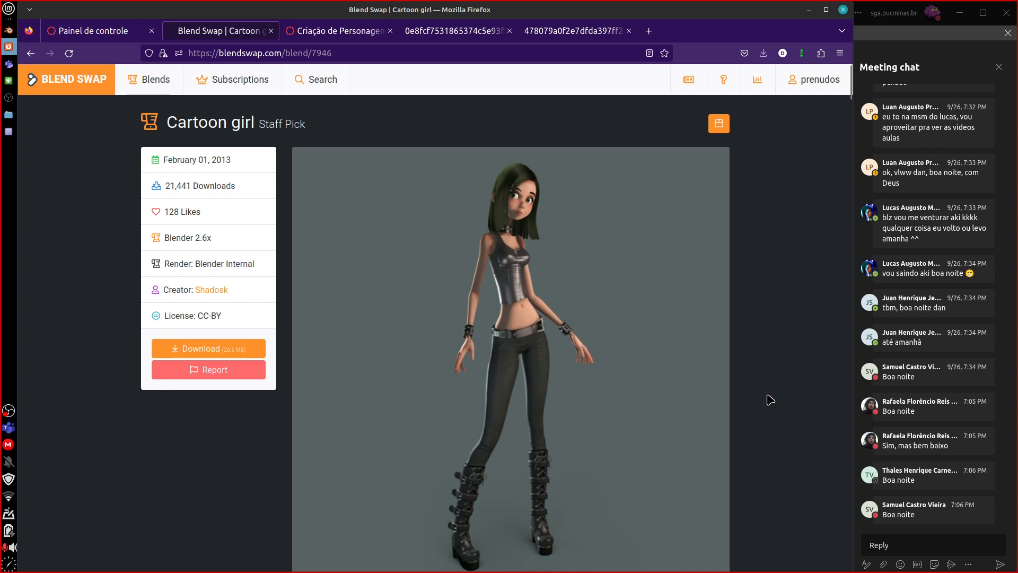
# Close the course dashboard page, open the course's "Unidade 03 - Adequação de personagem para Jogos" page and highlight the "Revisão dos princípios de modelagem." line.
pyautogui.click(115, 35)
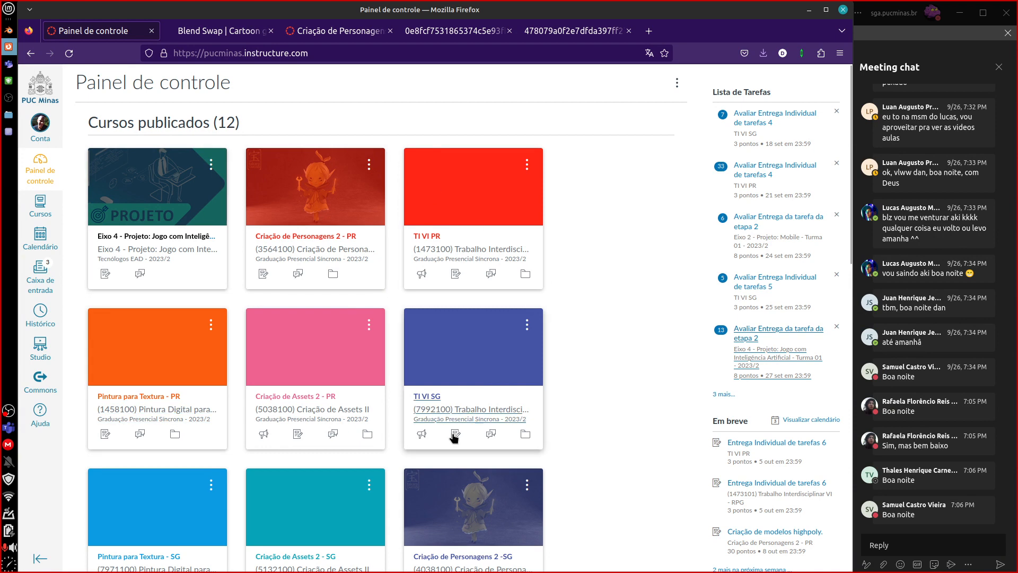
pyautogui.click(152, 31)
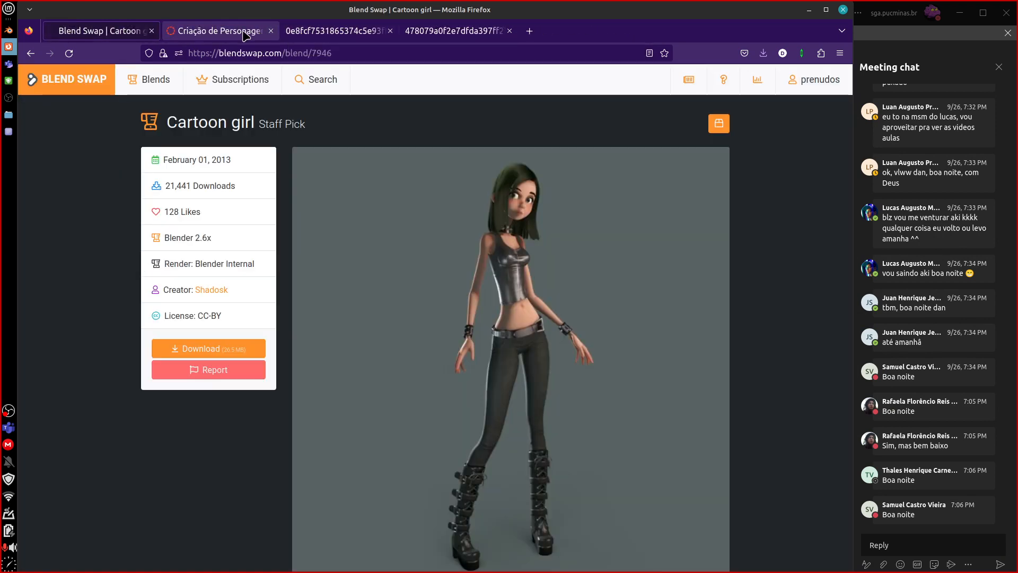
pyautogui.click(220, 31)
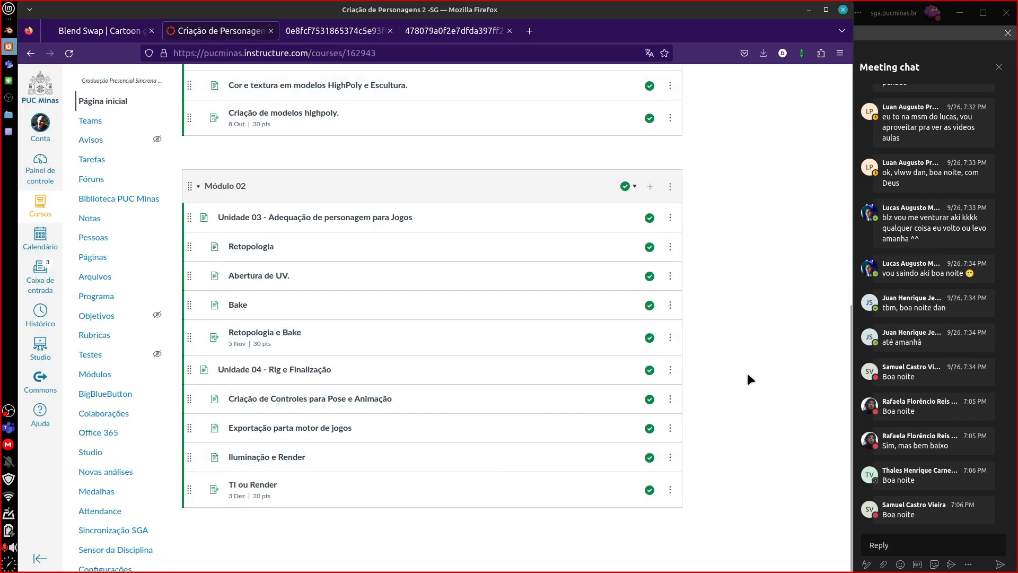
pyautogui.scroll(5, 841, 296)
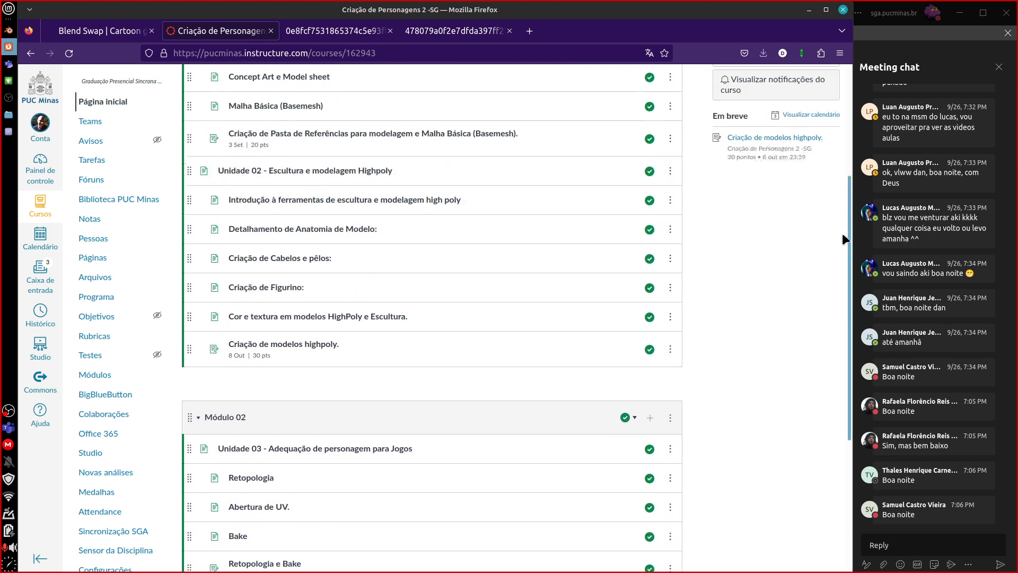
pyautogui.scroll(-2, 841, 224)
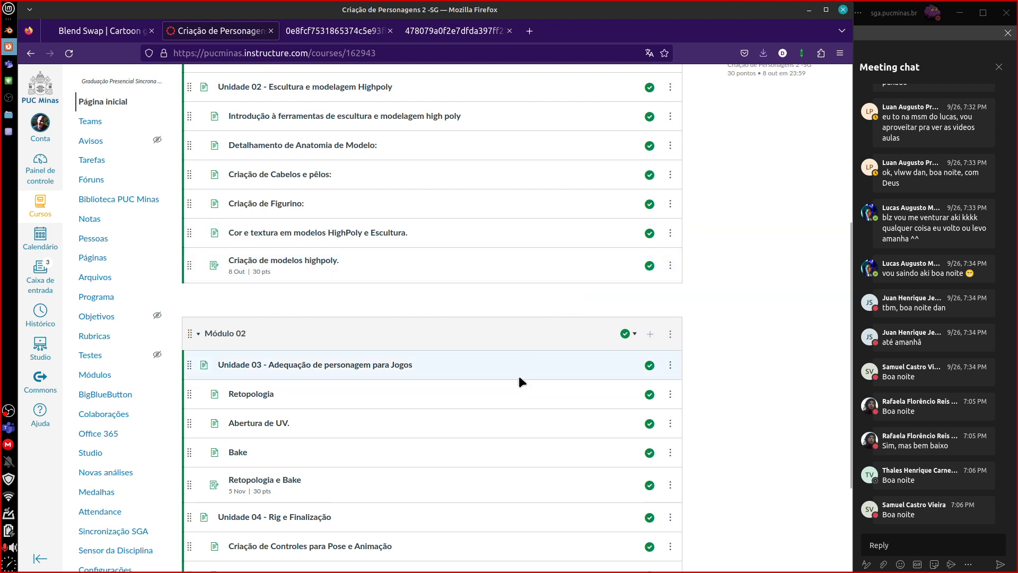
pyautogui.click(406, 366)
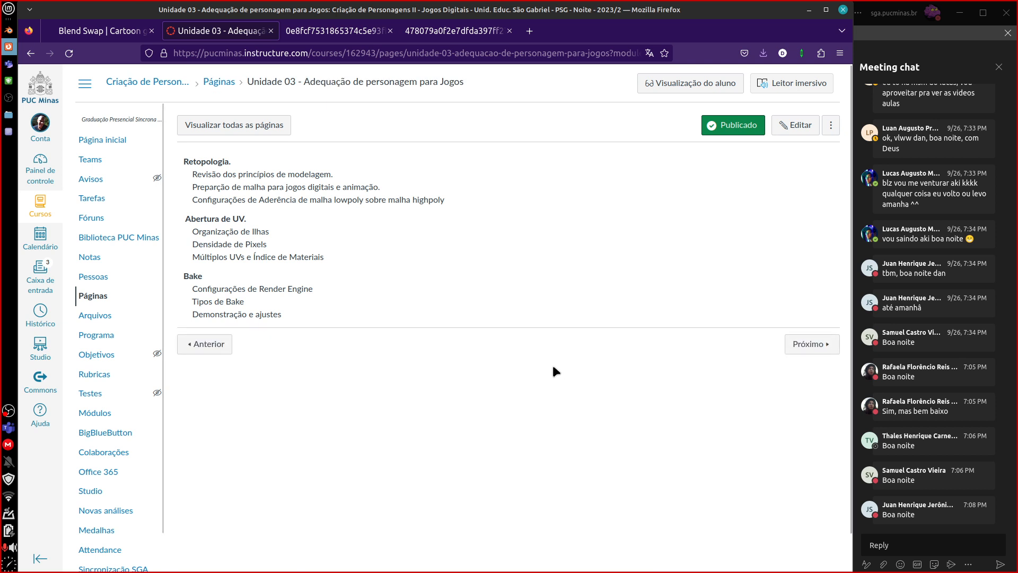
pyautogui.moveTo(191, 173); pyautogui.dragTo(358, 181)
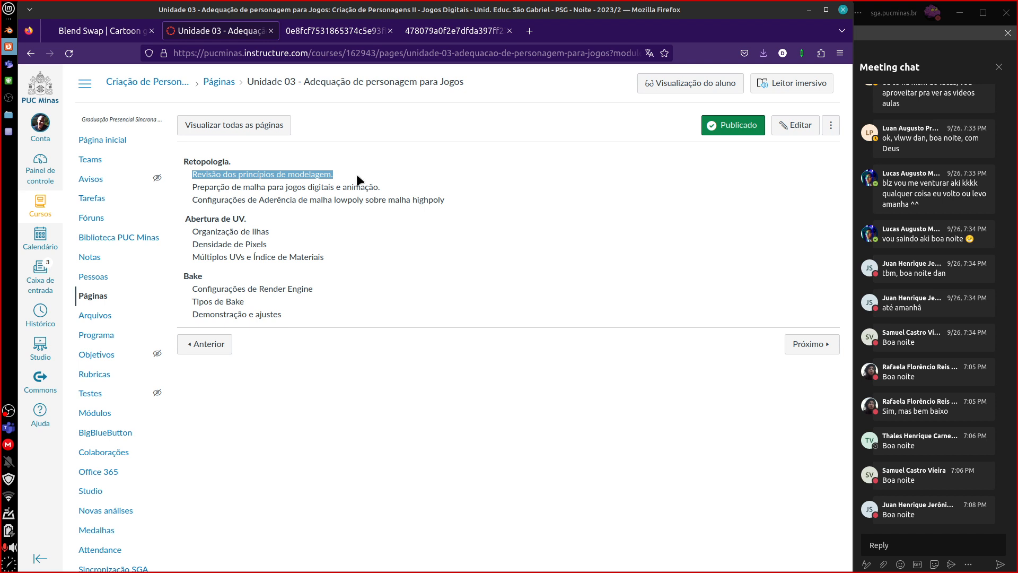
# Switch to Blender and, in the viewport overlays, hide the relationship lines and show the scene statistics.
pyautogui.hotkey('ctrl', 'pageup')
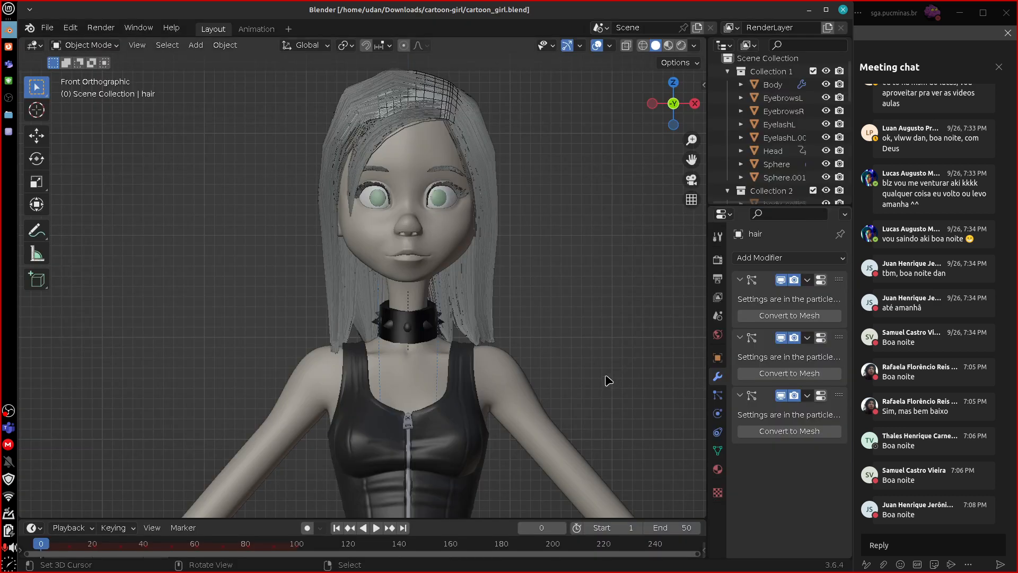
pyautogui.scroll(-7, 607, 380)
pyautogui.keyDown('shift'); pyautogui.moveTo(565, 443); pyautogui.dragTo(579, 287, button='middle'); pyautogui.keyUp('shift')
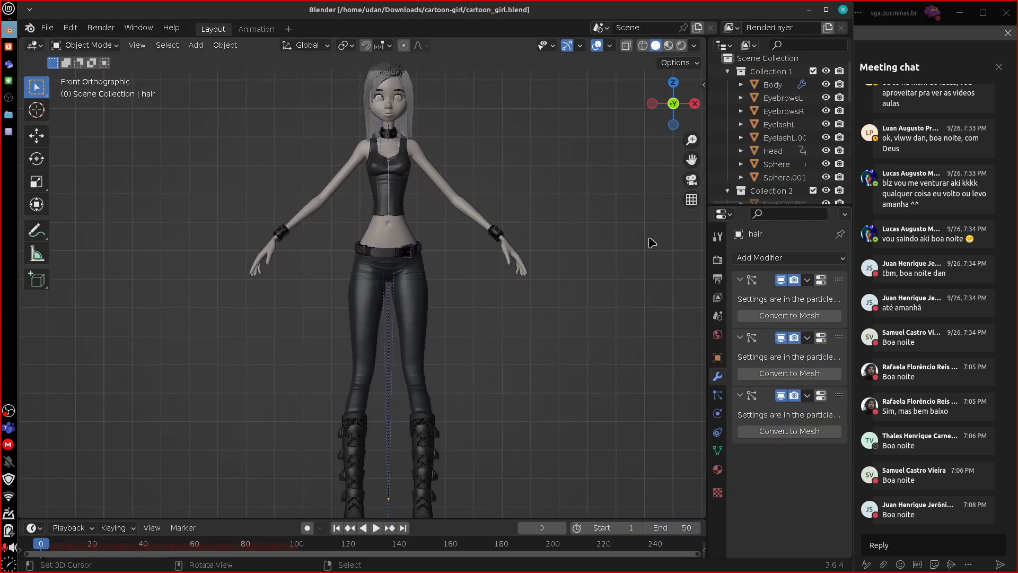
pyautogui.click(694, 46)
pyautogui.moveTo(603, 47)
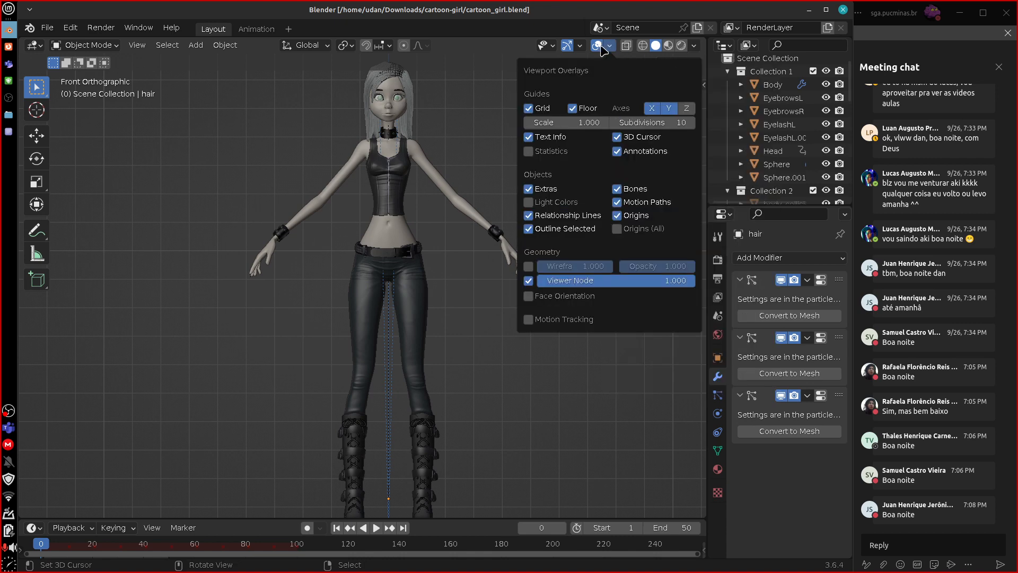
pyautogui.click(534, 216)
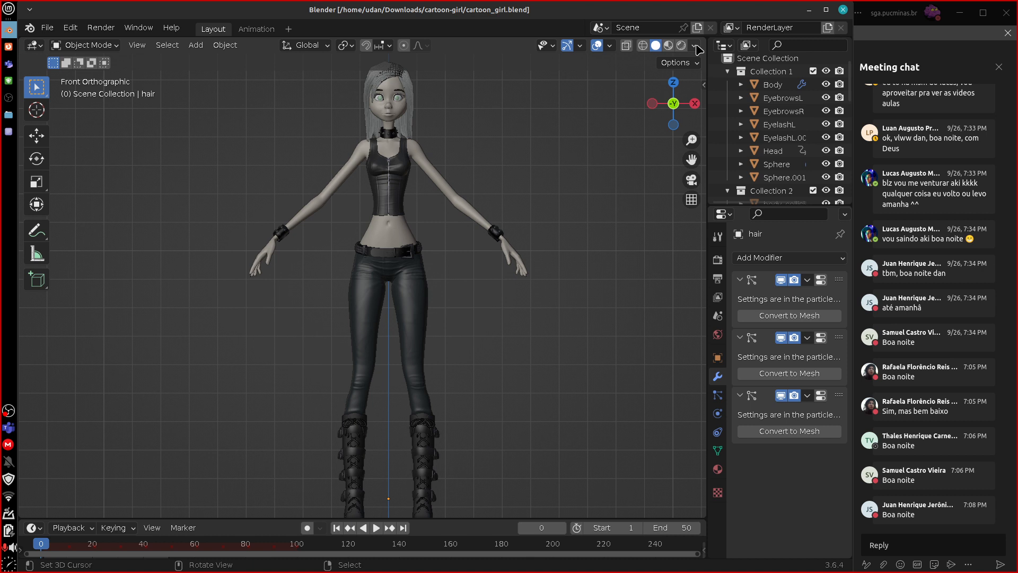
pyautogui.click(610, 46)
pyautogui.click(552, 151)
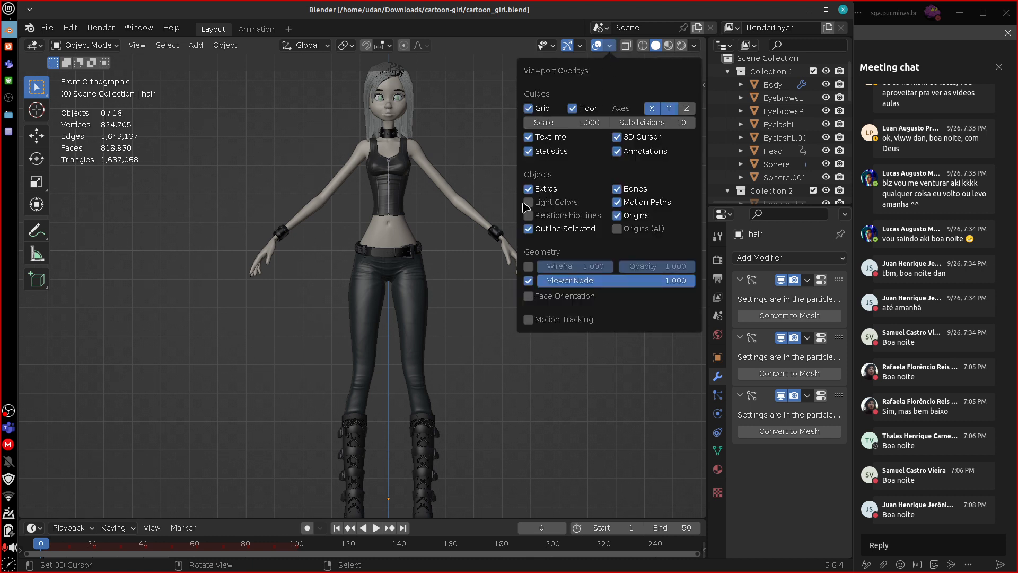
# Select the character's Head mesh and collapse all three of its modifiers.
pyautogui.keyDown('shift'); pyautogui.moveTo(554, 406); pyautogui.dragTo(551, 423, button='middle'); pyautogui.keyUp('shift')
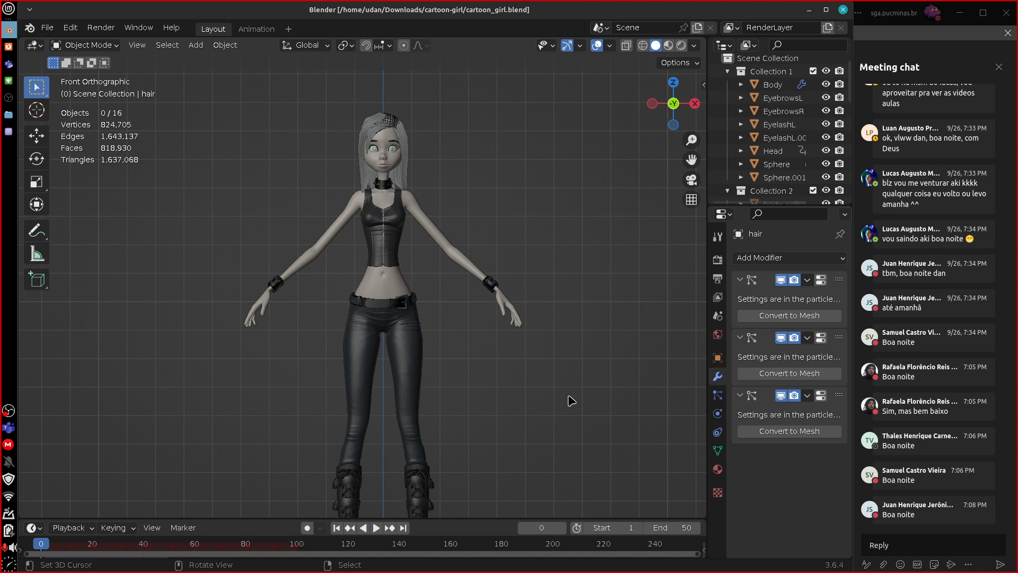
pyautogui.click(394, 126)
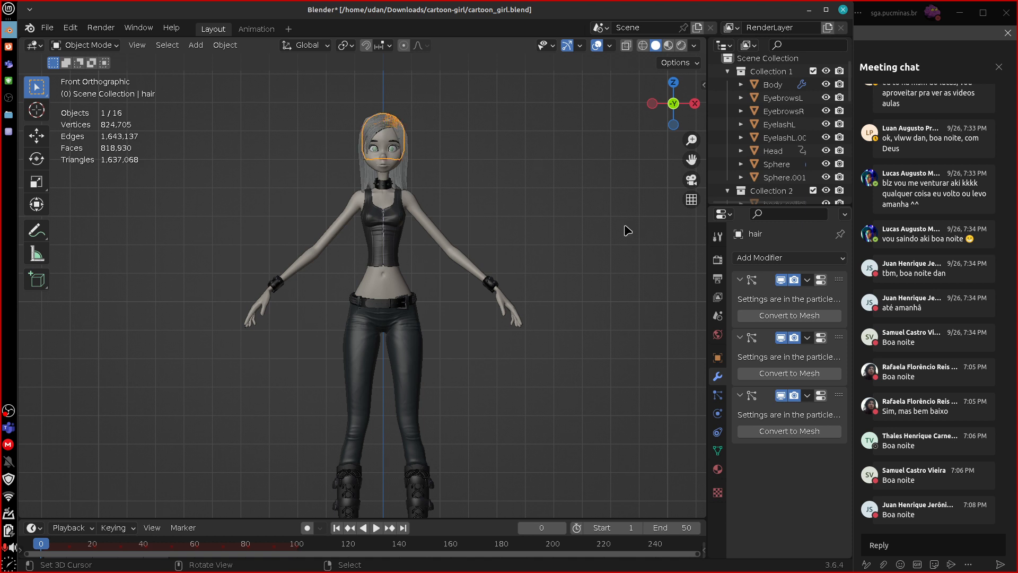
pyautogui.click(397, 168)
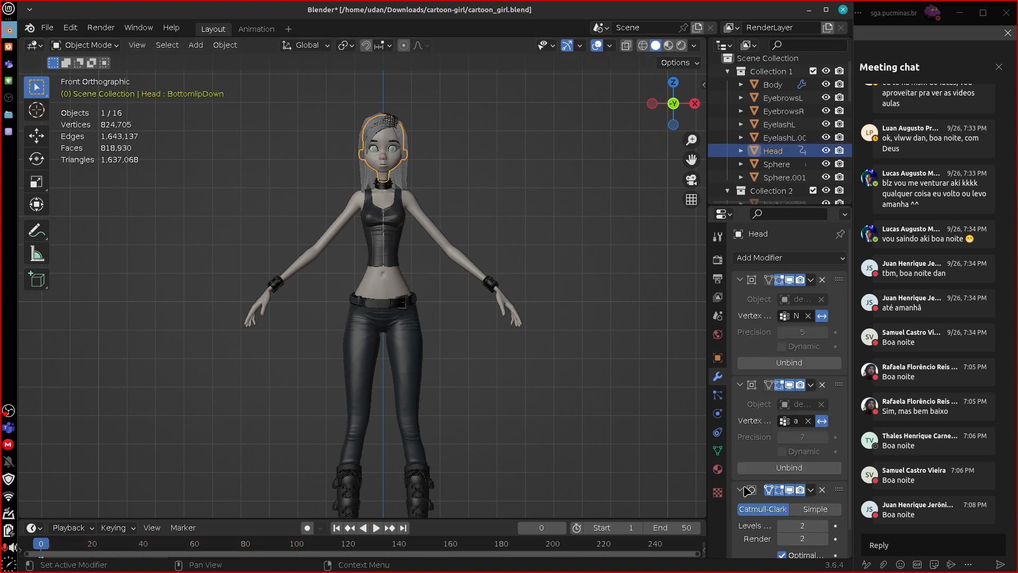
pyautogui.click(739, 279)
pyautogui.click(740, 297)
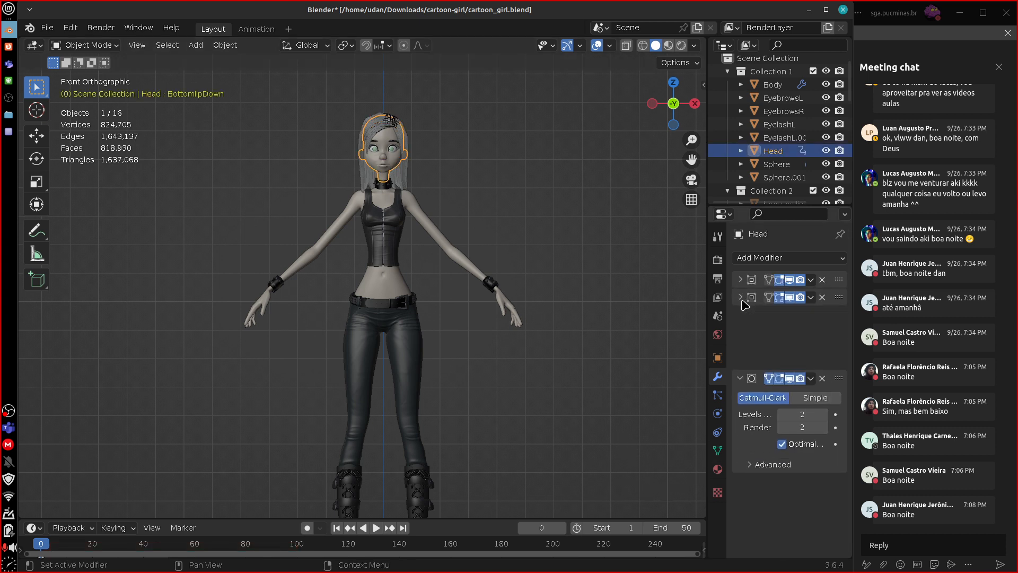
pyautogui.click(734, 320)
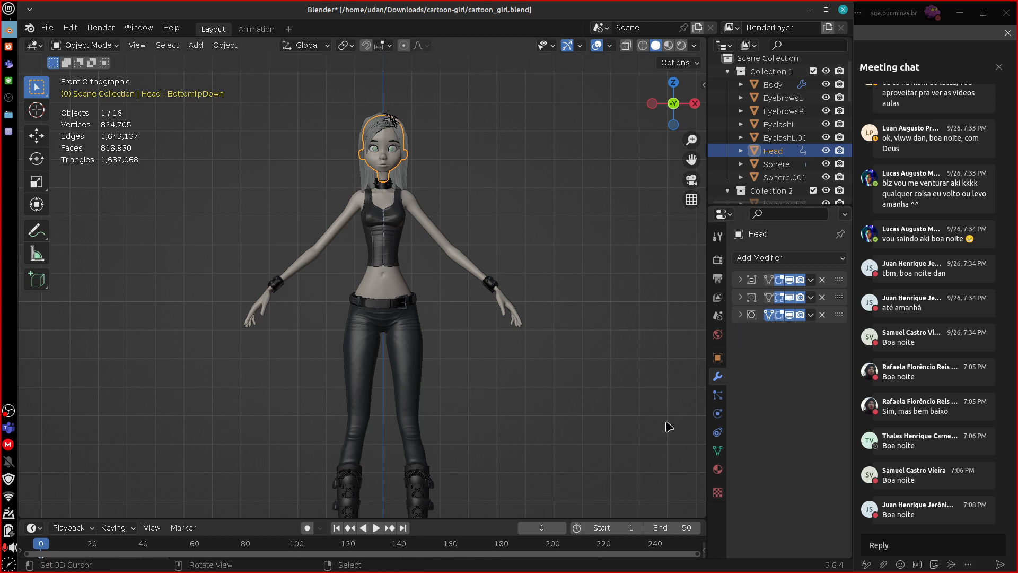
# Inspect the modifier stacks of the Body, Tank_top and jeans objects, collapsing the expanded modifiers.
pyautogui.click(436, 237)
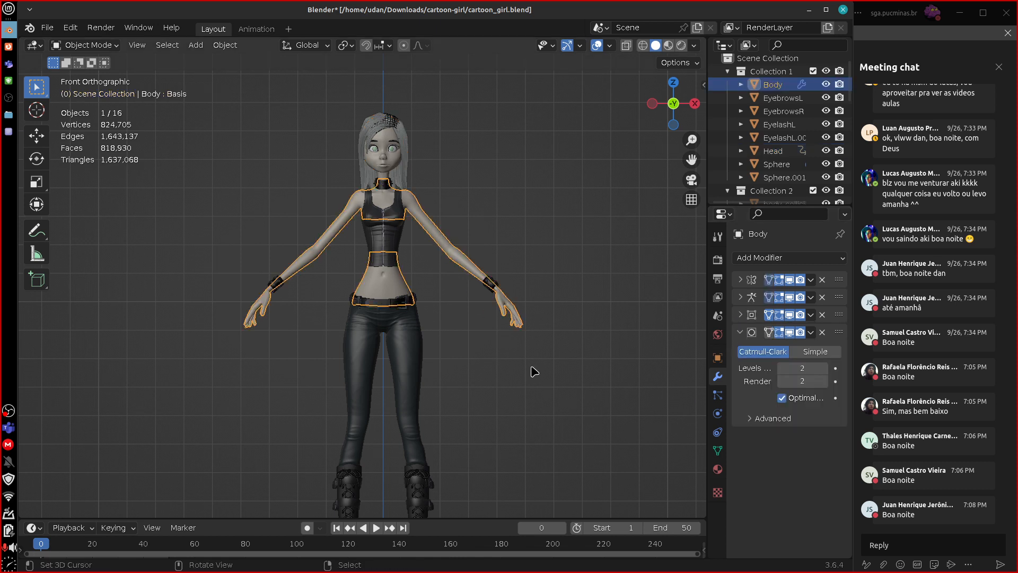
pyautogui.click(741, 332)
pyautogui.click(393, 234)
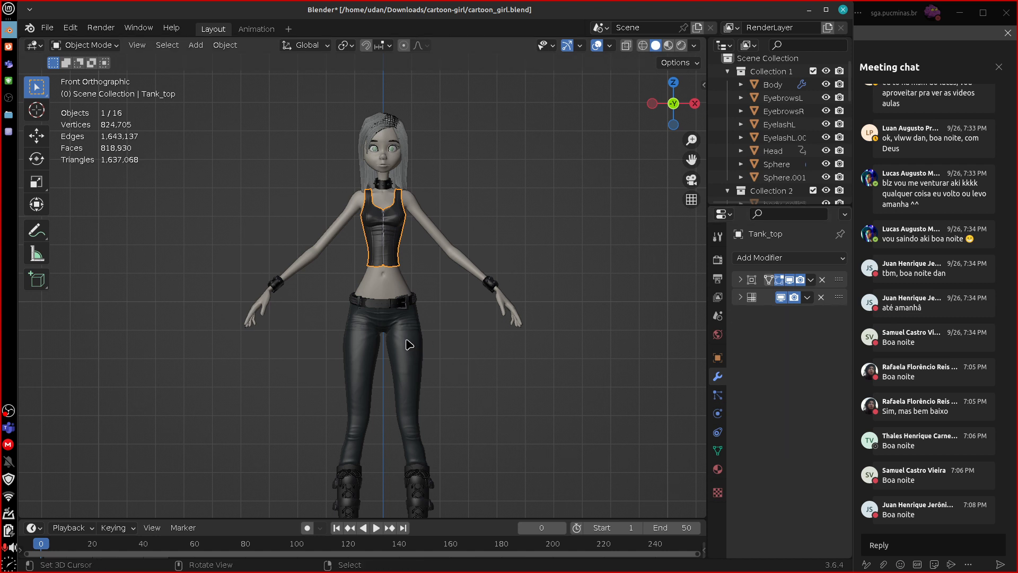
pyautogui.click(409, 342)
pyautogui.click(740, 280)
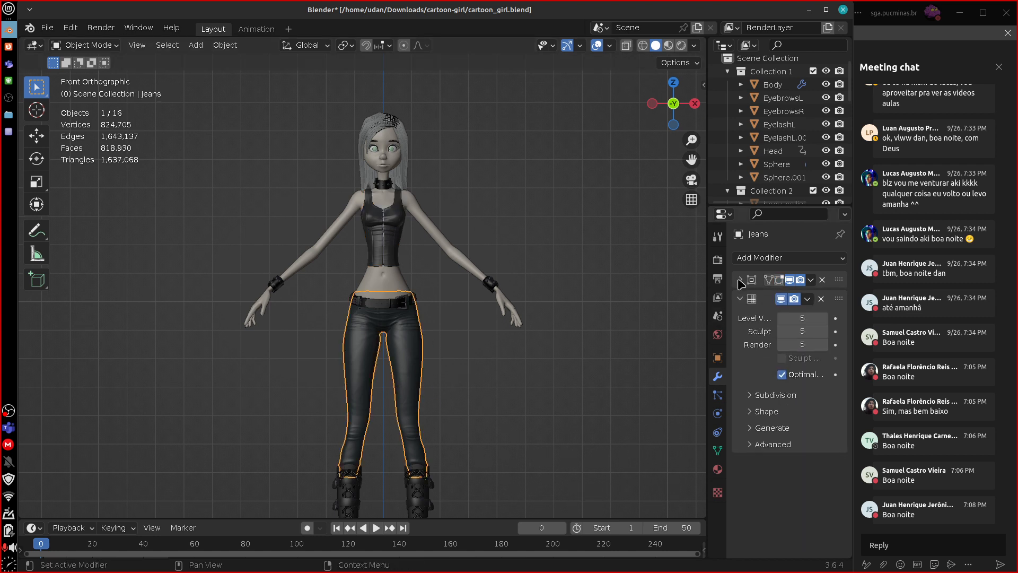
pyautogui.click(740, 297)
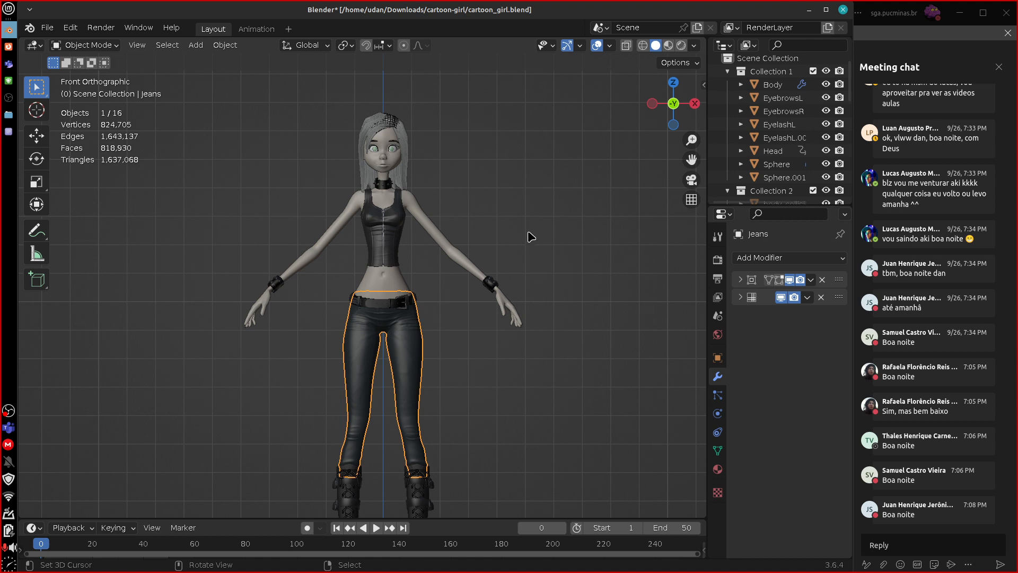
# Select every object in the scene, then clear the selection.
pyautogui.press('a')
pyautogui.keyDown('shift'); pyautogui.moveTo(541, 243); pyautogui.dragTo(466, 256, button='middle'); pyautogui.keyUp('shift')
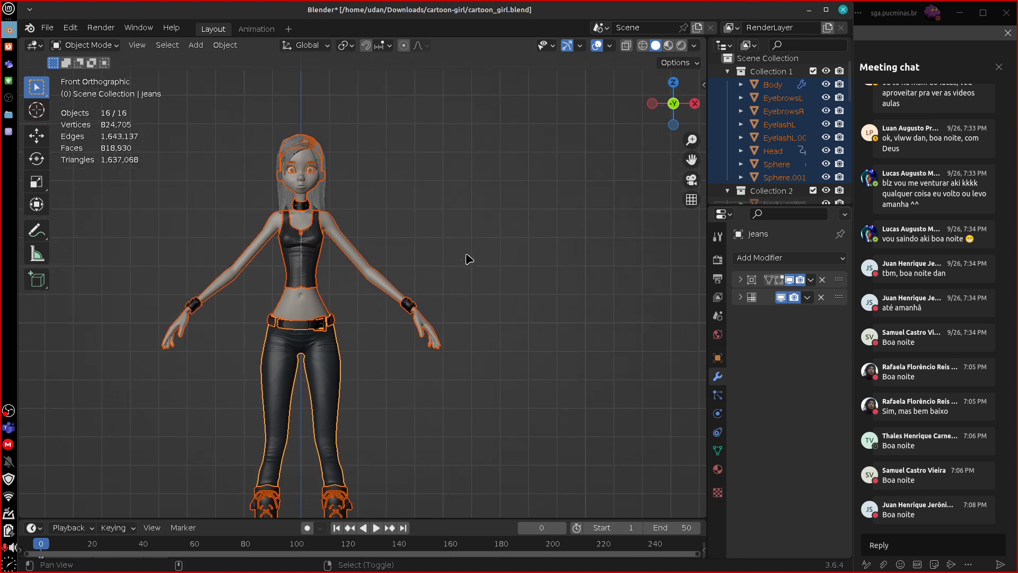
pyautogui.click(466, 256)
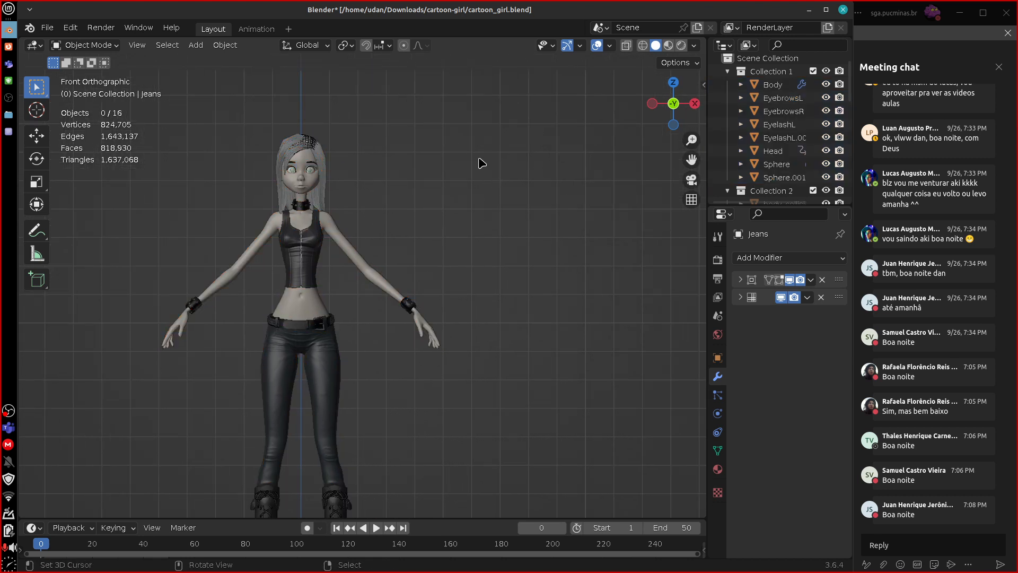
# Handwrite the word "Retopologia" as a freehand annotation in the empty space beside the character's head.
pyautogui.moveTo(460, 156)
pyautogui.mouseDown()
pyautogui.moveTo(476, 194)
pyautogui.moveTo(493, 189)
pyautogui.mouseUp()
pyautogui.moveTo(501, 152); pyautogui.dragTo(502, 193)
pyautogui.moveTo(489, 169)
pyautogui.mouseDown()
pyautogui.moveTo(517, 167)
pyautogui.moveTo(531, 202)
pyautogui.moveTo(549, 181)
pyautogui.mouseUp()
pyautogui.moveTo(547, 137)
pyautogui.mouseDown()
pyautogui.moveTo(547, 183)
pyautogui.moveTo(578, 168)
pyautogui.moveTo(570, 197)
pyautogui.mouseUp()
pyautogui.moveTo(585, 164)
pyautogui.mouseDown()
pyautogui.moveTo(586, 175)
pyautogui.moveTo(607, 172)
pyautogui.mouseUp()
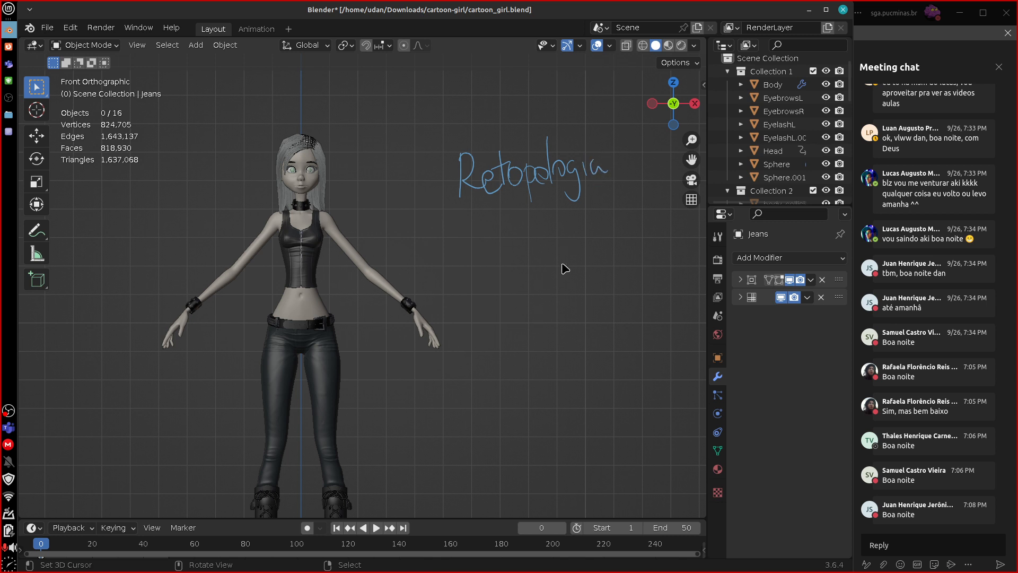
pyautogui.moveTo(507, 198); pyautogui.dragTo(628, 183)
pyautogui.moveTo(458, 206); pyautogui.dragTo(488, 204)
pyautogui.moveTo(460, 172)
pyautogui.mouseDown(button='right')
pyautogui.moveTo(485, 196)
pyautogui.moveTo(593, 194)
pyautogui.mouseUp(button='right')
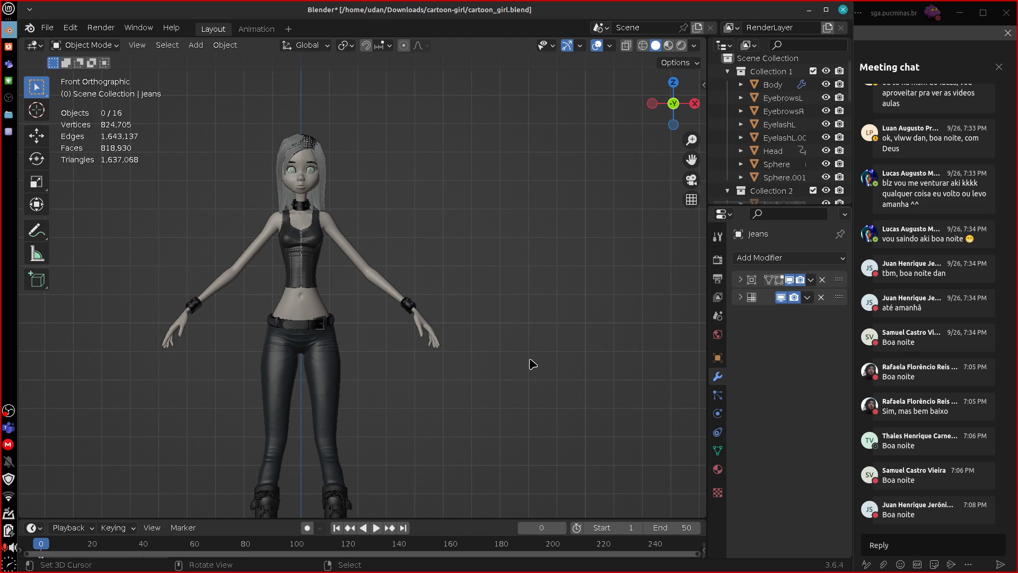
# Collapse Collection 1, Collection 2, Collection 5 and Collection 10 in the scene hierarchy.
pyautogui.scroll(2, 540, 380)
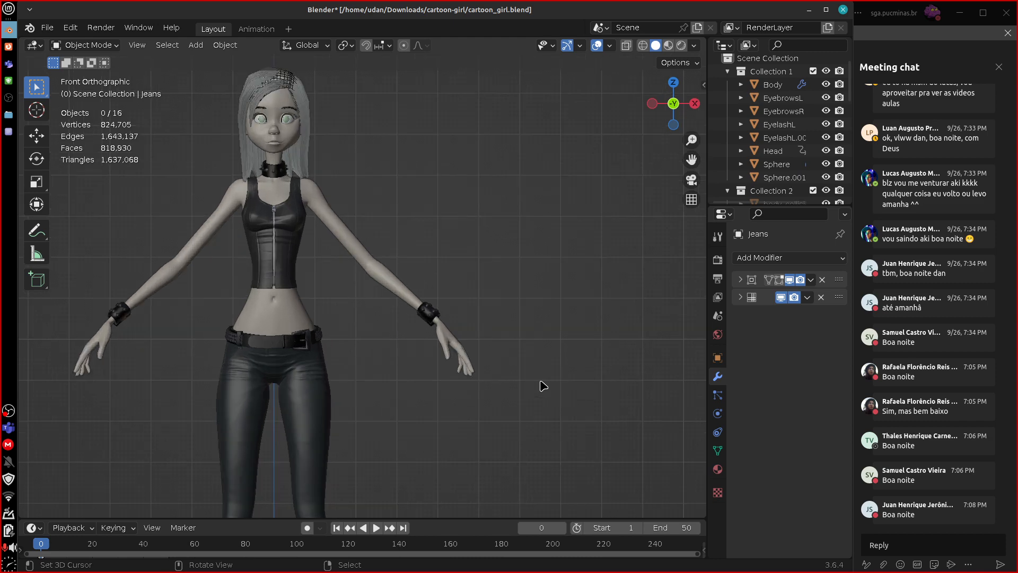
pyautogui.keyDown('shift'); pyautogui.moveTo(517, 278); pyautogui.dragTo(607, 366, button='middle'); pyautogui.keyUp('shift')
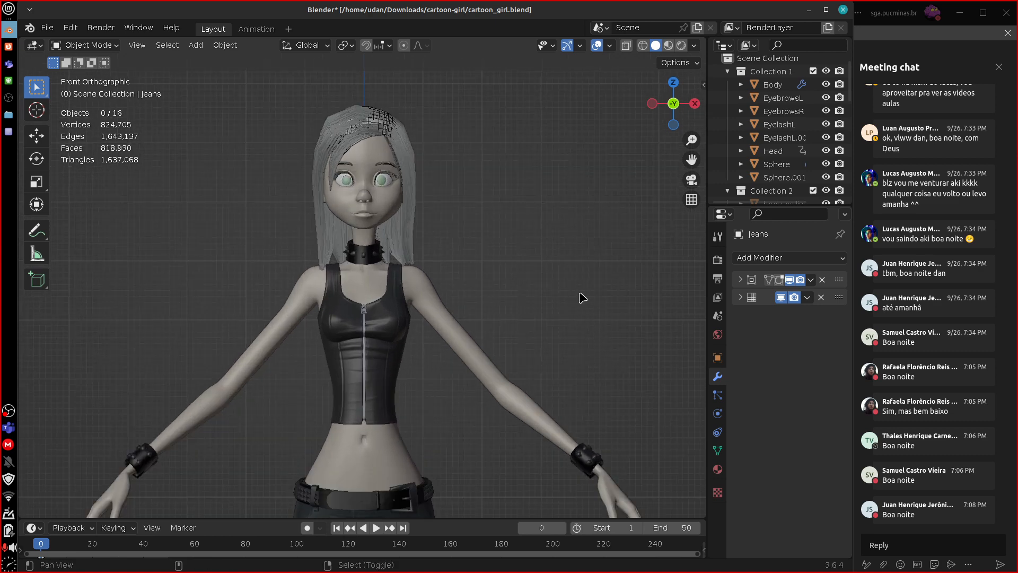
pyautogui.scroll(2, 579, 298)
pyautogui.keyDown('shift'); pyautogui.moveTo(580, 297); pyautogui.dragTo(580, 353, button='middle'); pyautogui.keyUp('shift')
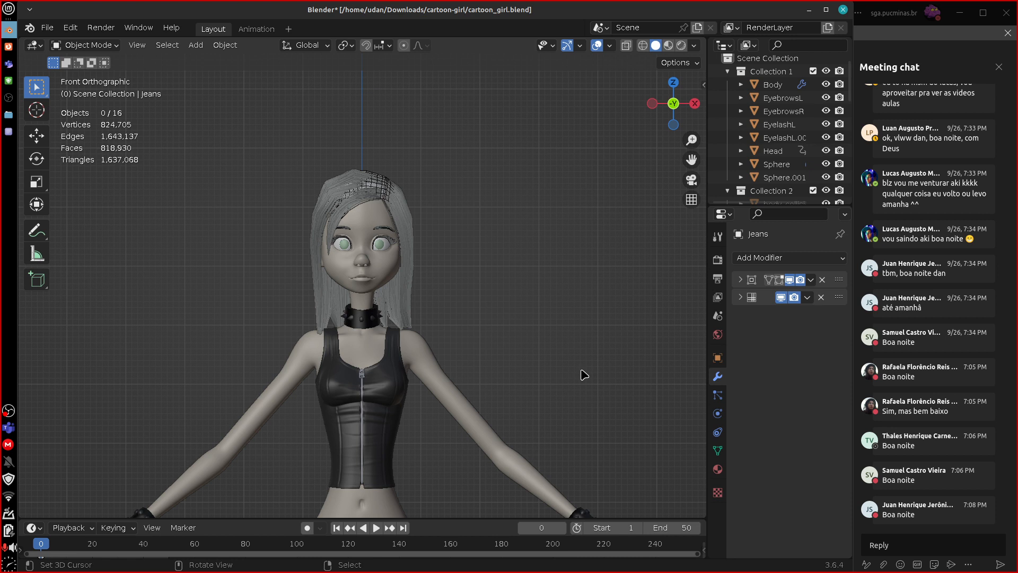
pyautogui.click(727, 71)
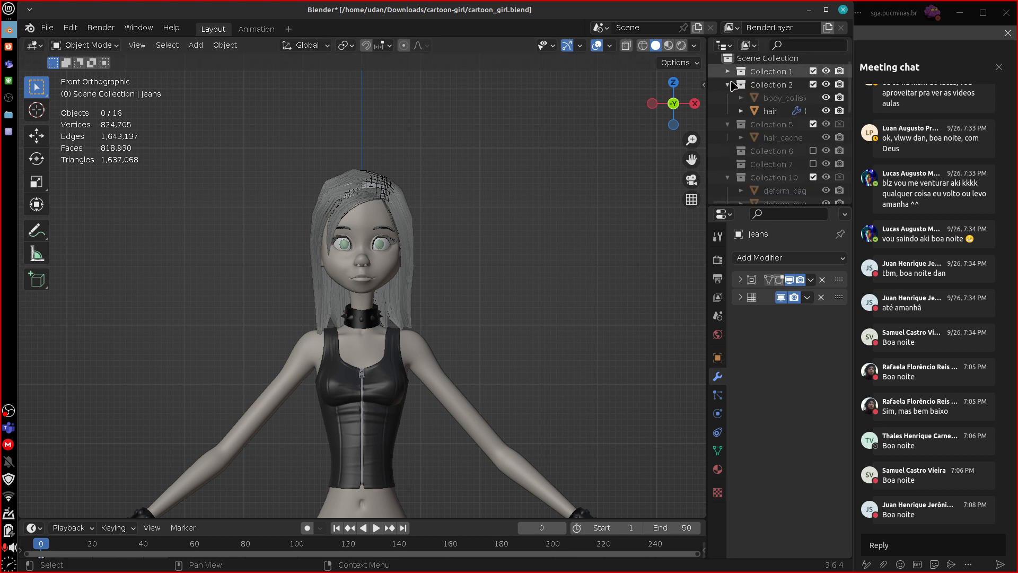
pyautogui.click(728, 84)
pyautogui.click(727, 98)
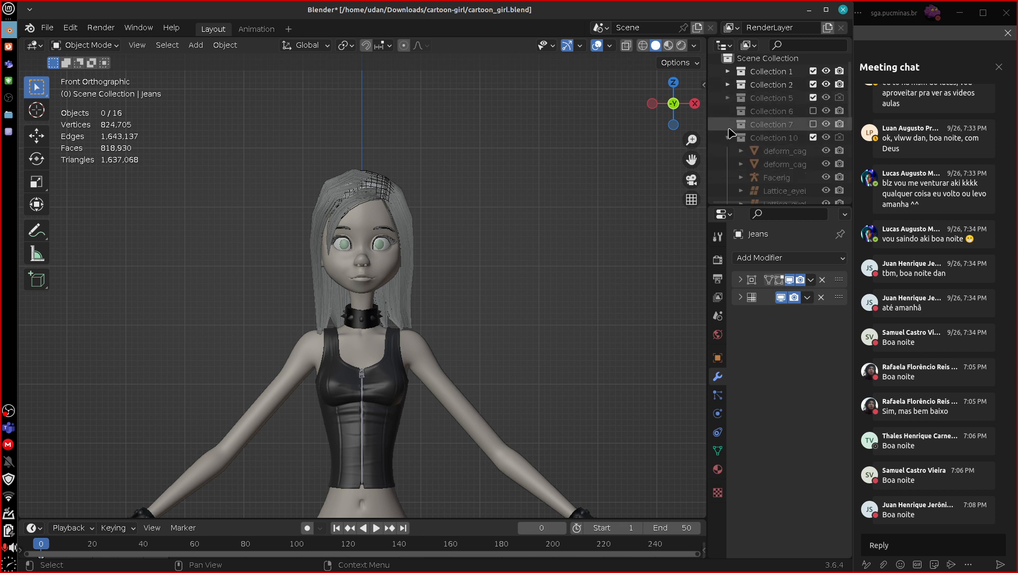
pyautogui.click(728, 137)
# Check what Collection 6 and Collection 11 contain by toggling each one's inclusion in the scene and restoring it, collapsing Collection 11's contents.
pyautogui.click(791, 99)
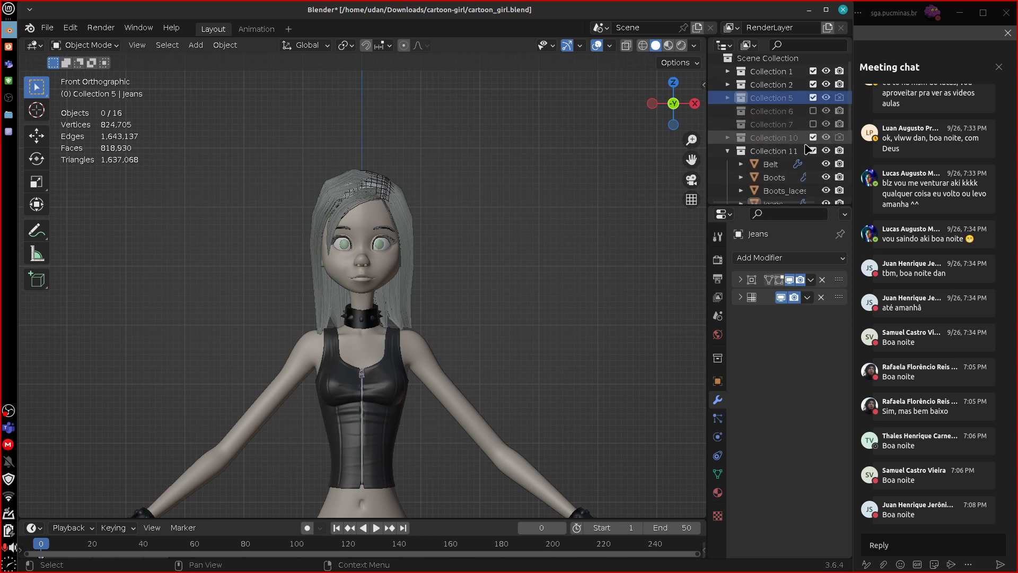
pyautogui.click(814, 112)
pyautogui.click(815, 111)
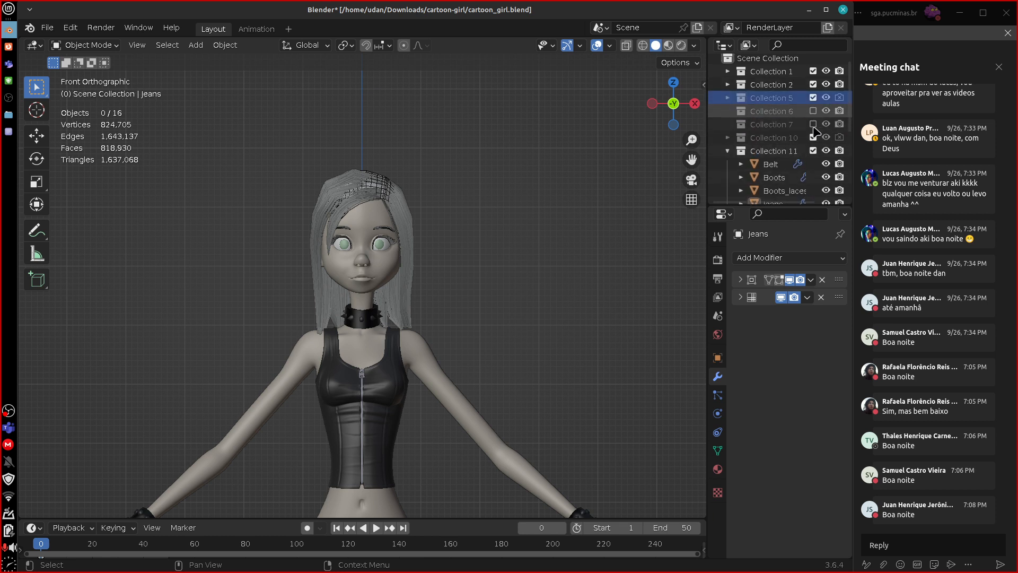
pyautogui.click(728, 151)
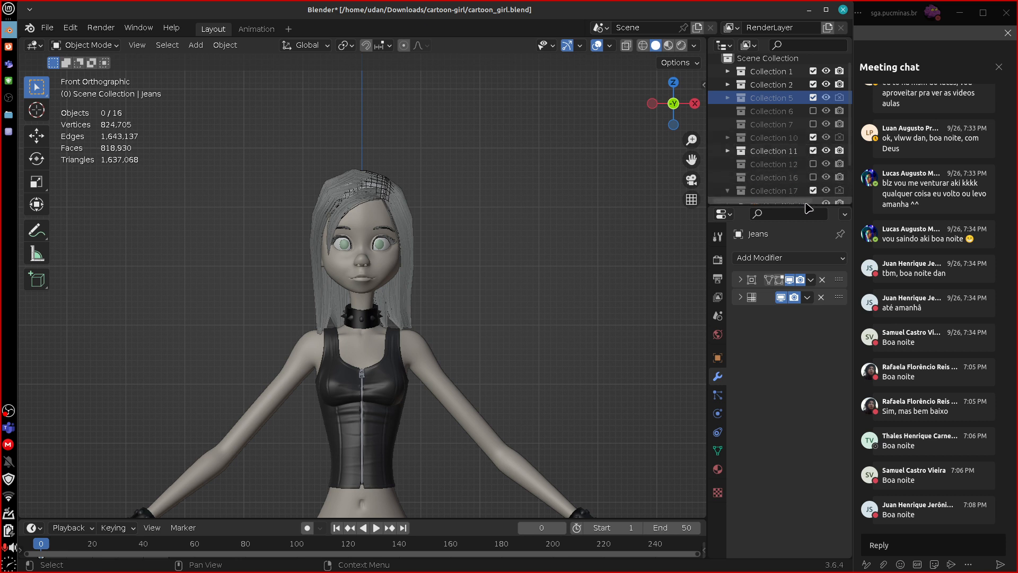
pyautogui.click(813, 151)
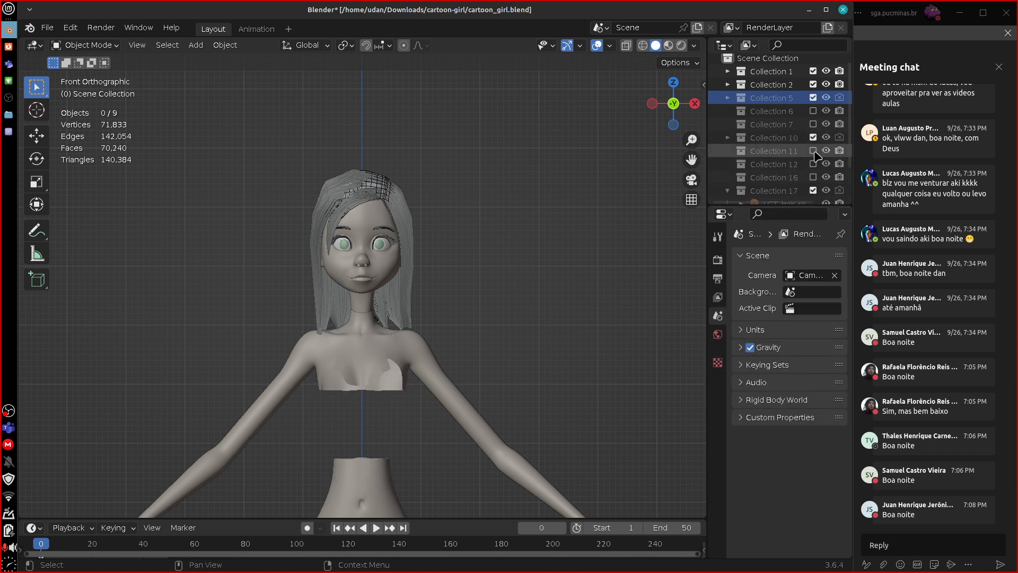
pyautogui.click(813, 151)
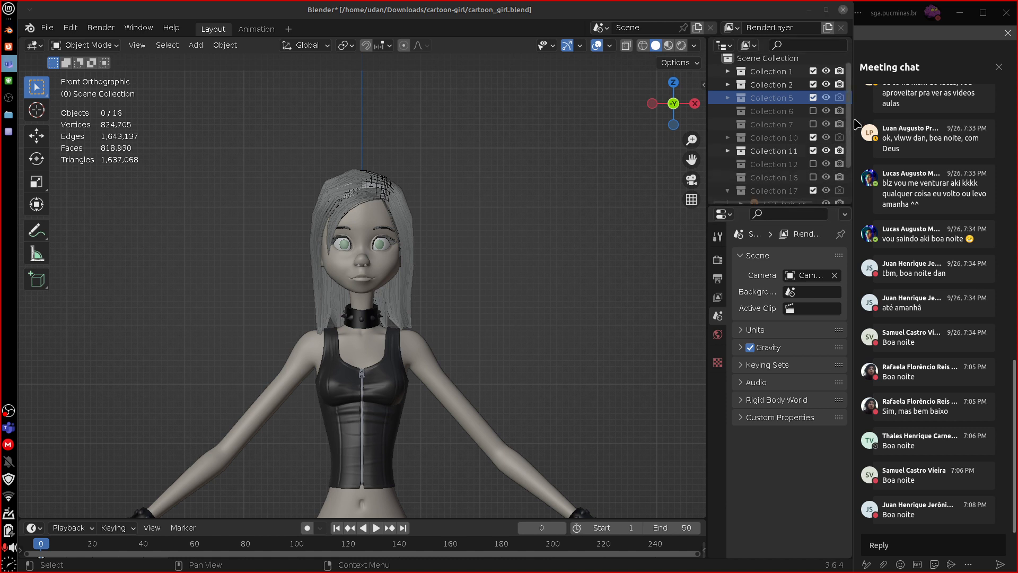
# Collapse Collection 20 and Collection 17 in the scene hierarchy.
pyautogui.scroll(-3, 847, 188)
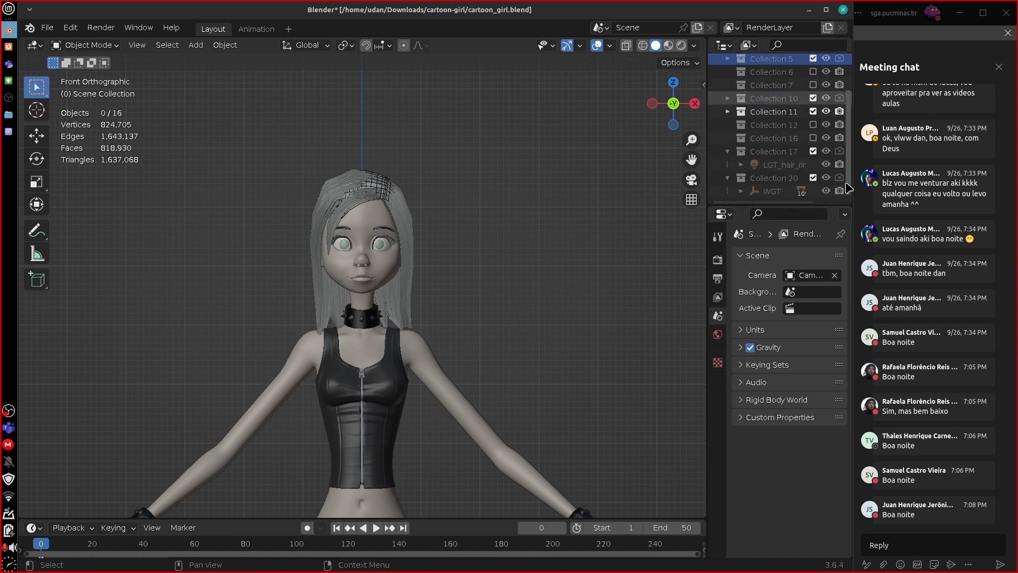
pyautogui.click(727, 177)
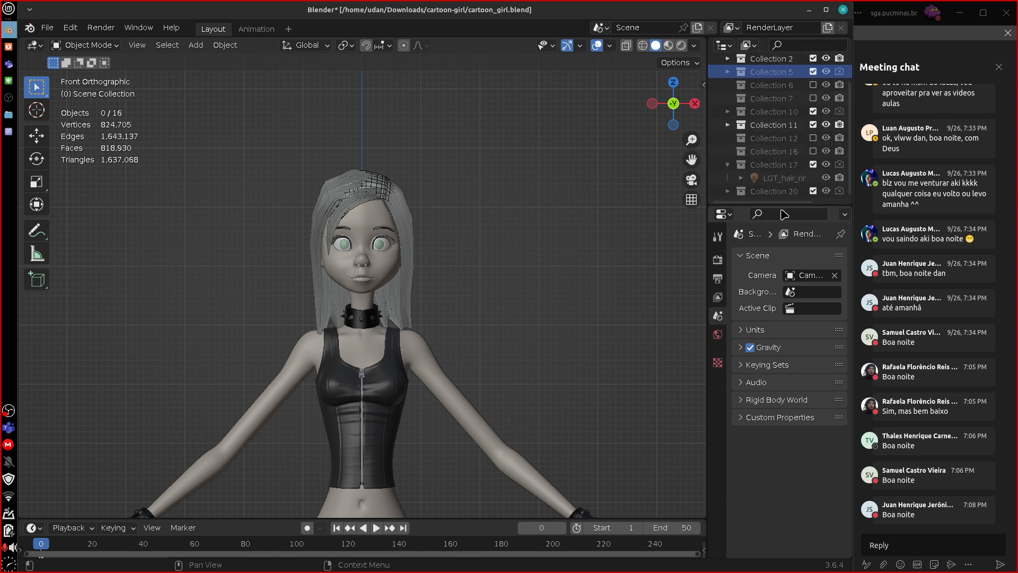
pyautogui.click(727, 165)
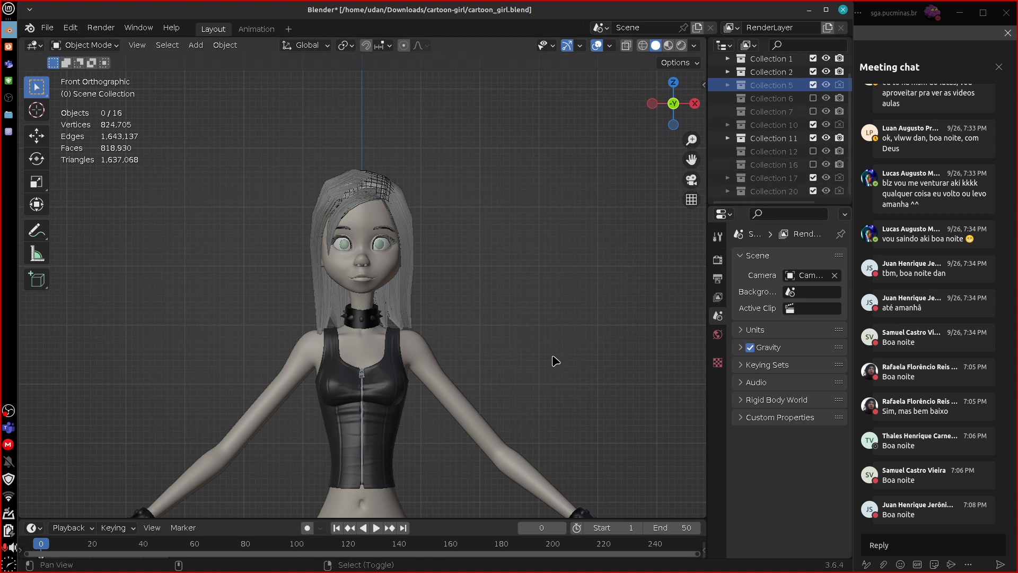
# Examine the character's upper body from the front, the right side and a three-quarter angle.
pyautogui.keyDown('shift'); pyautogui.moveTo(553, 360); pyautogui.dragTo(590, 275, button='middle'); pyautogui.keyUp('shift')
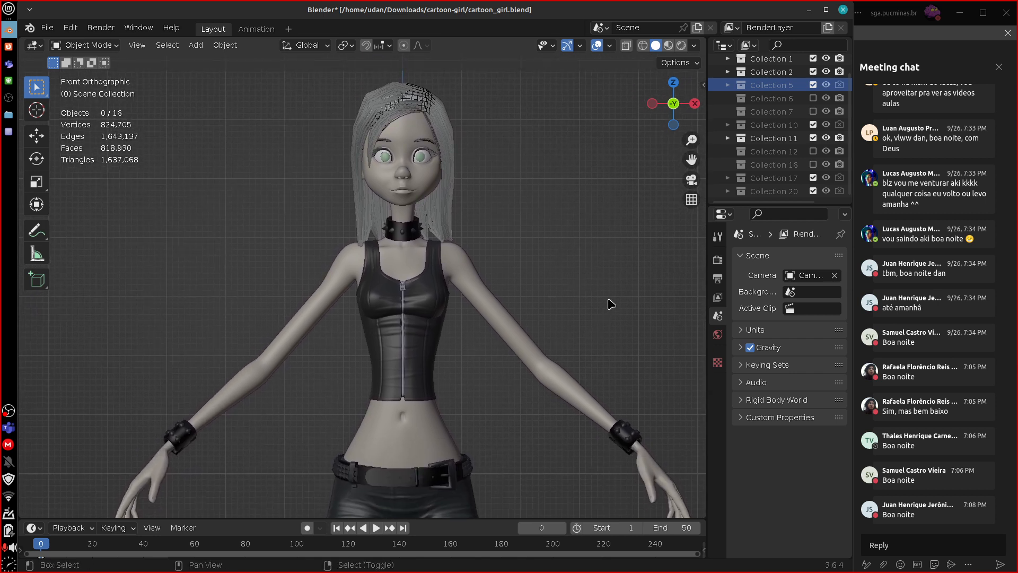
pyautogui.keyDown('shift'); pyautogui.moveTo(611, 303); pyautogui.dragTo(556, 309, button='middle'); pyautogui.keyUp('shift')
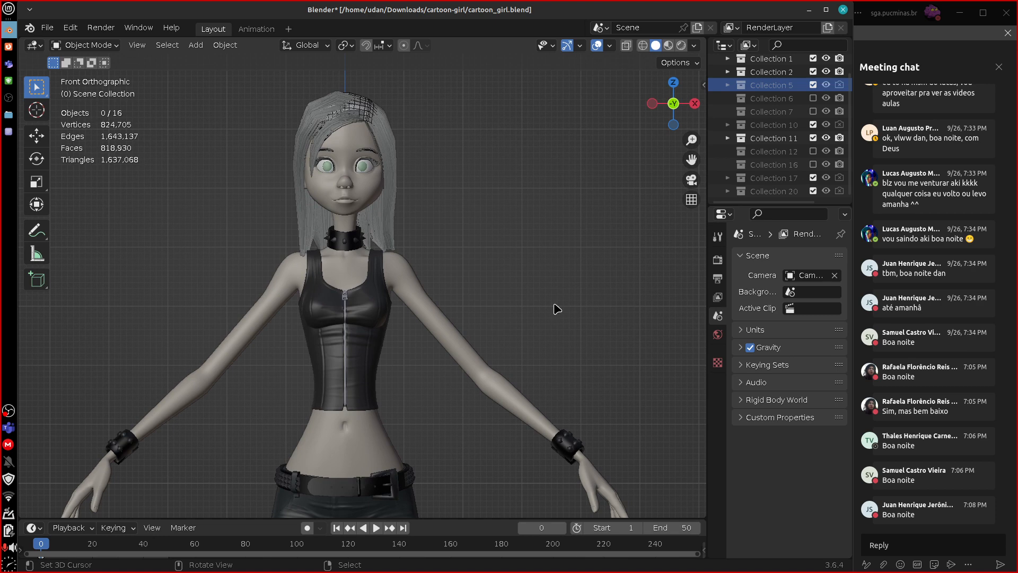
pyautogui.press('KP_3')
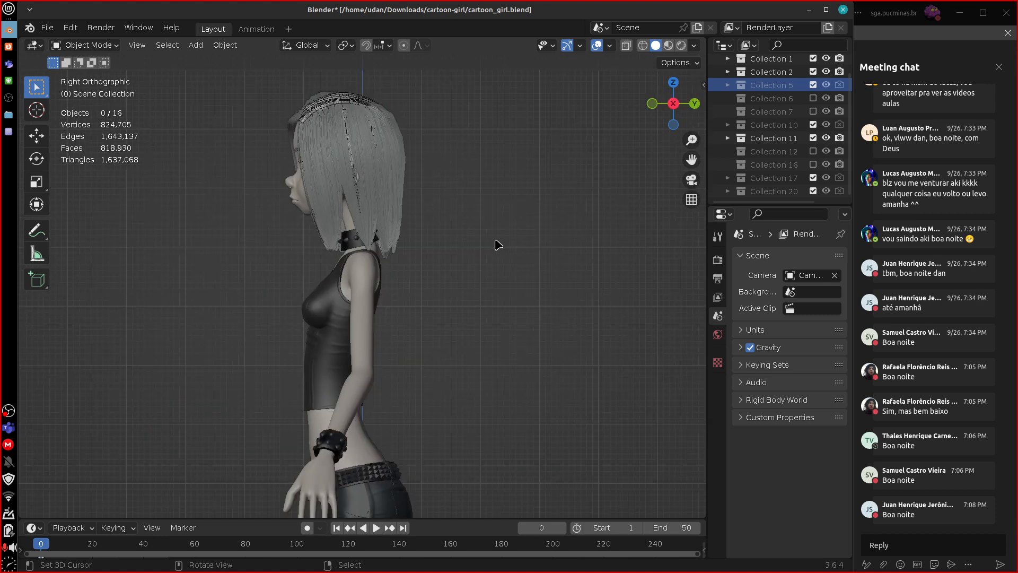
pyautogui.moveTo(490, 245); pyautogui.dragTo(539, 243, button='middle')
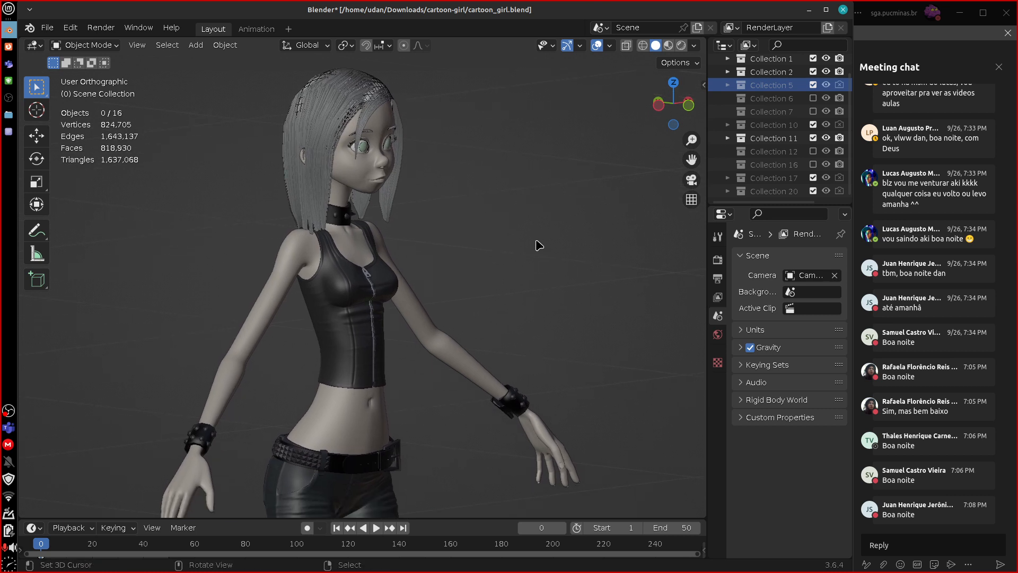
# Switch to the text editor and highlight the first guideline, "Respeitar o Design - Model Sheet + Concept / Referências".
pyautogui.click(8, 131)
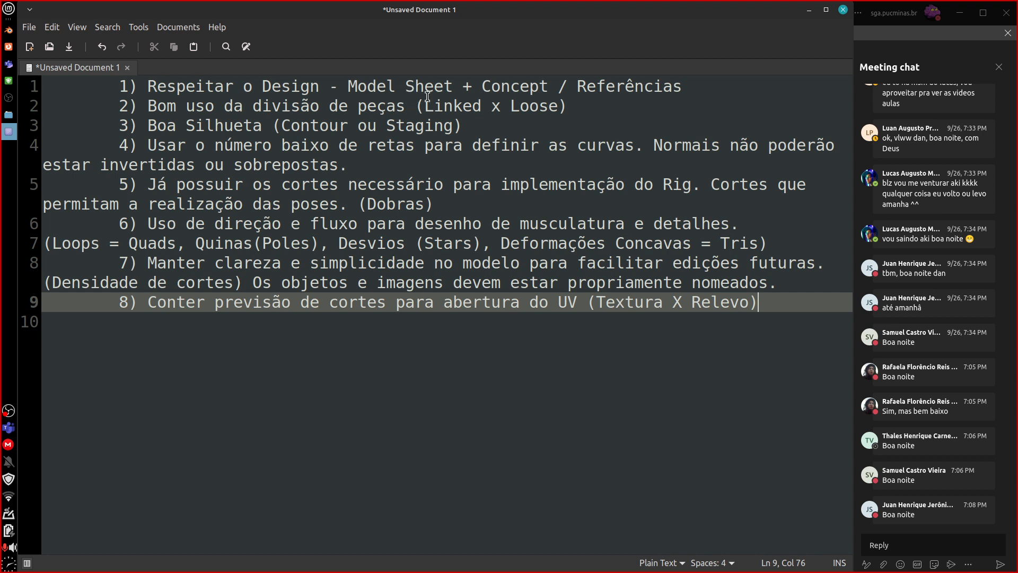
pyautogui.moveTo(148, 86); pyautogui.dragTo(694, 87)
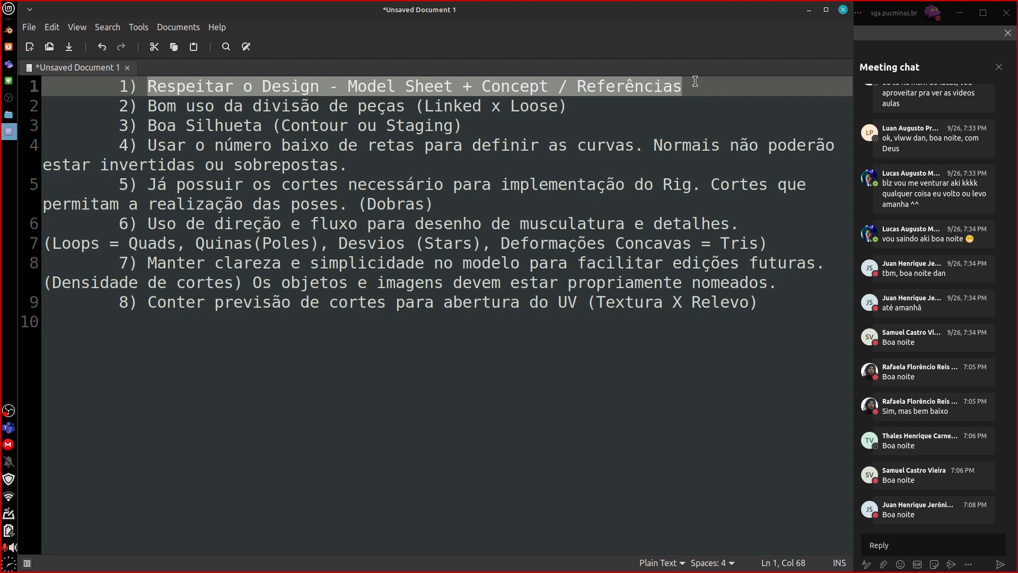
# Switch to Firefox and review the Cartoon girl render, the concept art and the front-and-side model sheet.
pyautogui.click(9, 47)
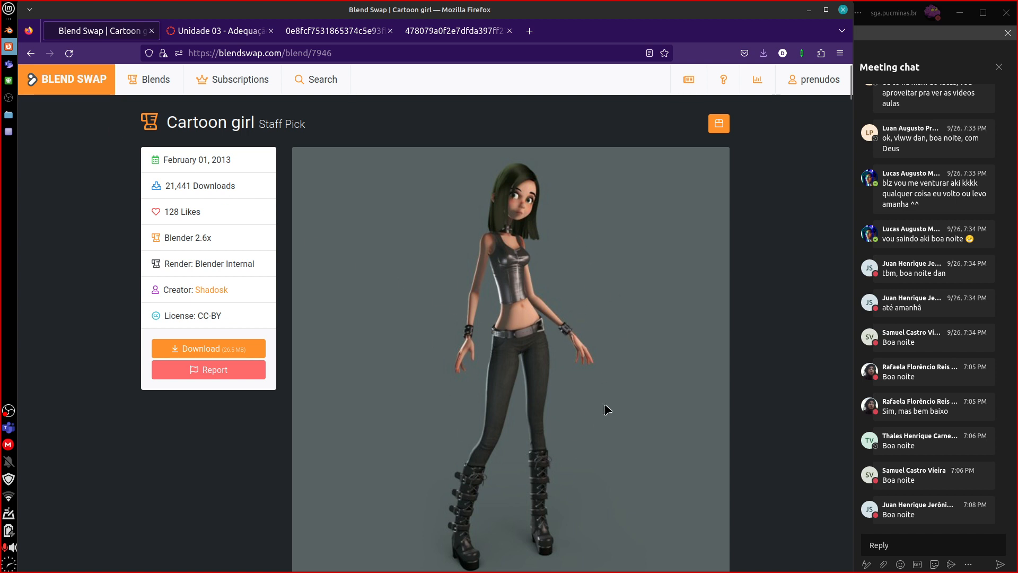
pyautogui.click(342, 31)
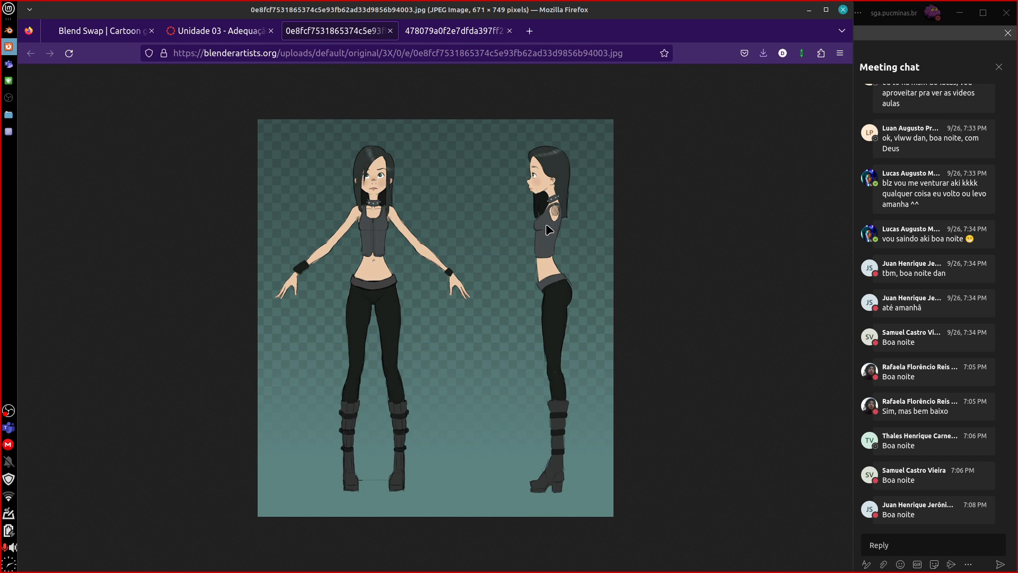
pyautogui.click(493, 31)
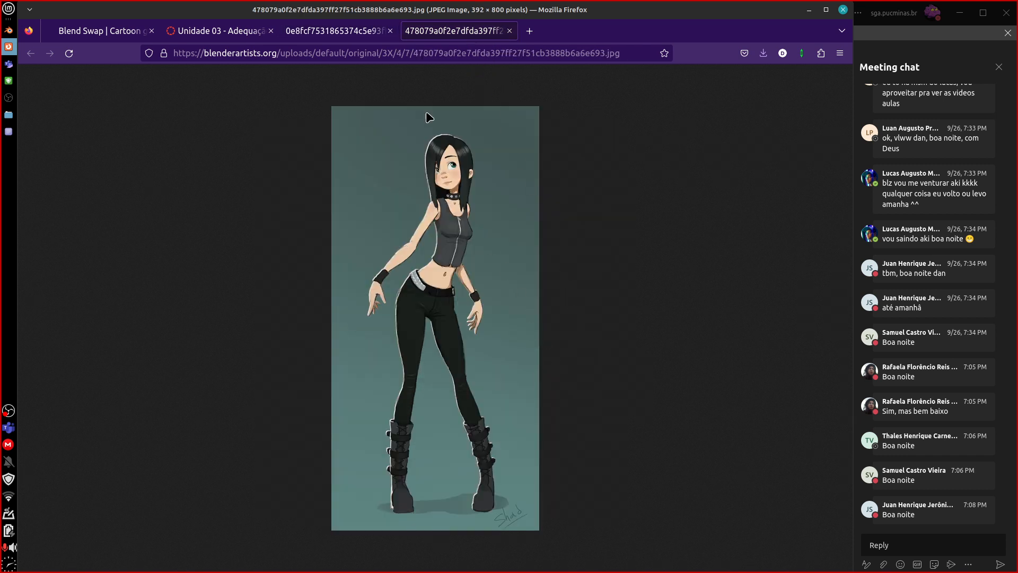
pyautogui.hotkey('ctrl', 'pageup')
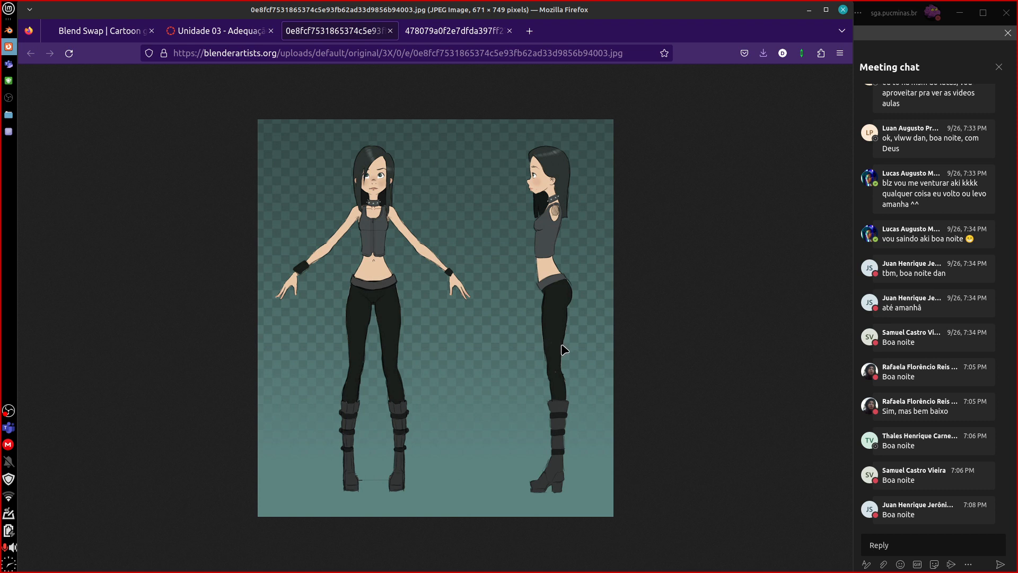
# Switch to Blender and examine the character's torso, arms, belt and trousers from a three-quarter angle and in front orthographic view.
pyautogui.click(8, 29)
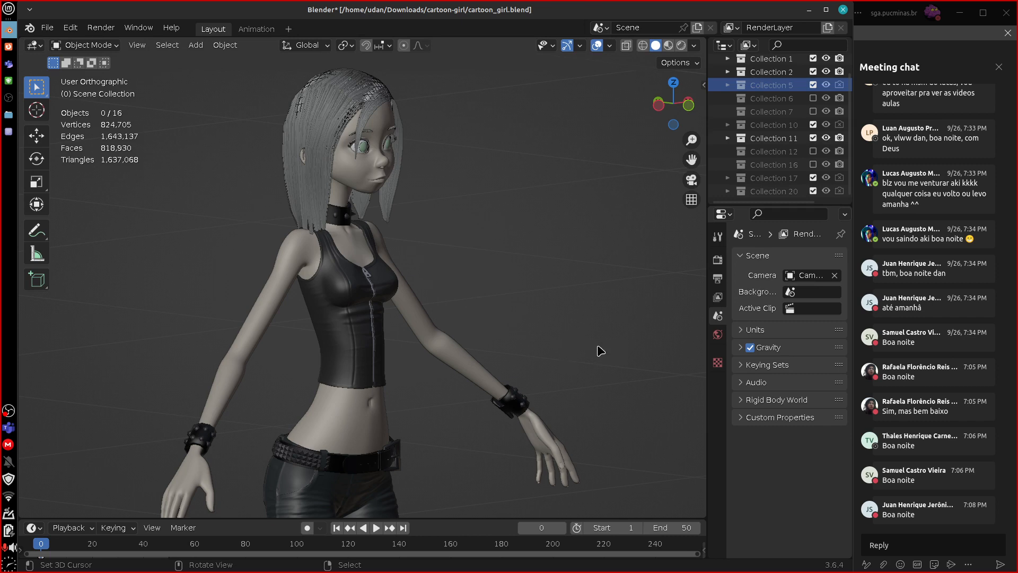
pyautogui.moveTo(598, 347); pyautogui.dragTo(506, 316, button='middle')
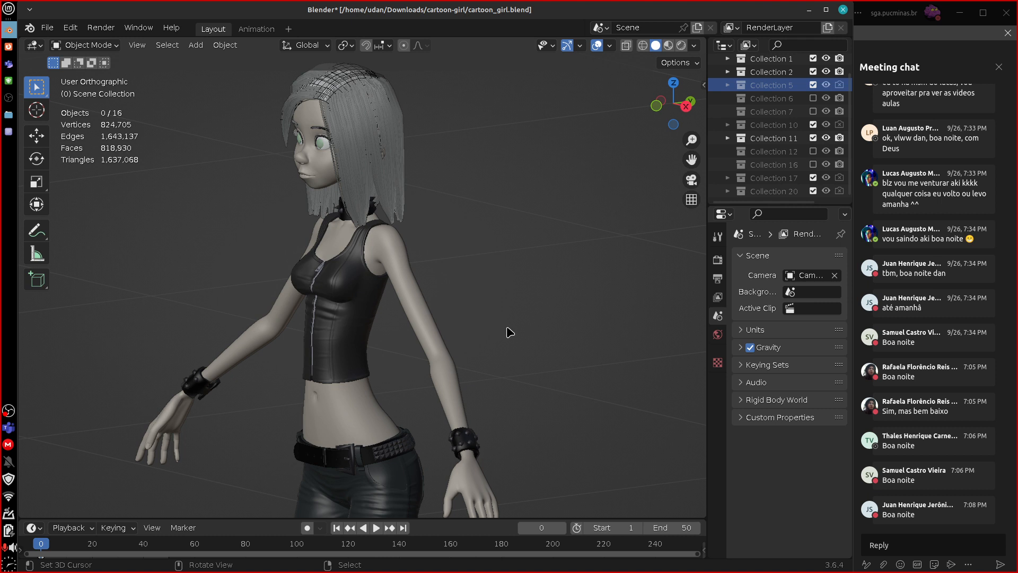
pyautogui.press('KP_1')
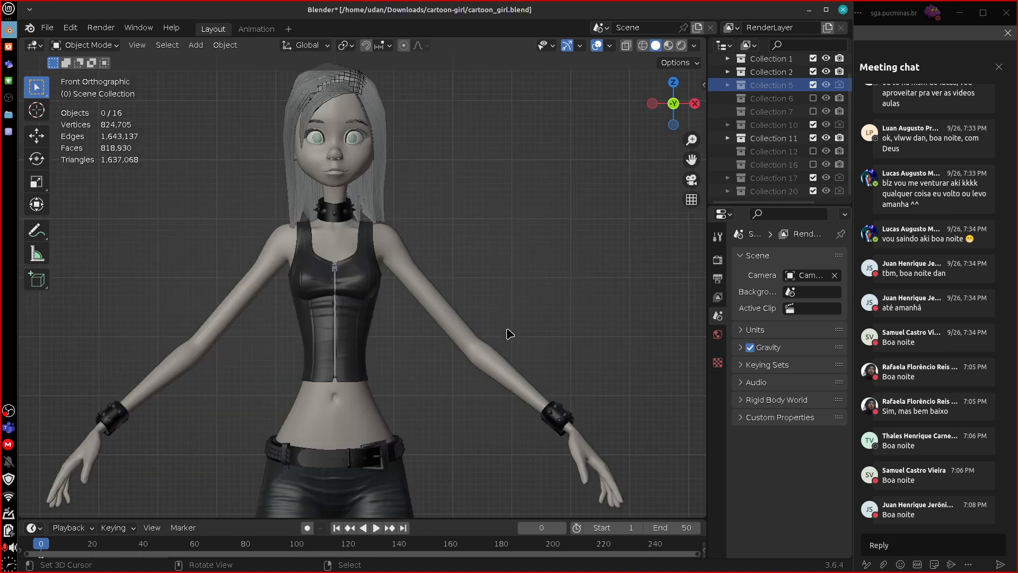
pyautogui.scroll(2, 522, 334)
pyautogui.keyDown('shift'); pyautogui.moveTo(568, 341); pyautogui.dragTo(559, 366, button='middle'); pyautogui.keyUp('shift')
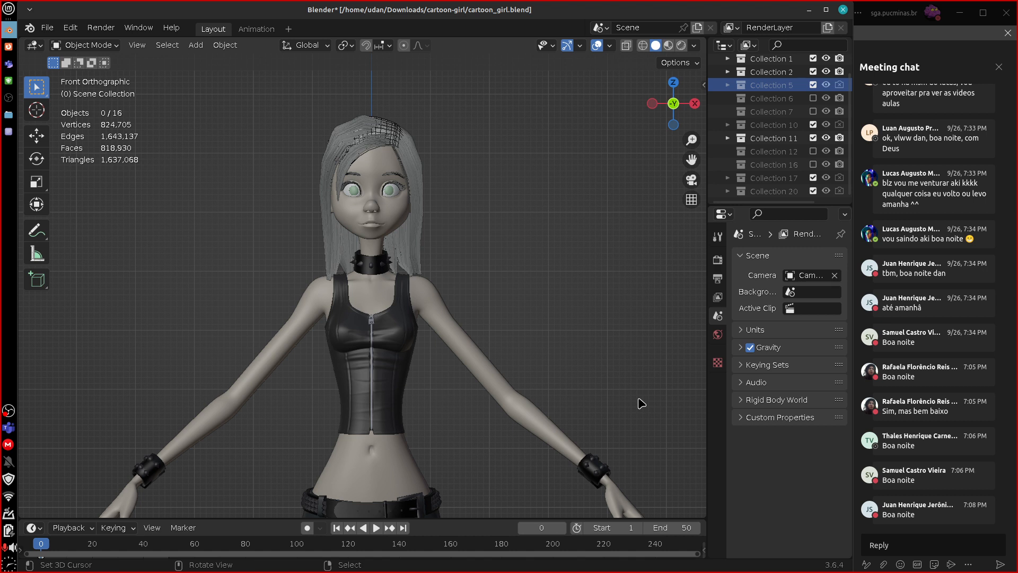
pyautogui.moveTo(500, 416); pyautogui.dragTo(534, 371)
pyautogui.moveTo(534, 372); pyautogui.dragTo(496, 420, button='right')
pyautogui.keyDown('shift'); pyautogui.moveTo(546, 384); pyautogui.dragTo(586, 270, button='middle'); pyautogui.keyUp('shift')
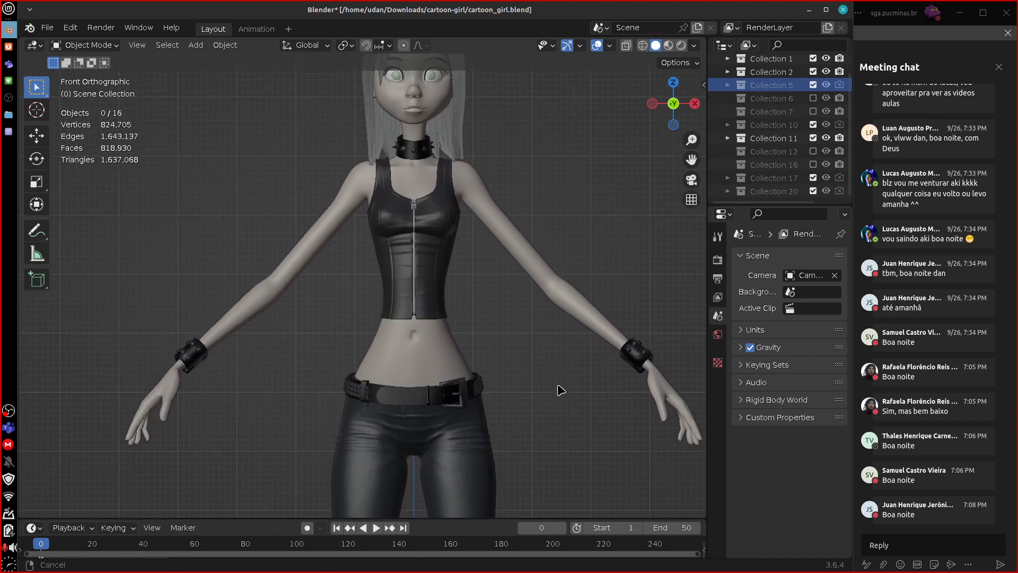
pyautogui.scroll(2, 559, 413)
pyautogui.keyDown('alt'); pyautogui.keyDown('shift'); pyautogui.moveTo(580, 440); pyautogui.dragTo(535, 273); pyautogui.keyUp('shift'); pyautogui.keyUp('alt')
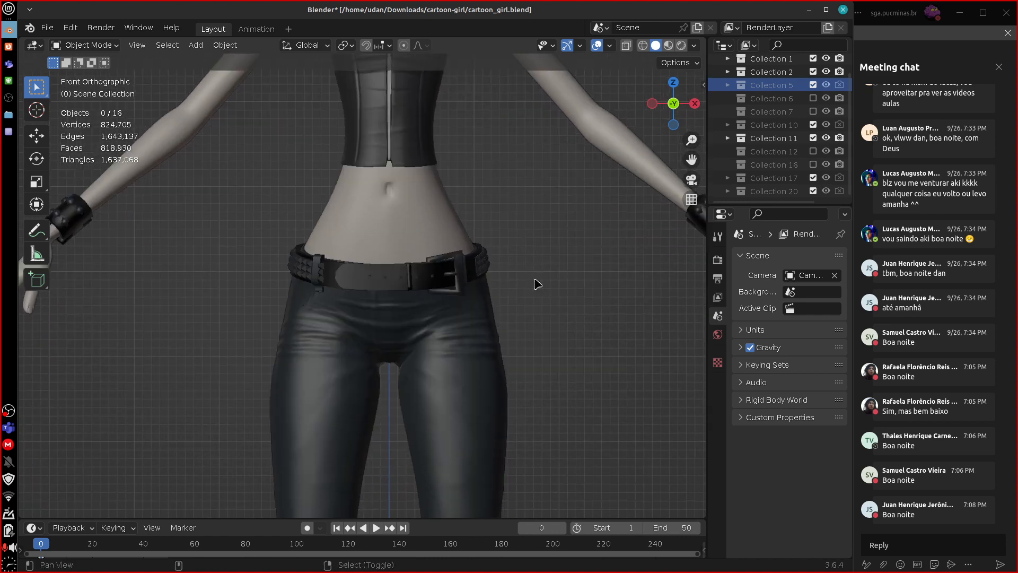
pyautogui.moveTo(599, 360); pyautogui.dragTo(562, 468, button='middle')
# Examine the character's corset, choker, face and hair from angled views, ending in front orthographic view.
pyautogui.moveTo(551, 372); pyautogui.dragTo(586, 363, button='middle')
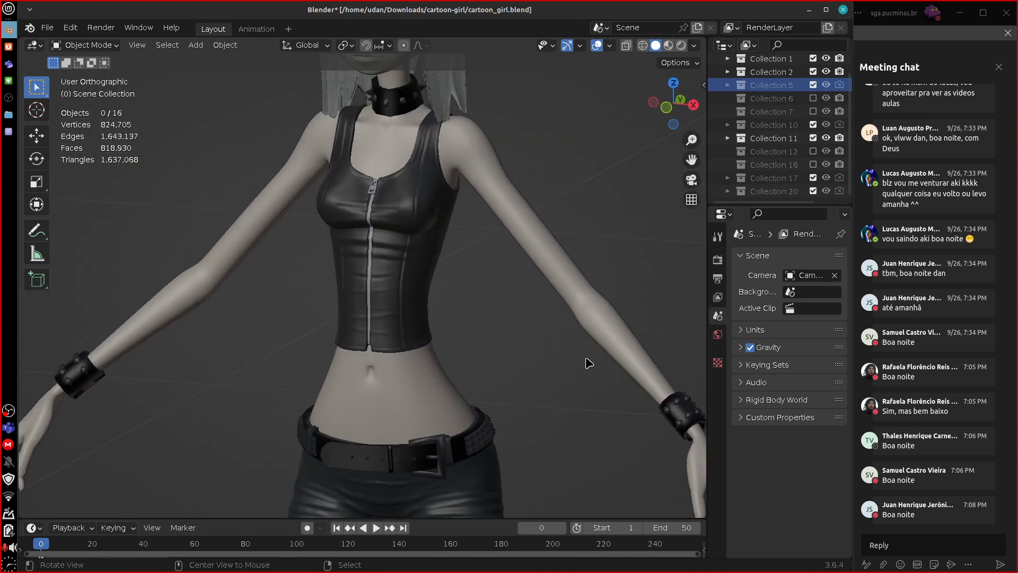
pyautogui.keyDown('shift'); pyautogui.moveTo(520, 334); pyautogui.dragTo(509, 429, button='middle'); pyautogui.keyUp('shift')
pyautogui.keyDown('shift'); pyautogui.moveTo(591, 352); pyautogui.dragTo(565, 318, button='middle'); pyautogui.keyUp('shift')
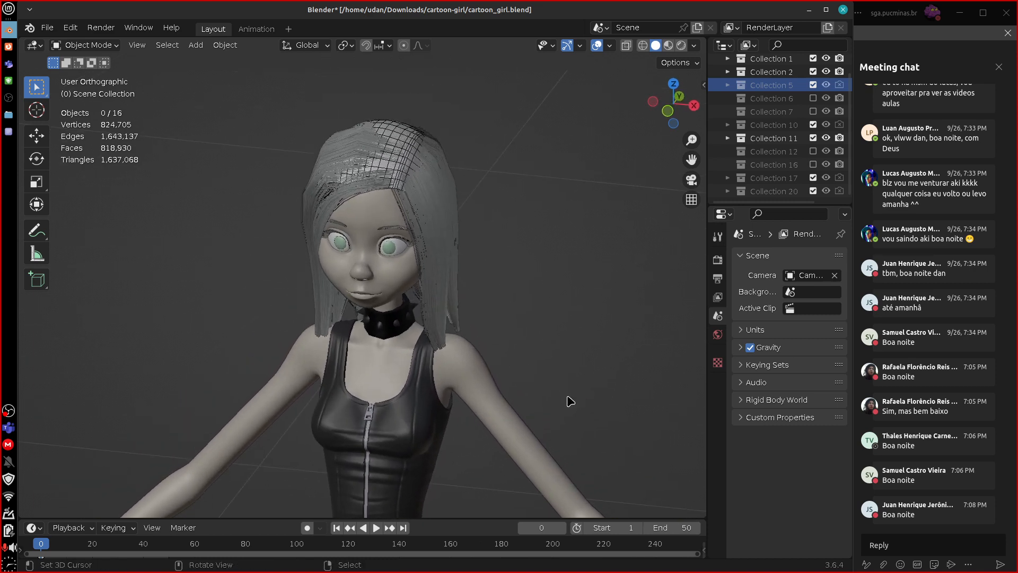
pyautogui.moveTo(570, 401); pyautogui.dragTo(609, 345, button='middle')
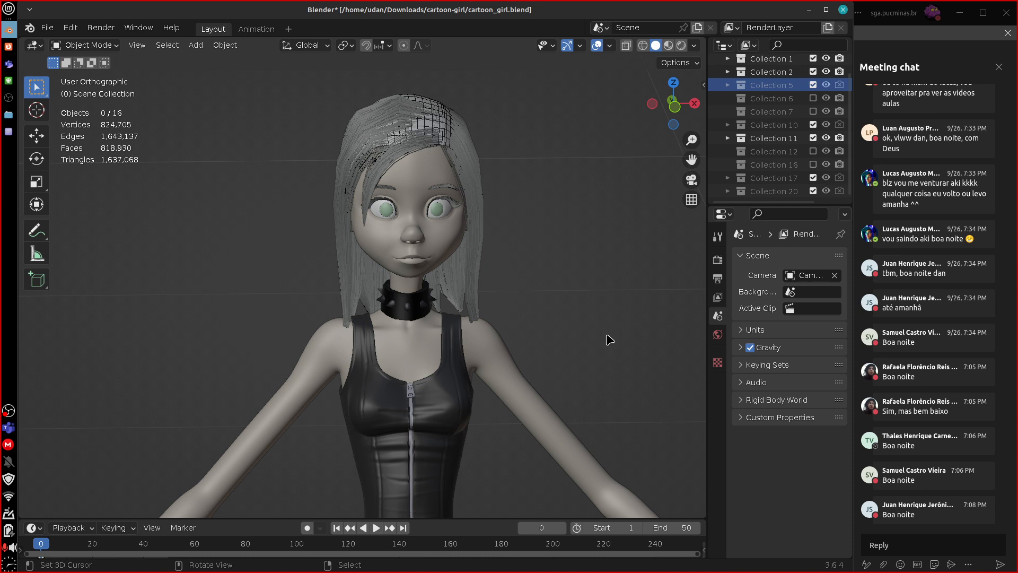
pyautogui.press('KP_1')
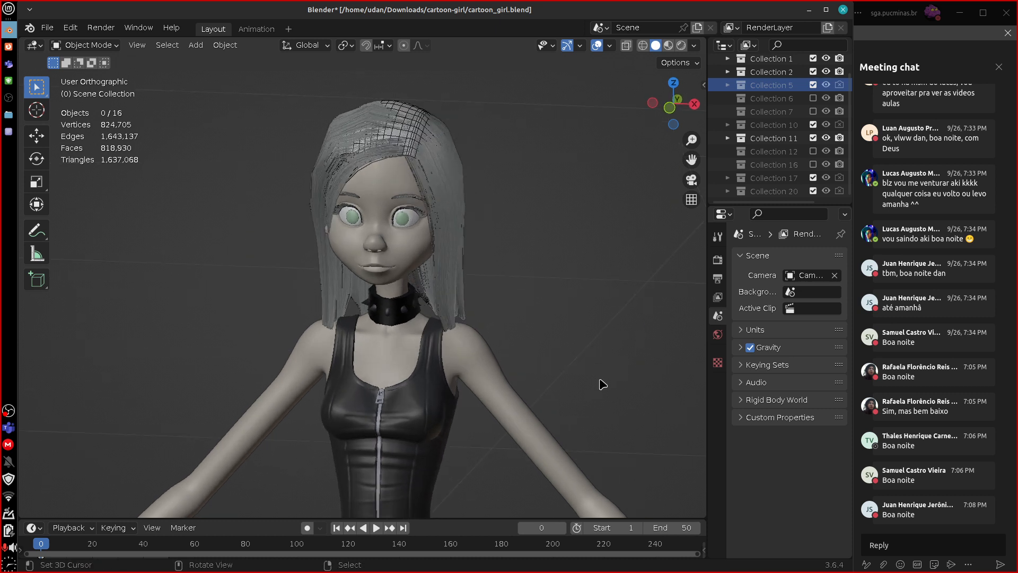
pyautogui.scroll(-1, 601, 382)
pyautogui.keyDown('shift'); pyautogui.moveTo(571, 362); pyautogui.dragTo(567, 375, button='middle'); pyautogui.keyUp('shift')
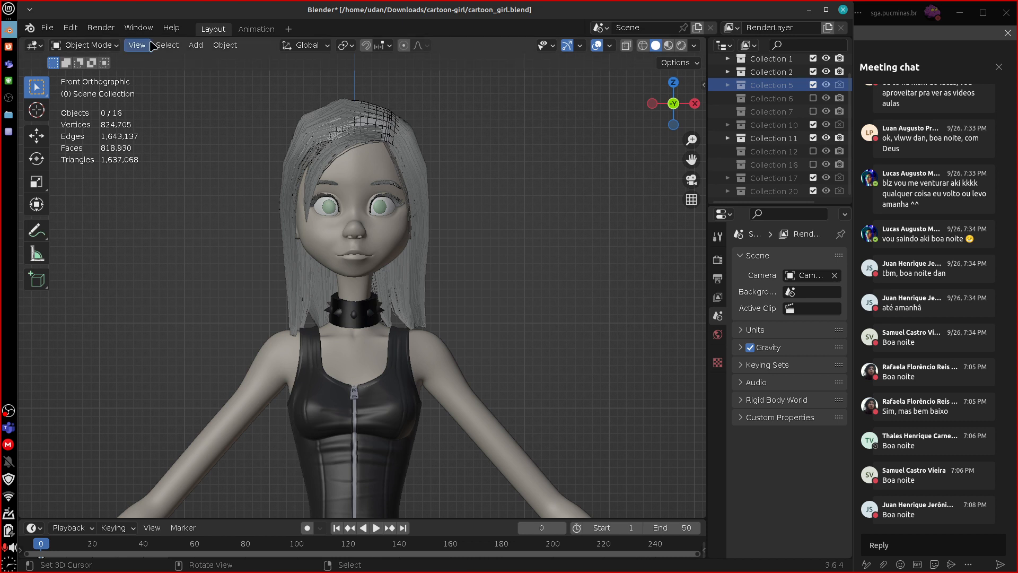
# Switch to Firefox and compare the front-and-side model sheet with the posed concept art.
pyautogui.click(8, 47)
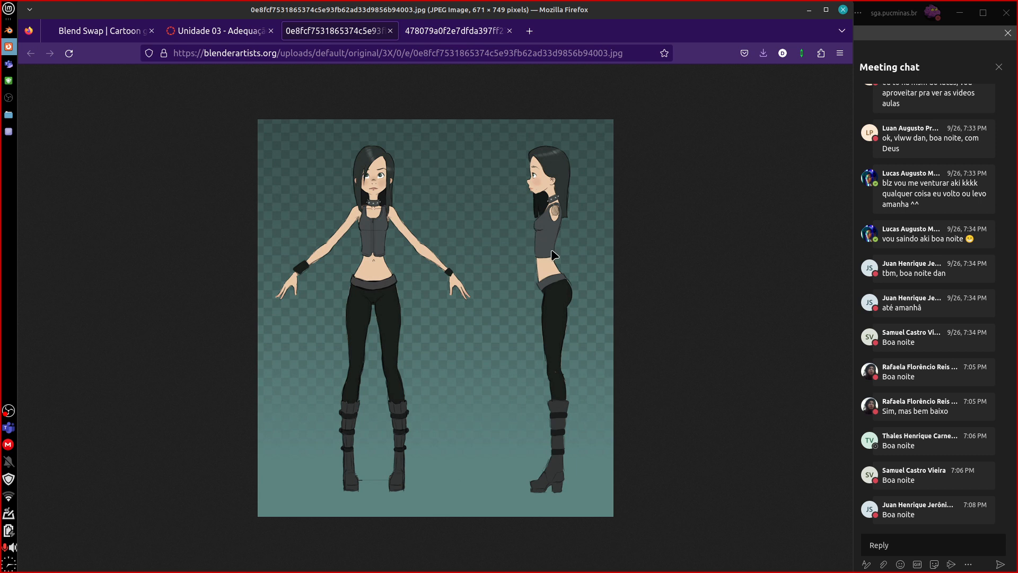
pyautogui.click(473, 35)
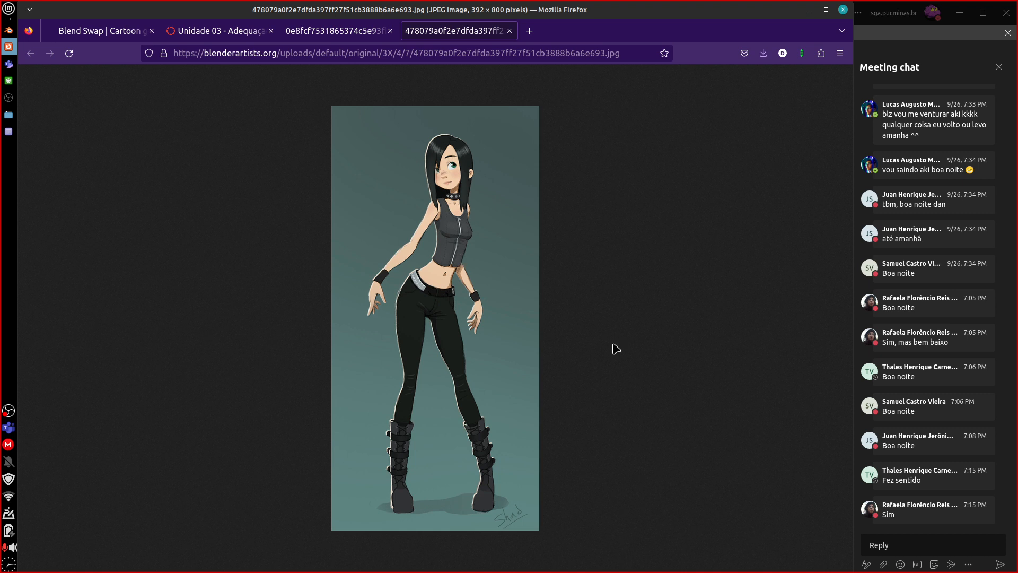
# Switch to the text editor, mark guideline 1 with a leading asterisk and place the cursor before guideline 2.
pyautogui.click(8, 131)
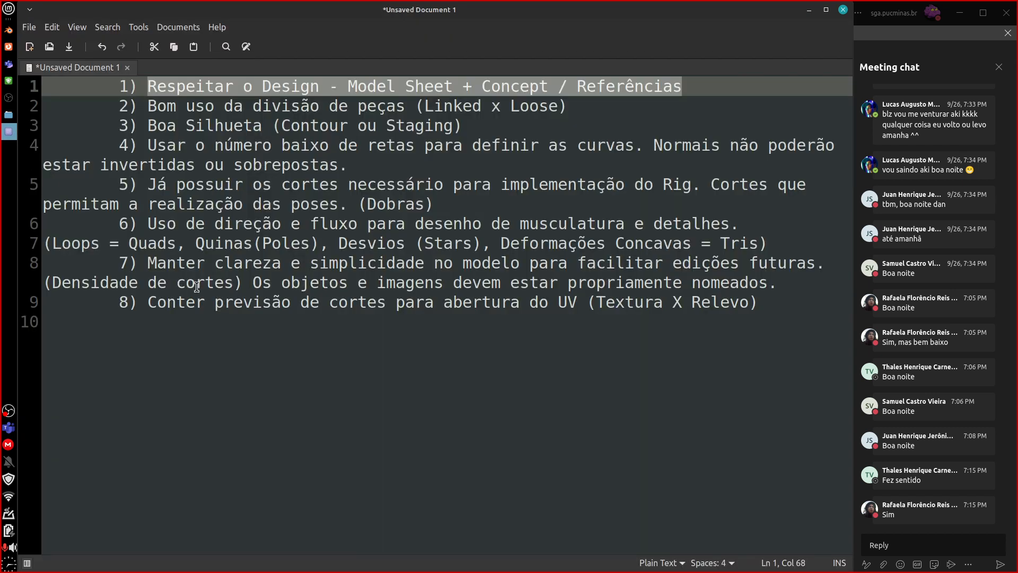
pyautogui.click(700, 95)
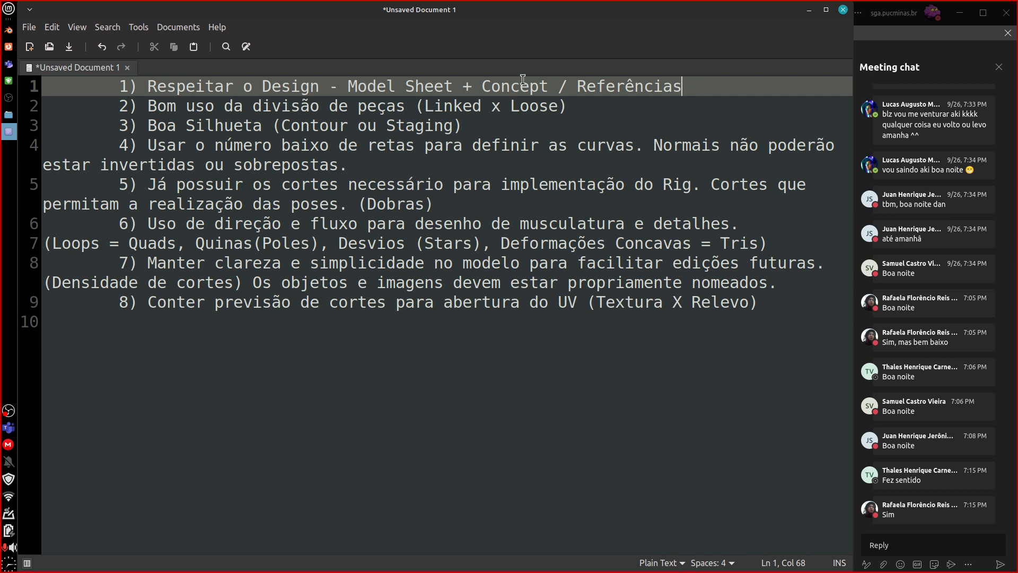
pyautogui.click(120, 86)
pyautogui.write('*')
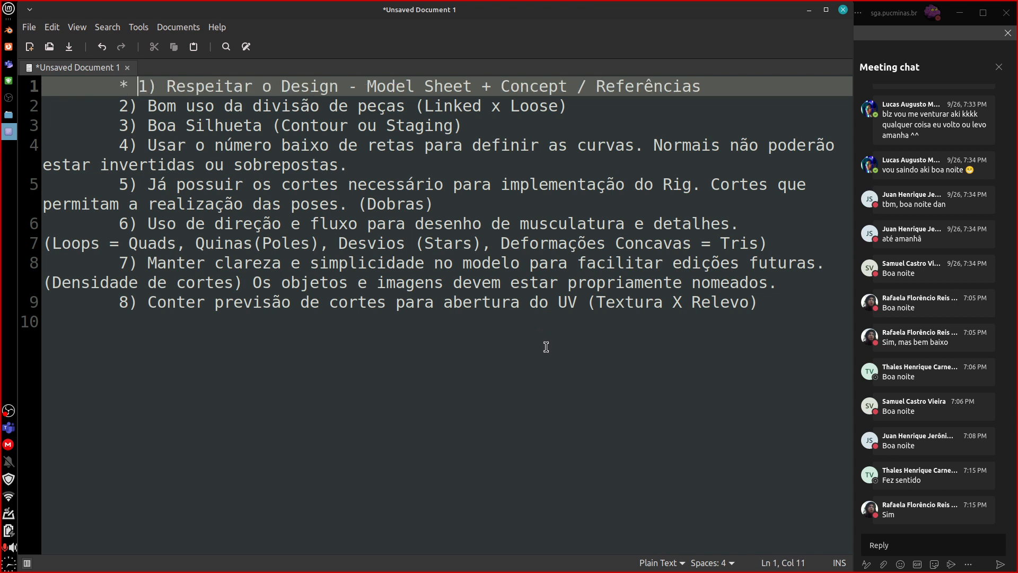
pyautogui.click(124, 110)
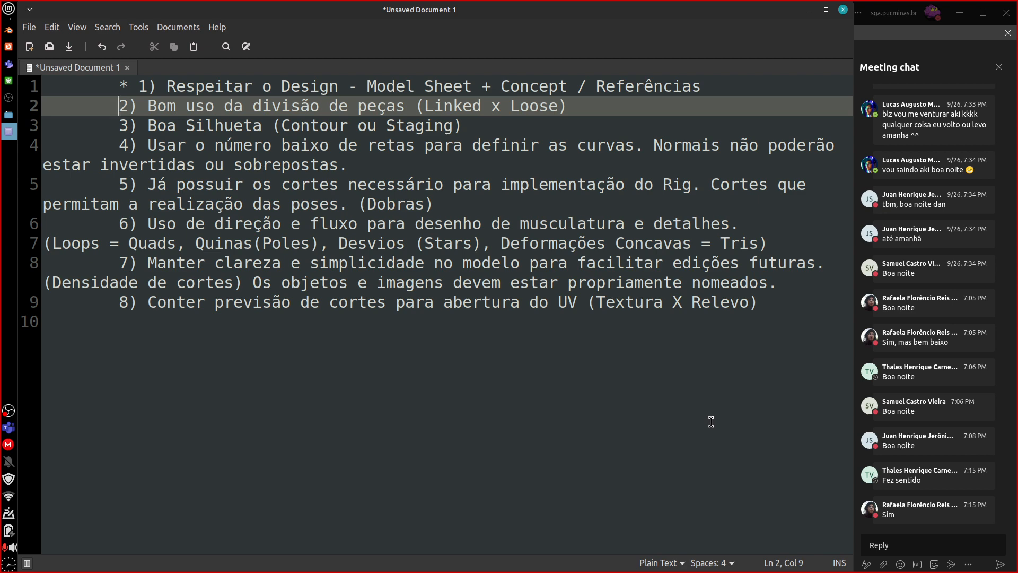
# Switch to Blender and move the Head mesh out of the hair into the empty space beside the character.
pyautogui.click(9, 29)
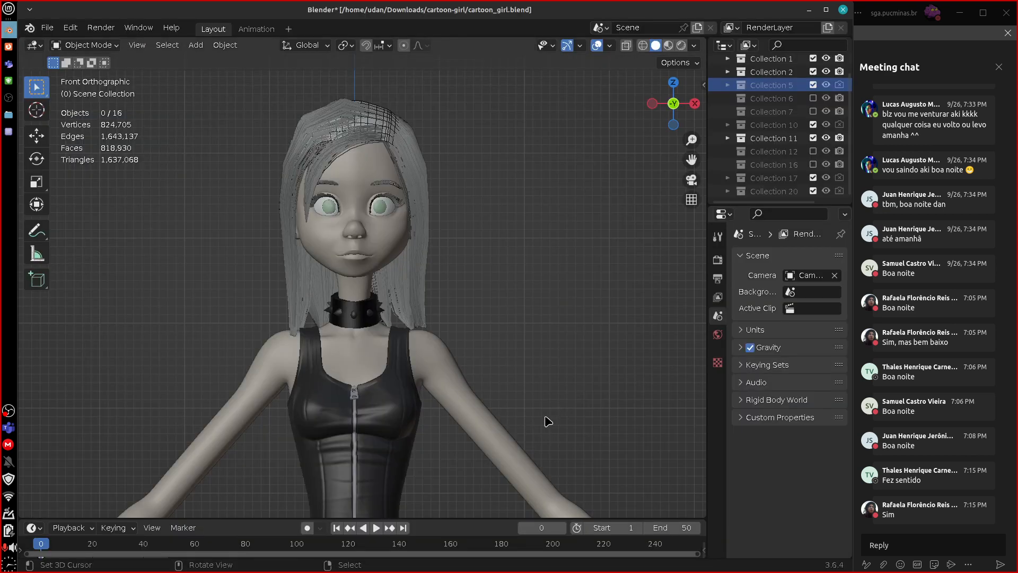
pyautogui.keyDown('shift'); pyautogui.moveTo(527, 409); pyautogui.dragTo(581, 318, button='middle'); pyautogui.keyUp('shift')
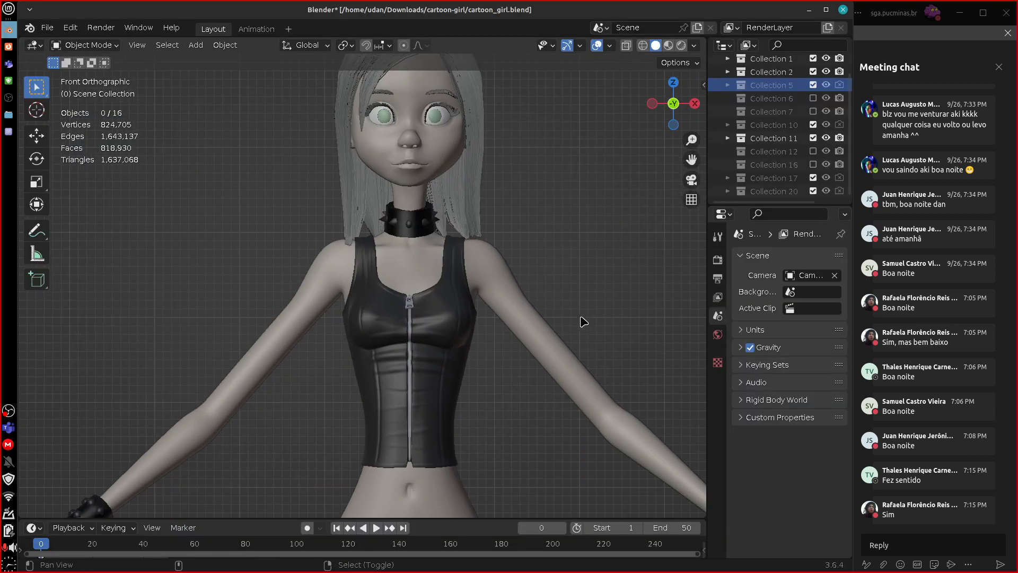
pyautogui.click(569, 371)
pyautogui.scroll(-3, 583, 371)
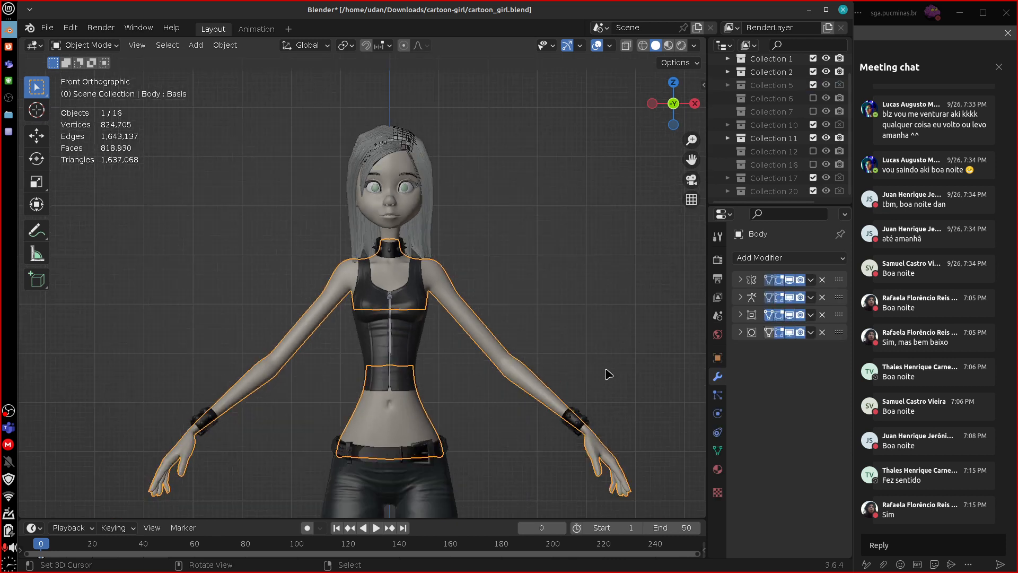
pyautogui.click(419, 210)
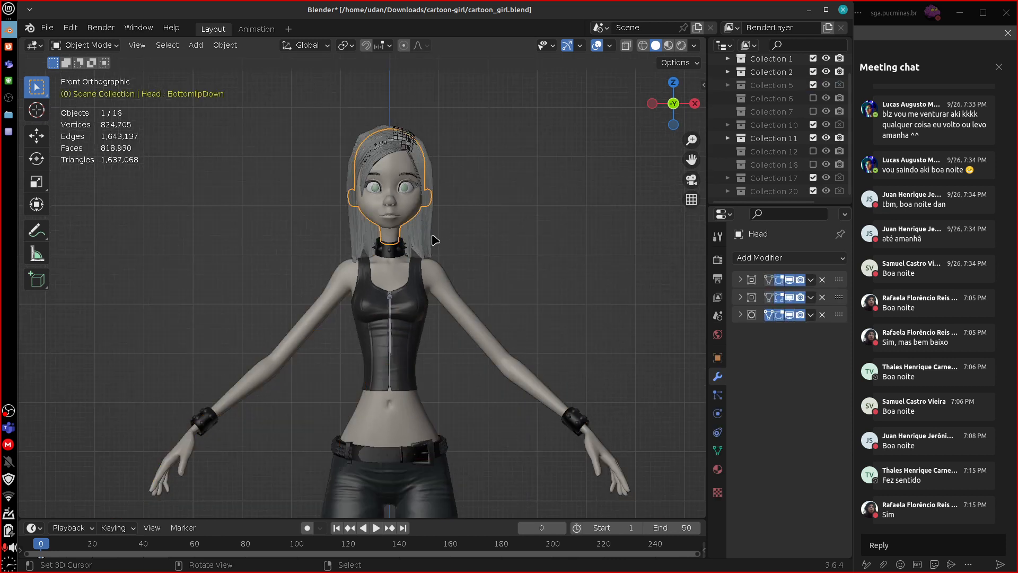
pyautogui.press('g')
pyautogui.click(527, 257)
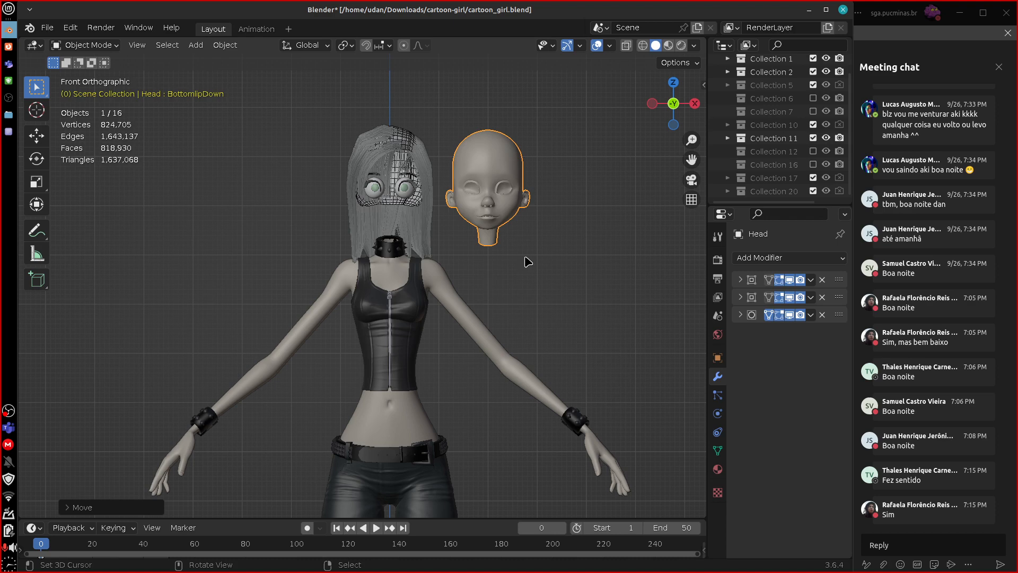
# Move the character's left eye sphere and the EyelashL mesh out of the hair into the empty space beyond the separated head.
pyautogui.click(414, 195)
pyautogui.press('g')
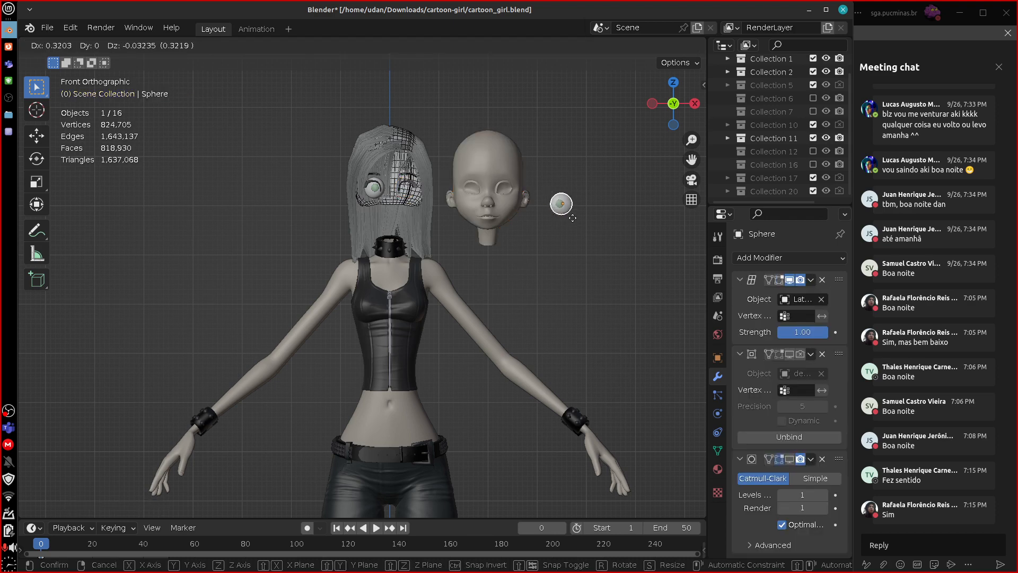
pyautogui.click(572, 218)
pyautogui.click(419, 189)
pyautogui.press('g')
pyautogui.click(538, 172)
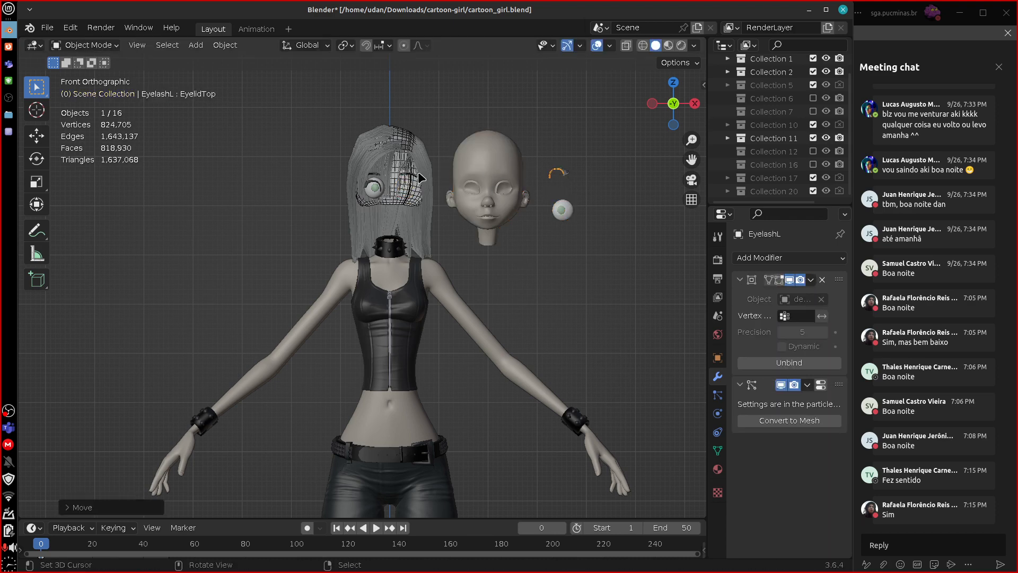
# Move the EyebrowsL mesh out of the hair to a spot just above the separated eyelash.
pyautogui.click(415, 174)
pyautogui.click(415, 175)
pyautogui.press('g')
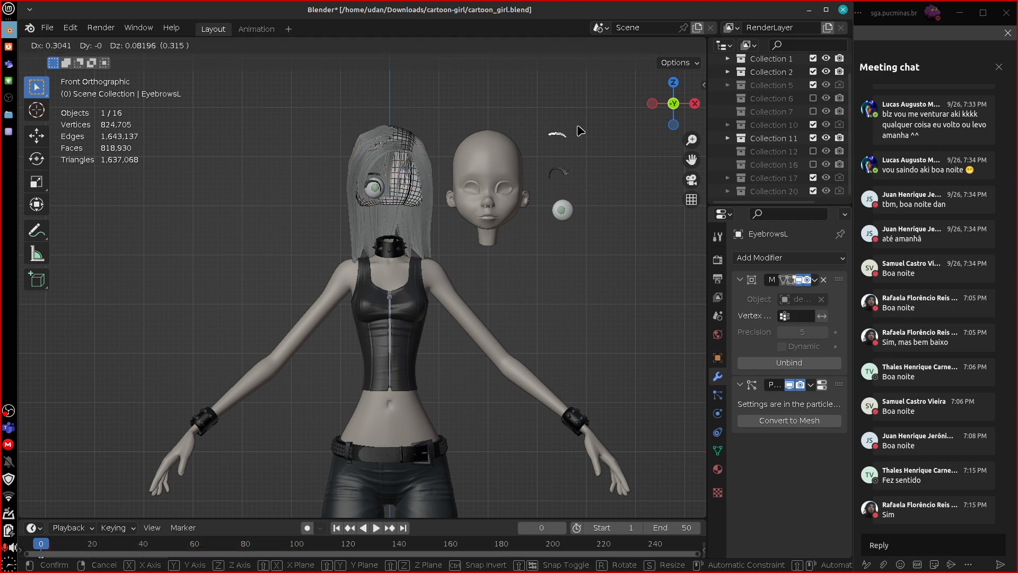
pyautogui.click(580, 130)
# Move the Body mesh out of the clothes into the empty space opposite the separated head, with its shoulders near head height.
pyautogui.click(470, 303)
pyautogui.press('g')
pyautogui.click(361, 326)
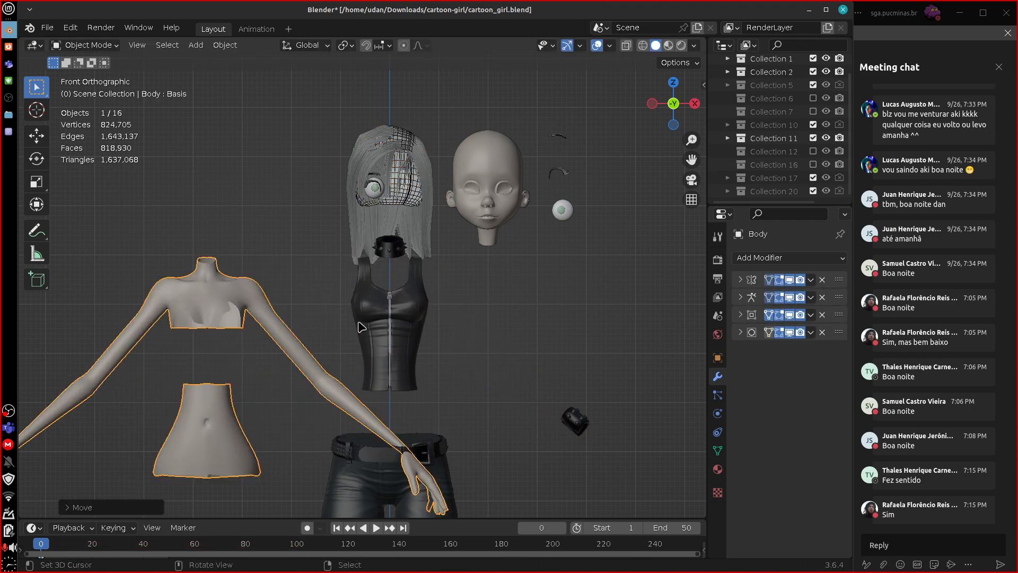
pyautogui.press('g')
pyautogui.click(325, 285)
pyautogui.click(219, 420)
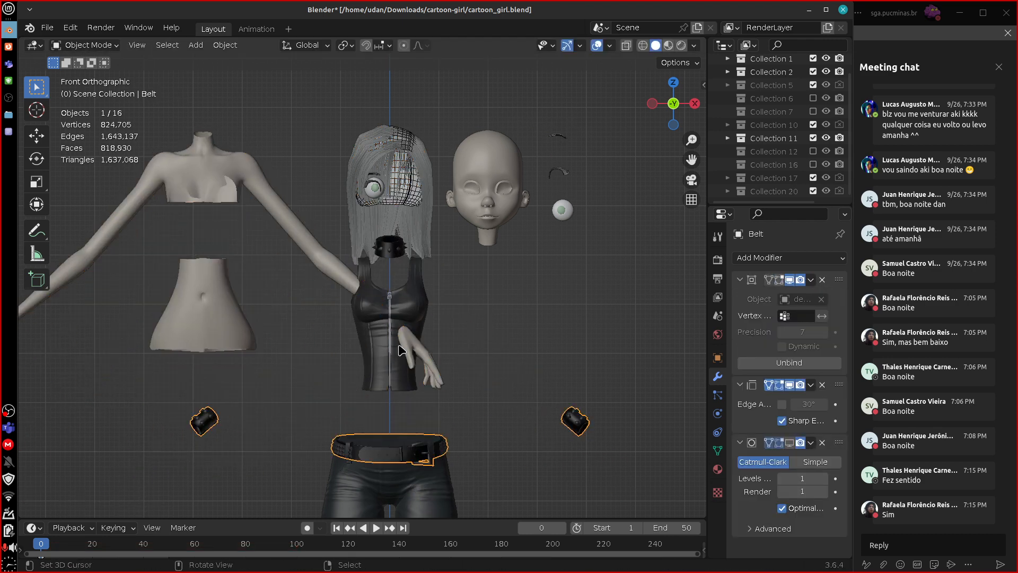
pyautogui.press('g')
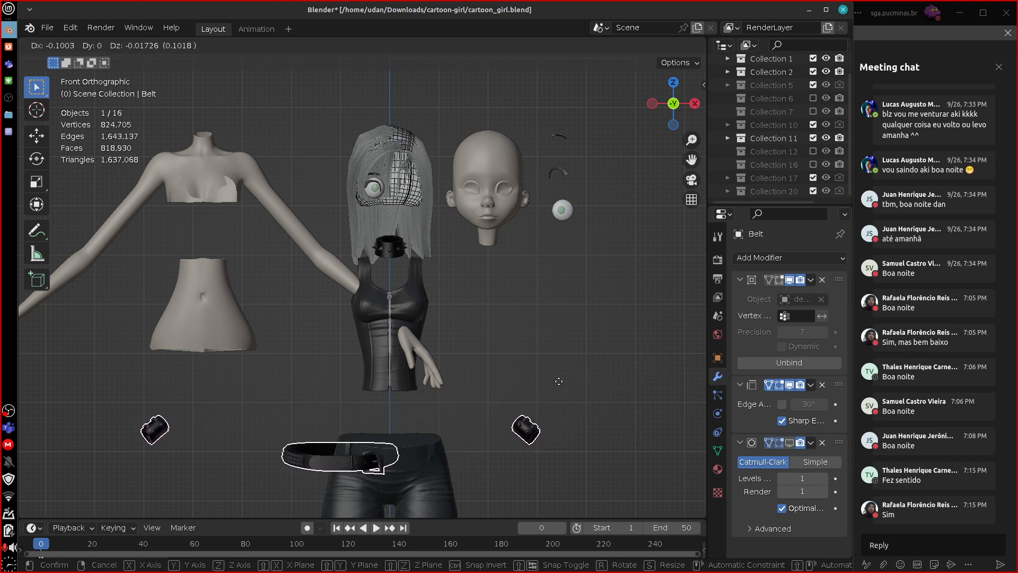
pyautogui.rightClick(559, 381)
# Move the Tank_top mesh below the separated head and place its zipper pull, Tank_top_closer, beside it.
pyautogui.click(428, 310)
pyautogui.press('g')
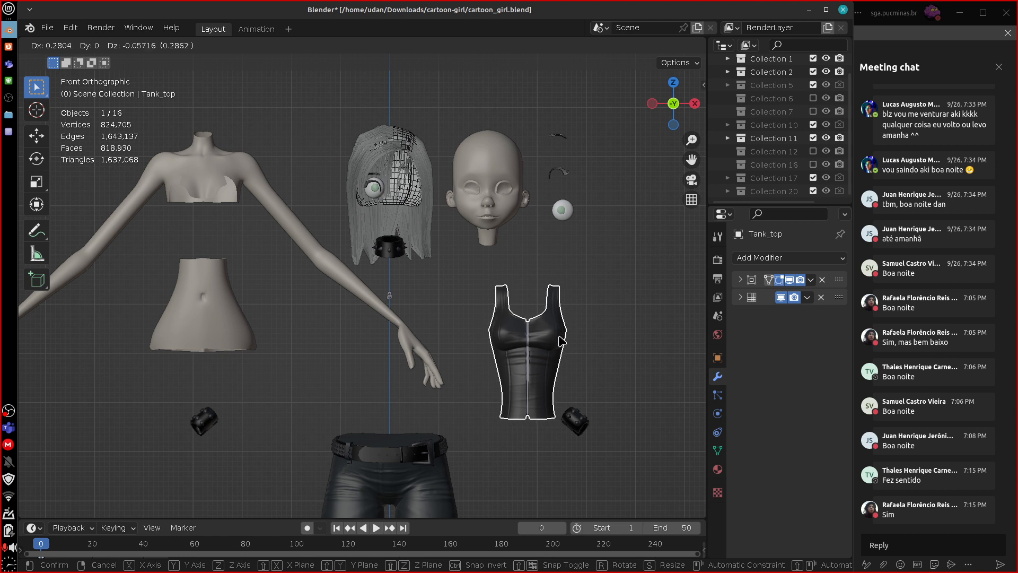
pyautogui.rightClick(560, 341)
pyautogui.click(391, 298)
pyautogui.press('g')
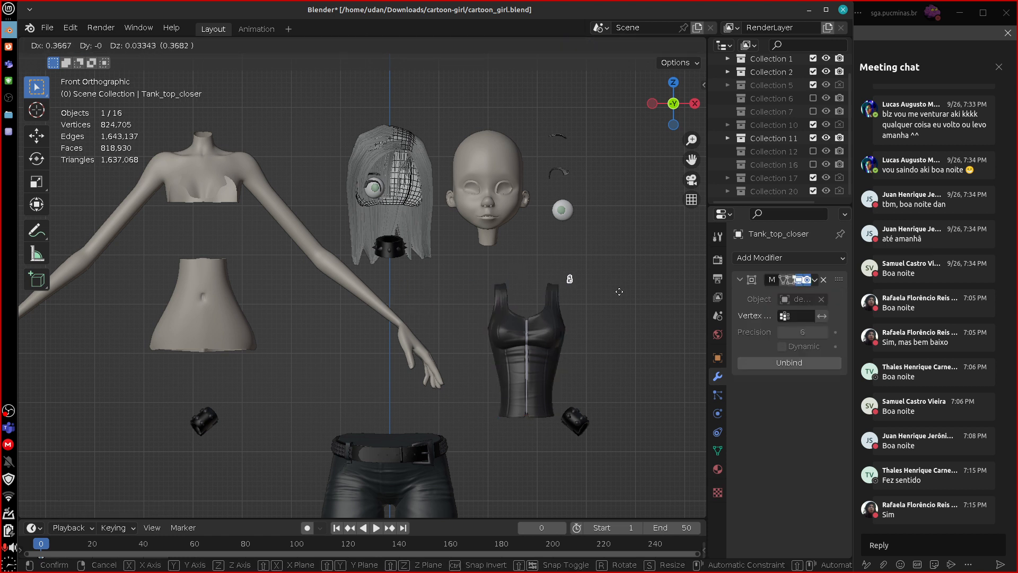
pyautogui.click(624, 326)
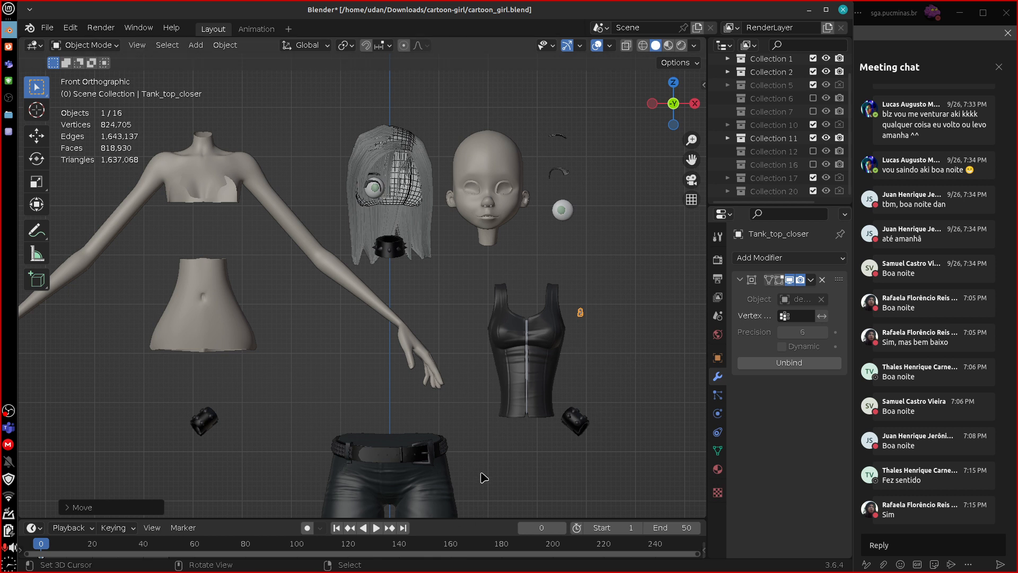
# Move the jeans mesh sideways out of the belt to beneath the separated tank top.
pyautogui.click(447, 497)
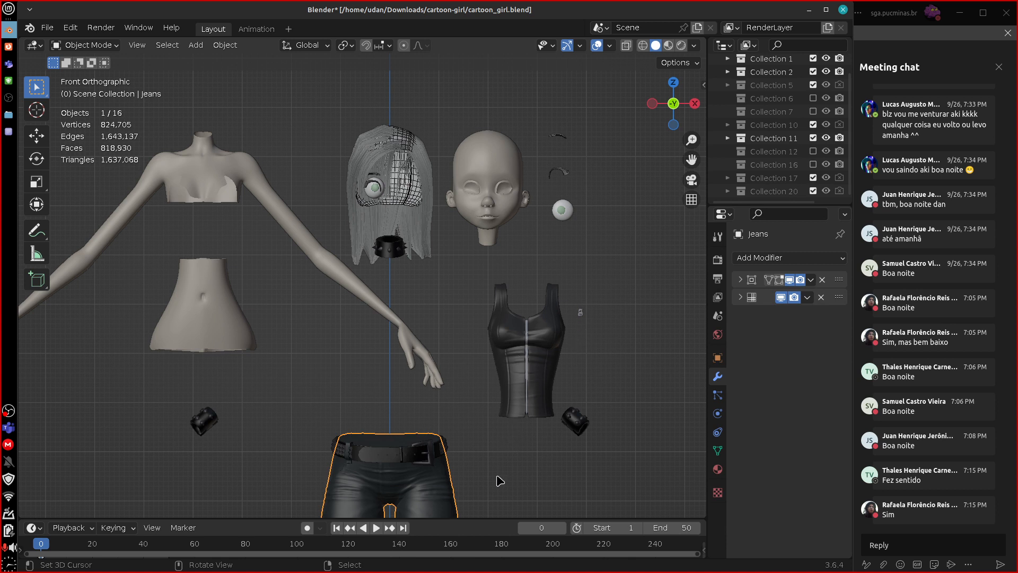
pyautogui.press('g')
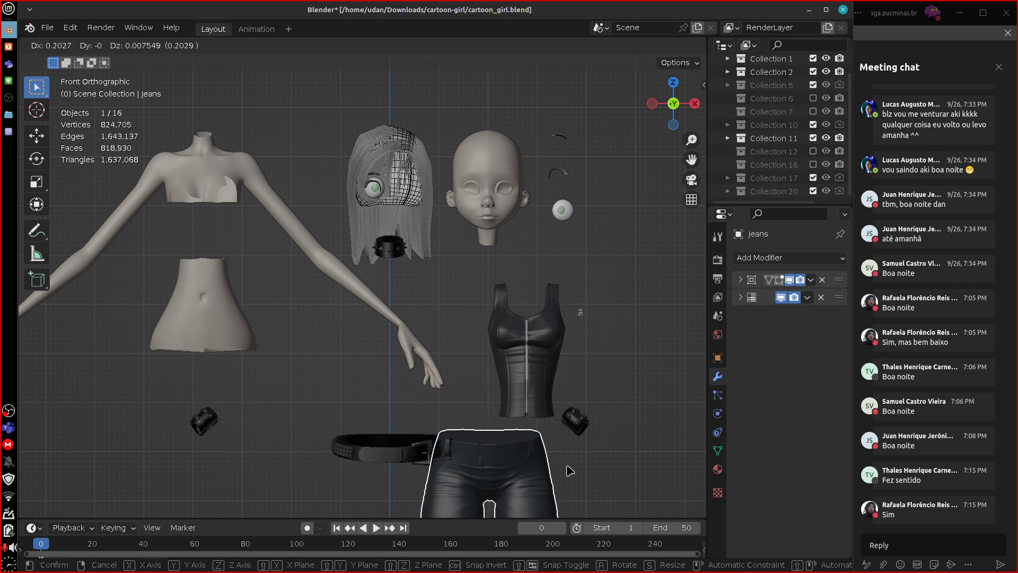
pyautogui.click(584, 492)
# Move the Boots mesh off its laces, away from the separated jeans to the other side of the centre line.
pyautogui.keyDown('shift'); pyautogui.scroll(-6, 581, 472); pyautogui.keyUp('shift')
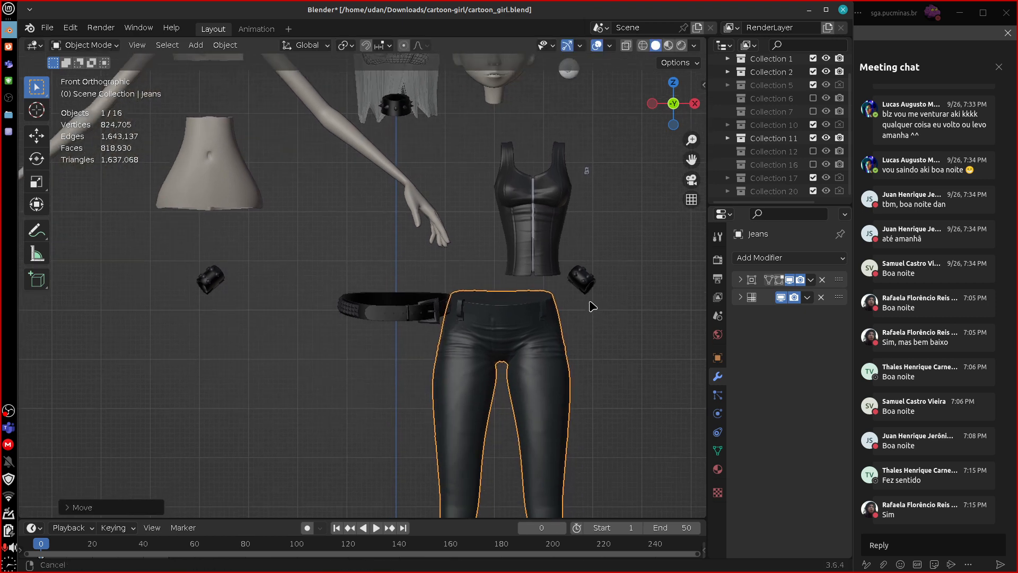
pyautogui.keyDown('shift'); pyautogui.scroll(-7, 578, 239); pyautogui.keyUp('shift')
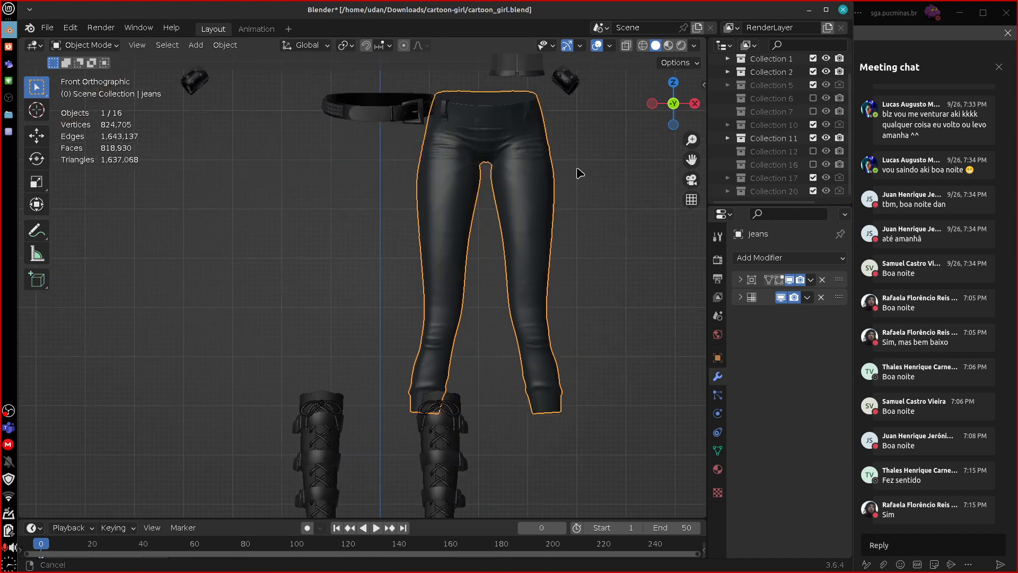
pyautogui.click(436, 382)
pyautogui.press('g')
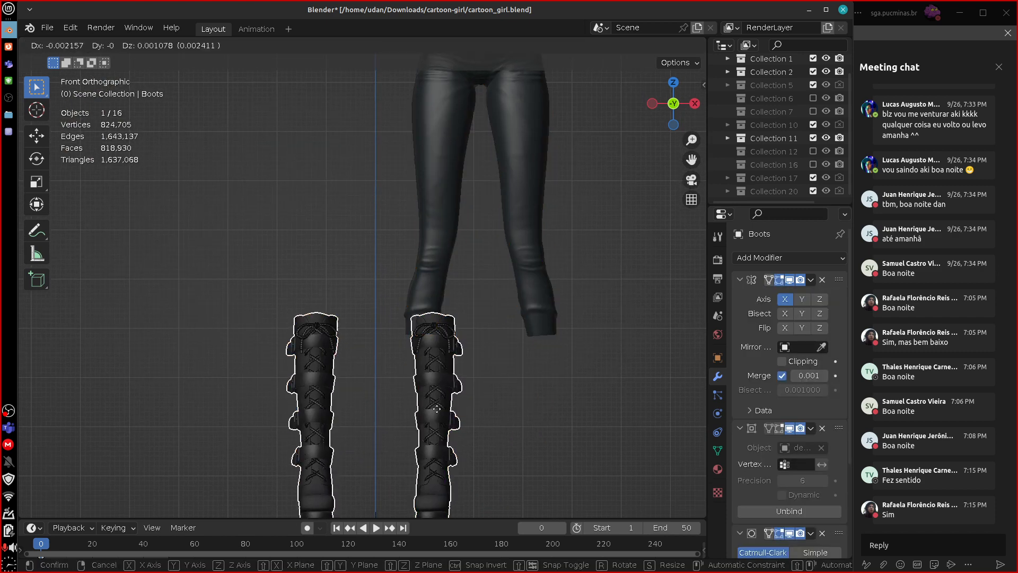
pyautogui.click(302, 385)
# Move the Boots_laces mesh away from the boots into the empty space beyond the jeans.
pyautogui.click(435, 424)
pyautogui.press('g')
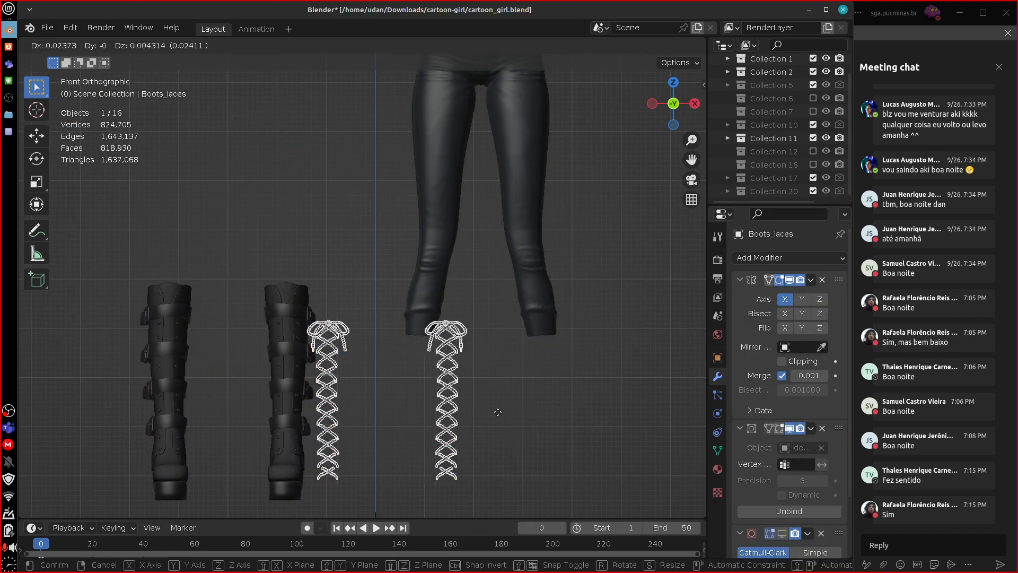
pyautogui.click(683, 431)
pyautogui.scroll(-5, 684, 430)
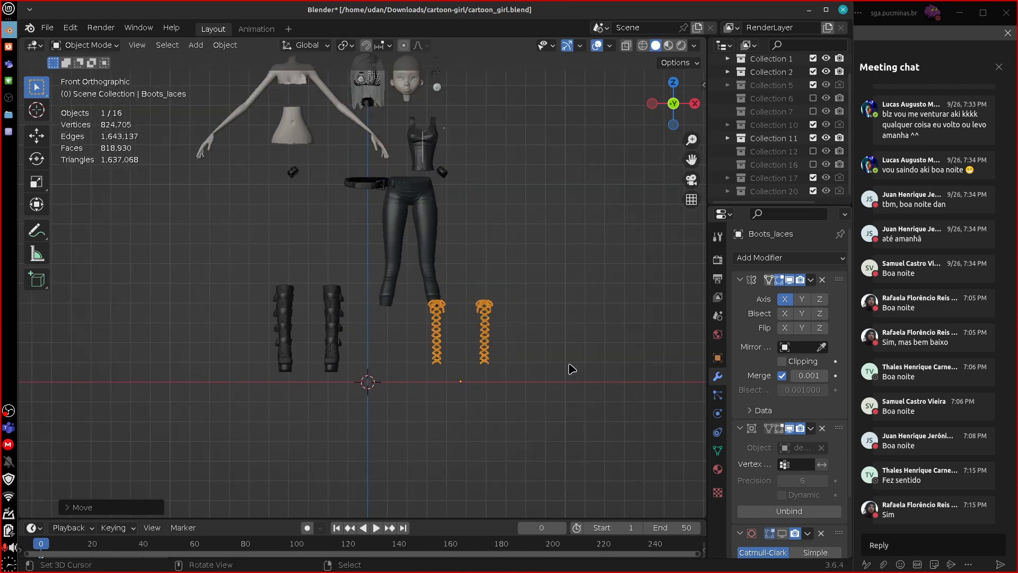
pyautogui.press('g')
pyautogui.click(586, 356)
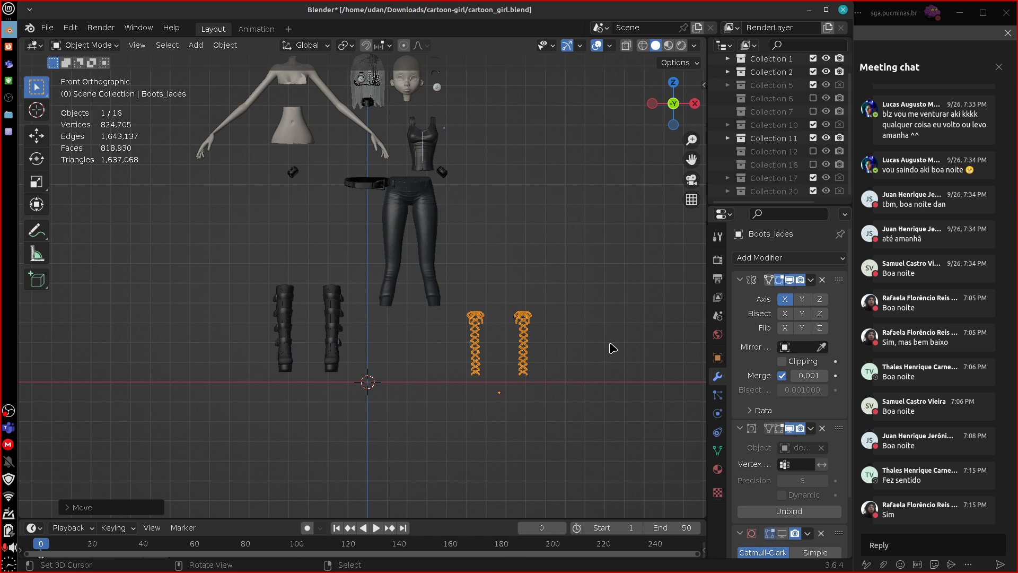
# Undo all the part moves, from the boot laces back to the head, to reassemble the character.
pyautogui.hotkey('ctrl', 'z')
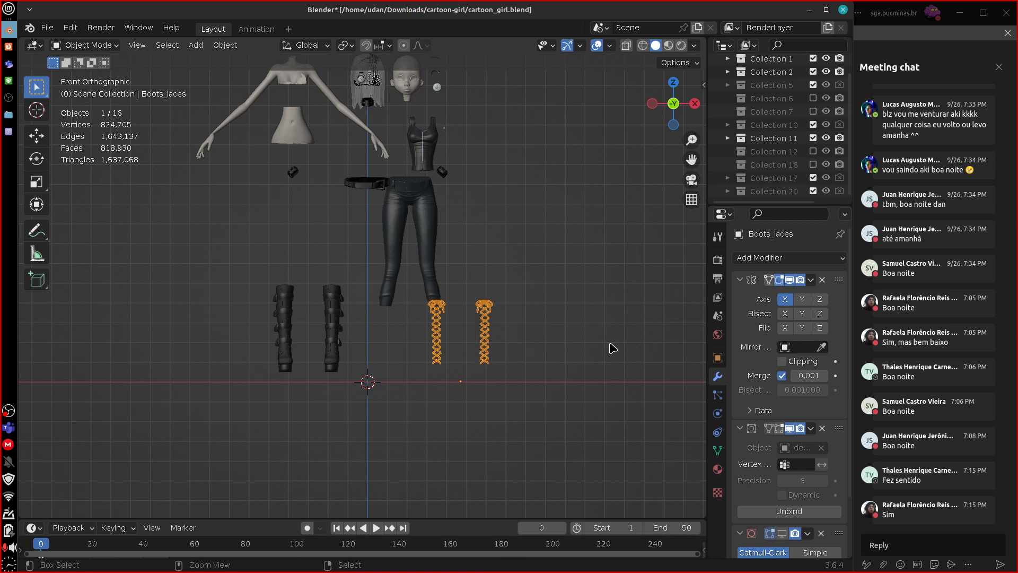
pyautogui.hotkey('ctrl', 'z')
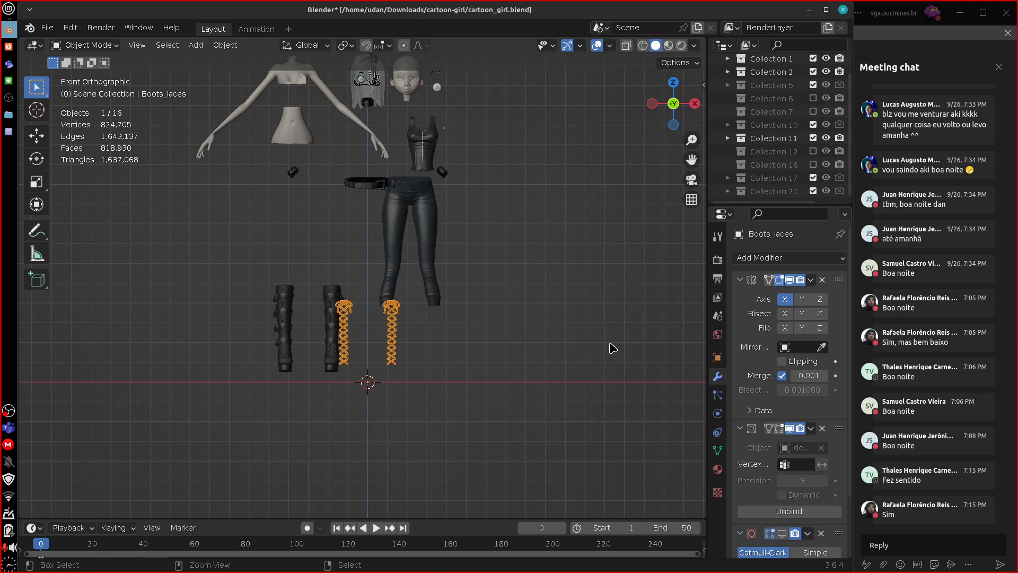
pyautogui.hotkey('ctrl', 'z')
pyautogui.hotkey('ctrl', 'z')
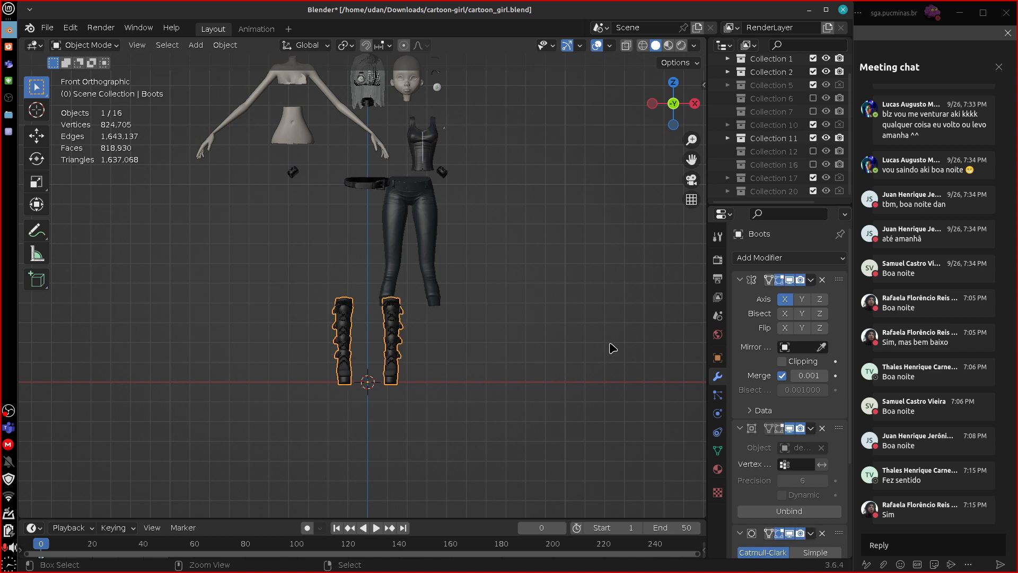
pyautogui.hotkey('ctrl', 'z')
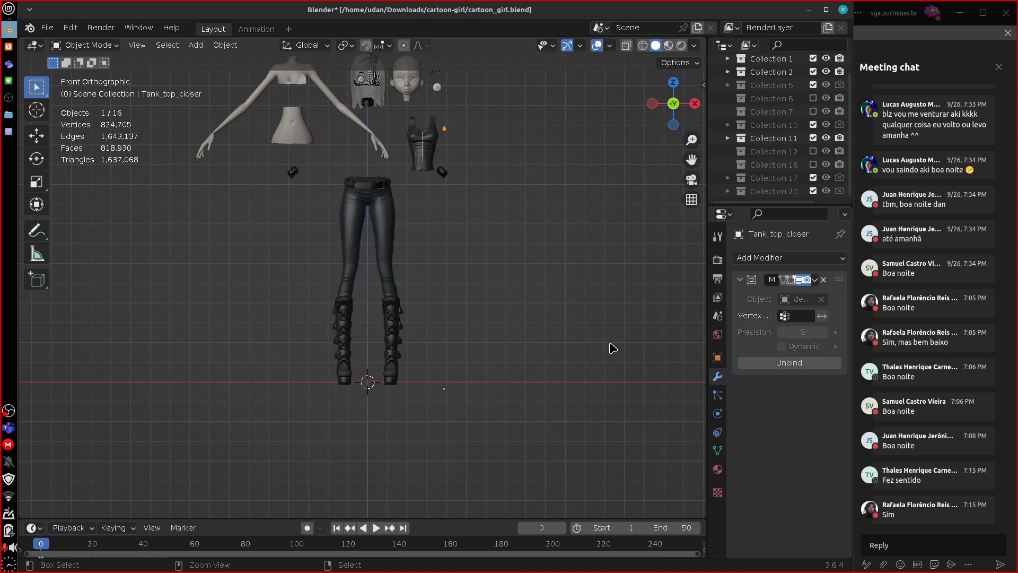
pyautogui.hotkey('ctrl', 'z')
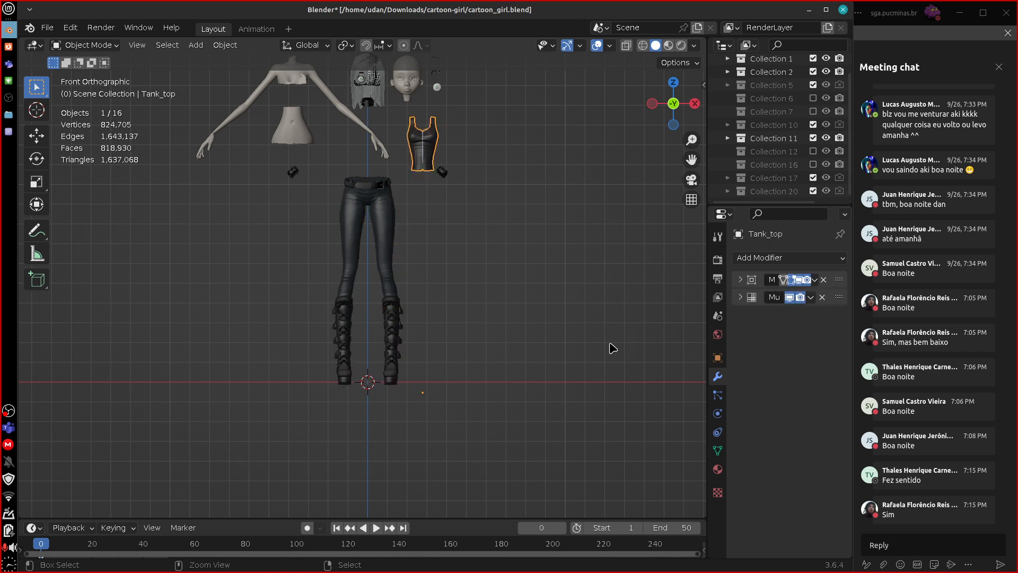
pyautogui.hotkey('ctrl', 'z')
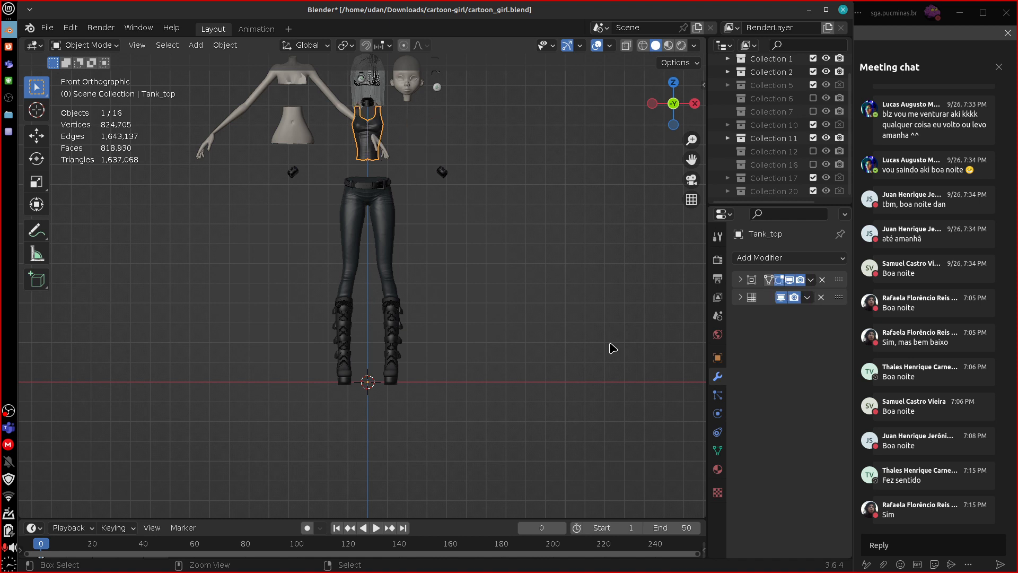
pyautogui.hotkey('ctrl', 'z')
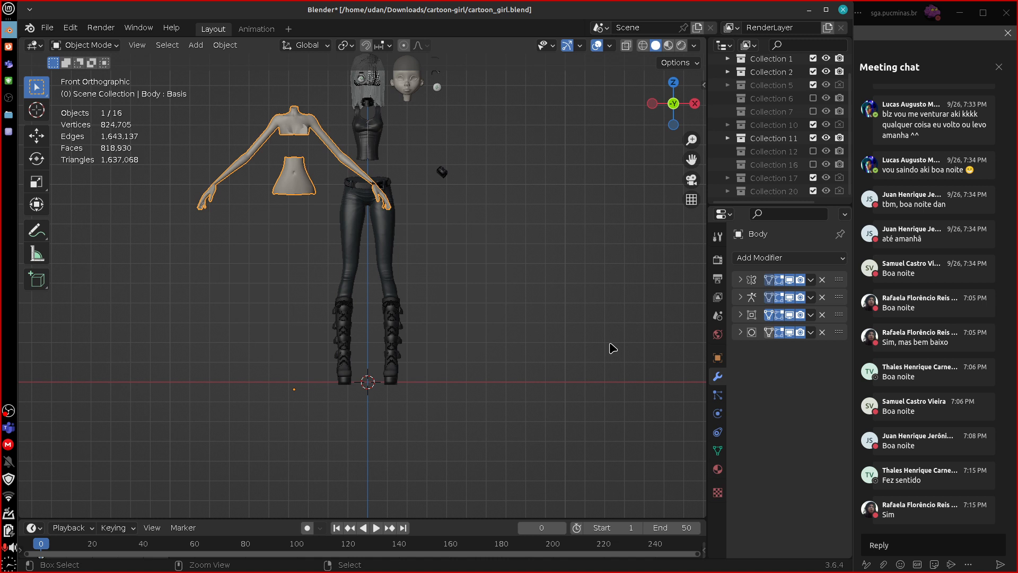
pyautogui.hotkey('ctrl', 'z')
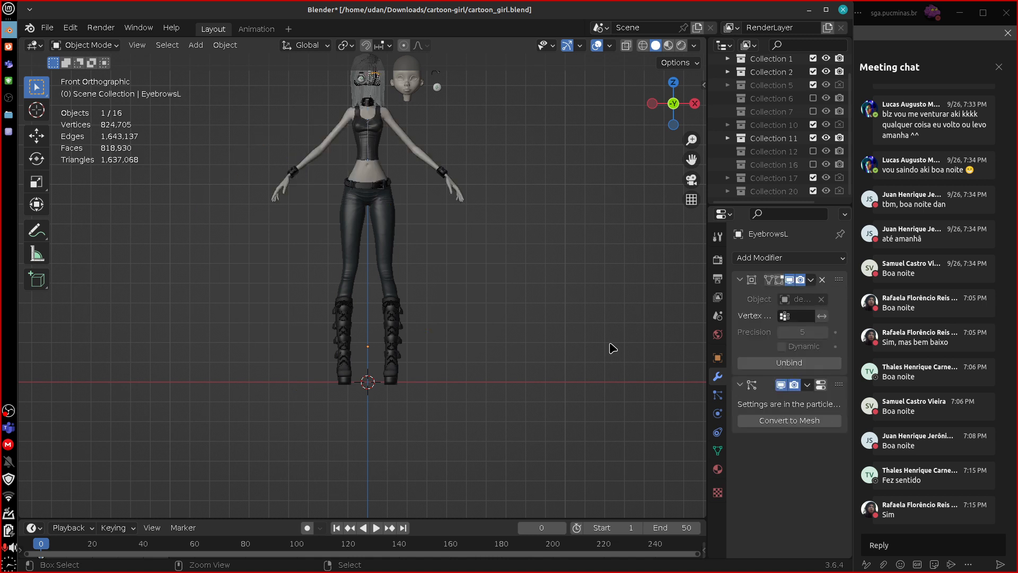
pyautogui.hotkey('ctrl', 'z')
pyautogui.hotkey('ctrl', 'z')
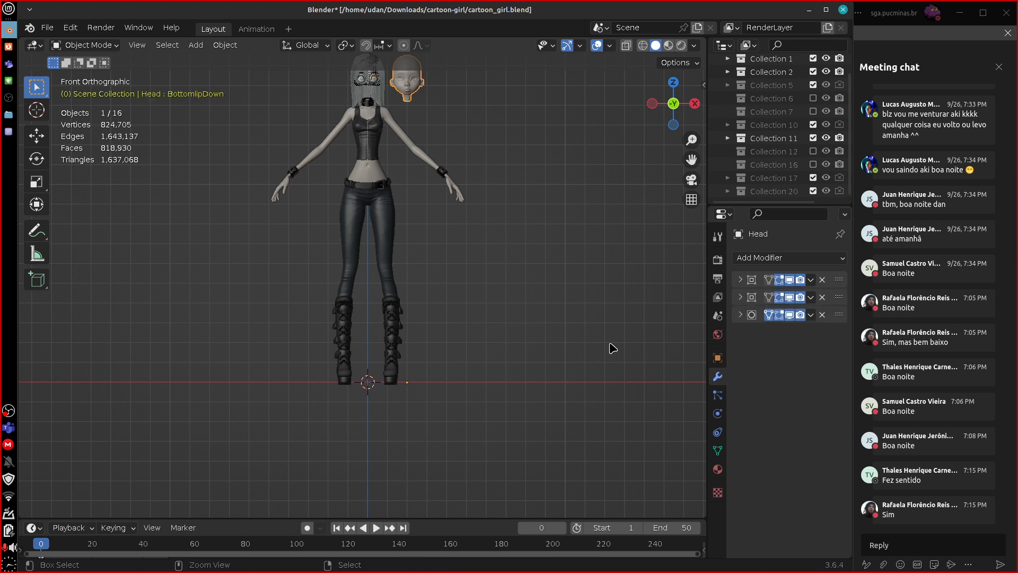
pyautogui.hotkey('ctrl', 'z')
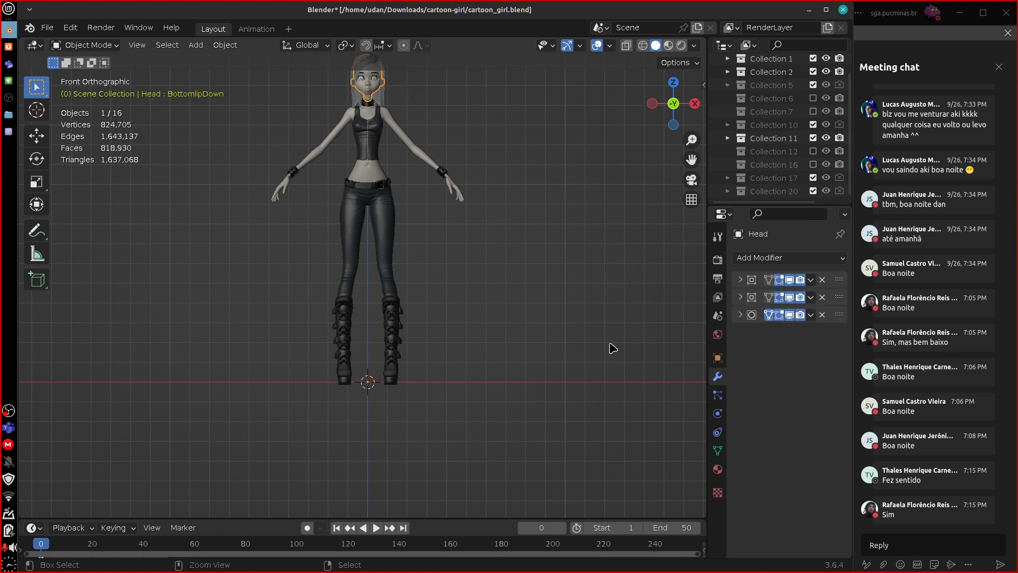
# Trace the outer and inner contours of the character's right trouser leg with freehand annotation lines in front view.
pyautogui.keyDown('shift'); pyautogui.moveTo(545, 290); pyautogui.dragTo(549, 371, button='middle'); pyautogui.keyUp('shift')
pyautogui.scroll(5, 548, 367)
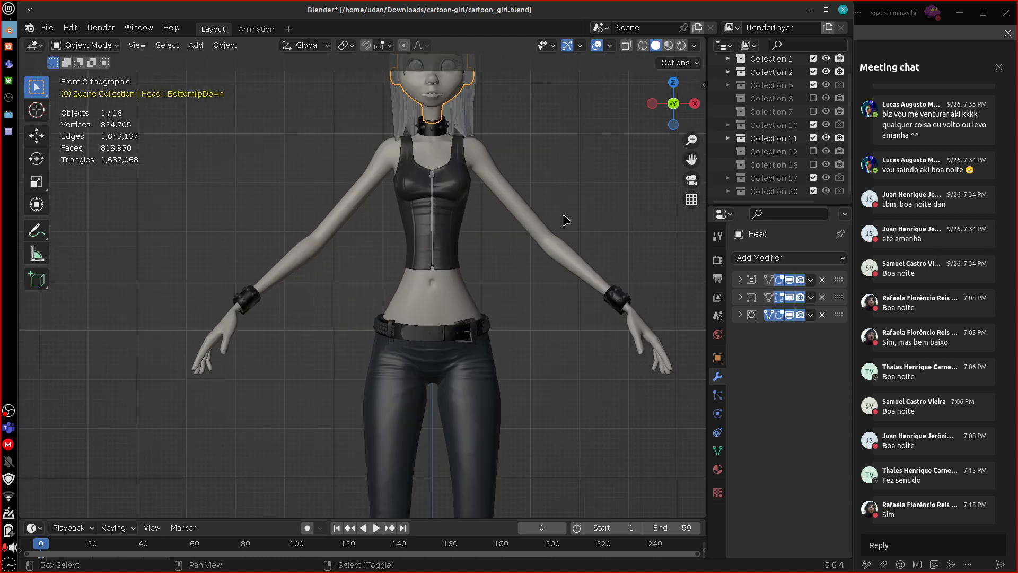
pyautogui.keyDown('shift'); pyautogui.moveTo(587, 259); pyautogui.dragTo(581, 392, button='middle'); pyautogui.keyUp('shift')
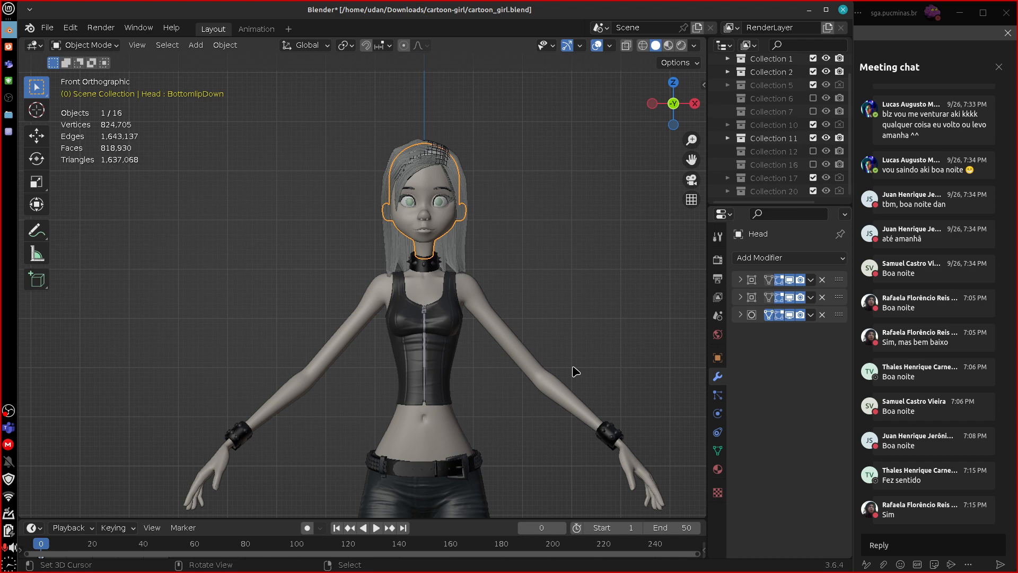
pyautogui.keyDown('shift'); pyautogui.moveTo(545, 451); pyautogui.dragTo(512, 329, button='middle'); pyautogui.keyUp('shift')
pyautogui.keyDown('shift'); pyautogui.moveTo(408, 363); pyautogui.dragTo(423, 466, button='middle'); pyautogui.keyUp('shift')
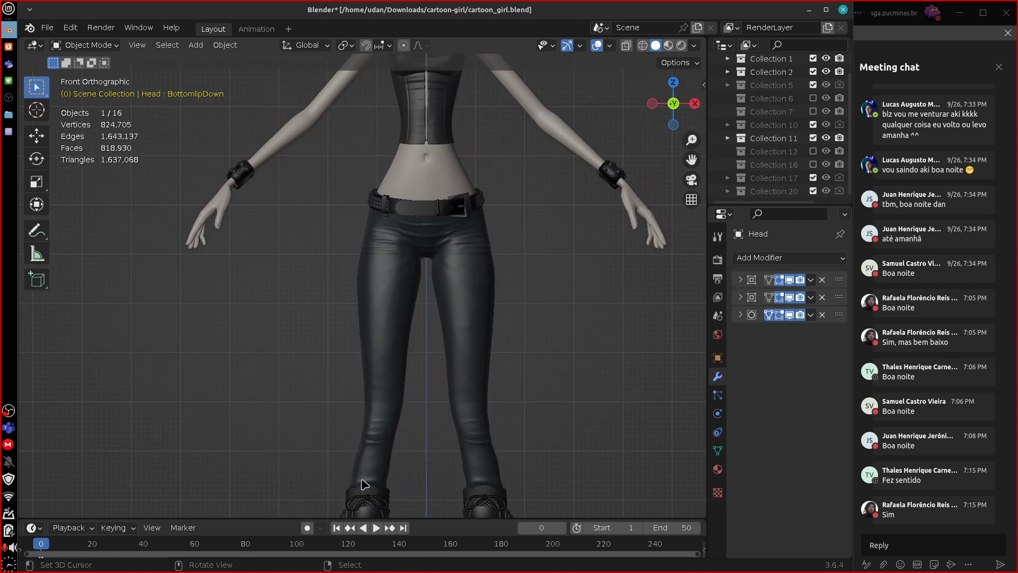
pyautogui.moveTo(353, 484); pyautogui.dragTo(369, 229)
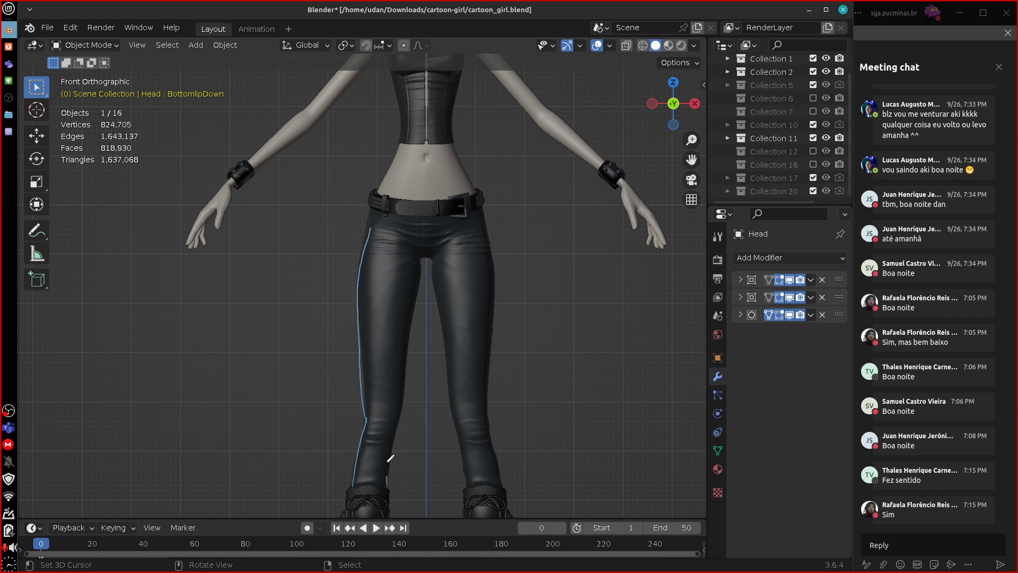
pyautogui.moveTo(386, 486); pyautogui.dragTo(419, 257)
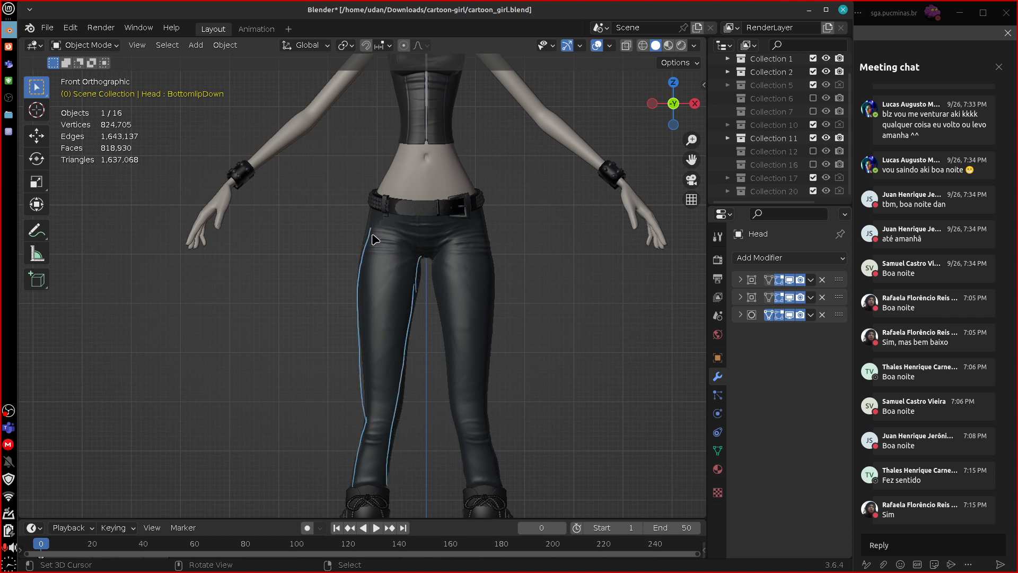
# Continue the annotation along the character's right side, from the hip over the waist and corset up to the armpit.
pyautogui.moveTo(370, 233); pyautogui.dragTo(404, 135)
pyautogui.keyDown('shift'); pyautogui.moveTo(483, 197); pyautogui.dragTo(485, 188, button='middle'); pyautogui.keyUp('shift')
pyautogui.keyDown('shift'); pyautogui.moveTo(487, 360); pyautogui.dragTo(486, 364, button='middle'); pyautogui.keyUp('shift')
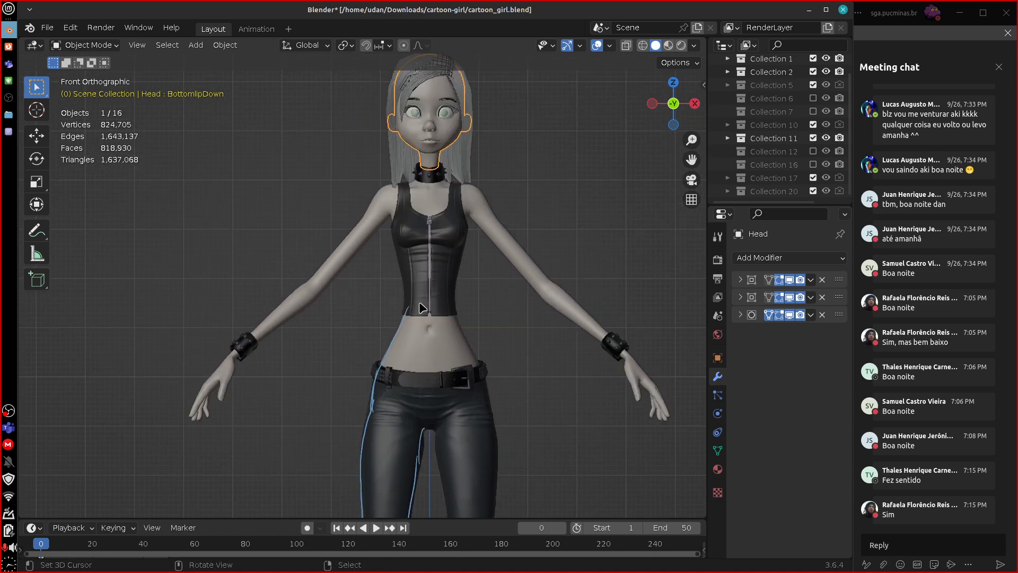
pyautogui.moveTo(409, 307); pyautogui.dragTo(390, 218)
# Annotate the upper and lower contours of the character's right arm down to the hand, and select the Body mesh.
pyautogui.moveTo(389, 184); pyautogui.dragTo(339, 250)
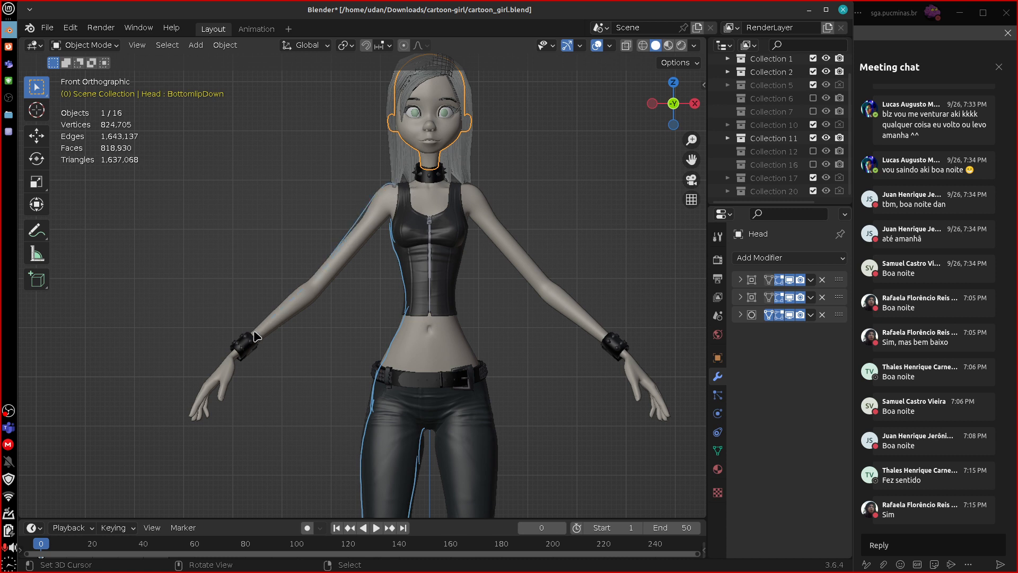
pyautogui.moveTo(271, 327)
pyautogui.mouseDown()
pyautogui.moveTo(325, 291)
pyautogui.moveTo(386, 218)
pyautogui.mouseUp()
pyautogui.moveTo(237, 354); pyautogui.dragTo(228, 403)
pyautogui.moveTo(230, 375); pyautogui.dragTo(234, 372, button='right')
pyautogui.click(642, 379)
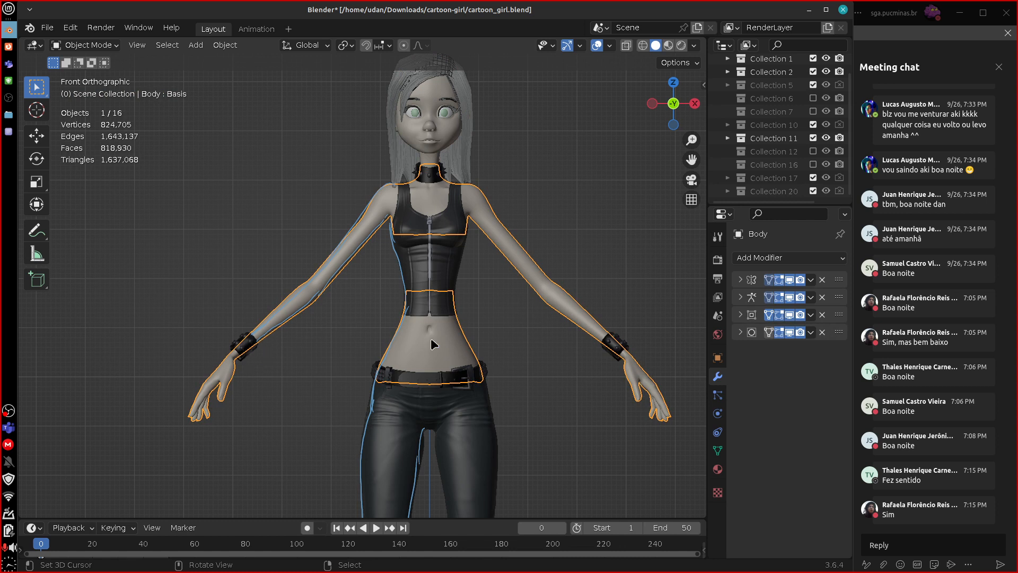
# Deselect the body mesh and annotate the contour over the character's left shoulder in front view.
pyautogui.click(380, 406)
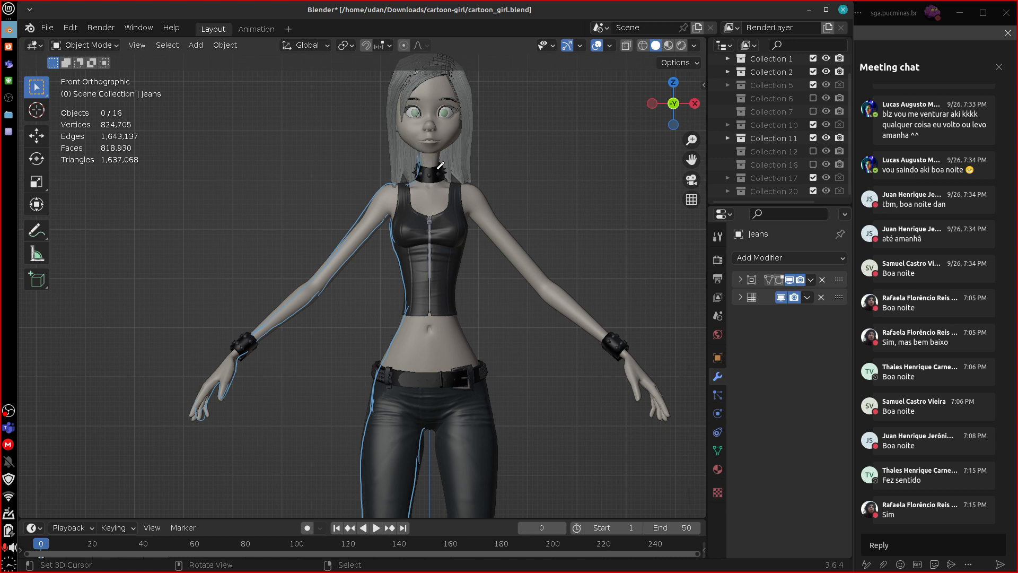
pyautogui.moveTo(474, 182); pyautogui.dragTo(514, 247)
pyautogui.keyDown('shift'); pyautogui.moveTo(539, 433); pyautogui.dragTo(548, 121, button='middle'); pyautogui.keyUp('shift')
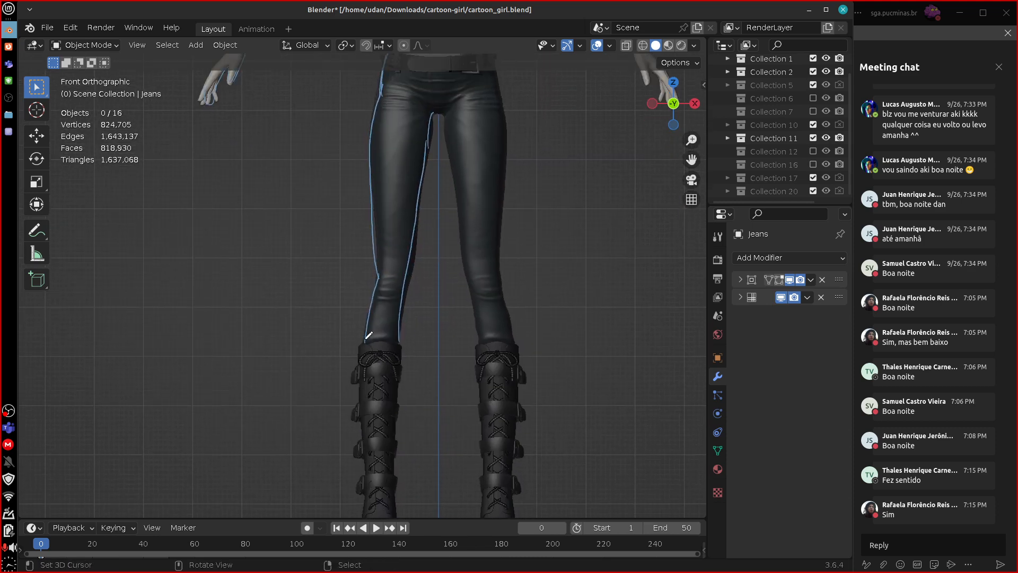
pyautogui.keyDown('shift'); pyautogui.moveTo(544, 236); pyautogui.dragTo(550, 454, button='middle'); pyautogui.keyUp('shift')
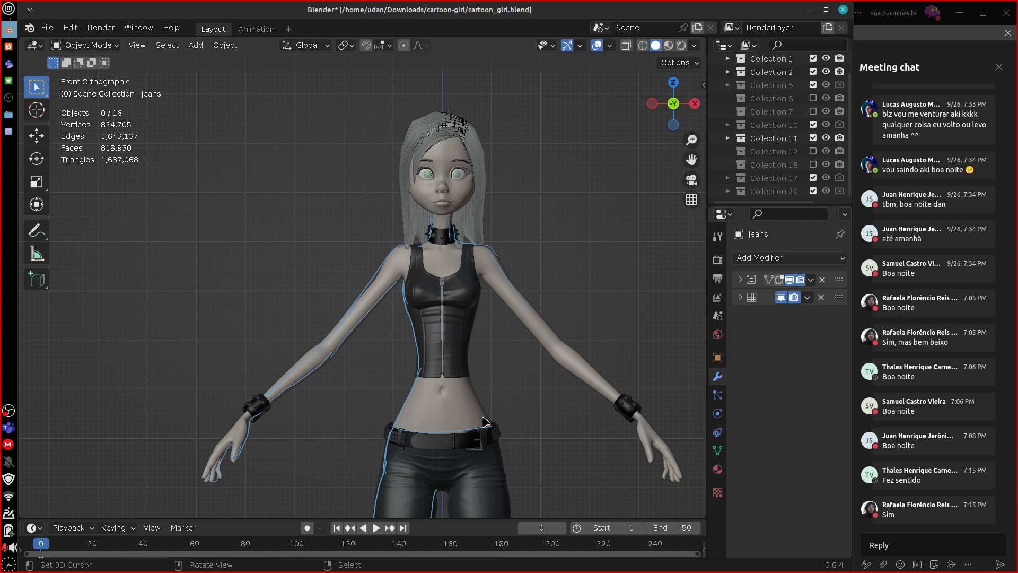
# Annotate the contour of the character's left arm from the shoulder down toward the wrist with freehand strokes.
pyautogui.moveTo(484, 420); pyautogui.dragTo(494, 395)
pyautogui.moveTo(500, 472)
pyautogui.mouseDown(button='right')
pyautogui.moveTo(486, 427)
pyautogui.moveTo(462, 420)
pyautogui.mouseUp(button='right')
pyautogui.moveTo(487, 280); pyautogui.dragTo(562, 374)
pyautogui.moveTo(515, 317); pyautogui.dragTo(570, 371)
pyautogui.moveTo(550, 356); pyautogui.dragTo(578, 393, button='right')
pyautogui.moveTo(497, 263); pyautogui.dragTo(565, 342)
pyautogui.moveTo(489, 283)
pyautogui.mouseDown()
pyautogui.moveTo(569, 371)
pyautogui.moveTo(606, 377)
pyautogui.mouseUp()
# Handwrite the annotation "Linked objeto" in the empty space beside the character's left shoulder and erase it.
pyautogui.moveTo(549, 230)
pyautogui.mouseDown()
pyautogui.moveTo(563, 243)
pyautogui.moveTo(590, 229)
pyautogui.moveTo(634, 241)
pyautogui.mouseUp()
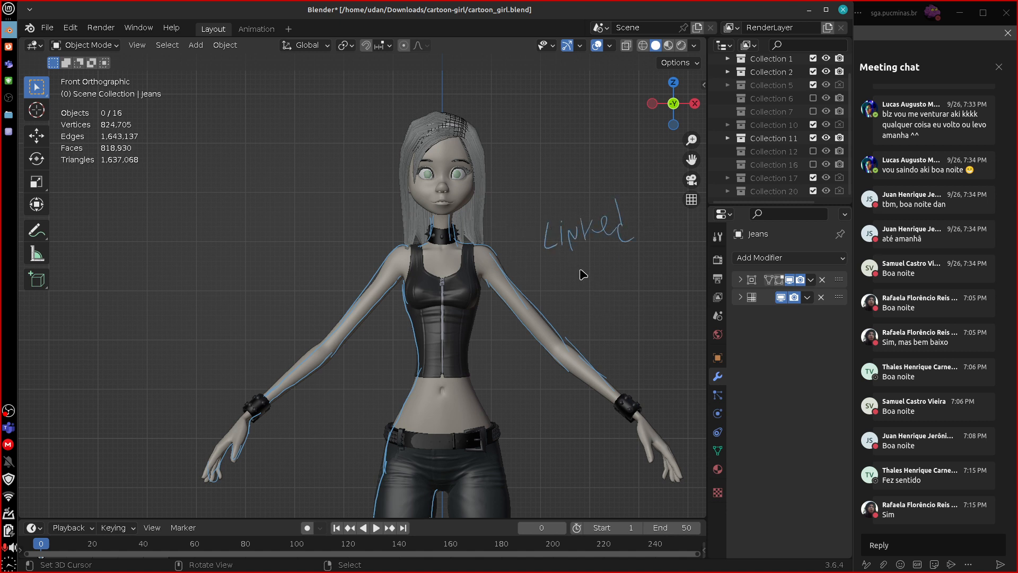
pyautogui.moveTo(582, 274)
pyautogui.mouseDown()
pyautogui.moveTo(614, 275)
pyautogui.moveTo(642, 259)
pyautogui.mouseUp()
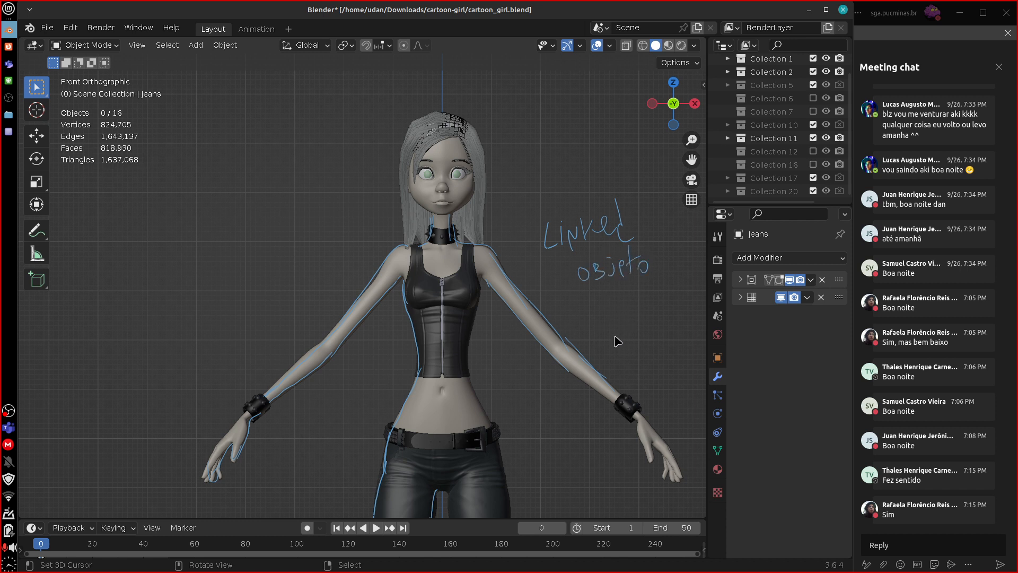
pyautogui.moveTo(648, 218)
pyautogui.mouseDown(button='right')
pyautogui.moveTo(581, 229)
pyautogui.moveTo(613, 237)
pyautogui.mouseUp(button='right')
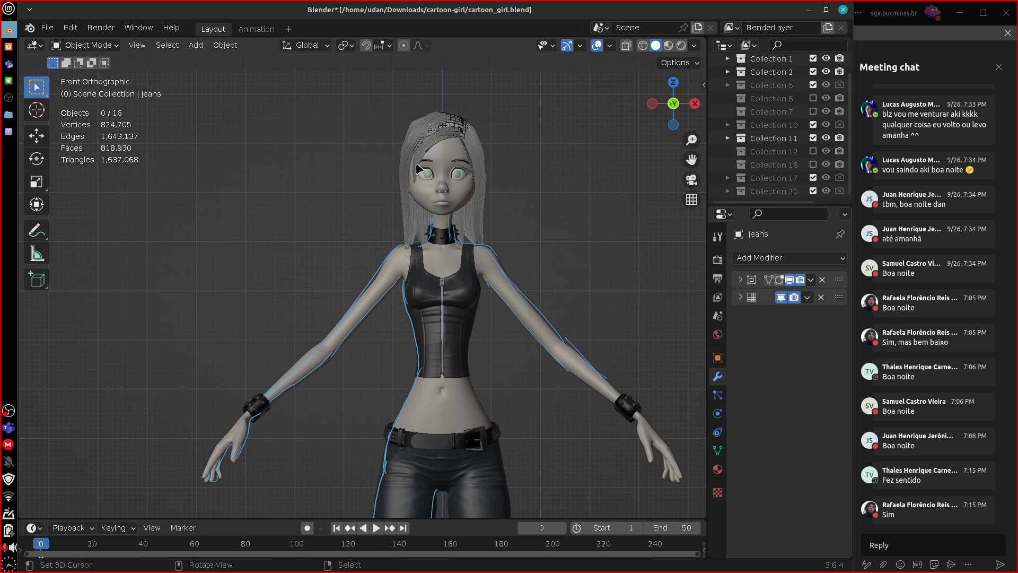
# Annotate a curved arrow from the face with a circled "OBJ" and a second arrow from the hair labelled "Loose".
pyautogui.moveTo(419, 201)
pyautogui.mouseDown()
pyautogui.moveTo(468, 203)
pyautogui.moveTo(484, 166)
pyautogui.mouseUp()
pyautogui.moveTo(478, 189); pyautogui.dragTo(447, 199, button='right')
pyautogui.moveTo(466, 189)
pyautogui.mouseDown()
pyautogui.moveTo(491, 193)
pyautogui.moveTo(511, 262)
pyautogui.mouseUp()
pyautogui.moveTo(541, 218); pyautogui.dragTo(580, 227)
pyautogui.moveTo(551, 179); pyautogui.dragTo(594, 193)
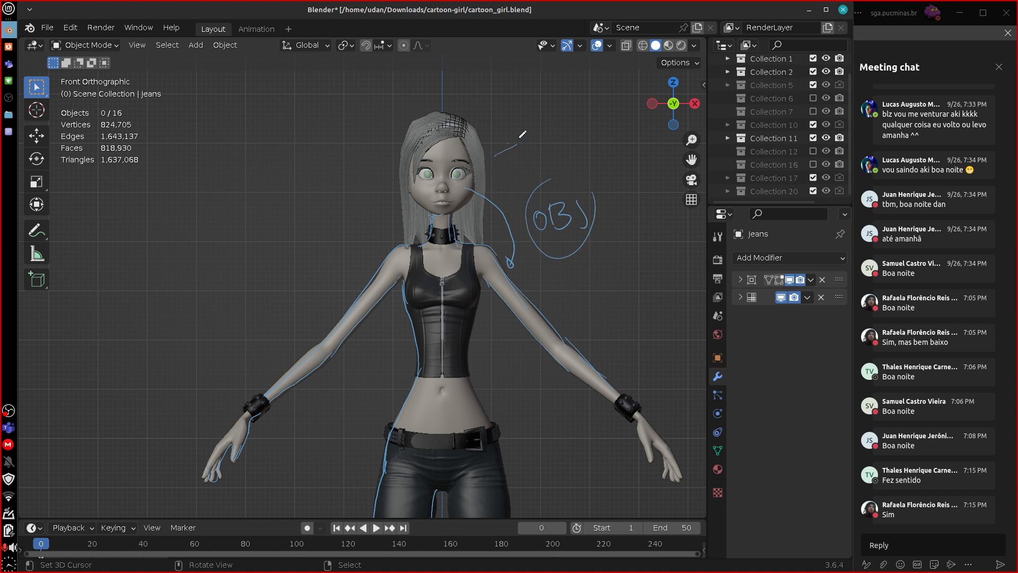
pyautogui.moveTo(508, 141); pyautogui.dragTo(516, 150)
pyautogui.moveTo(534, 126)
pyautogui.mouseDown()
pyautogui.moveTo(543, 142)
pyautogui.moveTo(600, 125)
pyautogui.mouseUp()
# Select the tank top and the jeans one after the other to show them as individual objects.
pyautogui.click(460, 332)
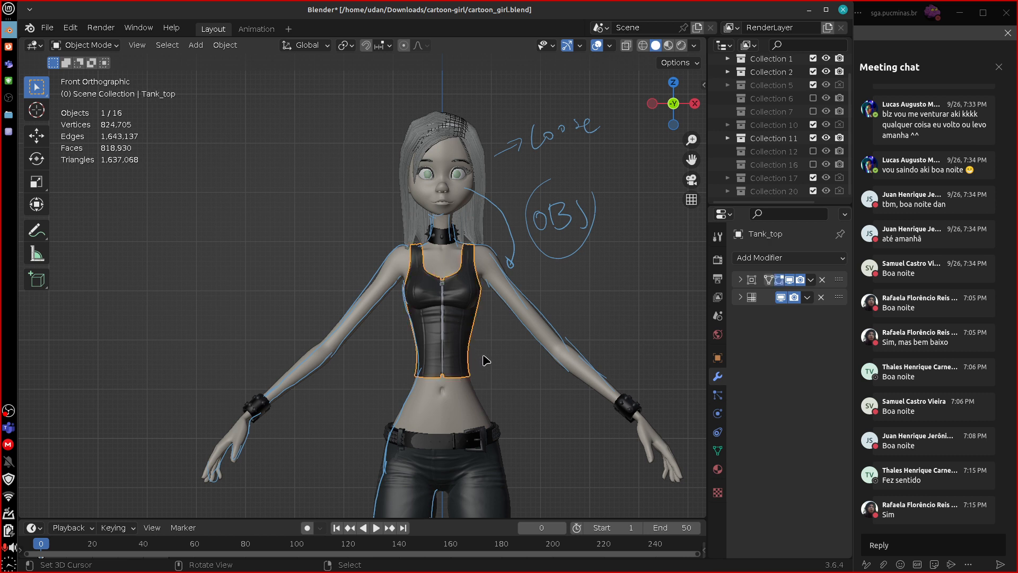
pyautogui.click(477, 466)
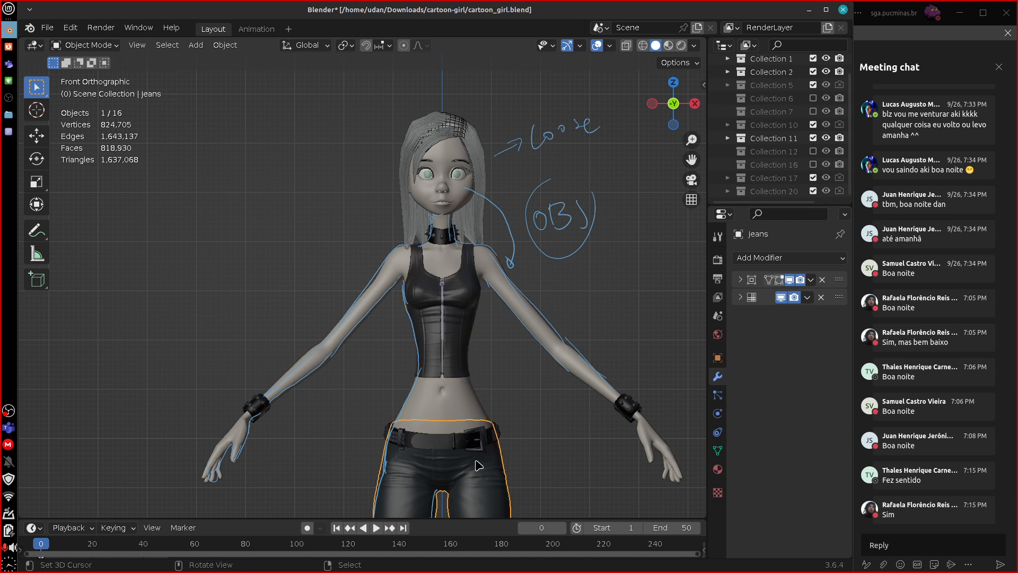
pyautogui.scroll(4, 488, 371)
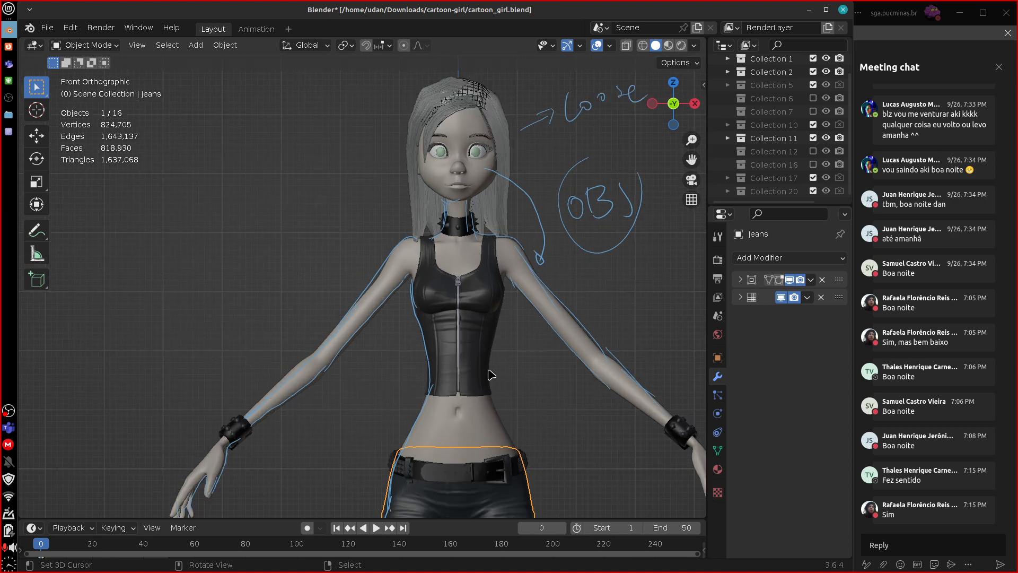
# Select the tank top's zipper pull from an angled side view and try rotating it as a separate object.
pyautogui.keyDown('shift'); pyautogui.moveTo(581, 350); pyautogui.dragTo(422, 352, button='middle'); pyautogui.keyUp('shift')
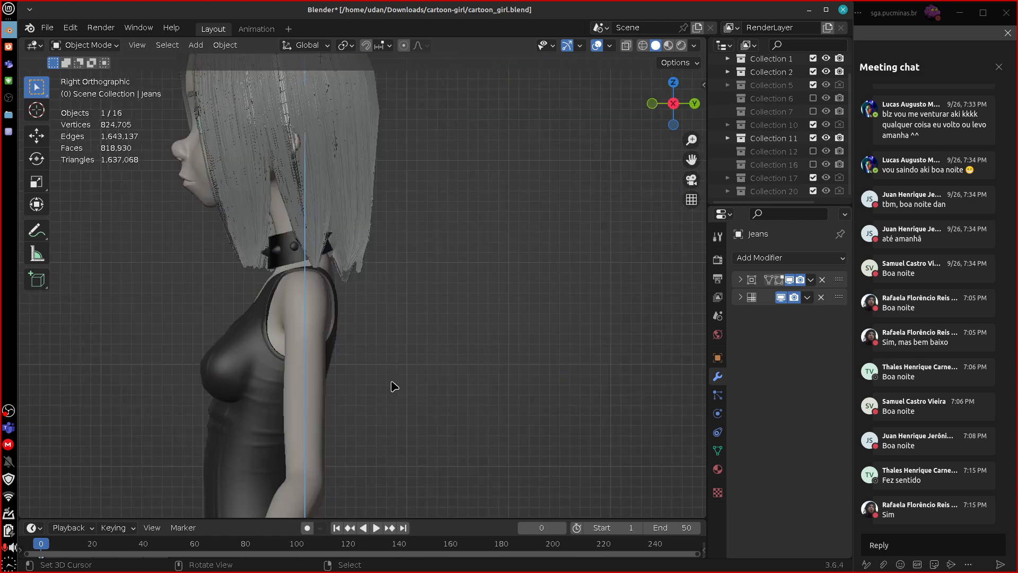
pyautogui.press('KP_3')
pyautogui.moveTo(314, 357); pyautogui.dragTo(257, 385, button='middle')
pyautogui.click(233, 363)
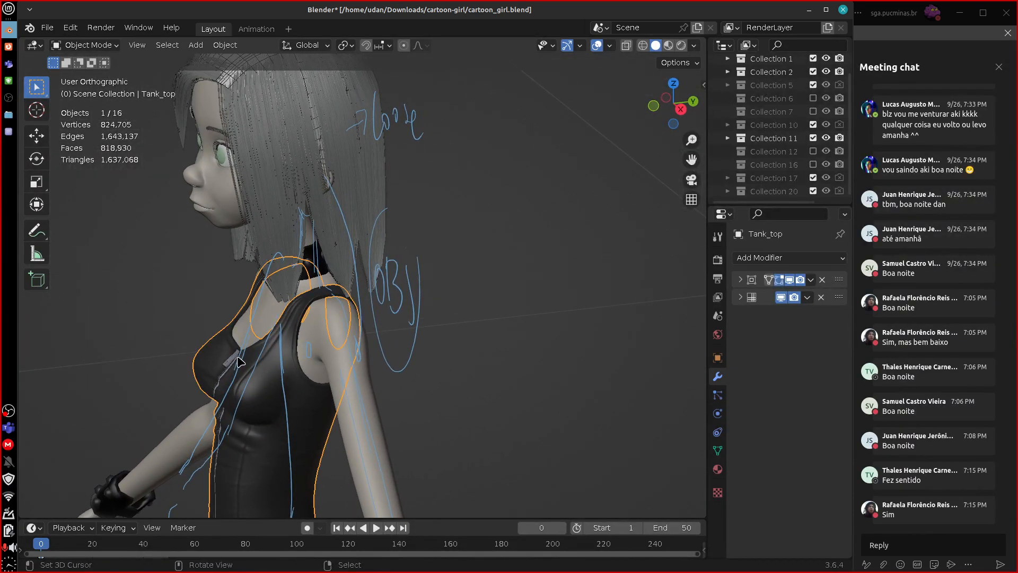
pyautogui.click(233, 363)
pyautogui.press('r')
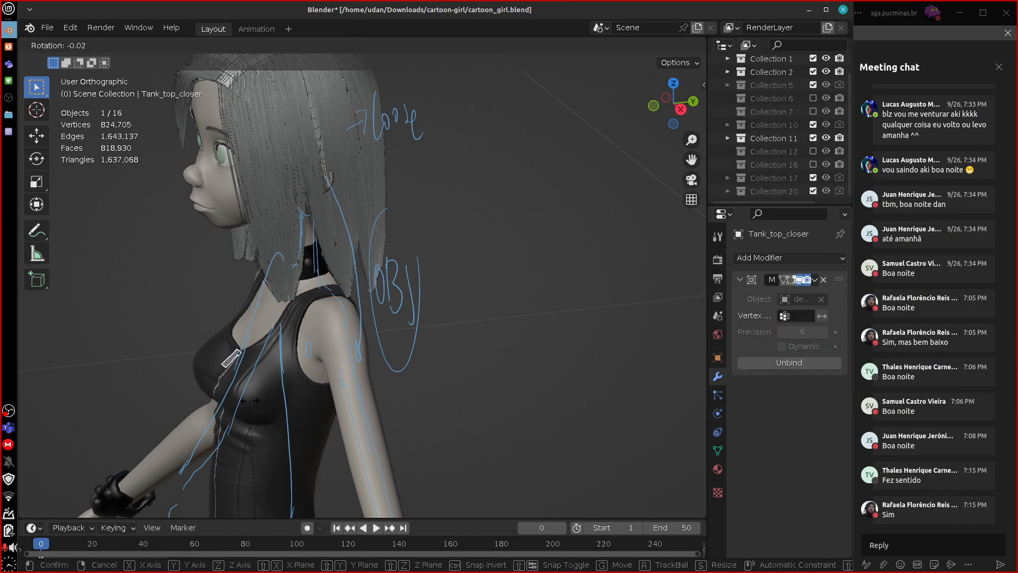
pyautogui.rightClick(251, 381)
pyautogui.scroll(-1, 484, 382)
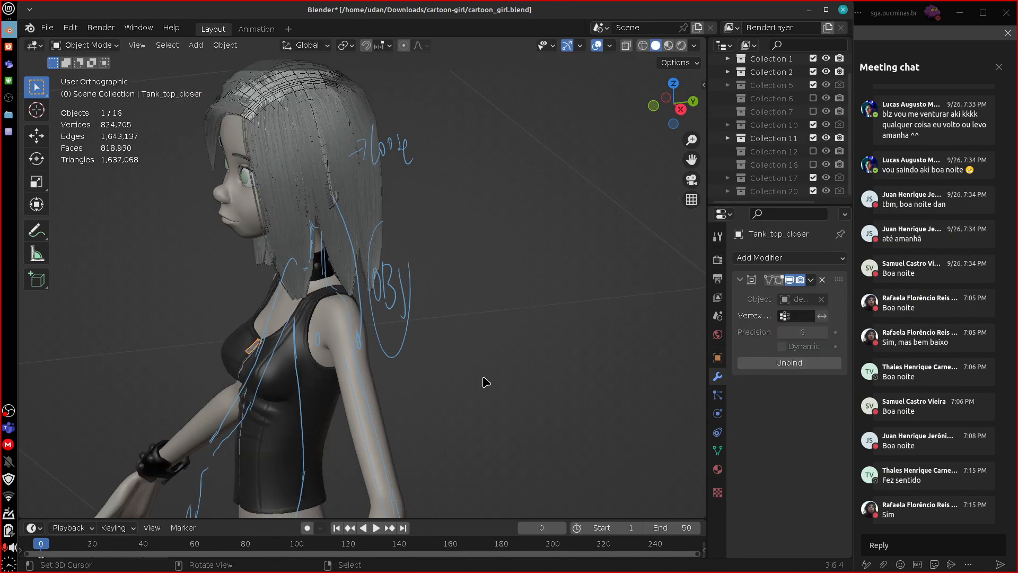
# Place the 3D cursor in the empty space beside the character in front view and add a cube mesh there.
pyautogui.press('KP_1')
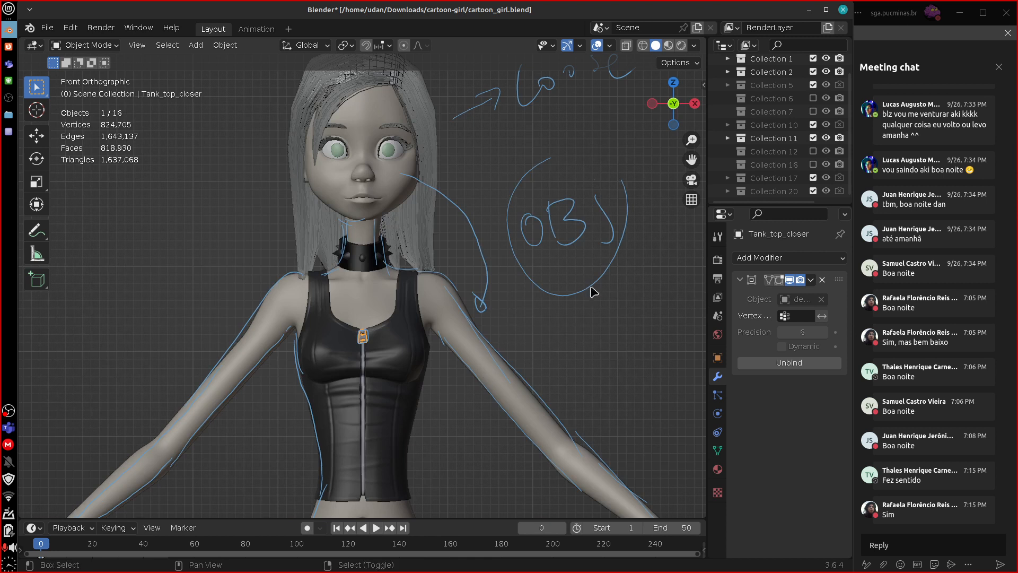
pyautogui.scroll(3, 477, 366)
pyautogui.keyDown('shift'); pyautogui.moveTo(498, 364); pyautogui.dragTo(310, 401, button='middle'); pyautogui.keyUp('shift')
pyautogui.keyDown('shift'); pyautogui.moveTo(485, 355); pyautogui.dragTo(356, 335, button='middle'); pyautogui.keyUp('shift')
pyautogui.keyDown('shift'); pyautogui.rightClick(403, 286); pyautogui.keyUp('shift')
pyautogui.hotkey('shift', 'a')
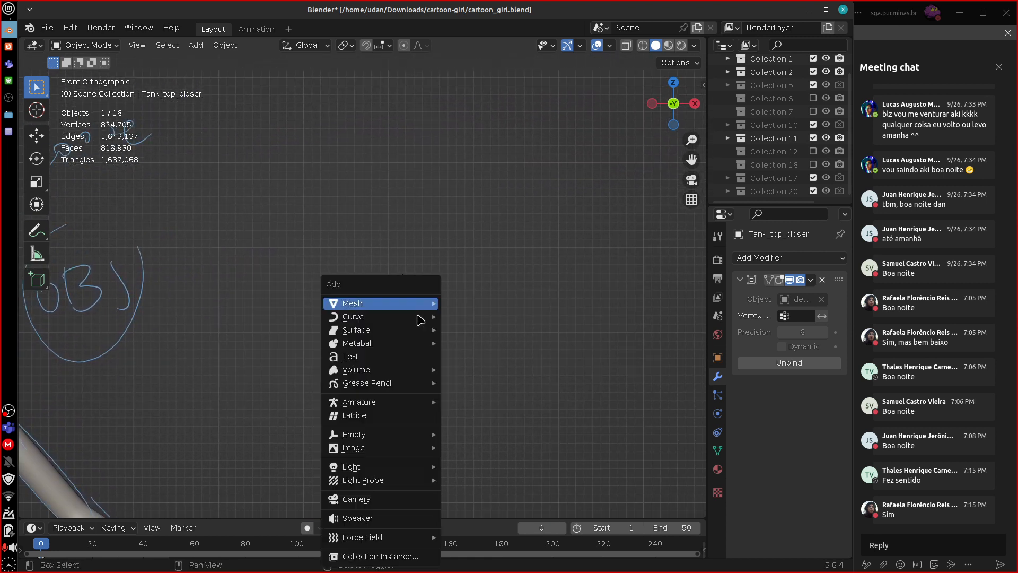
pyautogui.moveTo(419, 304)
pyautogui.click(504, 316)
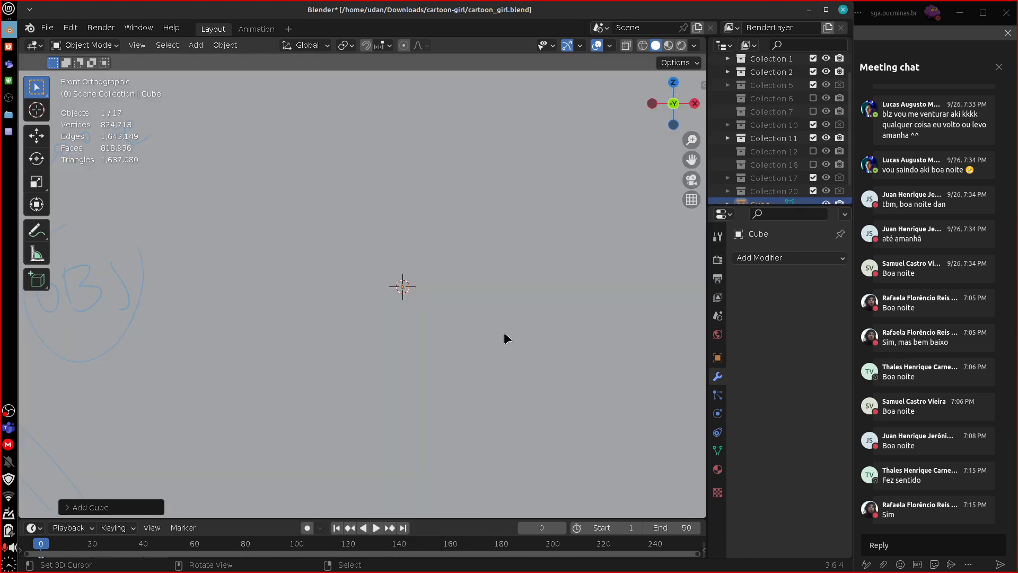
# Scale down the new cube's geometry in Edit Mode until the whole cube fits in view.
pyautogui.press('Tab')
pyautogui.press('s')
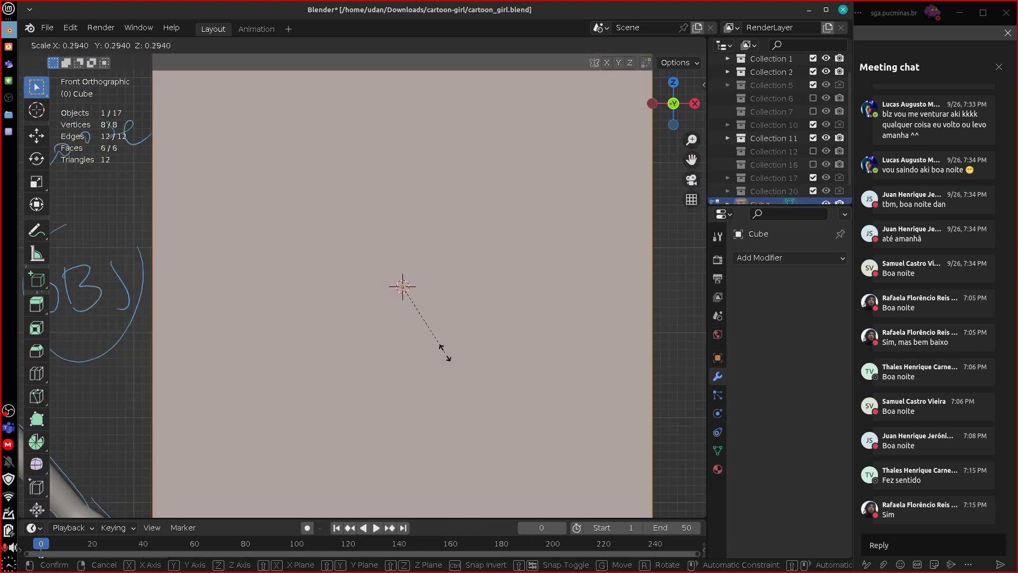
pyautogui.click(420, 318)
# Select the four vertices of the cube's top face, extrude the face in place and scale it inward.
pyautogui.moveTo(461, 291); pyautogui.dragTo(380, 258, button='middle')
pyautogui.rightClick(295, 246)
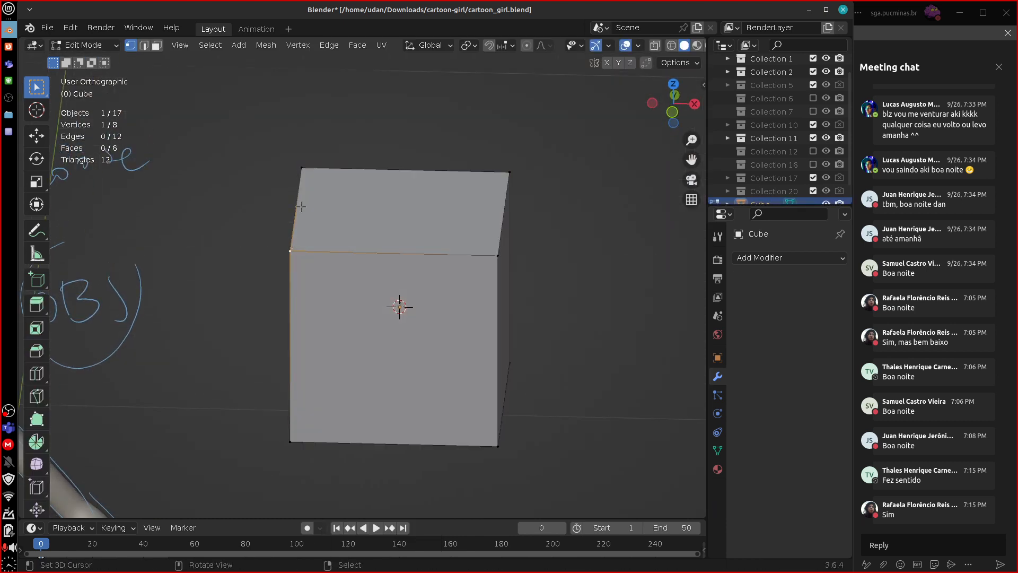
pyautogui.keyDown('shift'); pyautogui.rightClick(300, 169); pyautogui.keyUp('shift')
pyautogui.keyDown('shift'); pyautogui.rightClick(498, 172); pyautogui.keyUp('shift')
pyautogui.keyDown('shift'); pyautogui.rightClick(494, 249); pyautogui.keyUp('shift')
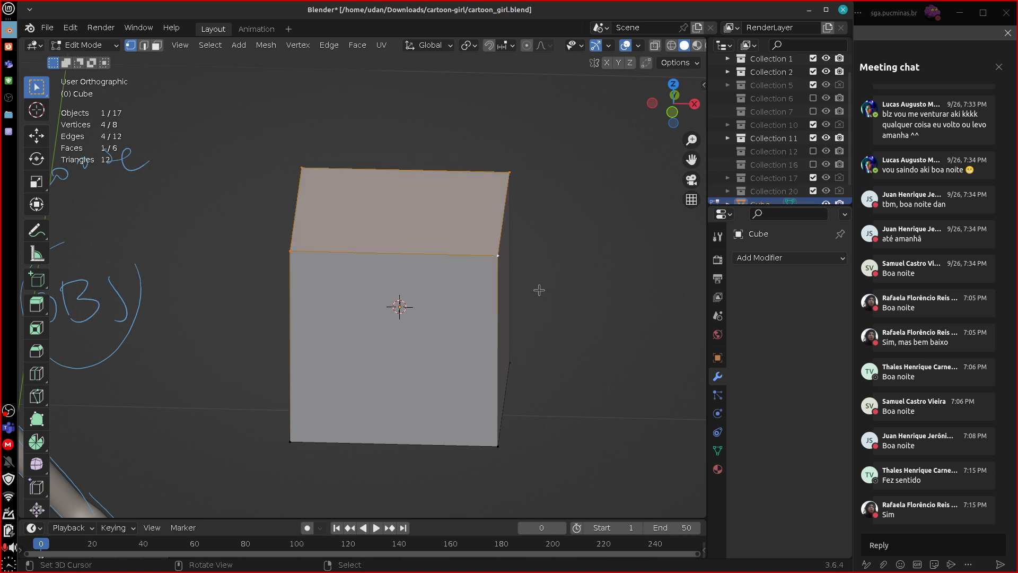
pyautogui.press('e')
pyautogui.rightClick(541, 286)
pyautogui.press('s')
pyautogui.click(477, 262)
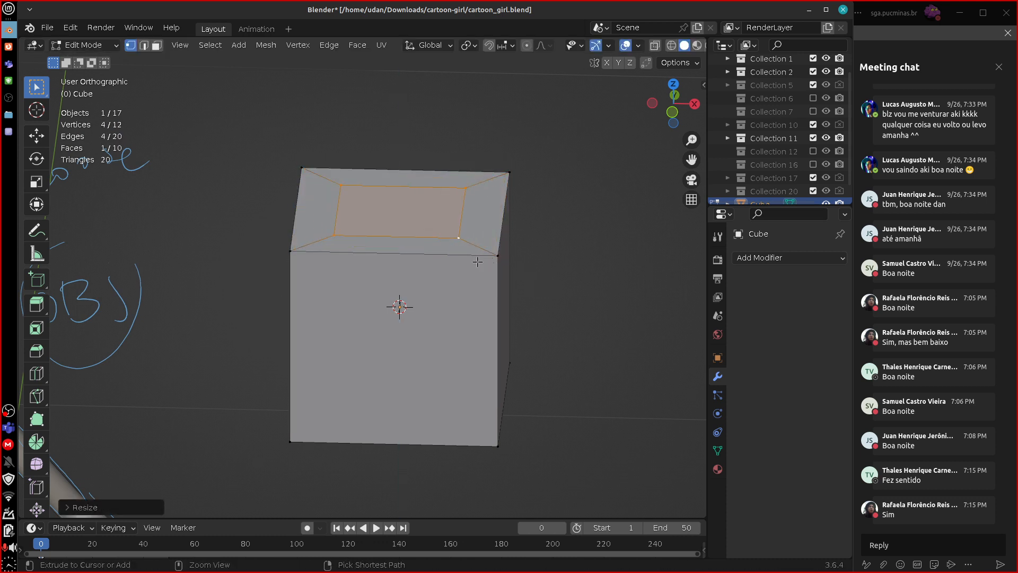
# Extrude the inner top face upward into a smaller block and select a vertex at its base.
pyautogui.press('e')
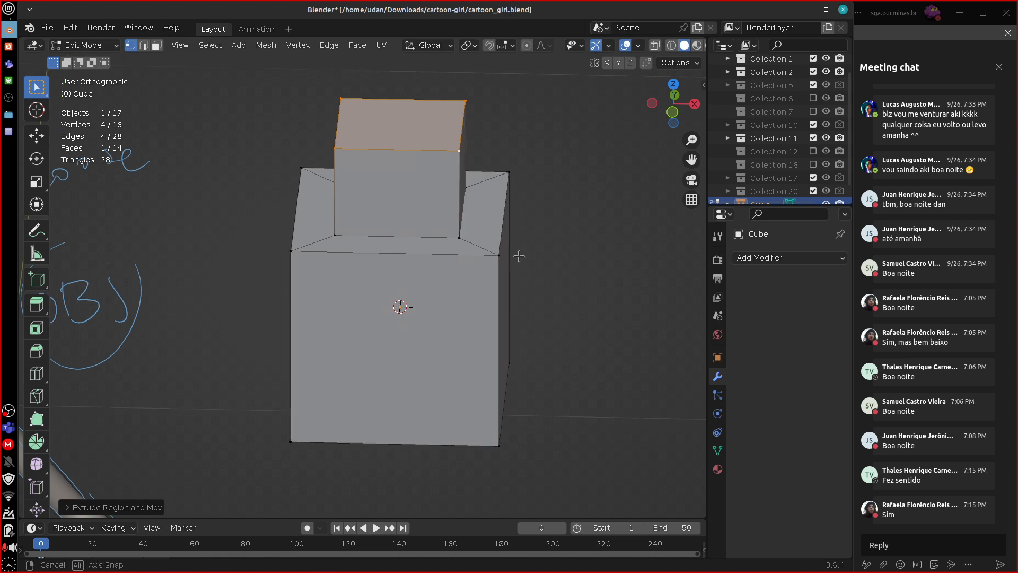
pyautogui.moveTo(519, 256); pyautogui.dragTo(552, 237, button='middle')
pyautogui.rightClick(504, 178)
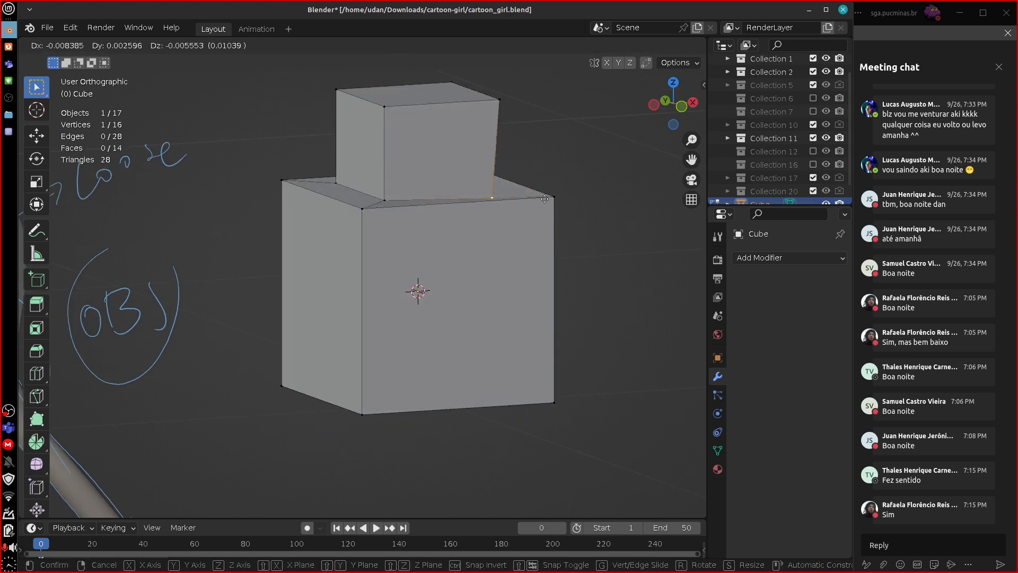
pyautogui.moveTo(583, 237); pyautogui.dragTo(539, 294, button='middle')
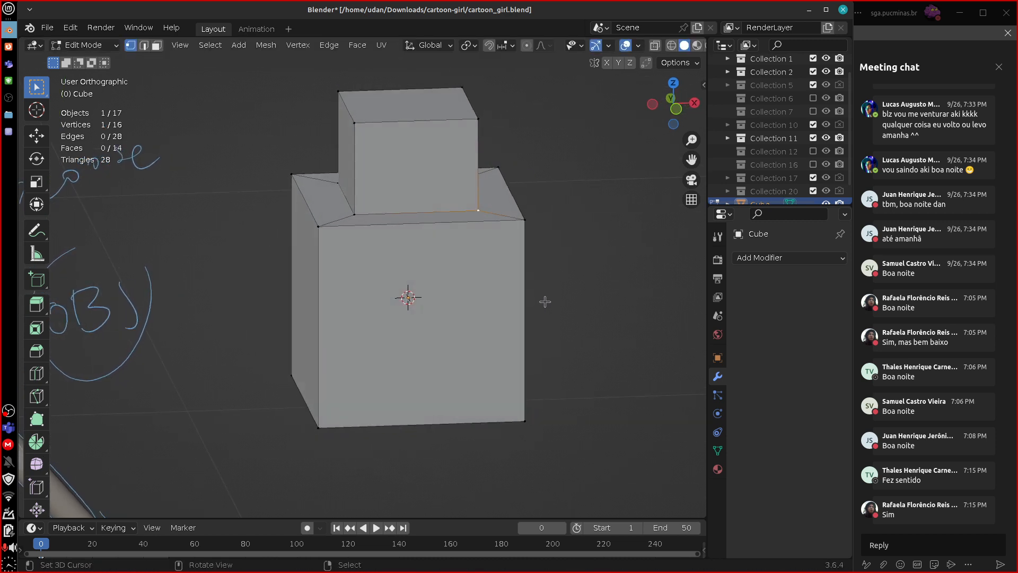
# Add a cylinder with 8 vertices and Triangle Fan caps inside the same cube mesh.
pyautogui.hotkey('shift', 'a')
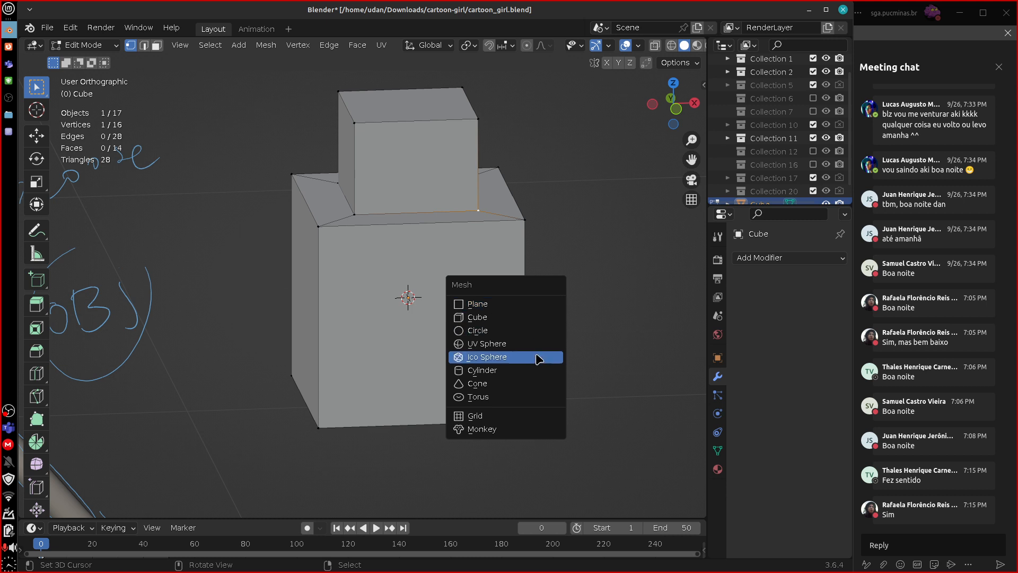
pyautogui.click(535, 370)
pyautogui.click(91, 508)
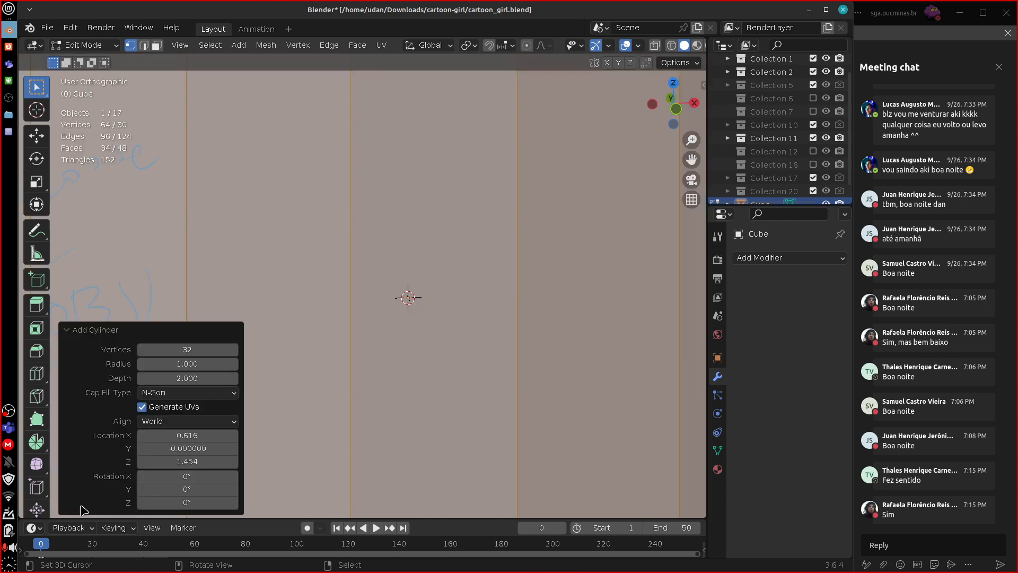
pyautogui.click(205, 349)
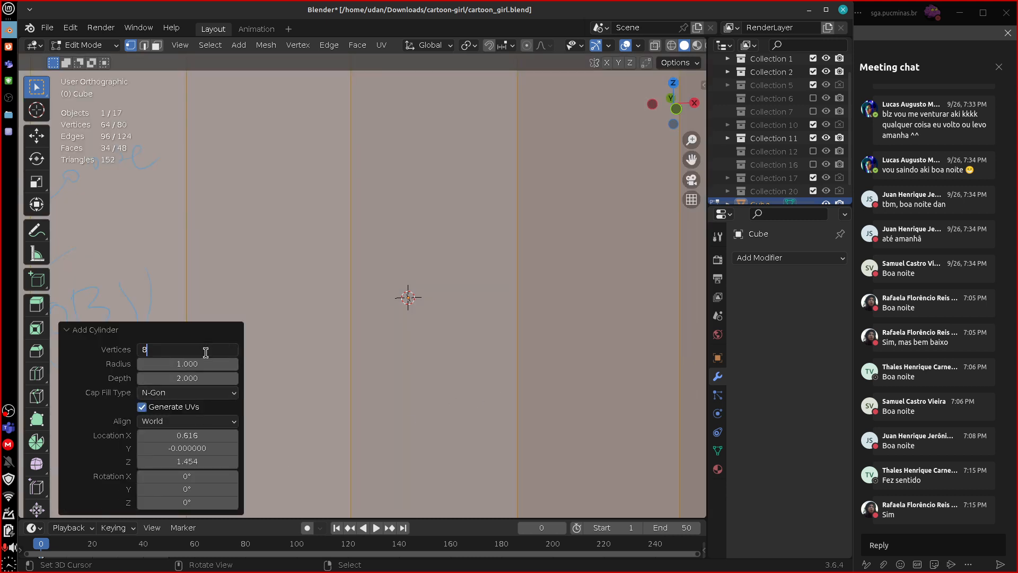
pyautogui.press('Return')
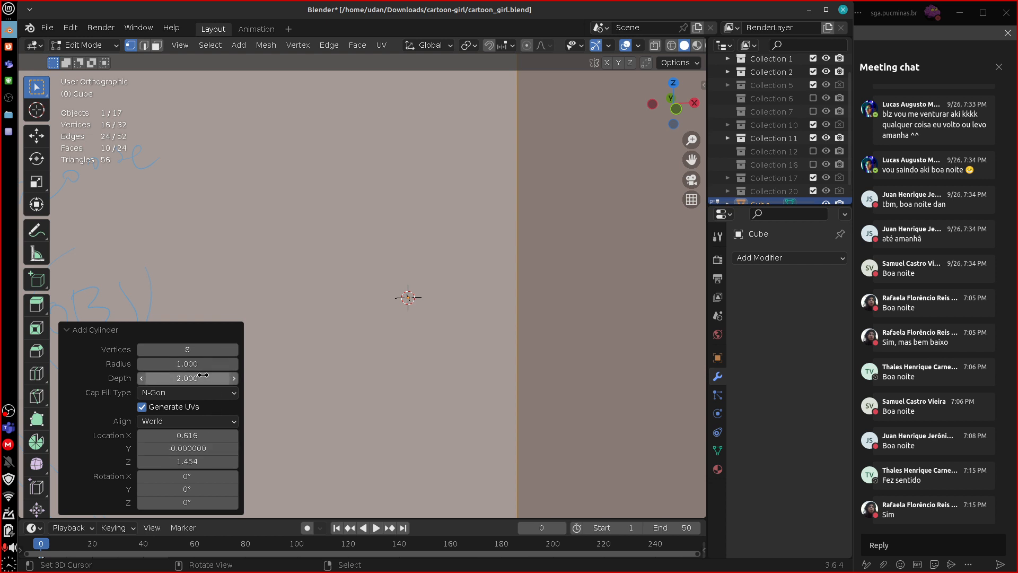
pyautogui.click(203, 393)
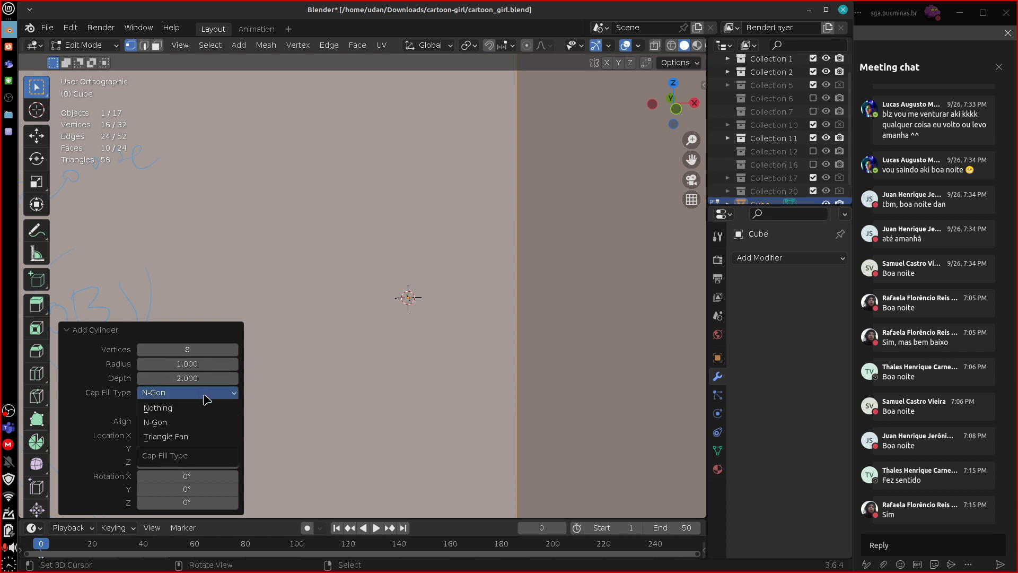
pyautogui.click(211, 437)
pyautogui.click(67, 329)
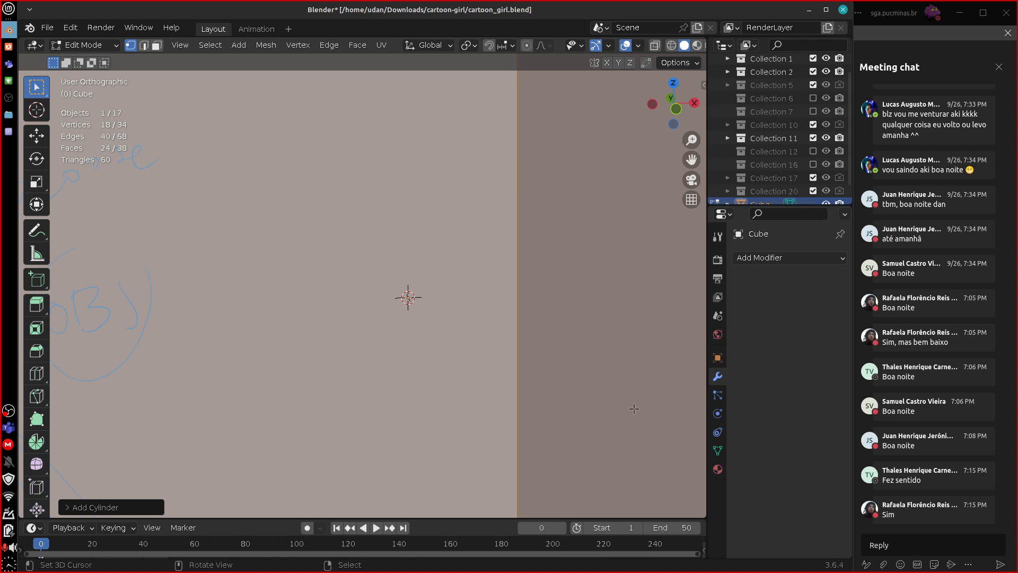
# Scale the cylinder down to roughly the cube's size and raise it along Z around the upper block.
pyautogui.press('s')
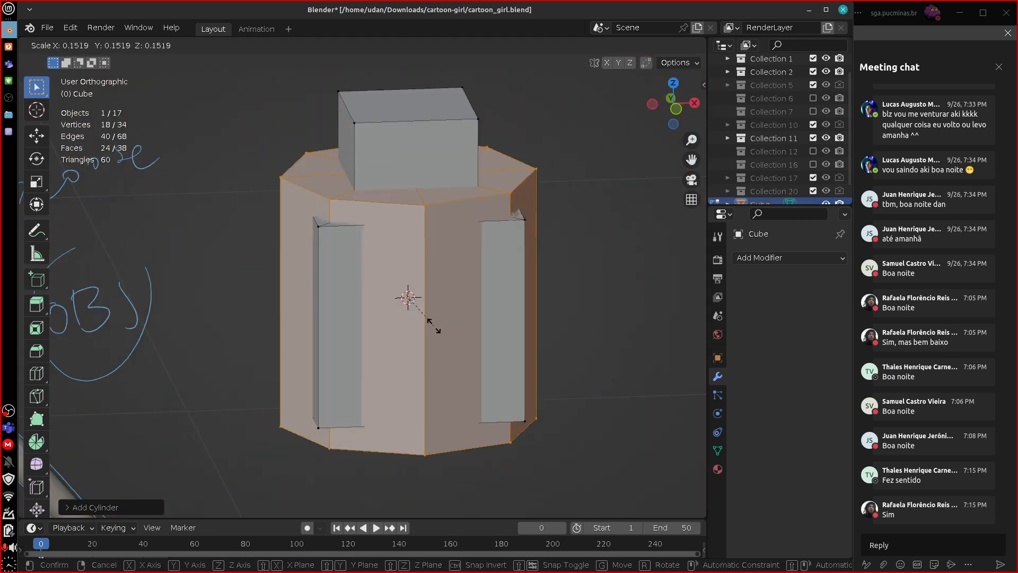
pyautogui.click(433, 326)
pyautogui.press('s')
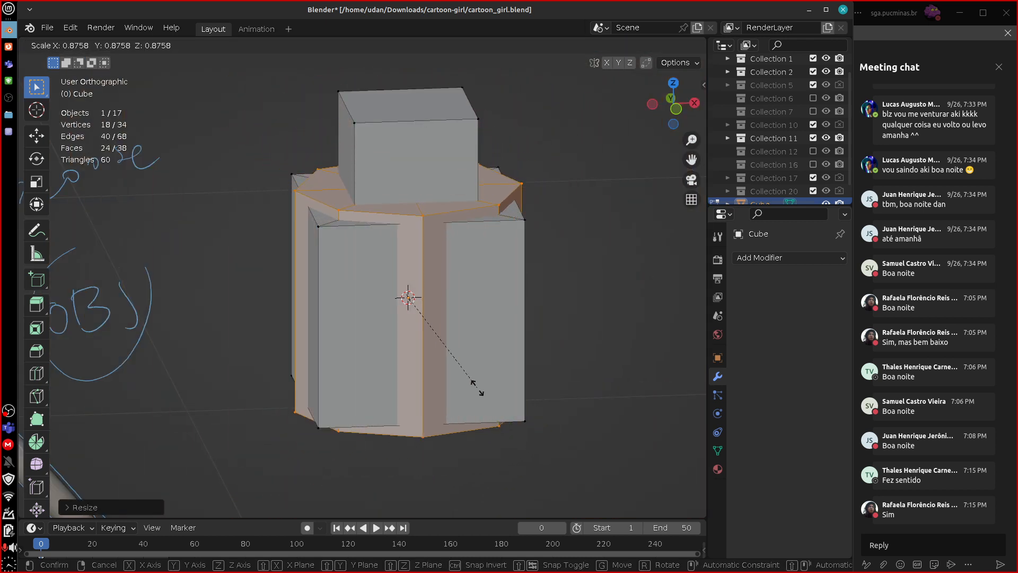
pyautogui.click(455, 372)
pyautogui.press('g')
pyautogui.press('z')
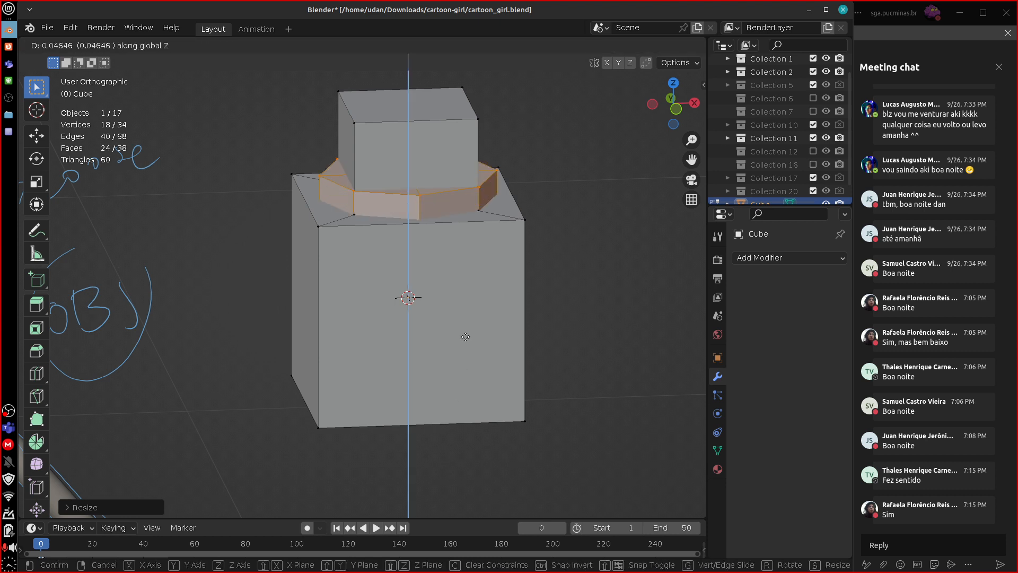
pyautogui.click(508, 222)
# Scale the cylinder down further and move it up along Z so it rests on top of the upper block.
pyautogui.keyDown('shift'); pyautogui.moveTo(508, 222); pyautogui.dragTo(508, 390, button='middle'); pyautogui.keyUp('shift')
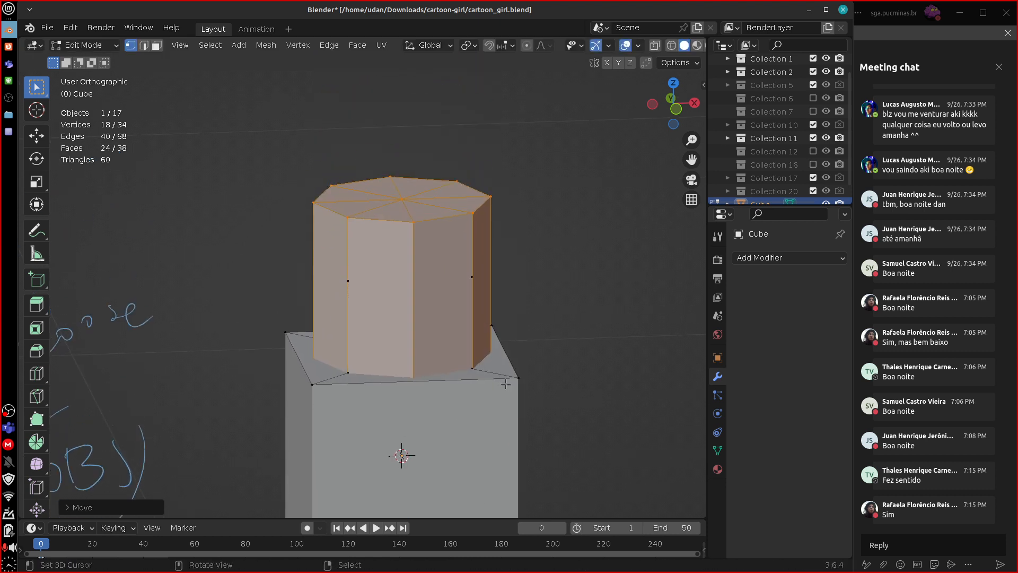
pyautogui.press('s')
pyautogui.click(457, 349)
pyautogui.press('e')
pyautogui.press('z')
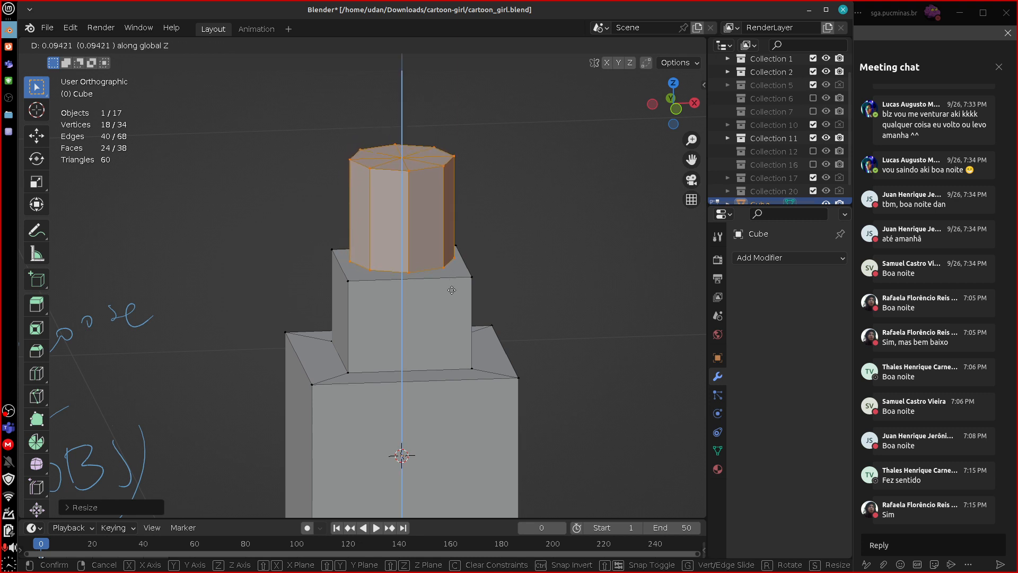
pyautogui.click(451, 289)
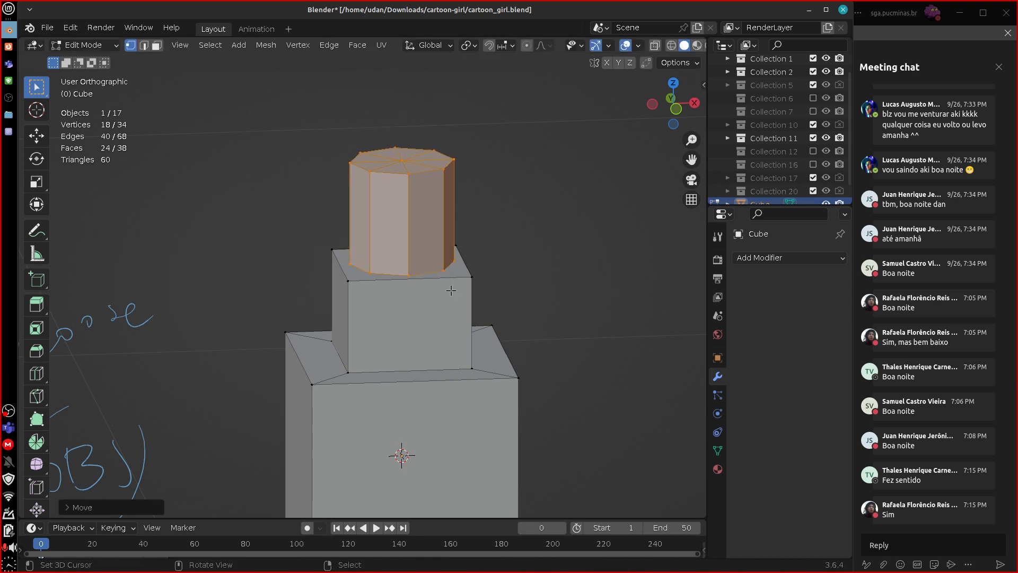
# Delete the centre vertex of the cylinder's bottom cap with the mesh shown in wireframe, and return to solid shading.
pyautogui.hotkey('shift', 'z')
pyautogui.click(406, 260)
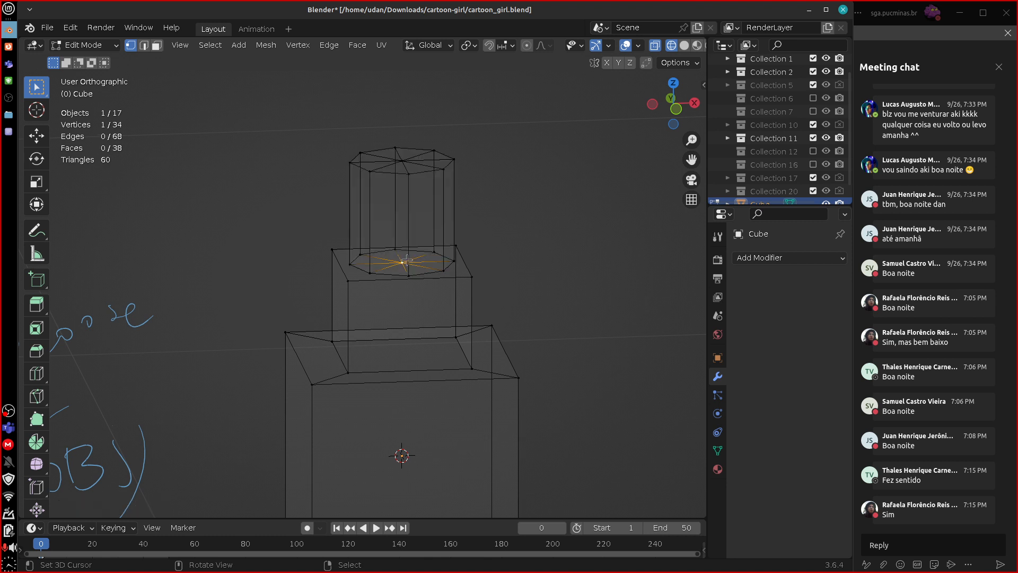
pyautogui.press('x')
pyautogui.click(419, 273)
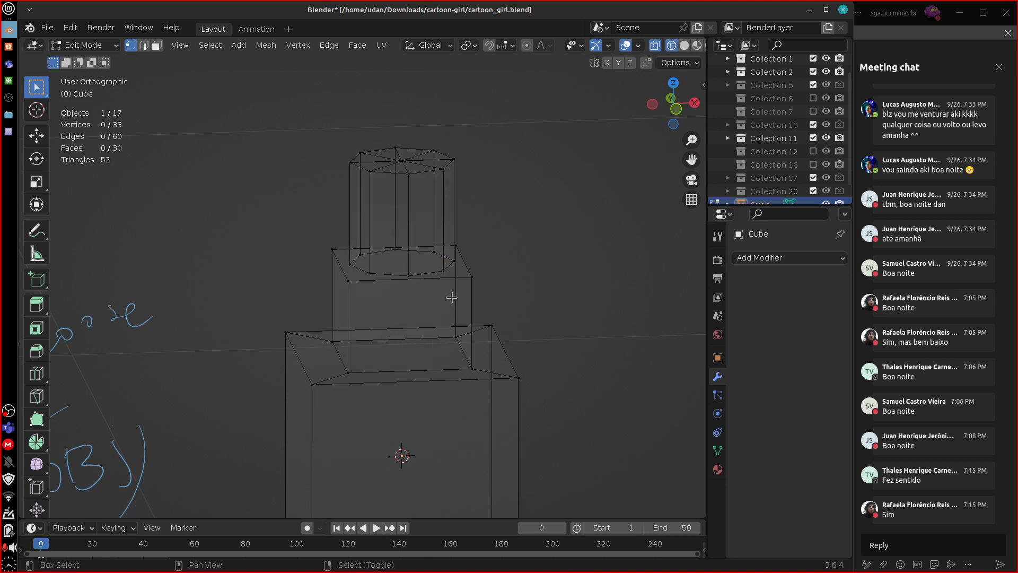
pyautogui.hotkey('shift', 'z')
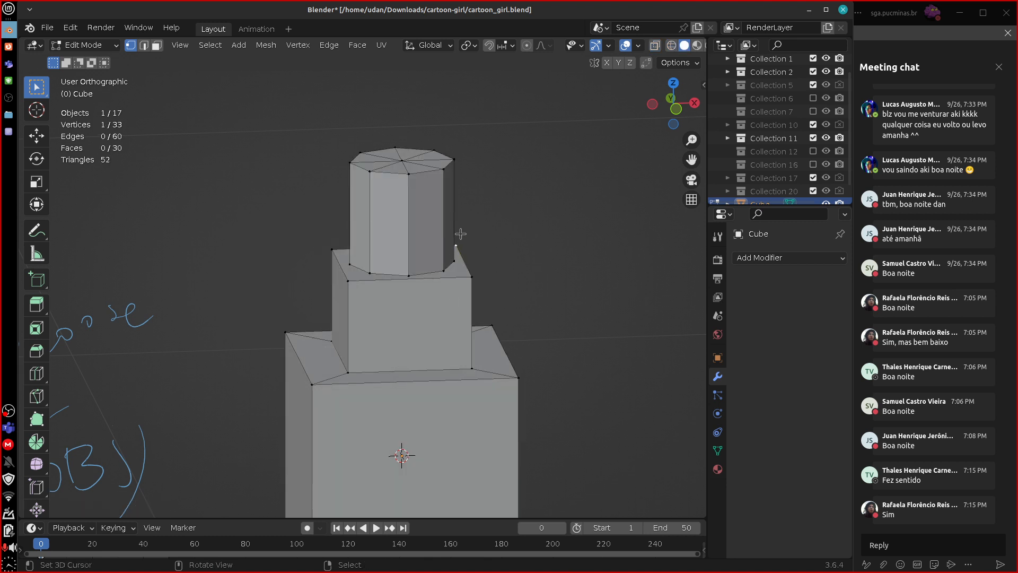
# Select the geometry linked to the upper block, annotate it with an arrow and the word "Linked", and erase the note.
pyautogui.hotkey('ctrl', 'l')
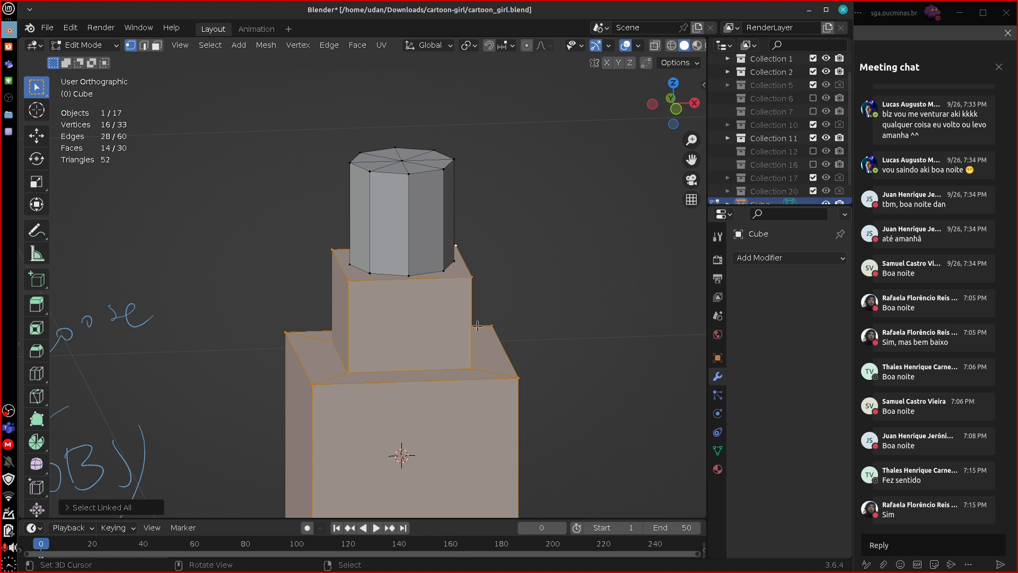
pyautogui.press('d')
pyautogui.moveTo(498, 338)
pyautogui.mouseDown()
pyautogui.moveTo(535, 319)
pyautogui.moveTo(540, 335)
pyautogui.mouseUp()
pyautogui.moveTo(563, 297); pyautogui.dragTo(579, 324)
pyautogui.moveTo(584, 301)
pyautogui.mouseDown()
pyautogui.moveTo(583, 311)
pyautogui.moveTo(631, 289)
pyautogui.moveTo(651, 309)
pyautogui.mouseUp()
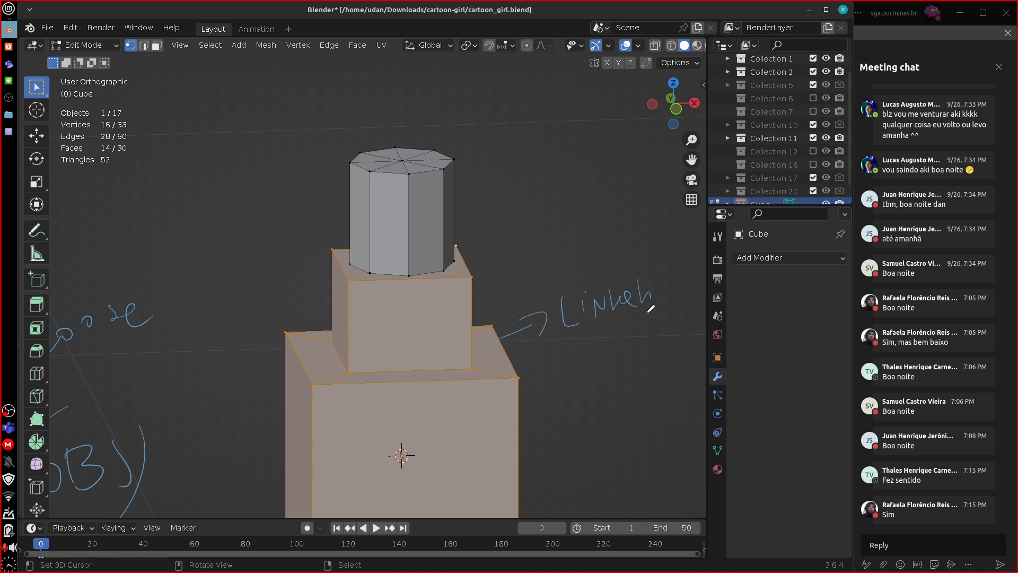
pyautogui.moveTo(657, 274)
pyautogui.mouseDown(button='right')
pyautogui.moveTo(550, 320)
pyautogui.moveTo(582, 287)
pyautogui.mouseUp(button='right')
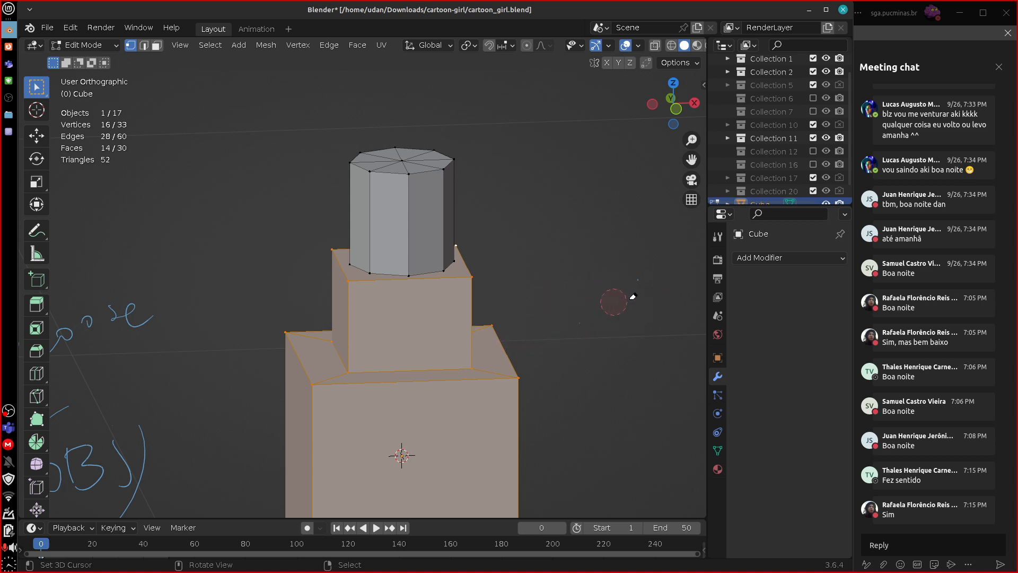
# Select the linked cylinder geometry and annotate a double-headed arrow between the cylinder and the large block, labelled "Loose".
pyautogui.click(450, 168)
pyautogui.hotkey('ctrl', 'l')
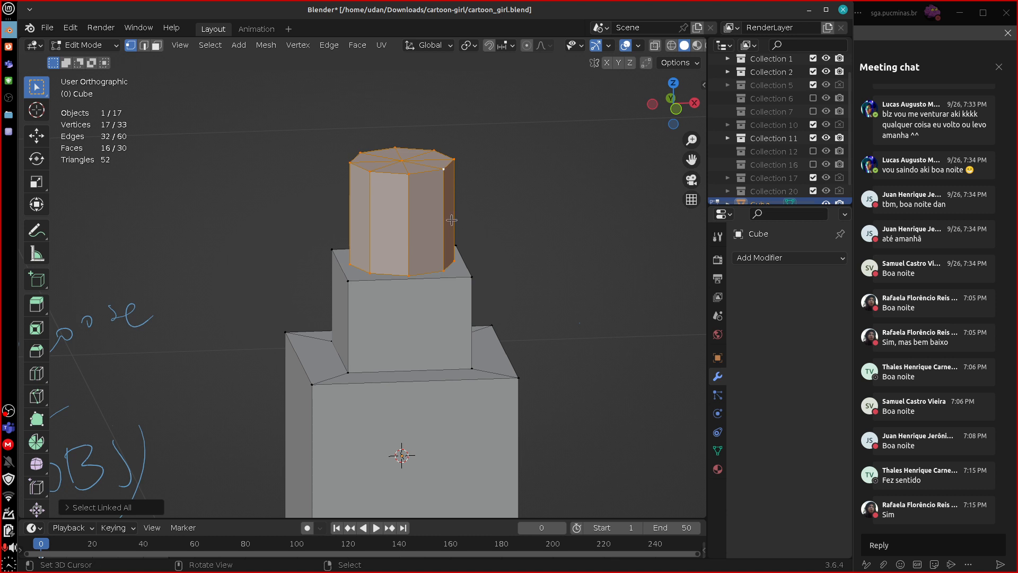
pyautogui.moveTo(464, 204); pyautogui.dragTo(486, 188, button='right')
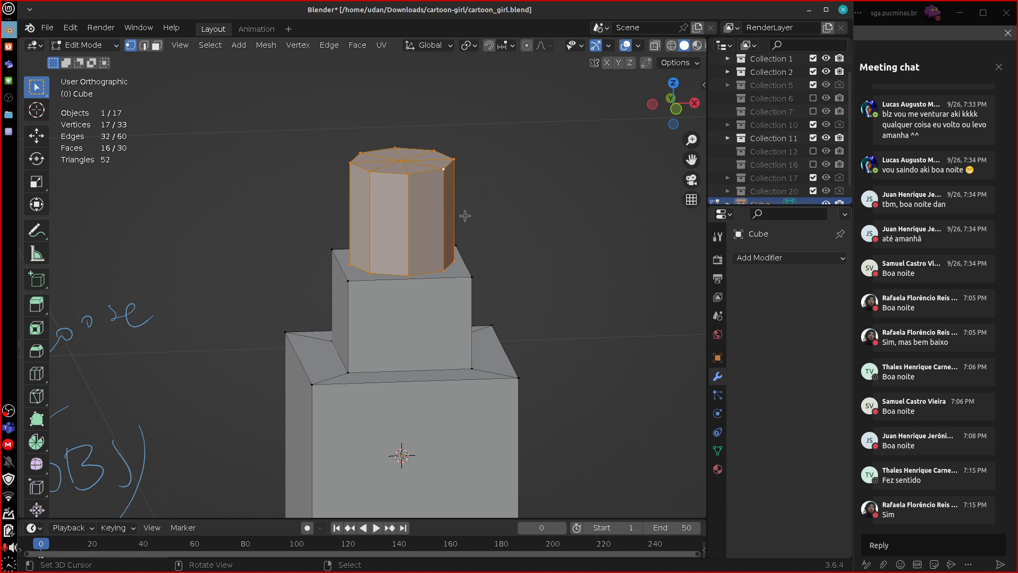
pyautogui.moveTo(459, 213); pyautogui.dragTo(507, 338)
pyautogui.moveTo(530, 279)
pyautogui.mouseDown()
pyautogui.moveTo(591, 249)
pyautogui.moveTo(609, 254)
pyautogui.mouseUp()
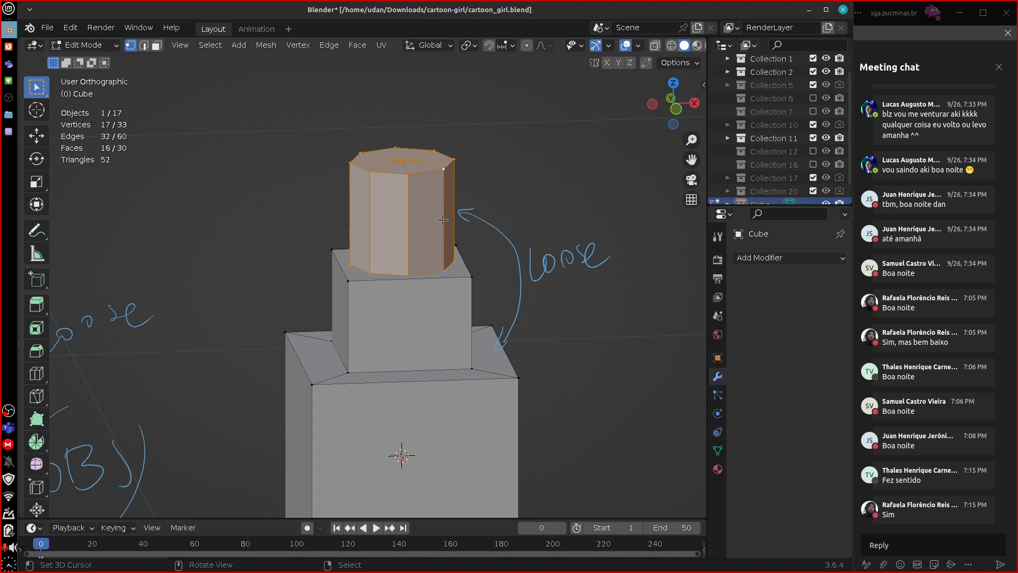
# Select the cylinder through one of its top vertices and its linked geometry, and move it slightly along Z.
pyautogui.click(450, 168)
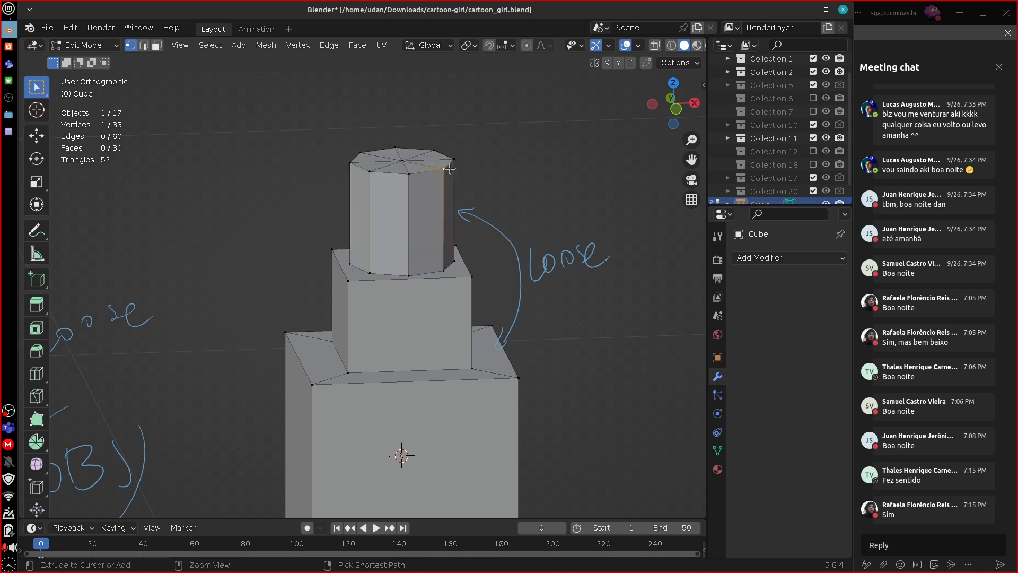
pyautogui.hotkey('ctrl', 'l')
pyautogui.press('g')
pyautogui.press('z')
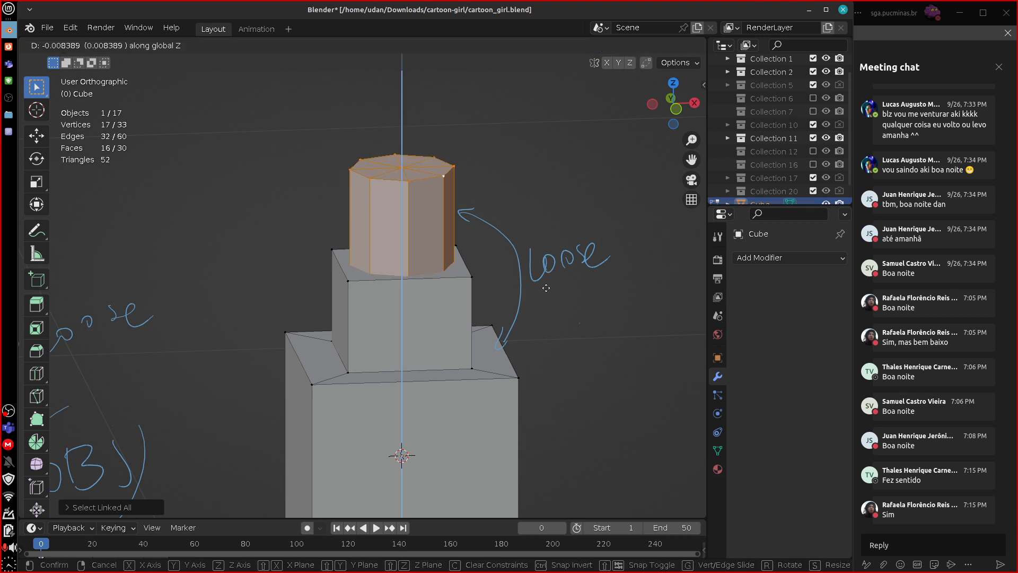
pyautogui.click(542, 319)
pyautogui.scroll(-5, 541, 318)
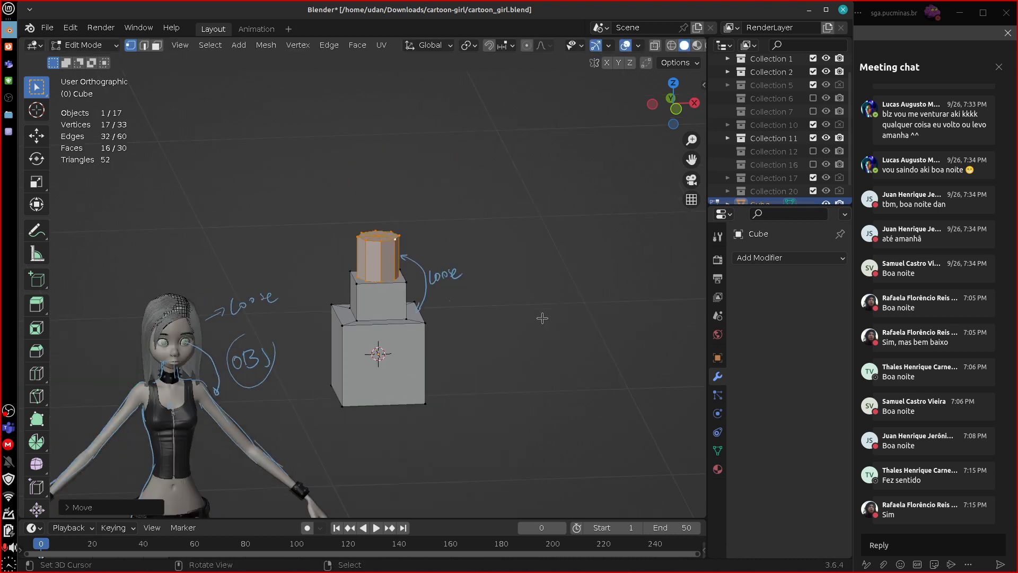
# Leave mesh editing, delete the stacked block object and erase the "Loose" arrow annotation beside it.
pyautogui.press('Tab')
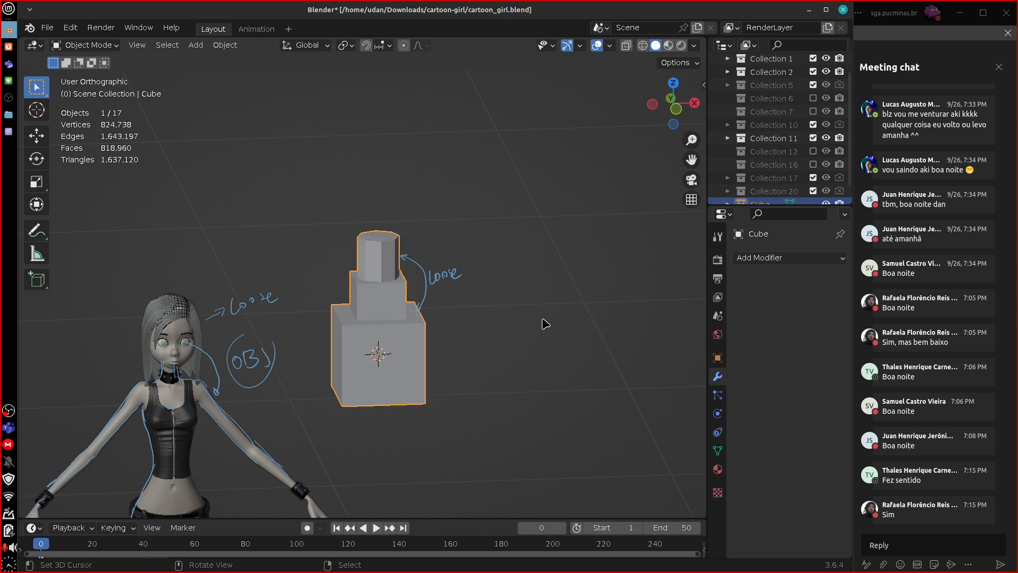
pyautogui.click(466, 360)
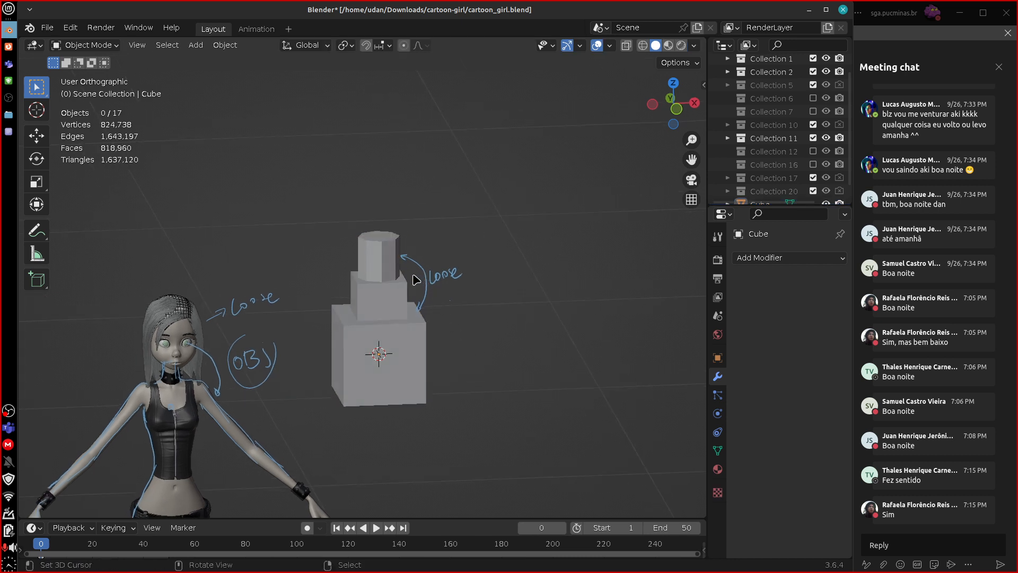
pyautogui.click(408, 310)
pyautogui.press('Delete')
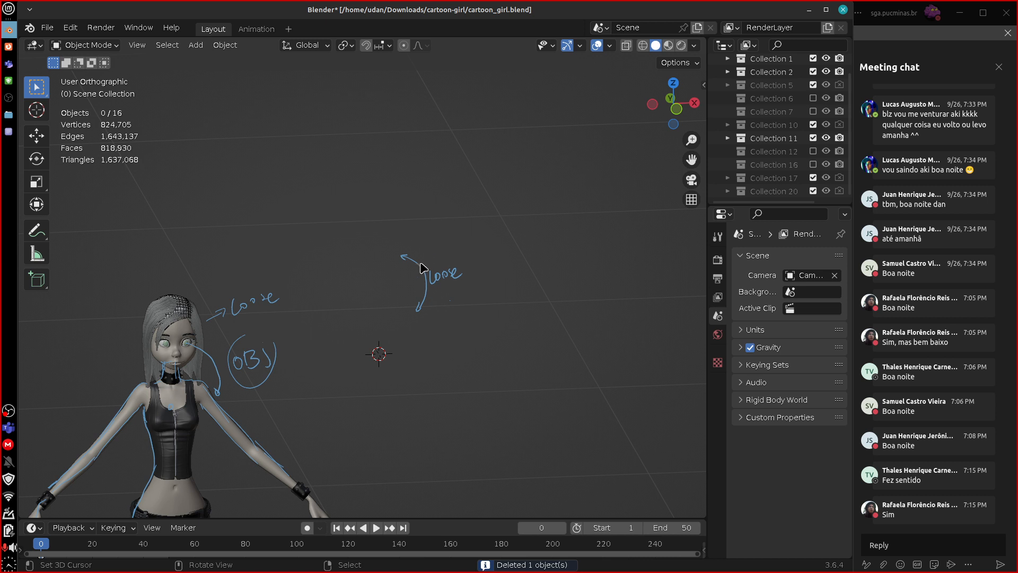
pyautogui.moveTo(405, 260)
pyautogui.mouseDown(button='right')
pyautogui.moveTo(415, 306)
pyautogui.moveTo(459, 269)
pyautogui.mouseUp(button='right')
# Select the girl's head in front view and erase the neck lines, the arrows and the "OBJ" and "Loose" notes around it.
pyautogui.press('KP_1')
pyautogui.keyDown('shift'); pyautogui.moveTo(373, 432); pyautogui.dragTo(590, 297, button='middle'); pyautogui.keyUp('shift')
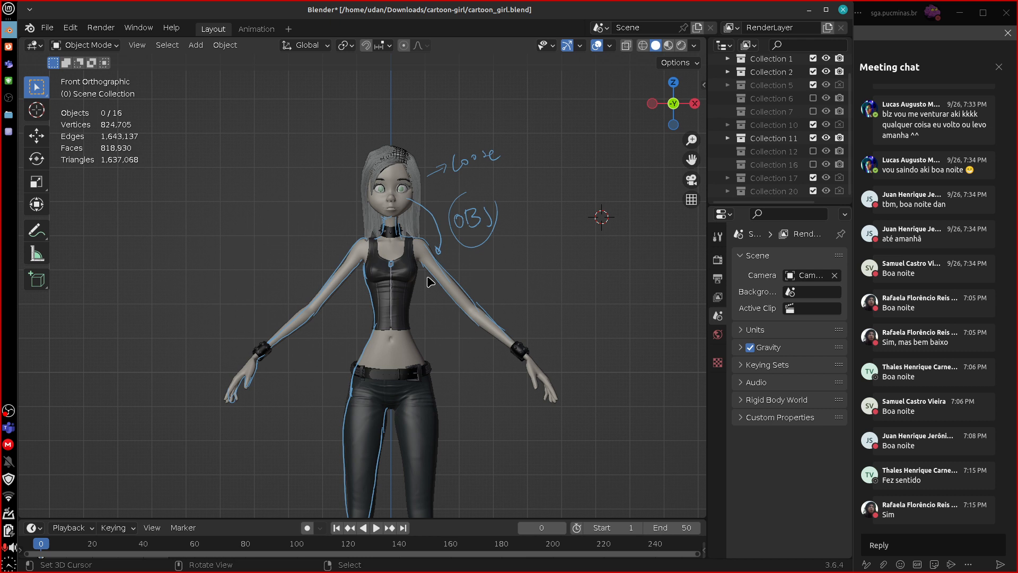
pyautogui.click(404, 209)
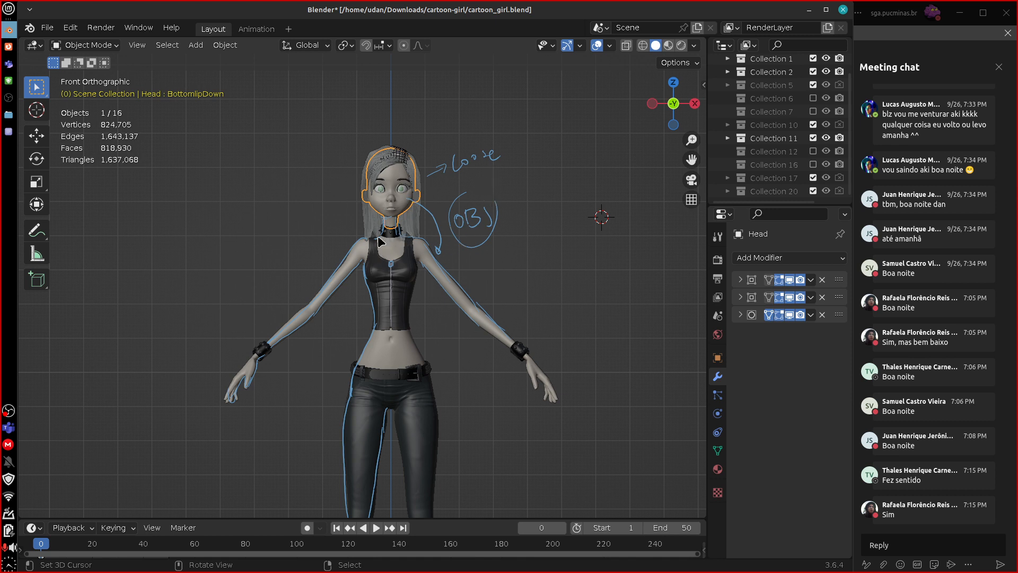
pyautogui.scroll(5, 462, 238)
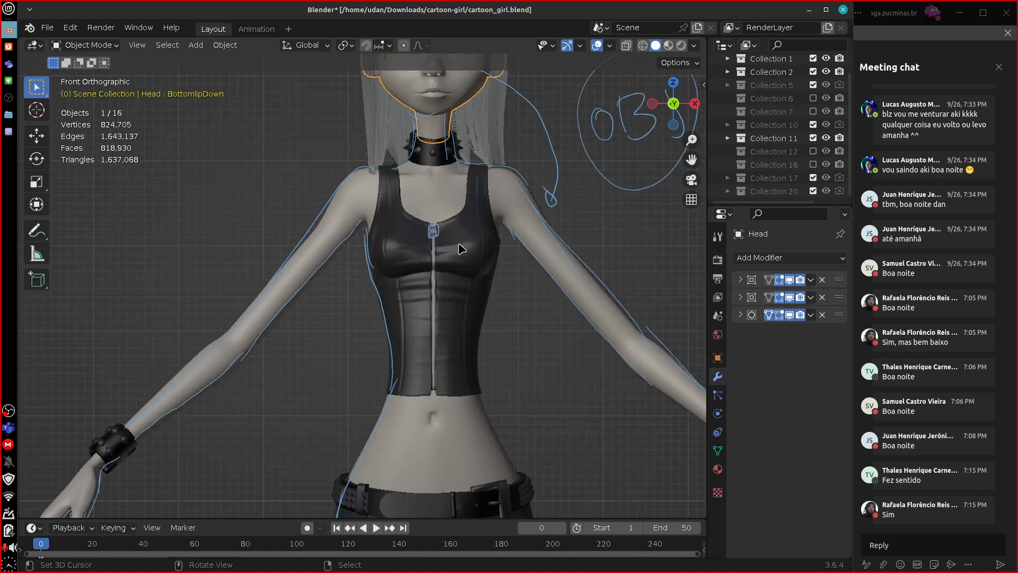
pyautogui.moveTo(462, 248)
pyautogui.keyDown('shift'); pyautogui.mouseDown(button='middle')
pyautogui.moveTo(541, 335)
pyautogui.moveTo(484, 421)
pyautogui.mouseUp(button='middle'); pyautogui.keyUp('shift')
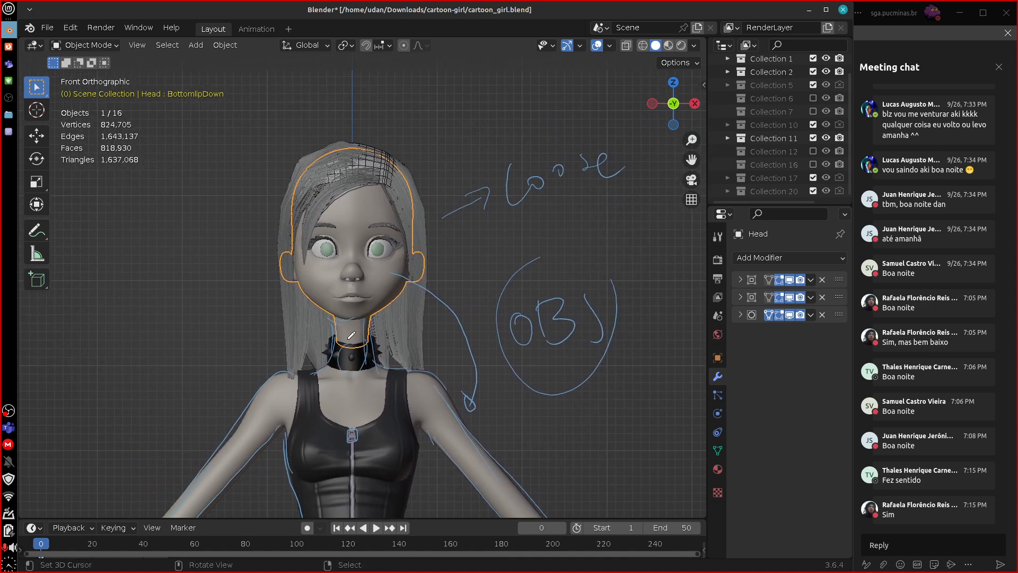
pyautogui.moveTo(368, 371)
pyautogui.mouseDown(button='right')
pyautogui.moveTo(343, 366)
pyautogui.moveTo(399, 292)
pyautogui.moveTo(466, 325)
pyautogui.moveTo(482, 409)
pyautogui.mouseUp(button='right')
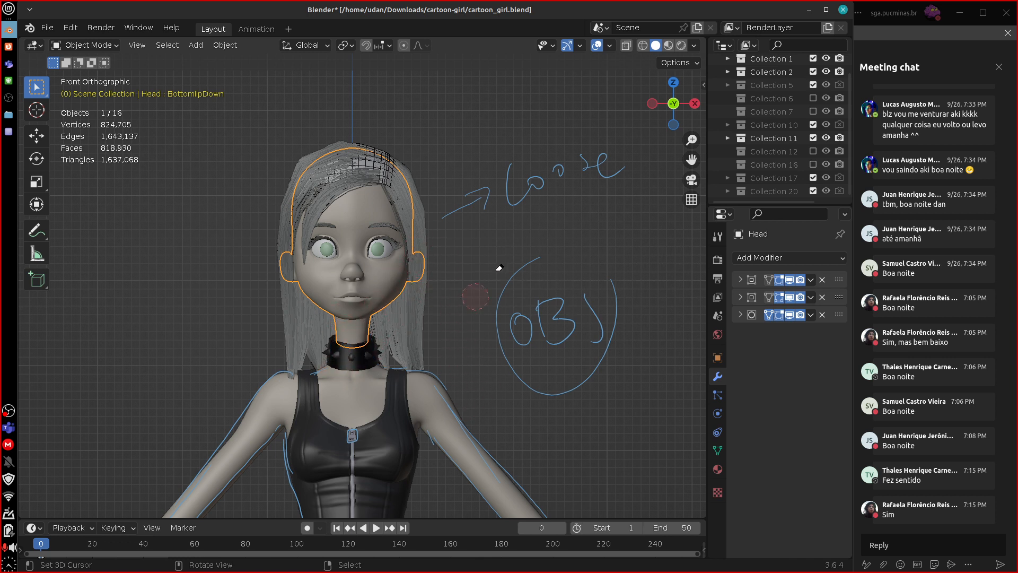
pyautogui.moveTo(499, 268)
pyautogui.mouseDown(button='right')
pyautogui.moveTo(509, 303)
pyautogui.moveTo(589, 356)
pyautogui.moveTo(563, 379)
pyautogui.moveTo(546, 356)
pyautogui.mouseUp(button='right')
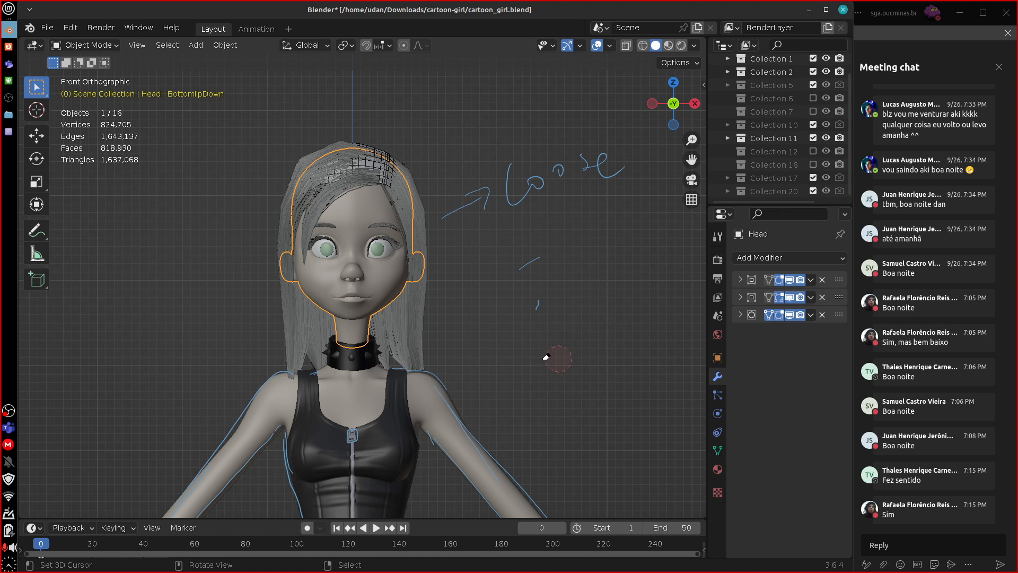
pyautogui.moveTo(525, 266)
pyautogui.mouseDown(button='right')
pyautogui.moveTo(475, 182)
pyautogui.moveTo(602, 175)
pyautogui.moveTo(544, 195)
pyautogui.mouseUp(button='right')
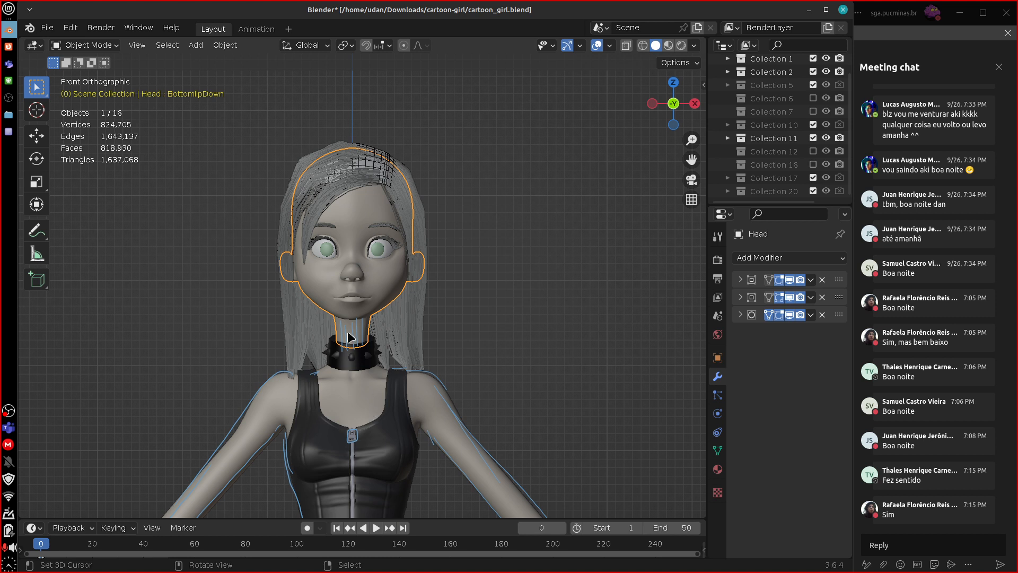
# Sketch marks on the neck at the choker and on both sides of the wristband, and erase them.
pyautogui.moveTo(362, 344); pyautogui.dragTo(370, 384)
pyautogui.moveTo(367, 309); pyautogui.dragTo(348, 316, button='right')
pyautogui.keyDown('shift'); pyautogui.moveTo(427, 489); pyautogui.dragTo(564, 247, button='middle'); pyautogui.keyUp('shift')
pyautogui.keyDown('shift'); pyautogui.moveTo(435, 474); pyautogui.dragTo(598, 395, button='middle'); pyautogui.keyUp('shift')
pyautogui.keyDown('shift'); pyautogui.moveTo(460, 380); pyautogui.dragTo(458, 378, button='middle'); pyautogui.keyUp('shift')
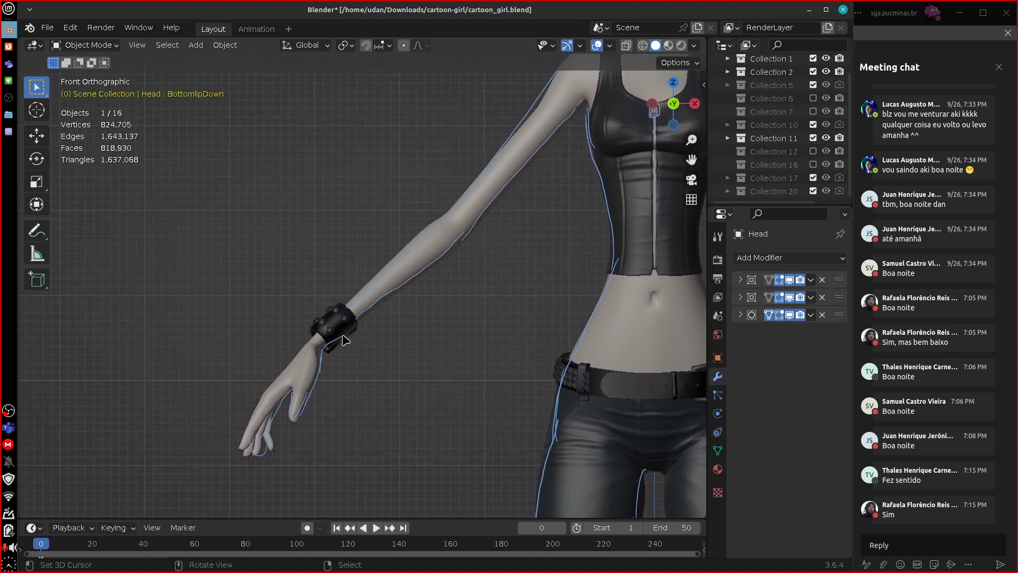
pyautogui.moveTo(319, 334)
pyautogui.mouseDown()
pyautogui.moveTo(341, 306)
pyautogui.moveTo(333, 353)
pyautogui.mouseUp()
pyautogui.moveTo(341, 300); pyautogui.dragTo(357, 335)
pyautogui.moveTo(321, 334)
pyautogui.mouseDown(button='right')
pyautogui.moveTo(345, 356)
pyautogui.moveTo(347, 323)
pyautogui.moveTo(340, 337)
pyautogui.mouseUp(button='right')
pyautogui.moveTo(339, 303); pyautogui.dragTo(354, 330)
# Erase the remaining silhouette annotations along the girl's arms, torso, hips and legs.
pyautogui.scroll(-2, 531, 350)
pyautogui.scroll(-1, 528, 345)
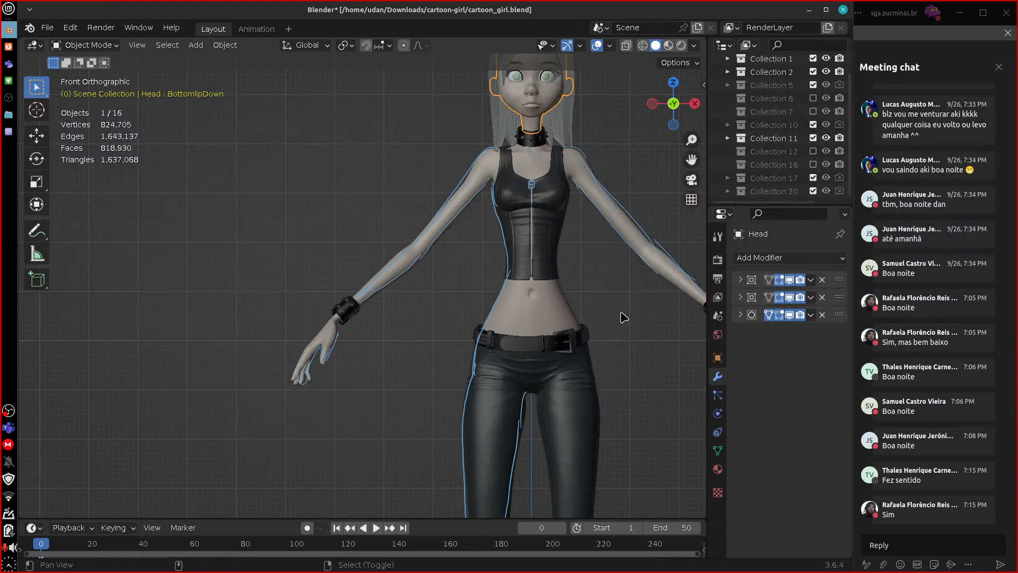
pyautogui.keyDown('shift'); pyautogui.moveTo(619, 308); pyautogui.dragTo(545, 363, button='middle'); pyautogui.keyUp('shift')
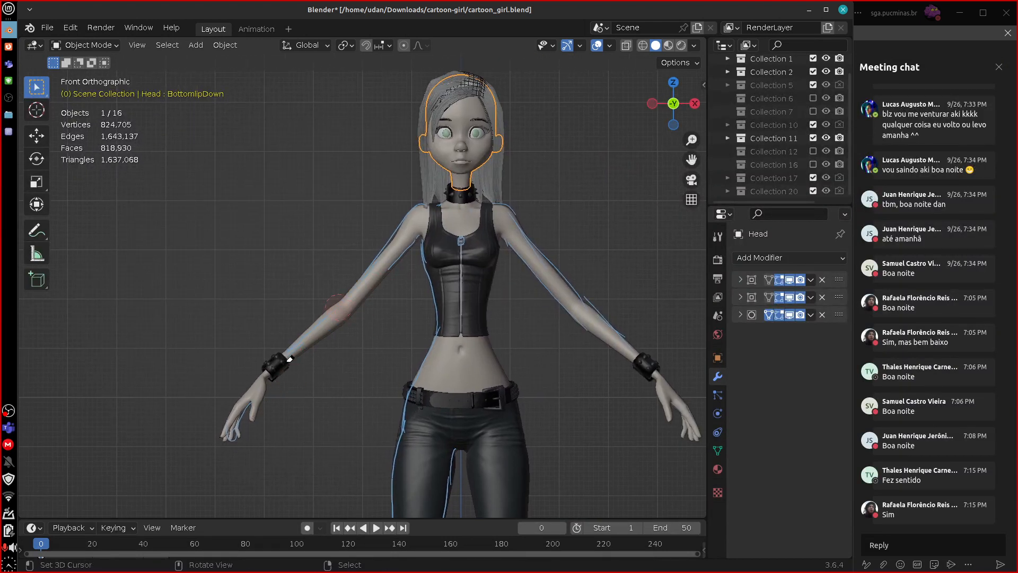
pyautogui.keyDown('shift'); pyautogui.rightClick(241, 436); pyautogui.keyUp('shift')
pyautogui.moveTo(346, 298)
pyautogui.mouseDown(button='right')
pyautogui.moveTo(388, 317)
pyautogui.moveTo(416, 213)
pyautogui.moveTo(445, 287)
pyautogui.moveTo(478, 320)
pyautogui.moveTo(546, 289)
pyautogui.moveTo(650, 366)
pyautogui.mouseUp(button='right')
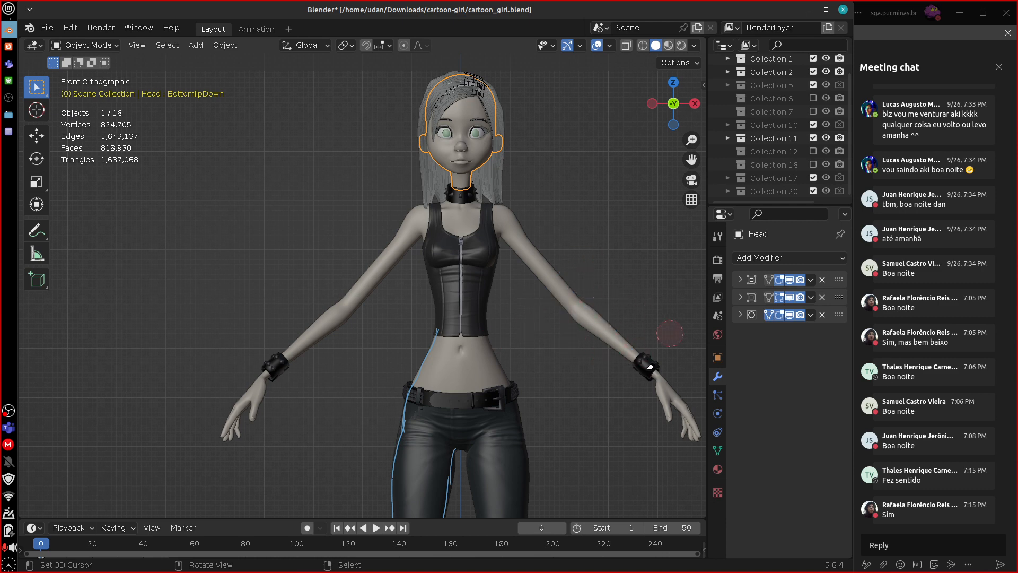
pyautogui.moveTo(453, 392); pyautogui.dragTo(442, 356, button='right')
pyautogui.keyDown('shift'); pyautogui.moveTo(504, 471); pyautogui.dragTo(509, 211, button='middle'); pyautogui.keyUp('shift')
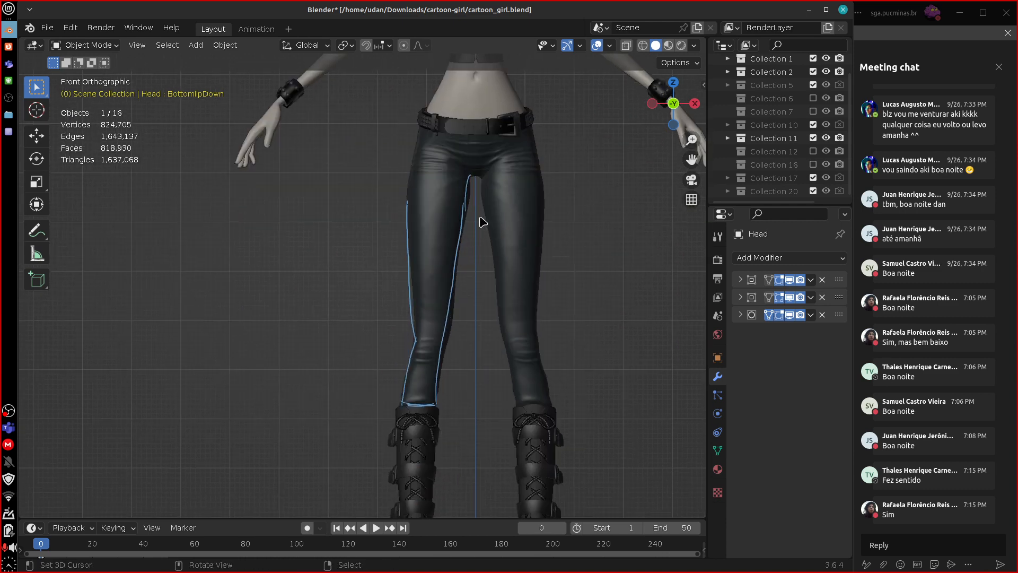
pyautogui.moveTo(476, 200)
pyautogui.mouseDown(button='right')
pyautogui.moveTo(444, 350)
pyautogui.moveTo(409, 389)
pyautogui.moveTo(403, 243)
pyautogui.moveTo(482, 296)
pyautogui.mouseUp(button='right')
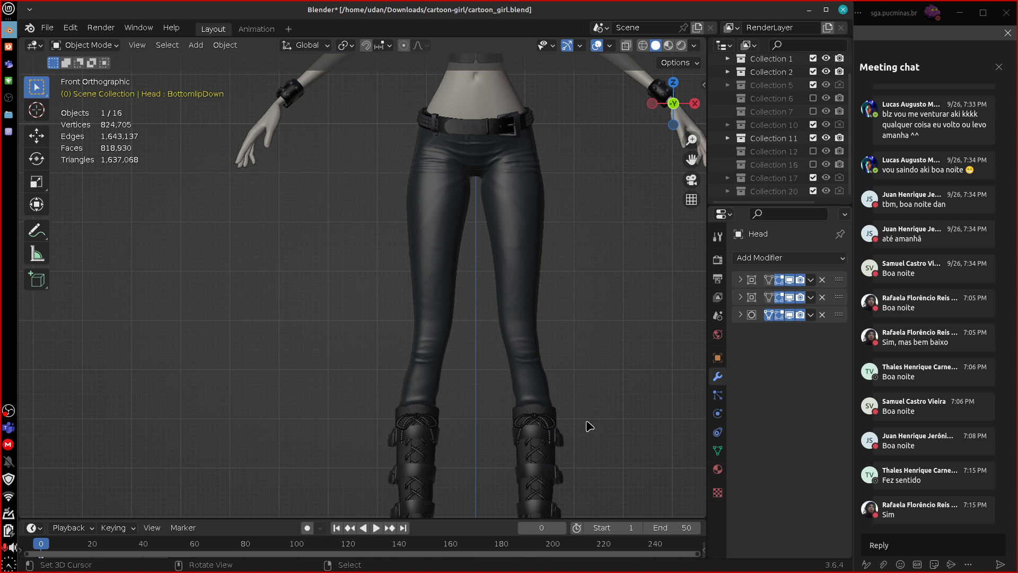
# Switch to the text document, add an asterisk before guideline 2, place the cursor before guideline 3 and return to Blender.
pyautogui.click(12, 136)
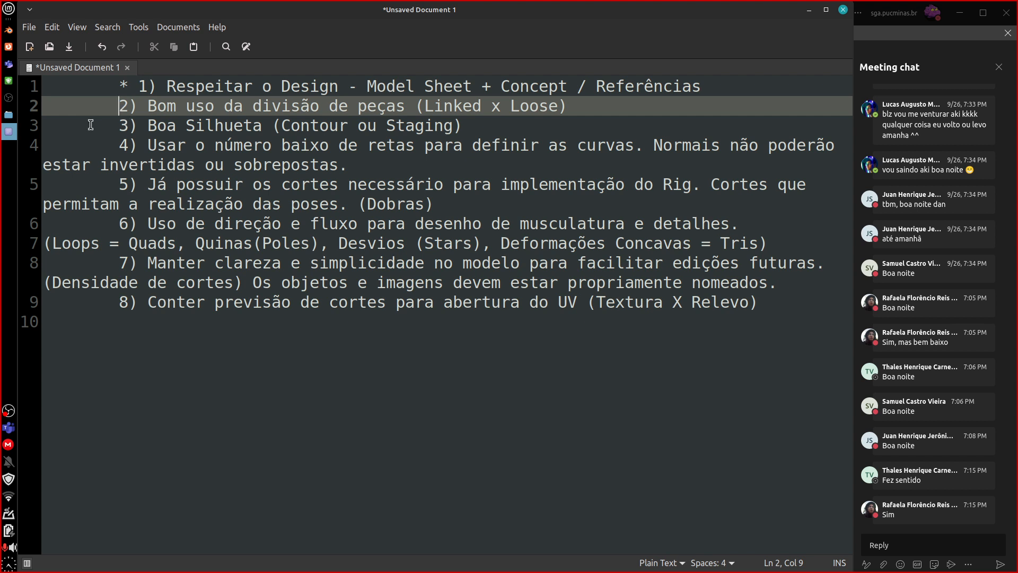
pyautogui.write('*')
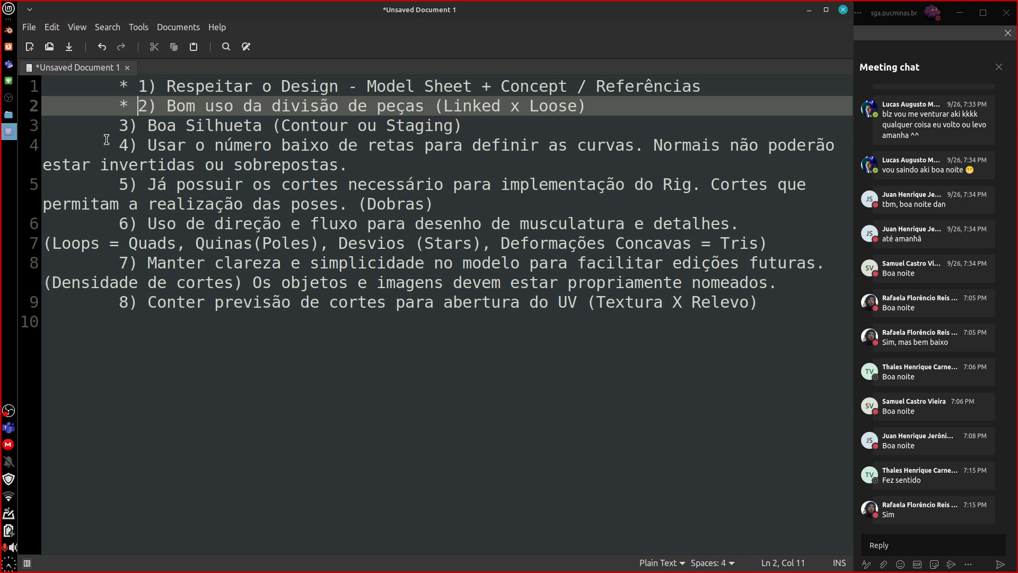
pyautogui.click(116, 126)
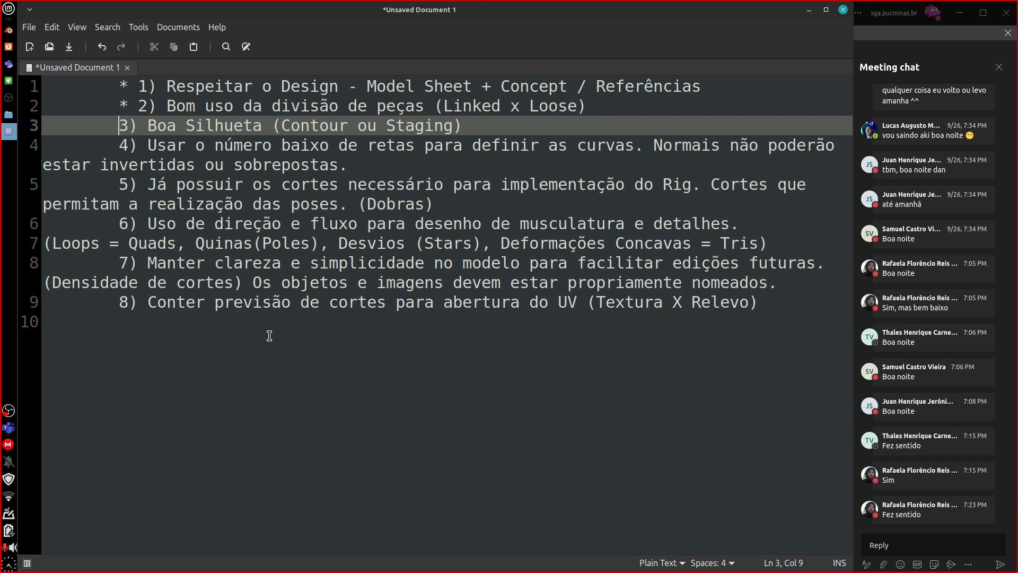
pyautogui.click(9, 31)
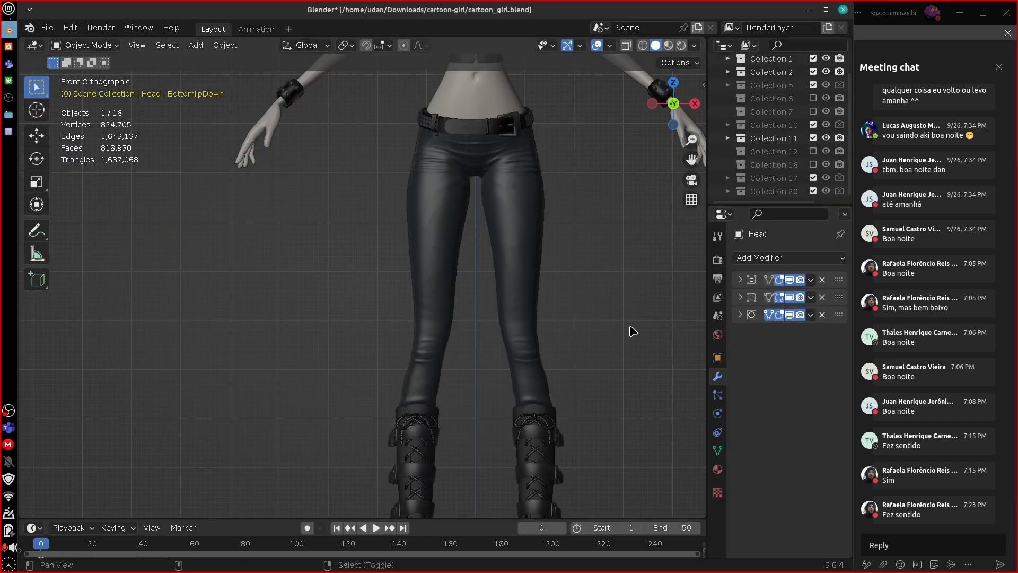
# Examine the girl's figure from the front and the right side with the head deselected.
pyautogui.keyDown('shift'); pyautogui.moveTo(666, 173); pyautogui.dragTo(592, 501, button='middle'); pyautogui.keyUp('shift')
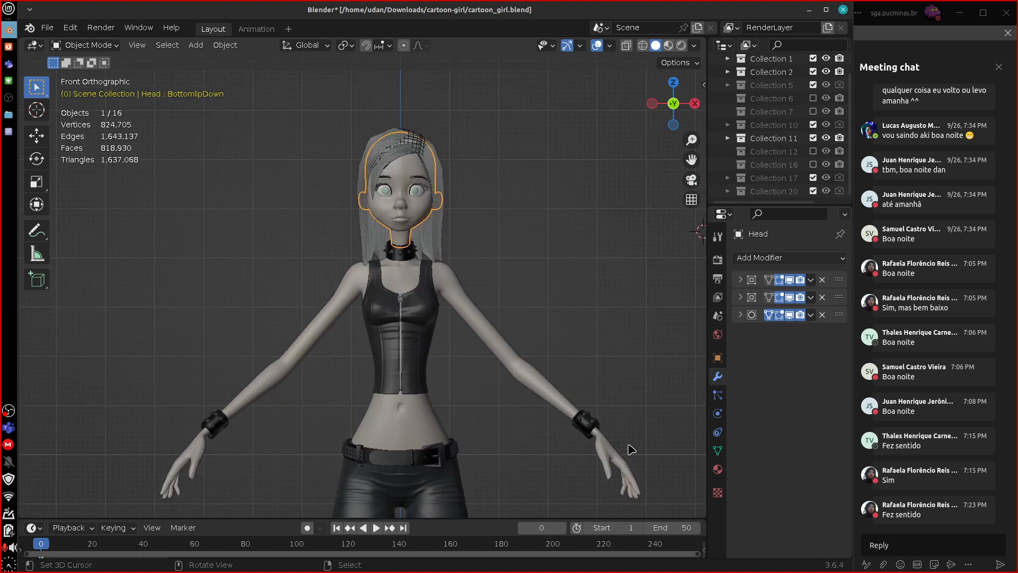
pyautogui.scroll(3, 628, 447)
pyautogui.keyDown('shift'); pyautogui.moveTo(567, 444); pyautogui.dragTo(518, 409, button='middle'); pyautogui.keyUp('shift')
pyautogui.keyDown('shift'); pyautogui.moveTo(494, 445); pyautogui.dragTo(520, 367, button='middle'); pyautogui.keyUp('shift')
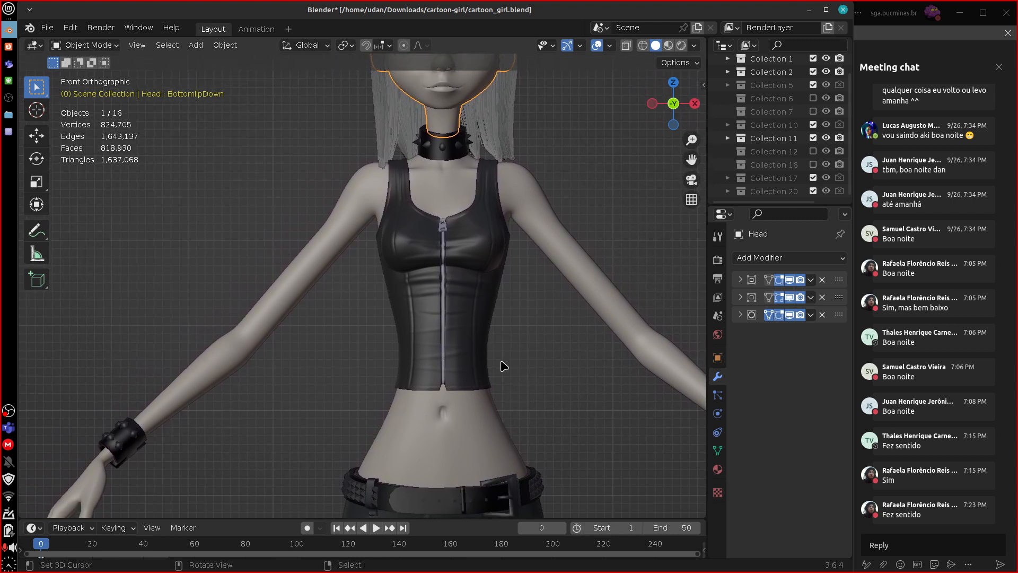
pyautogui.press('KP_3')
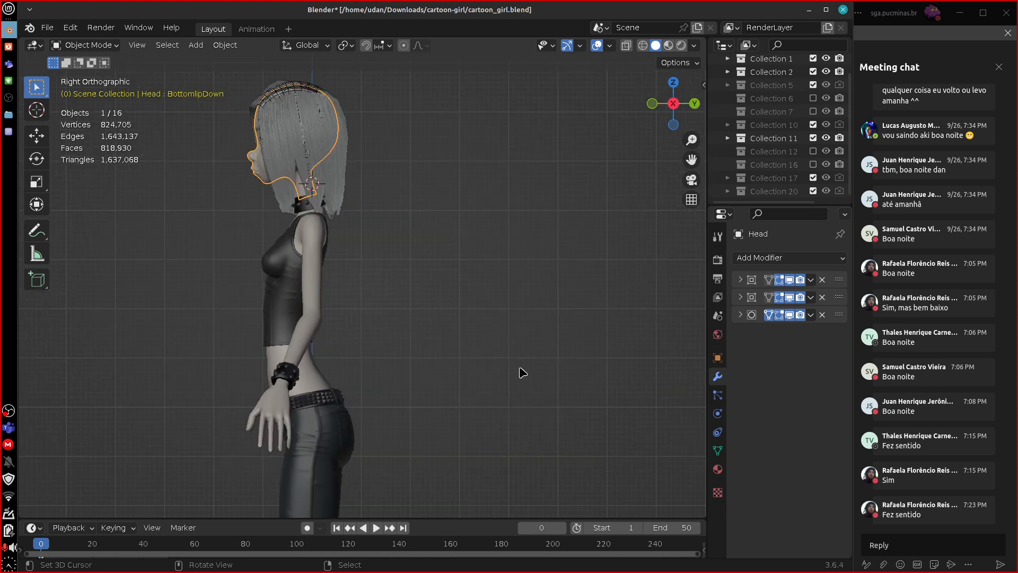
pyautogui.scroll(-4, 461, 352)
pyautogui.click(464, 355)
pyautogui.moveTo(474, 360)
pyautogui.mouseDown(button='middle')
pyautogui.moveTo(509, 368)
pyautogui.moveTo(518, 382)
pyautogui.moveTo(551, 381)
pyautogui.moveTo(470, 375)
pyautogui.mouseUp(button='middle')
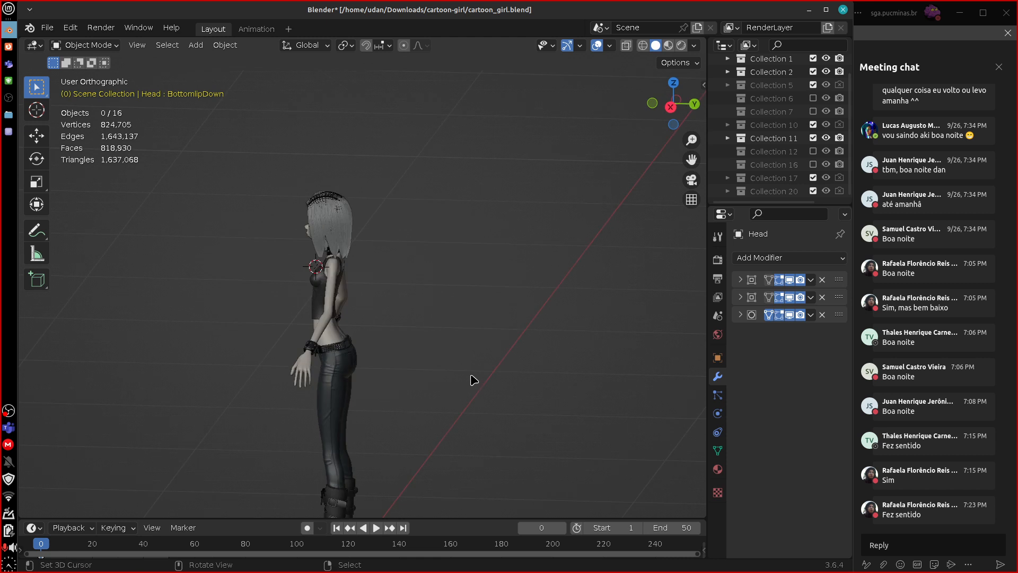
pyautogui.press('KP_3')
pyautogui.keyDown('shift'); pyautogui.moveTo(477, 415); pyautogui.dragTo(529, 322, button='middle'); pyautogui.keyUp('shift')
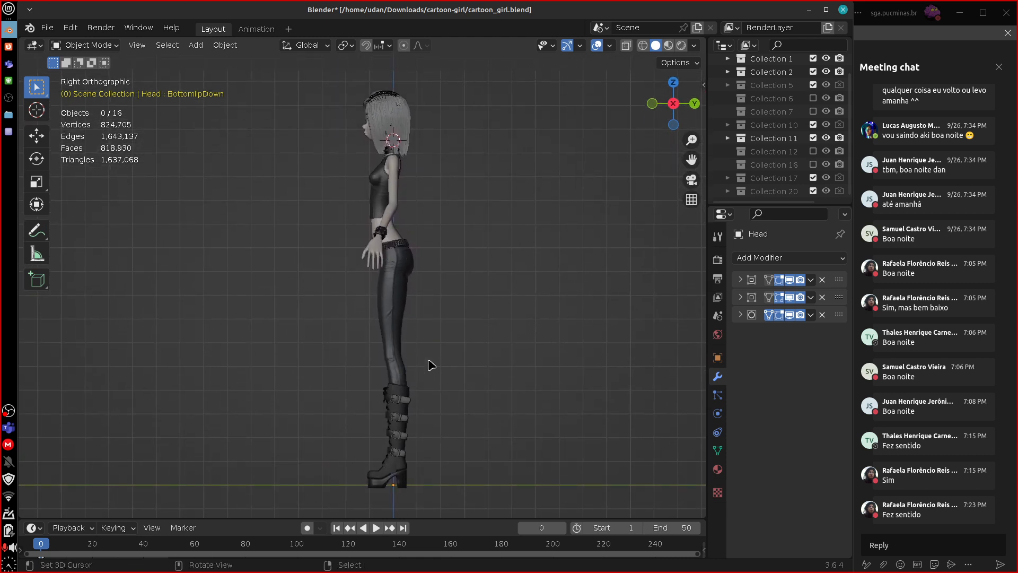
pyautogui.keyDown('shift'); pyautogui.moveTo(469, 240); pyautogui.dragTo(465, 287, button='middle'); pyautogui.keyUp('shift')
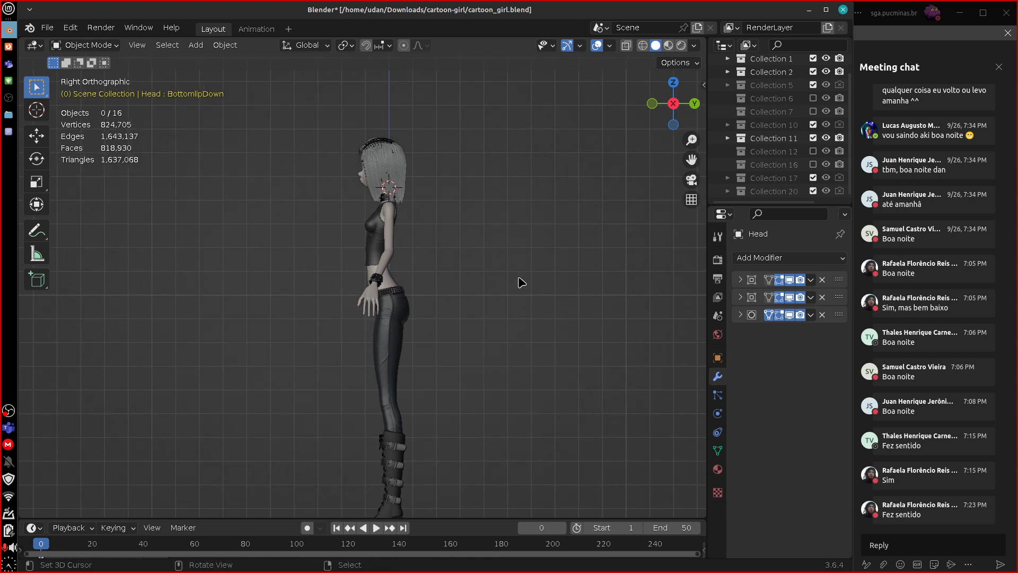
# Sketch a stocky figure's head, rounded torso and upper legs beside the girl in the right-side view.
pyautogui.moveTo(519, 237)
pyautogui.mouseDown()
pyautogui.moveTo(504, 297)
pyautogui.moveTo(559, 245)
pyautogui.moveTo(520, 232)
pyautogui.mouseUp()
pyautogui.moveTo(486, 383)
pyautogui.mouseDown()
pyautogui.moveTo(484, 429)
pyautogui.moveTo(582, 424)
pyautogui.mouseUp()
pyautogui.moveTo(571, 309); pyautogui.dragTo(595, 381)
pyautogui.moveTo(489, 421); pyautogui.dragTo(517, 509)
pyautogui.moveTo(598, 428); pyautogui.dragTo(559, 510)
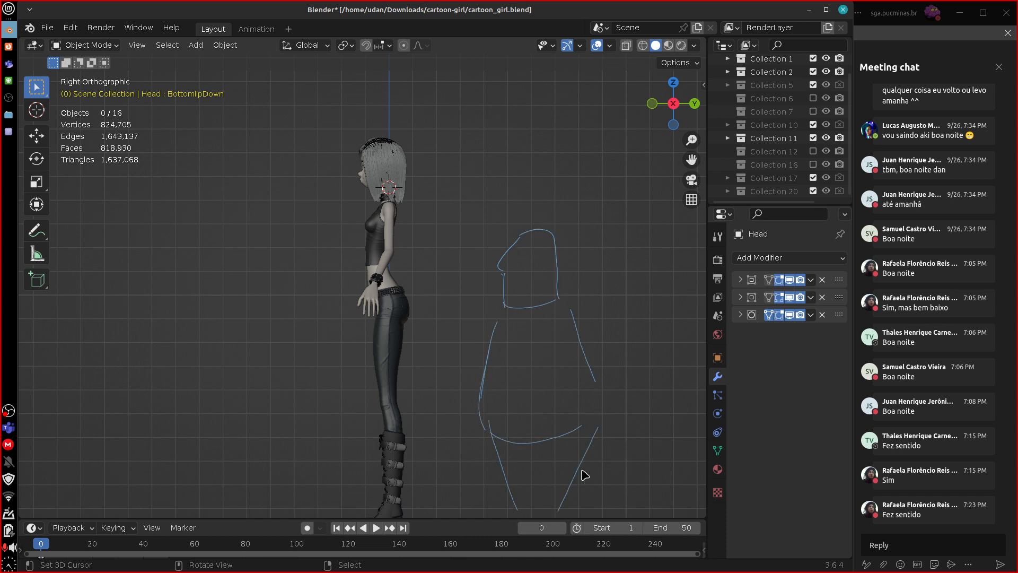
pyautogui.keyDown('shift'); pyautogui.moveTo(609, 450); pyautogui.dragTo(606, 381, button='middle'); pyautogui.keyUp('shift')
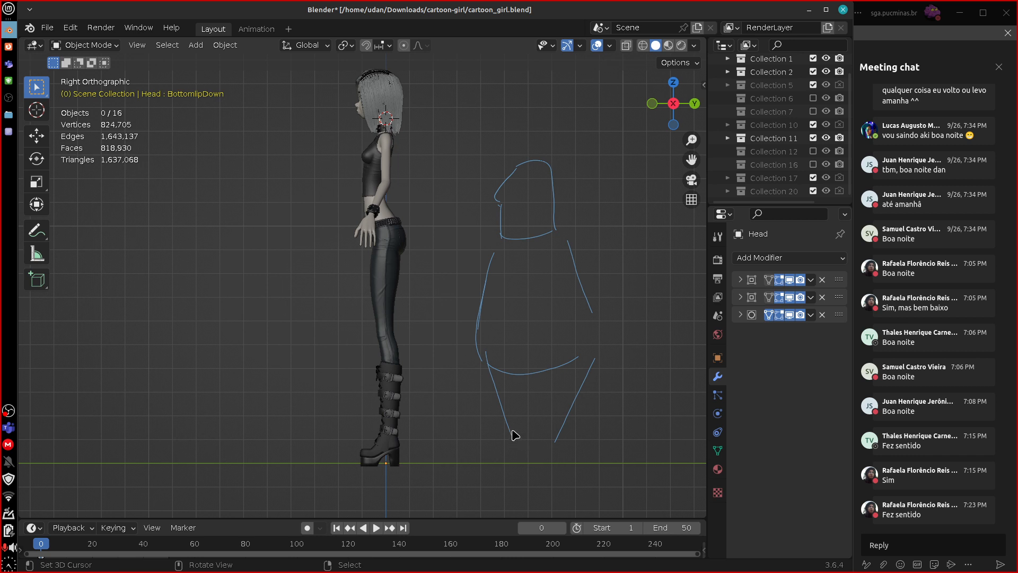
# Complete the stocky figure sketch with feet, leg lines, an arm with a hand, and an eye.
pyautogui.moveTo(503, 459)
pyautogui.mouseDown()
pyautogui.moveTo(557, 458)
pyautogui.moveTo(578, 373)
pyautogui.mouseUp()
pyautogui.moveTo(513, 273); pyautogui.dragTo(515, 352)
pyautogui.moveTo(549, 254); pyautogui.dragTo(549, 348)
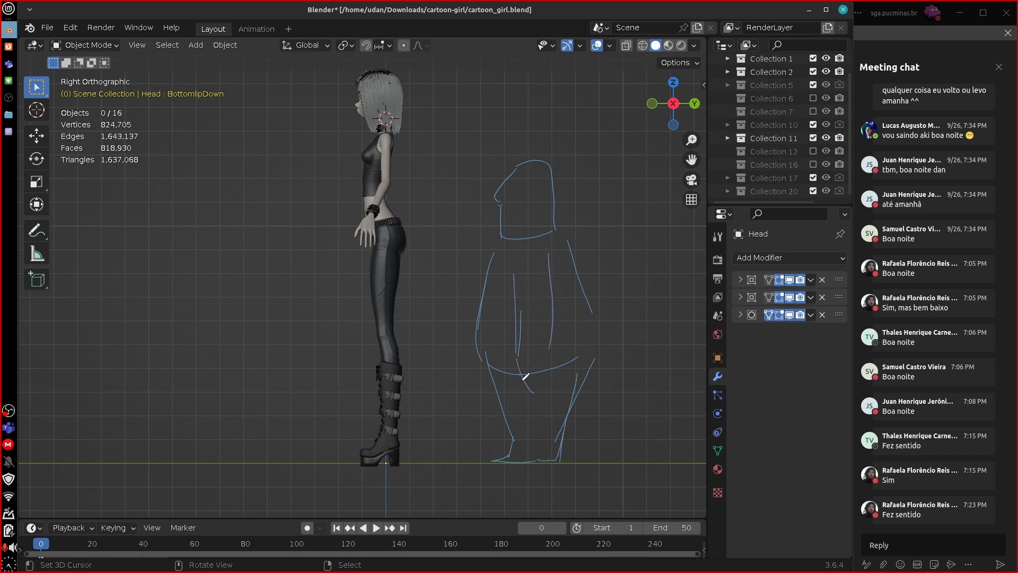
pyautogui.moveTo(549, 393); pyautogui.dragTo(553, 366)
pyautogui.click(521, 185)
# Erase the whole stocky figure sketch and return to the front view.
pyautogui.moveTo(545, 142)
pyautogui.mouseDown(button='right')
pyautogui.moveTo(485, 269)
pyautogui.moveTo(476, 333)
pyautogui.moveTo(514, 297)
pyautogui.moveTo(586, 329)
pyautogui.moveTo(595, 355)
pyautogui.moveTo(557, 223)
pyautogui.mouseUp(button='right')
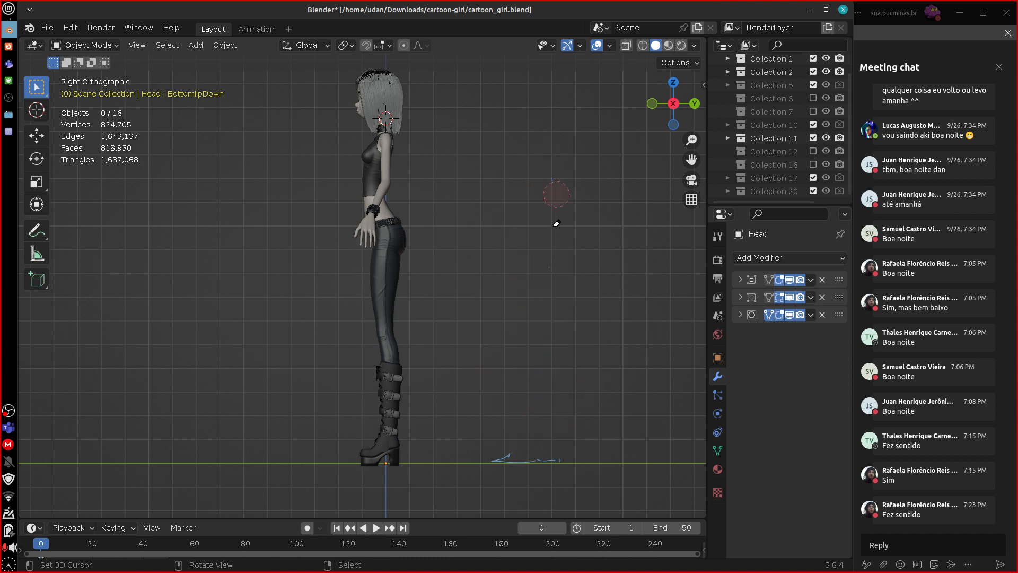
pyautogui.moveTo(552, 448); pyautogui.dragTo(539, 464, button='right')
pyautogui.press('KP_1')
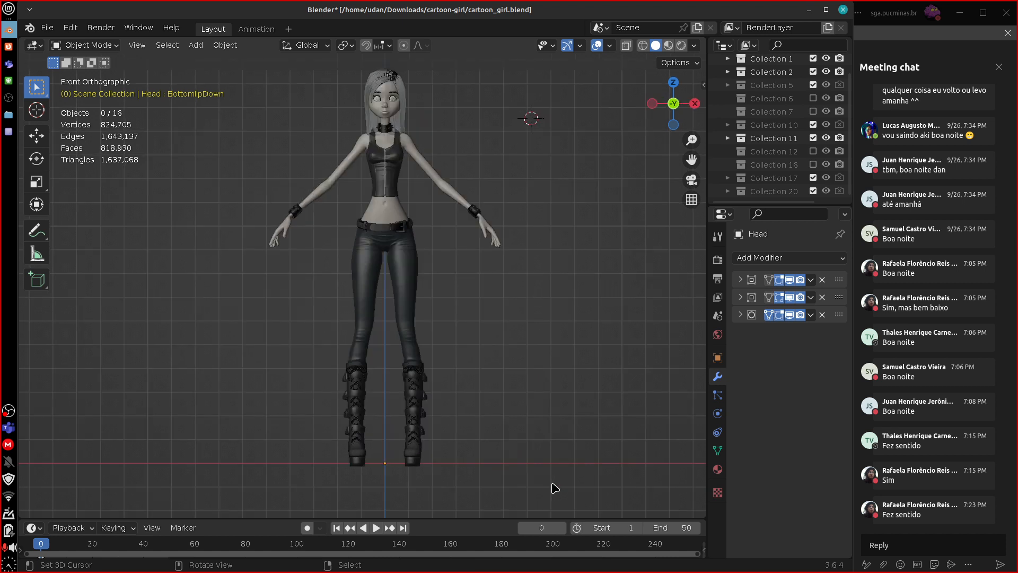
# Write "BAKE" beside the girl's bare waist and draw an arrow from the corset towards the word.
pyautogui.keyDown('shift'); pyautogui.moveTo(518, 322); pyautogui.dragTo(520, 382, button='middle'); pyautogui.keyUp('shift')
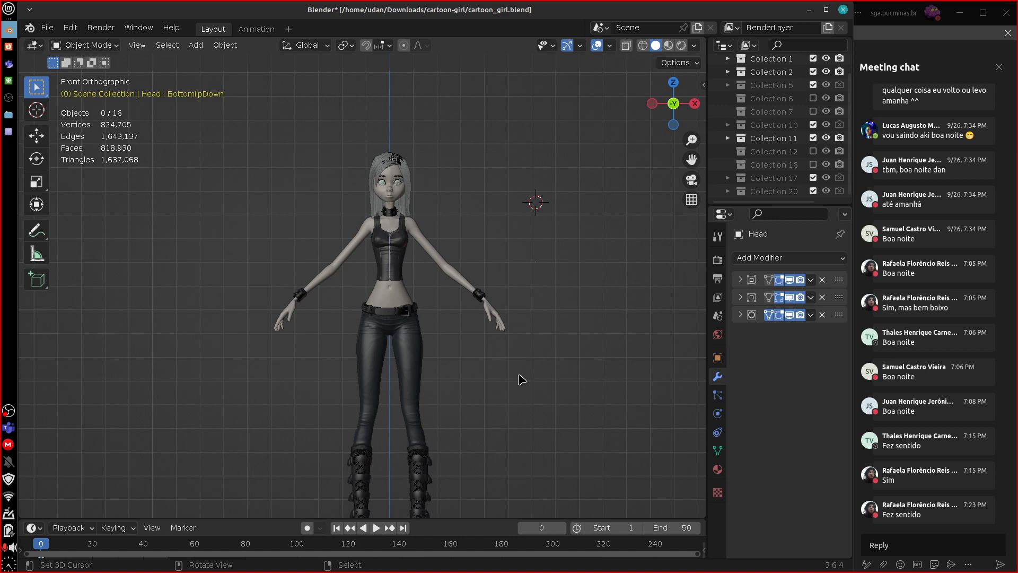
pyautogui.scroll(5, 522, 374)
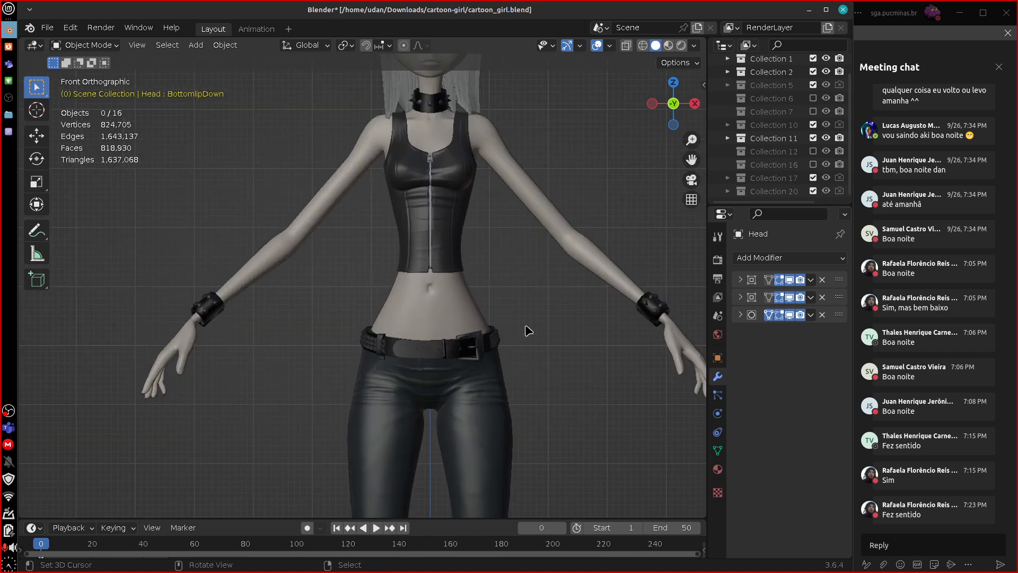
pyautogui.keyDown('shift'); pyautogui.moveTo(509, 286); pyautogui.dragTo(507, 389, button='middle'); pyautogui.keyUp('shift')
pyautogui.scroll(3, 506, 390)
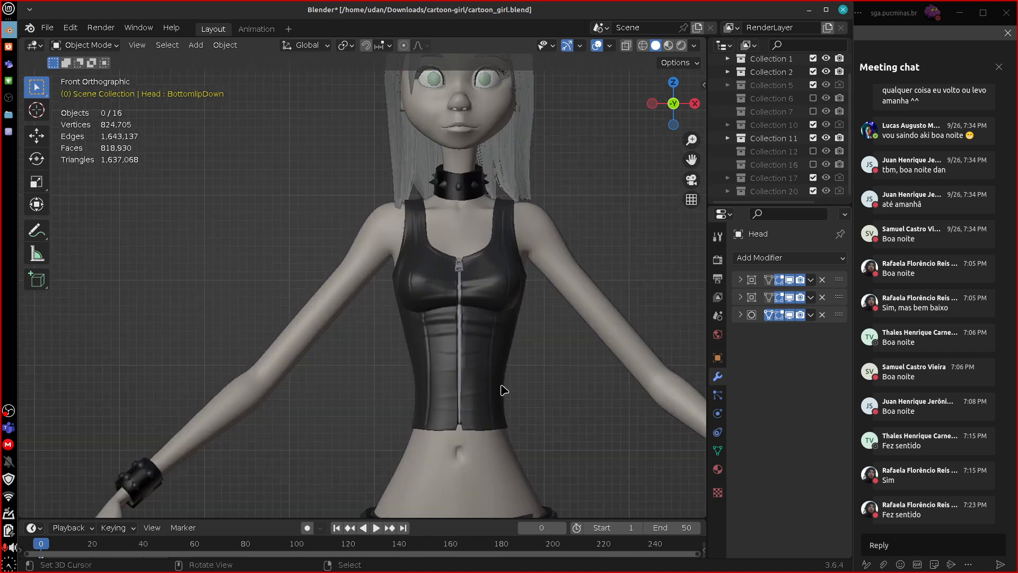
pyautogui.keyDown('shift'); pyautogui.moveTo(596, 448); pyautogui.dragTo(444, 280, button='middle'); pyautogui.keyUp('shift')
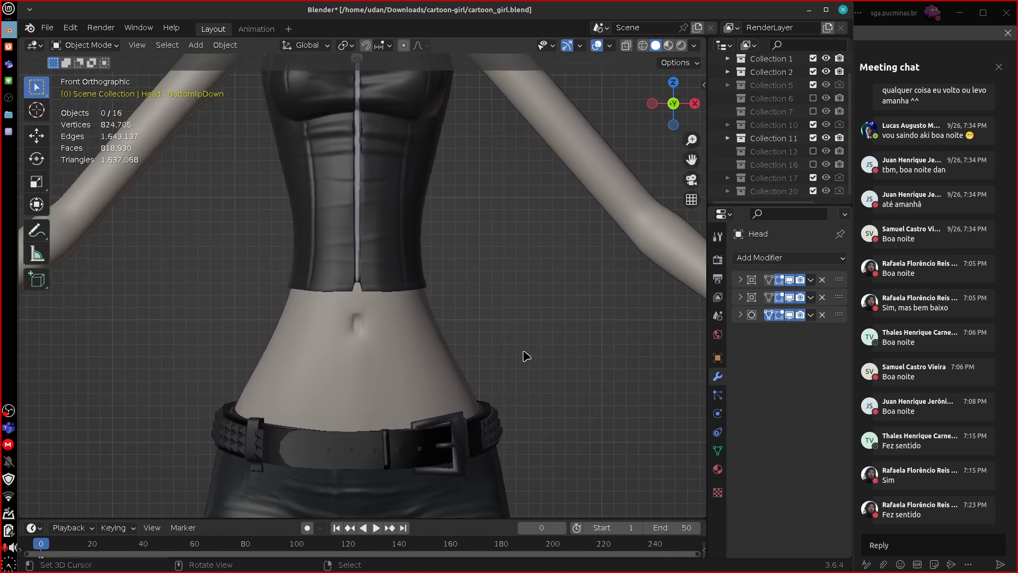
pyautogui.moveTo(518, 315)
pyautogui.mouseDown()
pyautogui.moveTo(526, 358)
pyautogui.moveTo(520, 345)
pyautogui.moveTo(565, 333)
pyautogui.moveTo(564, 323)
pyautogui.mouseUp()
pyautogui.moveTo(563, 302)
pyautogui.mouseDown()
pyautogui.moveTo(576, 327)
pyautogui.moveTo(579, 299)
pyautogui.mouseUp()
pyautogui.moveTo(573, 319); pyautogui.dragTo(614, 305)
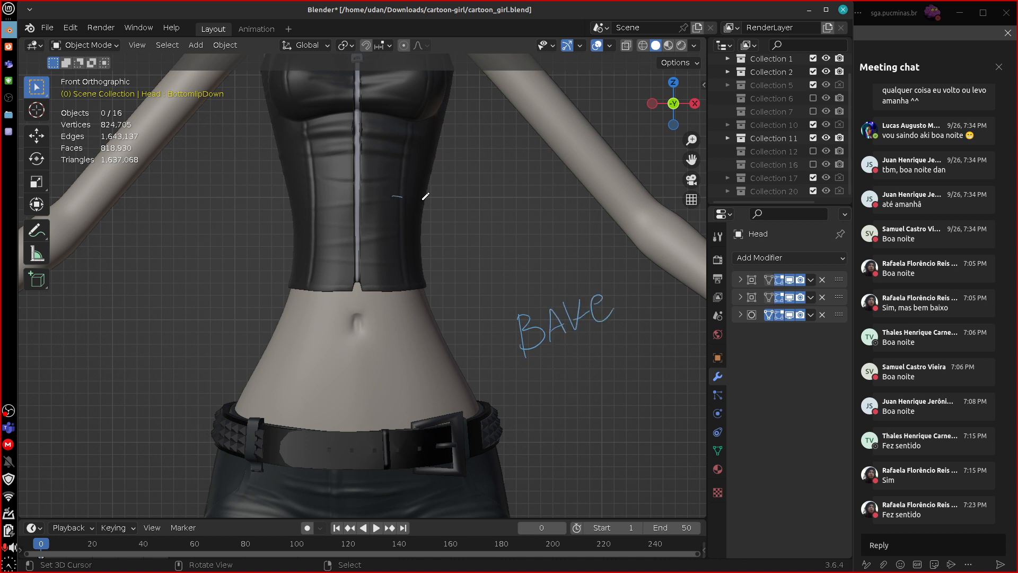
pyautogui.moveTo(423, 198)
pyautogui.mouseDown()
pyautogui.moveTo(507, 267)
pyautogui.moveTo(508, 257)
pyautogui.mouseUp()
# Write "LOW" beneath "BAKE" with a short connecting line, and erase the notes and the arrow.
pyautogui.moveTo(566, 381); pyautogui.dragTo(577, 411)
pyautogui.moveTo(626, 380); pyautogui.dragTo(629, 387)
pyautogui.moveTo(578, 352); pyautogui.dragTo(584, 366)
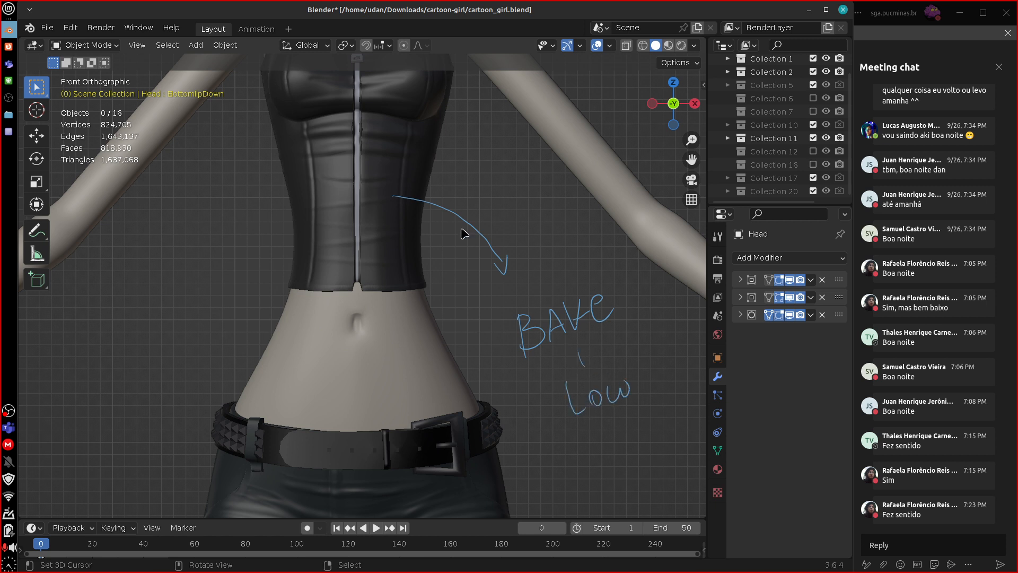
pyautogui.moveTo(394, 196)
pyautogui.mouseDown(button='right')
pyautogui.moveTo(523, 283)
pyautogui.moveTo(533, 322)
pyautogui.moveTo(578, 371)
pyautogui.moveTo(630, 380)
pyautogui.moveTo(514, 261)
pyautogui.mouseUp(button='right')
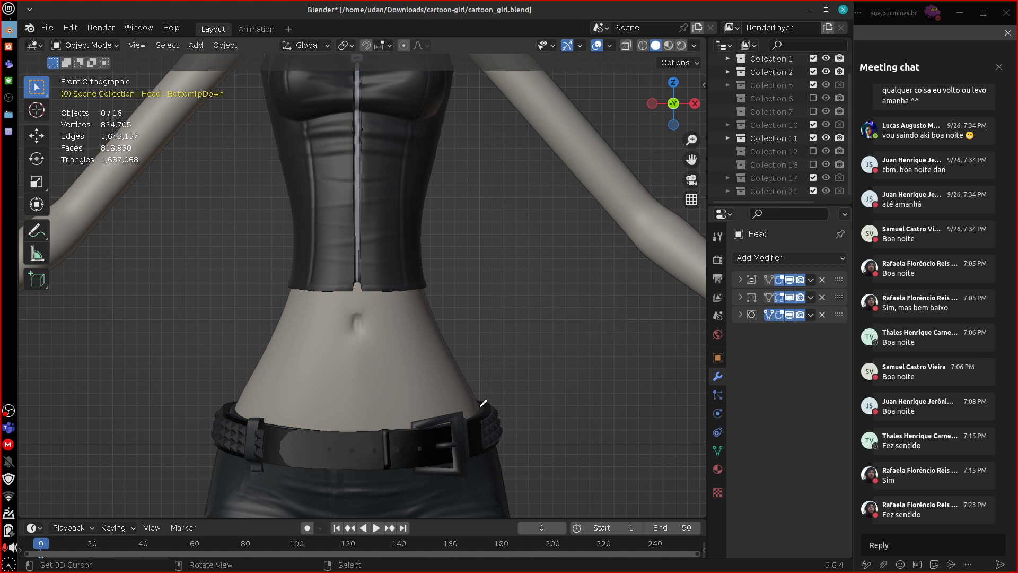
# Trace the contour of the girl's left side from belt to chest and draw three horizontal topology lines across the corset.
pyautogui.moveTo(434, 304)
pyautogui.mouseDown()
pyautogui.moveTo(421, 233)
pyautogui.moveTo(447, 112)
pyautogui.mouseUp()
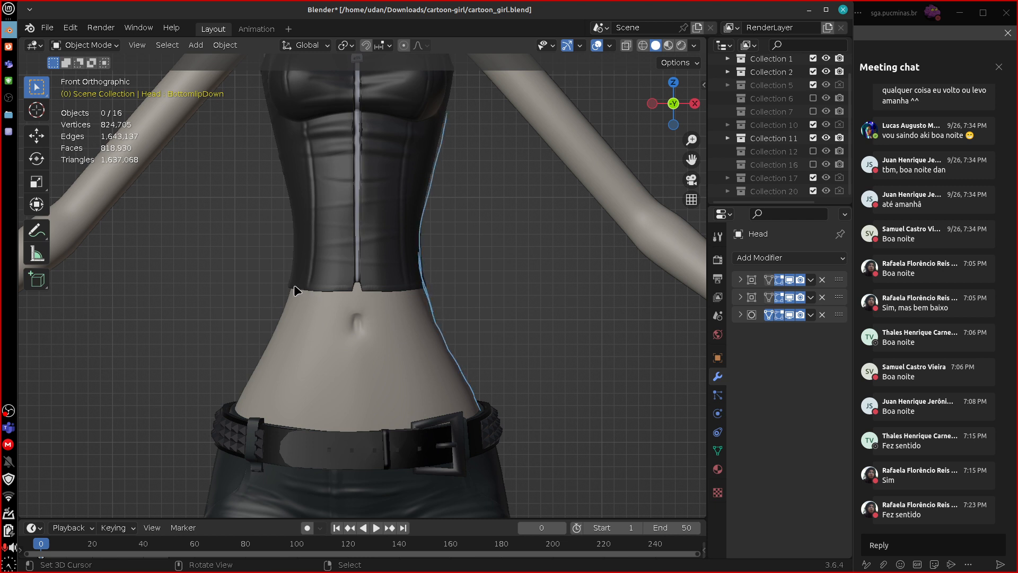
pyautogui.moveTo(375, 290); pyautogui.dragTo(439, 293)
pyautogui.moveTo(284, 200); pyautogui.dragTo(463, 212)
pyautogui.moveTo(279, 138); pyautogui.dragTo(454, 142)
# Draw vertical topology lines from the corset down towards the belt and two curved cross lines over the abdomen to form a grid.
pyautogui.moveTo(389, 138)
pyautogui.mouseDown()
pyautogui.moveTo(406, 354)
pyautogui.moveTo(423, 424)
pyautogui.mouseUp()
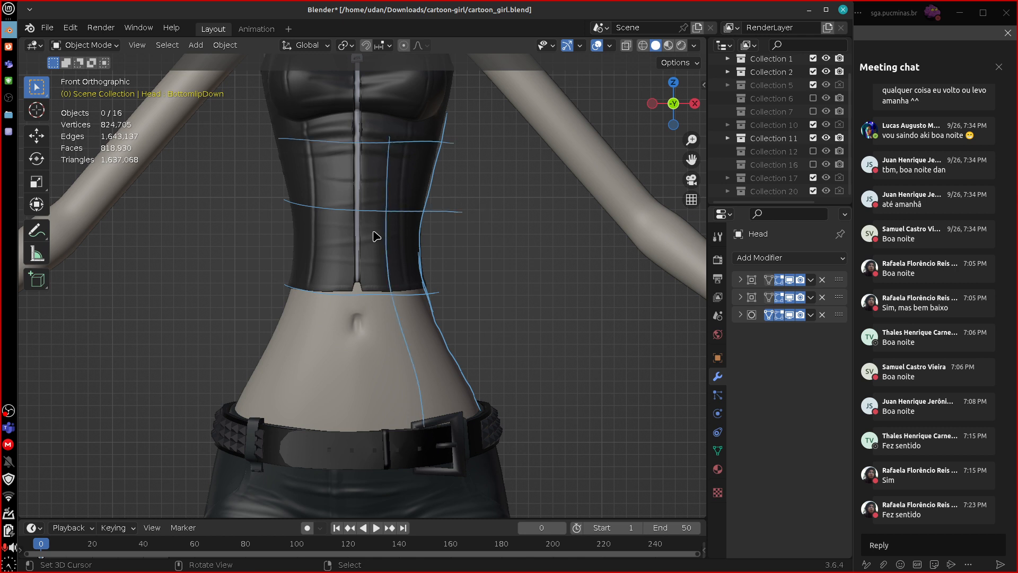
pyautogui.moveTo(356, 140); pyautogui.dragTo(362, 371)
pyautogui.moveTo(326, 144); pyautogui.dragTo(318, 422)
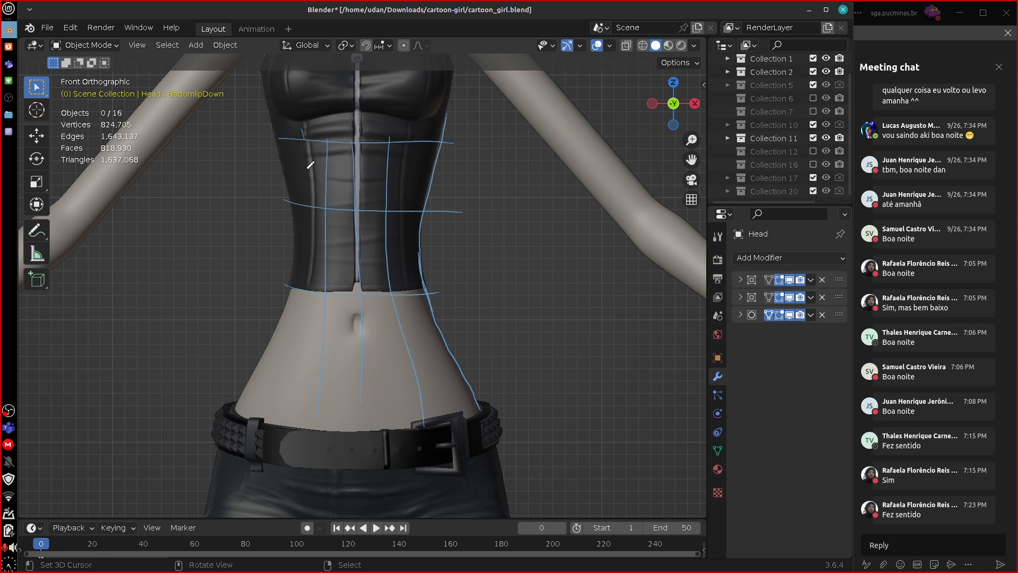
pyautogui.moveTo(307, 168); pyautogui.dragTo(281, 382)
pyautogui.moveTo(298, 250); pyautogui.dragTo(242, 416)
pyautogui.moveTo(260, 332); pyautogui.dragTo(465, 320)
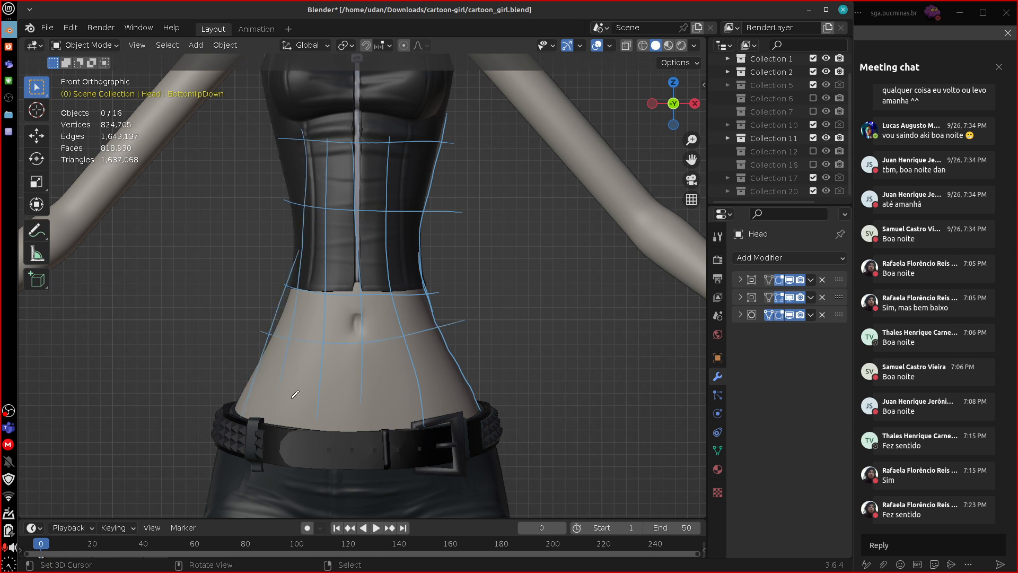
pyautogui.moveTo(295, 394); pyautogui.dragTo(487, 373)
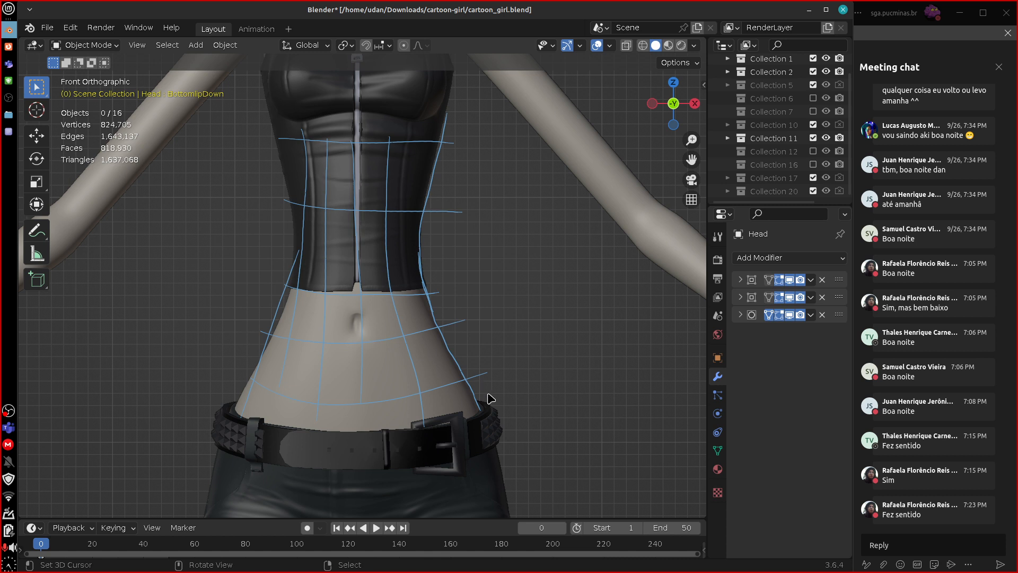
# Erase the topology grid over the corset and abdomen, and sketch small topology loops around the navel.
pyautogui.moveTo(433, 270)
pyautogui.keyDown('ctrl'); pyautogui.mouseDown()
pyautogui.moveTo(470, 341)
pyautogui.moveTo(405, 291)
pyautogui.moveTo(379, 249)
pyautogui.moveTo(362, 276)
pyautogui.moveTo(284, 326)
pyautogui.moveTo(295, 150)
pyautogui.moveTo(364, 146)
pyautogui.moveTo(465, 239)
pyautogui.moveTo(447, 387)
pyautogui.moveTo(310, 427)
pyautogui.mouseUp(); pyautogui.keyUp('ctrl')
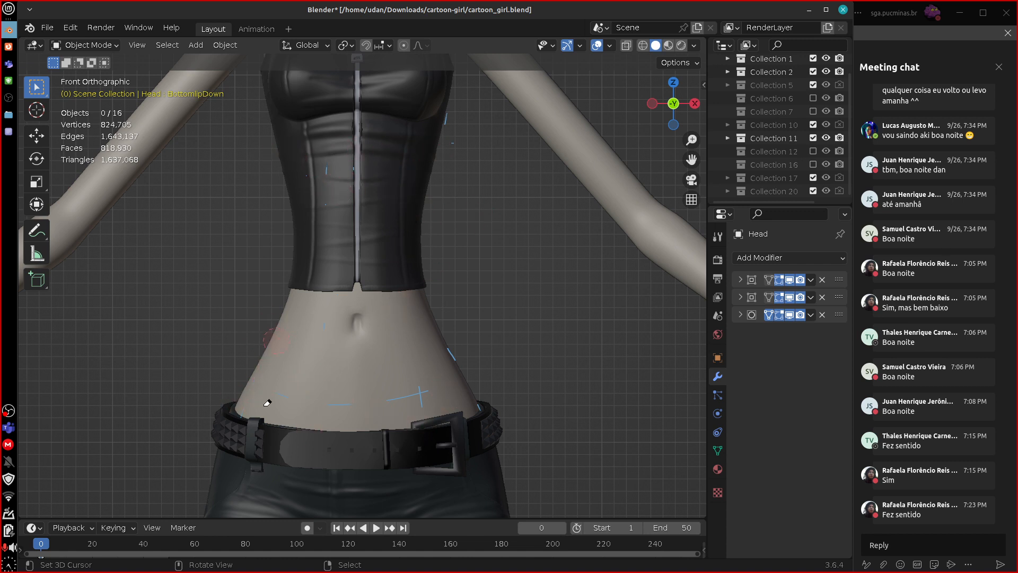
pyautogui.keyDown('ctrl'); pyautogui.moveTo(266, 402); pyautogui.dragTo(426, 406); pyautogui.keyUp('ctrl')
pyautogui.moveTo(358, 317); pyautogui.dragTo(356, 315)
# Change the colour of the Note annotation layer to bright yellow at full saturation.
pyautogui.press('n')
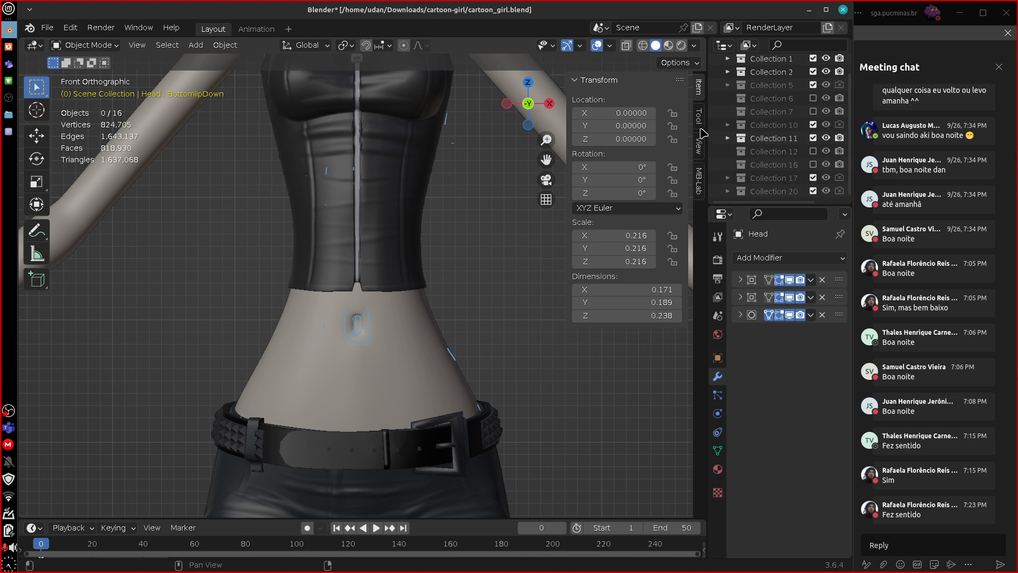
pyautogui.click(699, 145)
pyautogui.click(636, 438)
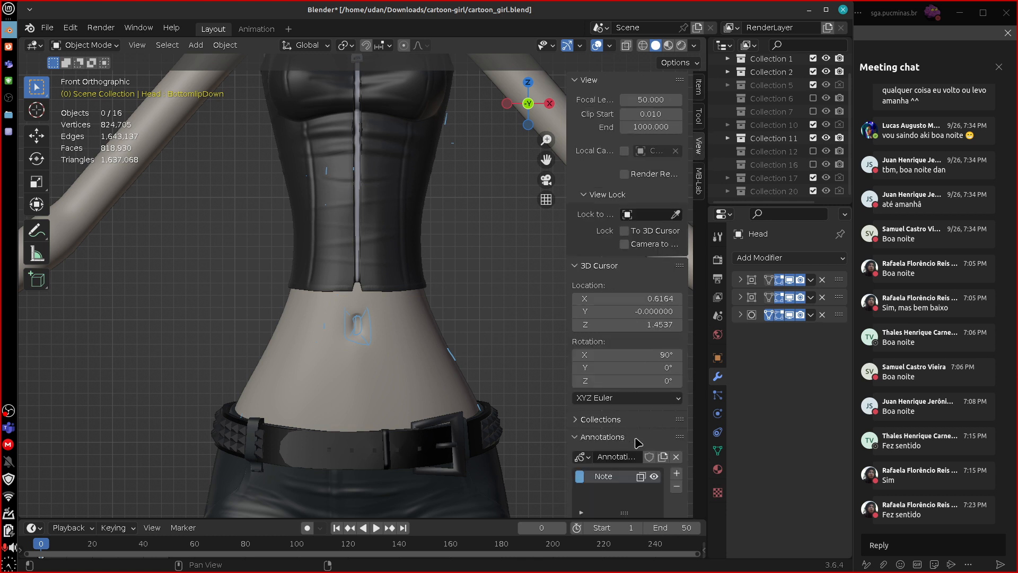
pyautogui.click(579, 475)
pyautogui.moveTo(644, 345); pyautogui.dragTo(568, 388)
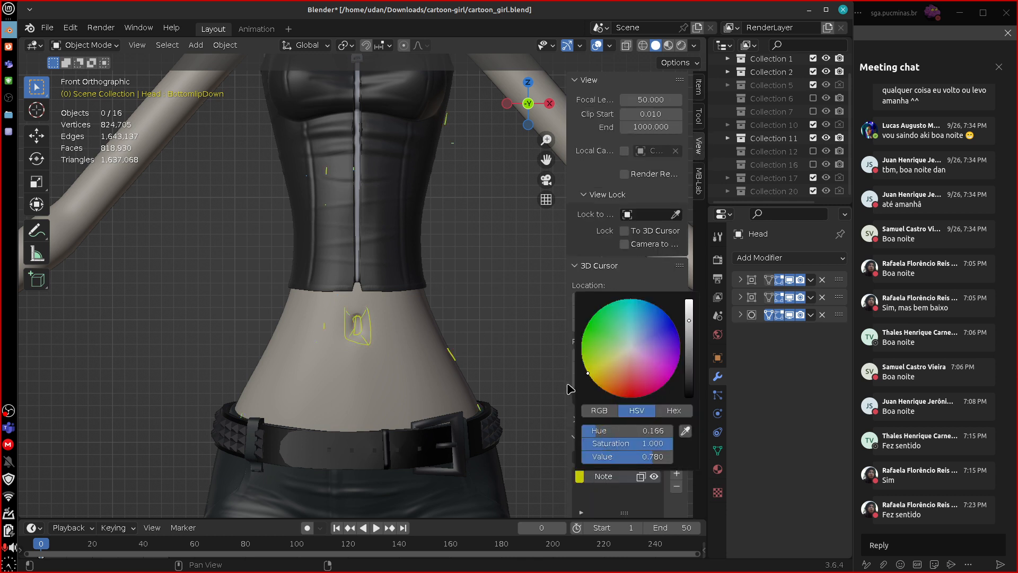
pyautogui.moveTo(689, 319); pyautogui.dragTo(694, 269)
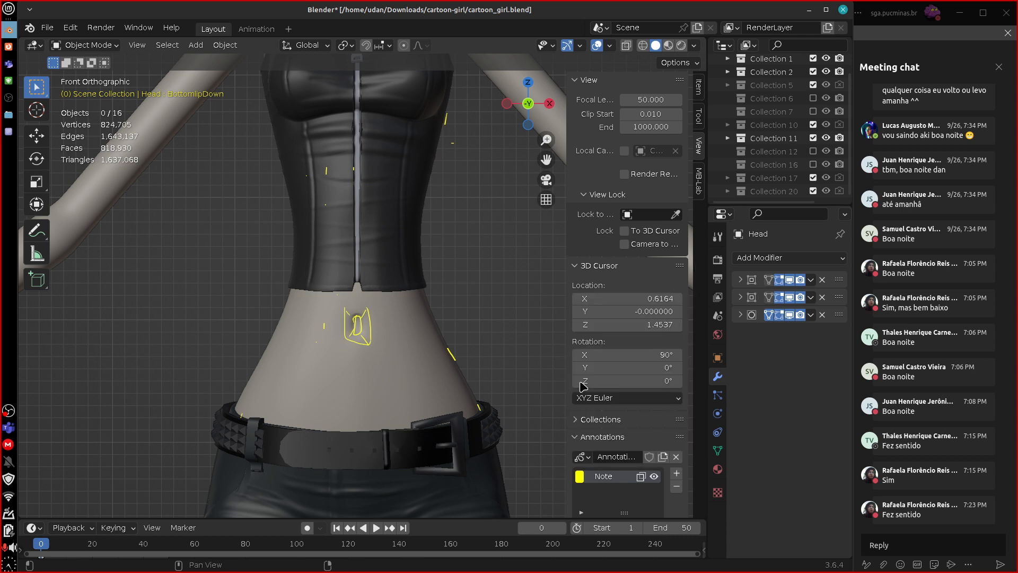
pyautogui.moveTo(566, 412); pyautogui.dragTo(669, 404)
# Erase the navel sketch, trace the waist contour on the girl's left side from the corset towards the hip, and erase that trace.
pyautogui.press('d')
pyautogui.moveTo(380, 331)
pyautogui.mouseDown(button='right')
pyautogui.moveTo(361, 349)
pyautogui.moveTo(340, 324)
pyautogui.mouseUp(button='right')
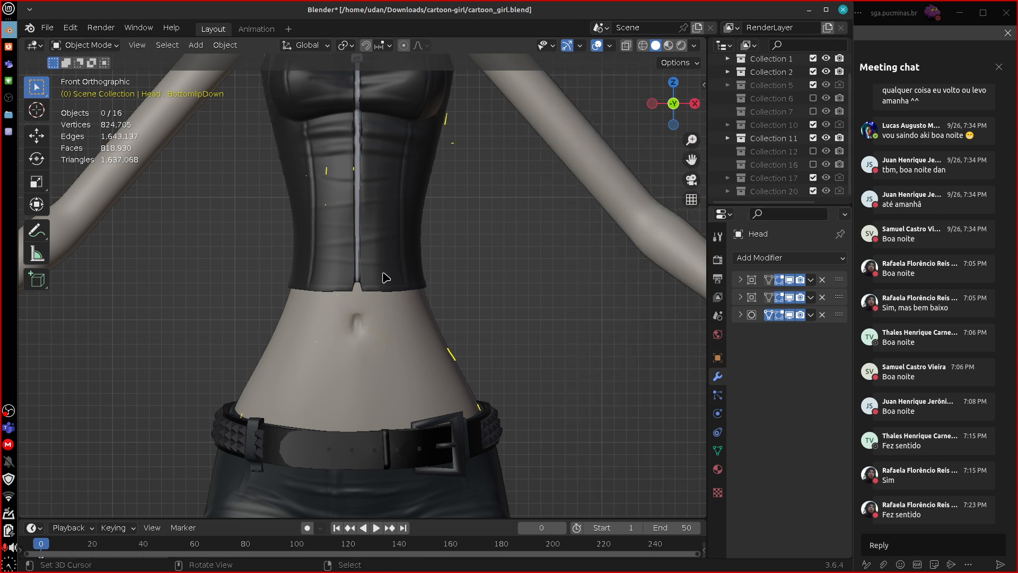
pyautogui.moveTo(424, 290); pyautogui.dragTo(434, 325)
pyautogui.moveTo(424, 299); pyautogui.dragTo(435, 344, button='right')
pyautogui.moveTo(419, 238)
pyautogui.mouseDown()
pyautogui.moveTo(450, 360)
pyautogui.moveTo(417, 233)
pyautogui.mouseUp()
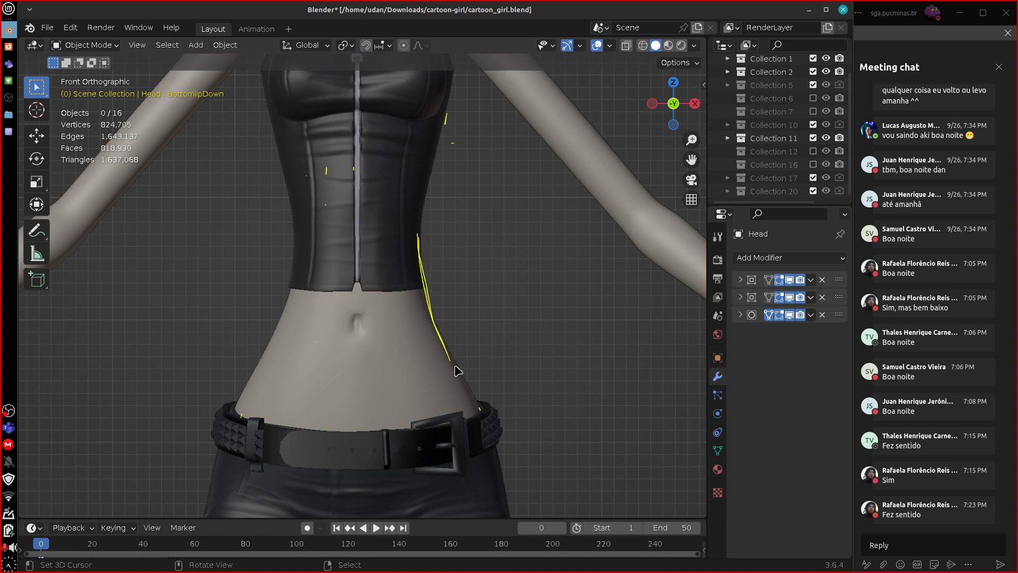
pyautogui.moveTo(451, 360); pyautogui.dragTo(447, 320, button='right')
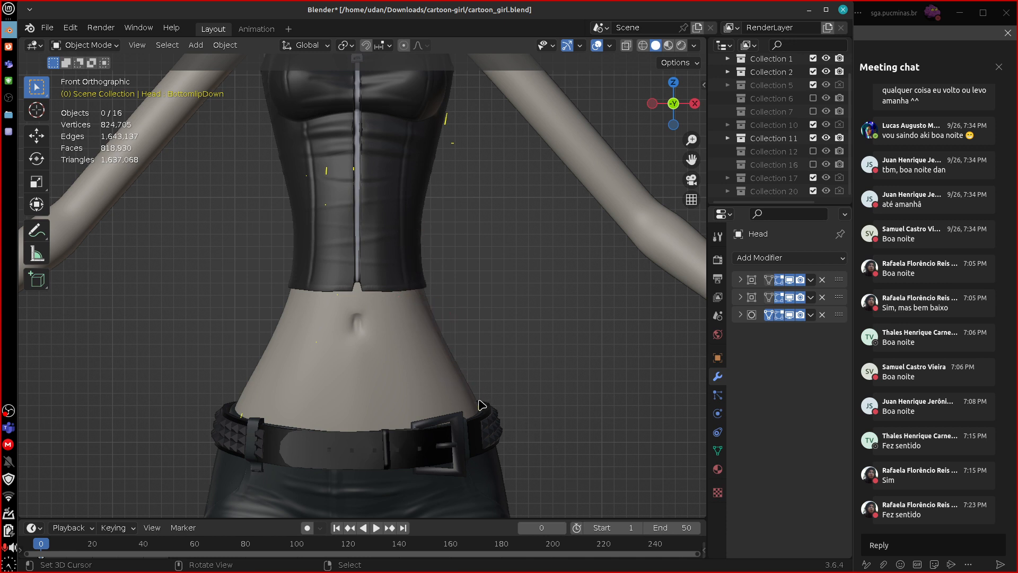
# Outline the protruding edges of the belt, the left boot's top and its uppermost buckle, with an arrow pointing at each.
pyautogui.moveTo(478, 401)
pyautogui.mouseDown()
pyautogui.moveTo(497, 407)
pyautogui.moveTo(503, 440)
pyautogui.mouseUp()
pyautogui.moveTo(493, 375); pyautogui.dragTo(491, 391)
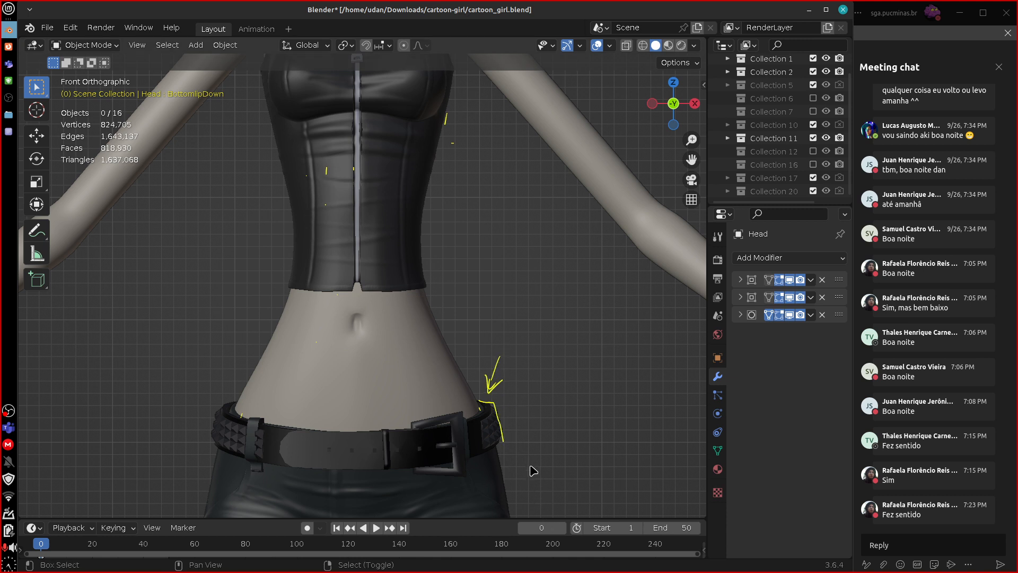
pyautogui.keyDown('shift'); pyautogui.scroll(-6, 551, 477); pyautogui.keyUp('shift')
pyautogui.keyDown('shift'); pyautogui.scroll(-10, 568, 375); pyautogui.keyUp('shift')
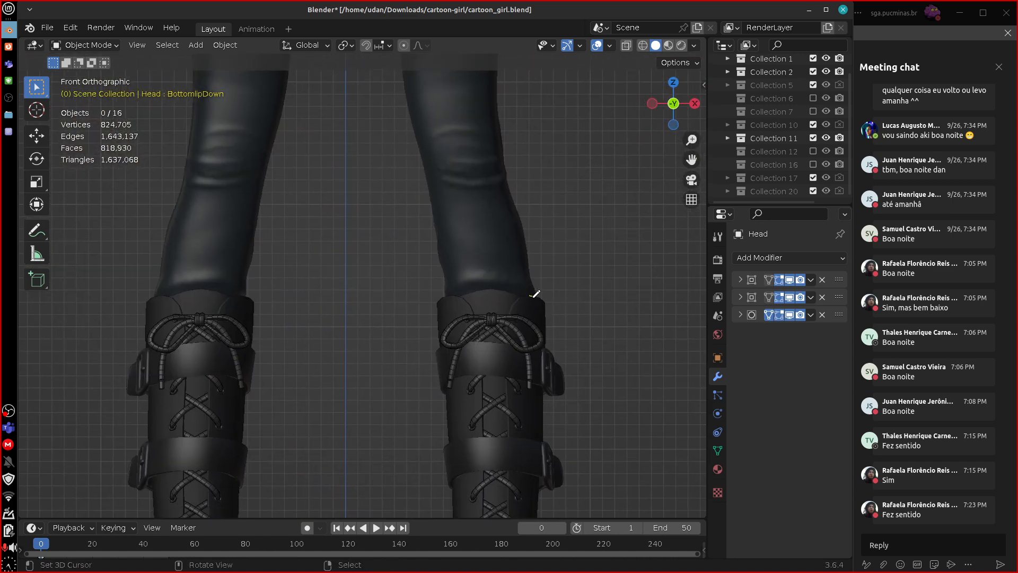
pyautogui.moveTo(551, 305); pyautogui.dragTo(542, 339)
pyautogui.moveTo(571, 242); pyautogui.dragTo(561, 260)
pyautogui.moveTo(569, 388); pyautogui.dragTo(539, 390)
pyautogui.moveTo(587, 343); pyautogui.dragTo(598, 356)
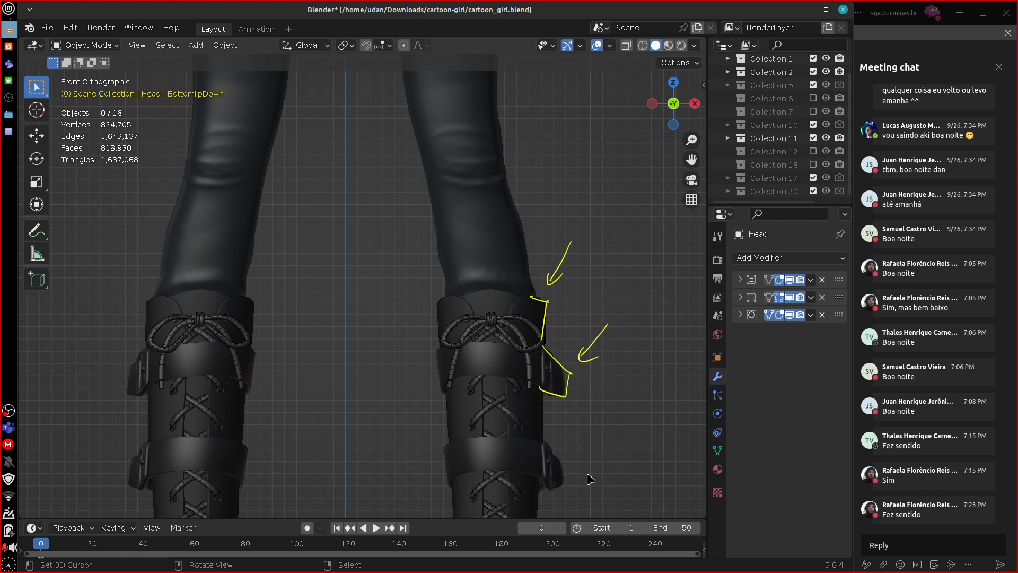
# Outline the second buckle on the girl's left boot and trace the boot's inner edge downwards as a simplified contour.
pyautogui.moveTo(540, 438)
pyautogui.mouseDown()
pyautogui.moveTo(566, 461)
pyautogui.moveTo(537, 495)
pyautogui.mouseUp()
pyautogui.moveTo(540, 438); pyautogui.dragTo(540, 381)
pyautogui.moveTo(439, 304); pyautogui.dragTo(441, 416)
pyautogui.moveTo(442, 360); pyautogui.dragTo(441, 400)
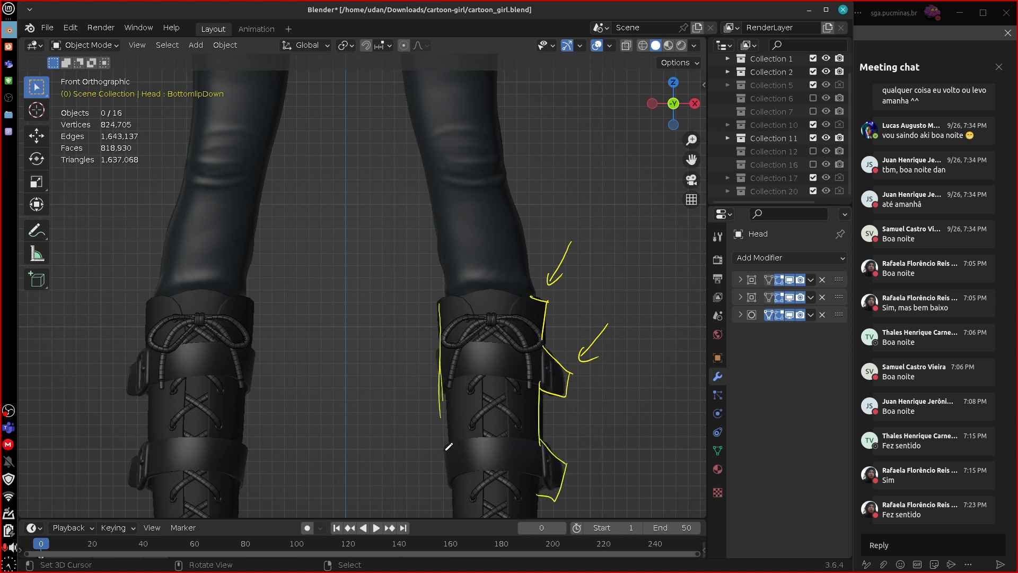
pyautogui.moveTo(446, 450)
pyautogui.mouseDown()
pyautogui.moveTo(452, 520)
pyautogui.moveTo(435, 418)
pyautogui.mouseUp()
pyautogui.moveTo(448, 508); pyautogui.dragTo(445, 310, button='right')
pyautogui.moveTo(440, 312); pyautogui.dragTo(442, 356)
pyautogui.moveTo(444, 391); pyautogui.dragTo(446, 406)
pyautogui.moveTo(446, 406); pyautogui.dragTo(442, 317, button='right')
pyautogui.moveTo(441, 306); pyautogui.dragTo(446, 476)
pyautogui.moveTo(444, 370); pyautogui.dragTo(450, 517)
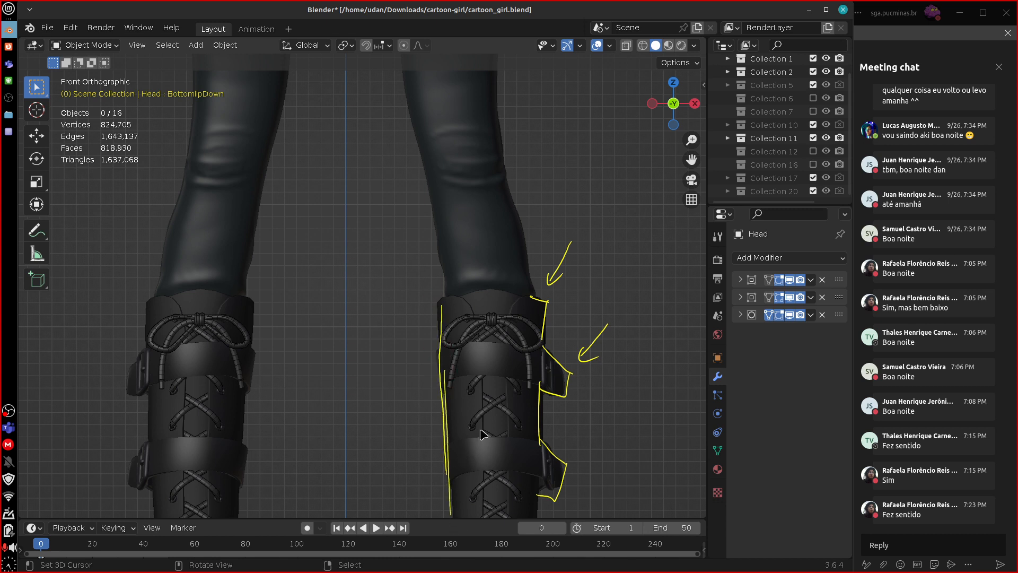
# Erase the outlines and arrows around the girl's left boot.
pyautogui.keyDown('shift'); pyautogui.moveTo(604, 461); pyautogui.dragTo(602, 332, button='middle'); pyautogui.keyUp('shift')
pyautogui.moveTo(551, 374)
pyautogui.mouseDown()
pyautogui.moveTo(535, 395)
pyautogui.moveTo(558, 419)
pyautogui.moveTo(530, 451)
pyautogui.moveTo(555, 244)
pyautogui.moveTo(535, 199)
pyautogui.moveTo(554, 153)
pyautogui.moveTo(610, 203)
pyautogui.mouseUp()
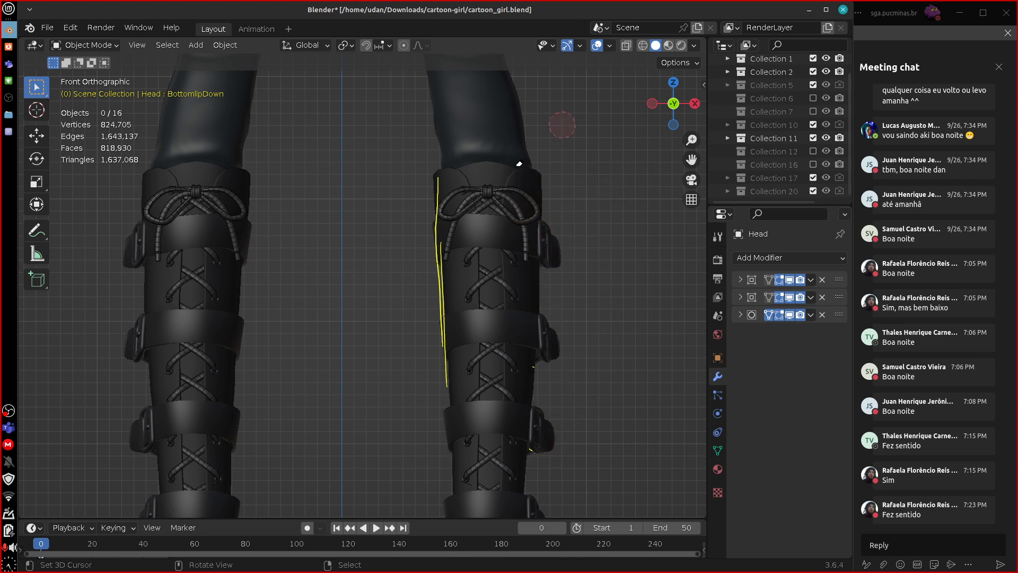
pyautogui.moveTo(519, 163)
pyautogui.keyDown('ctrl'); pyautogui.mouseDown()
pyautogui.moveTo(438, 222)
pyautogui.moveTo(427, 302)
pyautogui.moveTo(425, 268)
pyautogui.mouseUp(); pyautogui.keyUp('ctrl')
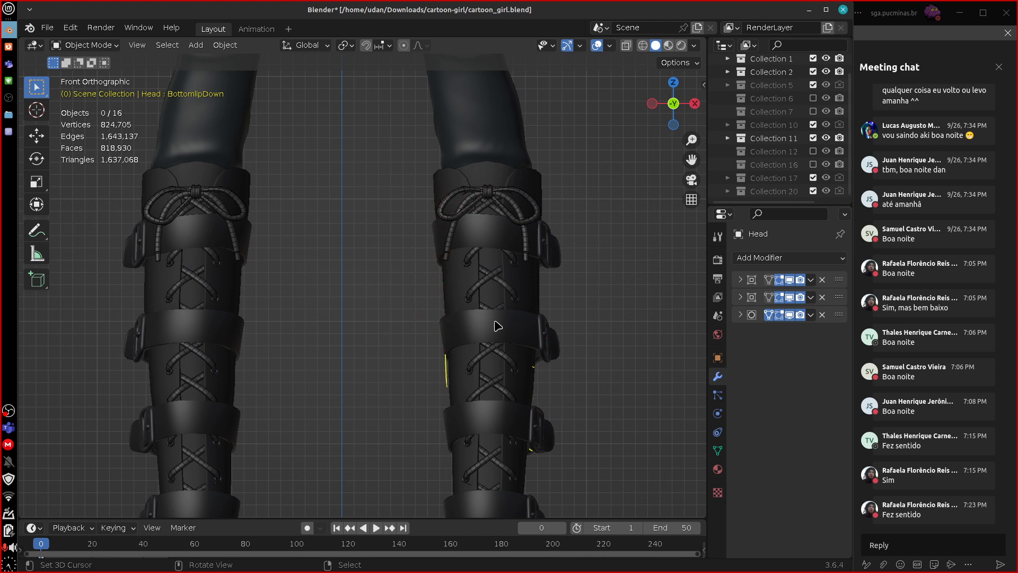
# Draw a contour over the girl's left shoulder from the collar and vertical topology lines down across the strap and upper chest.
pyautogui.keyDown('shift'); pyautogui.scroll(15, 551, 318); pyautogui.keyUp('shift')
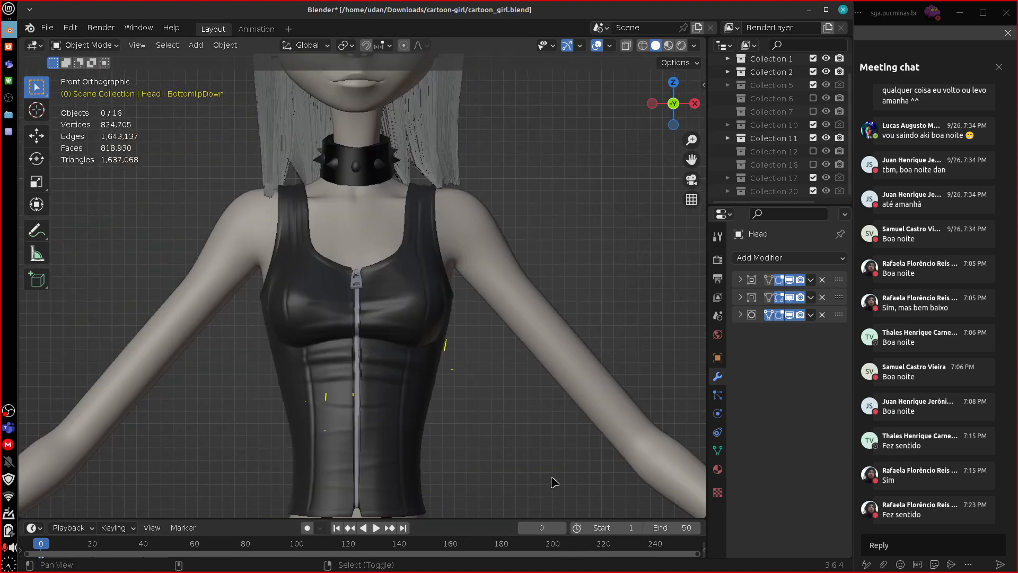
pyautogui.keyDown('shift'); pyautogui.scroll(5, 555, 481); pyautogui.keyUp('shift')
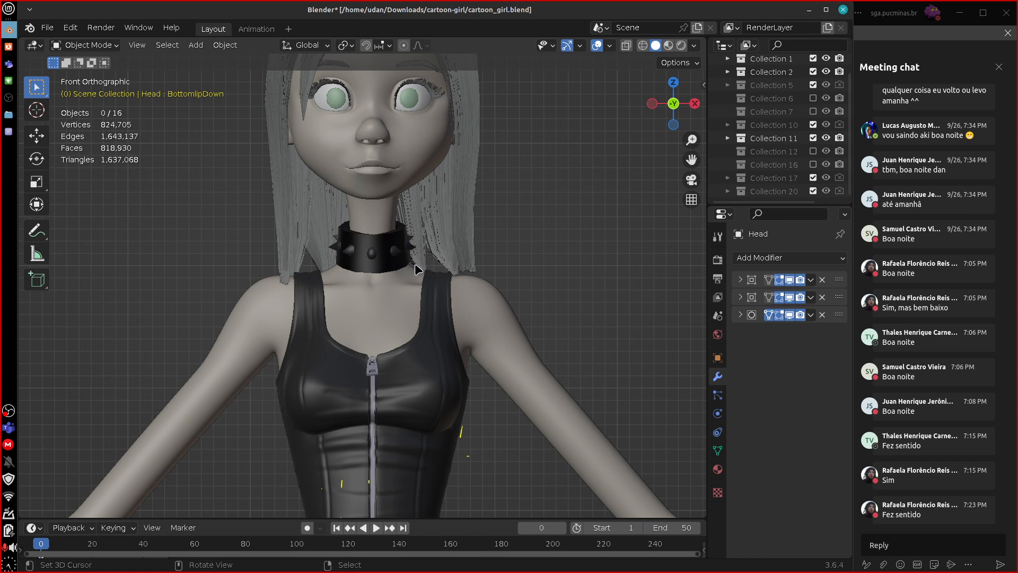
pyautogui.moveTo(447, 268); pyautogui.dragTo(495, 300)
pyautogui.moveTo(438, 271); pyautogui.dragTo(435, 369)
pyautogui.moveTo(434, 294); pyautogui.dragTo(434, 353)
pyautogui.moveTo(412, 265); pyautogui.dragTo(402, 329)
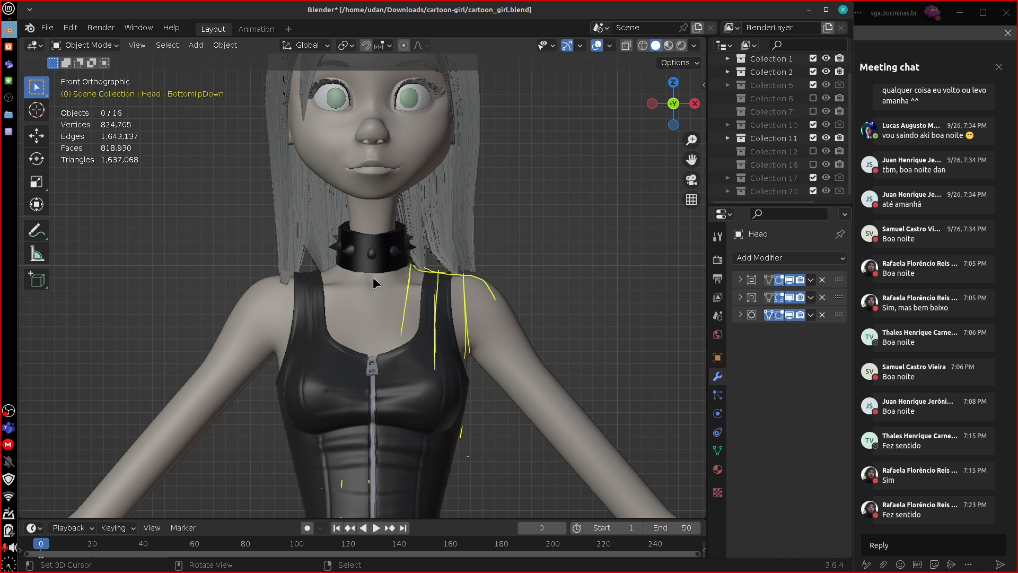
# Draw a centre line down the chest, a curve under the collar and two cross lines running out to the shoulder.
pyautogui.moveTo(373, 277); pyautogui.dragTo(373, 356)
pyautogui.moveTo(371, 274); pyautogui.dragTo(335, 265)
pyautogui.moveTo(382, 301); pyautogui.dragTo(463, 295)
pyautogui.moveTo(441, 324); pyautogui.dragTo(465, 321)
pyautogui.moveTo(469, 321); pyautogui.dragTo(494, 294)
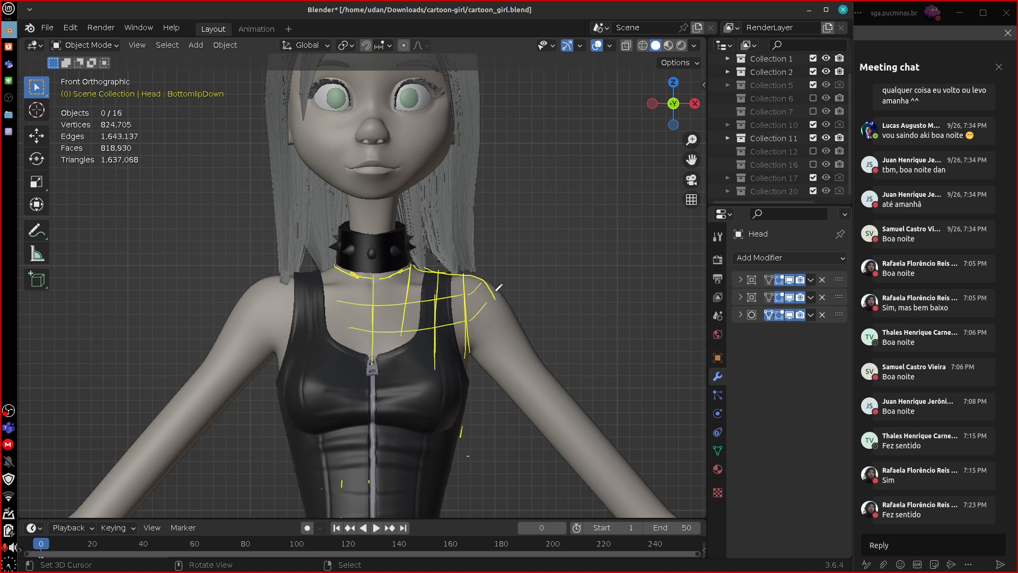
# Draw topology lines from the girl's left shoulder and armpit down the upper arm, crossed by several lines to form a grid.
pyautogui.moveTo(466, 327); pyautogui.dragTo(467, 360)
pyautogui.moveTo(465, 324); pyautogui.dragTo(595, 453)
pyautogui.moveTo(503, 307); pyautogui.dragTo(578, 418)
pyautogui.moveTo(486, 366)
pyautogui.mouseDown()
pyautogui.moveTo(521, 322)
pyautogui.moveTo(549, 453)
pyautogui.moveTo(513, 310)
pyautogui.mouseUp()
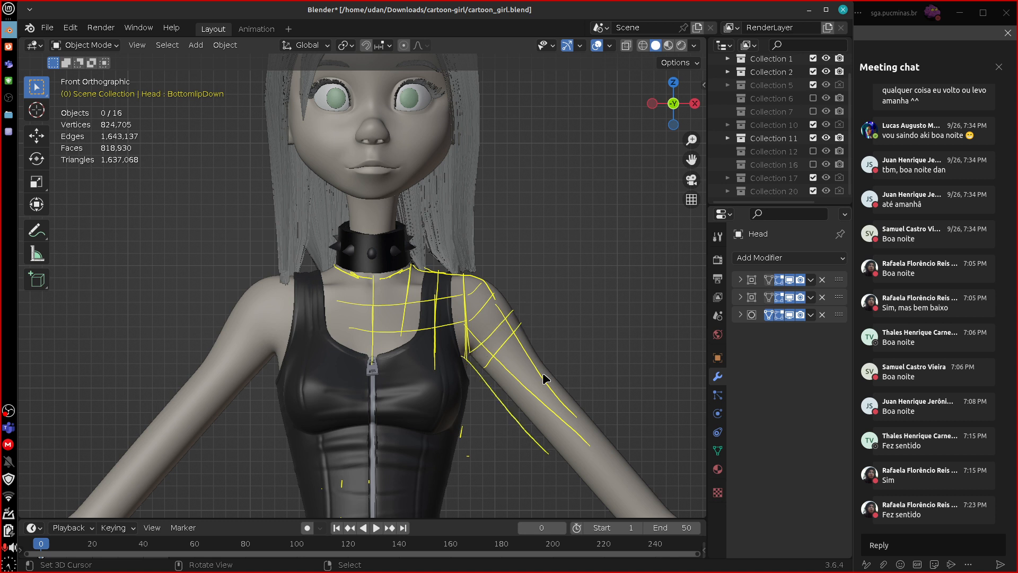
pyautogui.moveTo(493, 386); pyautogui.dragTo(536, 349)
pyautogui.moveTo(518, 430); pyautogui.dragTo(569, 387)
pyautogui.moveTo(534, 457); pyautogui.dragTo(589, 418)
# Draw topology lines along both sides of the neck and erase the chest, shoulder and arm grid.
pyautogui.moveTo(353, 231); pyautogui.dragTo(348, 196)
pyautogui.moveTo(397, 227)
pyautogui.mouseDown()
pyautogui.moveTo(395, 197)
pyautogui.moveTo(404, 262)
pyautogui.mouseUp()
pyautogui.moveTo(400, 234)
pyautogui.mouseDown(button='right')
pyautogui.moveTo(391, 320)
pyautogui.moveTo(343, 307)
pyautogui.moveTo(459, 307)
pyautogui.moveTo(568, 356)
pyautogui.moveTo(528, 397)
pyautogui.mouseUp(button='right')
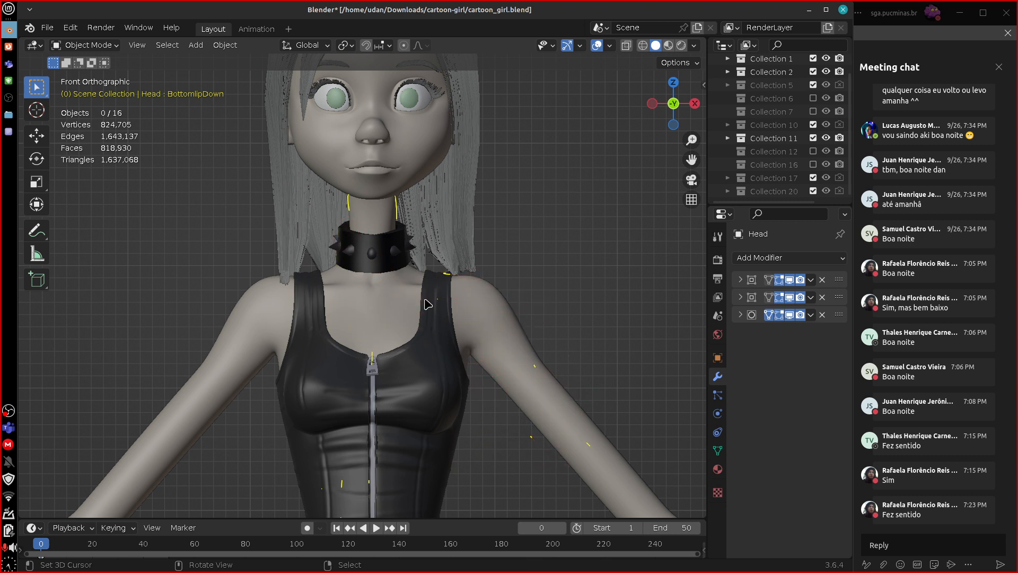
# Select the Belt object at the studded wristband and enable its Subdivision modifier in the viewport.
pyautogui.press('KP_3')
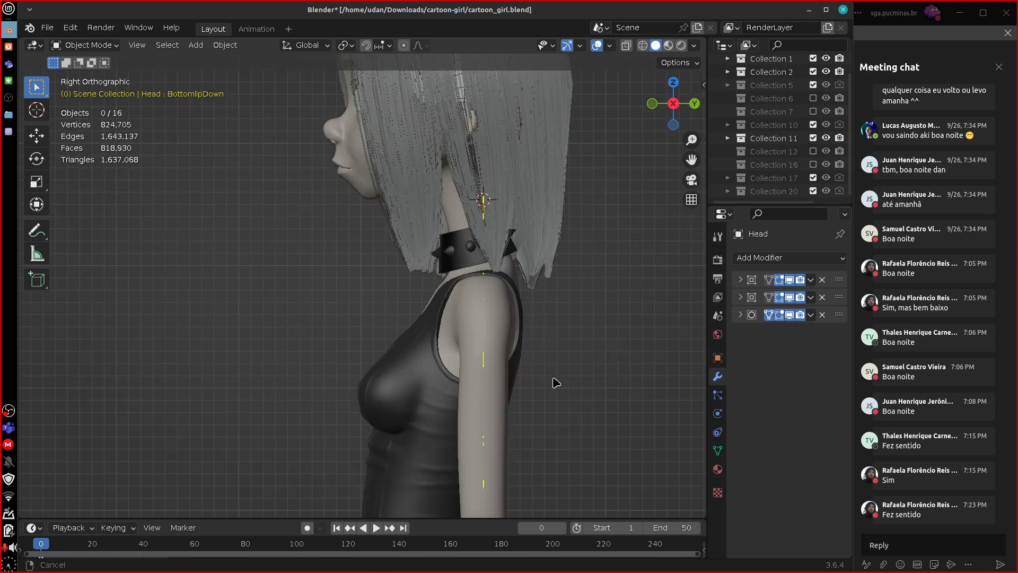
pyautogui.keyDown('shift'); pyautogui.moveTo(552, 337); pyautogui.dragTo(551, 458, button='middle'); pyautogui.keyUp('shift')
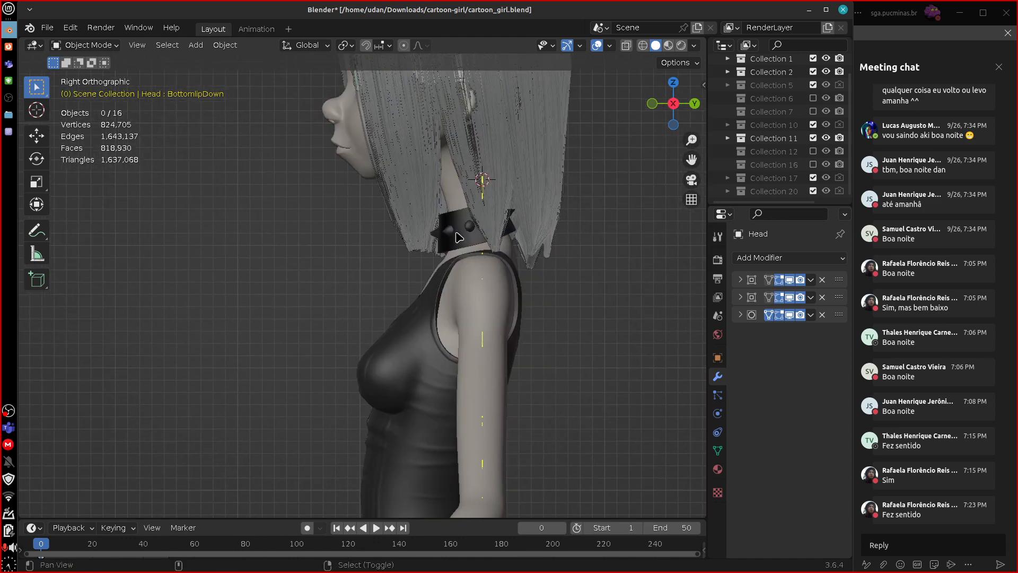
pyautogui.keyDown('shift'); pyautogui.moveTo(547, 391); pyautogui.dragTo(569, 175, button='middle'); pyautogui.keyUp('shift')
pyautogui.keyDown('shift'); pyautogui.moveTo(563, 420); pyautogui.dragTo(560, 339, button='middle'); pyautogui.keyUp('shift')
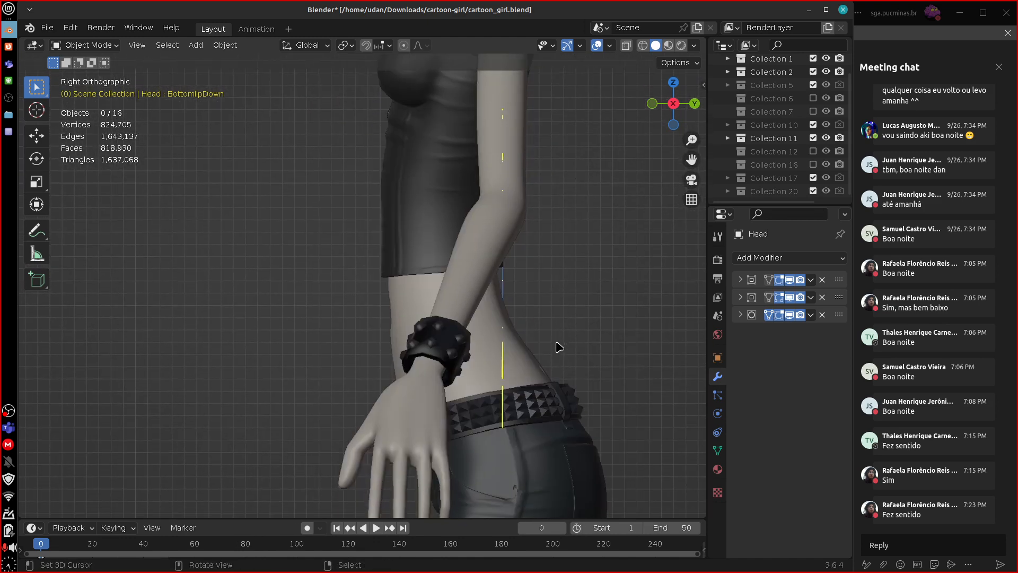
pyautogui.press('KP_1')
pyautogui.keyDown('shift'); pyautogui.moveTo(638, 413); pyautogui.dragTo(426, 478, button='middle'); pyautogui.keyUp('shift')
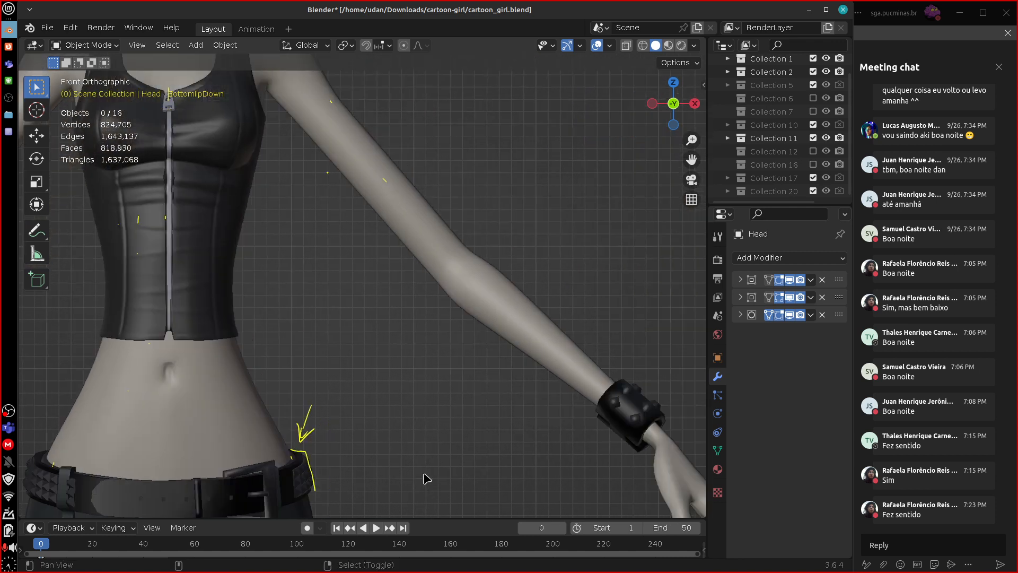
pyautogui.keyDown('shift'); pyautogui.moveTo(652, 324); pyautogui.dragTo(589, 312, button='middle'); pyautogui.keyUp('shift')
pyautogui.click(585, 402)
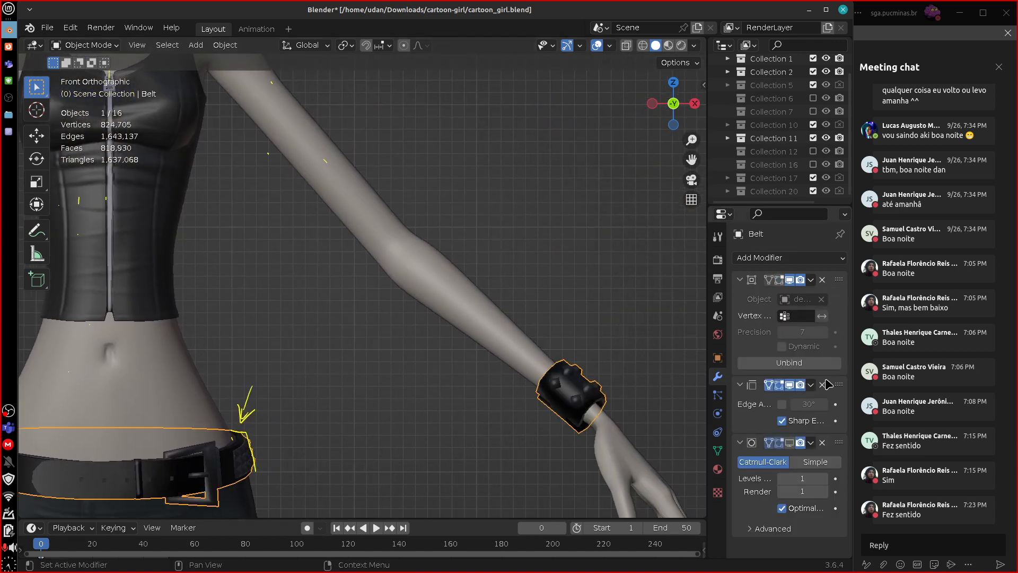
pyautogui.click(793, 443)
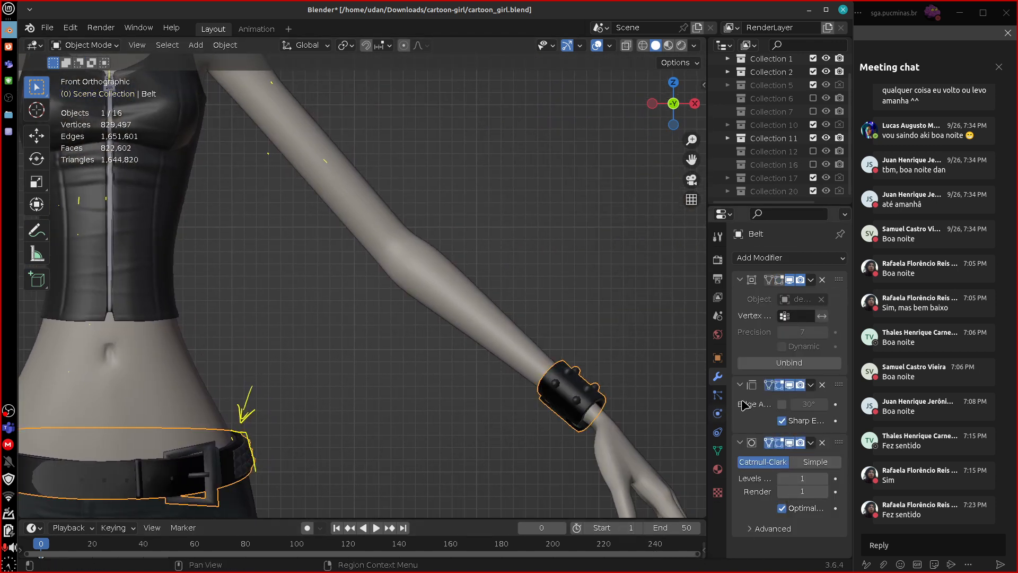
# Trace the face profile in the right side view from the nose over the lips to the chin and jaw.
pyautogui.keyDown('shift'); pyautogui.moveTo(645, 402); pyautogui.dragTo(583, 293, button='middle'); pyautogui.keyUp('shift')
pyautogui.press('KP_3')
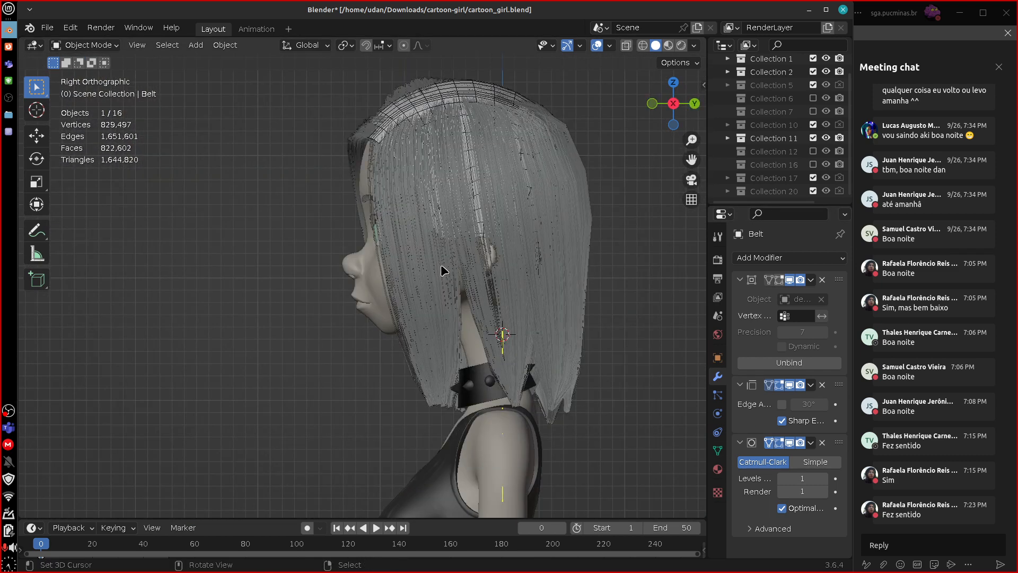
pyautogui.scroll(5, 424, 284)
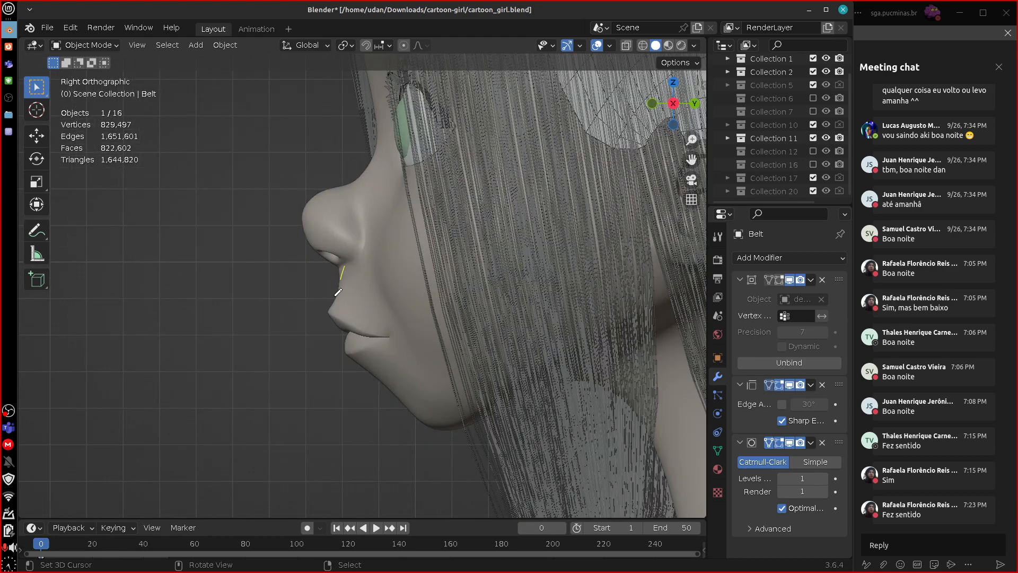
pyautogui.moveTo(338, 291); pyautogui.dragTo(386, 378)
pyautogui.moveTo(420, 410)
pyautogui.mouseDown()
pyautogui.moveTo(429, 426)
pyautogui.moveTo(465, 423)
pyautogui.mouseUp()
pyautogui.moveTo(323, 204)
pyautogui.keyDown('ctrl'); pyautogui.mouseDown()
pyautogui.moveTo(342, 334)
pyautogui.moveTo(407, 395)
pyautogui.mouseUp(); pyautogui.keyUp('ctrl')
pyautogui.keyDown('ctrl'); pyautogui.moveTo(435, 434); pyautogui.dragTo(480, 418); pyautogui.keyUp('ctrl')
# Draw three vertical topology lines between the nose bridge and the inner corner of the girl's left eye.
pyautogui.moveTo(494, 294); pyautogui.dragTo(515, 338, button='middle')
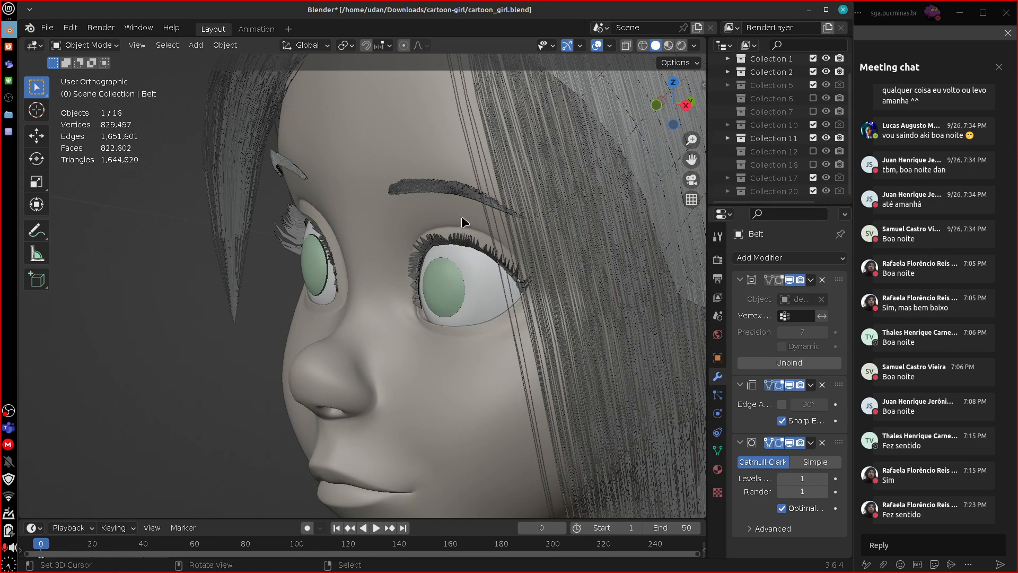
pyautogui.moveTo(454, 219); pyautogui.dragTo(523, 188, button='middle')
pyautogui.moveTo(513, 192)
pyautogui.mouseDown(button='middle')
pyautogui.moveTo(511, 208)
pyautogui.moveTo(503, 192)
pyautogui.mouseUp(button='middle')
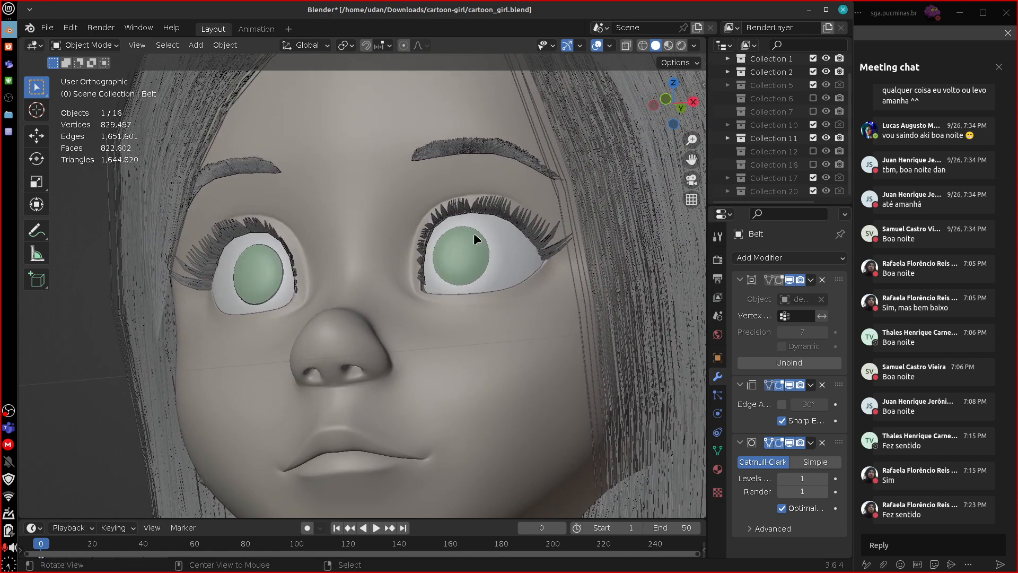
pyautogui.keyDown('alt'); pyautogui.moveTo(473, 234); pyautogui.dragTo(402, 290); pyautogui.keyUp('alt')
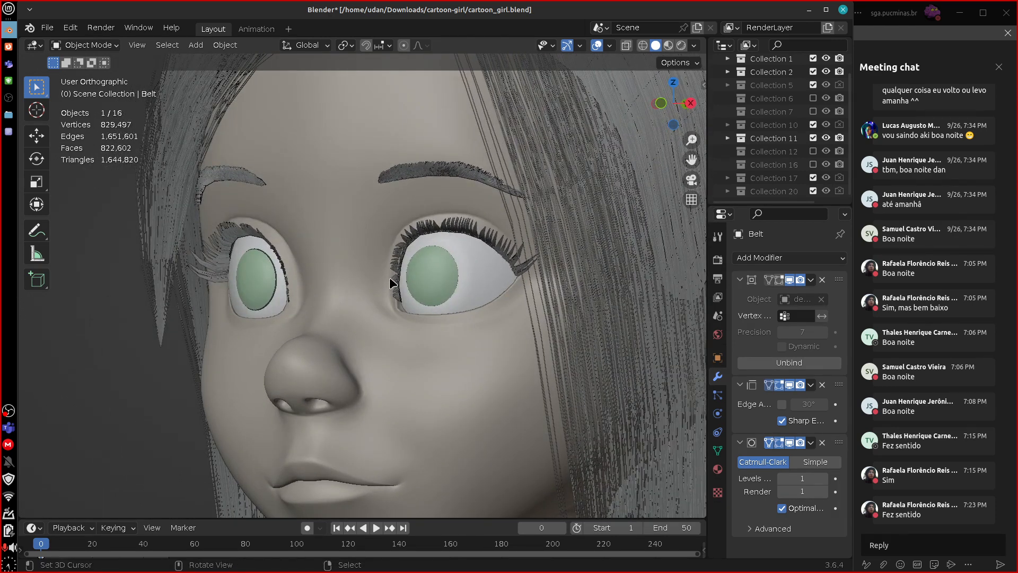
pyautogui.click(396, 281)
pyautogui.moveTo(391, 286)
pyautogui.mouseDown()
pyautogui.moveTo(377, 276)
pyautogui.moveTo(379, 288)
pyautogui.mouseUp()
pyautogui.moveTo(391, 274); pyautogui.dragTo(394, 279, button='right')
pyautogui.moveTo(381, 256); pyautogui.dragTo(379, 309, button='right')
pyautogui.moveTo(371, 225); pyautogui.dragTo(374, 374)
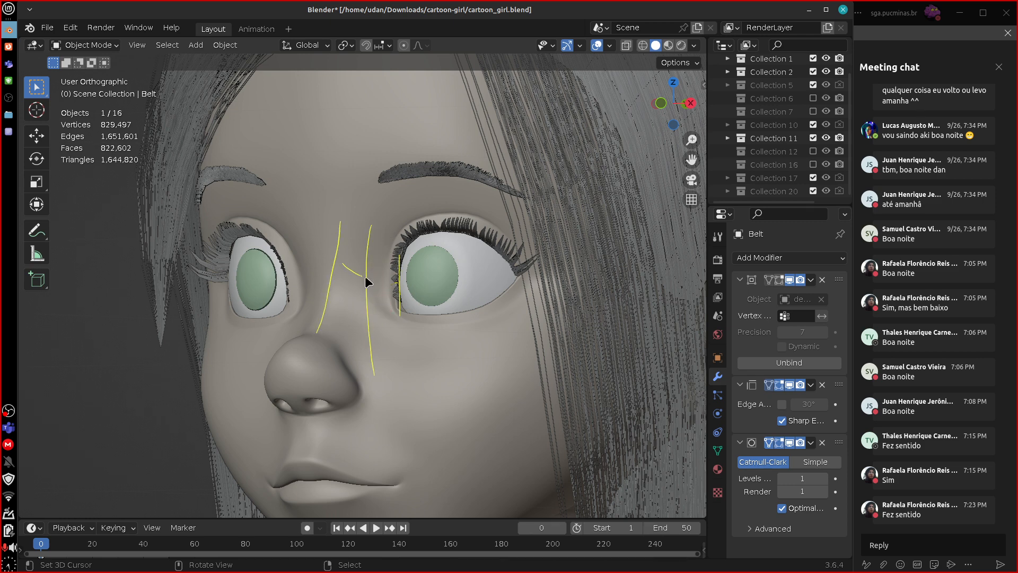
# Connect the vertical lines with cross strokes and draw a ring of topology loops with radial lines around the girl's left eye.
pyautogui.moveTo(405, 249)
pyautogui.mouseDown()
pyautogui.moveTo(432, 229)
pyautogui.moveTo(379, 233)
pyautogui.moveTo(341, 222)
pyautogui.mouseUp()
pyautogui.moveTo(332, 296); pyautogui.dragTo(367, 307)
pyautogui.moveTo(473, 362); pyautogui.dragTo(473, 313)
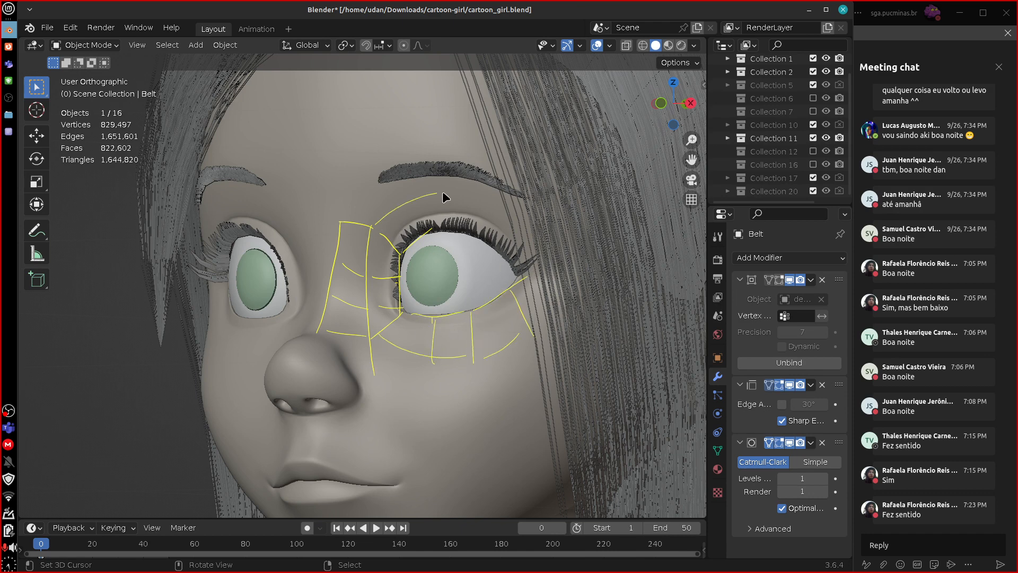
pyautogui.moveTo(468, 227); pyautogui.dragTo(484, 186)
pyautogui.moveTo(523, 228); pyautogui.dragTo(508, 259)
pyautogui.moveTo(447, 189); pyautogui.dragTo(484, 194)
pyautogui.moveTo(527, 273); pyautogui.dragTo(553, 264)
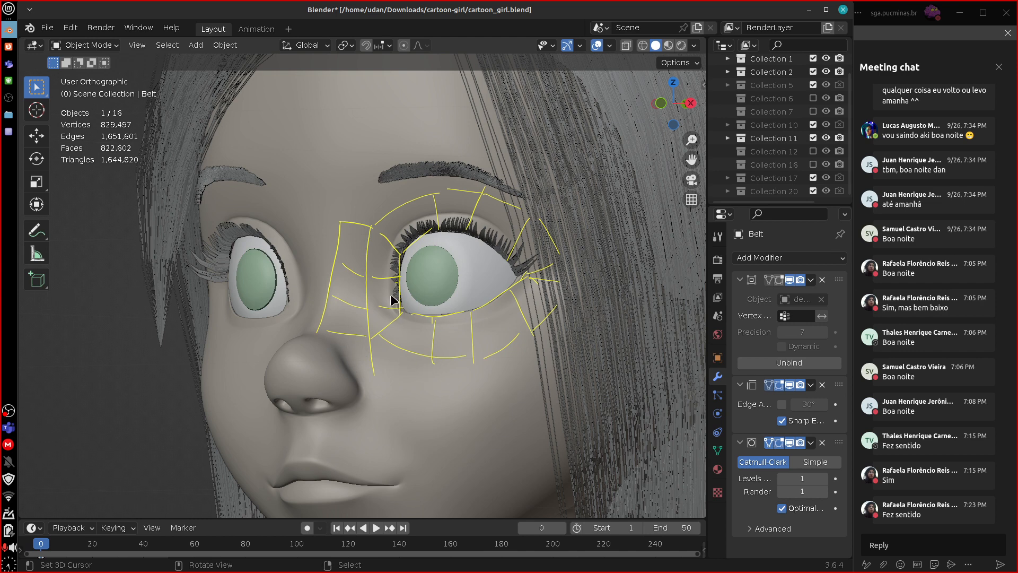
# Erase the topology annotation lines around the girl's left eye and nose bridge.
pyautogui.moveTo(399, 243); pyautogui.dragTo(393, 291)
pyautogui.moveTo(398, 208)
pyautogui.keyDown('ctrl'); pyautogui.mouseDown()
pyautogui.moveTo(341, 227)
pyautogui.moveTo(364, 311)
pyautogui.moveTo(413, 329)
pyautogui.moveTo(514, 311)
pyautogui.moveTo(586, 274)
pyautogui.mouseUp(); pyautogui.keyUp('ctrl')
pyautogui.keyDown('ctrl'); pyautogui.moveTo(552, 216); pyautogui.dragTo(416, 186); pyautogui.keyUp('ctrl')
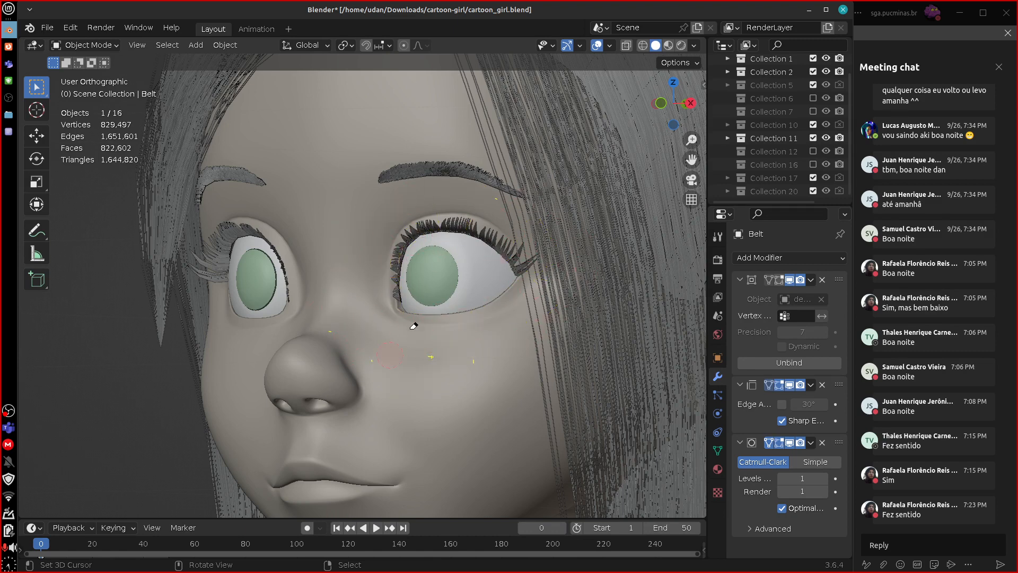
# Show the full character in front view with MatCap viewport lighting and Single color, leaving all objects deselected.
pyautogui.scroll(-5, 568, 388)
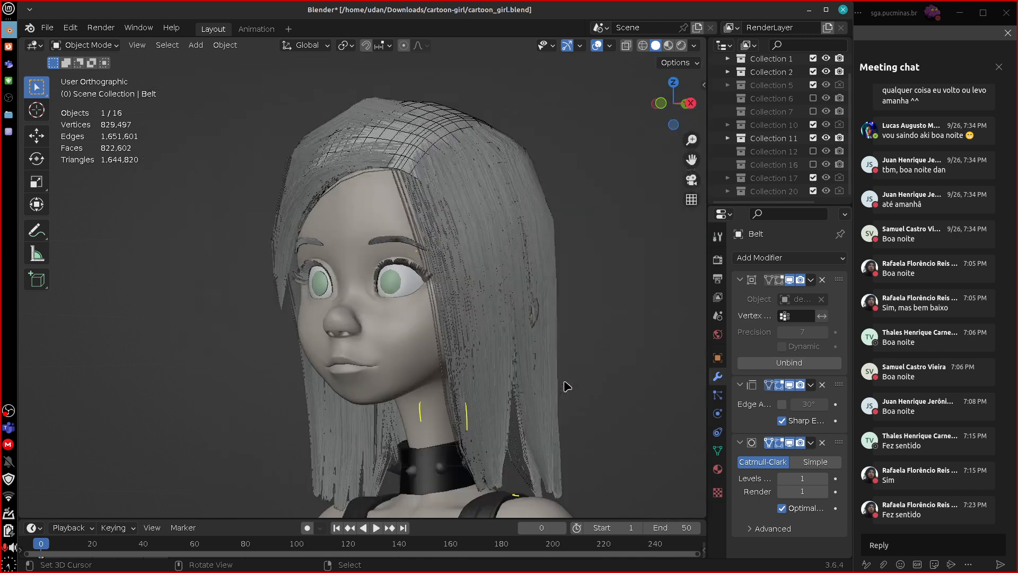
pyautogui.press('KP_1')
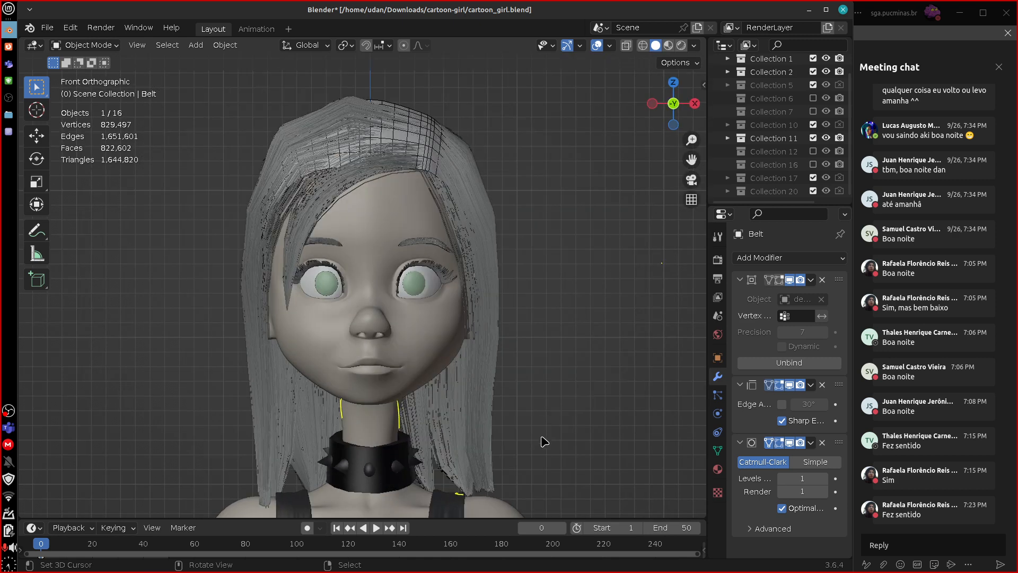
pyautogui.keyDown('shift'); pyautogui.moveTo(547, 466); pyautogui.dragTo(519, 252); pyautogui.keyUp('shift')
pyautogui.keyDown('shift'); pyautogui.moveTo(554, 507); pyautogui.dragTo(568, 322); pyautogui.keyUp('shift')
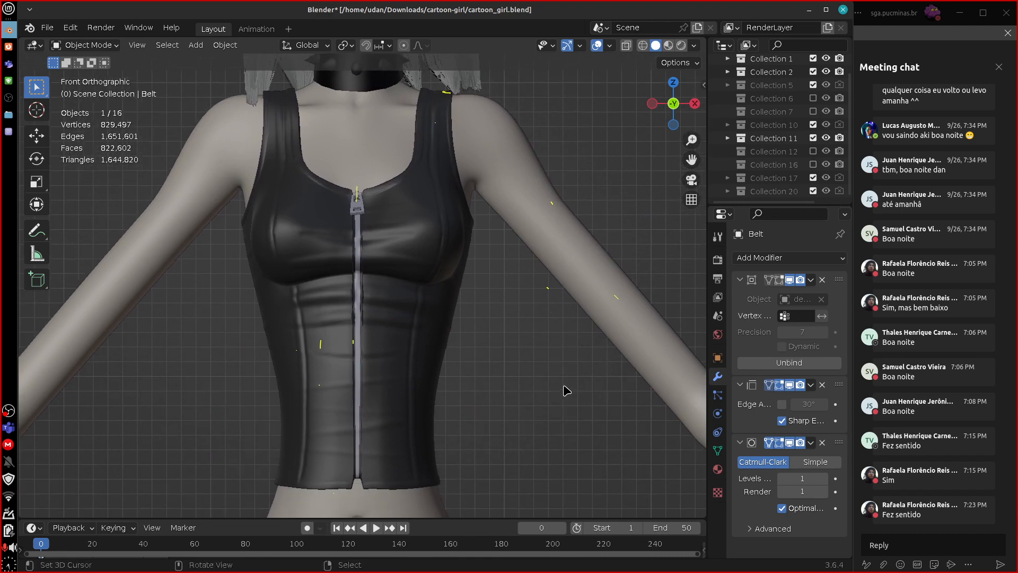
pyautogui.scroll(-5, 565, 393)
pyautogui.scroll(-2, 563, 396)
pyautogui.press('a')
pyautogui.press('a')
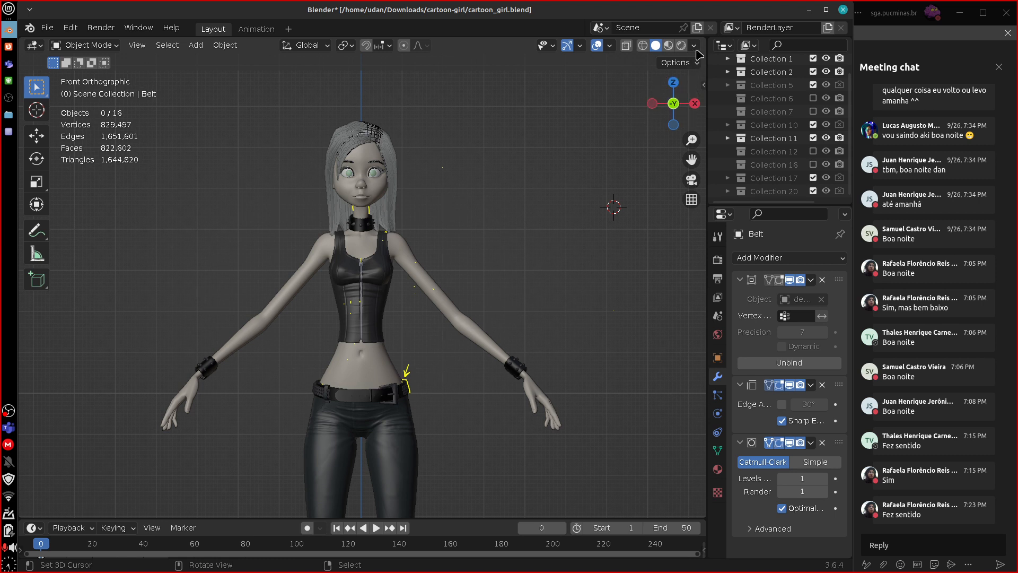
pyautogui.press('a')
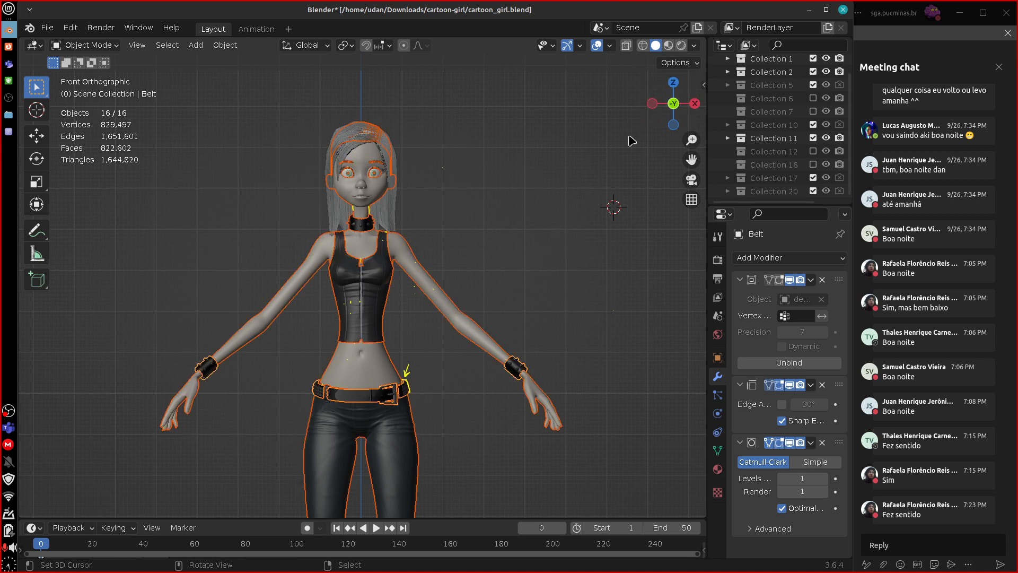
pyautogui.click(694, 45)
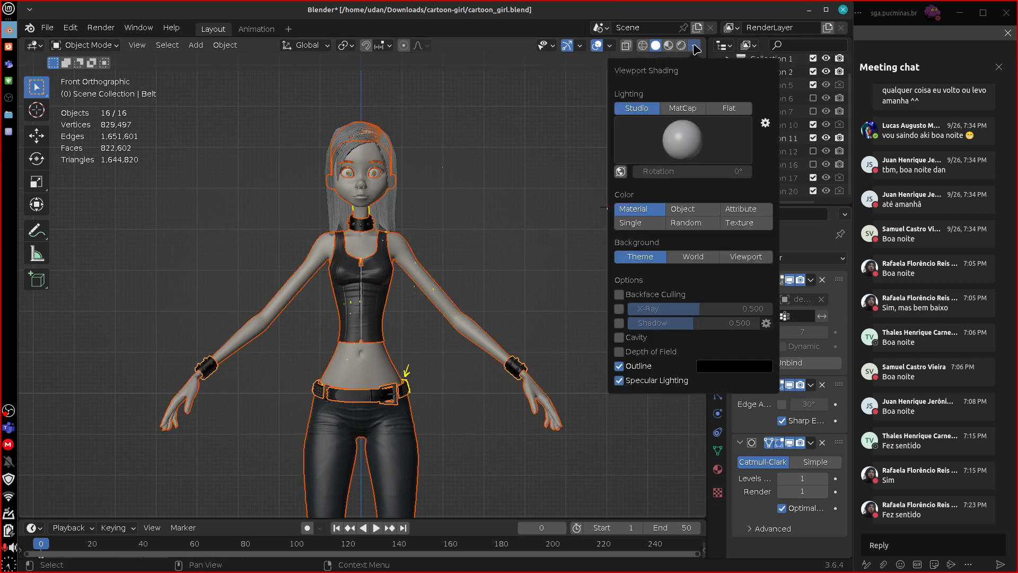
pyautogui.click(684, 110)
pyautogui.click(651, 211)
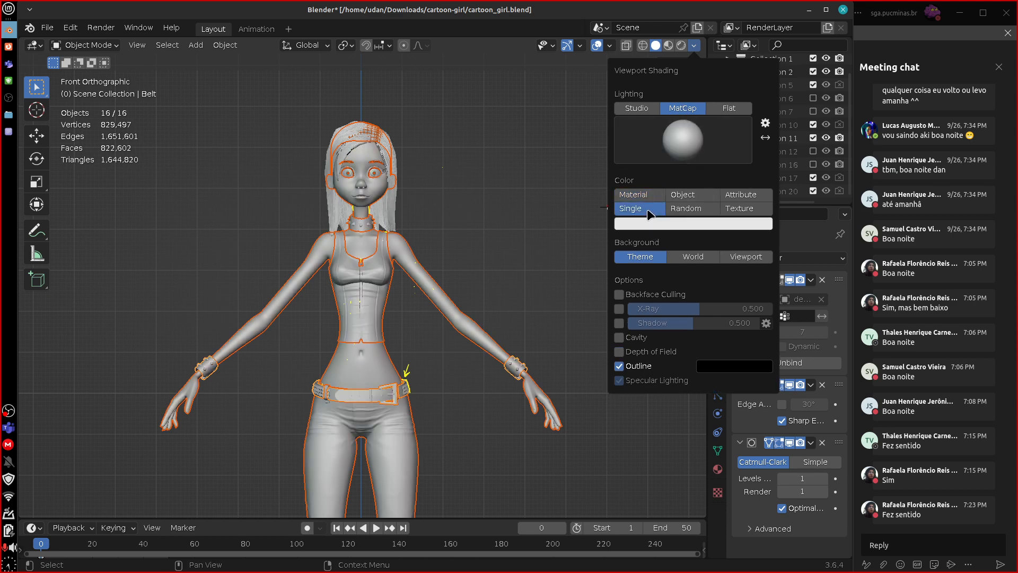
pyautogui.click(489, 279)
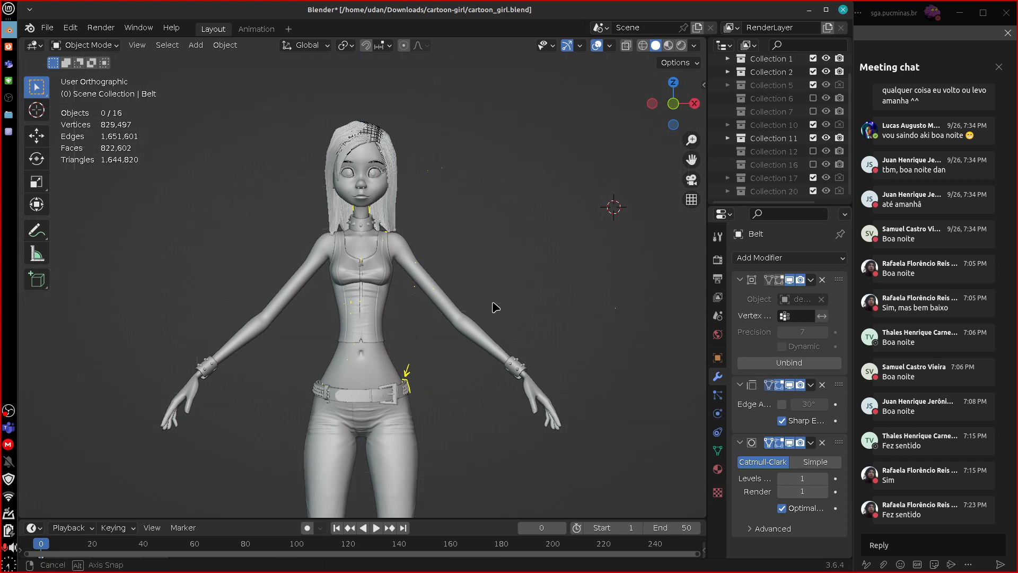
# Change the viewport shading to Flat lighting and disable Outline to show the character as a plain silhouette in front view.
pyautogui.moveTo(493, 307)
pyautogui.mouseDown(button='middle')
pyautogui.moveTo(505, 268)
pyautogui.moveTo(588, 265)
pyautogui.moveTo(490, 306)
pyautogui.mouseUp(button='middle')
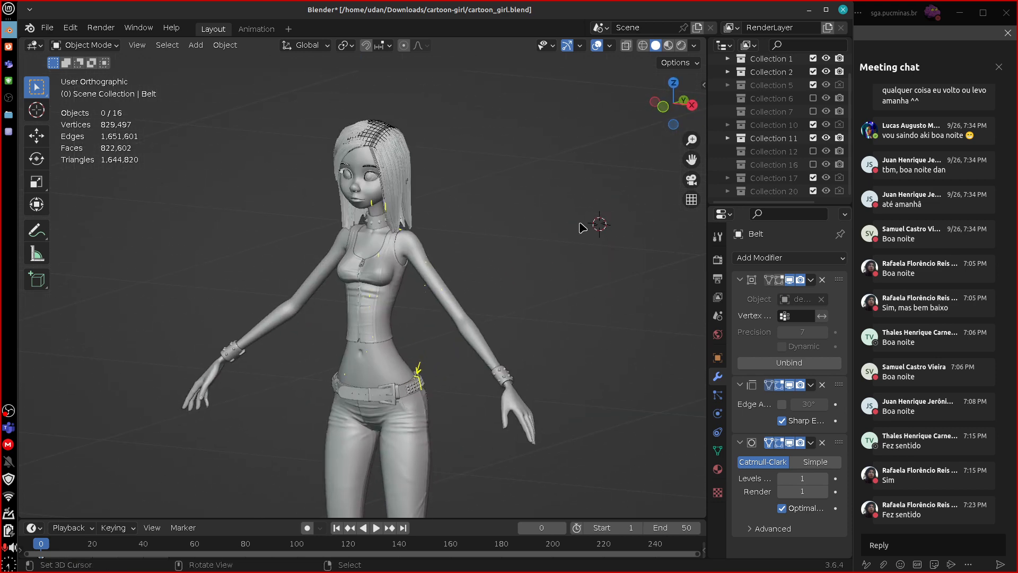
pyautogui.click(694, 46)
pyautogui.click(736, 109)
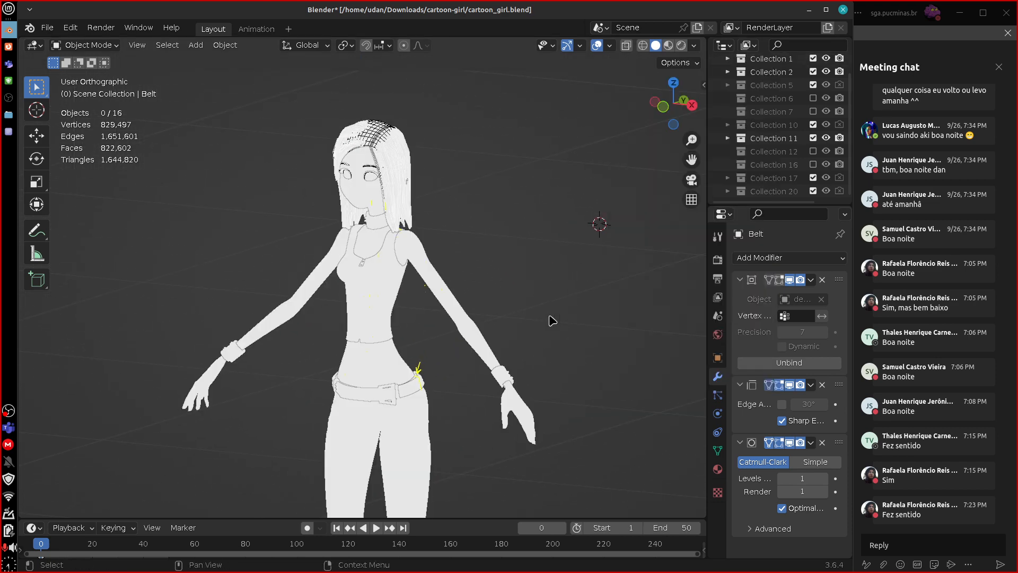
pyautogui.press('KP_1')
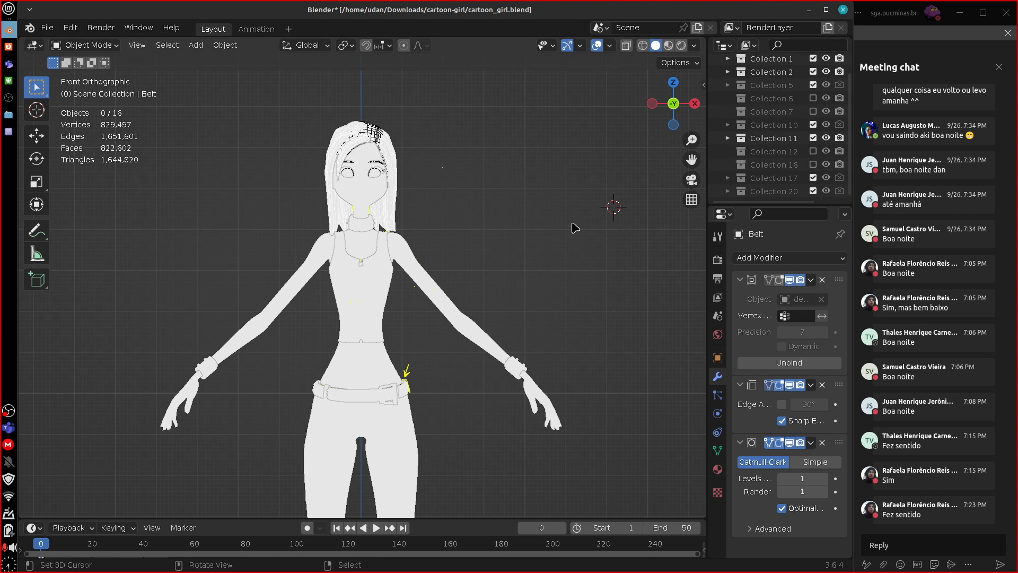
pyautogui.click(695, 46)
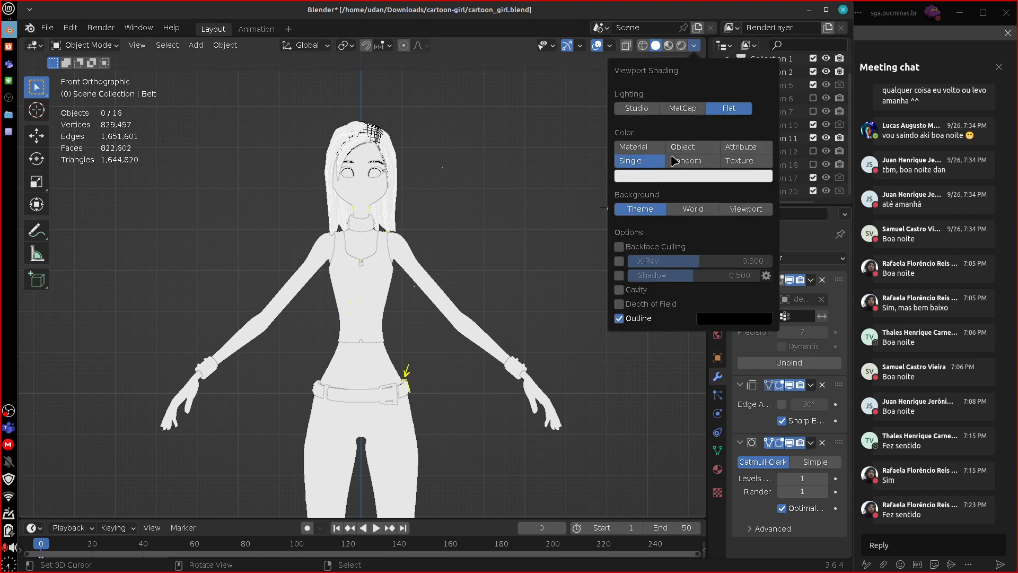
pyautogui.click(619, 318)
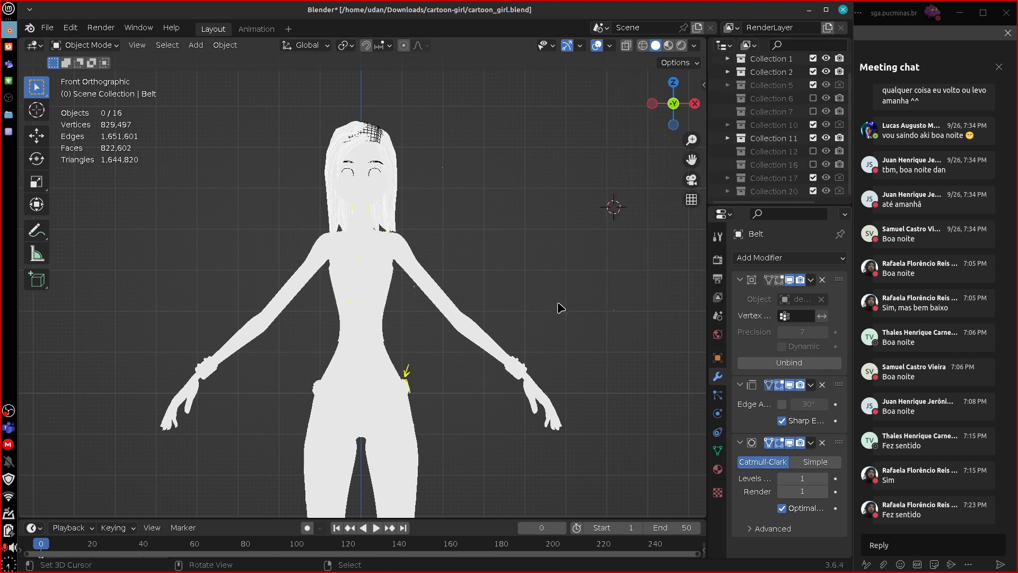
# Erase the yellow arrow annotation beside the belt at the girl's left hip.
pyautogui.press('d')
pyautogui.moveTo(414, 374); pyautogui.dragTo(438, 361, button='right')
pyautogui.keyDown('shift'); pyautogui.moveTo(564, 460); pyautogui.dragTo(579, 270, button='middle'); pyautogui.keyUp('shift')
pyautogui.keyDown('shift'); pyautogui.moveTo(579, 403); pyautogui.dragTo(575, 381, button='middle'); pyautogui.keyUp('shift')
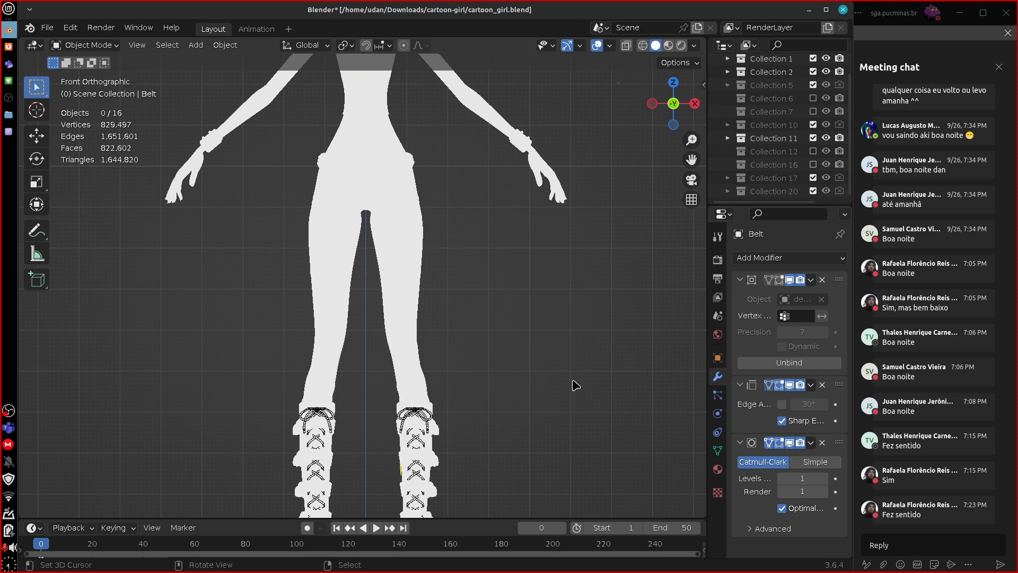
# Turn off the Wireframe viewport display for the Boots_laces and hair objects.
pyautogui.click(433, 422)
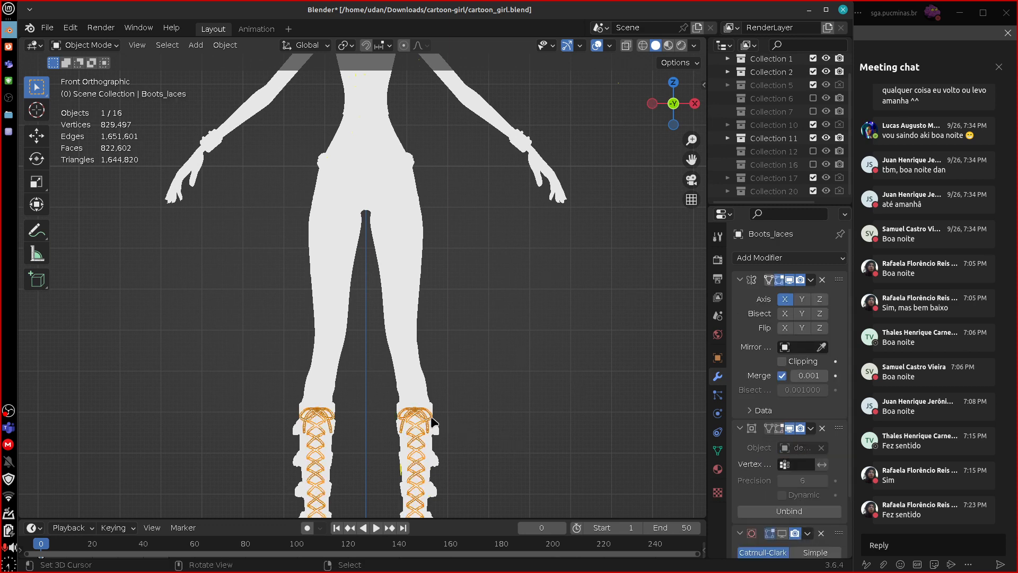
pyautogui.click(718, 357)
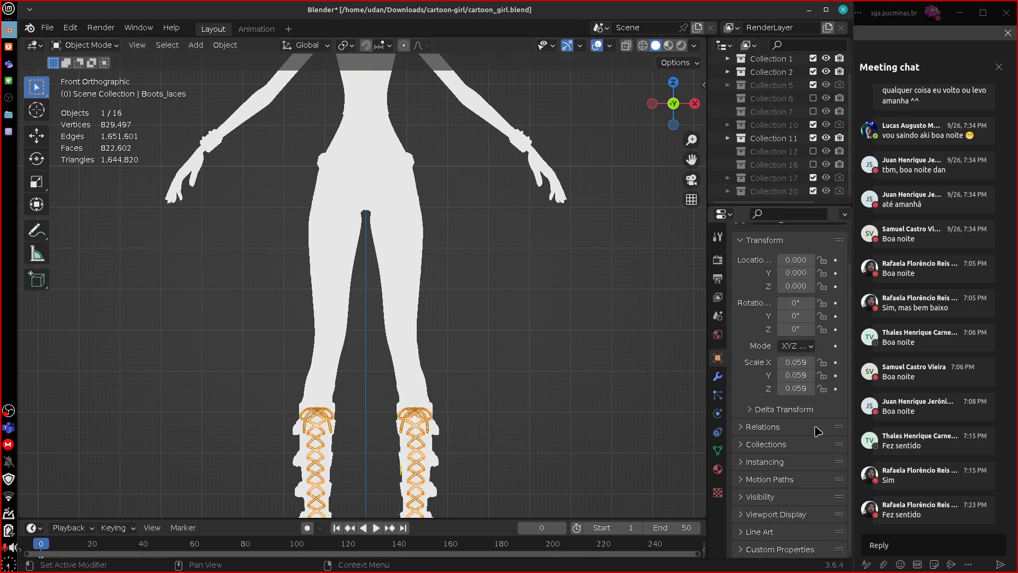
pyautogui.scroll(-6, 813, 500)
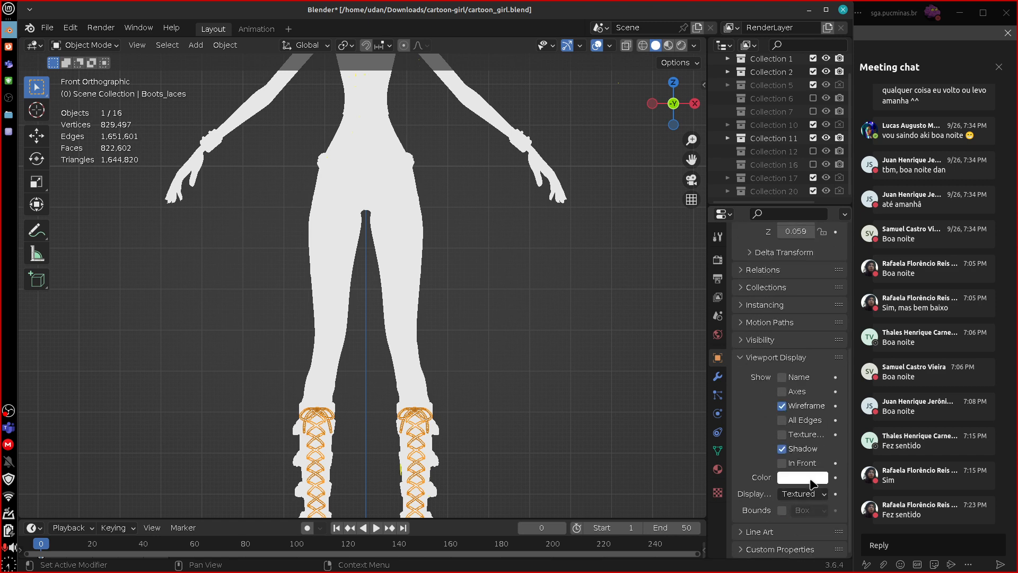
pyautogui.click(781, 406)
pyautogui.keyDown('shift'); pyautogui.moveTo(571, 231); pyautogui.dragTo(591, 528, button='middle'); pyautogui.keyUp('shift')
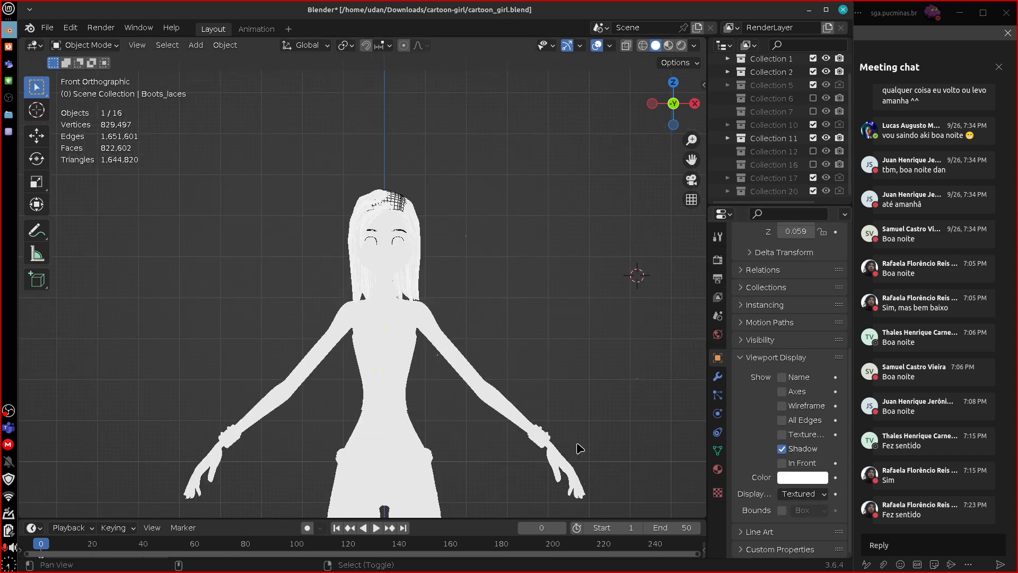
pyautogui.click(408, 214)
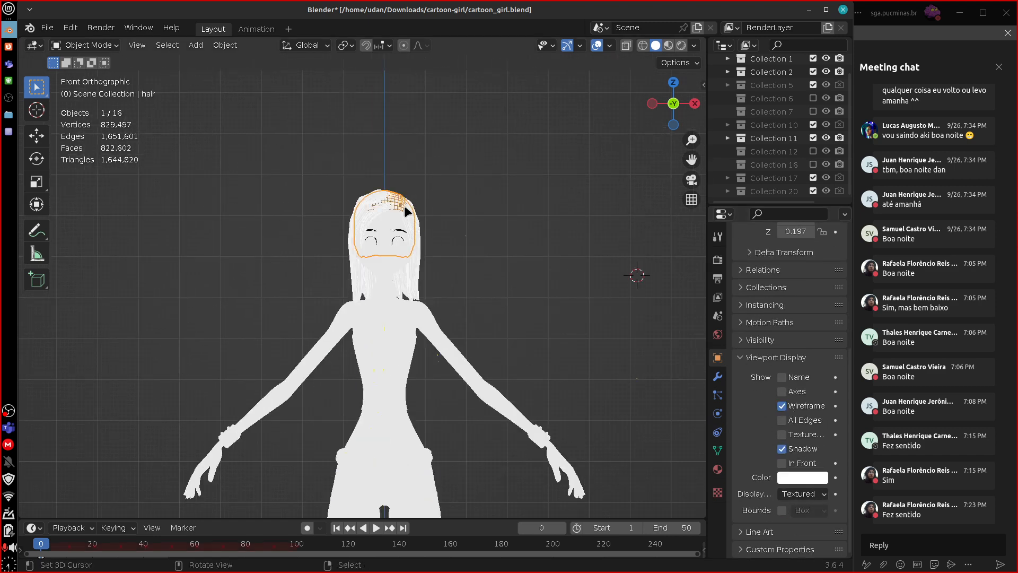
pyautogui.click(782, 405)
# Turn off the Wireframe viewport display for both eyelash and both eyebrow objects.
pyautogui.click(403, 233)
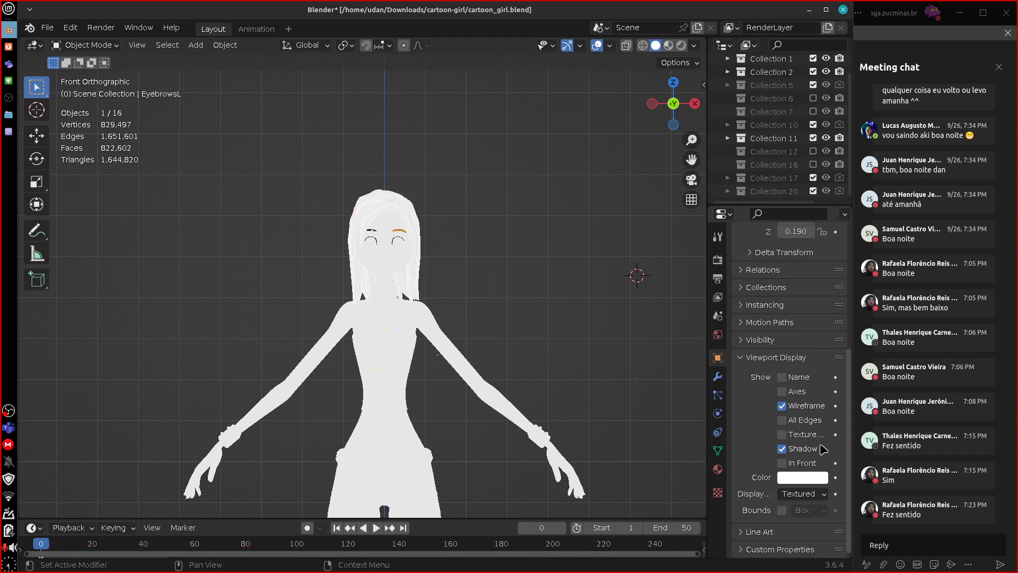
pyautogui.click(399, 241)
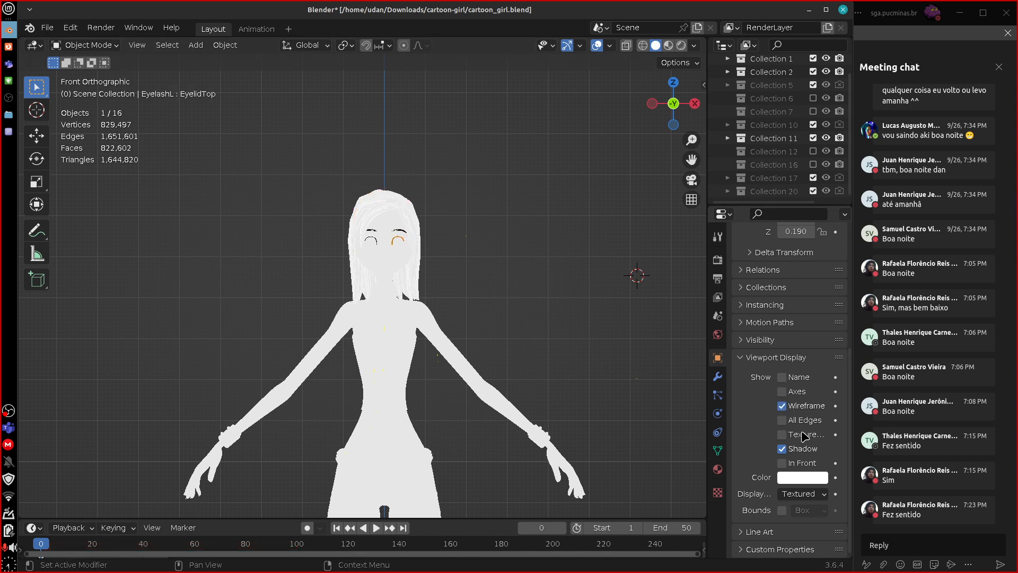
pyautogui.click(781, 406)
pyautogui.click(382, 236)
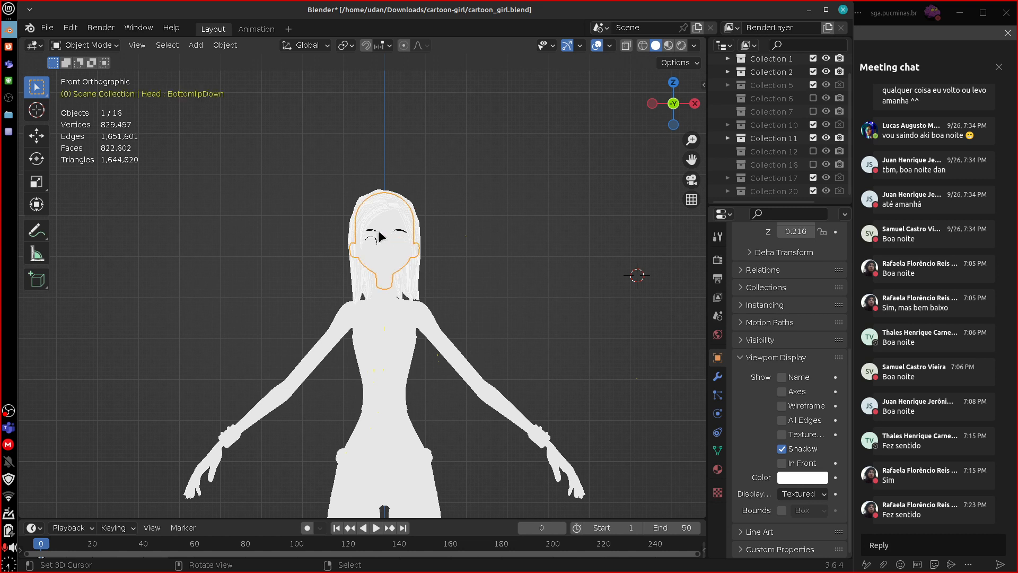
pyautogui.click(404, 234)
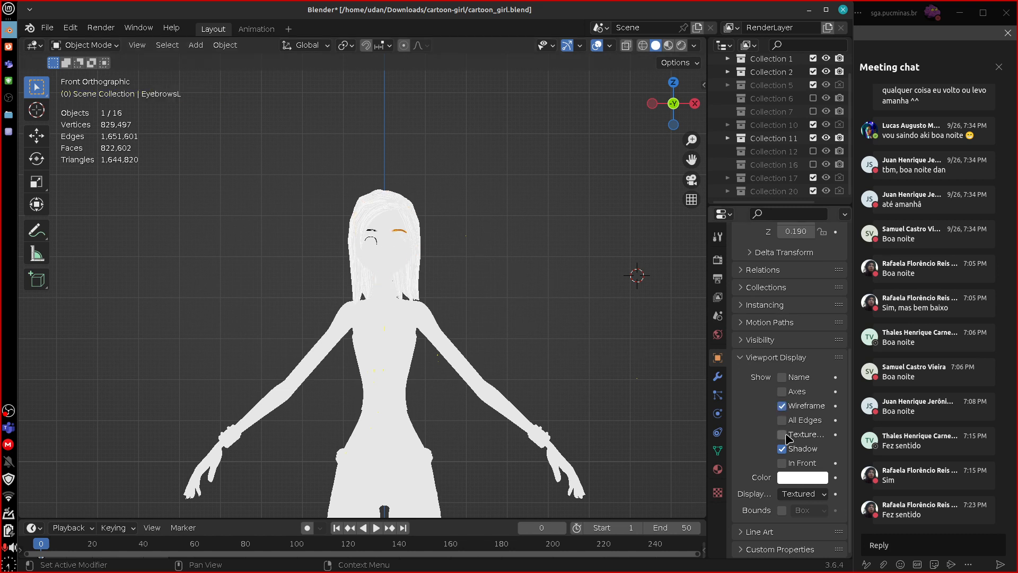
pyautogui.click(374, 237)
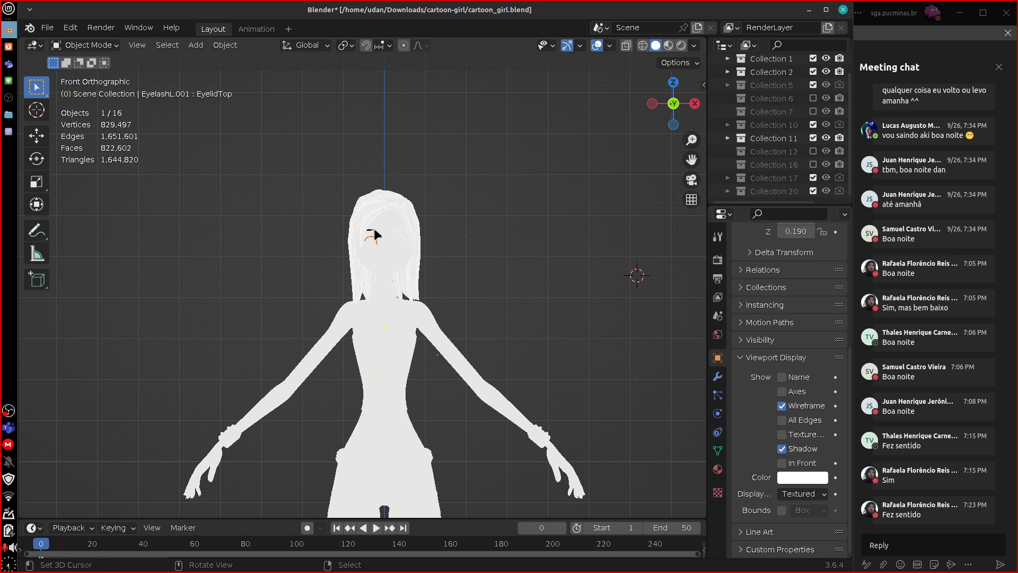
pyautogui.click(781, 405)
pyautogui.click(373, 230)
pyautogui.click(782, 406)
pyautogui.click(787, 408)
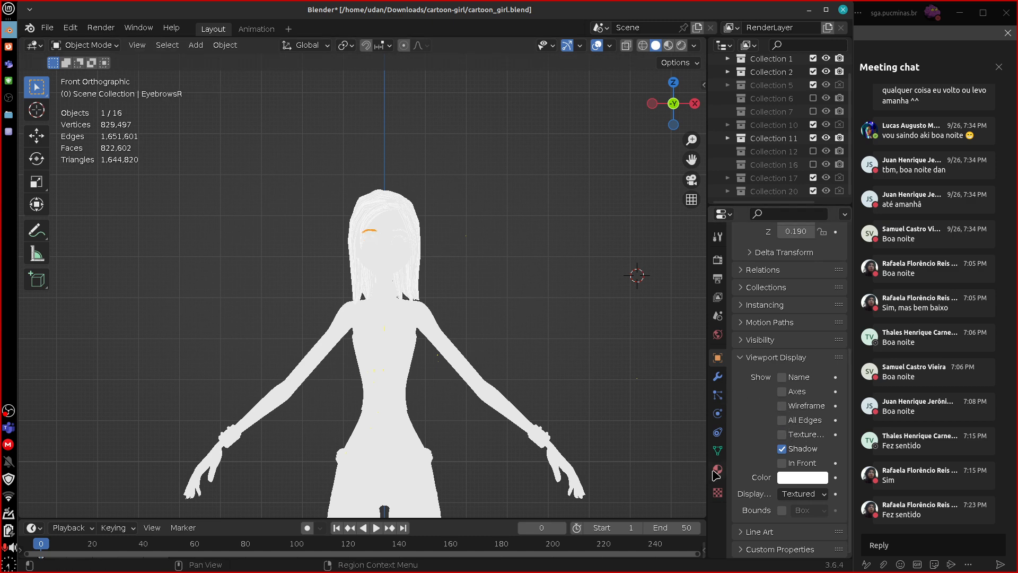
# Circle the topmost outer bump of the left boot's silhouette and draw a short curved stroke beside the left hand.
pyautogui.keyDown('shift'); pyautogui.moveTo(574, 382); pyautogui.dragTo(621, 238, button='middle'); pyautogui.keyUp('shift')
pyautogui.keyDown('shift'); pyautogui.moveTo(604, 352); pyautogui.dragTo(600, 297, button='middle'); pyautogui.keyUp('shift')
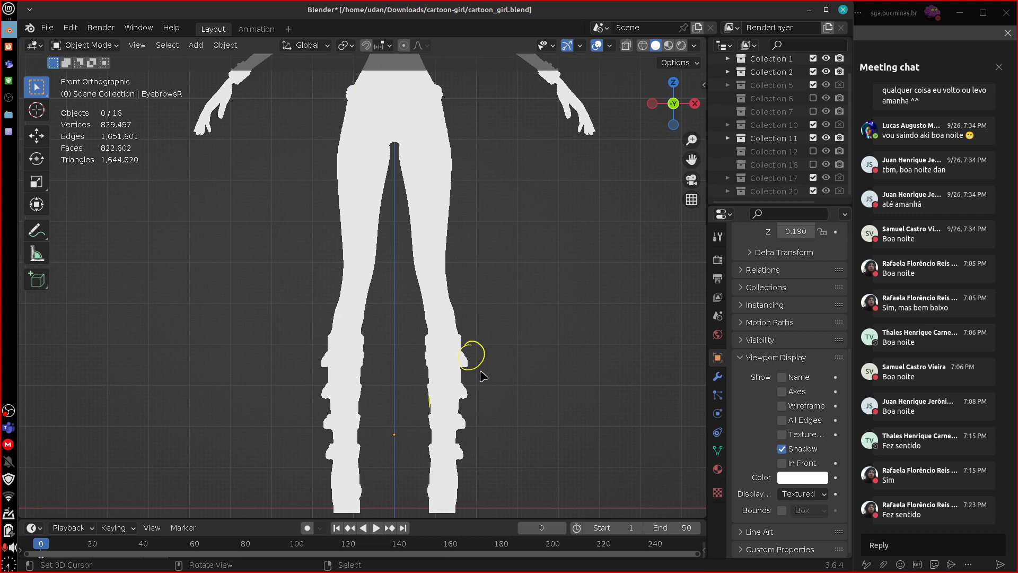
pyautogui.keyDown('shift'); pyautogui.moveTo(579, 209); pyautogui.dragTo(542, 293, button='middle'); pyautogui.keyUp('shift')
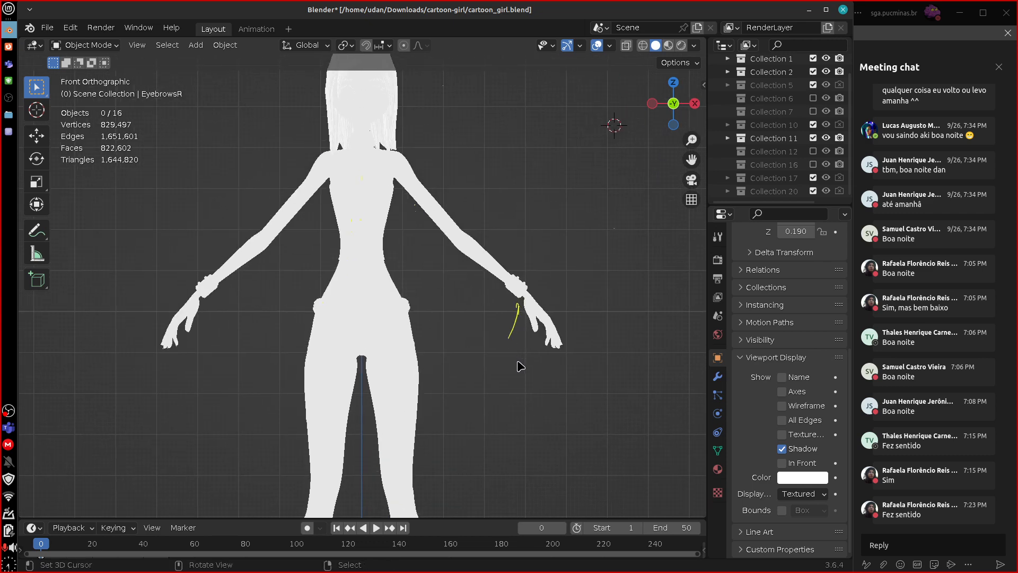
# Examine the silhouette in the right side view, pointing out the boot's contour around its upper back edge.
pyautogui.press('KP_3')
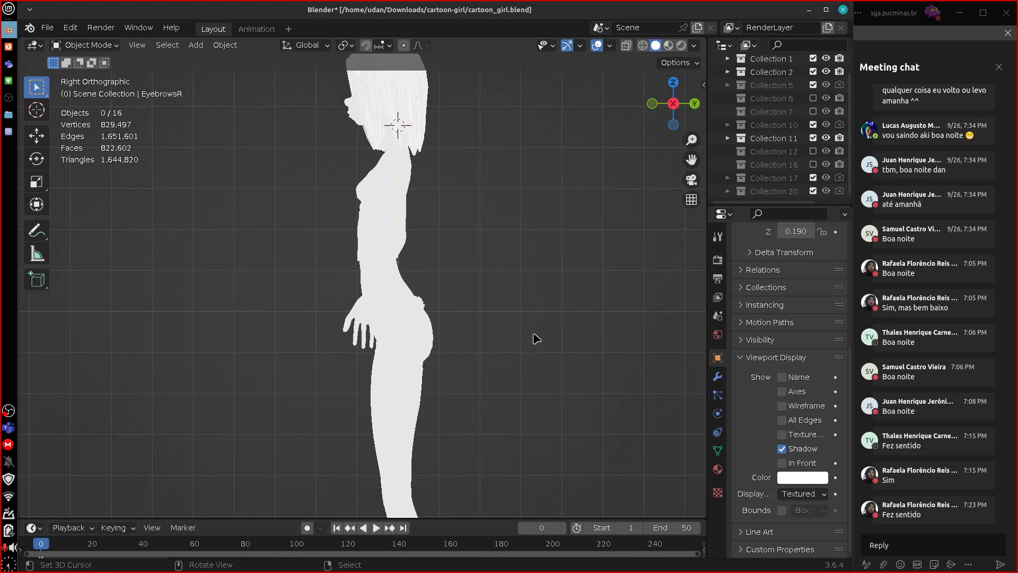
pyautogui.keyDown('shift'); pyautogui.moveTo(530, 336); pyautogui.dragTo(469, 323, button='middle'); pyautogui.keyUp('shift')
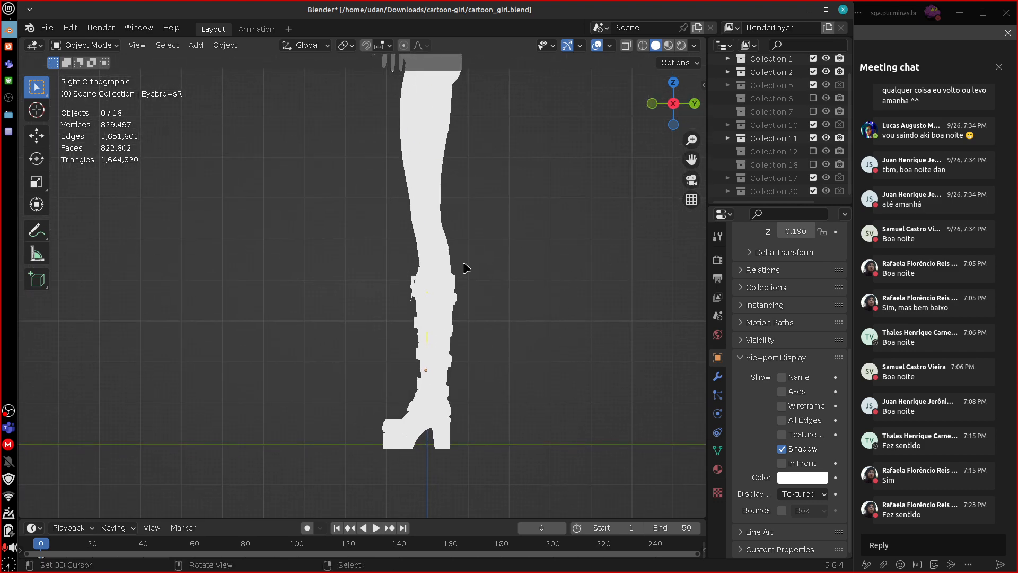
pyautogui.moveTo(429, 333); pyautogui.dragTo(427, 335)
pyautogui.moveTo(450, 260); pyautogui.dragTo(457, 282)
pyautogui.moveTo(463, 282)
pyautogui.mouseDown(button='right')
pyautogui.moveTo(465, 250)
pyautogui.moveTo(416, 364)
pyautogui.mouseUp(button='right')
# Sketch an annotation line from the belt down the front of the thigh in an angled view and erase it.
pyautogui.moveTo(504, 222)
pyautogui.keyDown('shift'); pyautogui.mouseDown(button='middle')
pyautogui.moveTo(495, 398)
pyautogui.moveTo(497, 368)
pyautogui.moveTo(534, 386)
pyautogui.moveTo(553, 383)
pyautogui.moveTo(534, 382)
pyautogui.moveTo(518, 318)
pyautogui.moveTo(527, 336)
pyautogui.moveTo(435, 345)
pyautogui.mouseUp(button='middle'); pyautogui.keyUp('shift')
pyautogui.moveTo(365, 348); pyautogui.dragTo(354, 445)
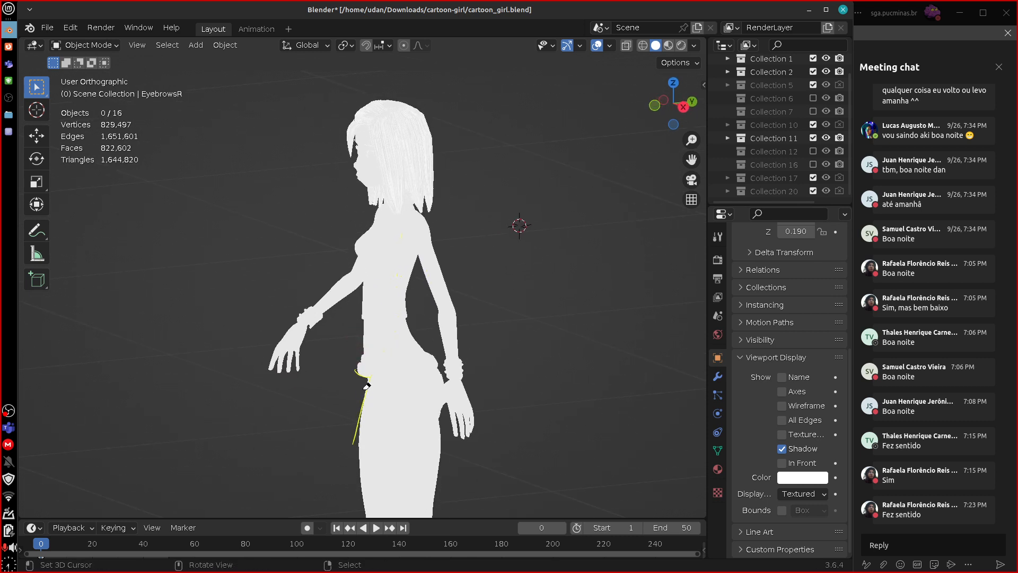
pyautogui.moveTo(364, 381); pyautogui.dragTo(348, 428, button='right')
# Return to the full-body front view and set the viewport shading to Studio lighting with Material color.
pyautogui.press('KP_1')
pyautogui.keyDown('shift'); pyautogui.moveTo(550, 443); pyautogui.dragTo(574, 388, button='middle'); pyautogui.keyUp('shift')
pyautogui.scroll(-1, 582, 444)
pyautogui.scroll(-2, 585, 448)
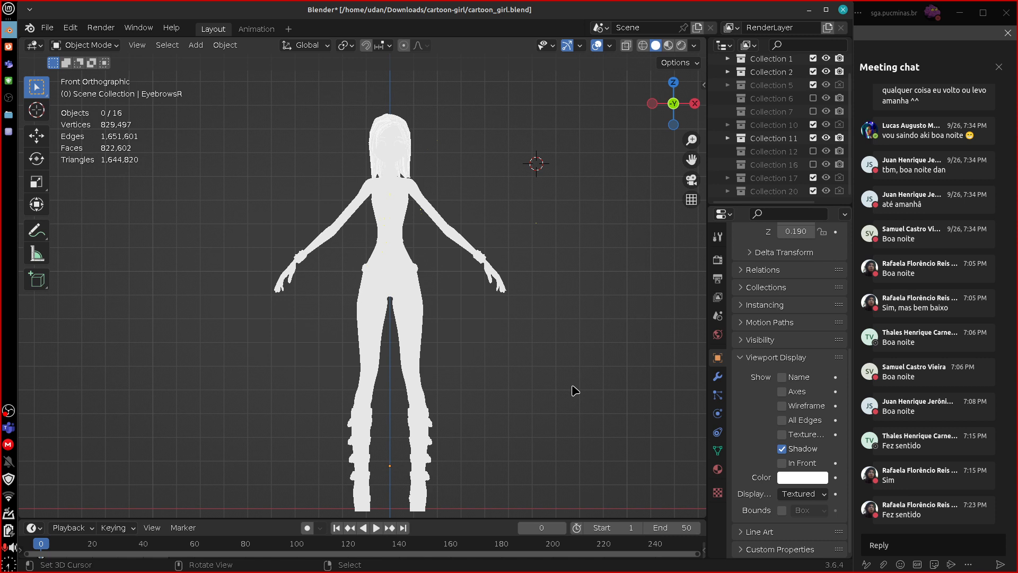
pyautogui.click(694, 47)
pyautogui.click(651, 109)
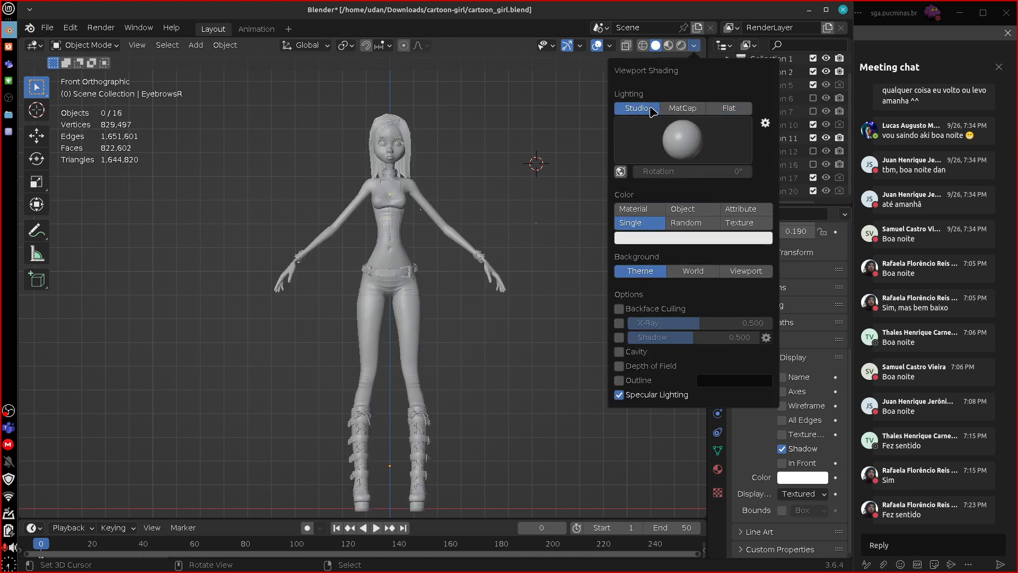
pyautogui.click(698, 47)
pyautogui.click(632, 208)
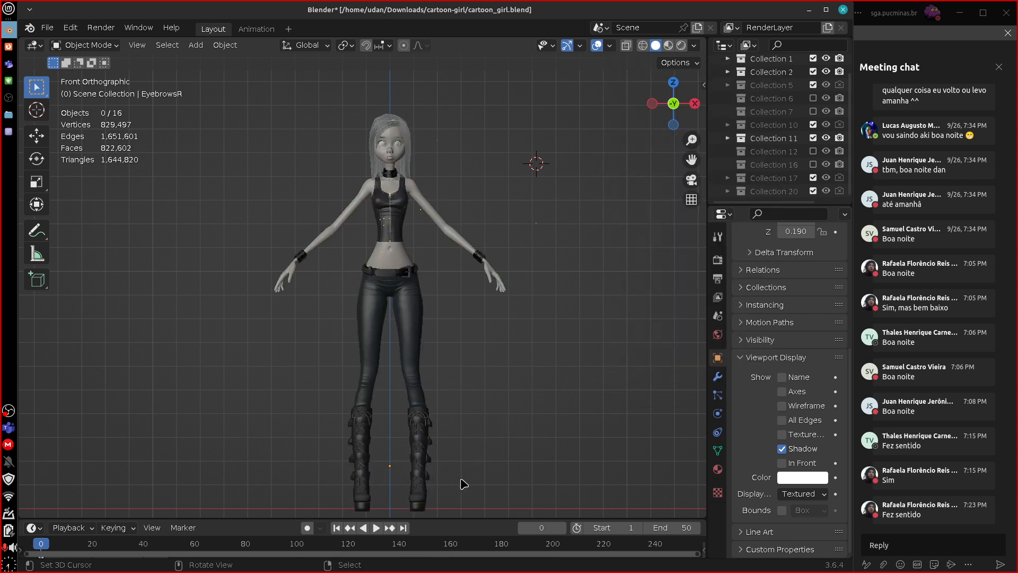
# Switch to the text editor containing the numbered list of modeling guidelines.
pyautogui.click(9, 131)
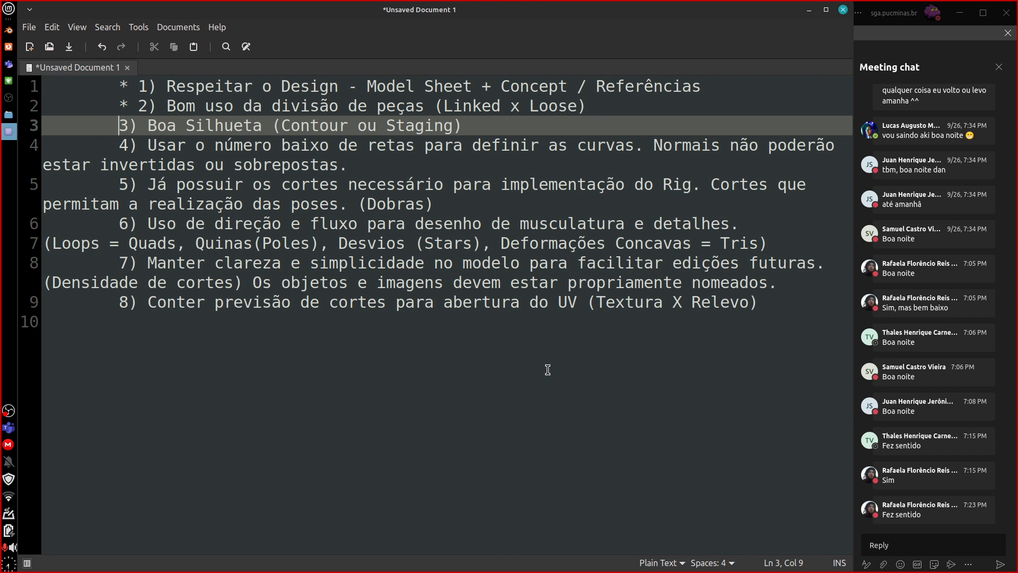
# Mark guideline 3 with an asterisk and place the text cursor before guideline 4.
pyautogui.write('*')
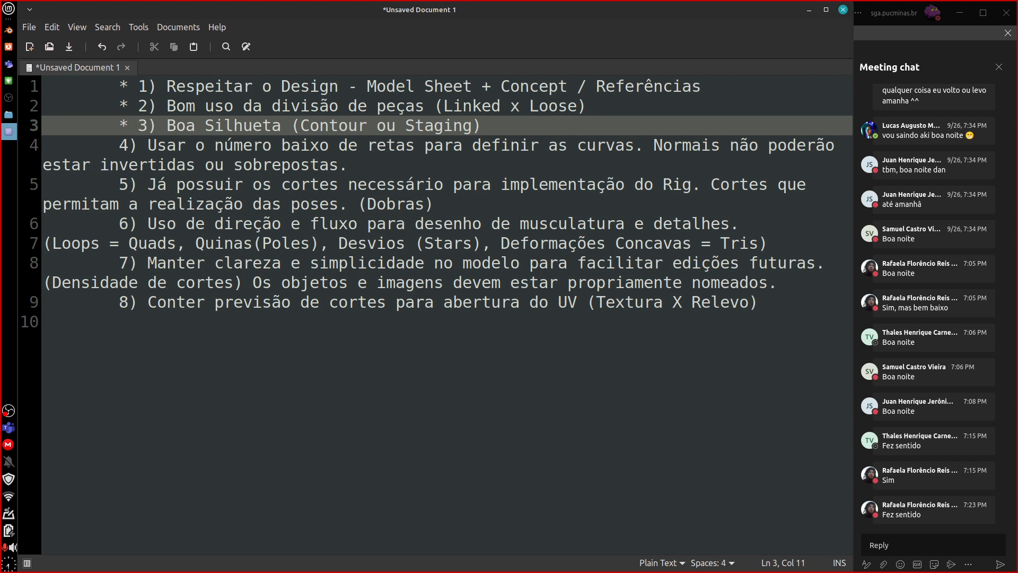
pyautogui.click(121, 149)
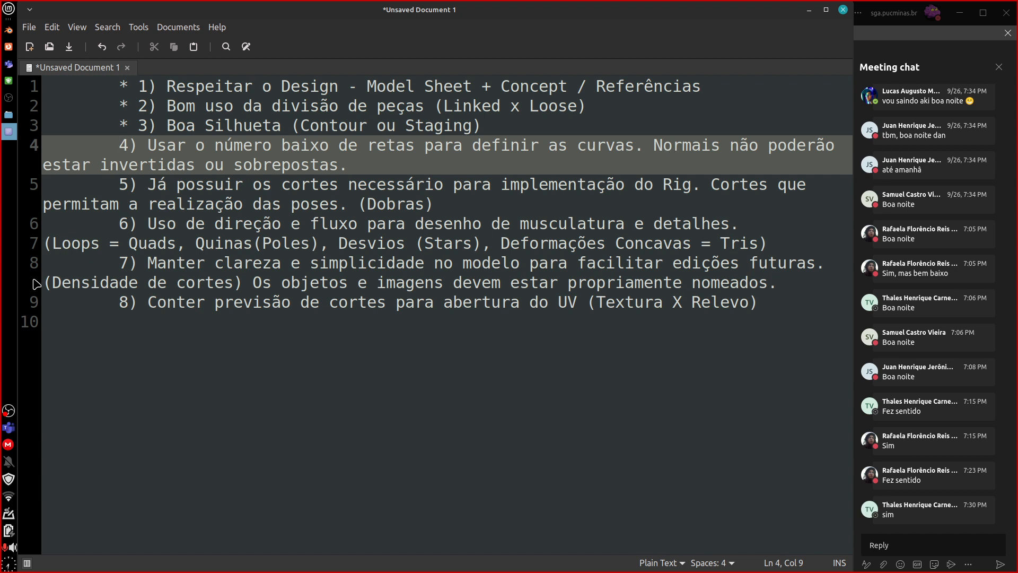
# Switch to Blender and examine the character's torso, arm and upper body in close-up front and side views.
pyautogui.click(8, 29)
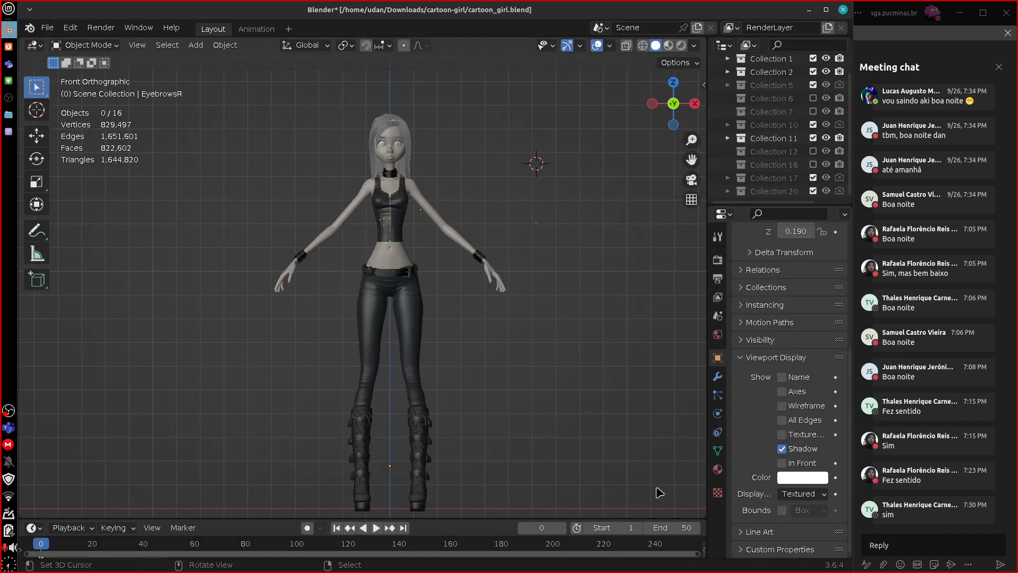
pyautogui.scroll(5, 536, 345)
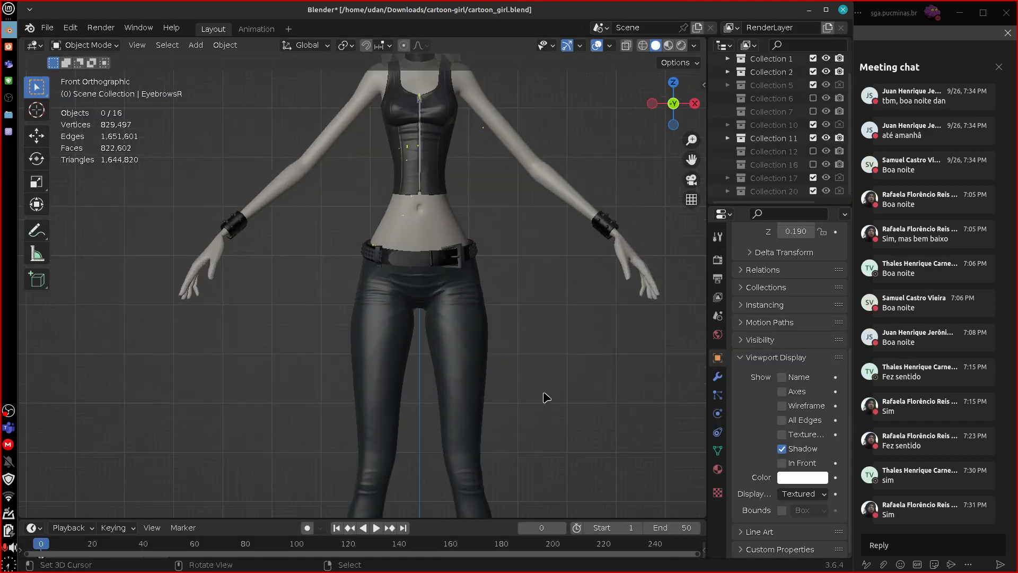
pyautogui.keyDown('shift'); pyautogui.moveTo(579, 320); pyautogui.dragTo(586, 378, button='middle'); pyautogui.keyUp('shift')
pyautogui.scroll(3, 590, 432)
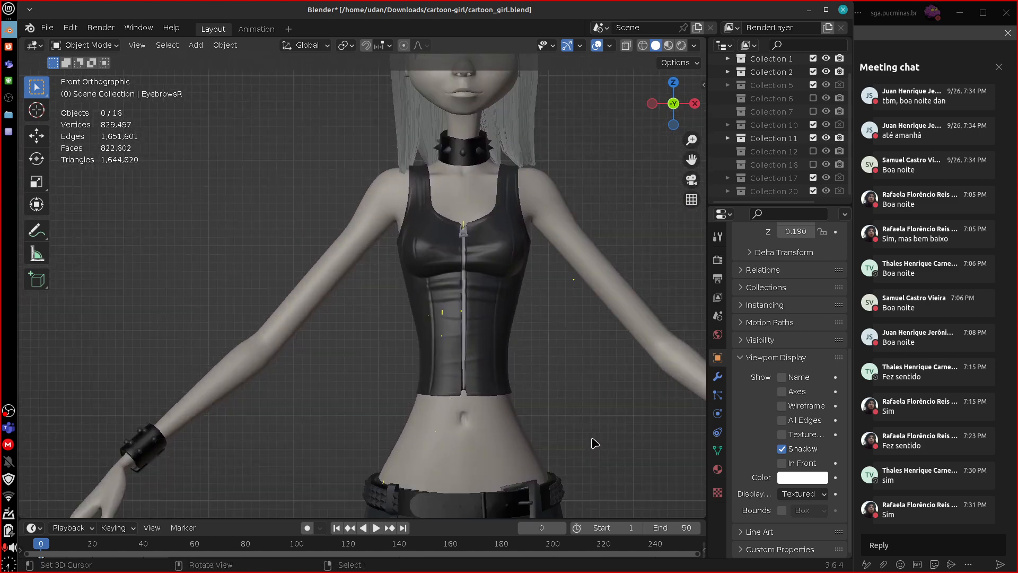
pyautogui.keyDown('shift'); pyautogui.moveTo(588, 435); pyautogui.dragTo(702, 392, button='middle'); pyautogui.keyUp('shift')
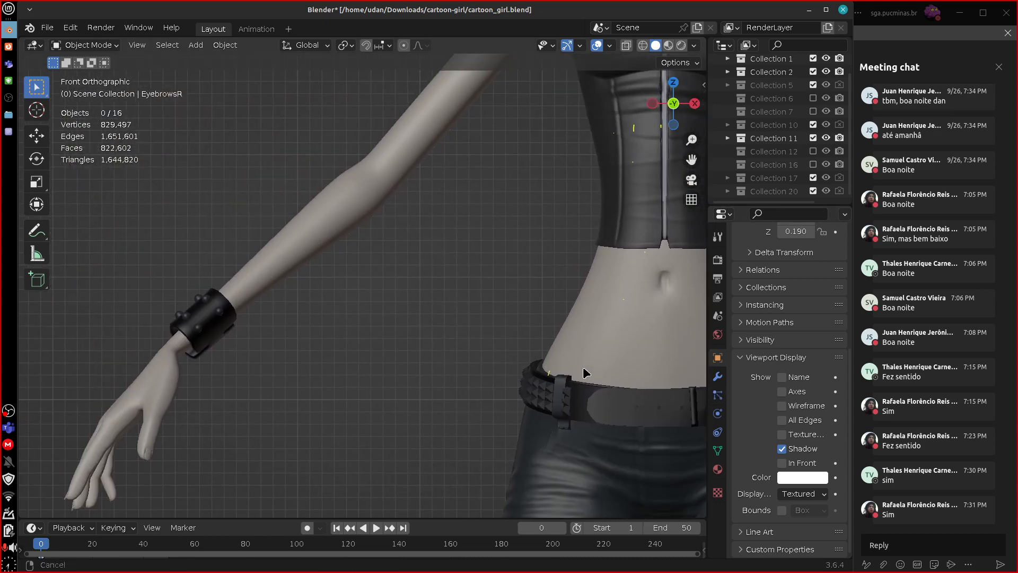
pyautogui.keyDown('shift'); pyautogui.moveTo(583, 373); pyautogui.dragTo(682, 382, button='middle'); pyautogui.keyUp('shift')
pyautogui.press('KP_3')
pyautogui.keyDown('shift'); pyautogui.moveTo(662, 402); pyautogui.dragTo(567, 154, button='middle'); pyautogui.keyUp('shift')
pyautogui.keyDown('shift'); pyautogui.moveTo(587, 501); pyautogui.dragTo(453, 501, button='middle'); pyautogui.keyUp('shift')
pyautogui.press('KP_1')
pyautogui.keyDown('shift'); pyautogui.moveTo(549, 289); pyautogui.dragTo(453, 509, button='middle'); pyautogui.keyUp('shift')
pyautogui.keyDown('shift'); pyautogui.moveTo(684, 368); pyautogui.dragTo(543, 347, button='middle'); pyautogui.keyUp('shift')
# Trace yellow annotation strokes along the outer shoulder contour from the top's strap down the upper arm in front view.
pyautogui.scroll(5, 505, 330)
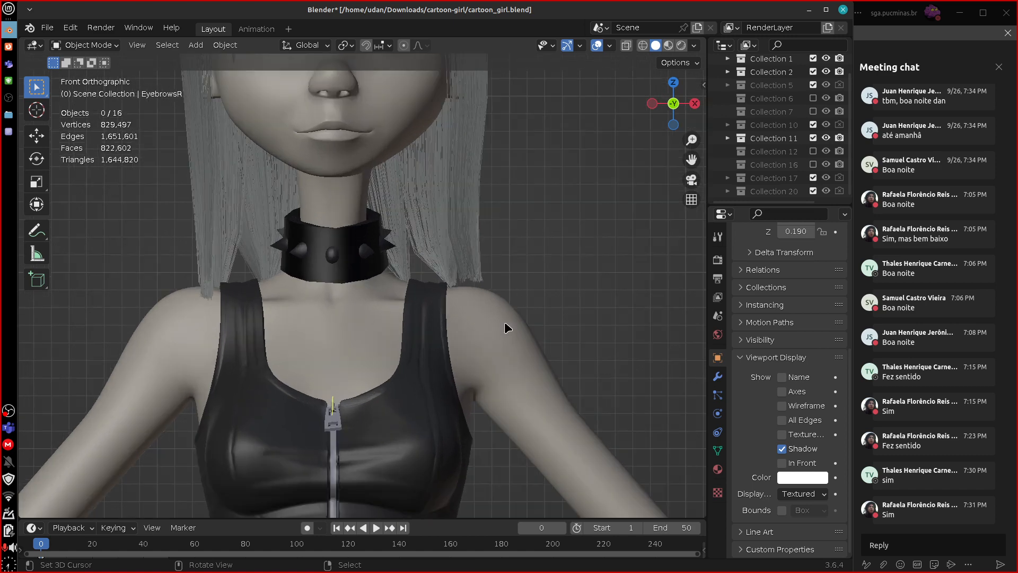
pyautogui.keyDown('shift'); pyautogui.moveTo(609, 352); pyautogui.dragTo(466, 307, button='middle'); pyautogui.keyUp('shift')
pyautogui.scroll(3, 573, 401)
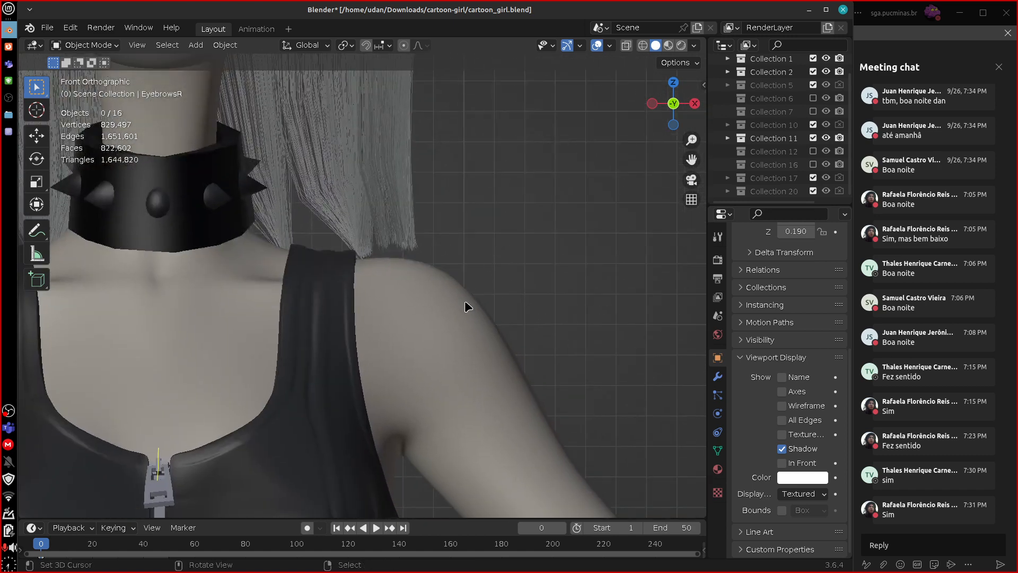
pyautogui.moveTo(358, 255)
pyautogui.mouseDown()
pyautogui.moveTo(439, 262)
pyautogui.moveTo(481, 295)
pyautogui.moveTo(553, 431)
pyautogui.mouseUp()
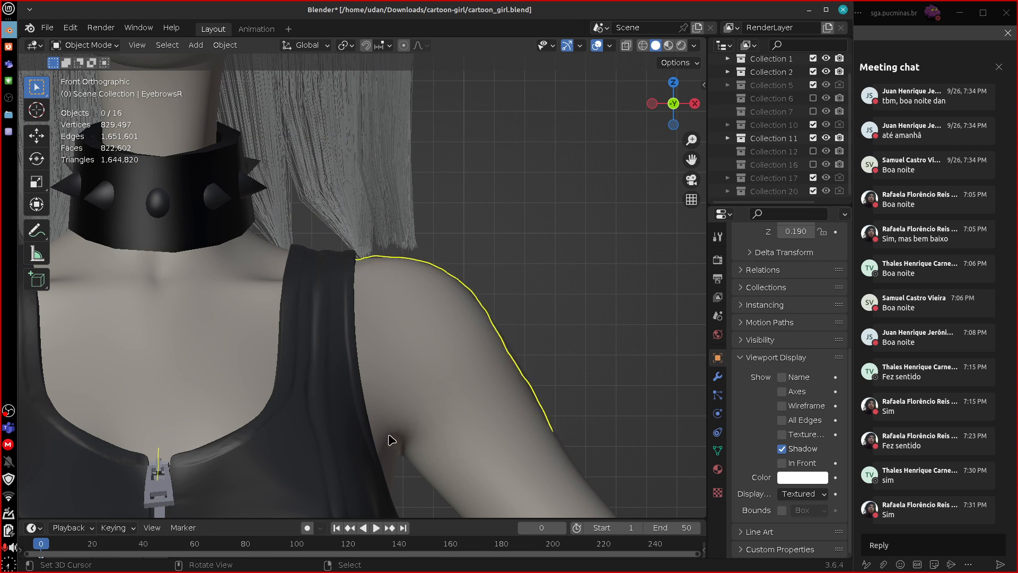
pyautogui.moveTo(356, 260)
pyautogui.mouseDown()
pyautogui.moveTo(419, 257)
pyautogui.moveTo(485, 305)
pyautogui.moveTo(553, 430)
pyautogui.mouseUp()
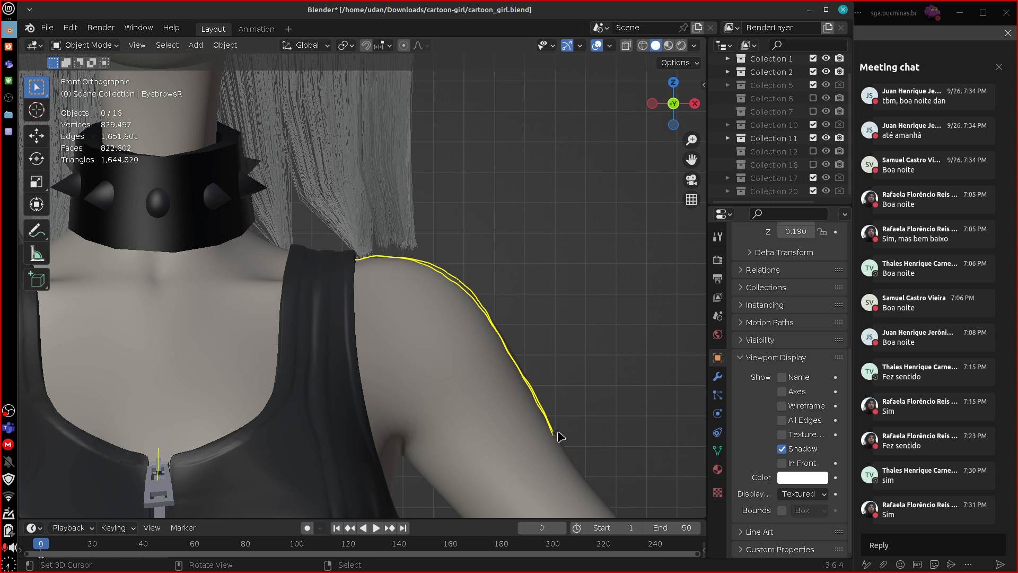
pyautogui.moveTo(555, 429); pyautogui.dragTo(600, 498)
pyautogui.moveTo(350, 260)
pyautogui.mouseDown()
pyautogui.moveTo(432, 267)
pyautogui.moveTo(542, 405)
pyautogui.mouseUp()
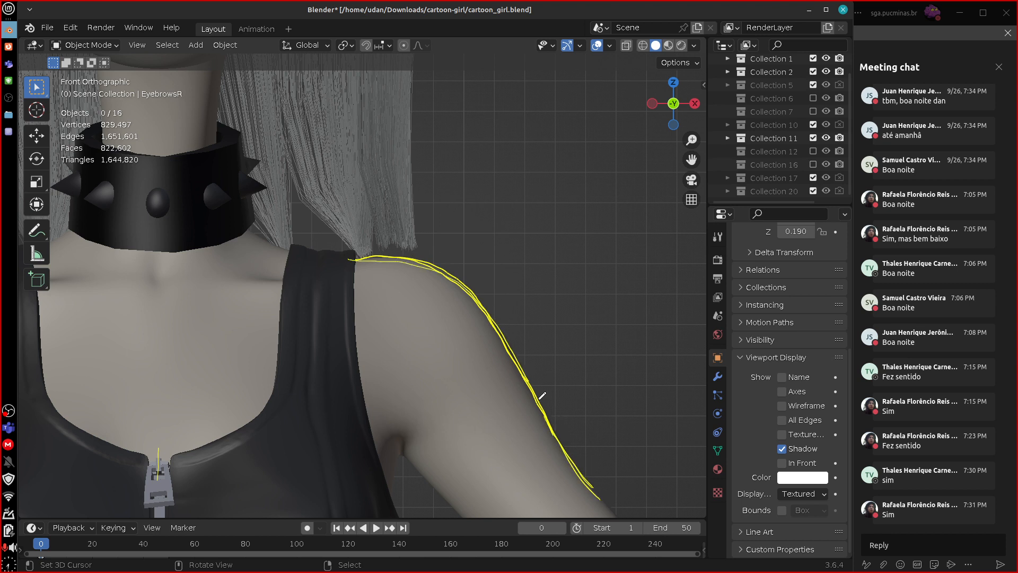
# Change the blue annotation layer's color to orange-red.
pyautogui.click(703, 84)
pyautogui.click(678, 474)
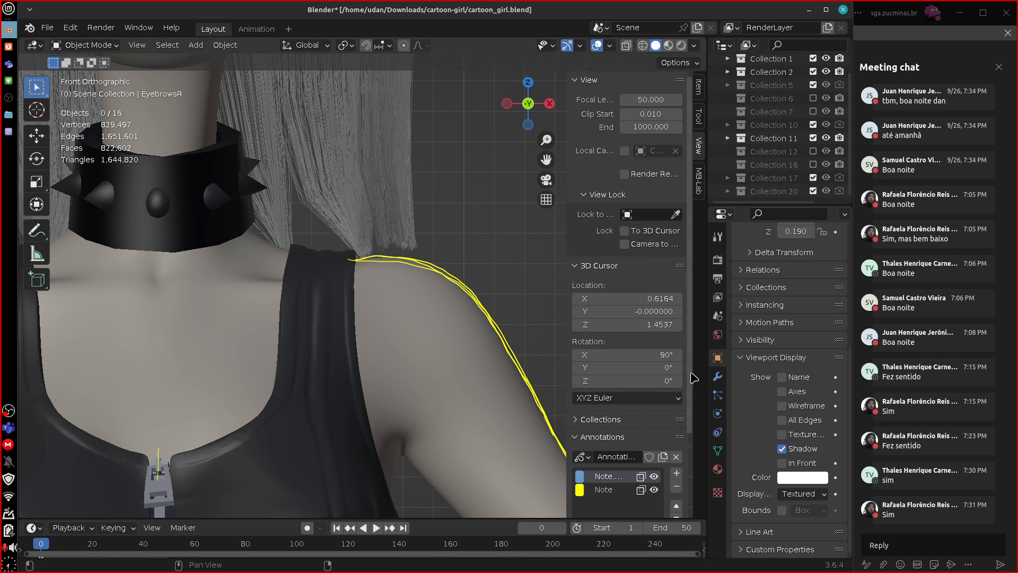
pyautogui.click(580, 476)
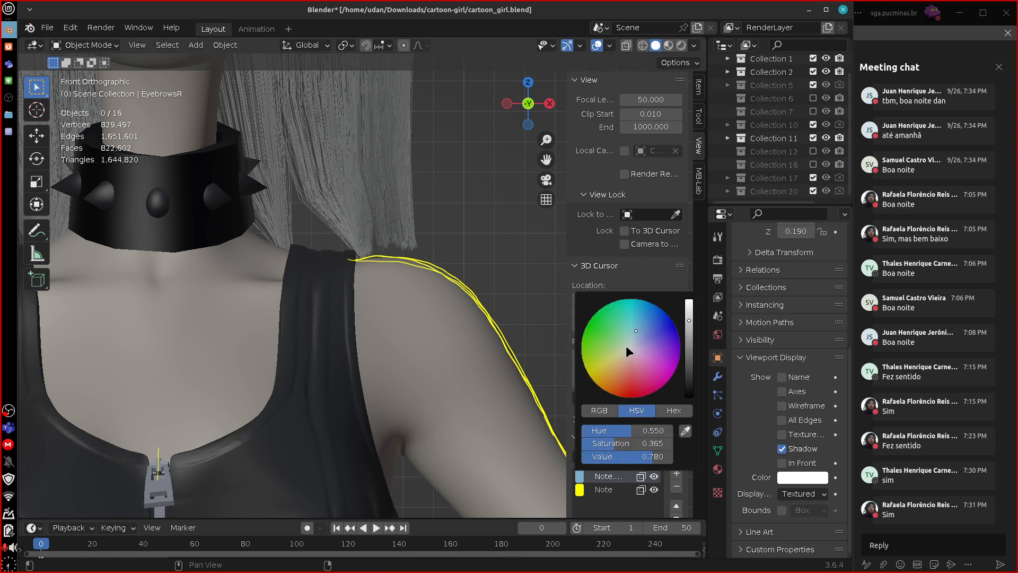
pyautogui.moveTo(625, 345)
pyautogui.mouseDown()
pyautogui.moveTo(604, 390)
pyautogui.moveTo(614, 413)
pyautogui.mouseUp()
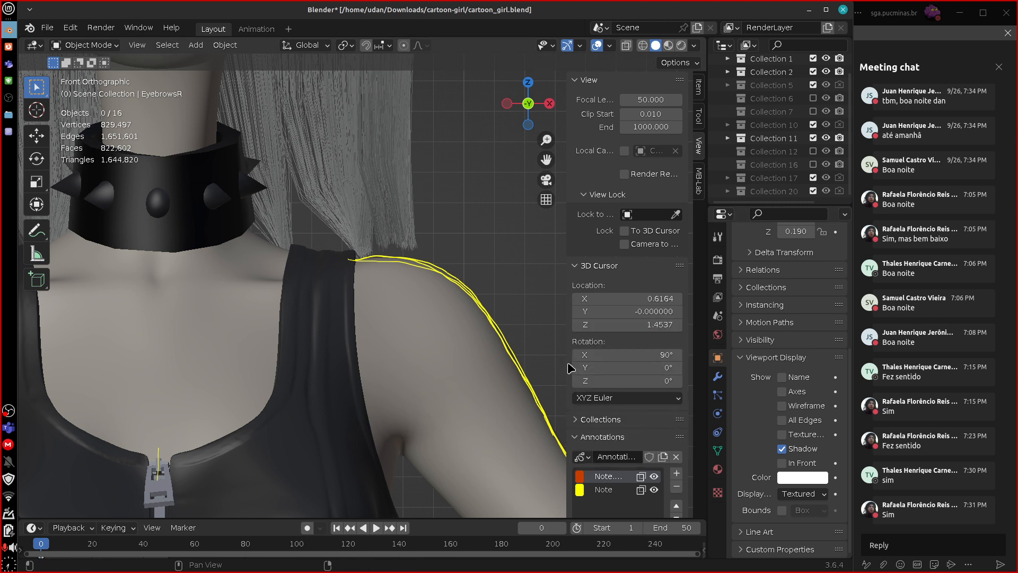
# Make the yellow Note annotation layer active and remove its strokes from the shoulder contour.
pyautogui.moveTo(566, 362)
pyautogui.mouseDown()
pyautogui.moveTo(623, 361)
pyautogui.moveTo(563, 362)
pyautogui.mouseUp()
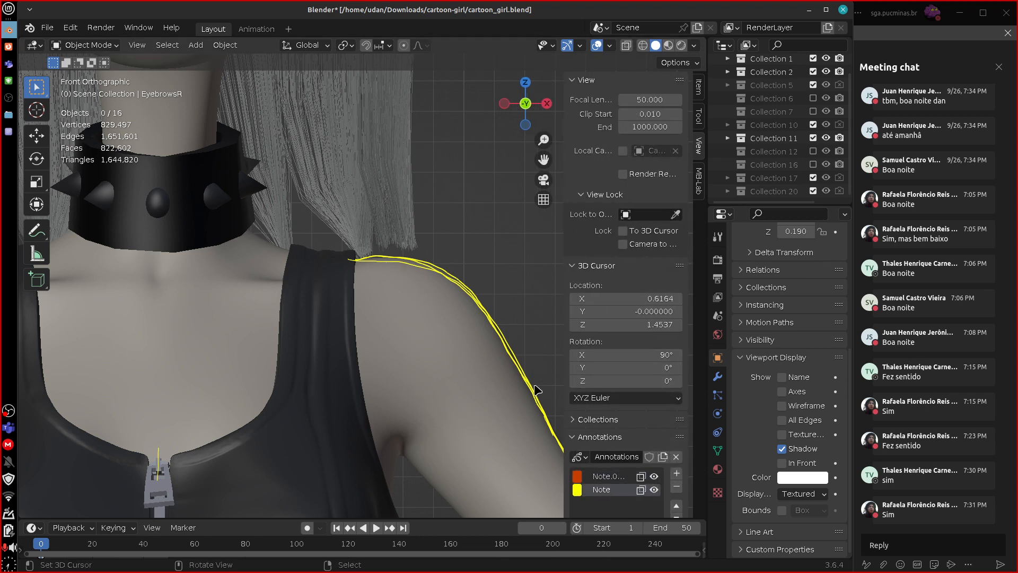
pyautogui.press('d')
pyautogui.moveTo(376, 255)
pyautogui.mouseDown(button='right')
pyautogui.moveTo(385, 235)
pyautogui.moveTo(436, 252)
pyautogui.moveTo(517, 360)
pyautogui.moveTo(557, 440)
pyautogui.moveTo(507, 314)
pyautogui.moveTo(483, 298)
pyautogui.mouseUp(button='right')
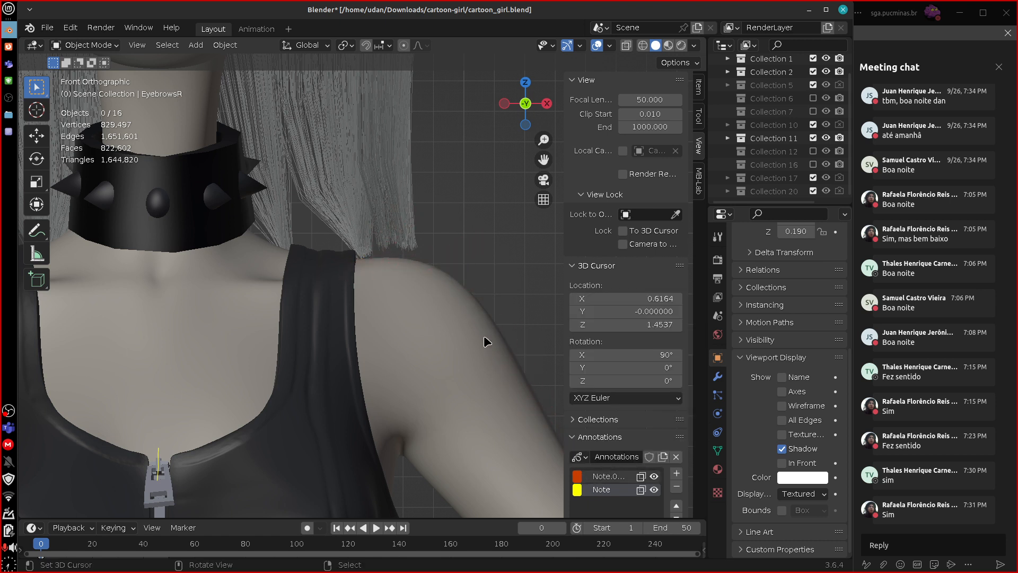
# Trace the shoulder contour from the strap down the upper arm with several strokes on the orange-red annotation layer.
pyautogui.click(599, 478)
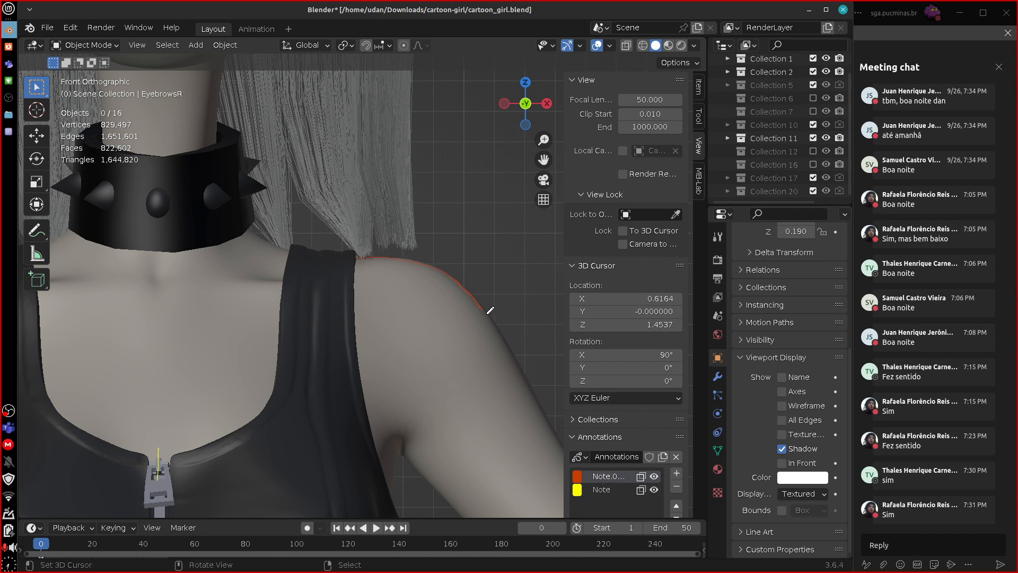
pyautogui.moveTo(490, 311); pyautogui.dragTo(560, 440)
pyautogui.moveTo(461, 285); pyautogui.dragTo(557, 434)
pyautogui.moveTo(364, 257); pyautogui.dragTo(419, 263)
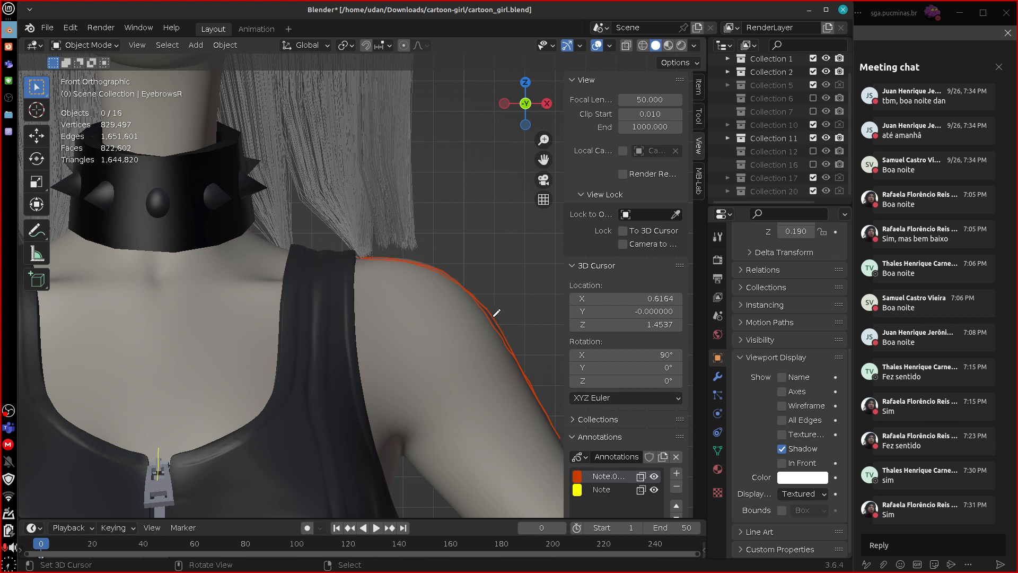
pyautogui.moveTo(496, 313); pyautogui.dragTo(554, 430)
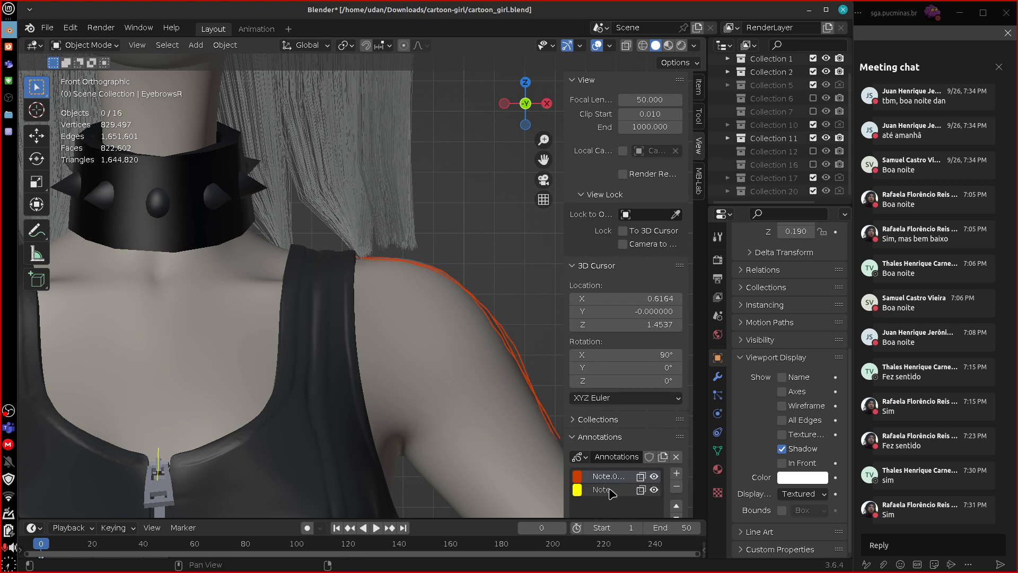
# Make the yellow Note annotation layer active and choose the Annotate Line tool.
pyautogui.click(609, 491)
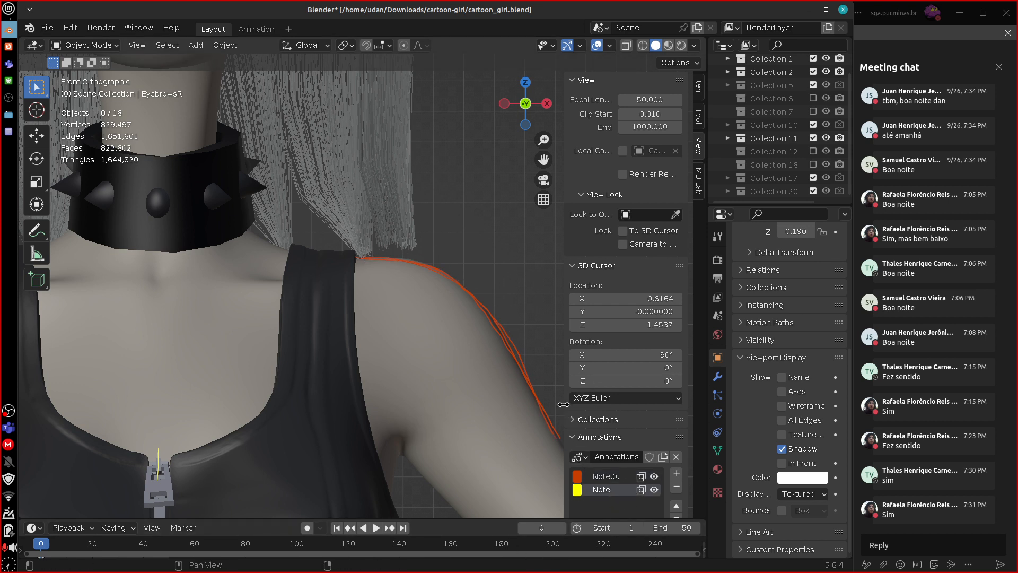
pyautogui.moveTo(564, 406); pyautogui.dragTo(684, 419)
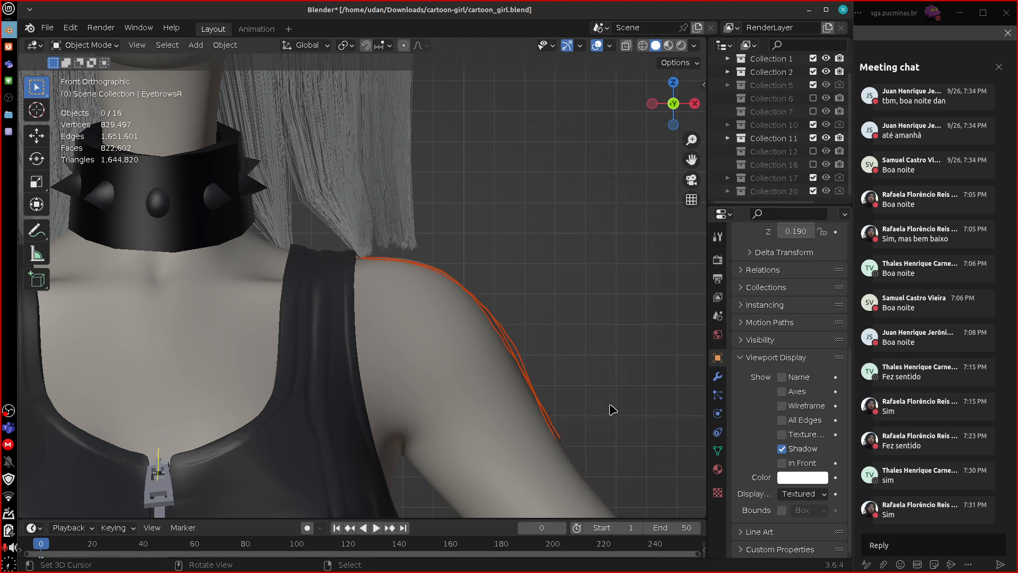
pyautogui.scroll(3, 613, 405)
pyautogui.scroll(-1, 613, 406)
pyautogui.click(36, 230)
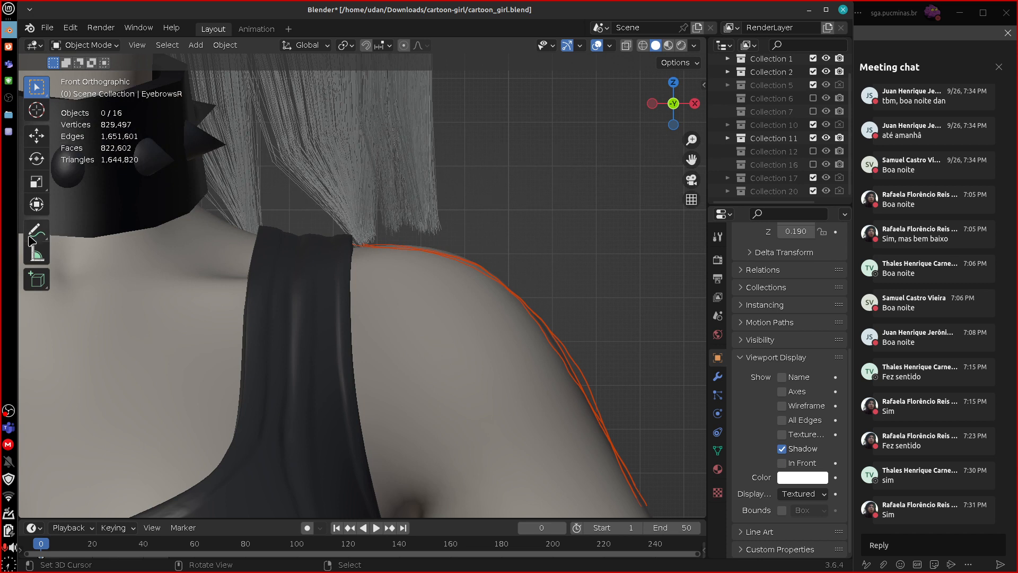
pyautogui.click(36, 231)
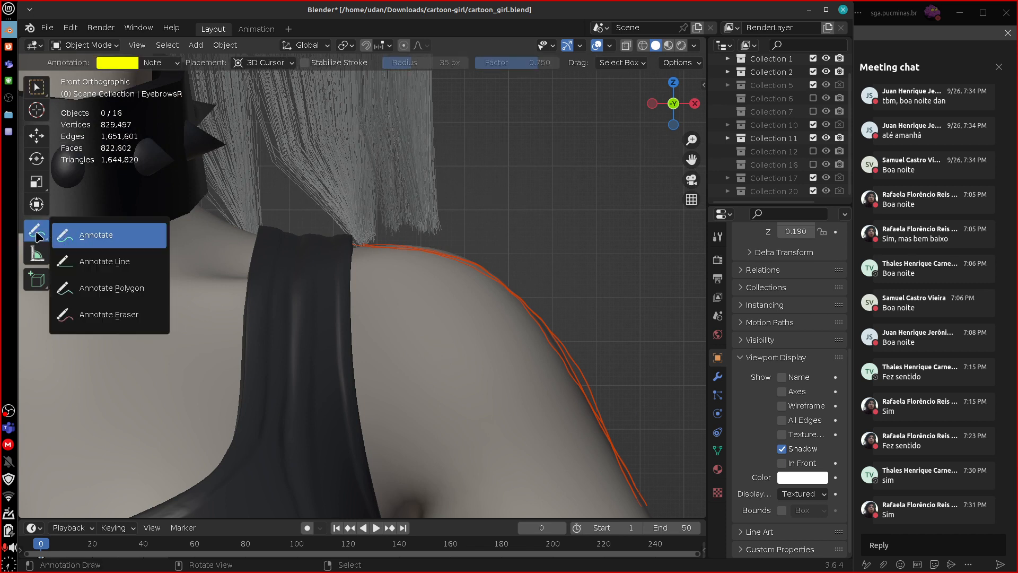
pyautogui.click(134, 263)
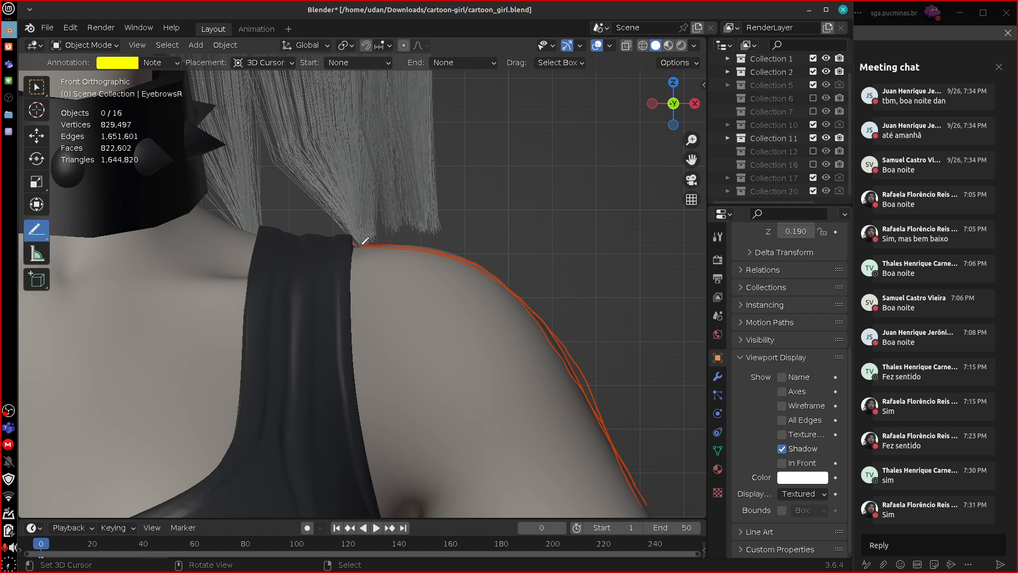
# Draw a single straight yellow line from the strap to the lower end of the shoulder curve, undoing each attempt.
pyautogui.moveTo(361, 244); pyautogui.dragTo(649, 509)
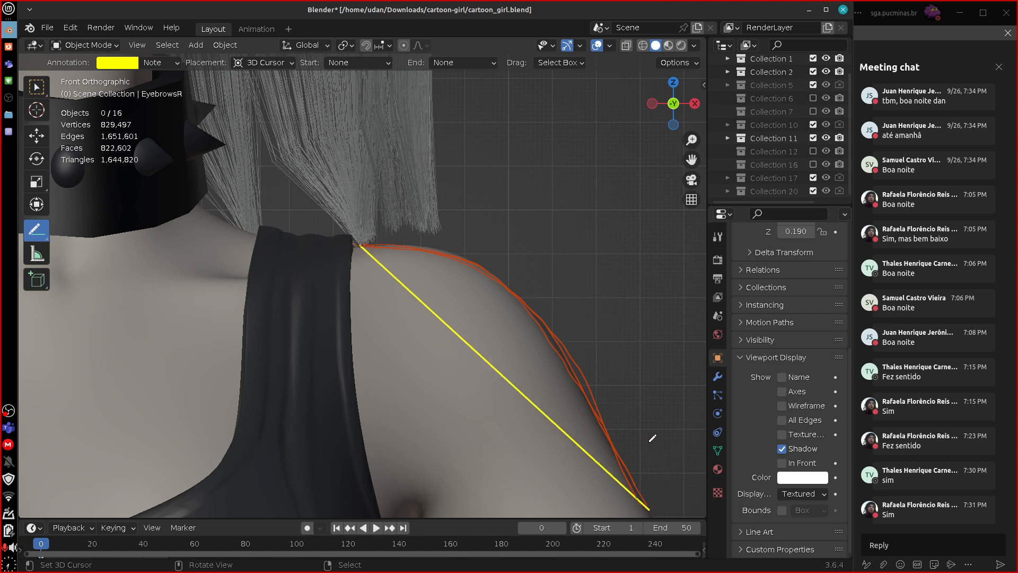
pyautogui.hotkey('ctrl', 'z')
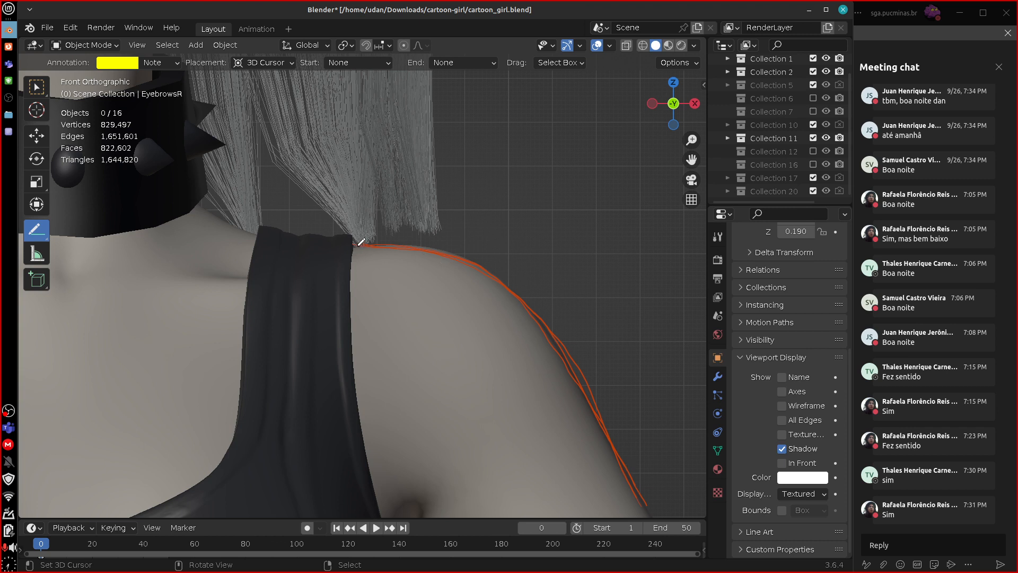
pyautogui.moveTo(358, 243); pyautogui.dragTo(646, 508)
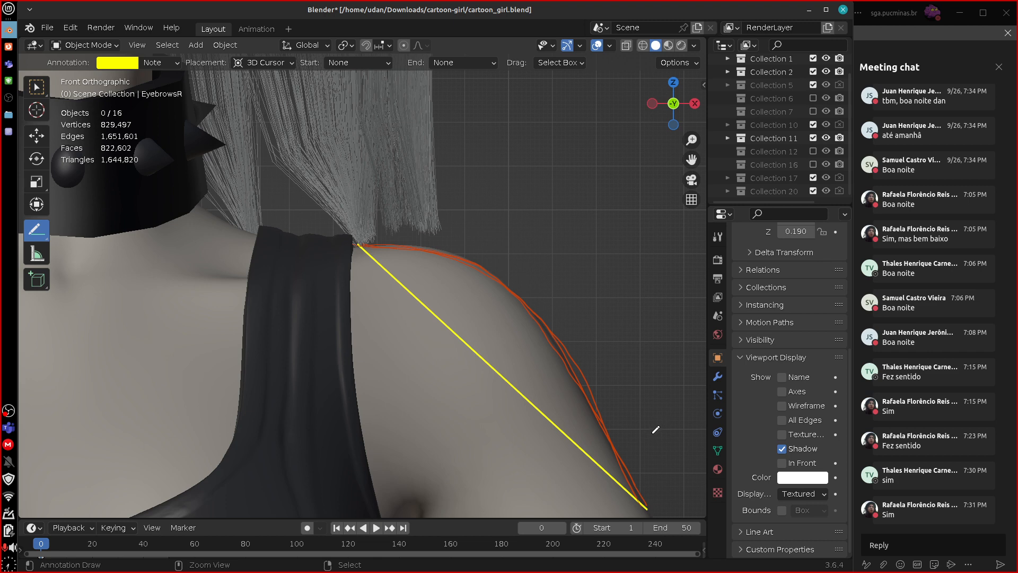
pyautogui.hotkey('ctrl', 'z')
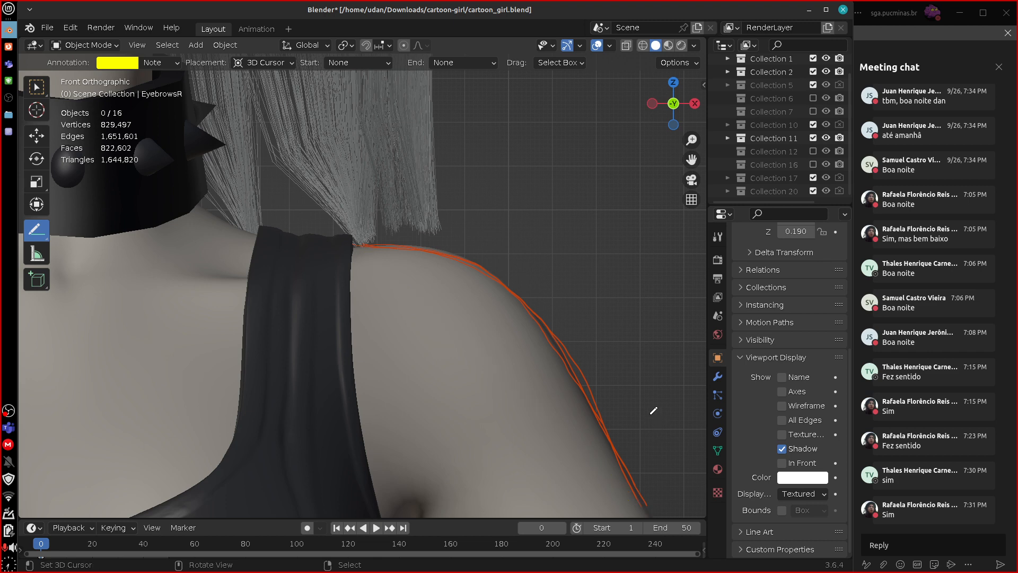
# Consult guideline 4 in the text editor and switch back to Blender.
pyautogui.click(8, 131)
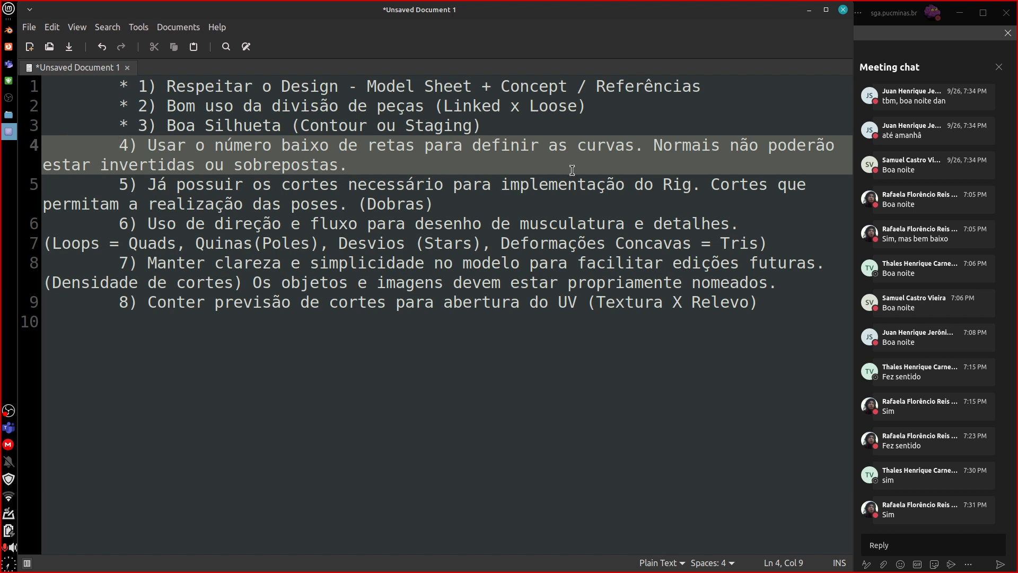
pyautogui.click(8, 47)
pyautogui.click(8, 30)
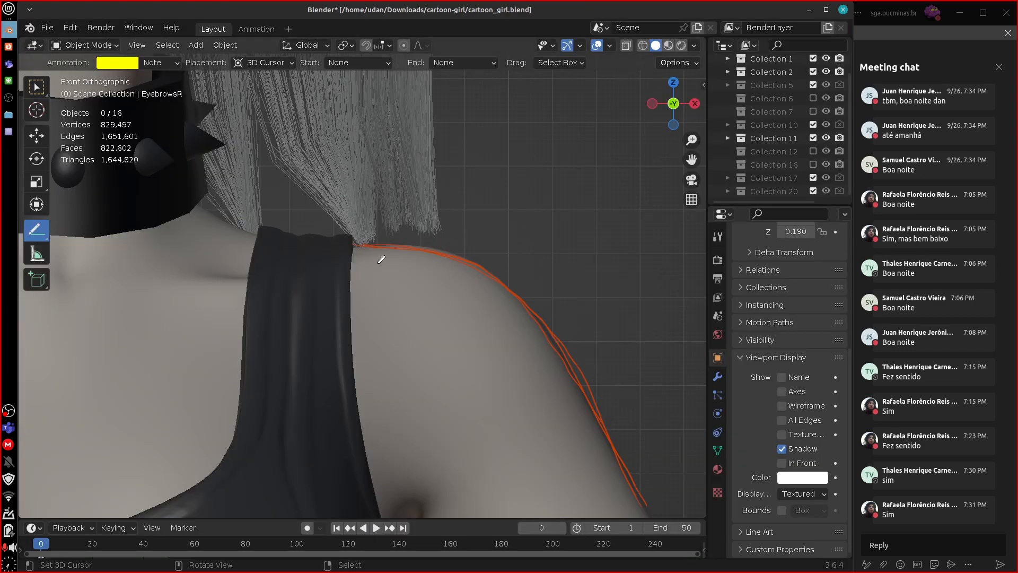
# Try approximating the shoulder curve with straight annotation lines, starting with two segments, and undo the attempts.
pyautogui.moveTo(356, 244)
pyautogui.mouseDown()
pyautogui.moveTo(550, 334)
pyautogui.moveTo(647, 497)
pyautogui.mouseUp()
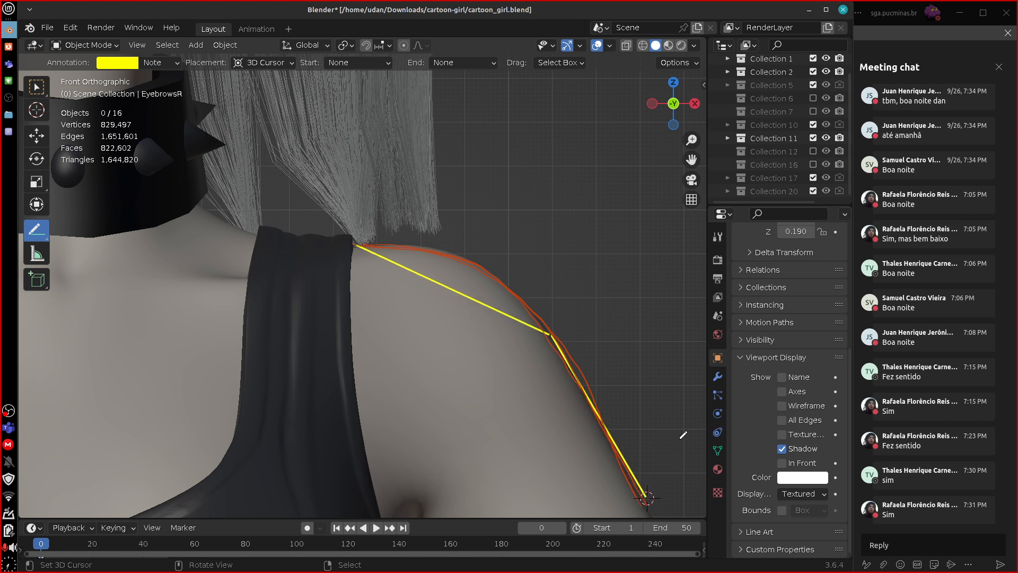
pyautogui.hotkey('ctrl', 'z')
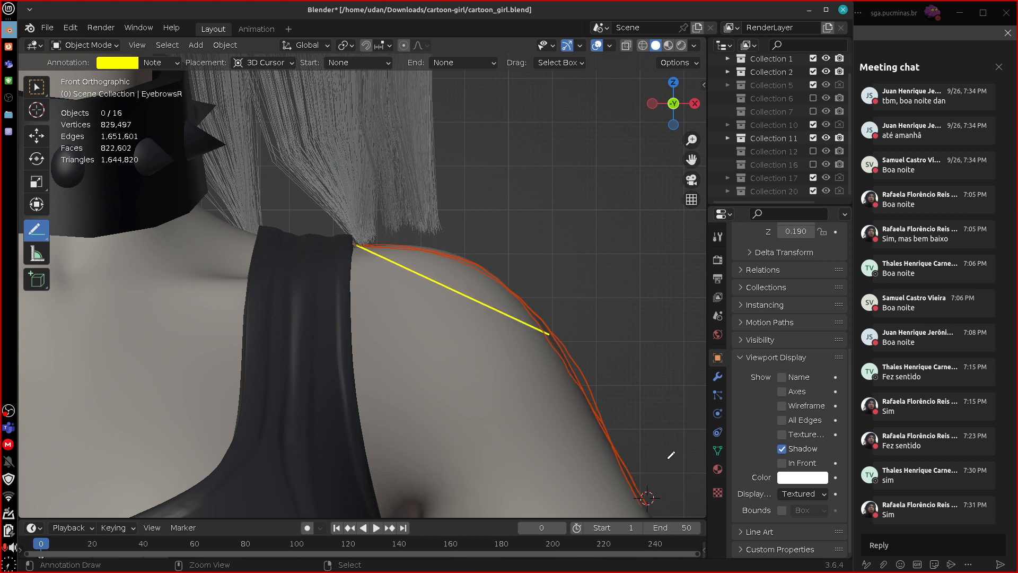
pyautogui.hotkey('ctrl', 'z')
pyautogui.hotkey('ctrl', 'z')
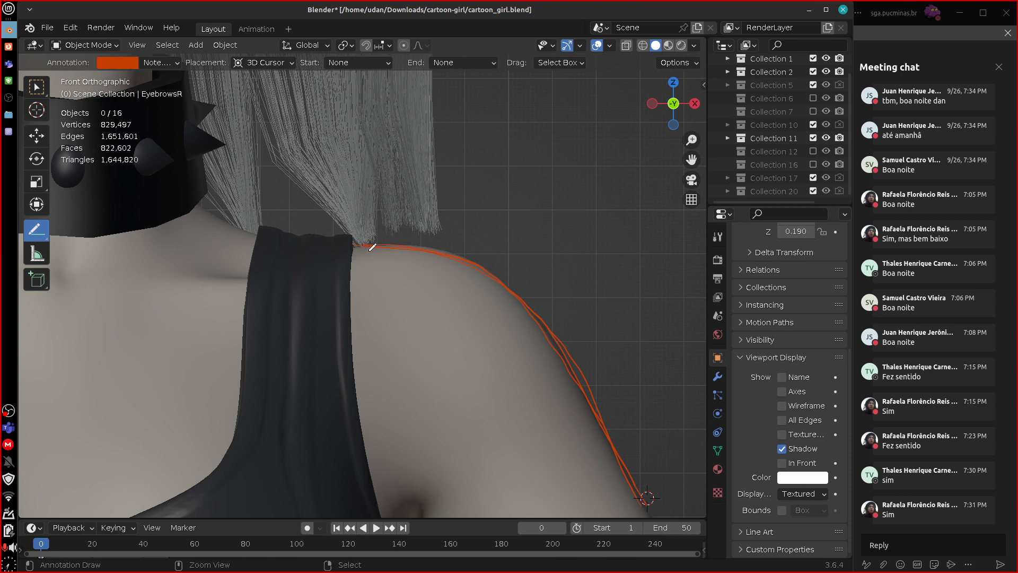
pyautogui.moveTo(359, 243); pyautogui.dragTo(460, 267)
pyautogui.hotkey('ctrl', 'z')
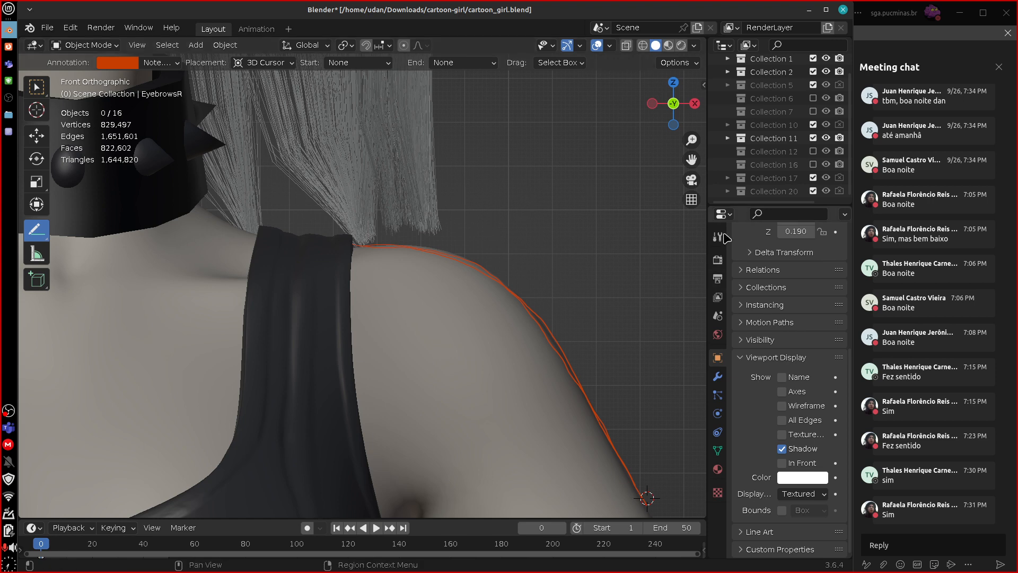
# Reactivate the yellow Note layer in the annotation settings and hide the settings again.
pyautogui.click(704, 85)
pyautogui.click(609, 489)
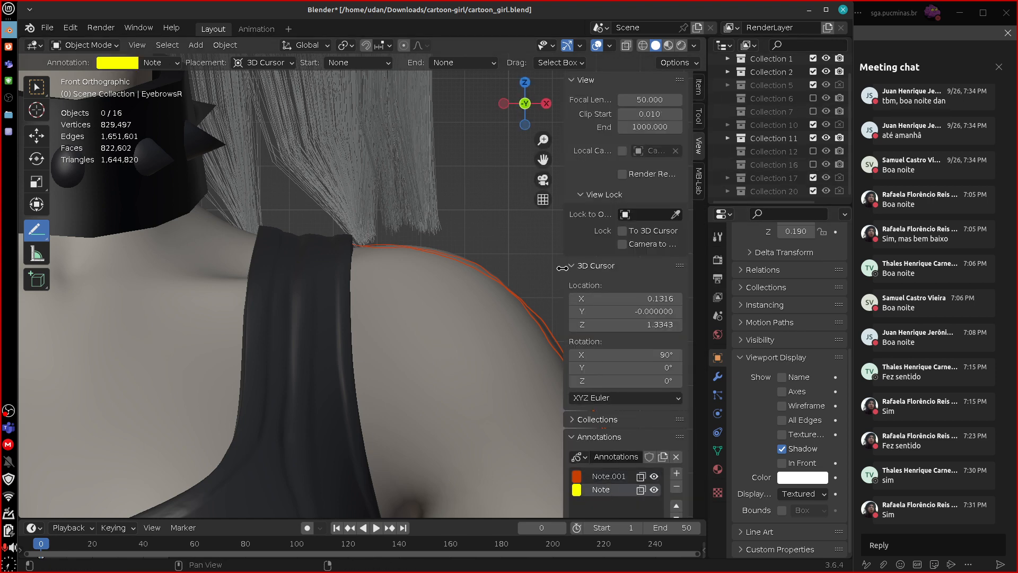
pyautogui.moveTo(562, 267); pyautogui.dragTo(684, 270)
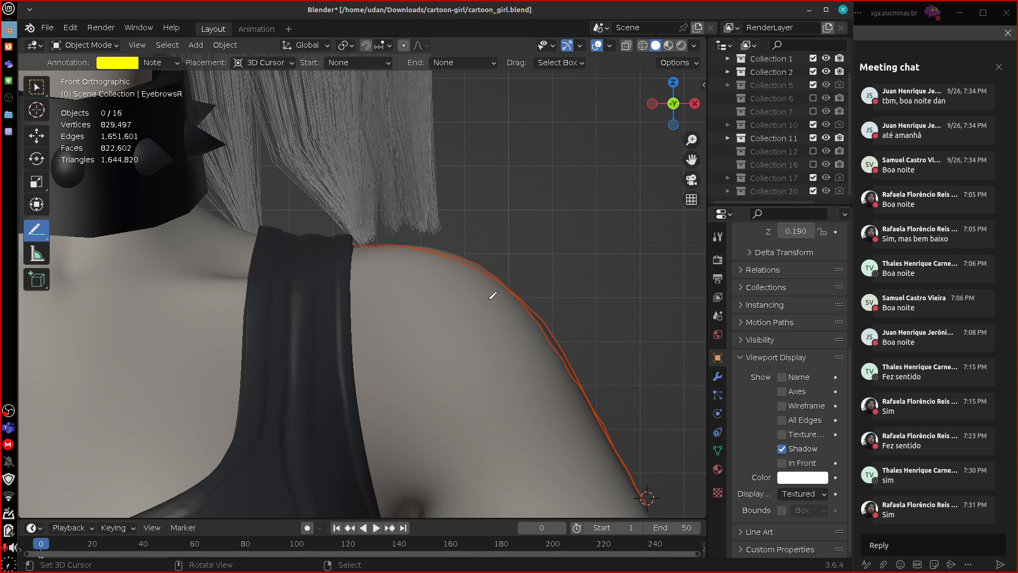
# Try approximating the shoulder curve with three connected straight yellow annotation lines, and undo them.
pyautogui.moveTo(355, 245)
pyautogui.mouseDown()
pyautogui.moveTo(496, 283)
pyautogui.moveTo(587, 390)
pyautogui.moveTo(648, 504)
pyautogui.mouseUp()
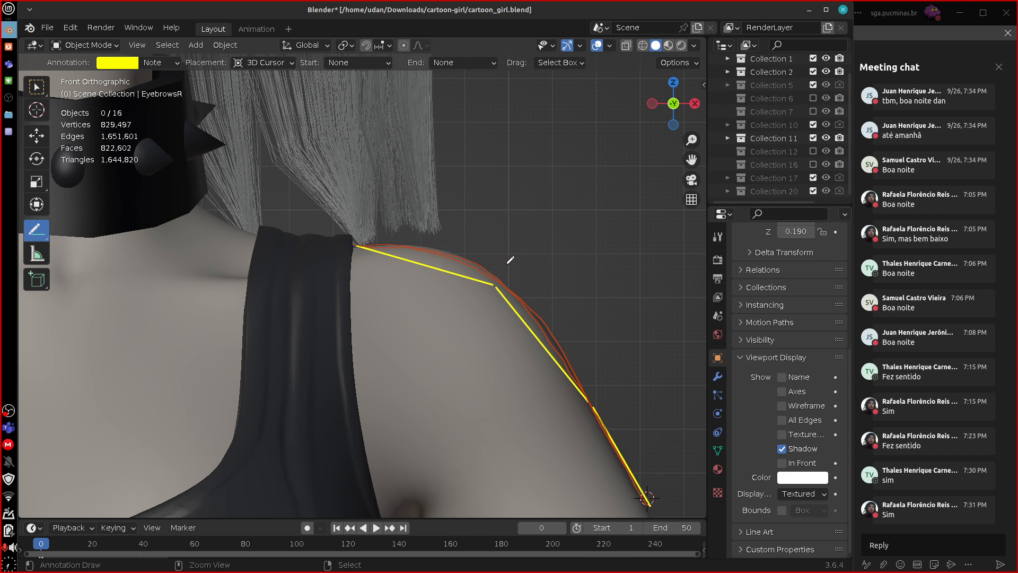
pyautogui.hotkey('ctrl', 'z')
pyautogui.hotkey('ctrl', 'z')
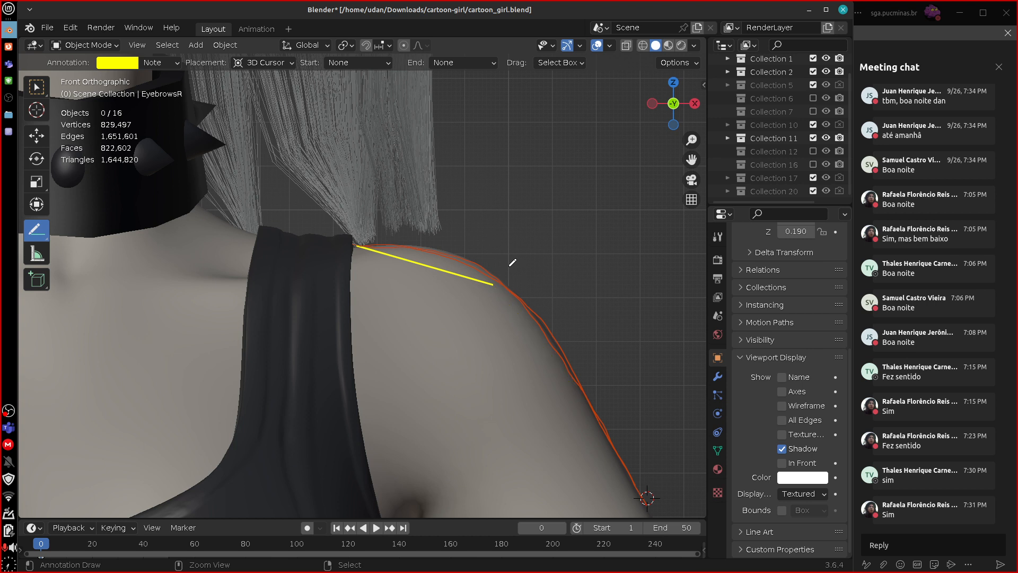
pyautogui.hotkey('ctrl', 'z')
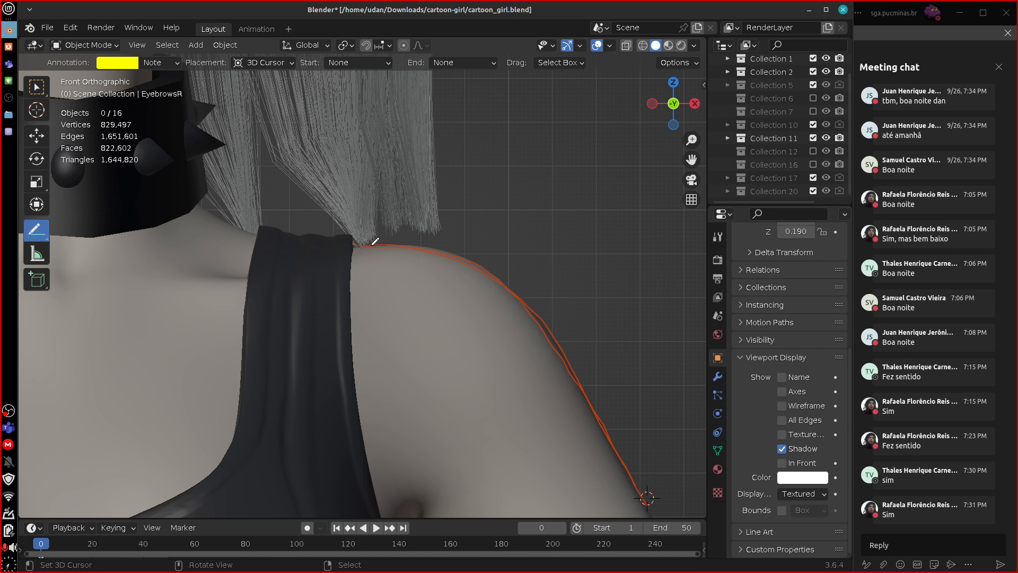
# Try approximating the shoulder curve with four connected straight annotation lines, and undo them all.
pyautogui.moveTo(357, 246)
pyautogui.mouseDown()
pyautogui.moveTo(449, 256)
pyautogui.moveTo(532, 309)
pyautogui.moveTo(593, 398)
pyautogui.moveTo(637, 498)
pyautogui.mouseUp()
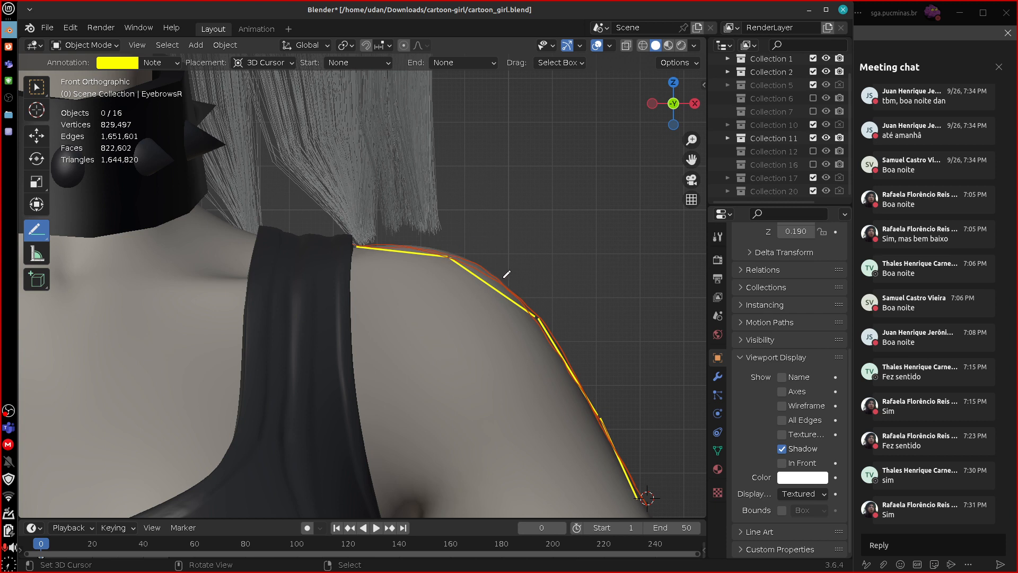
pyautogui.hotkey('ctrl', 'z')
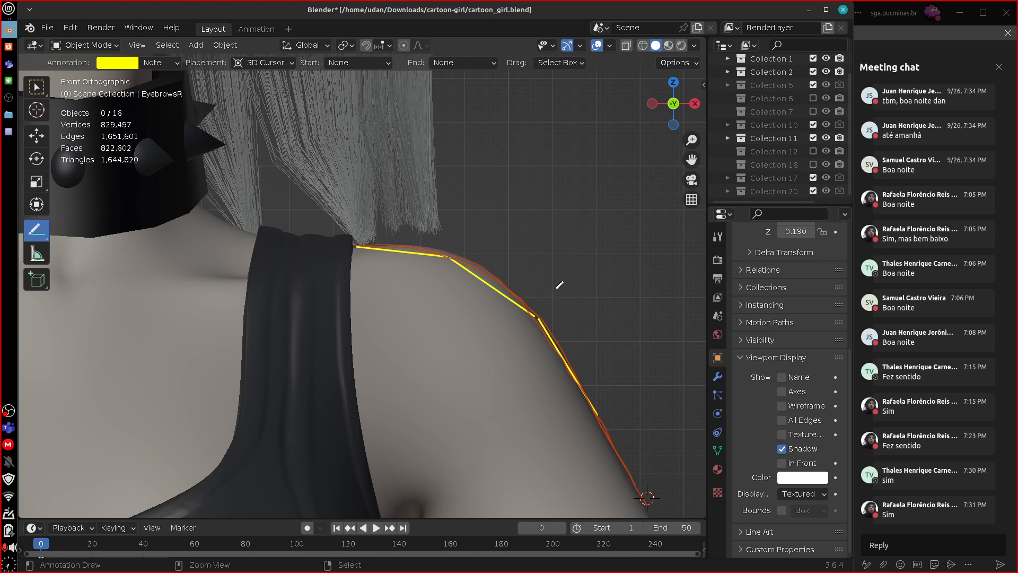
pyautogui.hotkey('ctrl', 'z')
pyautogui.hotkey('ctrl', 'z')
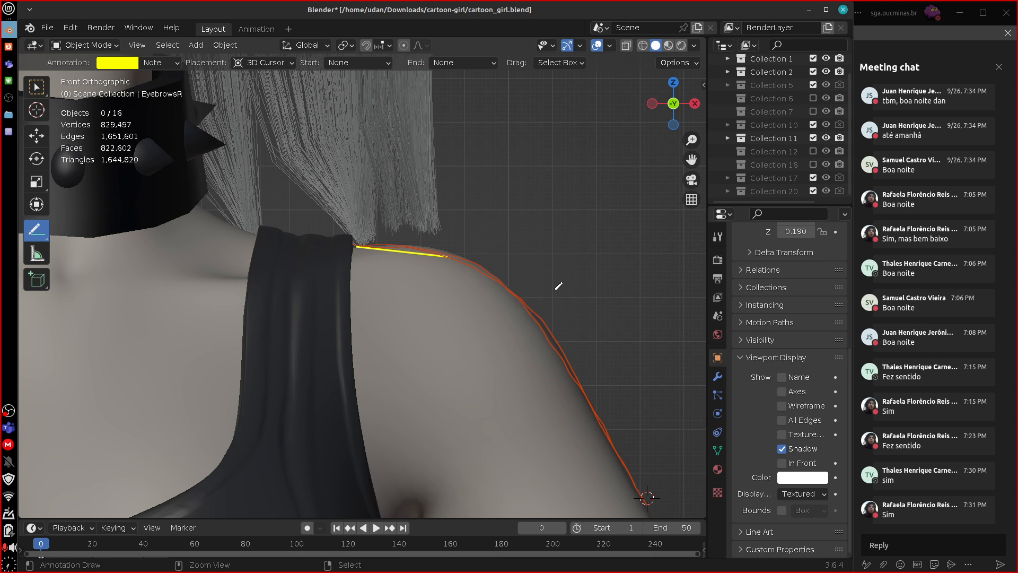
pyautogui.hotkey('ctrl', 'z')
# Trace the shoulder curve with five straight annotation lines and add a short cut line inward from each inner joint.
pyautogui.moveTo(362, 245)
pyautogui.mouseDown()
pyautogui.moveTo(415, 248)
pyautogui.moveTo(498, 276)
pyautogui.moveTo(558, 337)
pyautogui.moveTo(641, 497)
pyautogui.mouseUp()
pyautogui.moveTo(420, 249); pyautogui.dragTo(405, 324)
pyautogui.moveTo(501, 282); pyautogui.dragTo(477, 346)
pyautogui.moveTo(563, 348); pyautogui.dragTo(531, 383)
pyautogui.moveTo(598, 421); pyautogui.dragTo(560, 453)
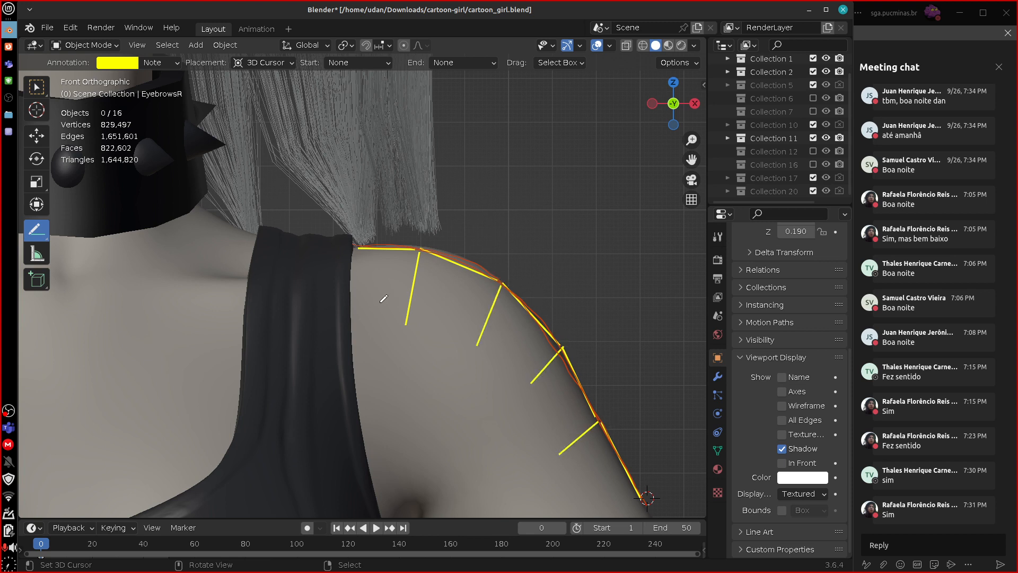
# Extend the shoulder cut lines into a grid of quads reaching down over the upper arm and chest beside the strap.
pyautogui.moveTo(357, 313)
pyautogui.mouseDown()
pyautogui.moveTo(476, 342)
pyautogui.moveTo(525, 390)
pyautogui.moveTo(587, 516)
pyautogui.moveTo(639, 497)
pyautogui.mouseUp()
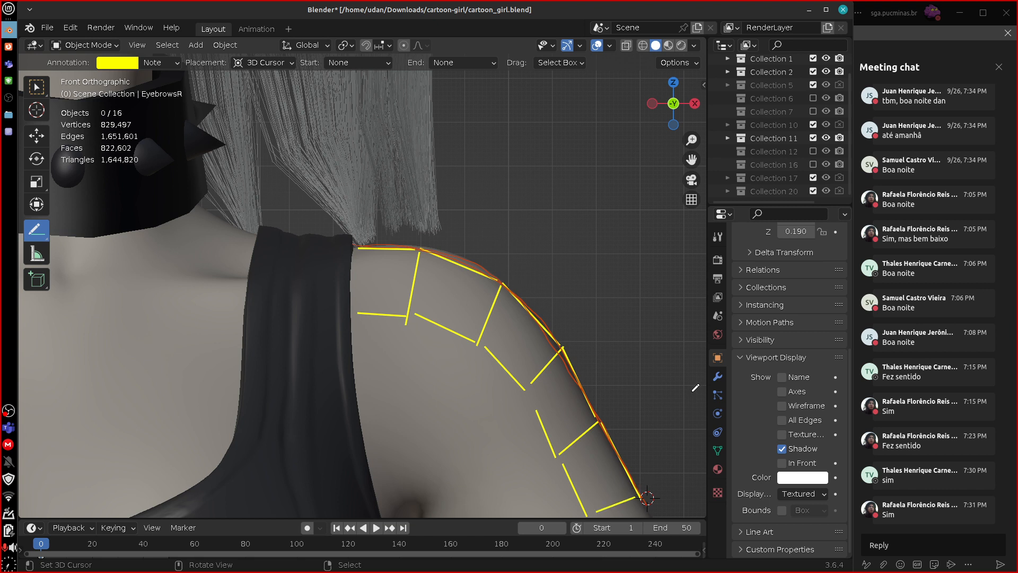
pyautogui.moveTo(358, 248); pyautogui.dragTo(355, 313)
pyautogui.moveTo(408, 317)
pyautogui.mouseDown()
pyautogui.moveTo(405, 384)
pyautogui.moveTo(358, 390)
pyautogui.mouseUp()
pyautogui.moveTo(355, 316); pyautogui.dragTo(356, 388)
pyautogui.moveTo(364, 431)
pyautogui.mouseDown()
pyautogui.moveTo(372, 479)
pyautogui.moveTo(425, 471)
pyautogui.moveTo(408, 392)
pyautogui.moveTo(470, 407)
pyautogui.moveTo(477, 345)
pyautogui.mouseUp()
pyautogui.moveTo(427, 470)
pyautogui.mouseDown()
pyautogui.moveTo(467, 440)
pyautogui.moveTo(470, 413)
pyautogui.moveTo(517, 449)
pyautogui.moveTo(529, 395)
pyautogui.mouseUp()
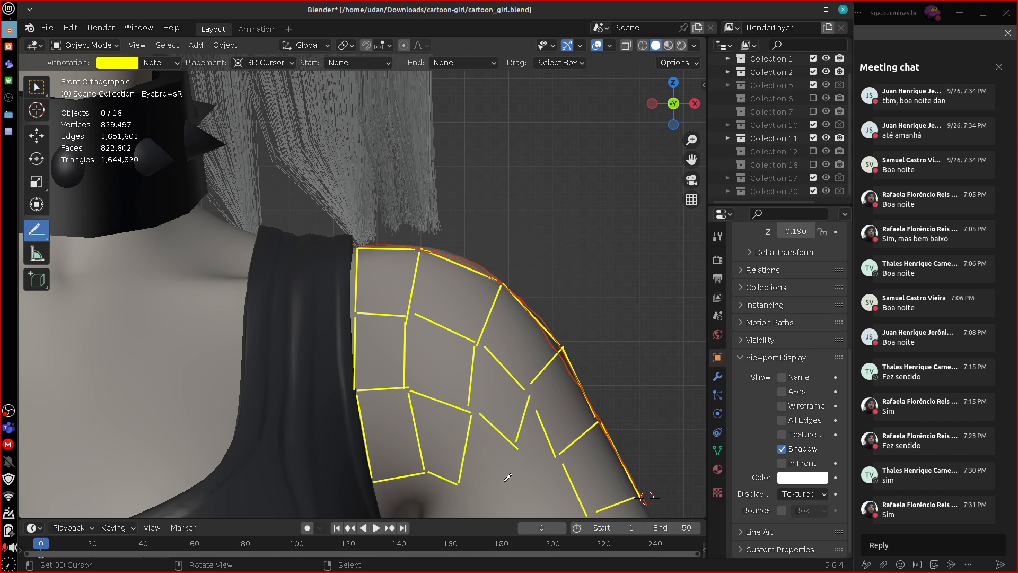
pyautogui.moveTo(458, 483)
pyautogui.mouseDown()
pyautogui.moveTo(489, 501)
pyautogui.moveTo(514, 460)
pyautogui.mouseUp()
# Delete the yellow Note layer and the orange Note.001 layer, leaving one new empty annotation layer.
pyautogui.moveTo(705, 87); pyautogui.dragTo(560, 84)
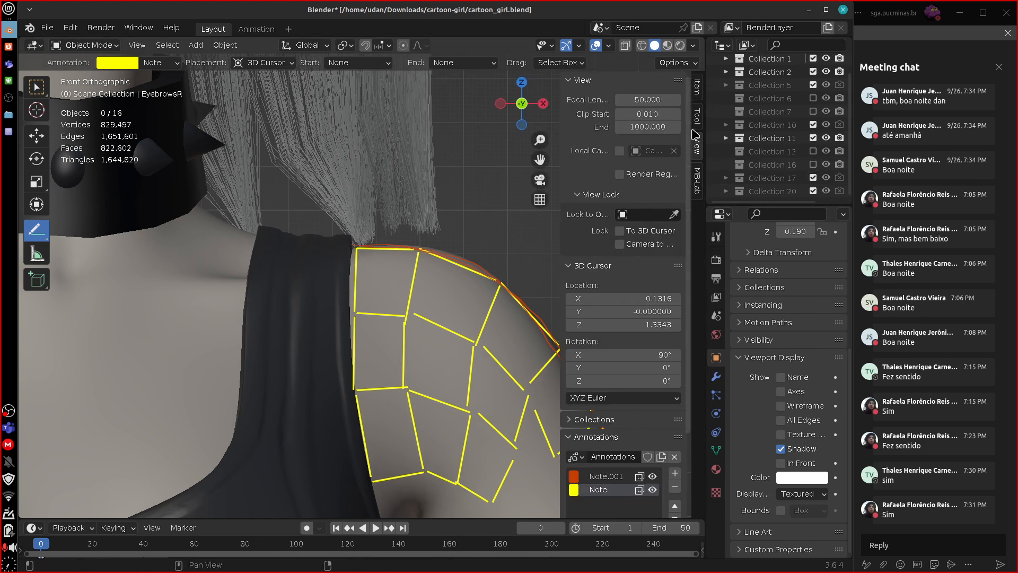
pyautogui.click(675, 486)
pyautogui.click(675, 472)
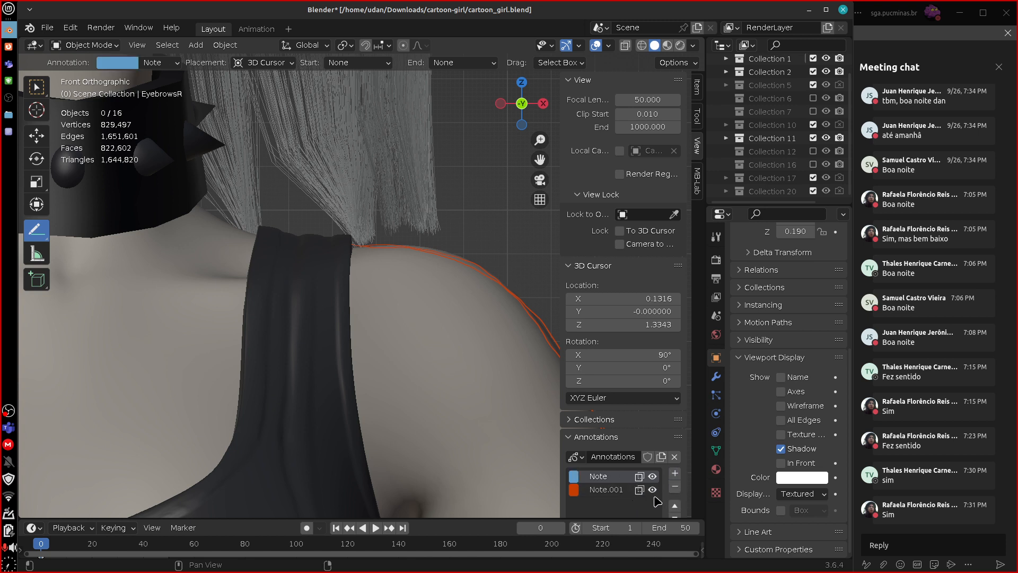
pyautogui.click(642, 489)
pyautogui.click(675, 487)
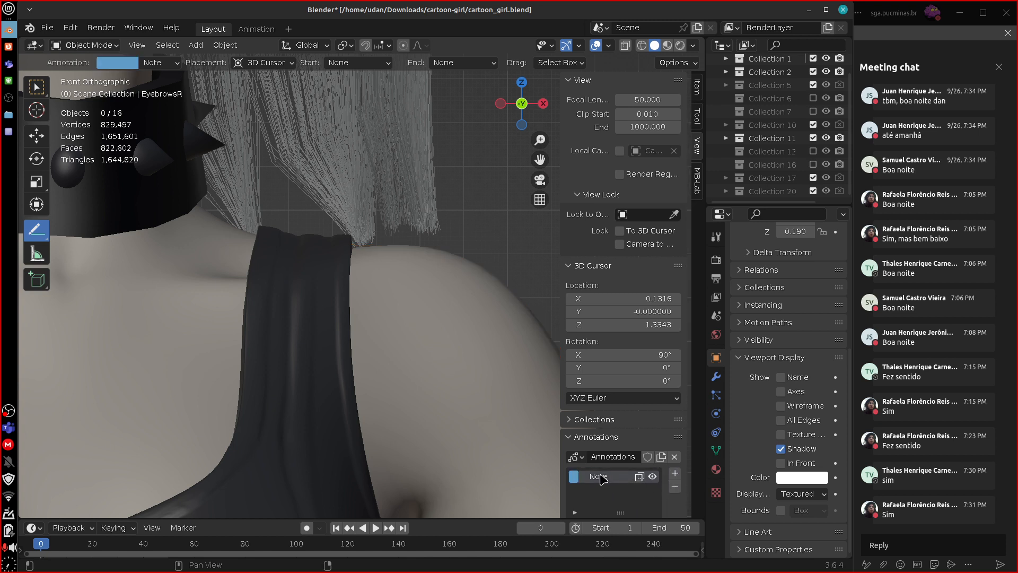
# Set the new annotation layer's color to full-brightness yellow and hide the annotation settings.
pyautogui.click(574, 477)
pyautogui.click(582, 373)
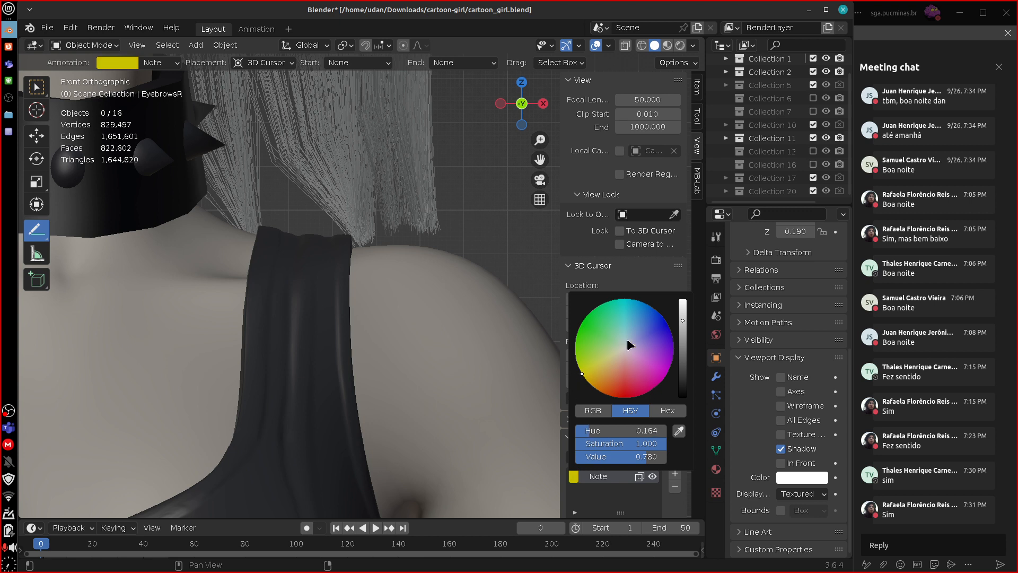
pyautogui.moveTo(685, 322); pyautogui.dragTo(683, 301)
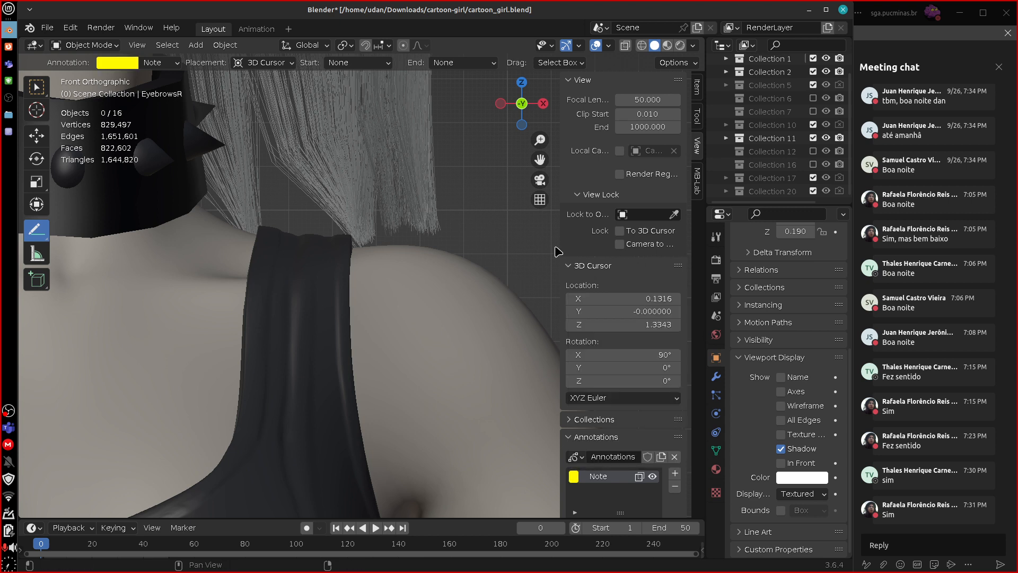
pyautogui.moveTo(560, 243); pyautogui.dragTo(631, 249)
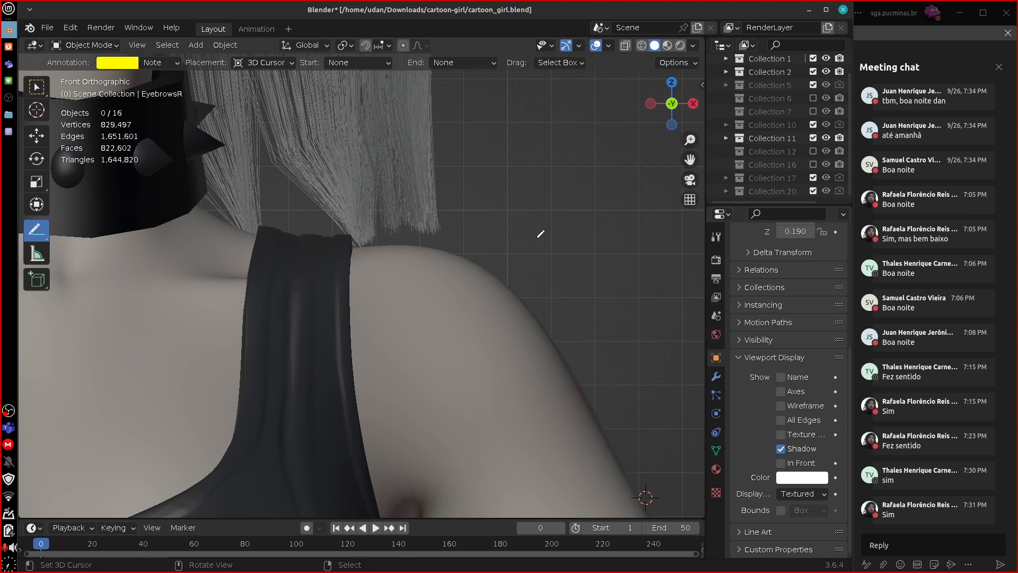
# Switch from straight-line to freehand Annotate, undoing the trial strokes made around the shoulder.
pyautogui.moveTo(535, 235)
pyautogui.mouseDown()
pyautogui.moveTo(595, 313)
pyautogui.moveTo(635, 304)
pyautogui.mouseUp()
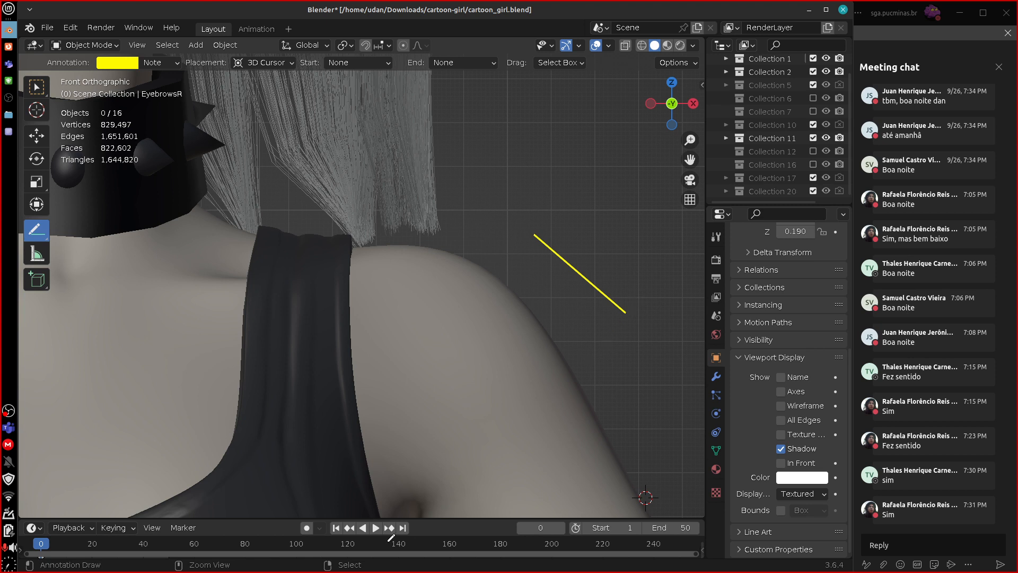
pyautogui.hotkey('ctrl', 'z')
pyautogui.click(40, 237)
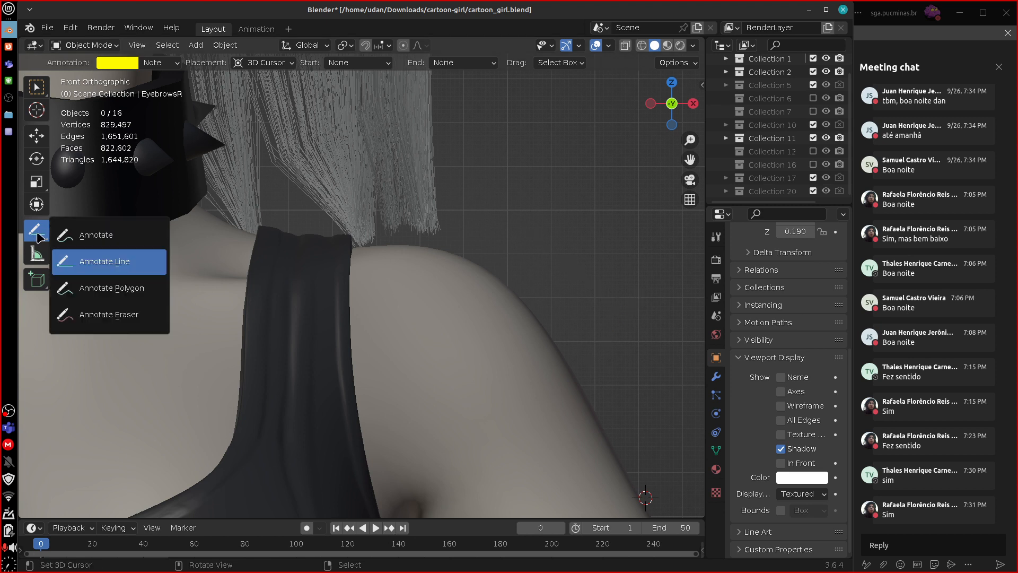
pyautogui.click(133, 237)
pyautogui.moveTo(549, 285); pyautogui.dragTo(564, 365)
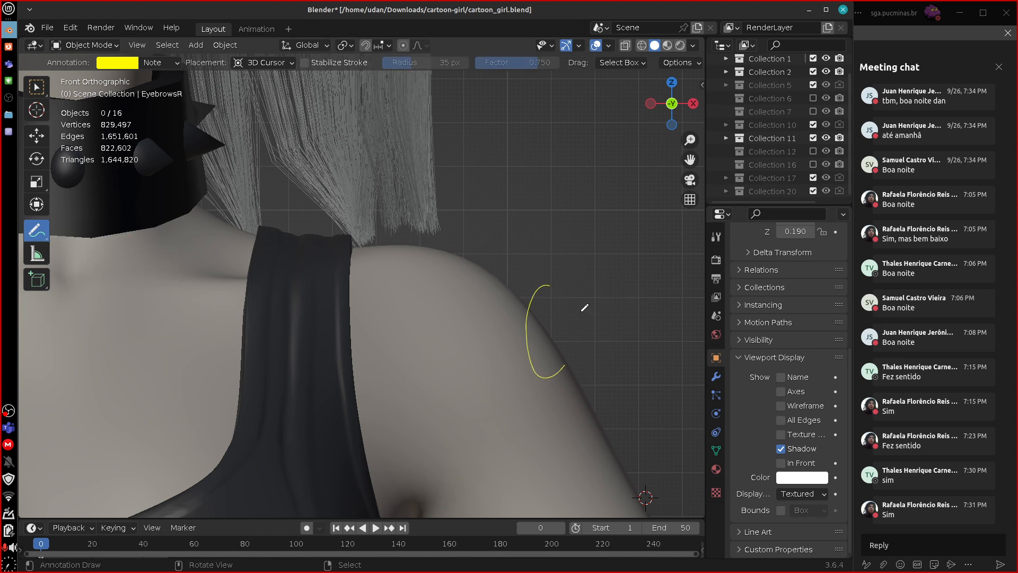
pyautogui.moveTo(540, 314); pyautogui.dragTo(563, 374)
pyautogui.hotkey('ctrl', 'z')
pyautogui.hotkey('ctrl', 'z')
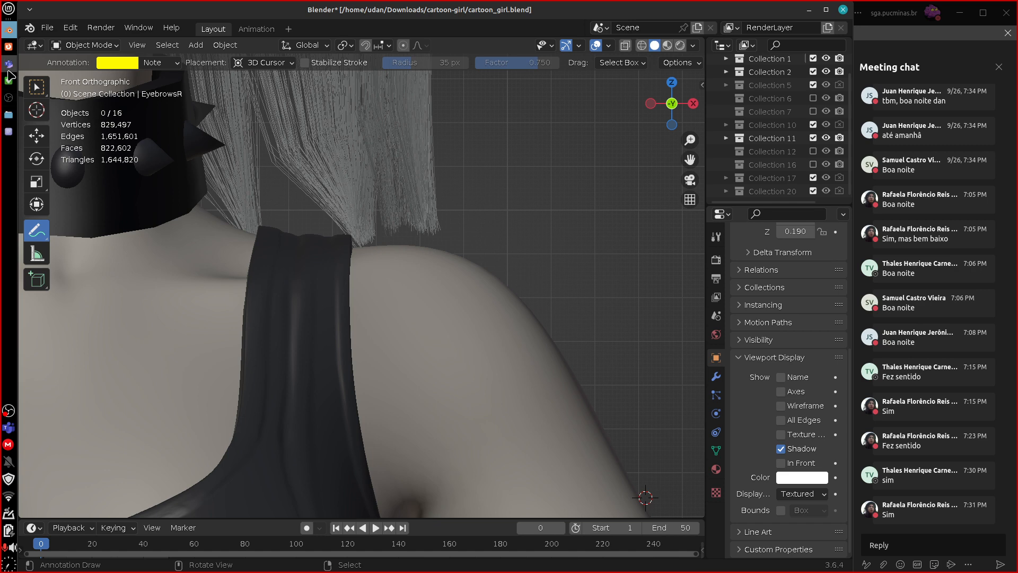
# Mark guideline 4 with an asterisk in the text editor's list and return to Blender.
pyautogui.click(8, 133)
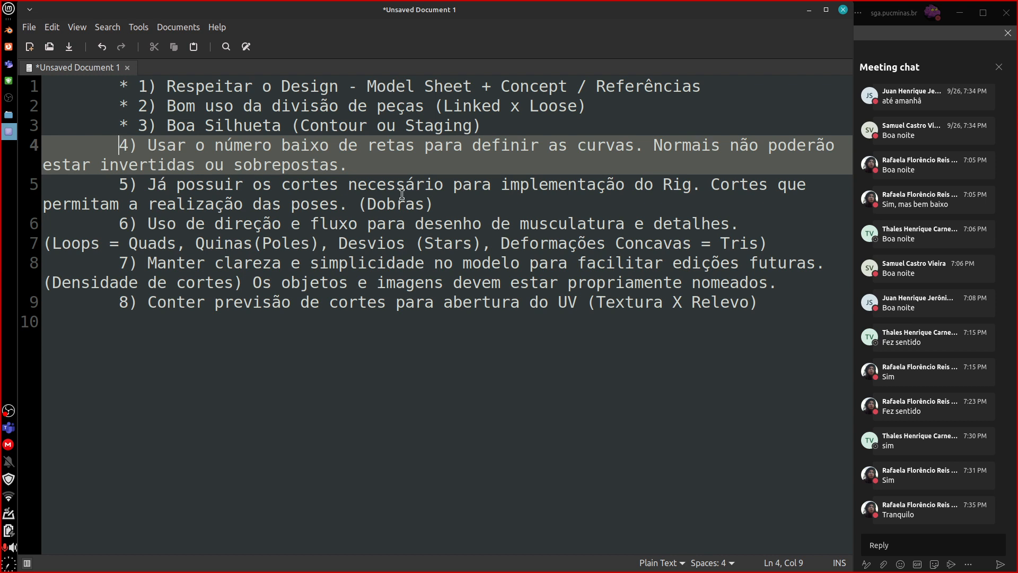
pyautogui.click(458, 203)
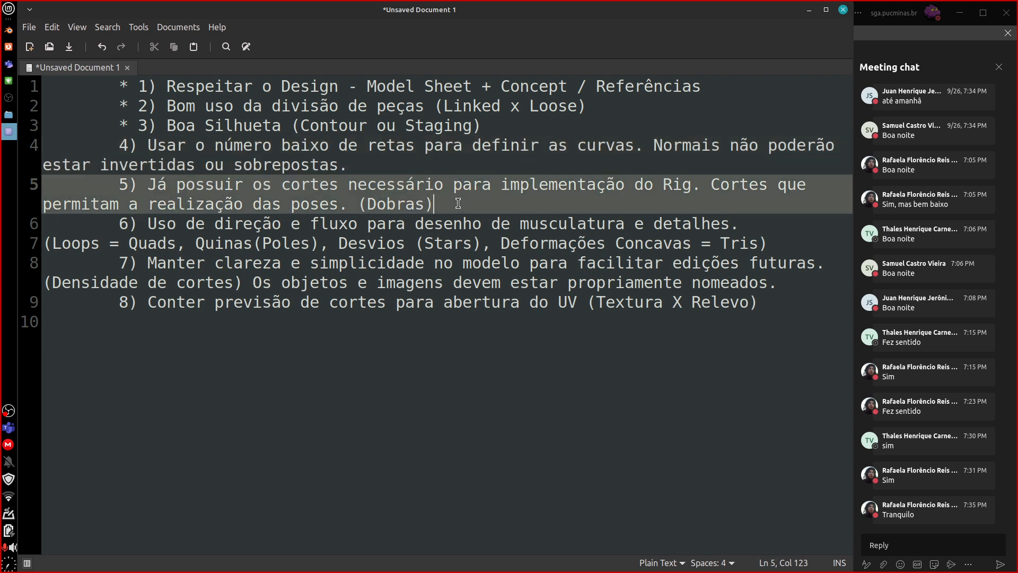
pyautogui.click(122, 144)
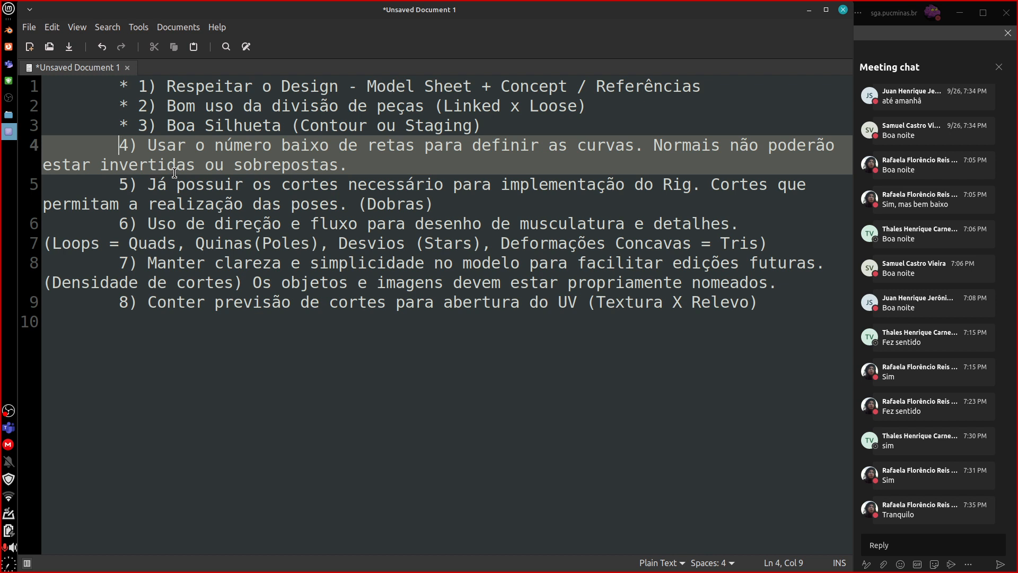
pyautogui.write('*')
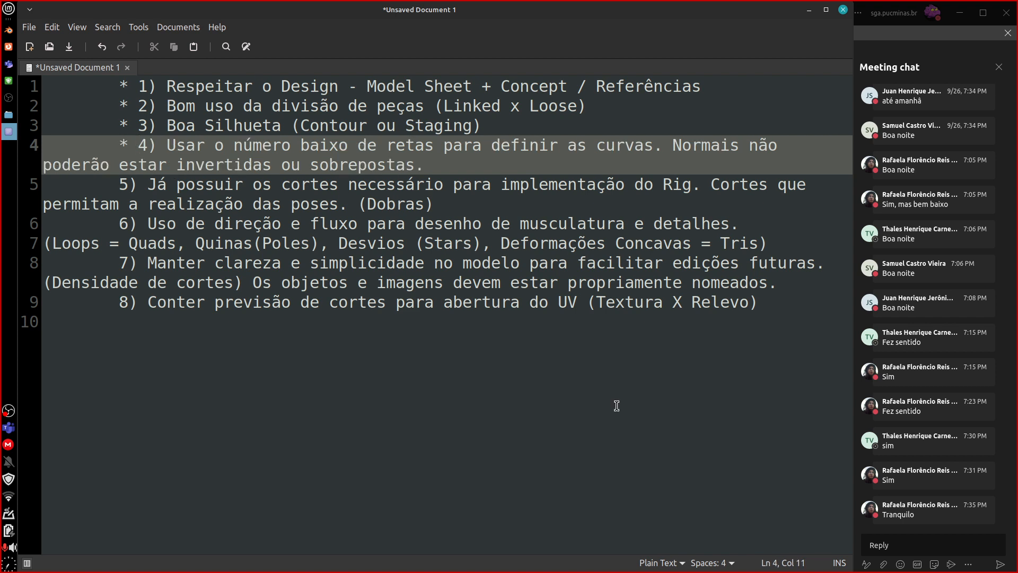
pyautogui.click(809, 10)
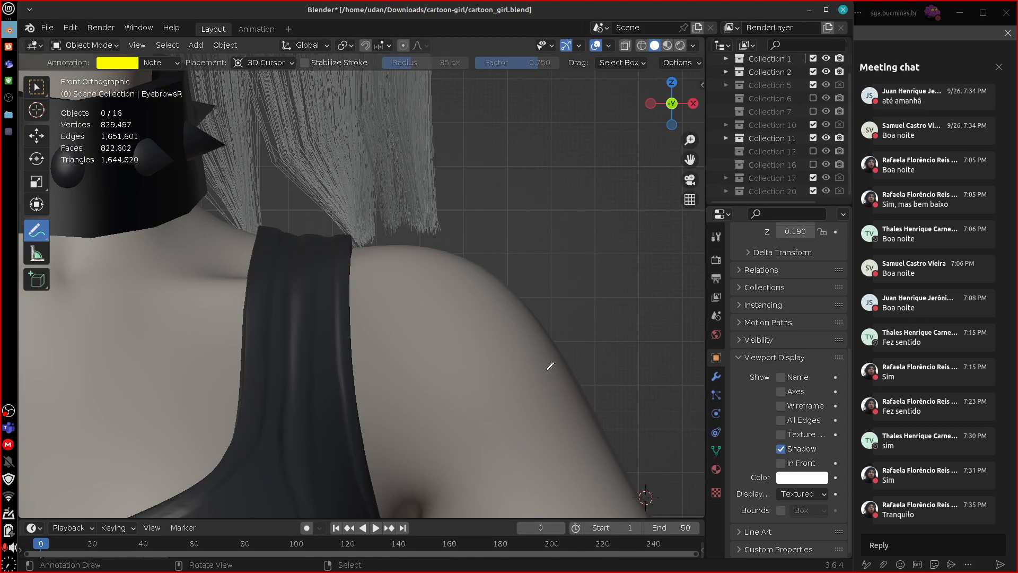
# Undo a trial scribble over the shoulder and bring the jeans' knee into close-up in the right side view.
pyautogui.moveTo(513, 348); pyautogui.dragTo(570, 383)
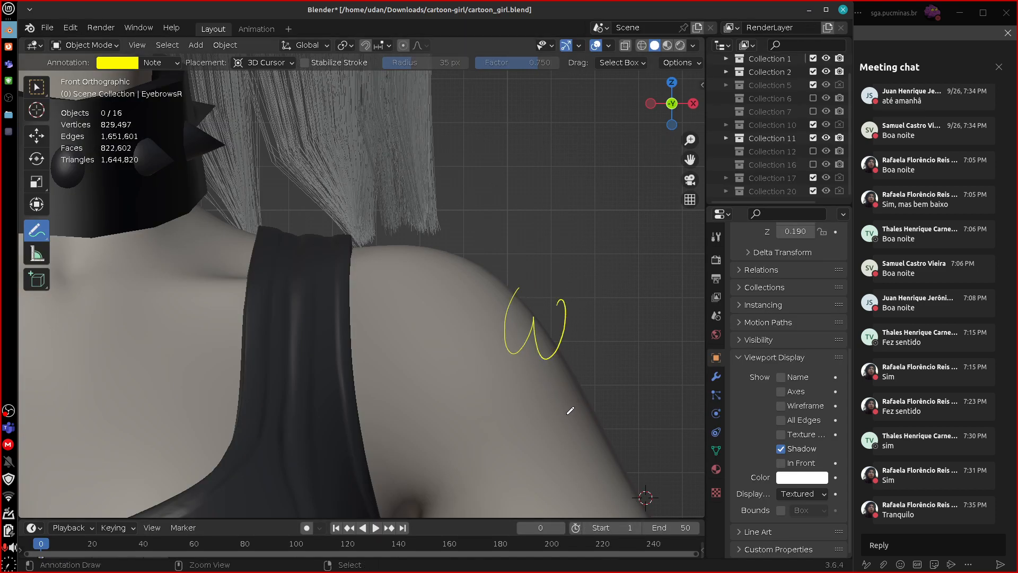
pyautogui.hotkey('ctrl', 'z')
pyautogui.moveTo(557, 412)
pyautogui.keyDown('shift'); pyautogui.mouseDown(button='middle')
pyautogui.moveTo(608, 295)
pyautogui.moveTo(639, 259)
pyautogui.mouseUp(button='middle'); pyautogui.keyUp('shift')
pyautogui.scroll(-6, 639, 259)
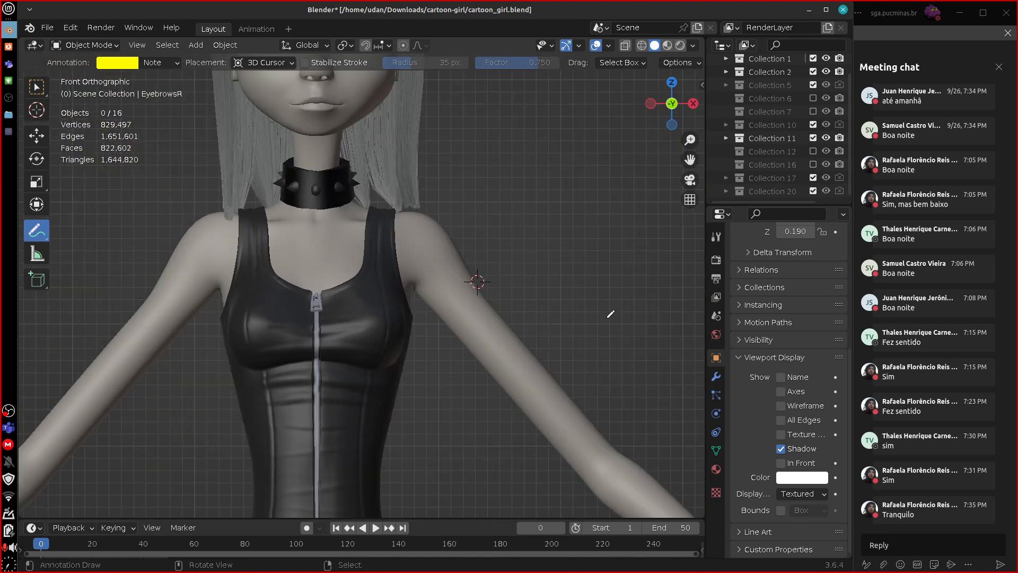
pyautogui.scroll(-4, 611, 312)
pyautogui.scroll(3, 599, 330)
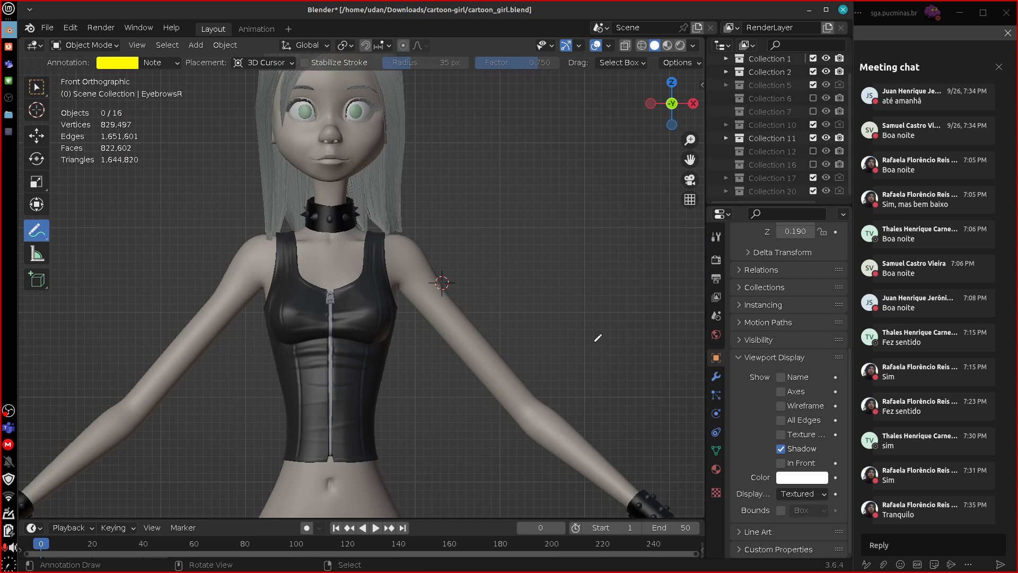
pyautogui.press('KP_3')
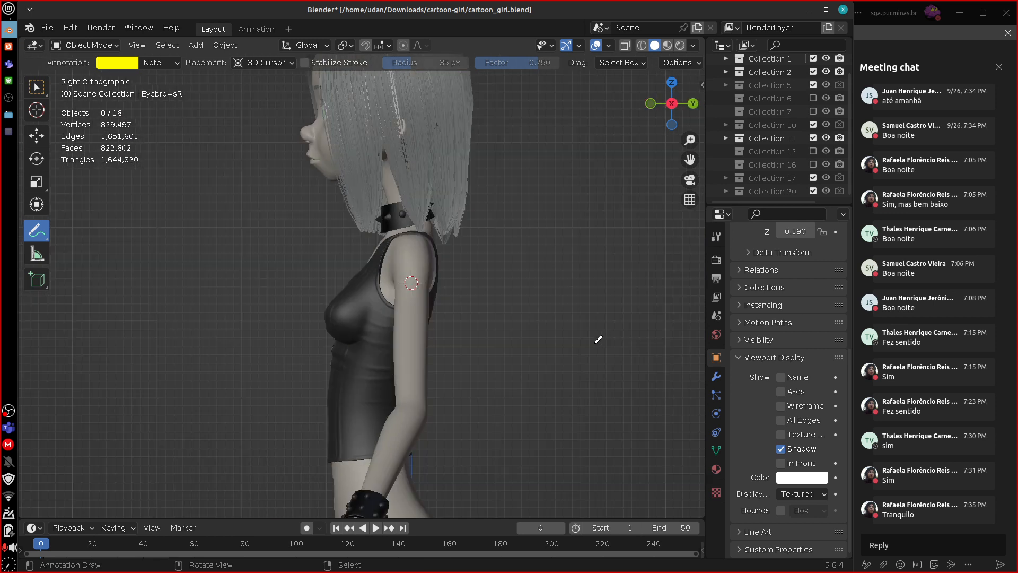
pyautogui.keyDown('shift'); pyautogui.moveTo(500, 435); pyautogui.dragTo(515, 165, button='middle'); pyautogui.keyUp('shift')
pyautogui.keyDown('shift'); pyautogui.moveTo(536, 421); pyautogui.dragTo(533, 127, button='middle'); pyautogui.keyUp('shift')
pyautogui.keyDown('shift'); pyautogui.moveTo(533, 352); pyautogui.dragTo(528, 217, button='middle'); pyautogui.keyUp('shift')
pyautogui.keyDown('shift'); pyautogui.moveTo(527, 339); pyautogui.dragTo(525, 298, button='middle'); pyautogui.keyUp('shift')
pyautogui.scroll(3, 523, 313)
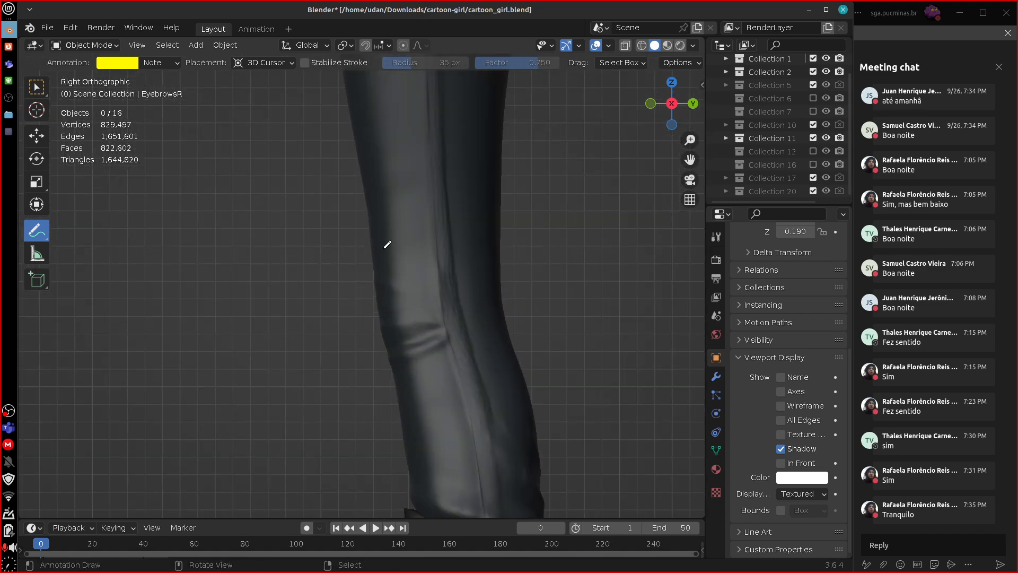
# Sketch freehand cuts just above and below the knee, joined by front, back and middle lines.
pyautogui.moveTo(374, 256); pyautogui.dragTo(494, 261)
pyautogui.moveTo(397, 372); pyautogui.dragTo(545, 362)
pyautogui.moveTo(371, 260); pyautogui.dragTo(394, 373)
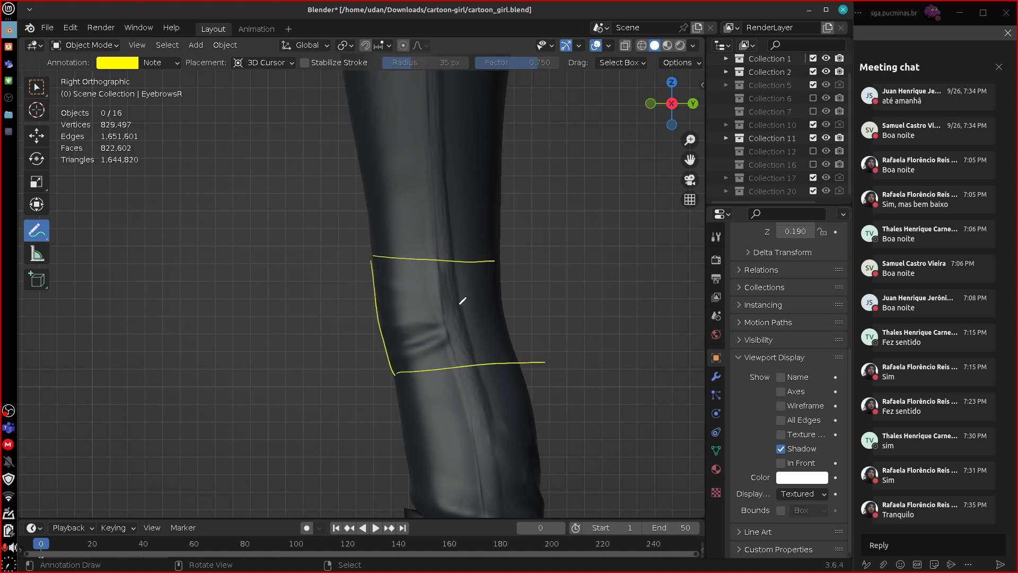
pyautogui.moveTo(500, 261)
pyautogui.mouseDown()
pyautogui.moveTo(514, 368)
pyautogui.moveTo(532, 363)
pyautogui.moveTo(521, 380)
pyautogui.mouseUp()
pyautogui.moveTo(440, 260); pyautogui.dragTo(454, 372)
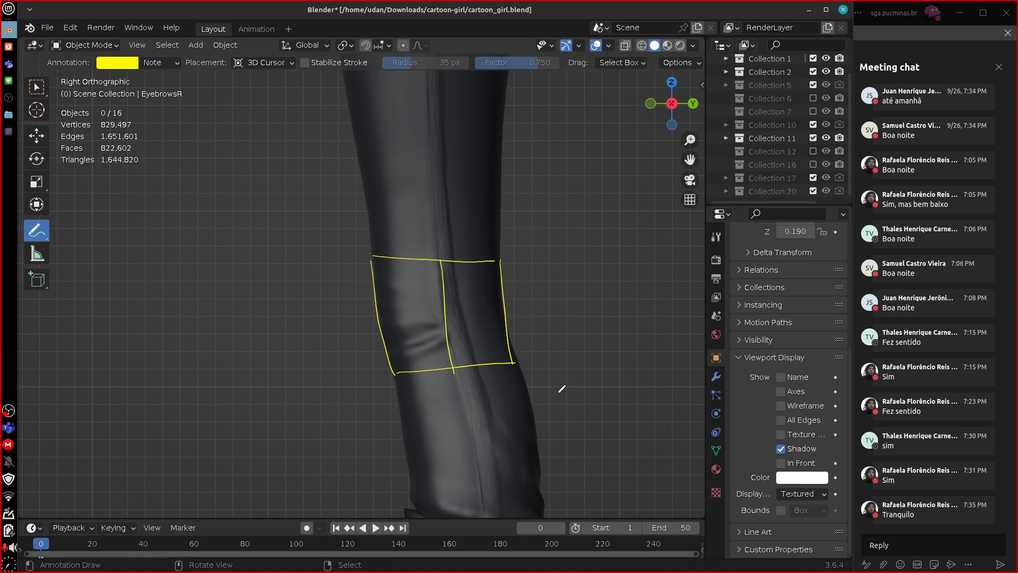
# Replace the knee sketch with a taller box starting higher on the thigh, marking its corners and adding a middle line.
pyautogui.moveTo(436, 242)
pyautogui.keyDown('ctrl'); pyautogui.mouseDown()
pyautogui.moveTo(477, 268)
pyautogui.moveTo(447, 255)
pyautogui.moveTo(398, 341)
pyautogui.moveTo(518, 391)
pyautogui.moveTo(489, 341)
pyautogui.moveTo(504, 290)
pyautogui.mouseUp(); pyautogui.keyUp('ctrl')
pyautogui.moveTo(519, 359); pyautogui.dragTo(501, 194)
pyautogui.moveTo(368, 196)
pyautogui.mouseDown()
pyautogui.moveTo(400, 409)
pyautogui.moveTo(509, 195)
pyautogui.mouseUp()
pyautogui.moveTo(391, 389)
pyautogui.mouseDown()
pyautogui.moveTo(557, 366)
pyautogui.moveTo(398, 393)
pyautogui.mouseUp()
pyautogui.moveTo(370, 194); pyautogui.dragTo(370, 198)
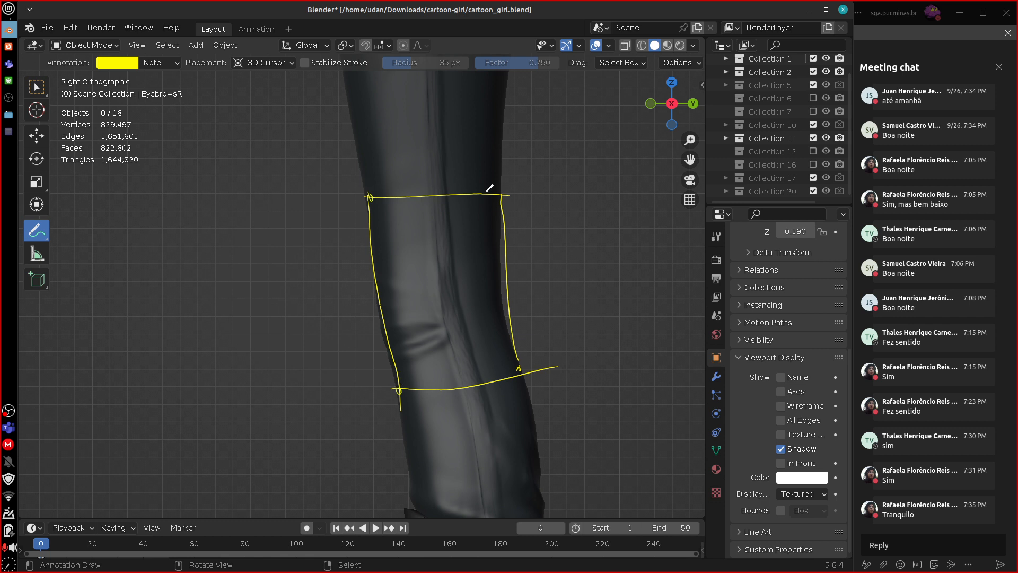
pyautogui.moveTo(503, 194); pyautogui.dragTo(502, 199)
pyautogui.moveTo(435, 184)
pyautogui.mouseDown()
pyautogui.moveTo(457, 420)
pyautogui.moveTo(453, 396)
pyautogui.mouseUp()
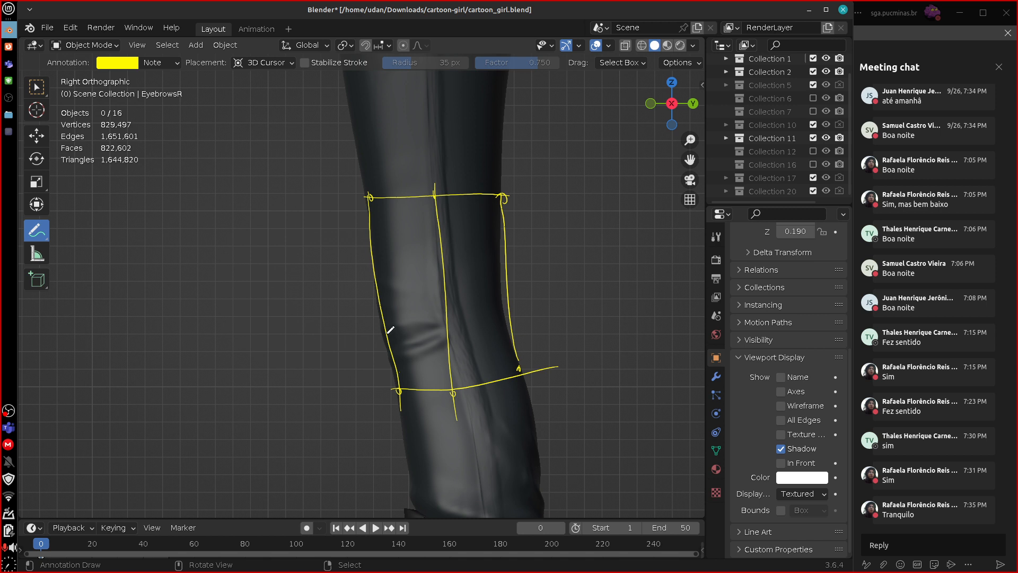
# Select the jeans and move them downward so the knee folds sit near the lower sketched cut.
pyautogui.rightClick(441, 189)
pyautogui.press('g')
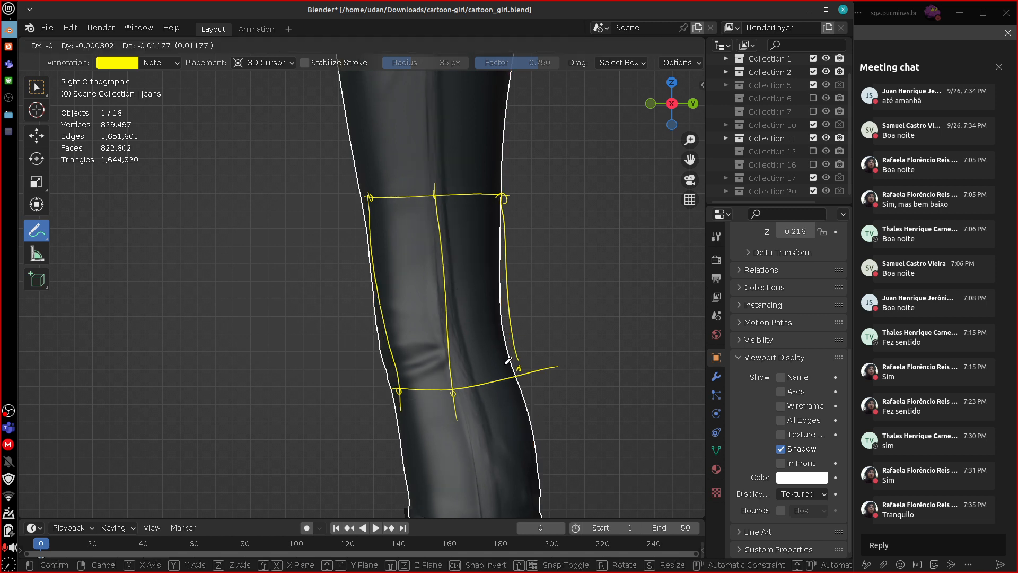
pyautogui.click(551, 369)
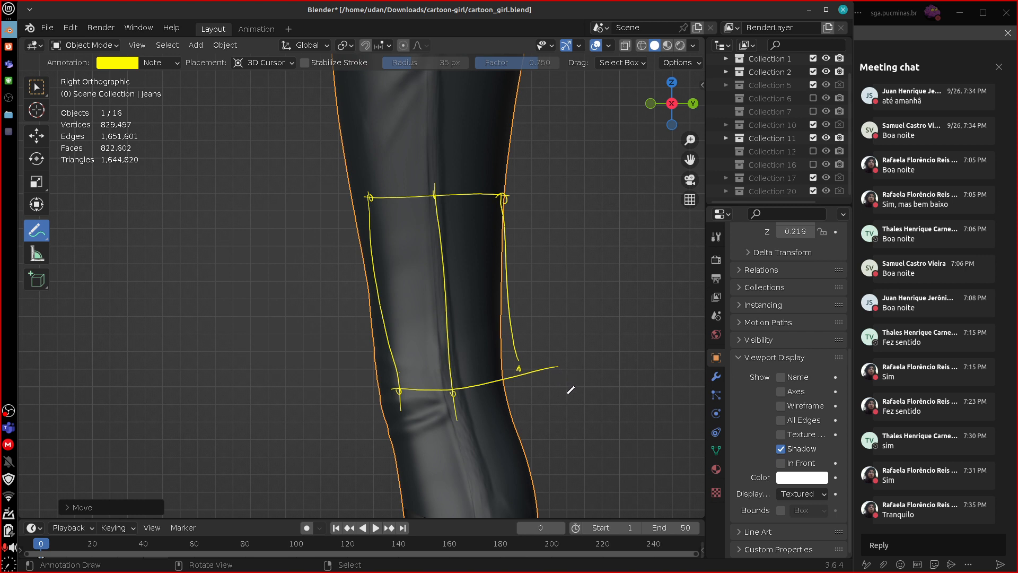
# Undo the jeans' downward move and replace the old sketch with three cuts across the leg: above, through and below the knee.
pyautogui.hotkey('ctrl', 'z')
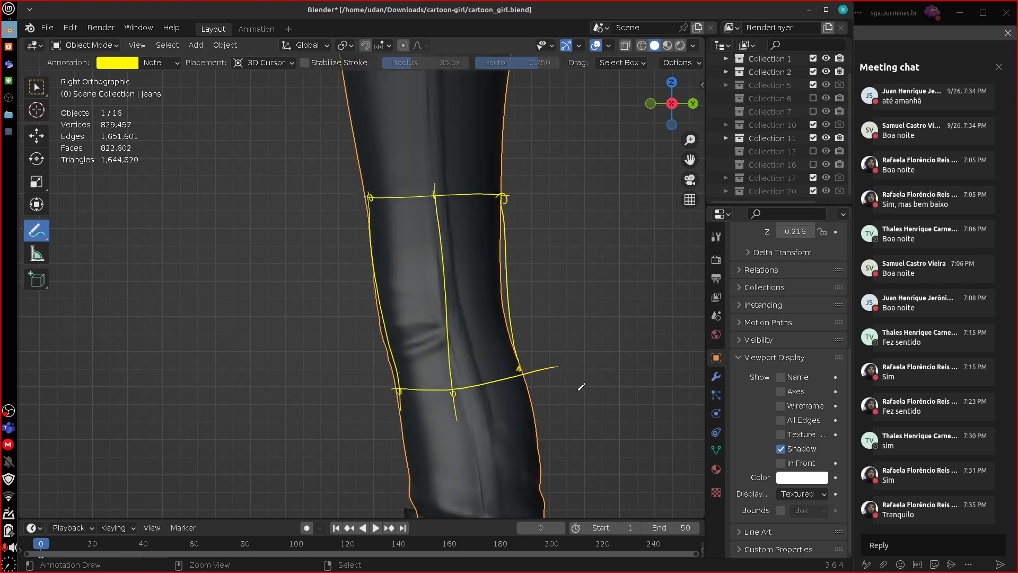
pyautogui.moveTo(530, 260)
pyautogui.keyDown('ctrl'); pyautogui.mouseDown()
pyautogui.moveTo(504, 207)
pyautogui.moveTo(527, 391)
pyautogui.moveTo(450, 345)
pyautogui.moveTo(466, 416)
pyautogui.moveTo(404, 345)
pyautogui.moveTo(370, 243)
pyautogui.moveTo(584, 369)
pyautogui.moveTo(438, 196)
pyautogui.moveTo(408, 196)
pyautogui.mouseUp(); pyautogui.keyUp('ctrl')
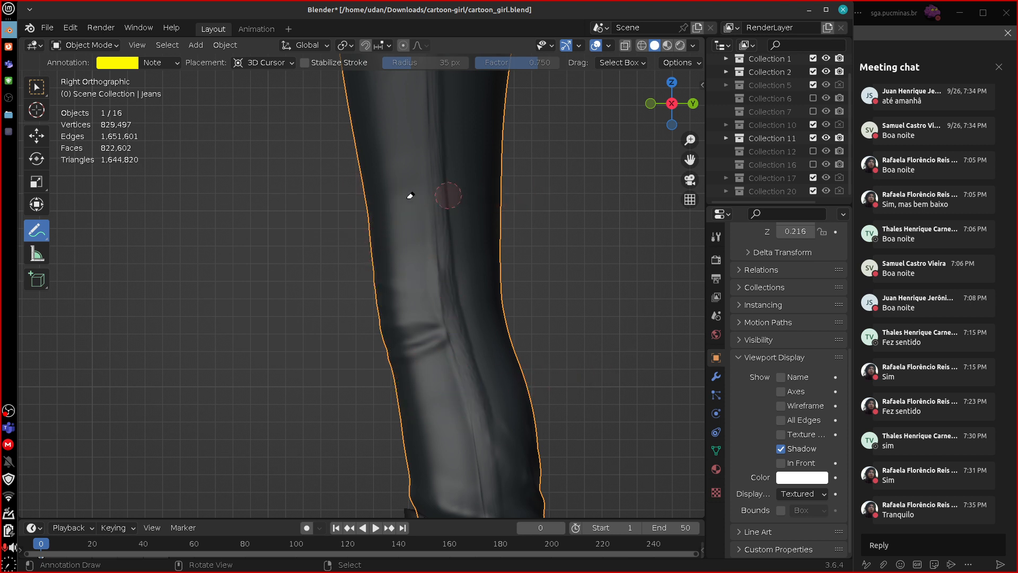
pyautogui.moveTo(377, 330); pyautogui.dragTo(532, 309)
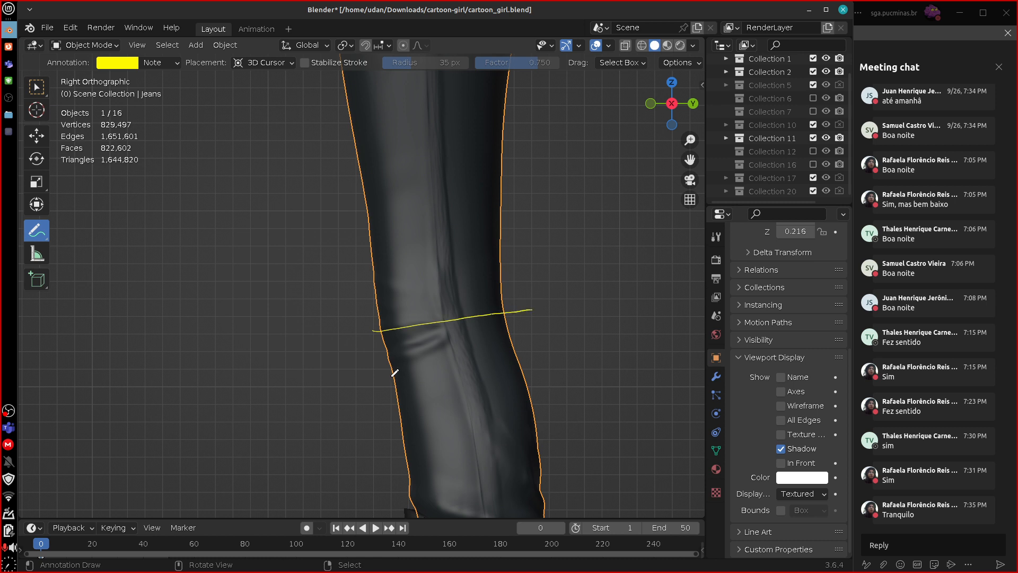
pyautogui.moveTo(391, 375); pyautogui.dragTo(559, 365)
pyautogui.moveTo(372, 281); pyautogui.dragTo(547, 269)
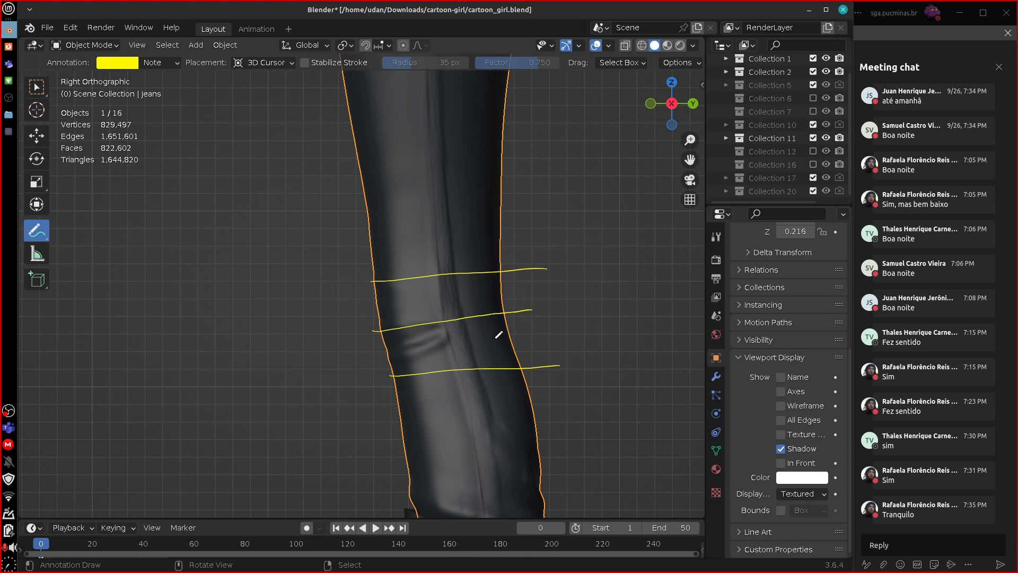
# Trim the middle cut's rear part, add a front edge, and join the cut's end diagonally to the outer cuts' back ends.
pyautogui.keyDown('ctrl'); pyautogui.moveTo(494, 313); pyautogui.dragTo(538, 302); pyautogui.keyUp('ctrl')
pyautogui.moveTo(377, 281); pyautogui.dragTo(391, 381)
pyautogui.moveTo(457, 317); pyautogui.dragTo(514, 266)
pyautogui.moveTo(463, 324); pyautogui.dragTo(515, 376)
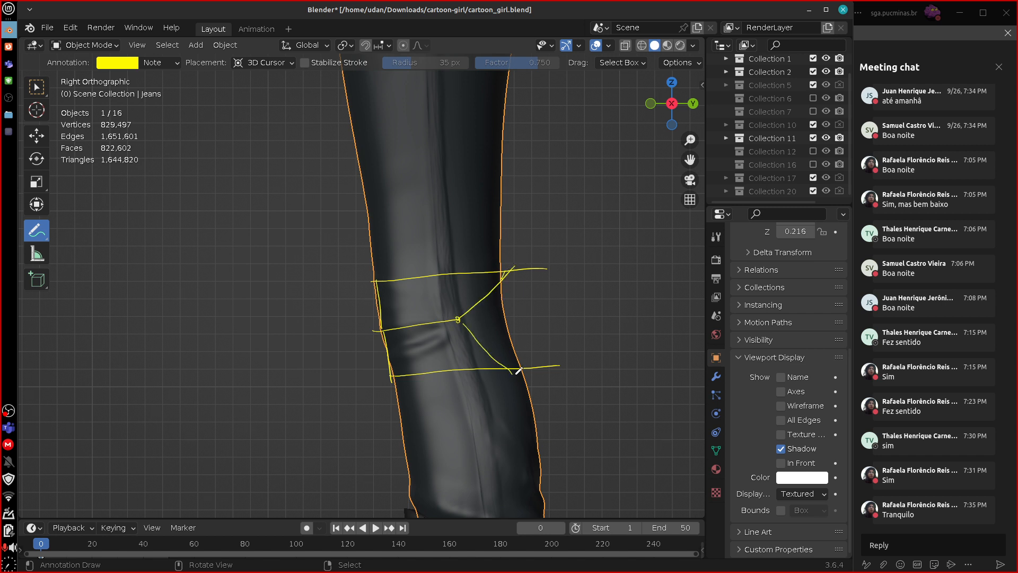
# Circle the three diagonal junctions at the back of the knee and add two lengthwise lines crossing the cuts.
pyautogui.moveTo(465, 326); pyautogui.dragTo(522, 374)
pyautogui.moveTo(512, 269); pyautogui.dragTo(510, 268)
pyautogui.moveTo(463, 316); pyautogui.dragTo(461, 315)
pyautogui.moveTo(457, 269); pyautogui.dragTo(471, 377)
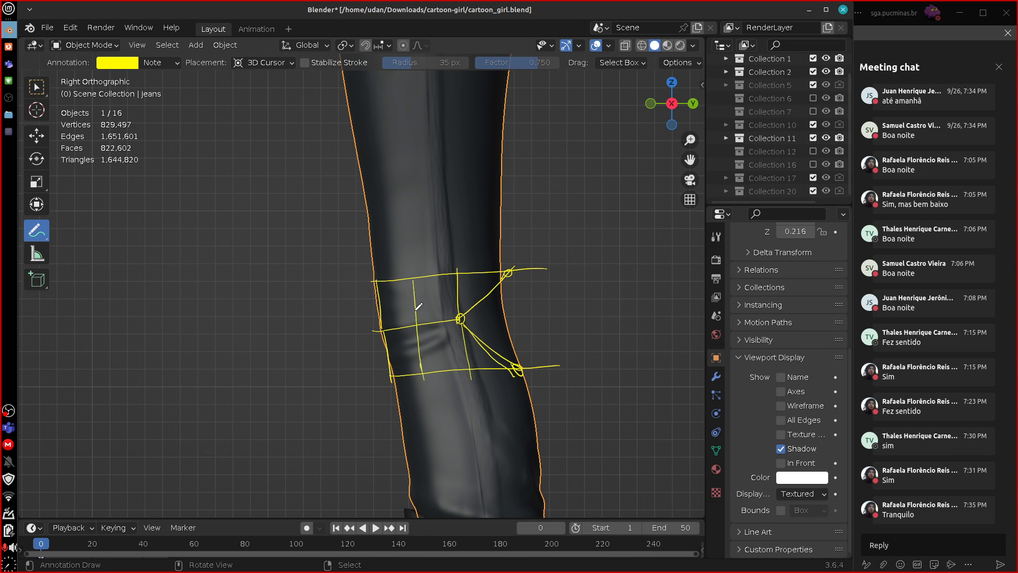
pyautogui.moveTo(413, 261); pyautogui.dragTo(423, 380)
# Sketch a bent-knee diagram beside the leg, with thigh and shin sections fanning out from the knee.
pyautogui.moveTo(598, 304)
pyautogui.mouseDown()
pyautogui.moveTo(636, 276)
pyautogui.moveTo(641, 296)
pyautogui.mouseUp()
pyautogui.moveTo(555, 304); pyautogui.dragTo(569, 270)
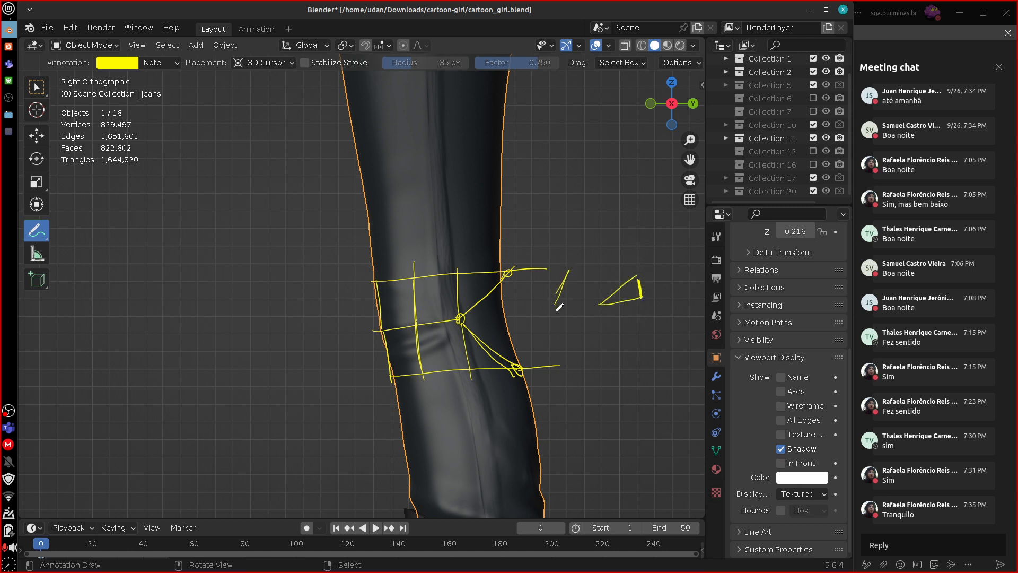
pyautogui.moveTo(556, 313)
pyautogui.mouseDown()
pyautogui.moveTo(590, 343)
pyautogui.moveTo(578, 306)
pyautogui.moveTo(565, 307)
pyautogui.mouseUp()
pyautogui.moveTo(643, 271); pyautogui.dragTo(658, 253)
pyautogui.moveTo(571, 266); pyautogui.dragTo(599, 229)
pyautogui.moveTo(600, 229)
pyautogui.mouseDown()
pyautogui.moveTo(614, 210)
pyautogui.moveTo(643, 272)
pyautogui.moveTo(601, 248)
pyautogui.mouseUp()
pyautogui.moveTo(646, 300)
pyautogui.mouseDown()
pyautogui.moveTo(679, 312)
pyautogui.moveTo(615, 348)
pyautogui.moveTo(580, 329)
pyautogui.moveTo(611, 363)
pyautogui.moveTo(667, 387)
pyautogui.mouseUp()
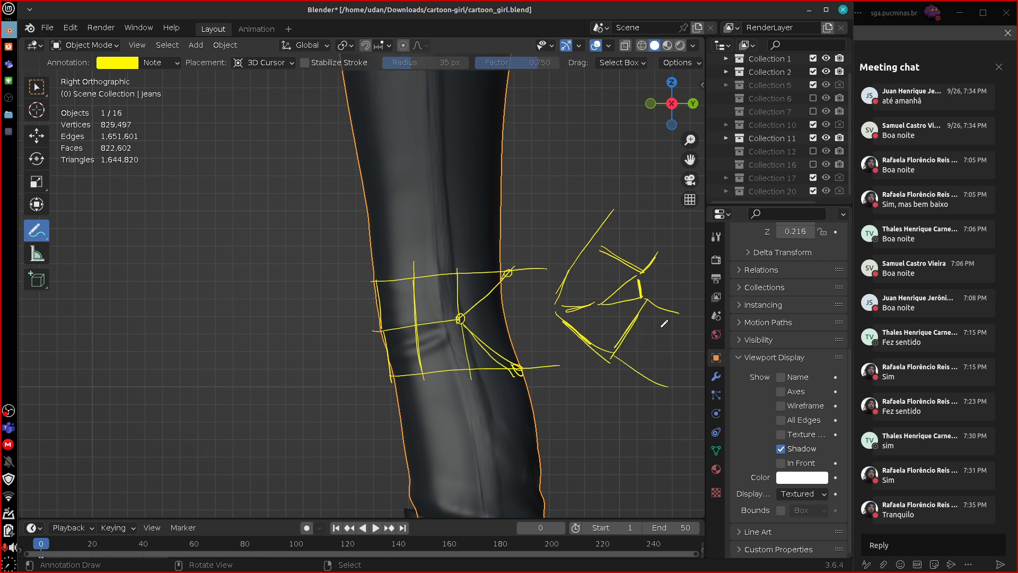
# Close the thigh and shin ends of the bent-knee diagram and add a middle line through each section.
pyautogui.moveTo(681, 317); pyautogui.dragTo(657, 388)
pyautogui.moveTo(664, 255); pyautogui.dragTo(613, 214)
pyautogui.moveTo(599, 304)
pyautogui.mouseDown()
pyautogui.moveTo(604, 273)
pyautogui.moveTo(597, 309)
pyautogui.mouseUp()
pyautogui.moveTo(644, 208); pyautogui.dragTo(614, 255)
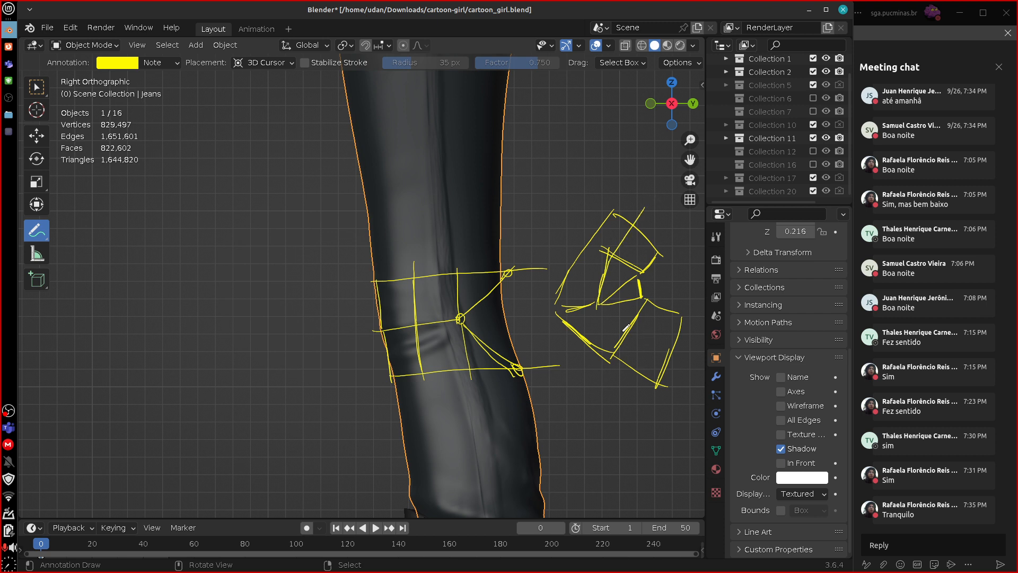
pyautogui.moveTo(600, 306); pyautogui.dragTo(684, 368)
pyautogui.moveTo(625, 328); pyautogui.dragTo(684, 369)
# Try short strokes behind the knee and erase them together with the bent-knee diagram.
pyautogui.moveTo(528, 362); pyautogui.dragTo(521, 324)
pyautogui.moveTo(518, 281)
pyautogui.mouseDown()
pyautogui.moveTo(518, 309)
pyautogui.moveTo(539, 345)
pyautogui.moveTo(530, 291)
pyautogui.mouseUp()
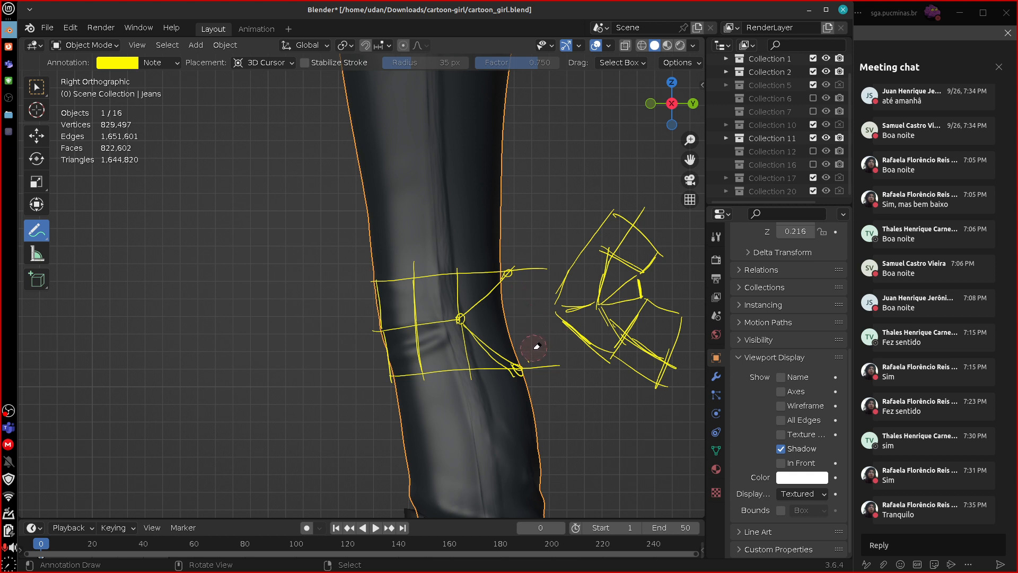
pyautogui.moveTo(641, 202)
pyautogui.keyDown('ctrl'); pyautogui.mouseDown()
pyautogui.moveTo(574, 276)
pyautogui.moveTo(646, 268)
pyautogui.moveTo(663, 325)
pyautogui.moveTo(631, 352)
pyautogui.moveTo(650, 400)
pyautogui.moveTo(636, 230)
pyautogui.moveTo(652, 249)
pyautogui.mouseUp(); pyautogui.keyUp('ctrl')
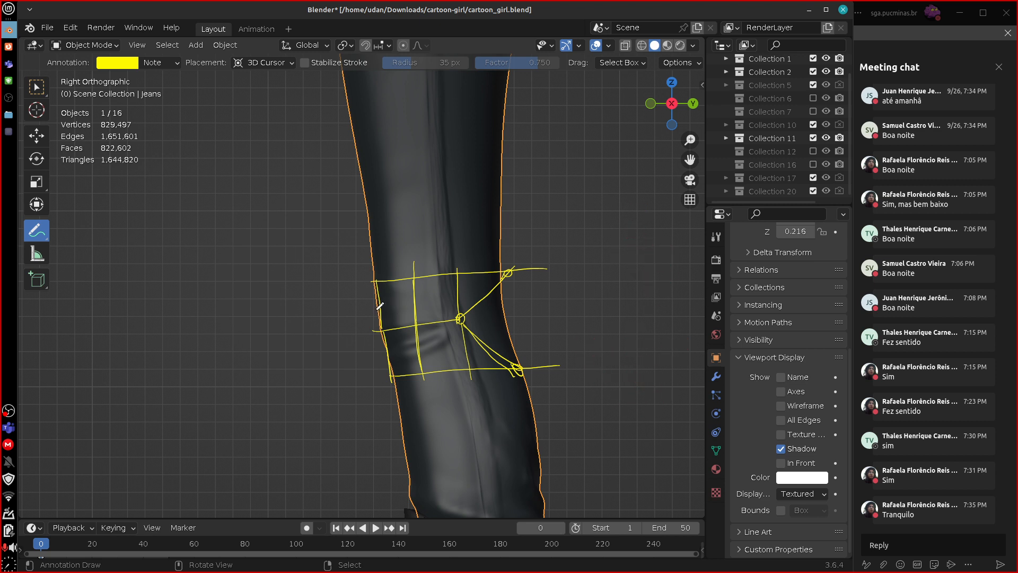
# Close the back of the knee sketch with an edge and circle the remaining intersections of the cuts and lengthwise lines.
pyautogui.moveTo(312, 301); pyautogui.dragTo(329, 374)
pyautogui.moveTo(543, 298)
pyautogui.mouseDown()
pyautogui.moveTo(555, 336)
pyautogui.moveTo(538, 307)
pyautogui.moveTo(547, 308)
pyautogui.moveTo(510, 306)
pyautogui.moveTo(517, 366)
pyautogui.mouseUp()
pyautogui.moveTo(517, 366); pyautogui.dragTo(504, 276)
pyautogui.keyDown('ctrl'); pyautogui.moveTo(333, 382); pyautogui.dragTo(330, 387); pyautogui.keyUp('ctrl')
pyautogui.moveTo(417, 326); pyautogui.dragTo(417, 327)
pyautogui.moveTo(373, 281); pyautogui.dragTo(458, 275)
pyautogui.moveTo(393, 373); pyautogui.dragTo(393, 375)
pyautogui.moveTo(423, 375); pyautogui.dragTo(469, 371)
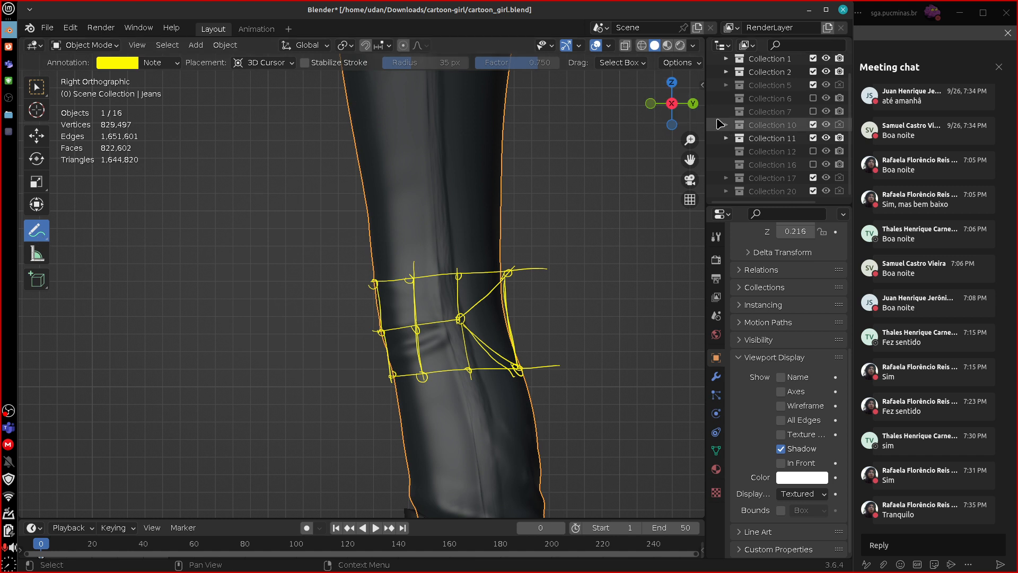
# Add a second annotation layer and outline the thigh region with it, reaching down past the middle knee cut.
pyautogui.click(702, 85)
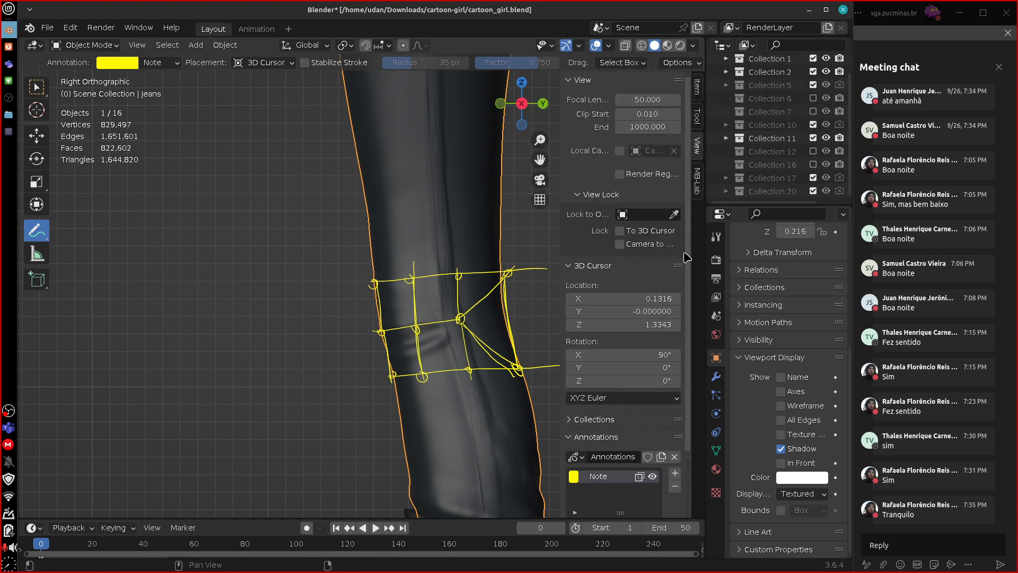
pyautogui.click(674, 477)
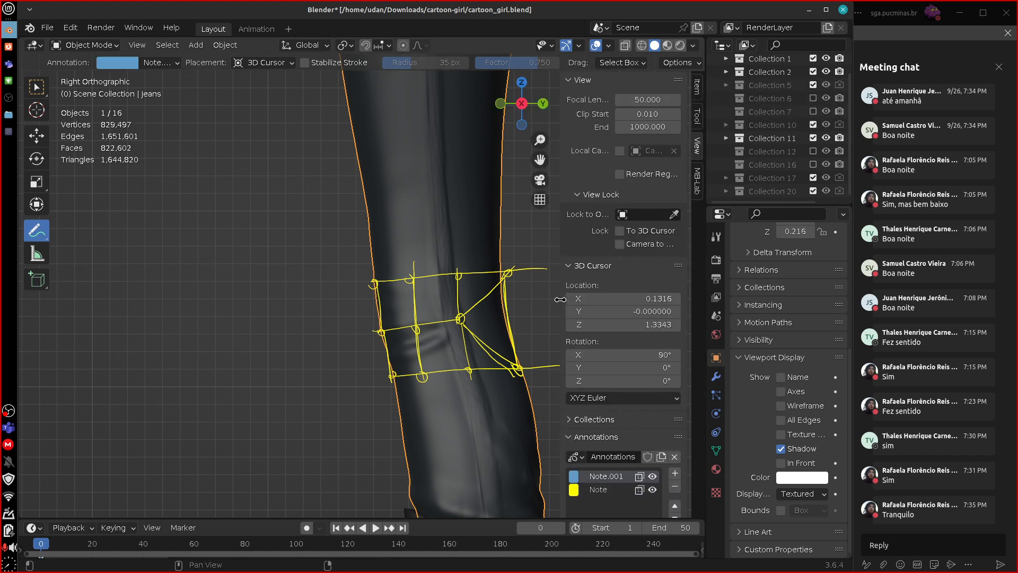
pyautogui.moveTo(560, 299); pyautogui.dragTo(622, 303)
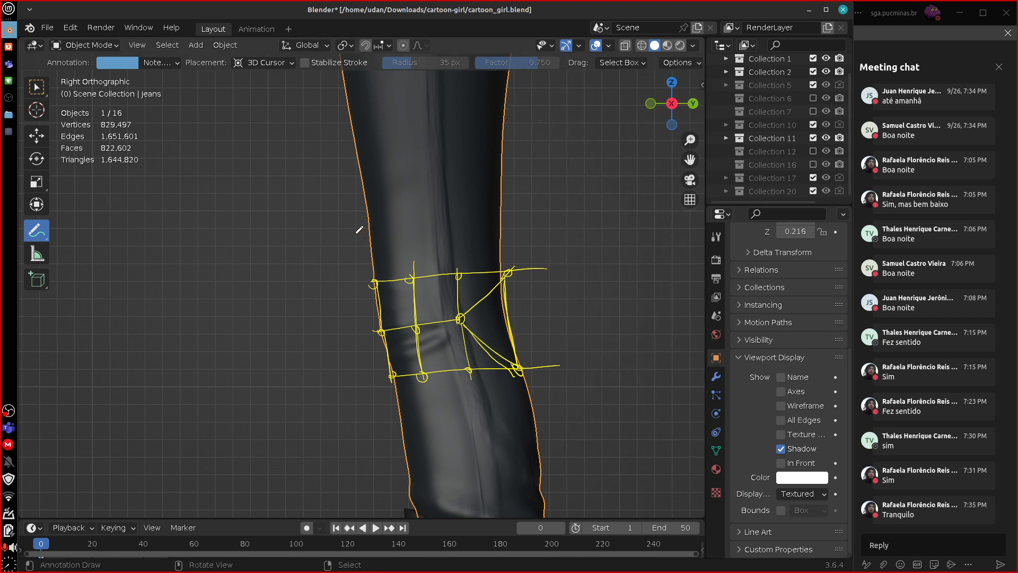
pyautogui.moveTo(354, 223)
pyautogui.mouseDown()
pyautogui.moveTo(365, 321)
pyautogui.moveTo(404, 347)
pyautogui.moveTo(447, 343)
pyautogui.moveTo(517, 288)
pyautogui.moveTo(553, 189)
pyautogui.moveTo(376, 153)
pyautogui.moveTo(351, 254)
pyautogui.mouseUp()
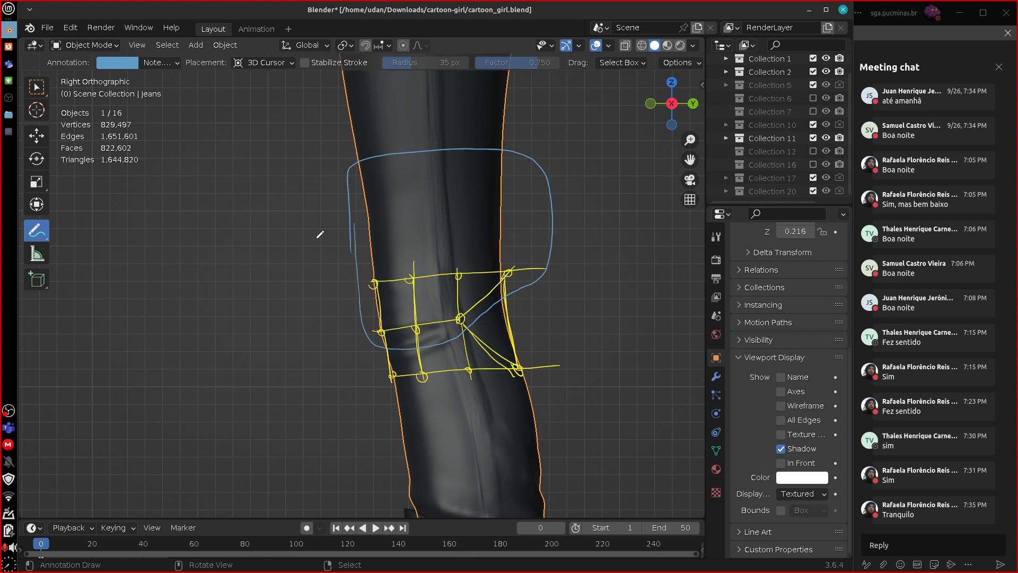
# Handwrite the label "1.000 COXA" beside the thigh outline.
pyautogui.moveTo(224, 195)
pyautogui.mouseDown()
pyautogui.moveTo(234, 228)
pyautogui.moveTo(257, 197)
pyautogui.moveTo(277, 197)
pyautogui.mouseUp()
pyautogui.click(243, 218)
pyautogui.moveTo(275, 234)
pyautogui.mouseDown()
pyautogui.moveTo(267, 249)
pyautogui.moveTo(282, 222)
pyautogui.moveTo(301, 231)
pyautogui.mouseUp()
pyautogui.moveTo(302, 212)
pyautogui.mouseDown()
pyautogui.moveTo(289, 233)
pyautogui.moveTo(316, 221)
pyautogui.mouseUp()
pyautogui.moveTo(307, 220); pyautogui.dragTo(317, 218)
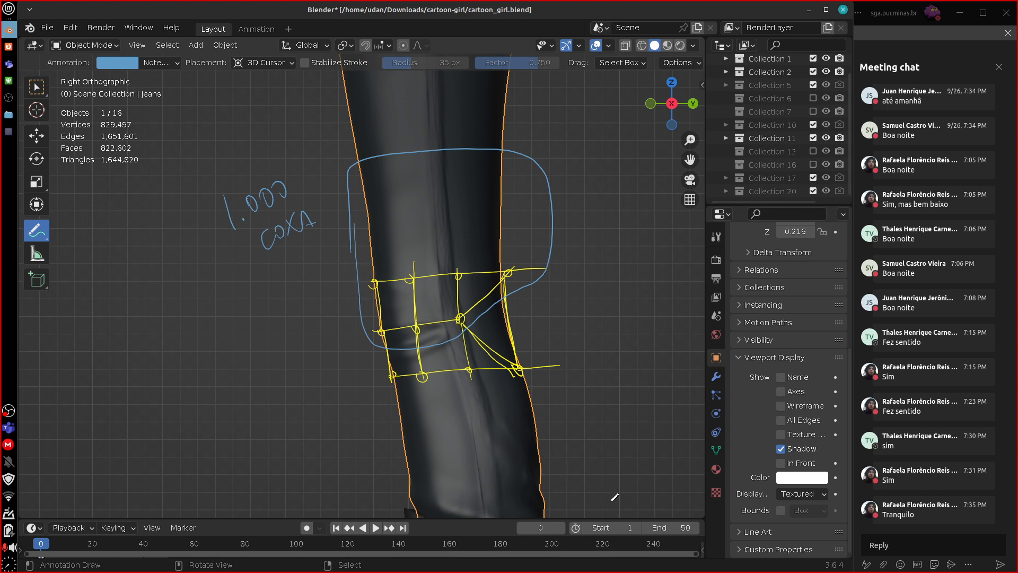
# Add another annotation layer and set its color to green.
pyautogui.click(702, 85)
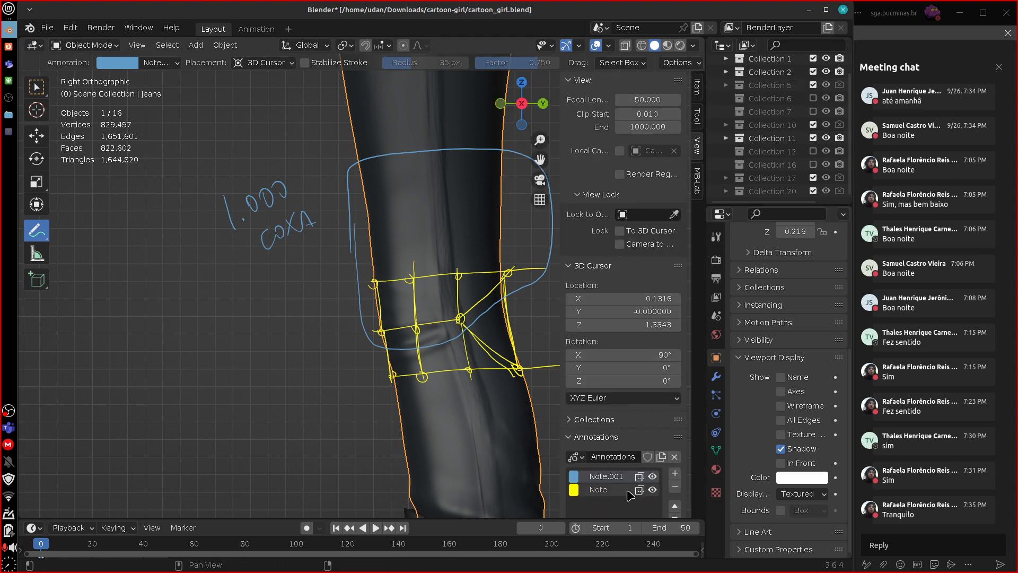
pyautogui.click(674, 473)
pyautogui.click(573, 476)
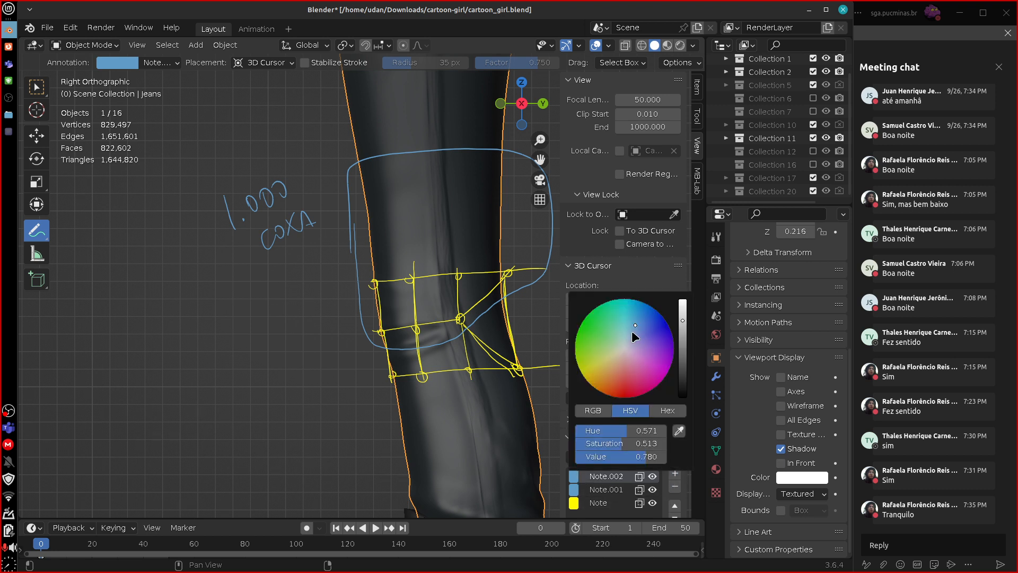
pyautogui.moveTo(632, 332); pyautogui.dragTo(558, 310)
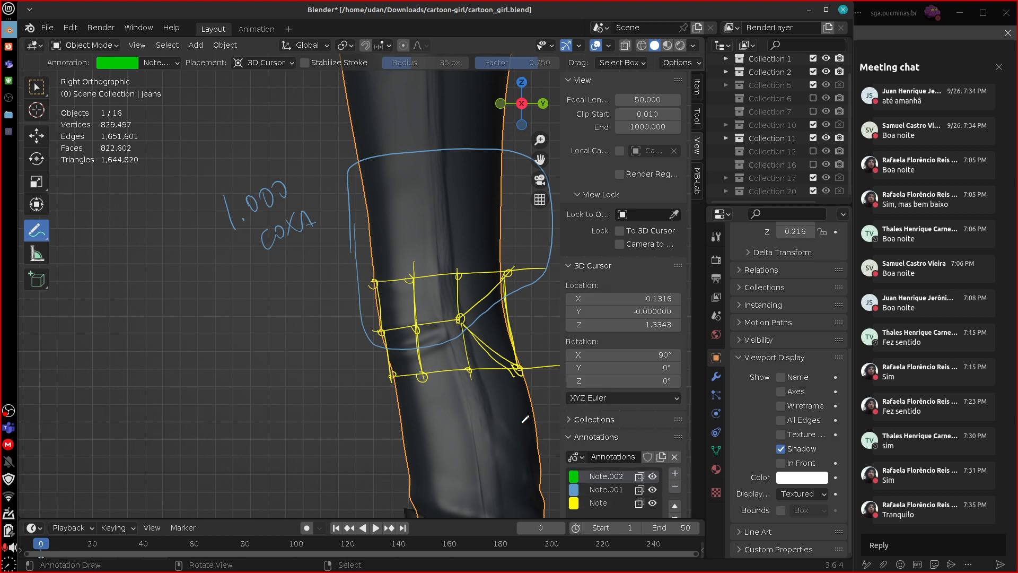
# Outline the lower leg in green, overlapping the thigh outline at the knee, and handwrite "1.000 perna" beside it.
pyautogui.moveTo(373, 437)
pyautogui.mouseDown()
pyautogui.moveTo(367, 340)
pyautogui.moveTo(406, 307)
pyautogui.moveTo(467, 305)
pyautogui.moveTo(544, 345)
pyautogui.moveTo(539, 444)
pyautogui.moveTo(361, 403)
pyautogui.mouseUp()
pyautogui.moveTo(254, 399)
pyautogui.mouseDown()
pyautogui.moveTo(261, 419)
pyautogui.moveTo(297, 398)
pyautogui.mouseUp()
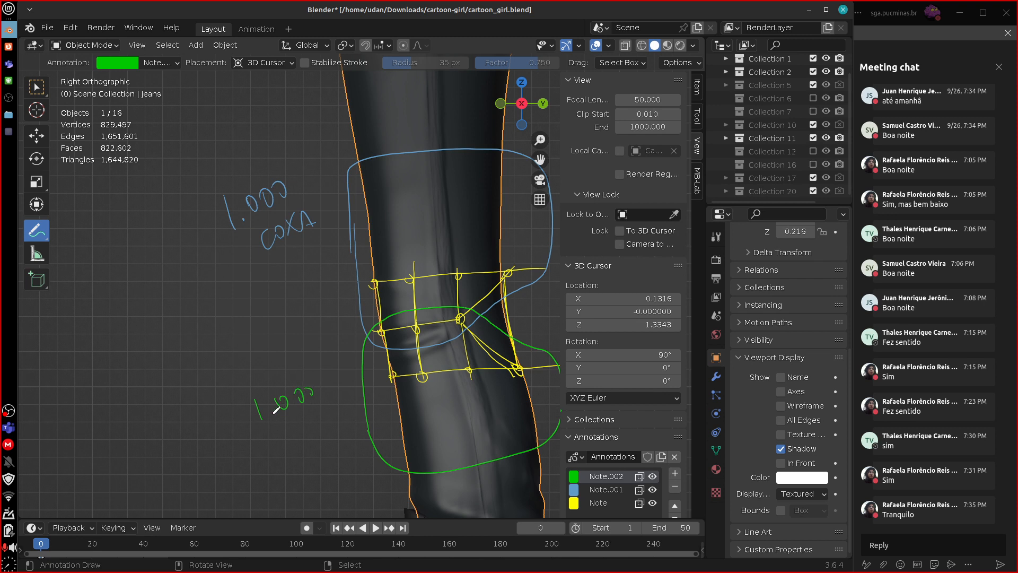
pyautogui.moveTo(288, 437)
pyautogui.mouseDown()
pyautogui.moveTo(313, 441)
pyautogui.moveTo(324, 424)
pyautogui.moveTo(348, 432)
pyautogui.mouseUp()
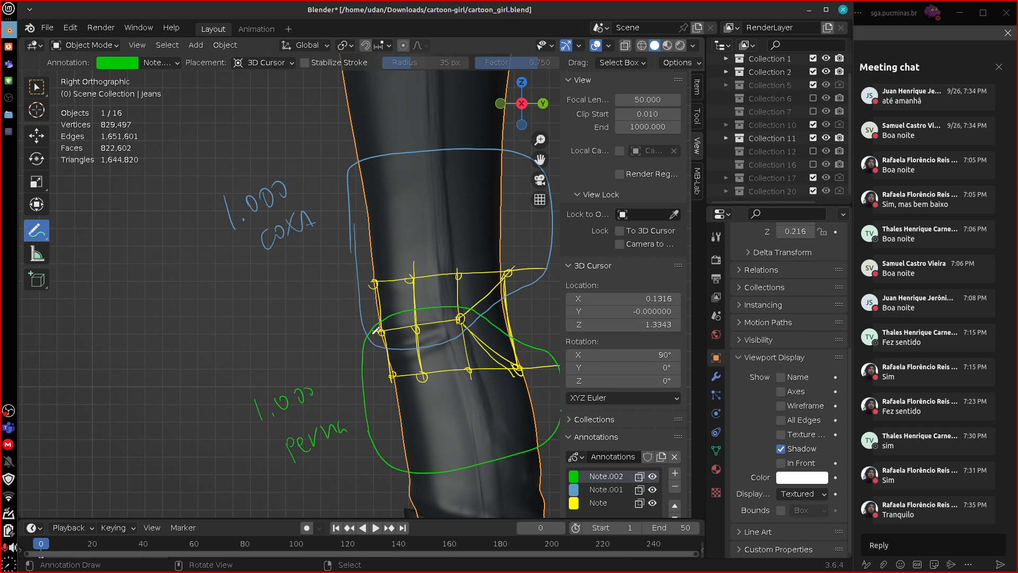
# Add a red annotation layer and outline the area around the middle knee cut where the two regions overlap.
pyautogui.click(674, 473)
pyautogui.click(574, 476)
pyautogui.click(639, 372)
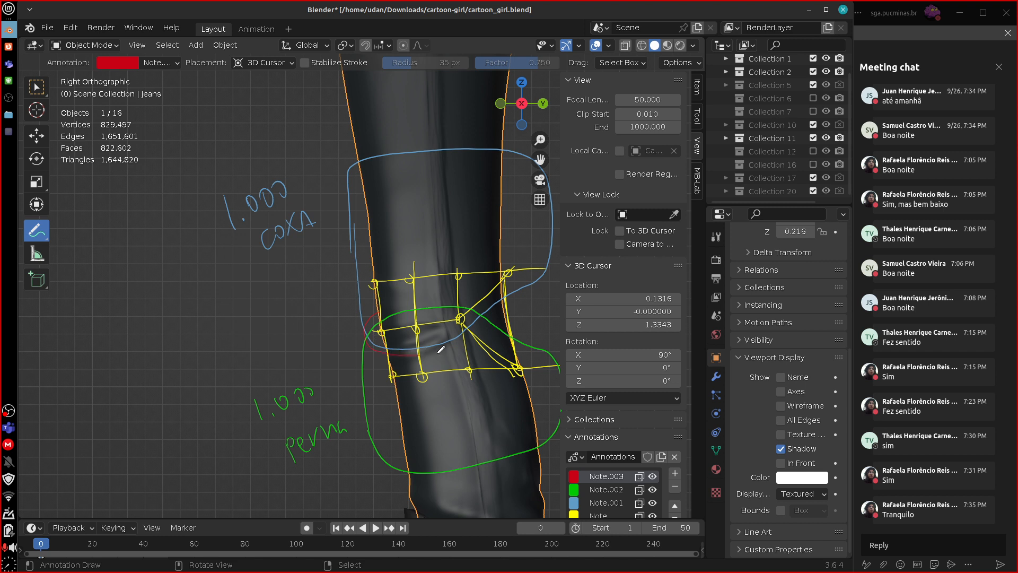
pyautogui.moveTo(477, 299); pyautogui.dragTo(356, 313)
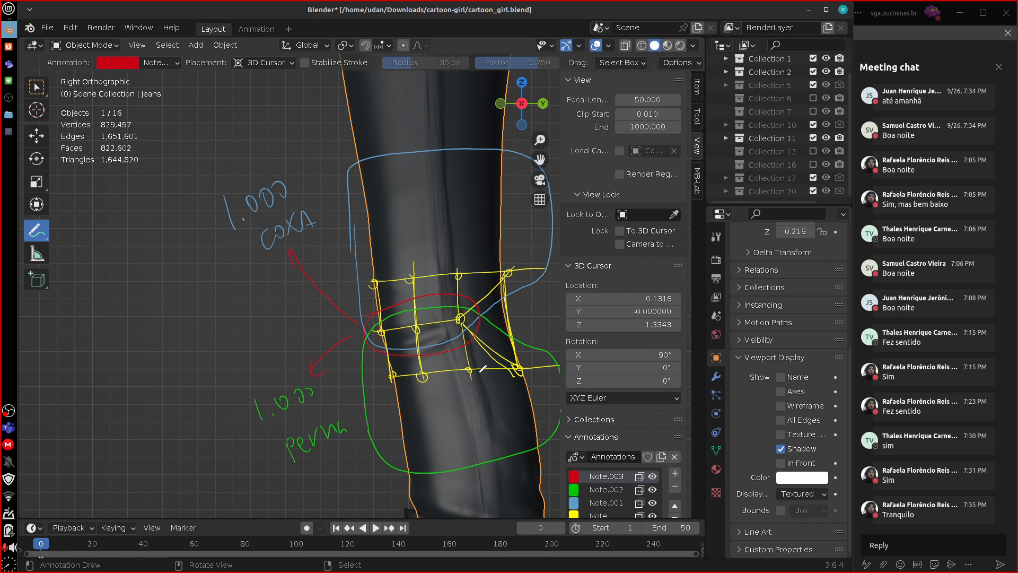
# Sketch red cuts fanning up from the armpit across the character's left shoulder in the front view.
pyautogui.press('KP_1')
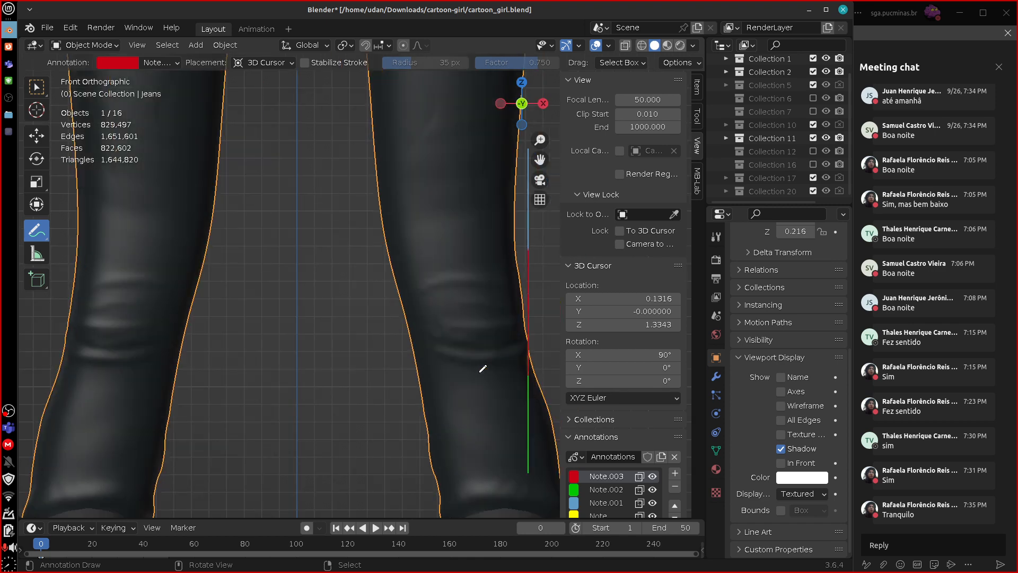
pyautogui.keyDown('shift'); pyautogui.moveTo(494, 238); pyautogui.dragTo(496, 493, button='middle'); pyautogui.keyUp('shift')
pyautogui.keyDown('shift'); pyautogui.moveTo(490, 239); pyautogui.dragTo(498, 509, button='middle'); pyautogui.keyUp('shift')
pyautogui.keyDown('shift'); pyautogui.moveTo(499, 260); pyautogui.dragTo(510, 522, button='middle'); pyautogui.keyUp('shift')
pyautogui.moveTo(480, 159)
pyautogui.keyDown('shift'); pyautogui.mouseDown(button='middle')
pyautogui.moveTo(495, 523)
pyautogui.moveTo(484, 345)
pyautogui.moveTo(488, 359)
pyautogui.mouseUp(button='middle'); pyautogui.keyUp('shift')
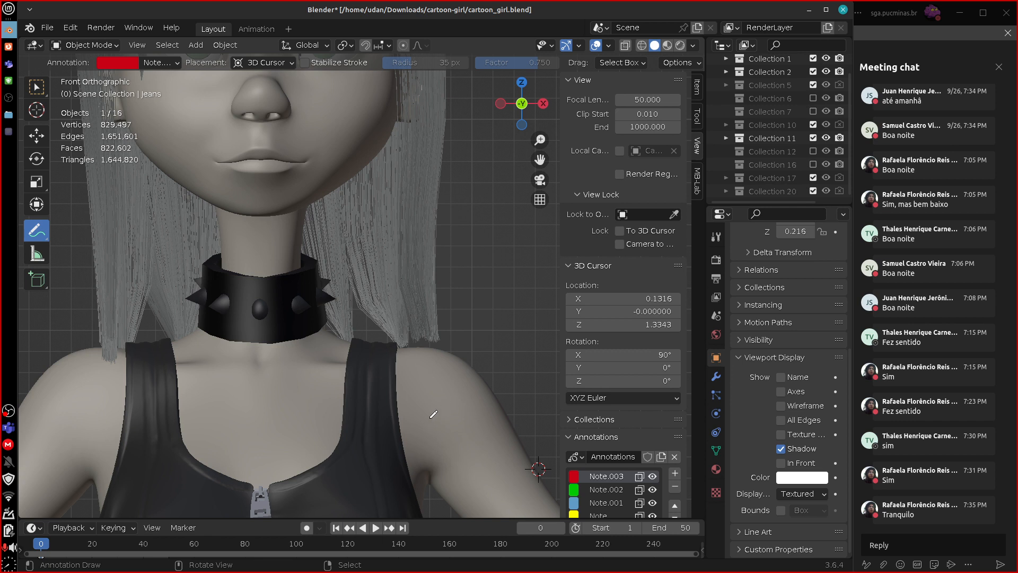
pyautogui.moveTo(432, 426)
pyautogui.mouseDown()
pyautogui.moveTo(455, 356)
pyautogui.moveTo(431, 427)
pyautogui.moveTo(464, 366)
pyautogui.mouseUp()
pyautogui.moveTo(426, 420)
pyautogui.mouseDown()
pyautogui.moveTo(435, 352)
pyautogui.moveTo(420, 348)
pyautogui.mouseUp()
pyautogui.moveTo(450, 427); pyautogui.dragTo(489, 364)
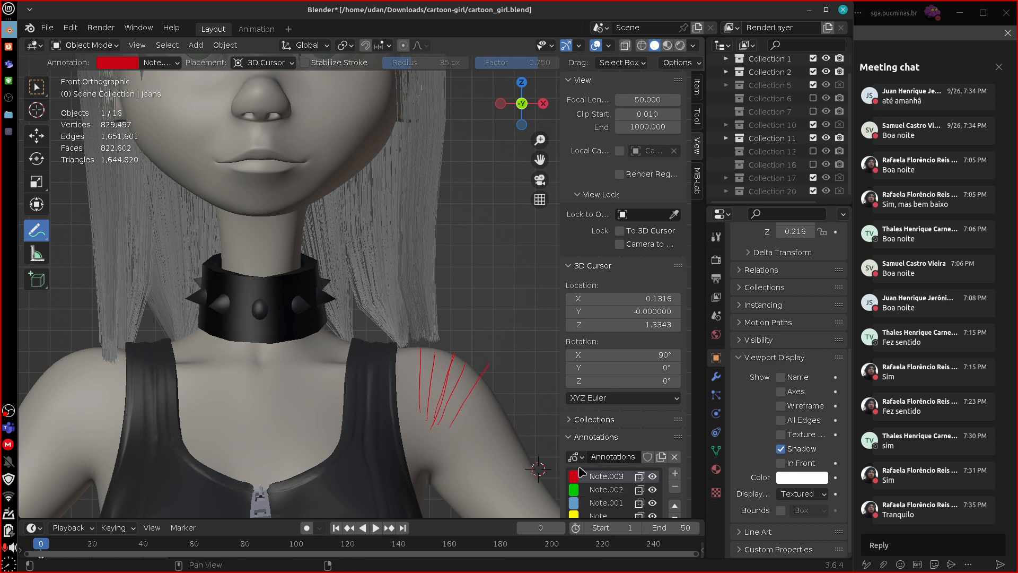
# Using the green annotation layer, mark the gaps between the shoulder cuts, the joint pivot, and an arrow for raising the arm.
pyautogui.click(575, 490)
pyautogui.click(576, 492)
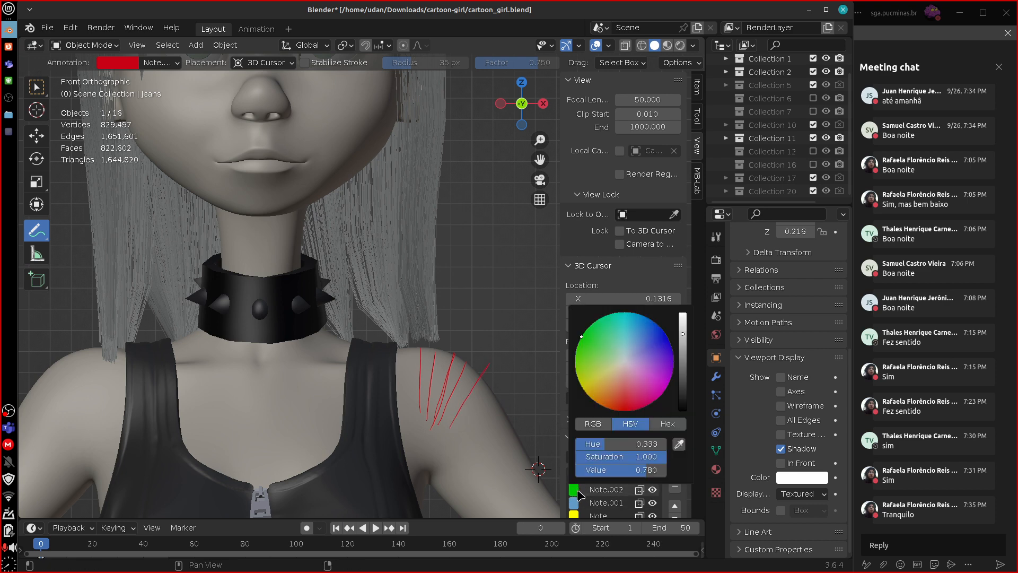
pyautogui.click(613, 489)
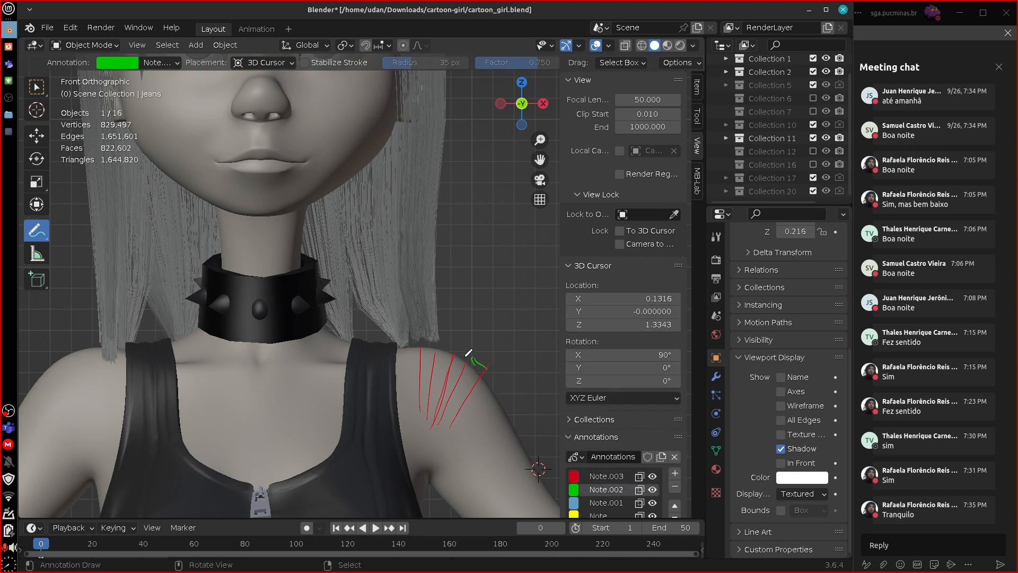
pyautogui.moveTo(465, 356); pyautogui.dragTo(422, 344)
pyautogui.moveTo(424, 384)
pyautogui.mouseDown()
pyautogui.moveTo(424, 409)
pyautogui.moveTo(430, 393)
pyautogui.moveTo(557, 395)
pyautogui.mouseUp()
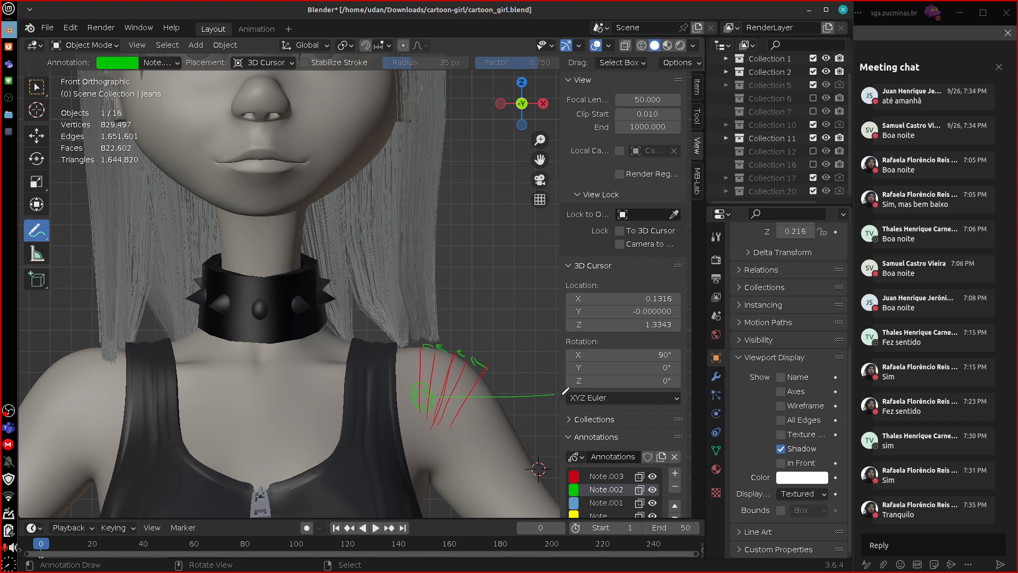
pyautogui.moveTo(480, 455); pyautogui.dragTo(532, 381)
# Erase the green marks and the red cuts from the shoulder.
pyautogui.moveTo(533, 382)
pyautogui.mouseDown(button='right')
pyautogui.moveTo(505, 453)
pyautogui.moveTo(446, 425)
pyautogui.moveTo(418, 365)
pyautogui.moveTo(493, 365)
pyautogui.moveTo(455, 423)
pyautogui.mouseUp(button='right')
pyautogui.click(606, 476)
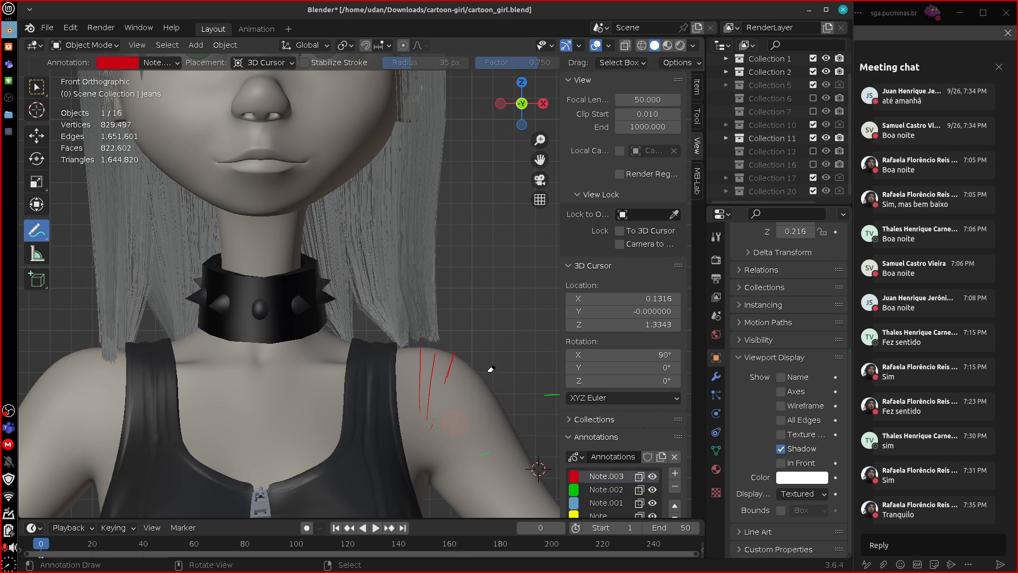
pyautogui.moveTo(491, 369)
pyautogui.mouseDown(button='right')
pyautogui.moveTo(427, 356)
pyautogui.moveTo(450, 357)
pyautogui.mouseUp(button='right')
# Using the yellow annotation layer, draw one cut down the inner shoulder to the armpit and another across the upper arm.
pyautogui.click(574, 514)
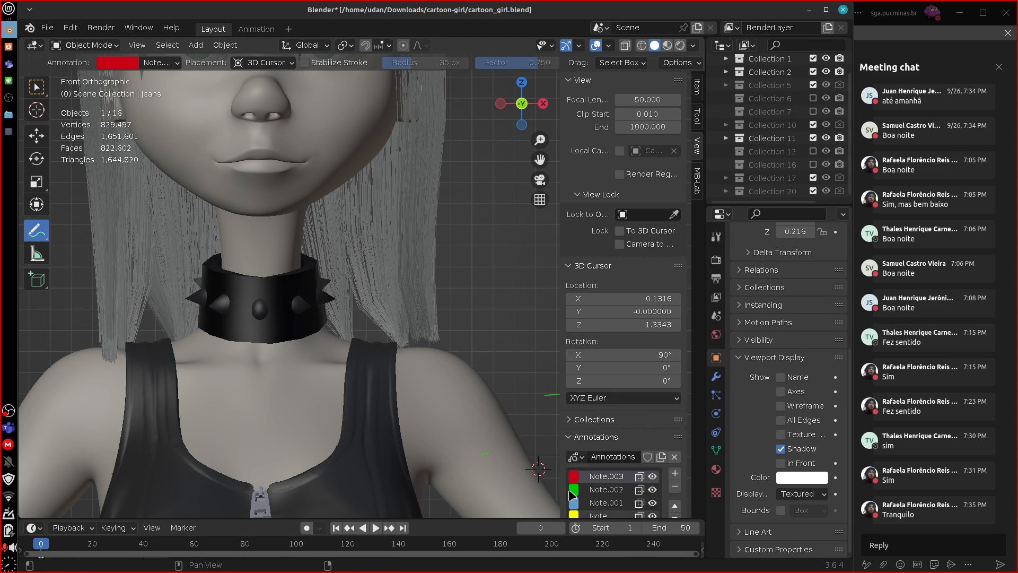
pyautogui.click(598, 515)
pyautogui.moveTo(443, 416); pyautogui.dragTo(444, 423)
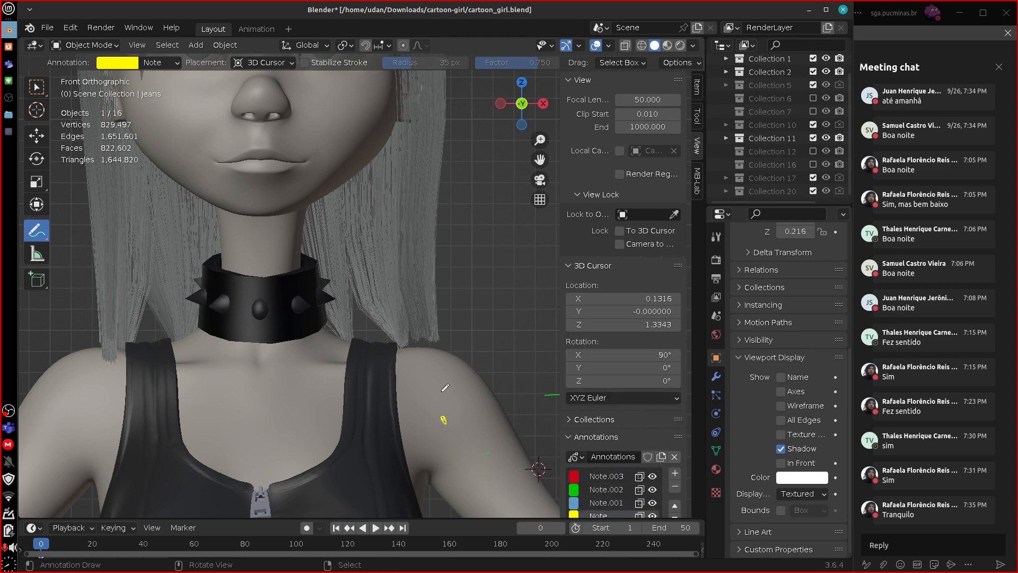
pyautogui.moveTo(418, 346)
pyautogui.mouseDown()
pyautogui.moveTo(431, 416)
pyautogui.moveTo(440, 394)
pyautogui.mouseUp()
pyautogui.moveTo(424, 459); pyautogui.dragTo(412, 340)
pyautogui.moveTo(452, 456); pyautogui.dragTo(521, 413)
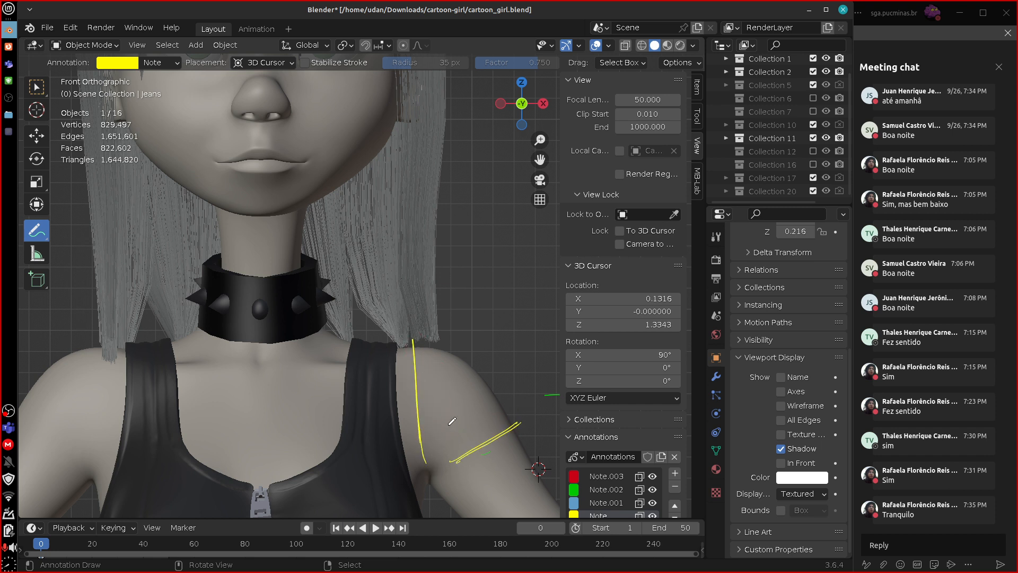
# Add a middle shoulder cut with connecting outer edges, draw arrows for the arm's upward motion, and circle the armpit point.
pyautogui.moveTo(440, 436)
pyautogui.mouseDown()
pyautogui.moveTo(475, 345)
pyautogui.moveTo(517, 432)
pyautogui.moveTo(505, 366)
pyautogui.moveTo(512, 371)
pyautogui.mouseUp()
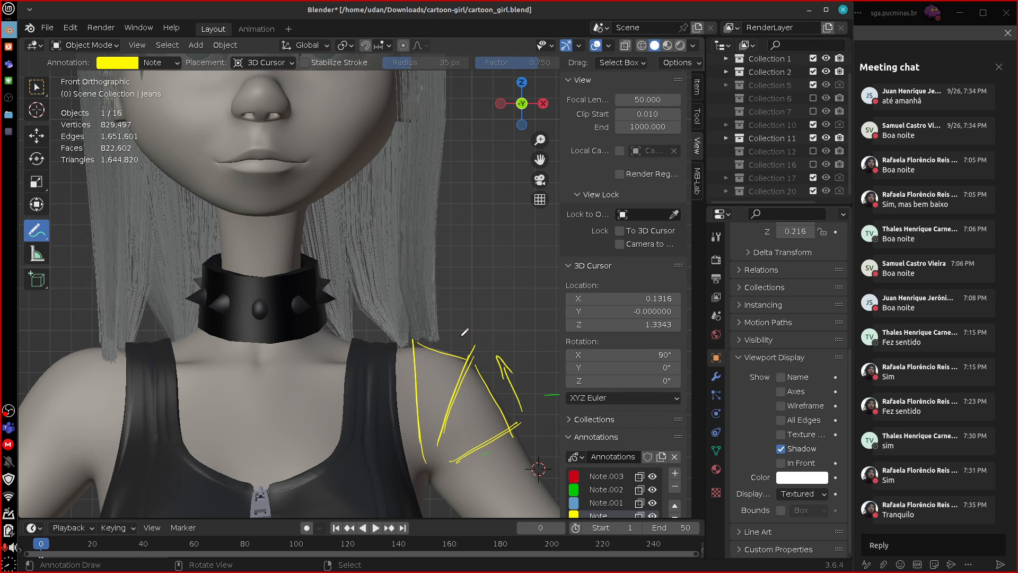
pyautogui.moveTo(462, 335); pyautogui.dragTo(427, 329)
pyautogui.moveTo(438, 444)
pyautogui.mouseDown()
pyautogui.moveTo(434, 451)
pyautogui.moveTo(444, 449)
pyautogui.mouseUp()
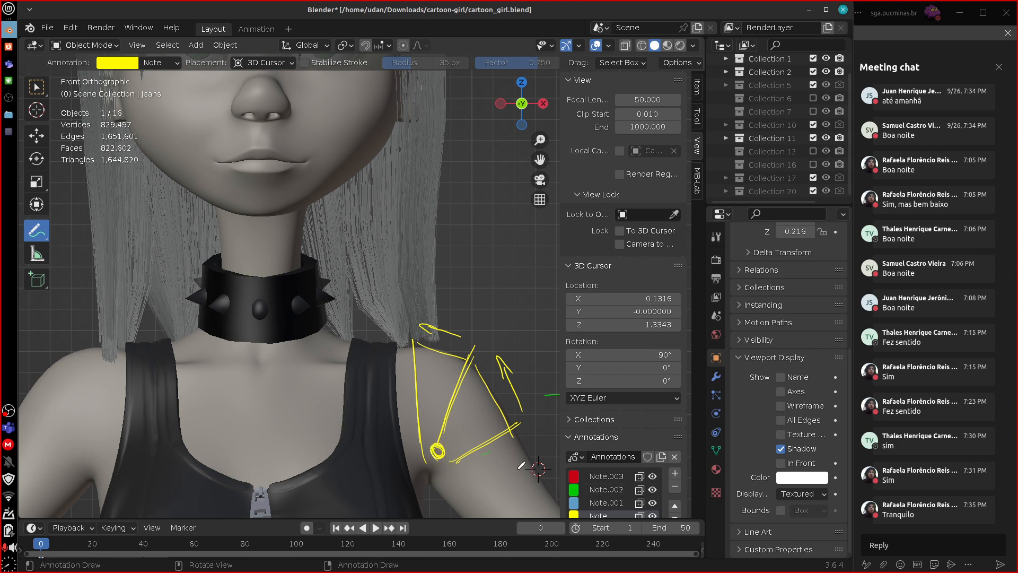
# Circle the armpit pivot in yellow, and on the blue annotation layer draw the arm bone with a curved arrow for raising the arm.
pyautogui.scroll(-4, 518, 467)
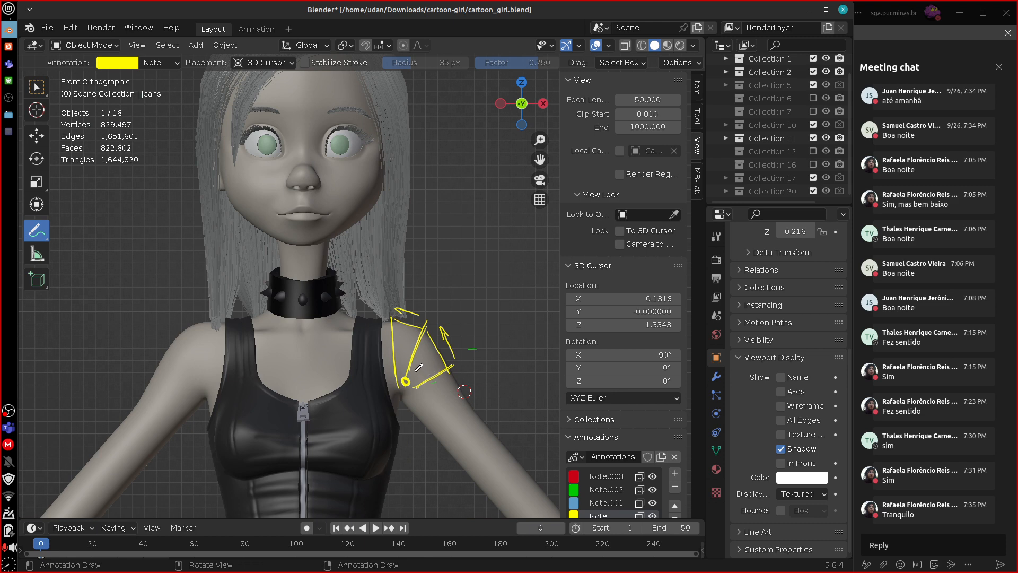
pyautogui.moveTo(401, 365); pyautogui.dragTo(403, 366)
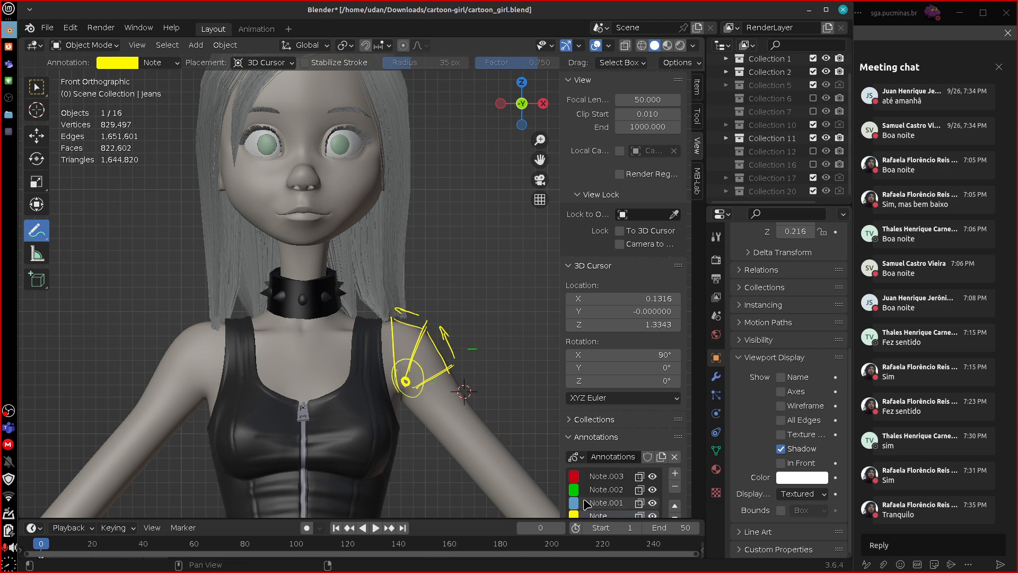
pyautogui.click(573, 502)
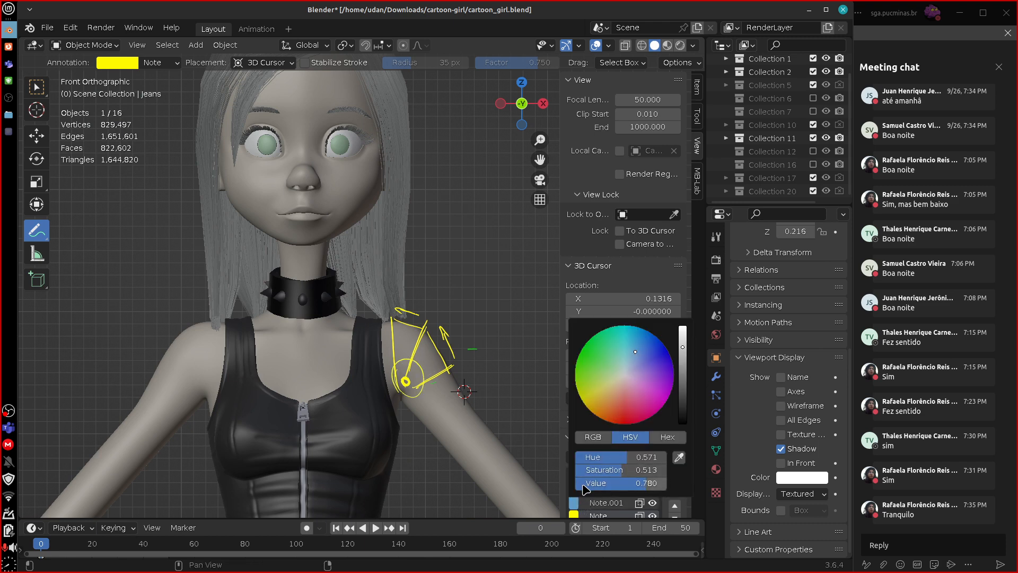
pyautogui.click(598, 503)
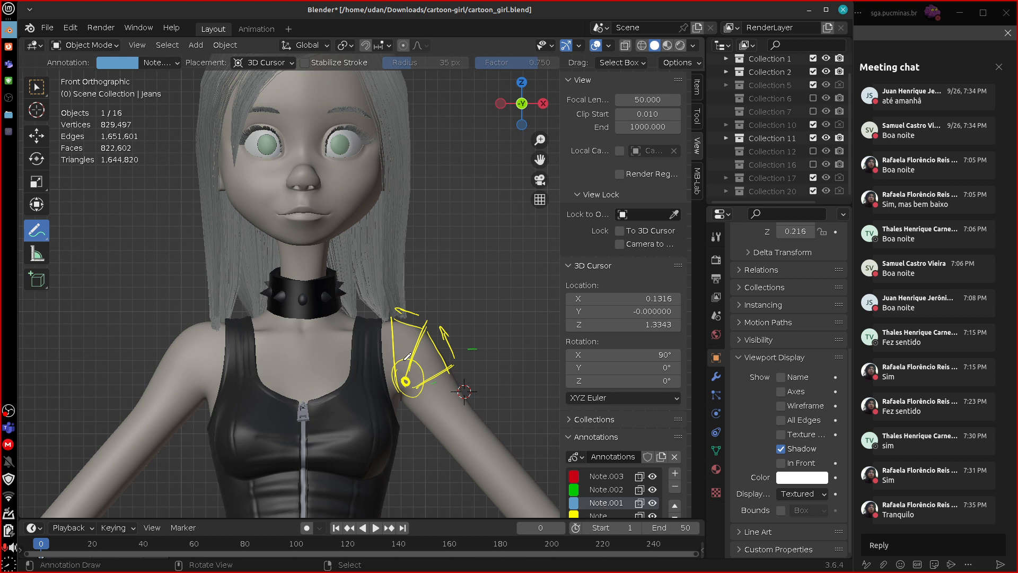
pyautogui.moveTo(418, 392); pyautogui.dragTo(421, 394)
pyautogui.moveTo(419, 405)
pyautogui.mouseDown()
pyautogui.moveTo(443, 292)
pyautogui.moveTo(462, 313)
pyautogui.mouseUp()
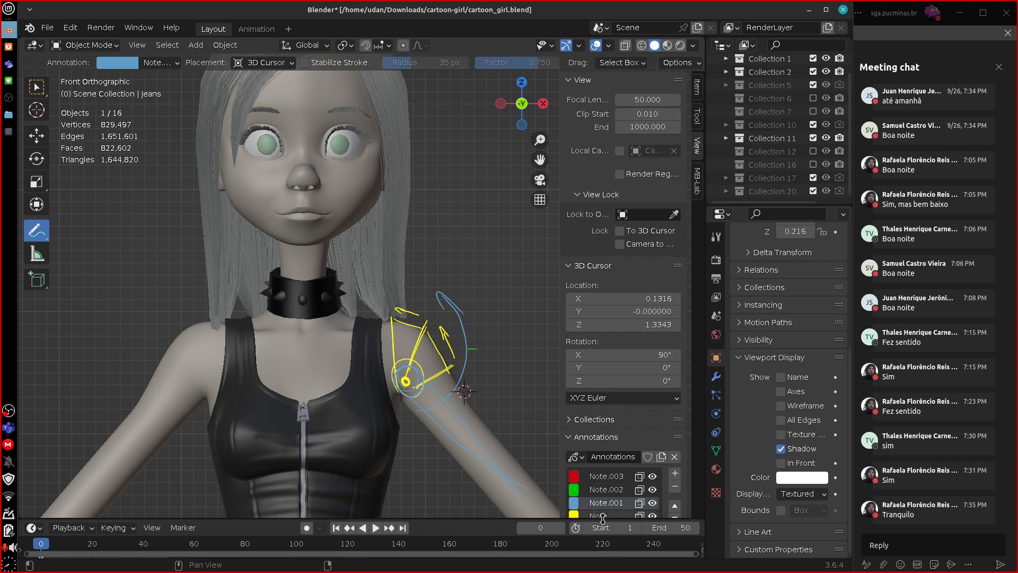
# Draw the clavicle bone in blue from the base of the neck to the shoulder.
pyautogui.click(573, 516)
pyautogui.click(577, 504)
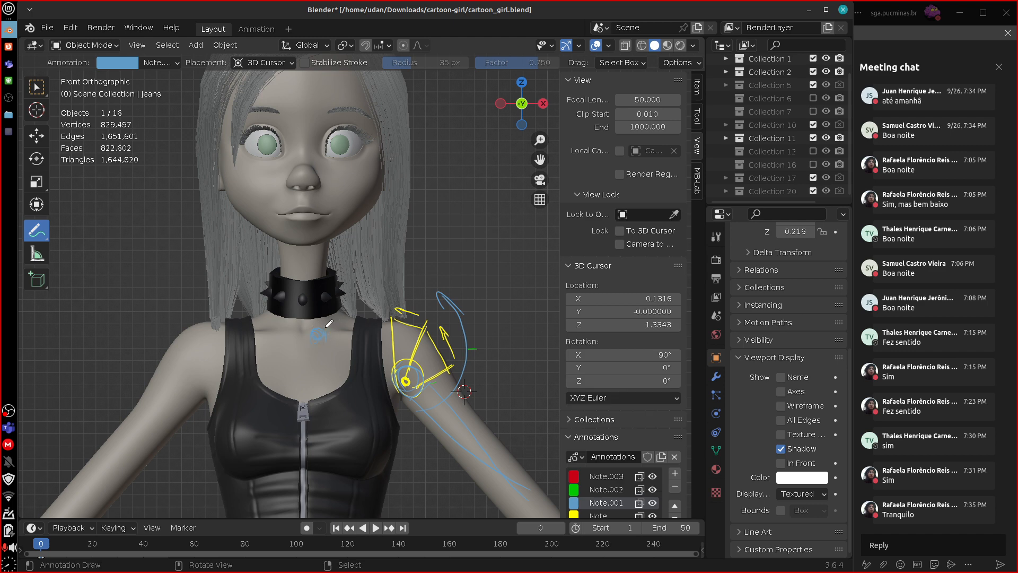
pyautogui.moveTo(326, 326)
pyautogui.mouseDown()
pyautogui.moveTo(379, 327)
pyautogui.moveTo(337, 336)
pyautogui.moveTo(380, 327)
pyautogui.mouseUp()
# Draw the raised clavicle position on the green annotation layer and a red arrow showing its upward motion.
pyautogui.click(576, 488)
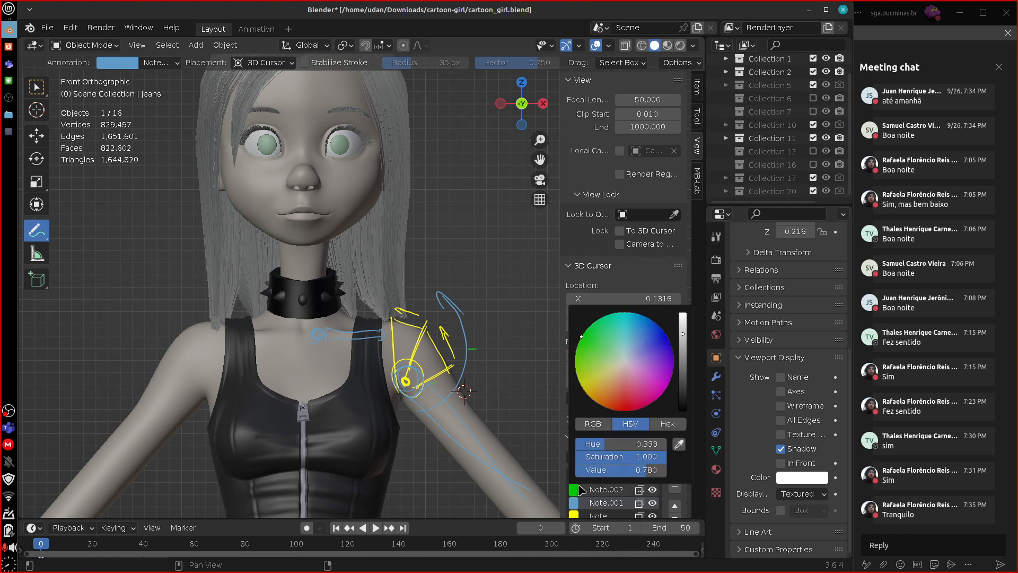
pyautogui.click(604, 488)
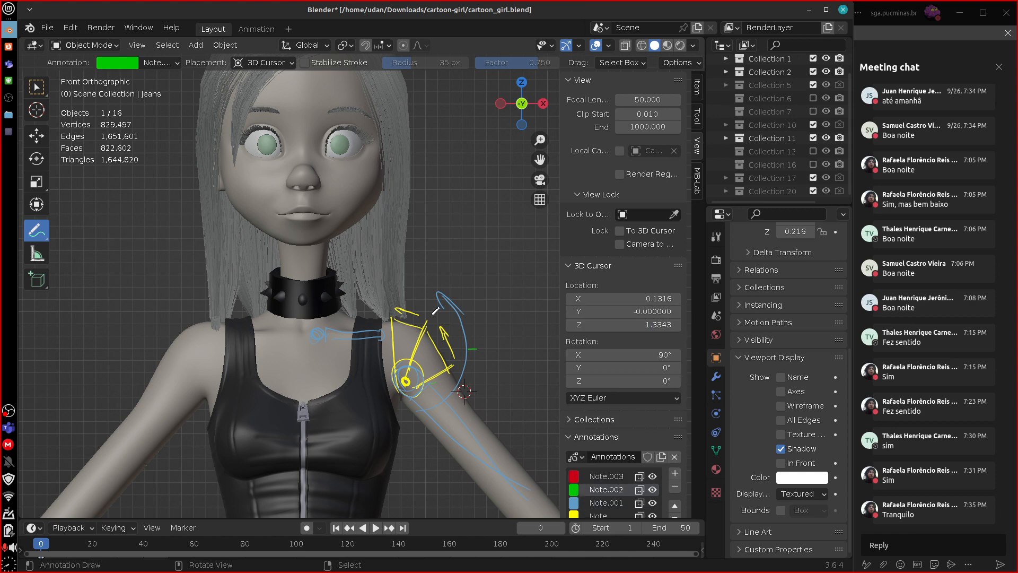
pyautogui.moveTo(336, 310)
pyautogui.mouseDown()
pyautogui.moveTo(377, 292)
pyautogui.moveTo(313, 320)
pyautogui.mouseUp()
pyautogui.click(601, 502)
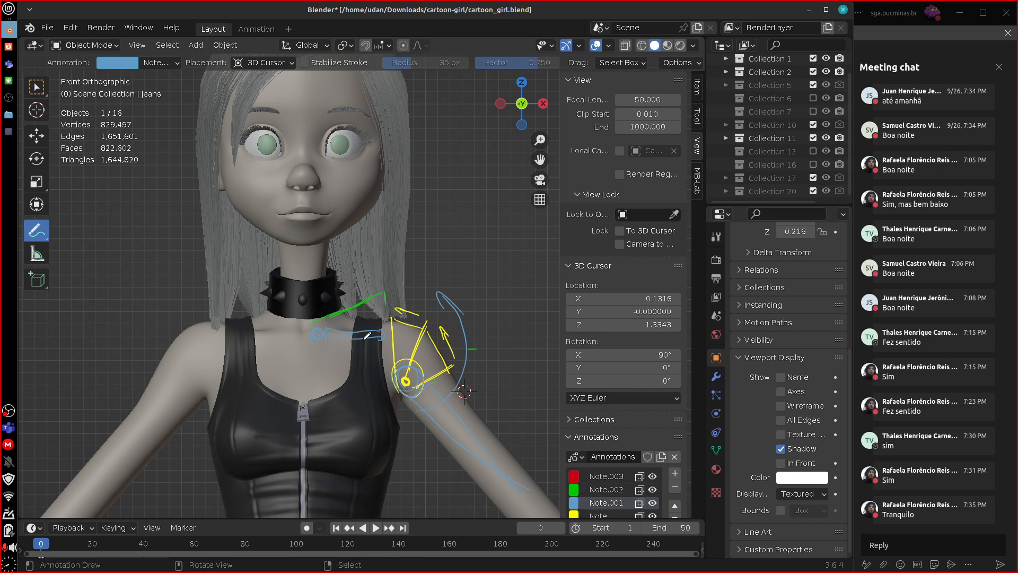
pyautogui.click(574, 476)
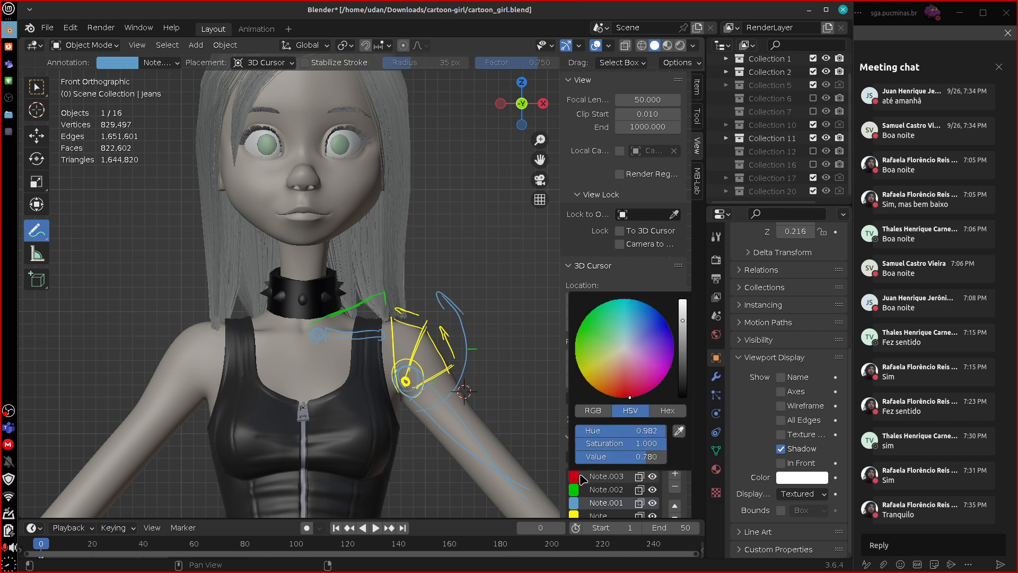
pyautogui.click(605, 476)
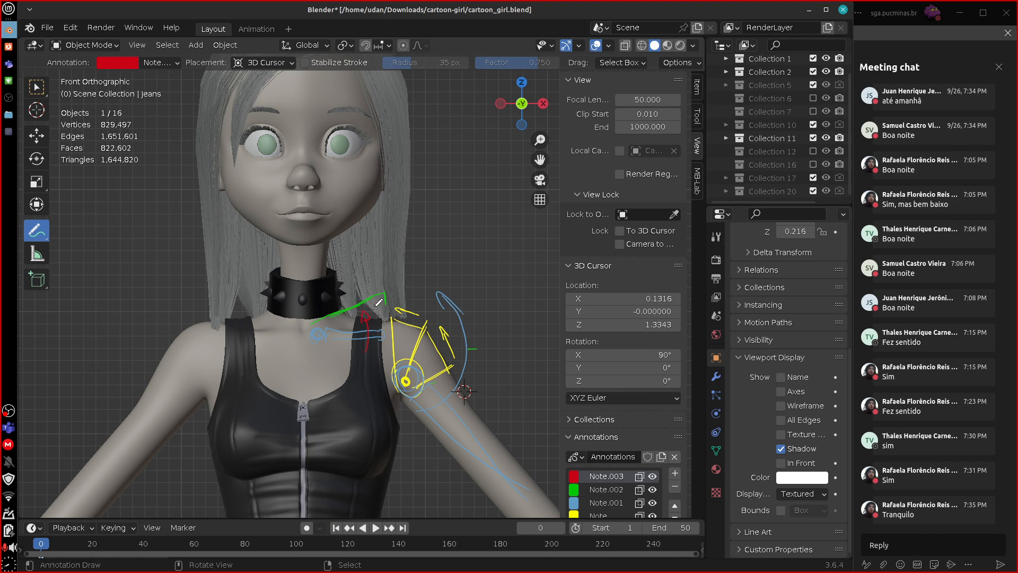
# Using the yellow annotation layer, mark the clavicle's influence along the shoulder top and neck base, with lines up the neck.
pyautogui.click(597, 515)
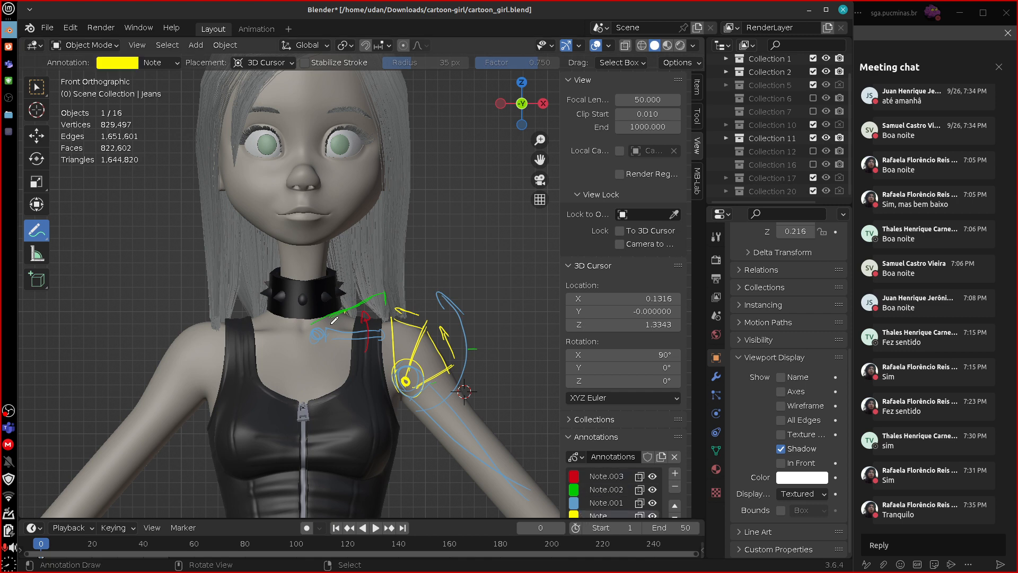
pyautogui.moveTo(334, 319)
pyautogui.mouseDown()
pyautogui.moveTo(317, 333)
pyautogui.moveTo(347, 313)
pyautogui.moveTo(397, 315)
pyautogui.mouseUp()
pyautogui.moveTo(320, 331)
pyautogui.mouseDown()
pyautogui.moveTo(347, 313)
pyautogui.moveTo(346, 301)
pyautogui.mouseUp()
pyautogui.moveTo(304, 263)
pyautogui.mouseDown()
pyautogui.moveTo(311, 319)
pyautogui.moveTo(372, 313)
pyautogui.moveTo(364, 298)
pyautogui.mouseUp()
pyautogui.moveTo(382, 292); pyautogui.dragTo(382, 294)
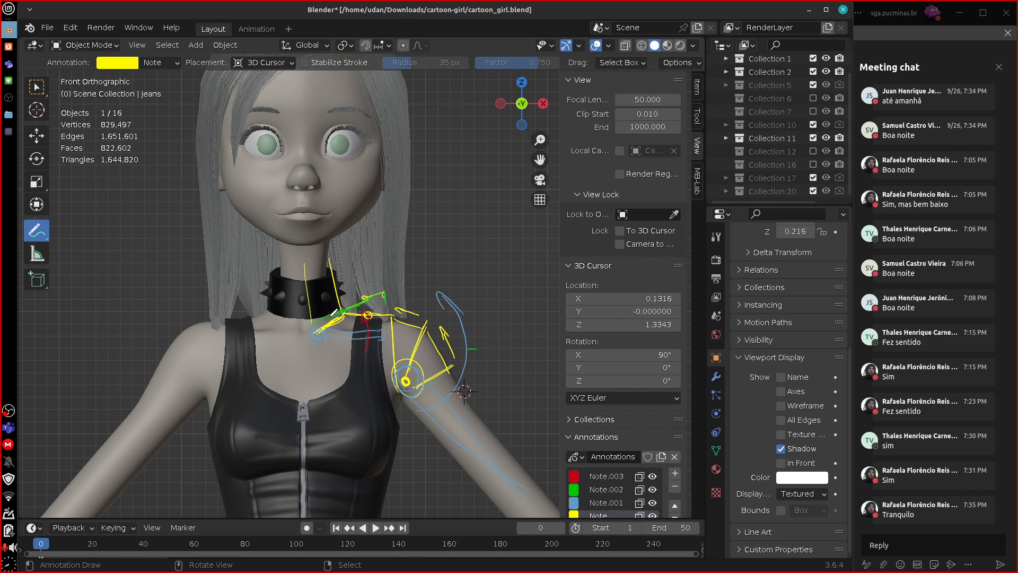
# Remove all the annotation layers, clearing every mark from the character.
pyautogui.click(675, 486)
pyautogui.click(675, 487)
pyautogui.click(675, 487)
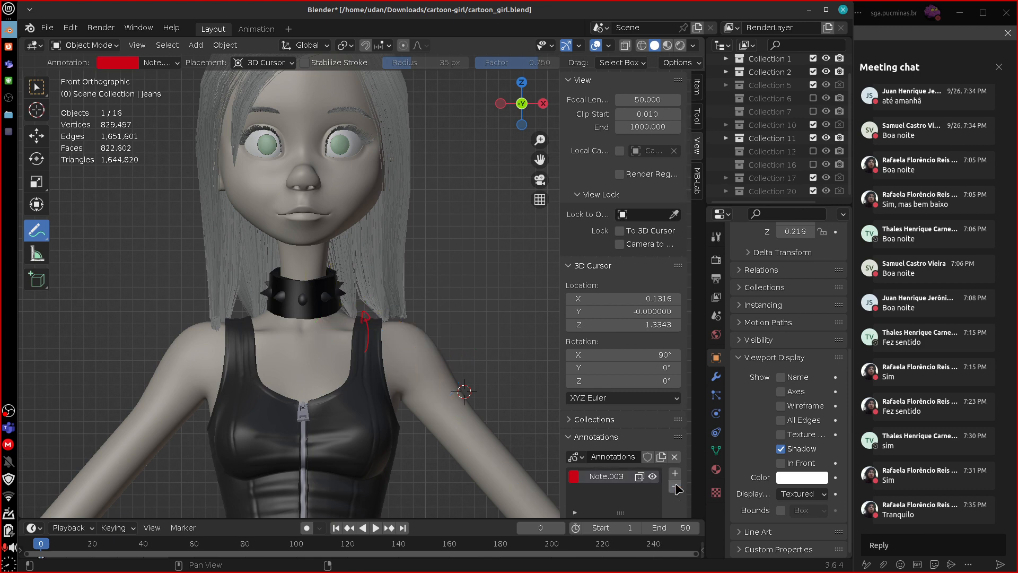
pyautogui.click(675, 487)
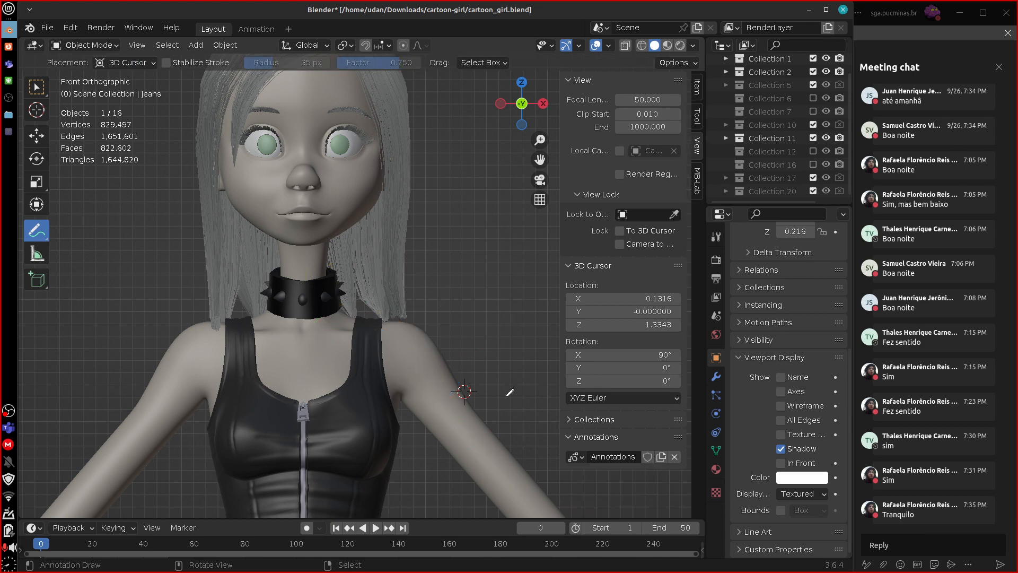
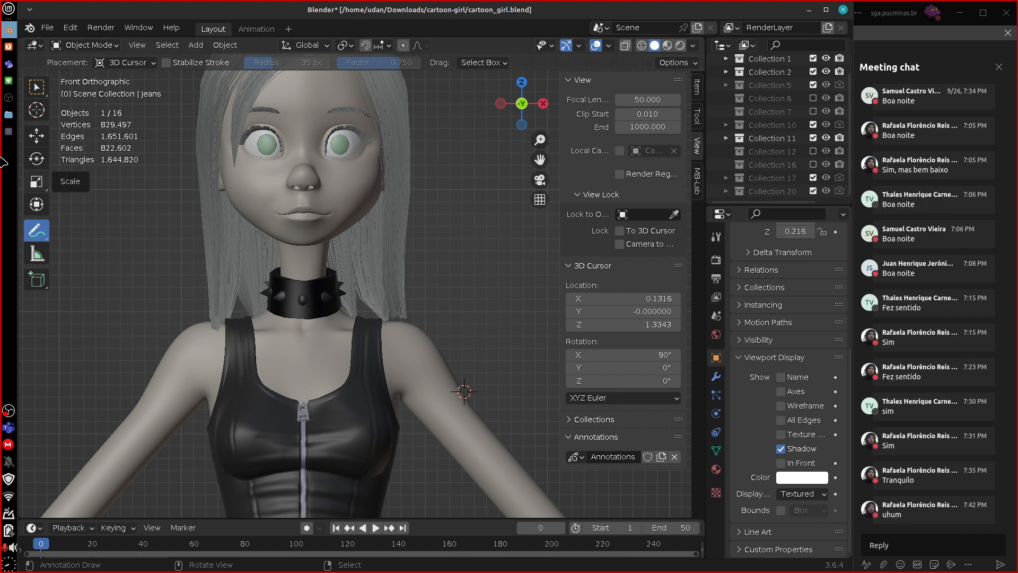
# Switch to the text document and mark guideline 5 with an asterisk, leaving the cursor before guideline 6.
pyautogui.click(9, 132)
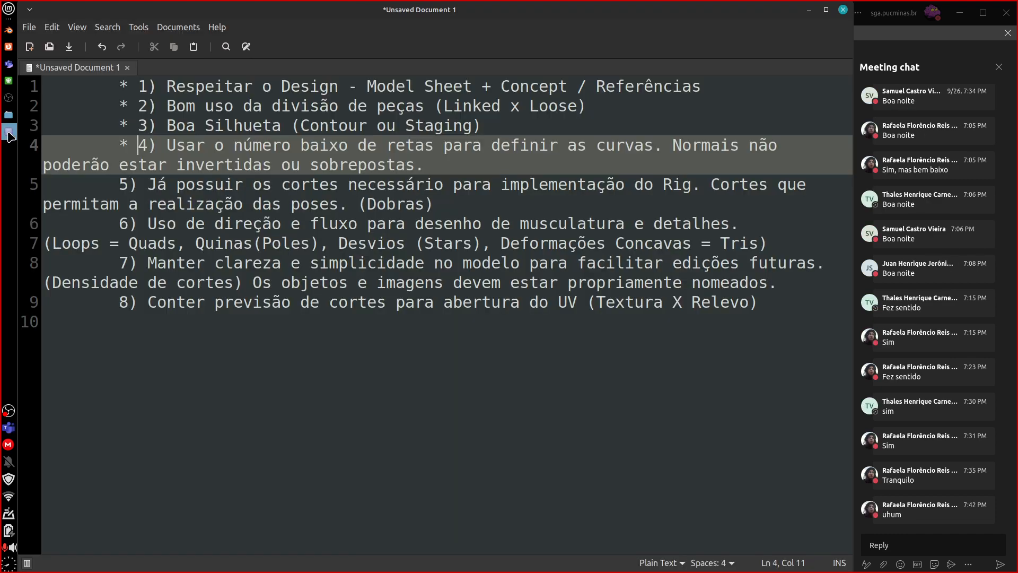
pyautogui.click(117, 184)
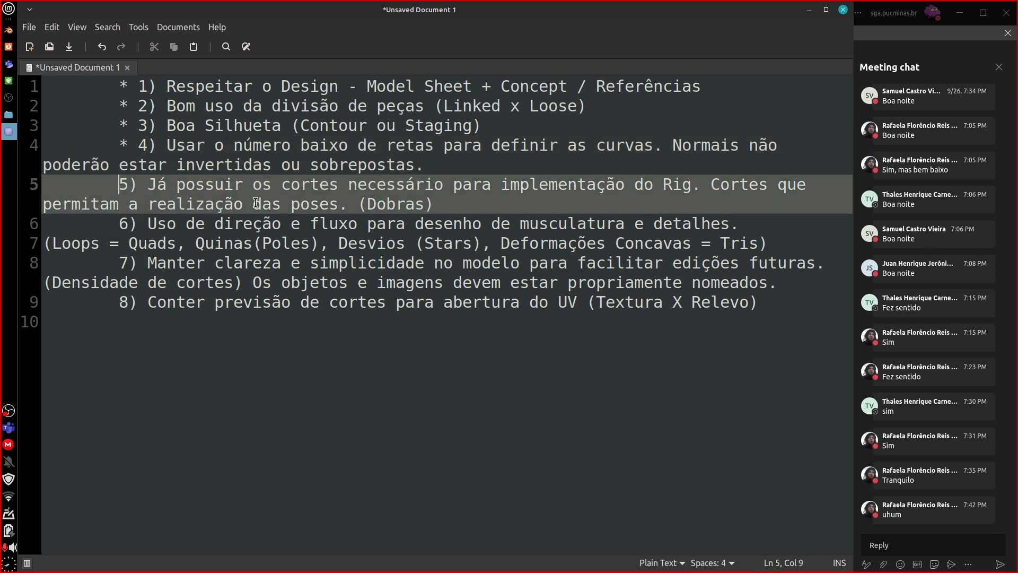
pyautogui.write('*')
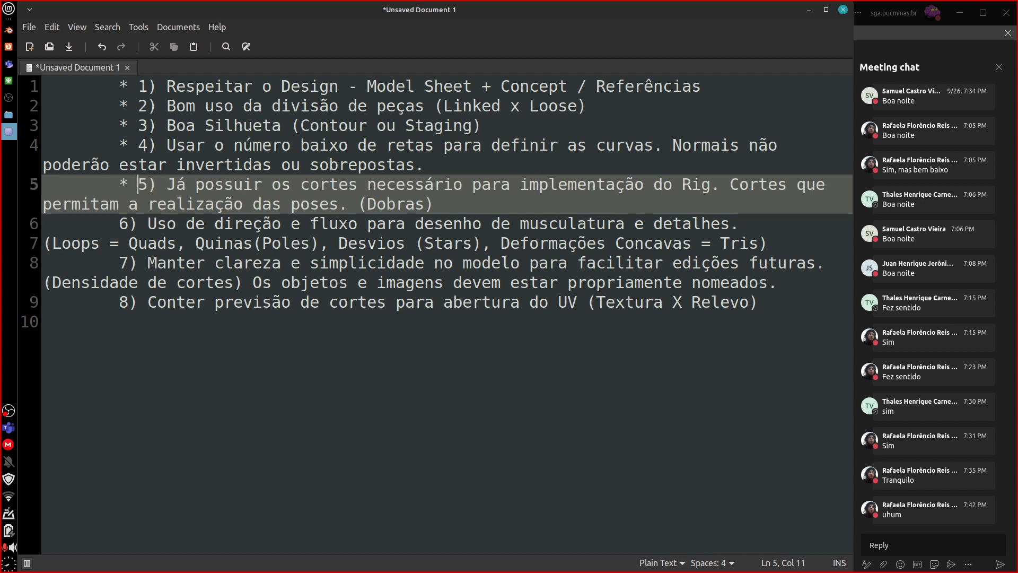
pyautogui.click(118, 225)
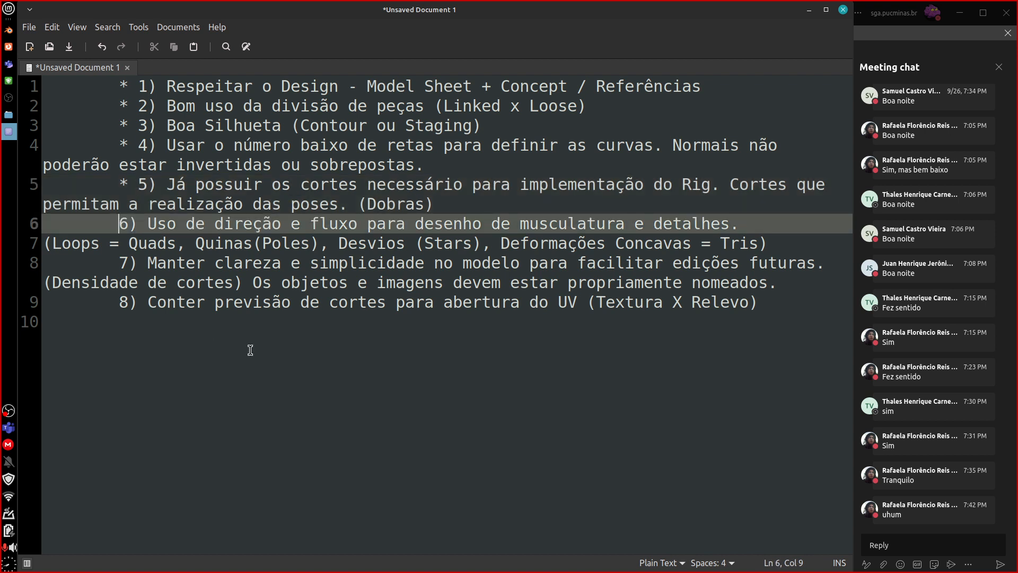
# Switch back to Blender, activate the box selection tool and open the head mesh in Edit Mode.
pyautogui.click(8, 30)
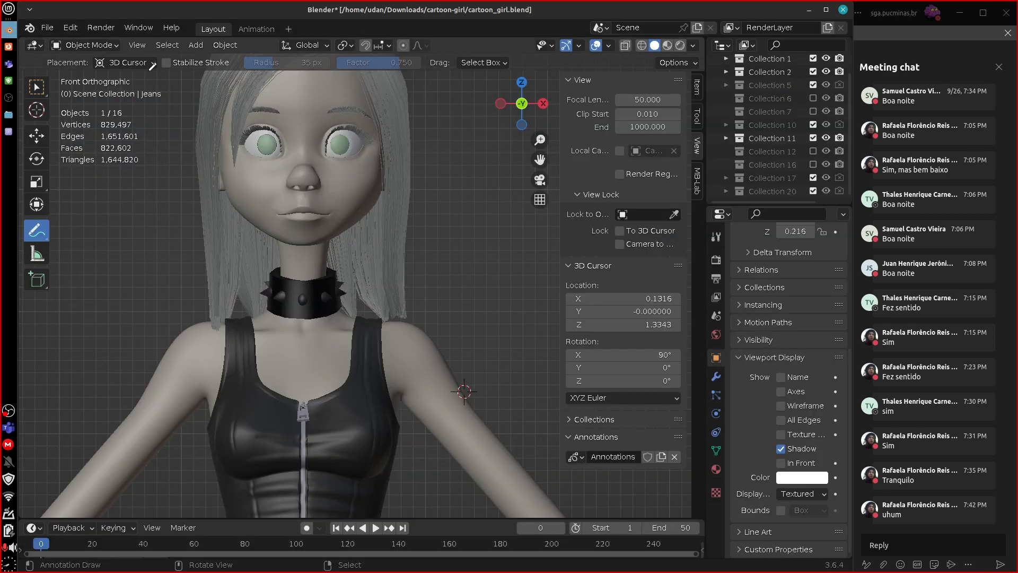
pyautogui.click(85, 45)
pyautogui.click(43, 87)
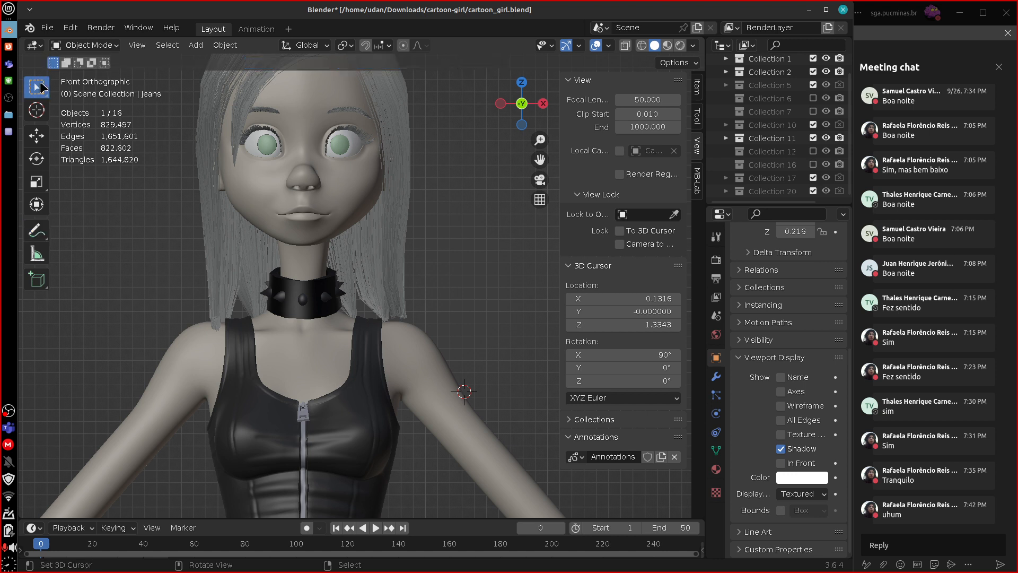
pyautogui.click(380, 200)
pyautogui.press('Tab')
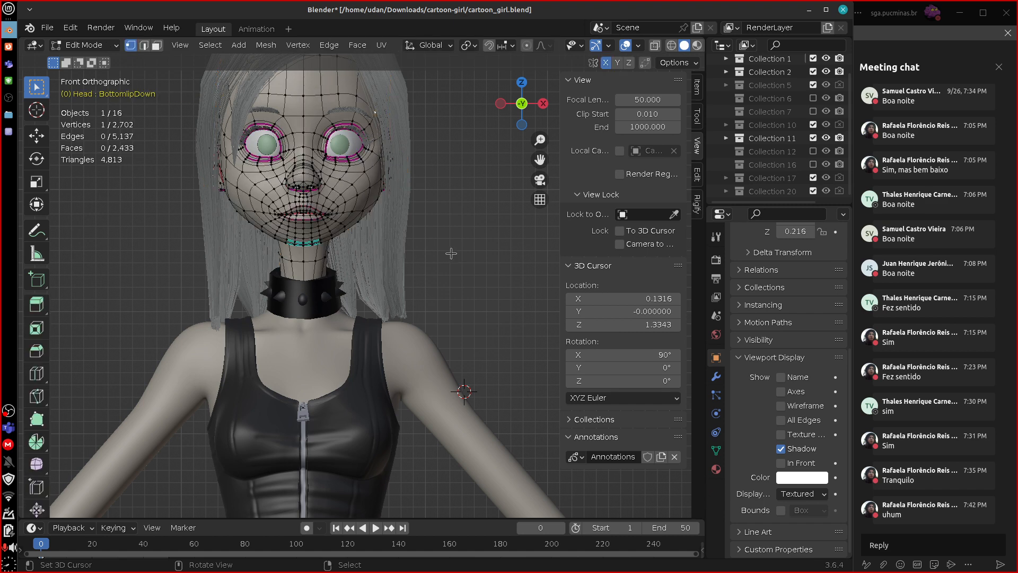
# Open the body mesh in Edit Mode and enable on-cage display for the last modifier in its stack.
pyautogui.press('Tab')
pyautogui.click(432, 348)
pyautogui.press('Tab')
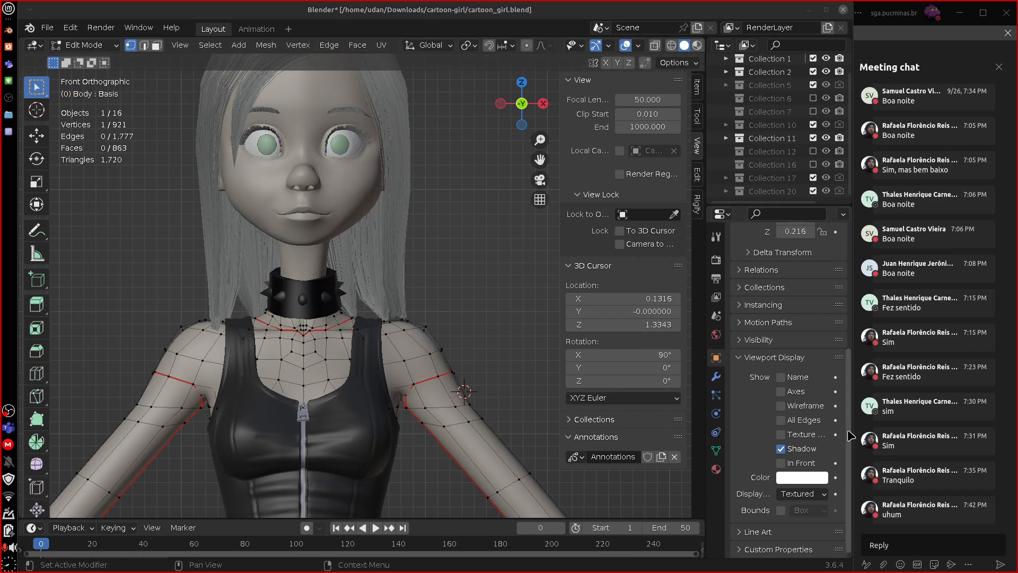
pyautogui.click(716, 376)
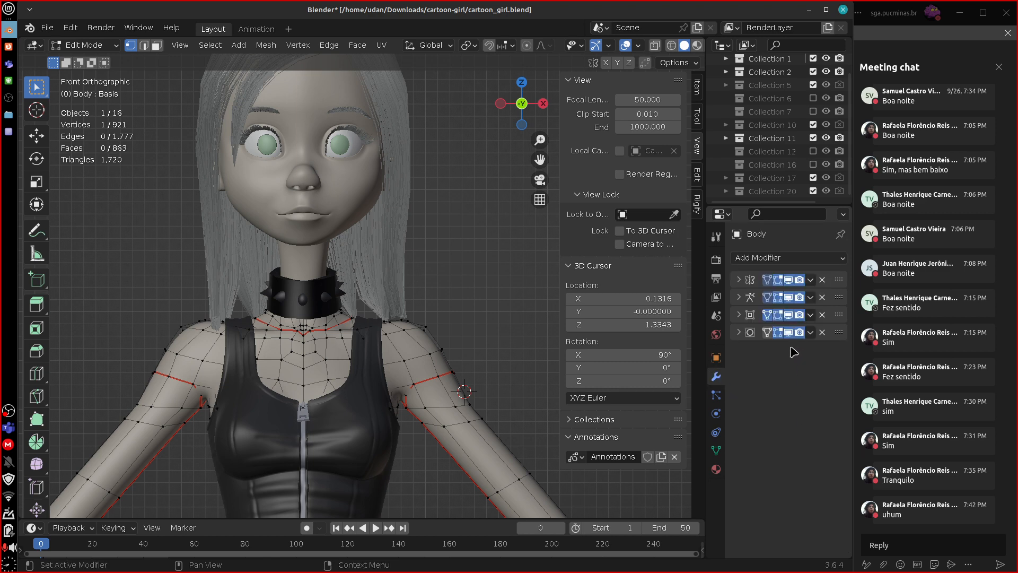
pyautogui.click(739, 314)
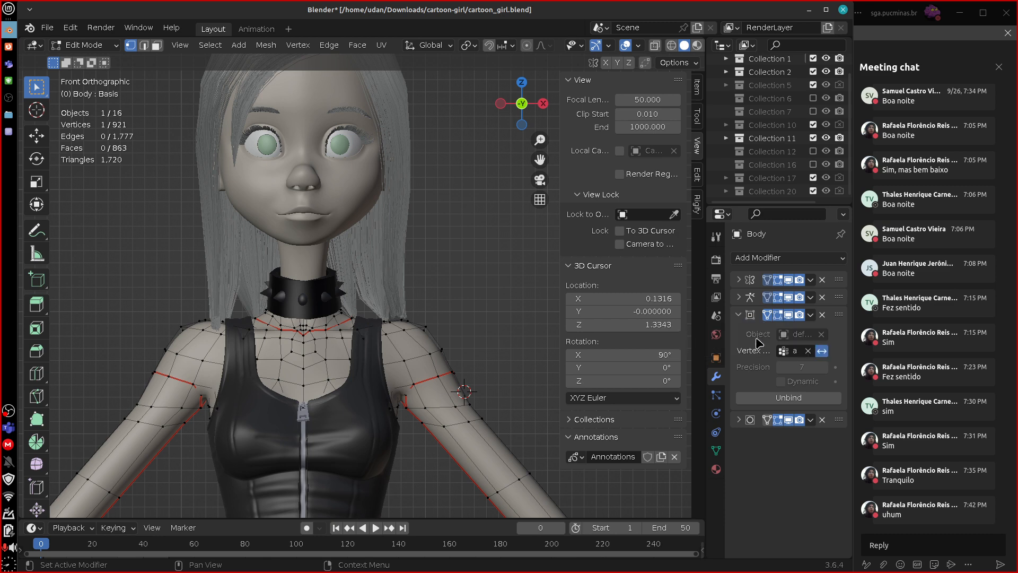
pyautogui.click(738, 314)
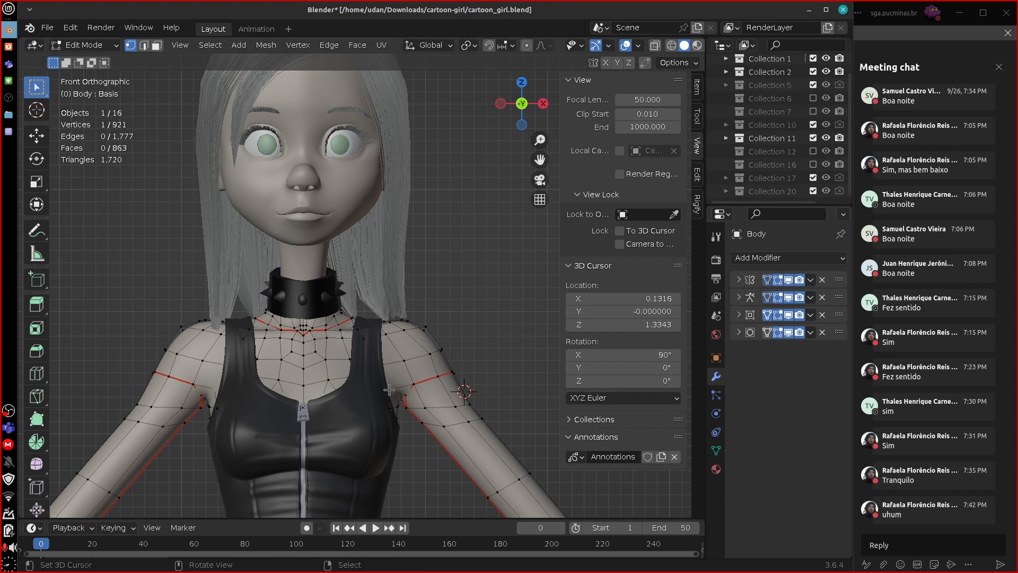
pyautogui.click(767, 333)
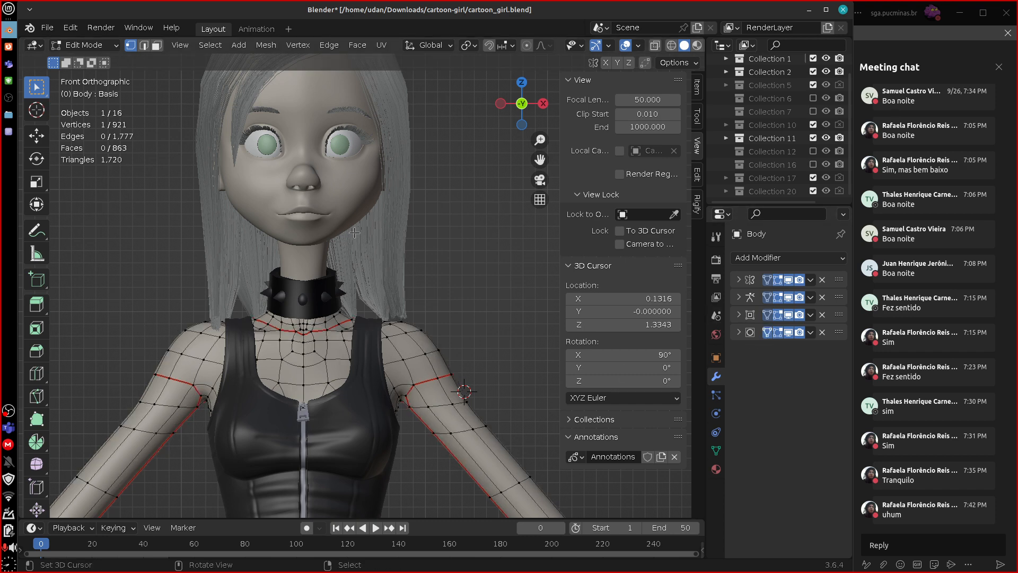
# Inspect the head's wireframe in Edit Mode, then return to the body mesh in Edit Mode.
pyautogui.press('Tab')
pyautogui.click(351, 199)
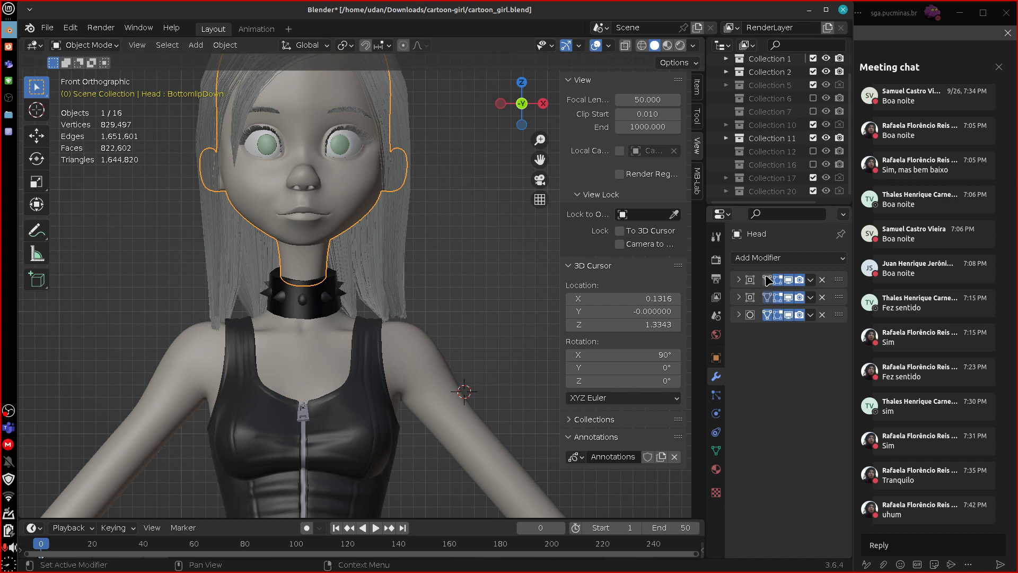
pyautogui.press('Tab')
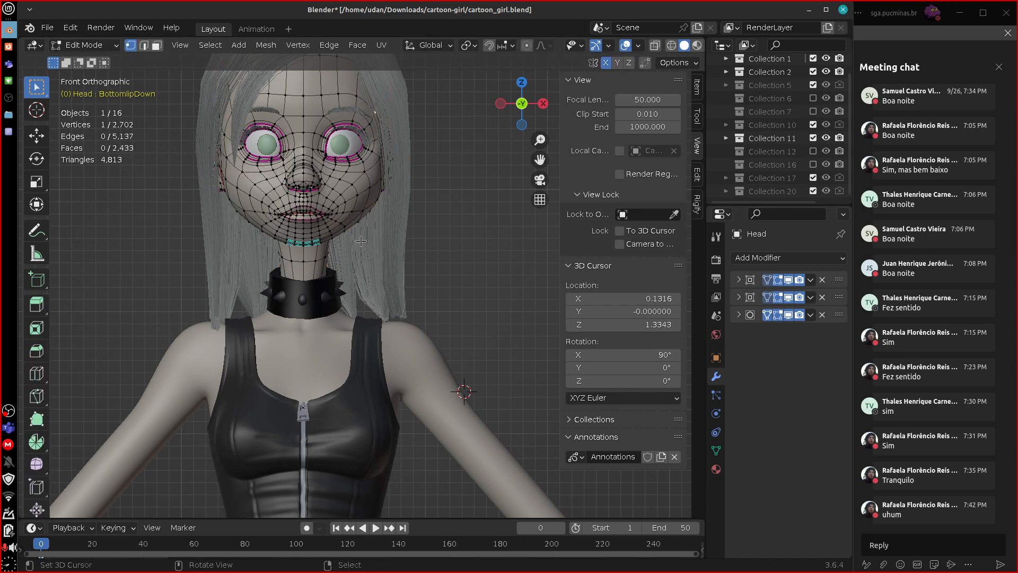
pyautogui.press('Tab')
pyautogui.click(332, 348)
pyautogui.press('Tab')
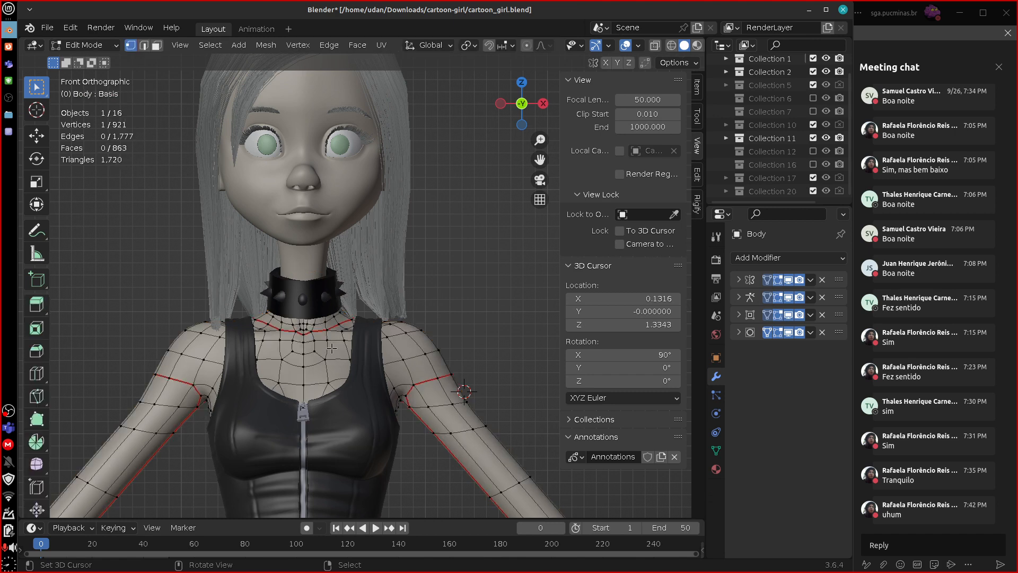
# Examine the body's edge flow around the waist, navel, arms, shoulders and neck base.
pyautogui.keyDown('shift'); pyautogui.moveTo(332, 348); pyautogui.dragTo(481, 347, button='middle'); pyautogui.keyUp('shift')
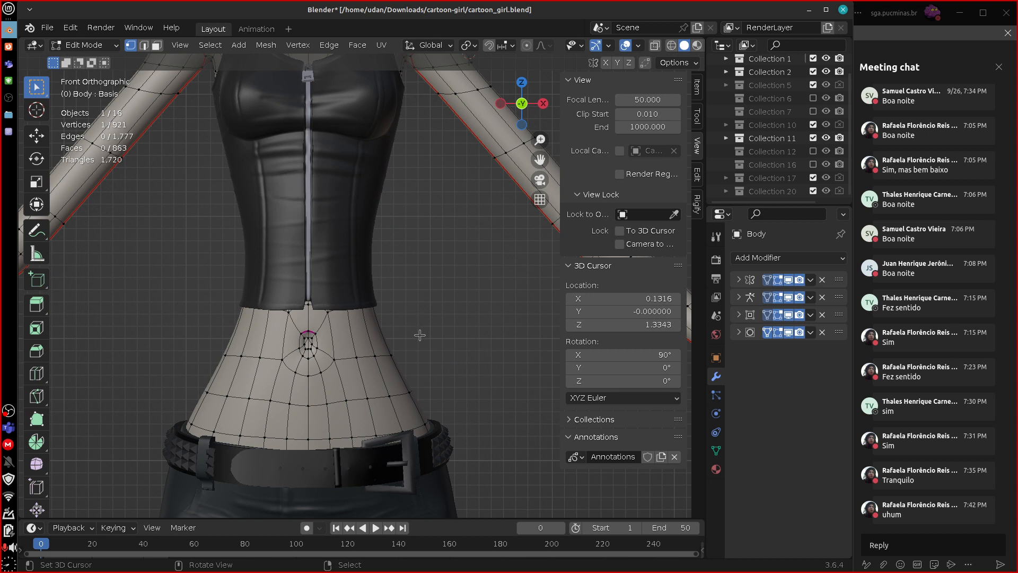
pyautogui.scroll(-3, 424, 350)
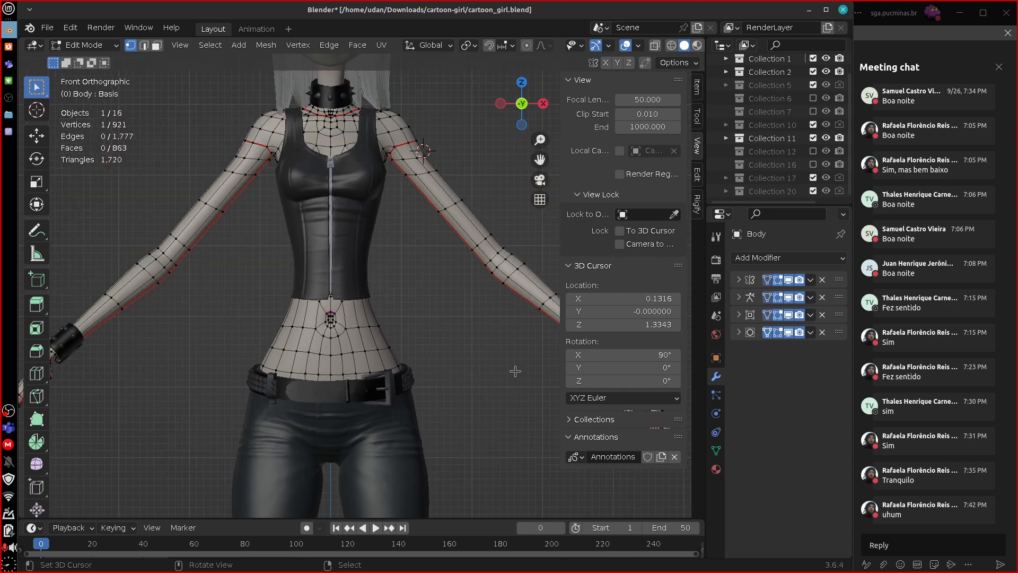
pyautogui.scroll(-1, 515, 371)
pyautogui.moveTo(515, 371); pyautogui.dragTo(471, 364, button='middle')
pyautogui.scroll(3, 470, 364)
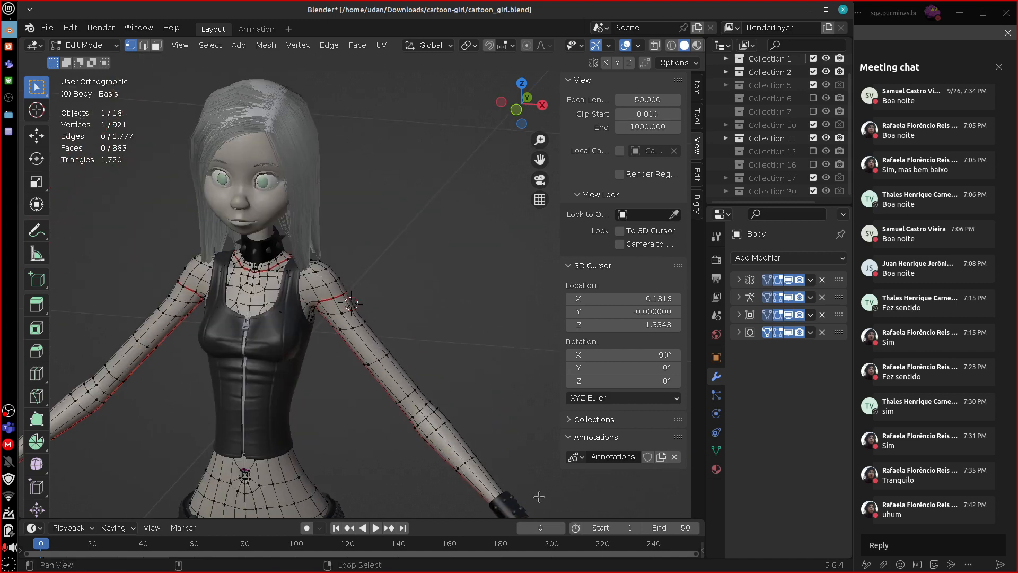
pyautogui.press('KP_1')
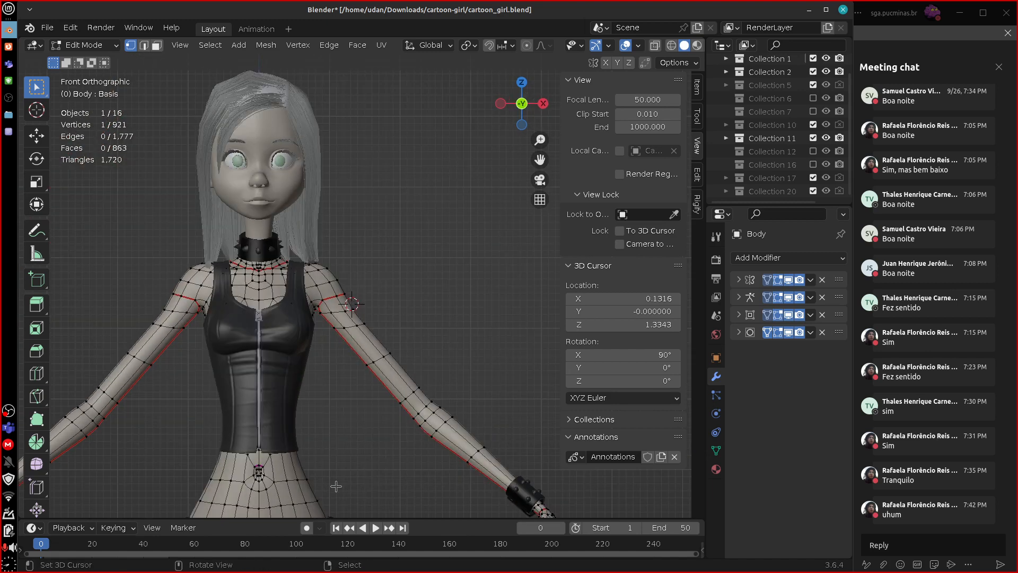
pyautogui.scroll(2, 381, 357)
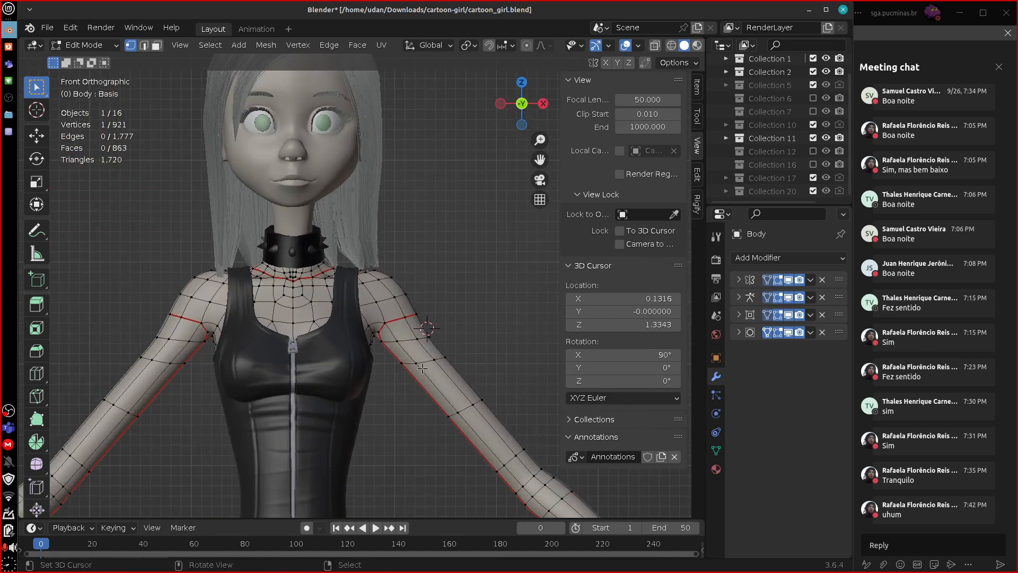
pyautogui.scroll(1, 422, 368)
pyautogui.scroll(4, 406, 382)
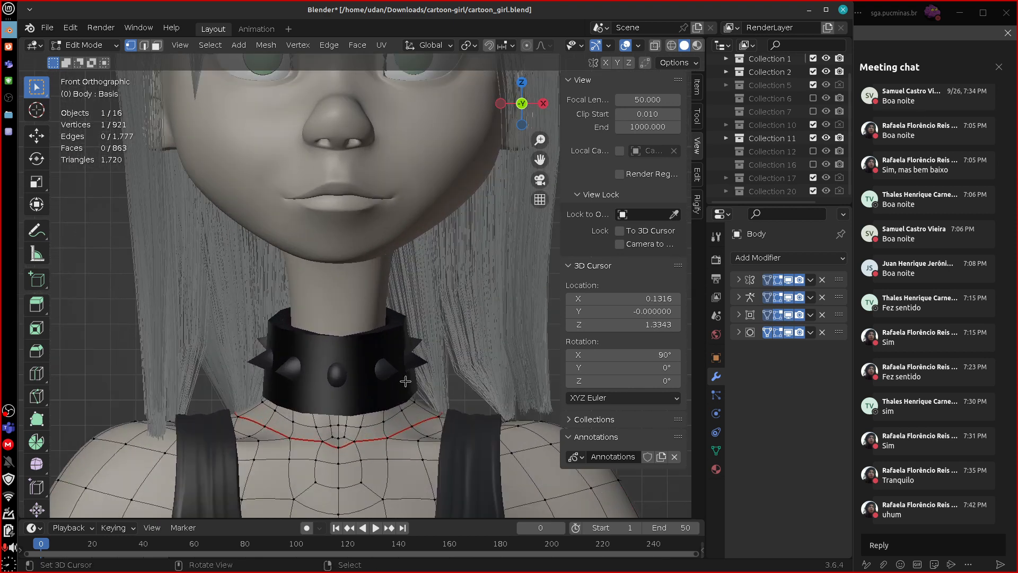
# Sketch a small blue U-shaped annotation over the hollow at the front of the neck base.
pyautogui.keyDown('shift'); pyautogui.moveTo(441, 448); pyautogui.dragTo(482, 360, button='middle'); pyautogui.keyUp('shift')
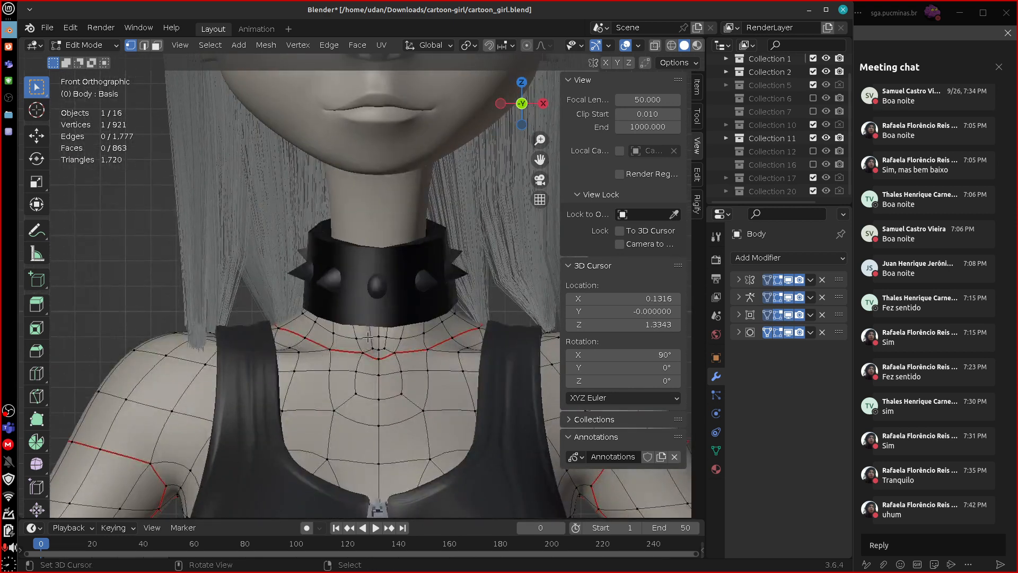
pyautogui.press('d')
pyautogui.moveTo(356, 312)
pyautogui.mouseDown()
pyautogui.moveTo(388, 349)
pyautogui.moveTo(362, 306)
pyautogui.moveTo(397, 309)
pyautogui.mouseUp()
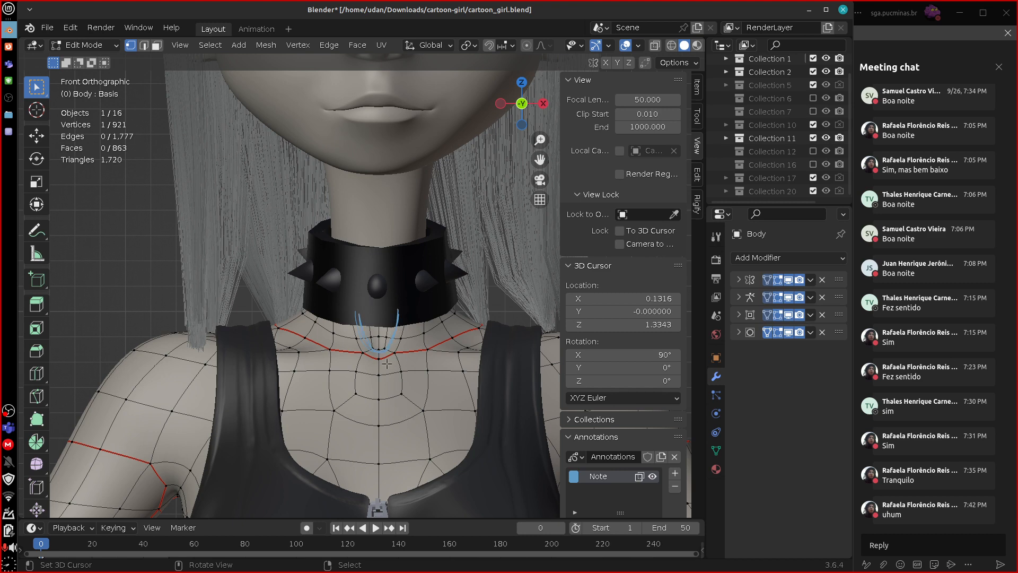
pyautogui.moveTo(384, 341)
pyautogui.mouseDown(button='right')
pyautogui.moveTo(374, 340)
pyautogui.moveTo(400, 311)
pyautogui.moveTo(385, 348)
pyautogui.mouseUp(button='right')
# Preview loop-cut paths running from the neck into the chest, checking the body's smooth surface in Object Mode between previews.
pyautogui.hotkey('ctrl', 'r')
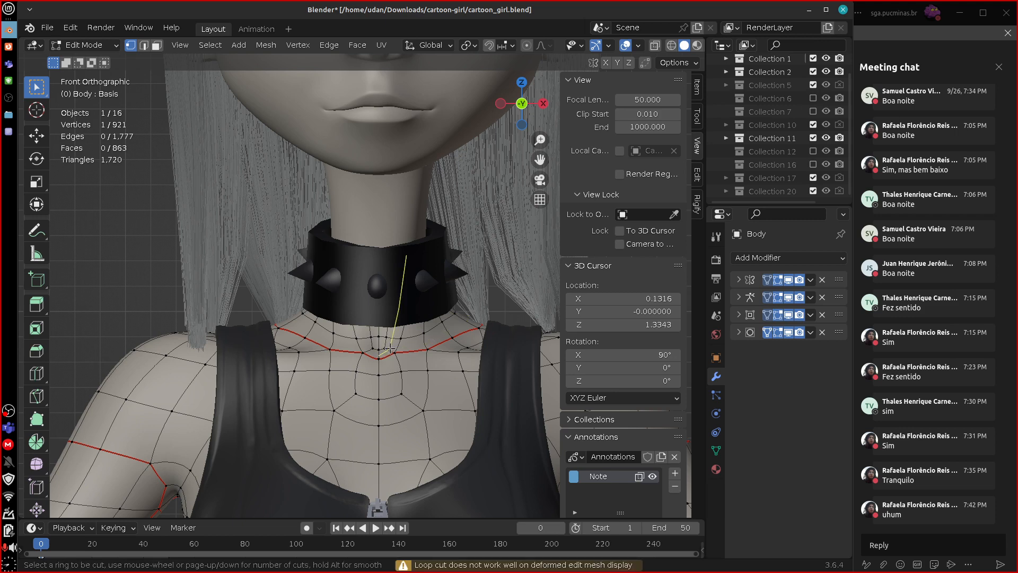
pyautogui.press('Escape')
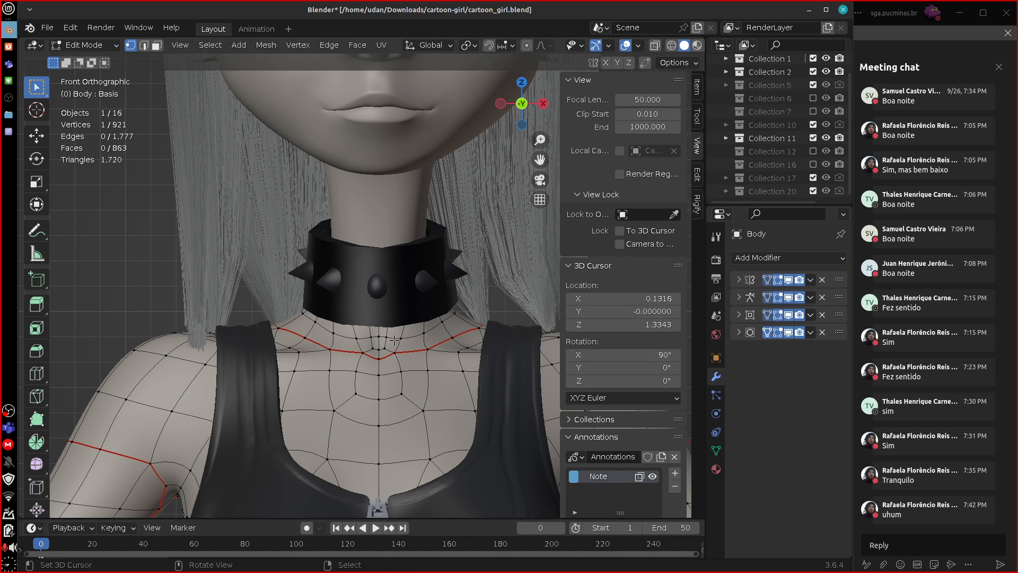
pyautogui.keyDown('shift'); pyautogui.moveTo(424, 390); pyautogui.dragTo(409, 358, button='middle'); pyautogui.keyUp('shift')
pyautogui.press('Tab')
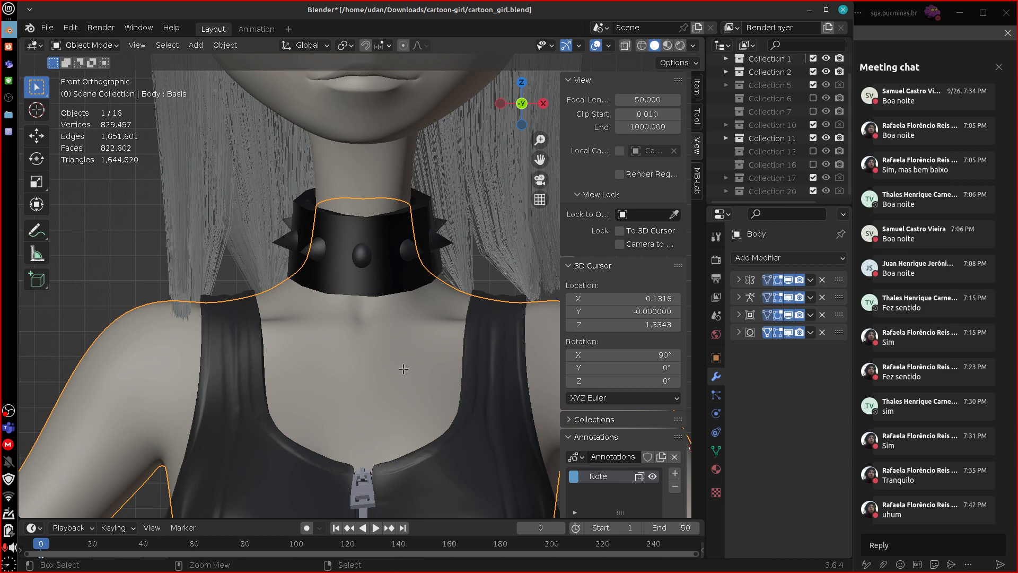
pyautogui.press('Tab')
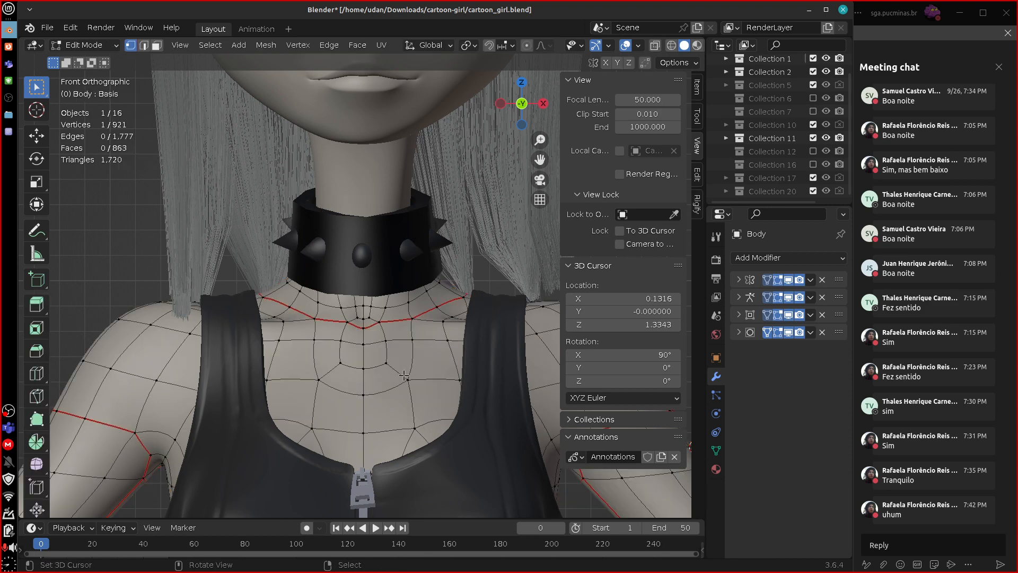
pyautogui.hotkey('ctrl', 'r')
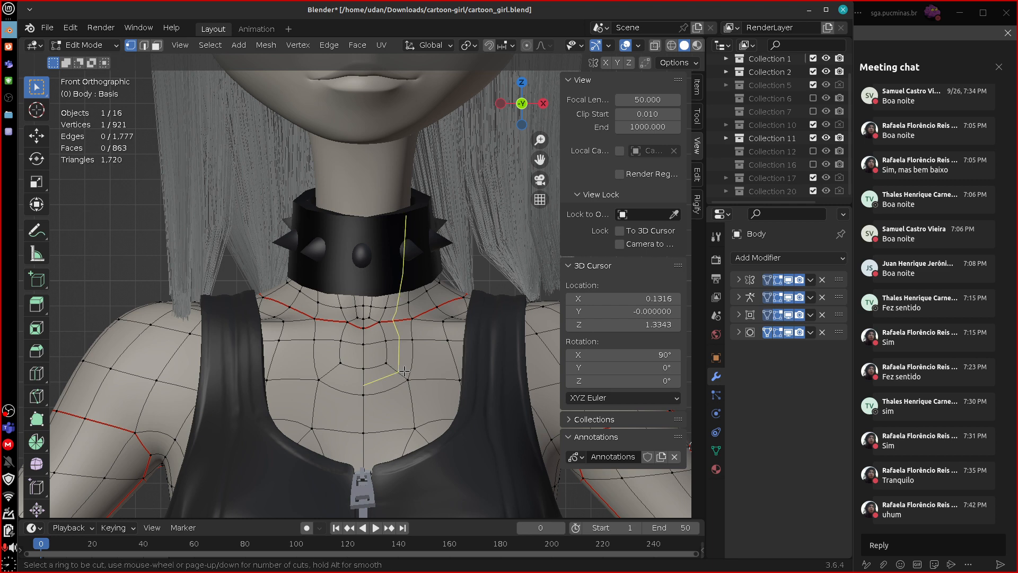
pyautogui.press('Escape')
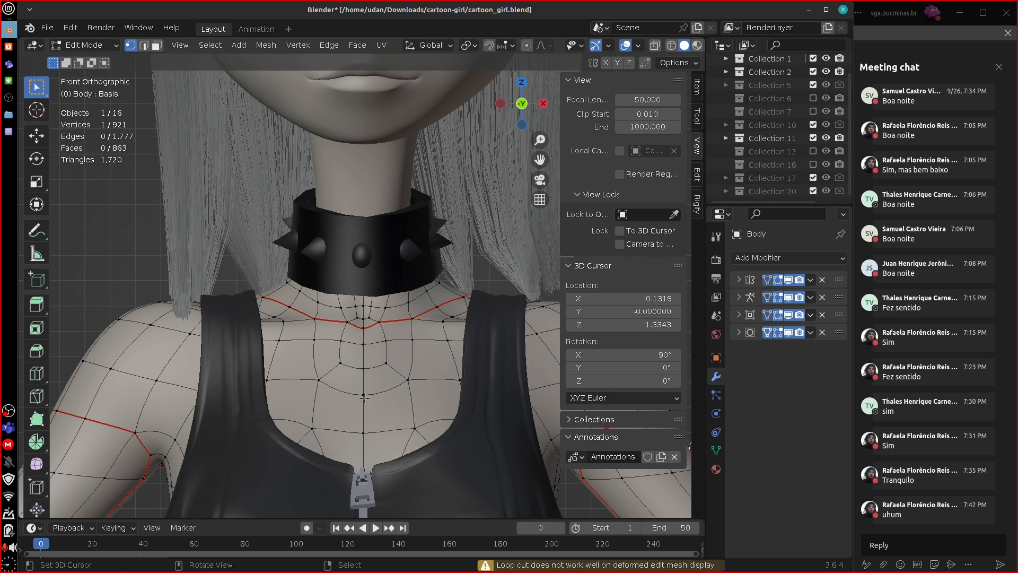
# Annotate in blue the armpit curve and its flow along the underside of the upper arm, ending in an arrow.
pyautogui.keyDown('shift'); pyautogui.moveTo(542, 463); pyautogui.dragTo(411, 485, button='middle'); pyautogui.keyUp('shift')
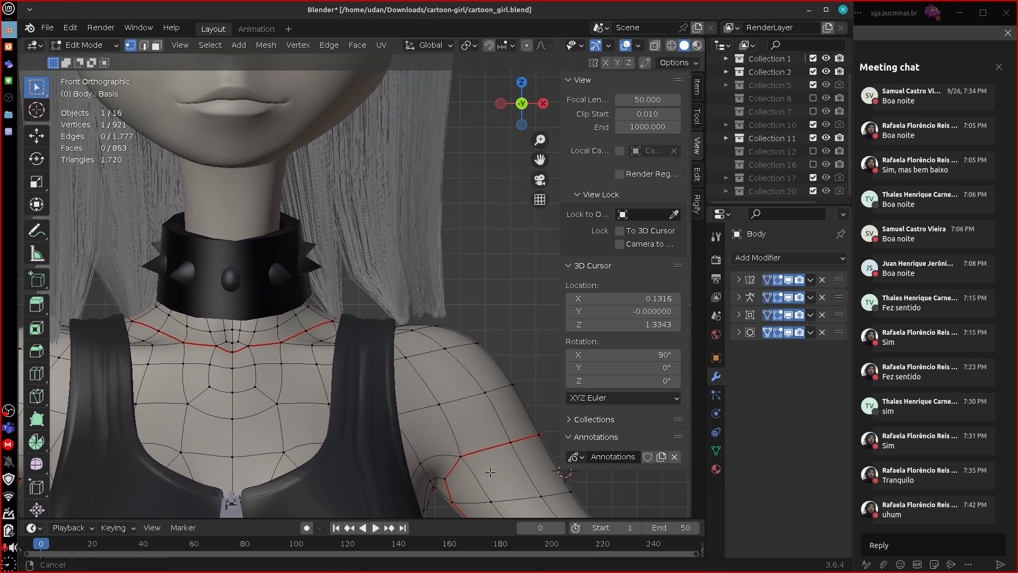
pyautogui.keyDown('shift'); pyautogui.moveTo(480, 457); pyautogui.dragTo(336, 370, button='middle'); pyautogui.keyUp('shift')
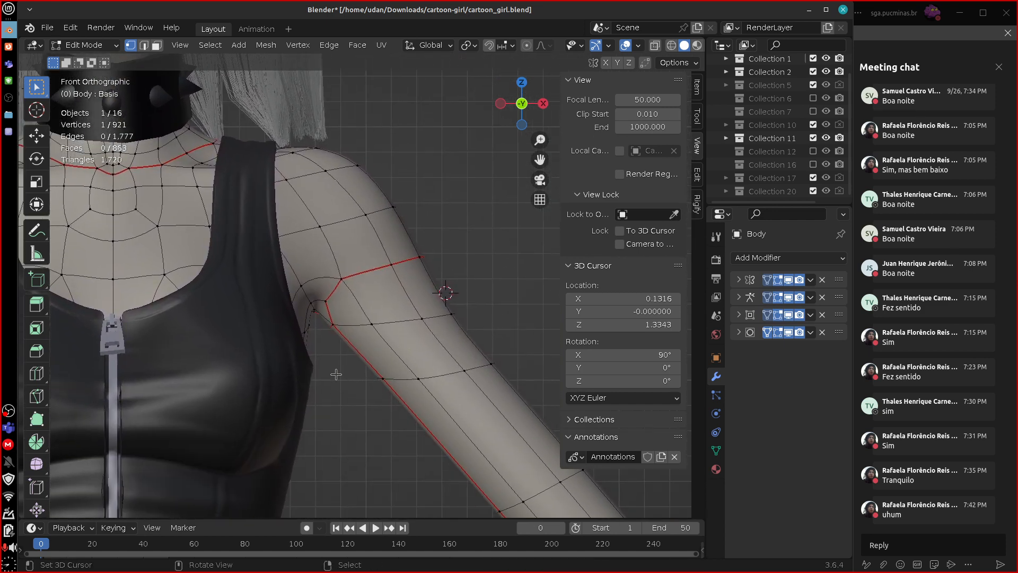
pyautogui.moveTo(288, 354)
pyautogui.mouseDown()
pyautogui.moveTo(293, 312)
pyautogui.moveTo(333, 286)
pyautogui.moveTo(490, 477)
pyautogui.mouseUp()
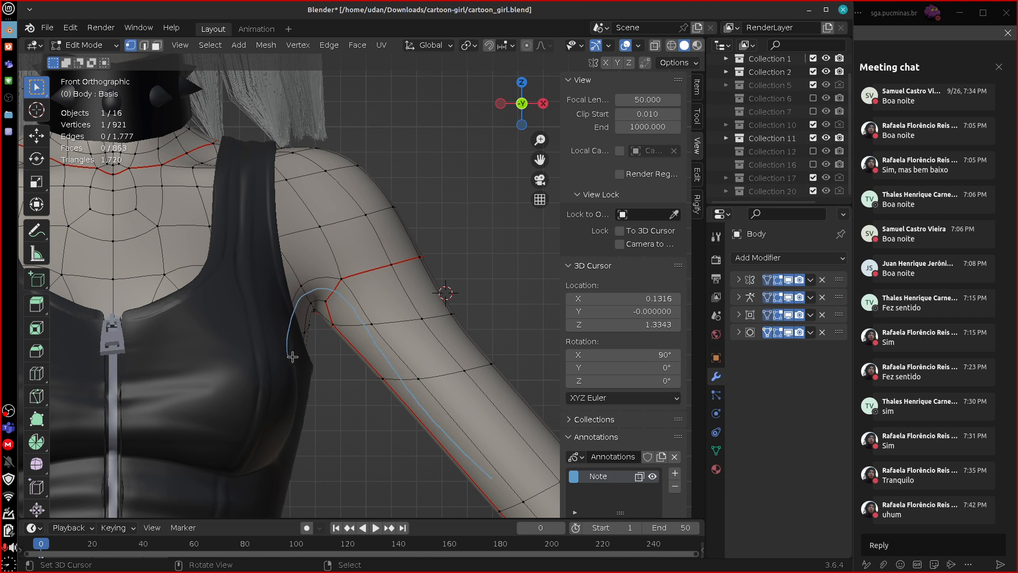
pyautogui.moveTo(291, 356)
pyautogui.mouseDown()
pyautogui.moveTo(307, 291)
pyautogui.moveTo(357, 295)
pyautogui.mouseUp()
pyautogui.moveTo(419, 386)
pyautogui.mouseDown()
pyautogui.moveTo(503, 497)
pyautogui.moveTo(502, 460)
pyautogui.mouseUp()
# Draw a blue arrow from the chest across the shoulder, above the red seam, pointing up and outward.
pyautogui.moveTo(222, 278)
pyautogui.mouseDown()
pyautogui.moveTo(434, 217)
pyautogui.moveTo(417, 247)
pyautogui.mouseUp()
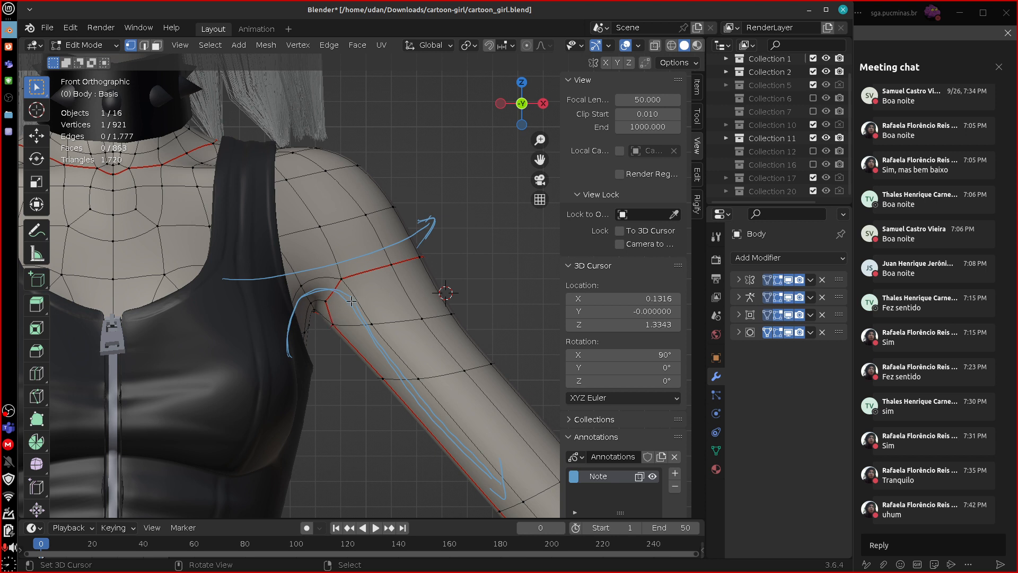
pyautogui.press('d')
pyautogui.moveTo(254, 277); pyautogui.dragTo(310, 269)
pyautogui.moveTo(424, 219); pyautogui.dragTo(437, 217)
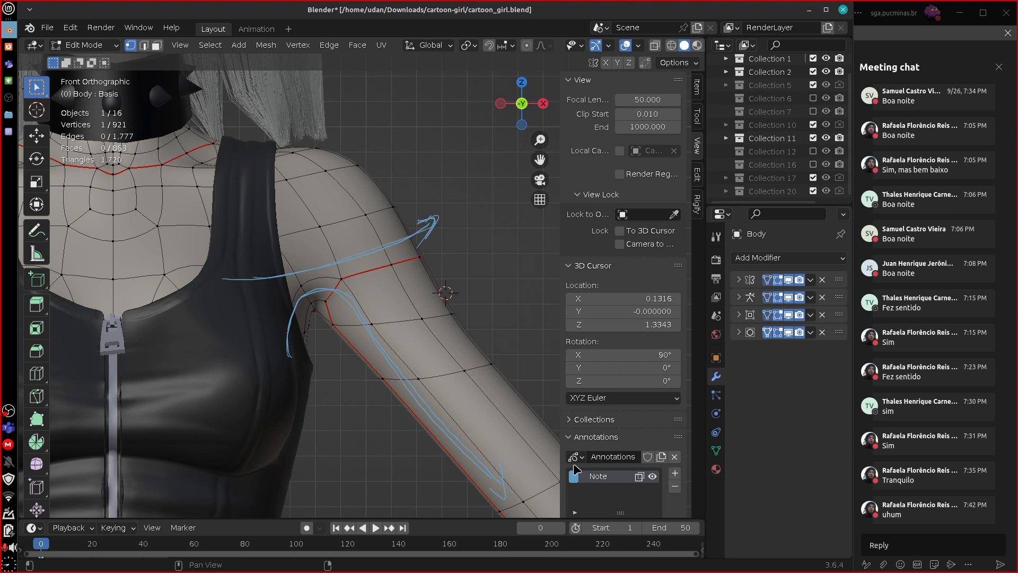
# Add further annotation strokes across the upper arm below the shoulder to illustrate the direction of its loops.
pyautogui.press('d')
pyautogui.moveTo(403, 286); pyautogui.dragTo(445, 272)
pyautogui.moveTo(382, 356); pyautogui.dragTo(342, 363)
pyautogui.moveTo(412, 346); pyautogui.dragTo(489, 311)
pyautogui.moveTo(384, 431); pyautogui.dragTo(529, 354)
pyautogui.moveTo(518, 379)
pyautogui.mouseDown(button='right')
pyautogui.moveTo(418, 453)
pyautogui.moveTo(396, 299)
pyautogui.moveTo(331, 295)
pyautogui.moveTo(289, 339)
pyautogui.moveTo(375, 364)
pyautogui.moveTo(461, 351)
pyautogui.mouseUp(button='right')
pyautogui.moveTo(489, 292)
pyautogui.mouseDown(button='right')
pyautogui.moveTo(441, 236)
pyautogui.moveTo(457, 253)
pyautogui.moveTo(438, 247)
pyautogui.mouseUp(button='right')
# Erase most of the blue shoulder and arm annotations and switch mesh editing from the body to the head.
pyautogui.keyDown('shift'); pyautogui.moveTo(359, 353); pyautogui.dragTo(448, 509, button='middle'); pyautogui.keyUp('shift')
pyautogui.keyDown('shift'); pyautogui.moveTo(375, 252); pyautogui.dragTo(455, 454, button='middle'); pyautogui.keyUp('shift')
pyautogui.press('Tab')
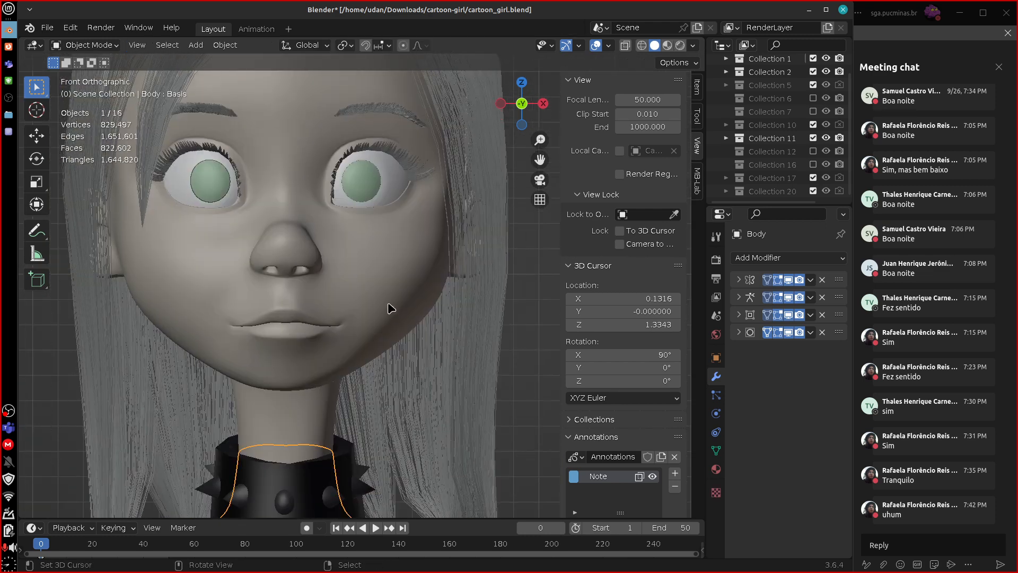
pyautogui.click(390, 303)
pyautogui.press('Tab')
pyautogui.keyDown('shift'); pyautogui.moveTo(407, 252); pyautogui.dragTo(319, 351, button='middle'); pyautogui.keyUp('shift')
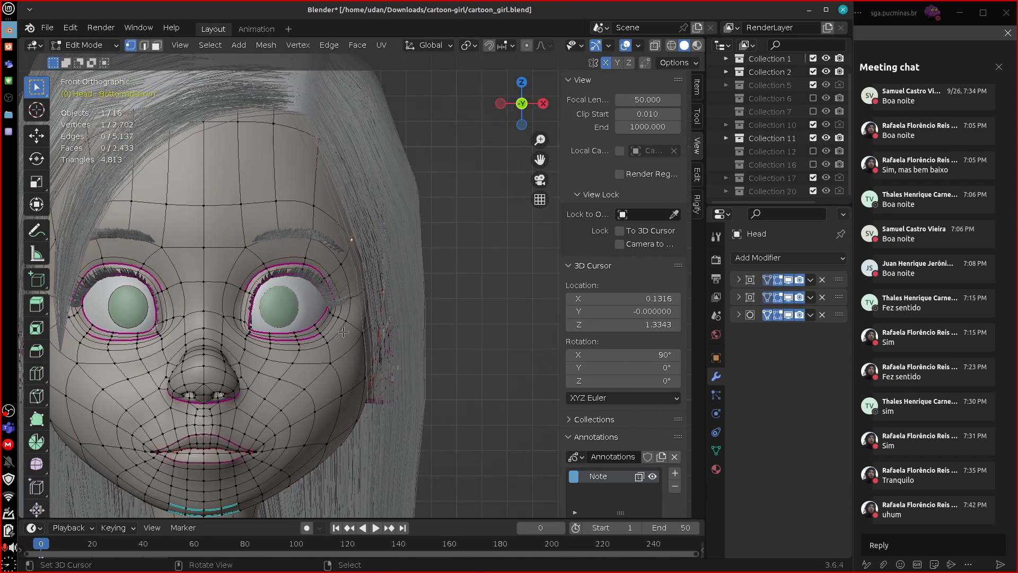
# Sketch blue edge-flow strokes around the eyes, mouth and forehead of the head mesh, and erase most of them.
pyautogui.moveTo(343, 258)
pyautogui.mouseDown()
pyautogui.moveTo(258, 257)
pyautogui.moveTo(242, 334)
pyautogui.mouseUp()
pyautogui.moveTo(324, 351); pyautogui.dragTo(341, 260)
pyautogui.moveTo(342, 260)
pyautogui.mouseDown(button='right')
pyautogui.moveTo(293, 252)
pyautogui.moveTo(366, 323)
pyautogui.moveTo(307, 302)
pyautogui.mouseUp(button='right')
pyautogui.moveTo(271, 405)
pyautogui.mouseDown()
pyautogui.moveTo(280, 460)
pyautogui.moveTo(212, 491)
pyautogui.moveTo(220, 496)
pyautogui.mouseUp()
pyautogui.moveTo(209, 488); pyautogui.dragTo(265, 398, button='right')
pyautogui.moveTo(259, 455)
pyautogui.mouseDown()
pyautogui.moveTo(201, 476)
pyautogui.moveTo(254, 435)
pyautogui.moveTo(154, 439)
pyautogui.moveTo(240, 475)
pyautogui.mouseUp()
pyautogui.moveTo(240, 476)
pyautogui.mouseDown(button='right')
pyautogui.moveTo(239, 423)
pyautogui.moveTo(225, 416)
pyautogui.moveTo(236, 465)
pyautogui.mouseUp(button='right')
pyautogui.moveTo(216, 338); pyautogui.dragTo(225, 120)
pyautogui.moveTo(337, 200)
pyautogui.mouseDown(button='right')
pyautogui.moveTo(328, 233)
pyautogui.moveTo(230, 227)
pyautogui.mouseUp(button='right')
# Use face selection to highlight in turn the loops around both eyes, one eye, the mouth area, and the outer cheeks and chin.
pyautogui.press('3')
pyautogui.keyDown('alt'); pyautogui.click(213, 219); pyautogui.keyUp('alt')
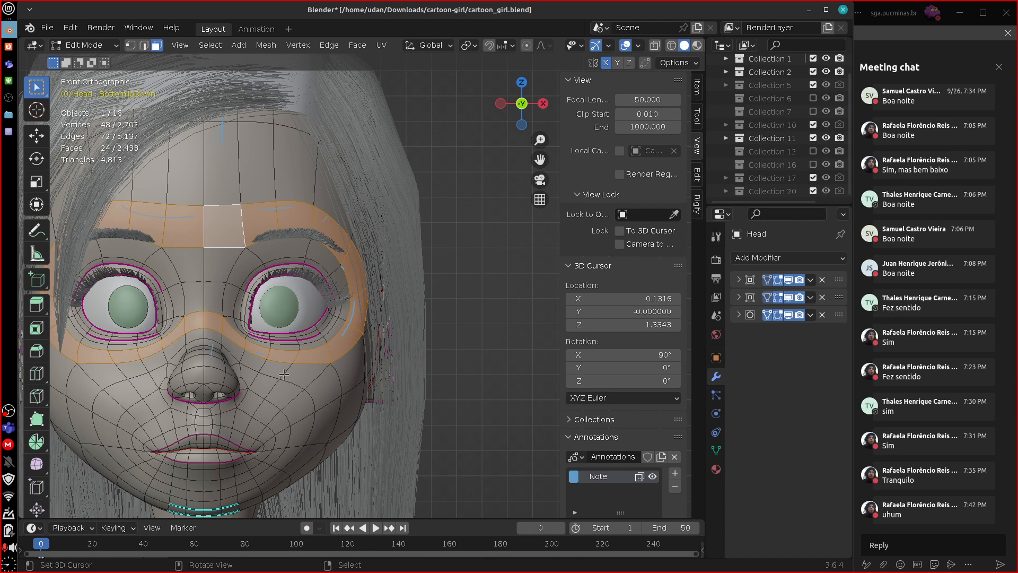
pyautogui.keyDown('alt'); pyautogui.click(237, 281); pyautogui.keyUp('alt')
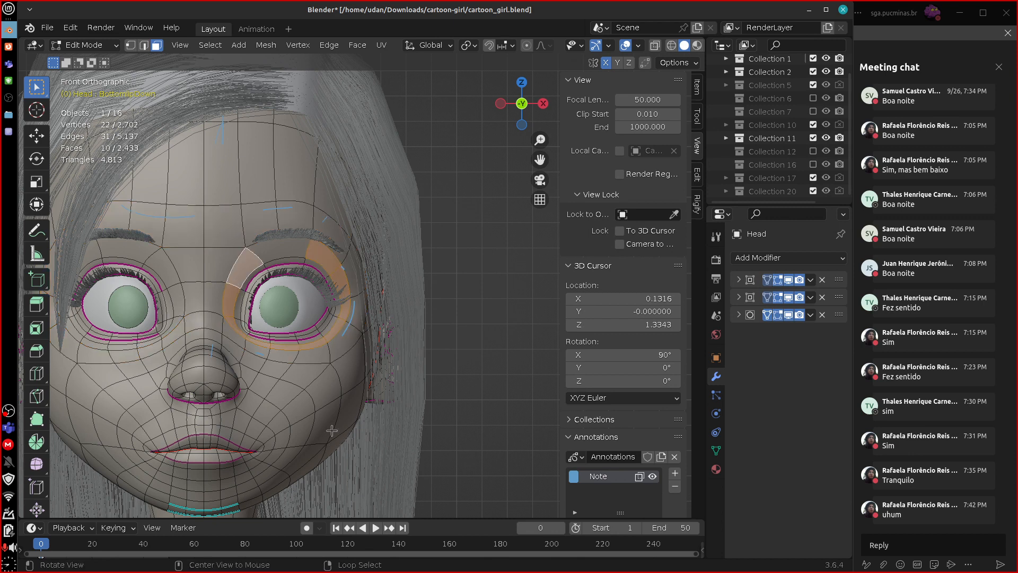
pyautogui.keyDown('alt'); pyautogui.click(265, 384); pyautogui.keyUp('alt')
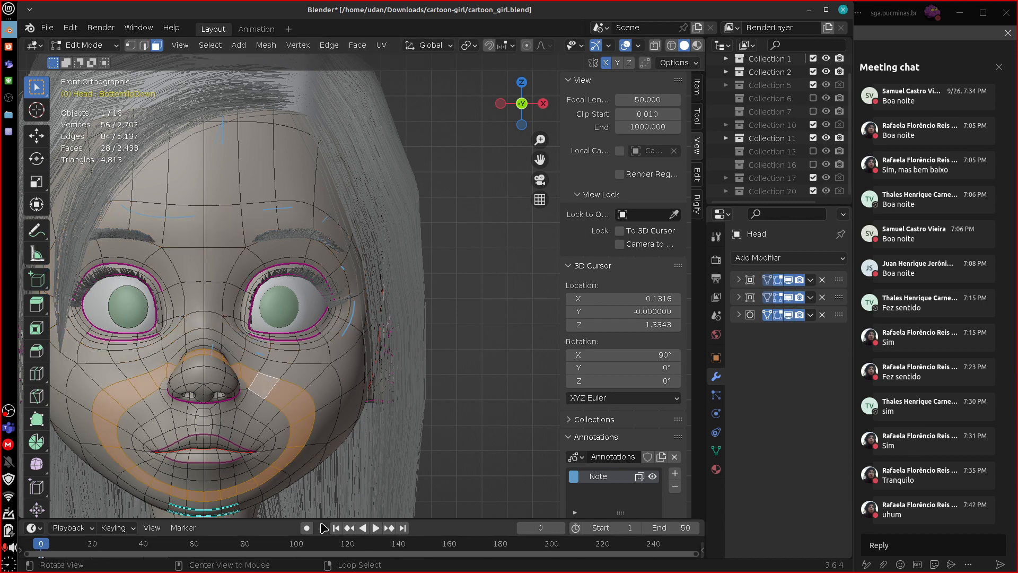
pyautogui.keyDown('alt'); pyautogui.click(318, 385); pyautogui.keyUp('alt')
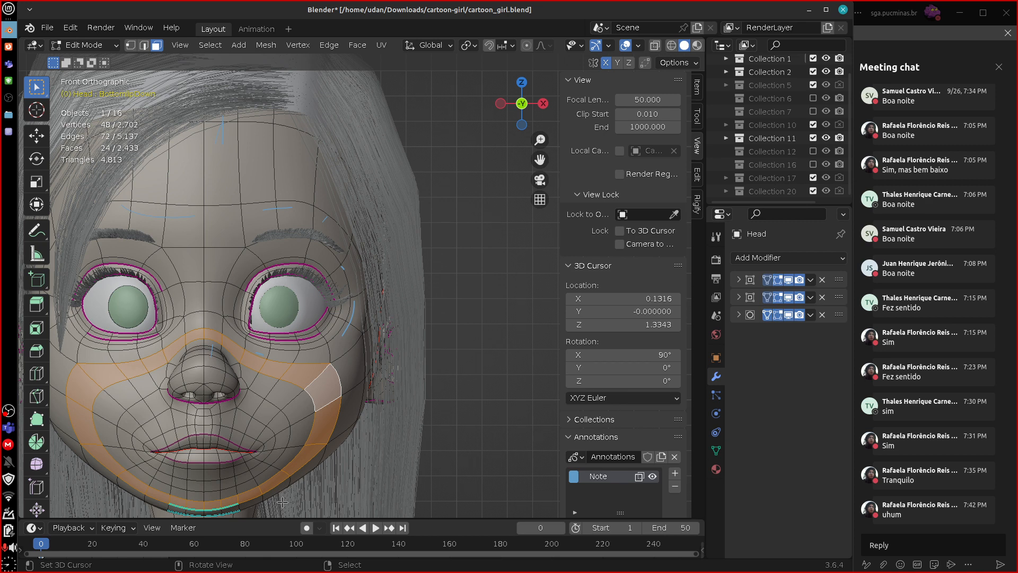
# Check guideline 6 in the text editor notes and return to Blender.
pyautogui.click(9, 131)
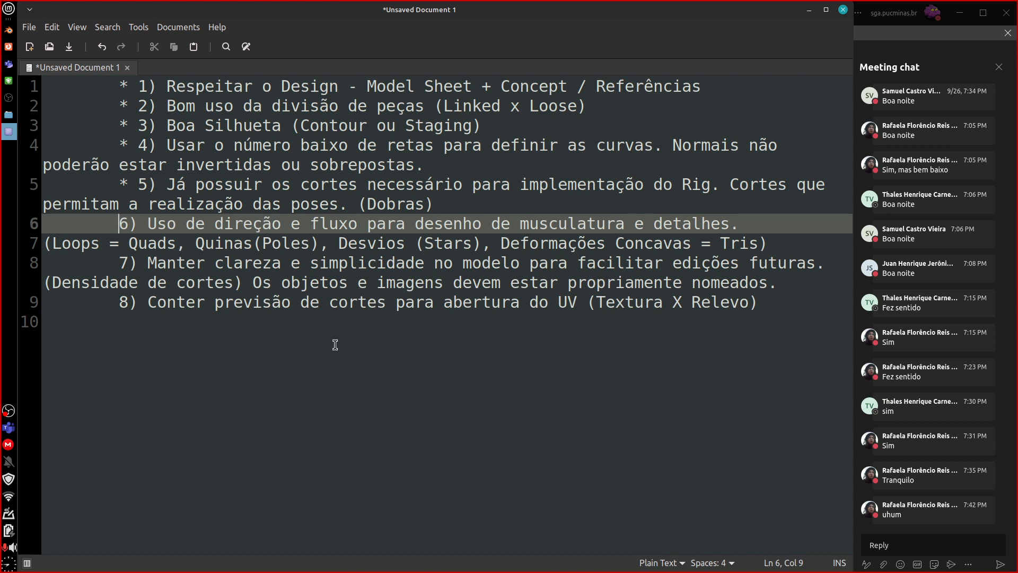
pyautogui.hotkey('alt', 'Tab')
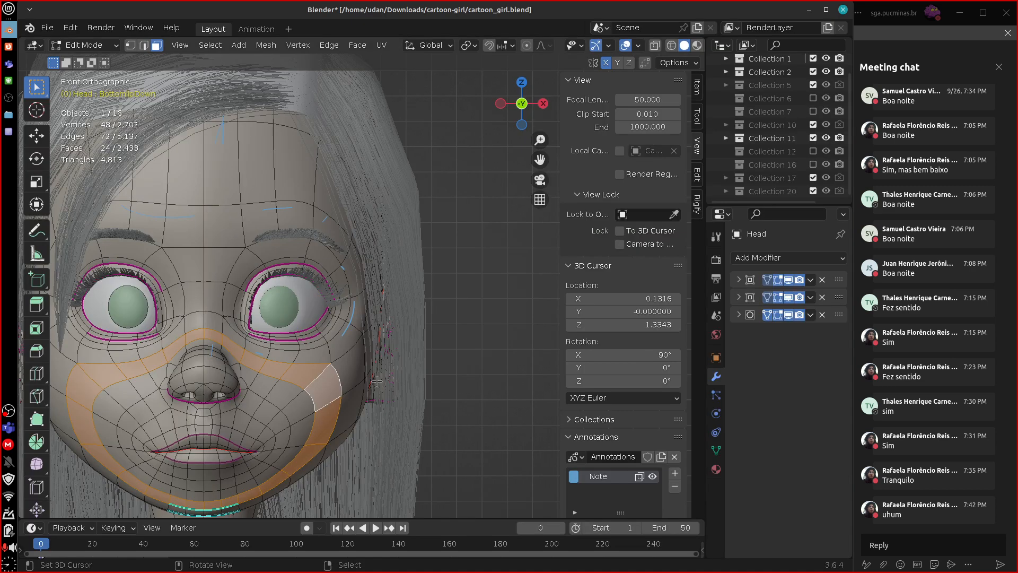
# Sketch a horizontal strip of quads in blue in the empty space beside the head, with arrows running through it from a circled edge.
pyautogui.keyDown('shift'); pyautogui.moveTo(378, 404); pyautogui.dragTo(392, 275, button='middle'); pyautogui.keyUp('shift')
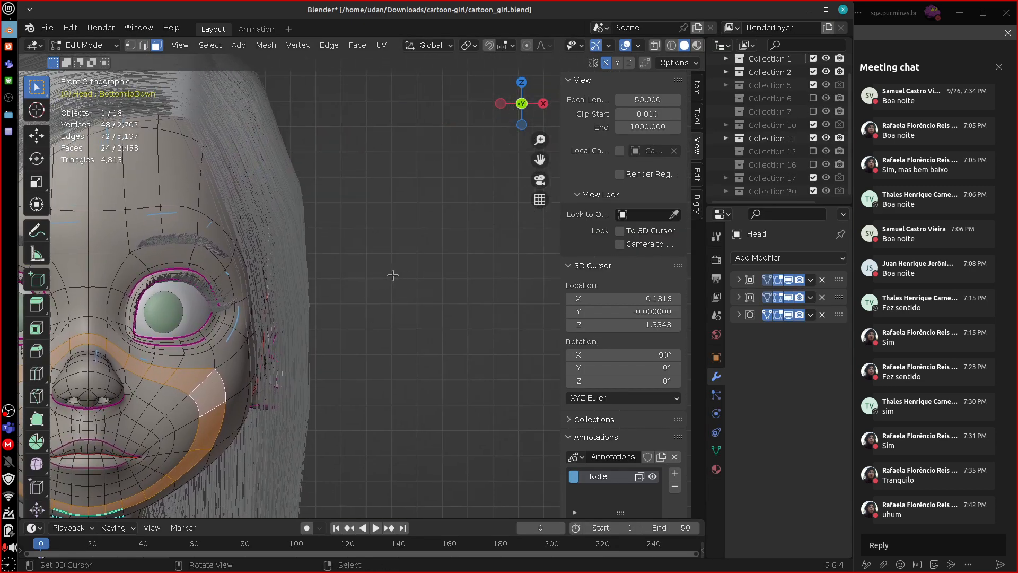
pyautogui.moveTo(386, 256); pyautogui.dragTo(383, 321)
pyautogui.moveTo(445, 260); pyautogui.dragTo(443, 324)
pyautogui.moveTo(500, 258); pyautogui.dragTo(500, 324)
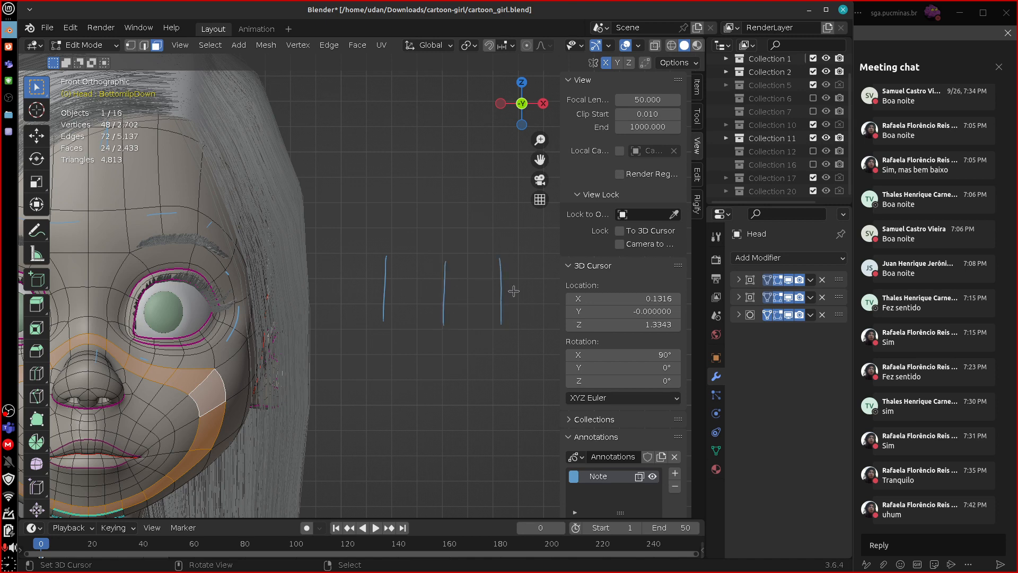
pyautogui.moveTo(330, 243)
pyautogui.mouseDown()
pyautogui.moveTo(326, 322)
pyautogui.moveTo(352, 252)
pyautogui.moveTo(558, 260)
pyautogui.mouseUp()
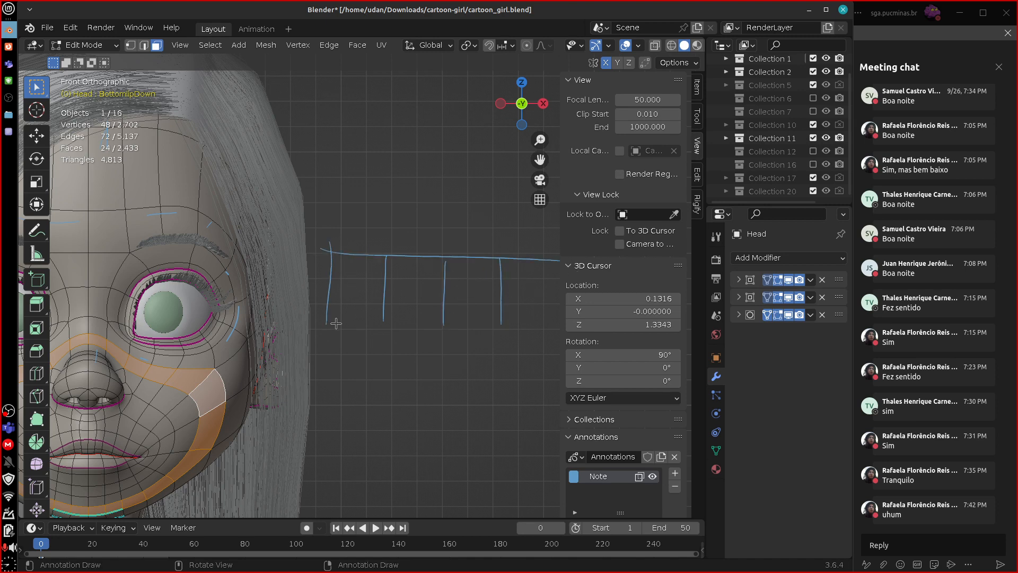
pyautogui.moveTo(309, 322); pyautogui.dragTo(534, 321)
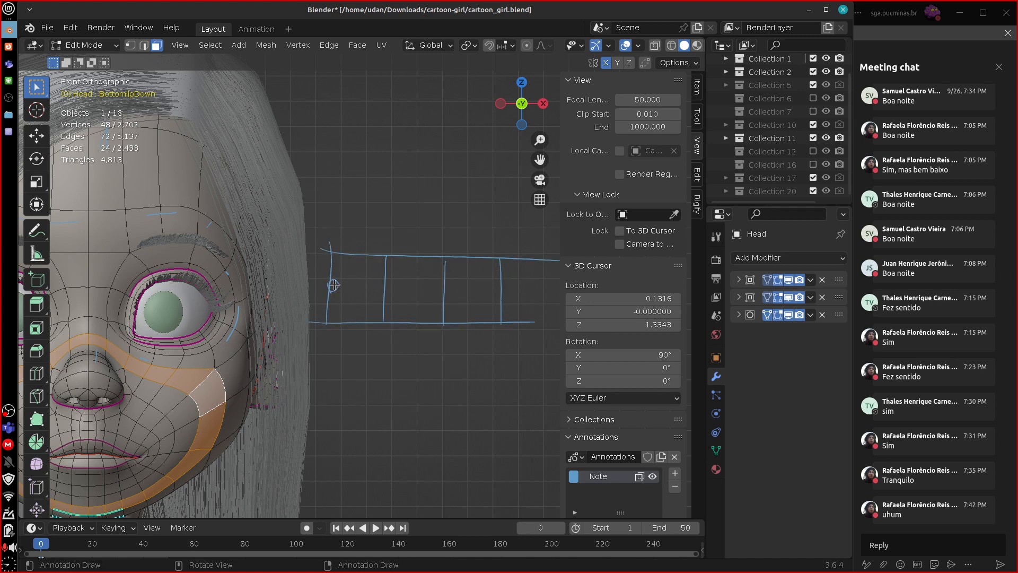
pyautogui.moveTo(361, 282); pyautogui.dragTo(365, 291)
pyautogui.moveTo(386, 286)
pyautogui.mouseDown()
pyautogui.moveTo(475, 287)
pyautogui.moveTo(483, 305)
pyautogui.mouseUp()
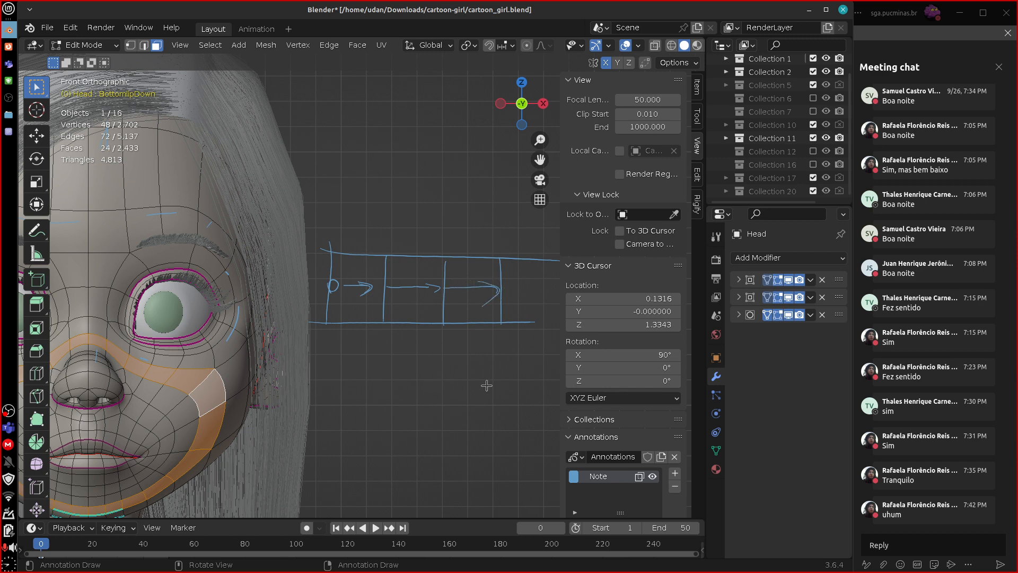
# Select the face loop running over the nose bridge, cheeks and chin, and trace its closed path in blue.
pyautogui.keyDown('shift'); pyautogui.moveTo(133, 355); pyautogui.dragTo(255, 267, button='middle'); pyautogui.keyUp('shift')
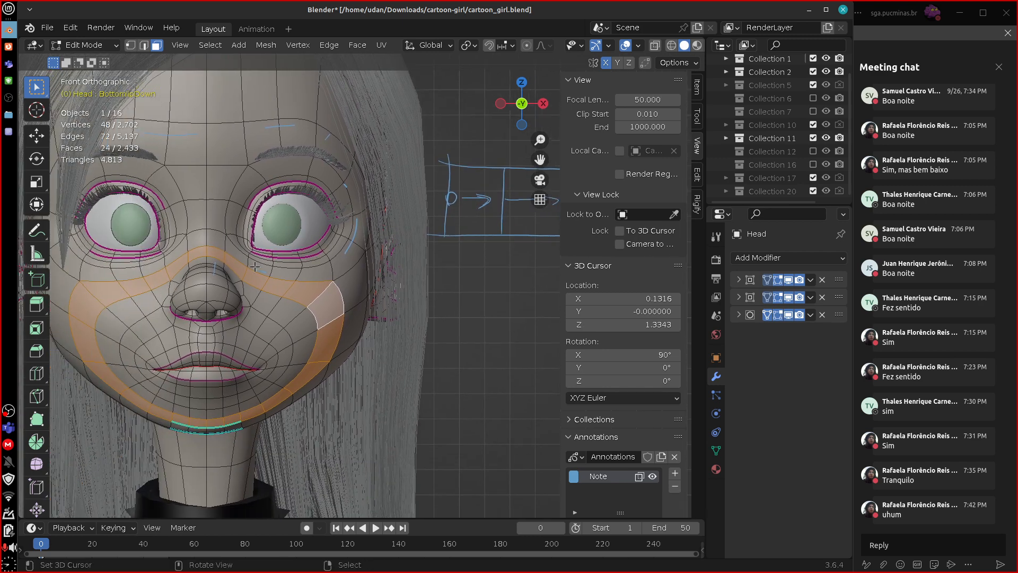
pyautogui.click(209, 249)
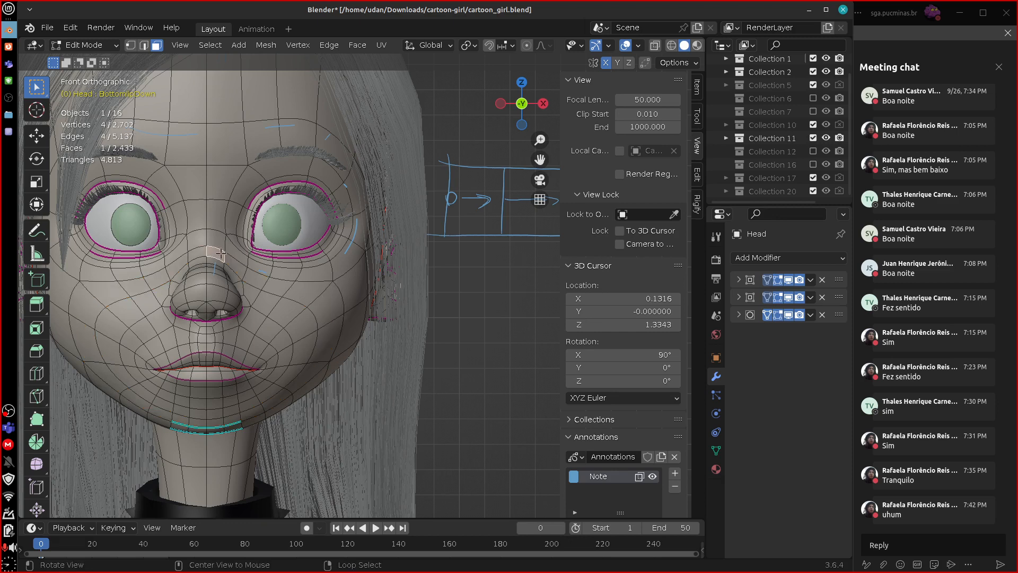
pyautogui.keyDown('alt'); pyautogui.rightClick(220, 253); pyautogui.keyUp('alt')
pyautogui.hotkey('ctrl', 'z')
pyautogui.keyDown('alt'); pyautogui.rightClick(208, 250); pyautogui.keyUp('alt')
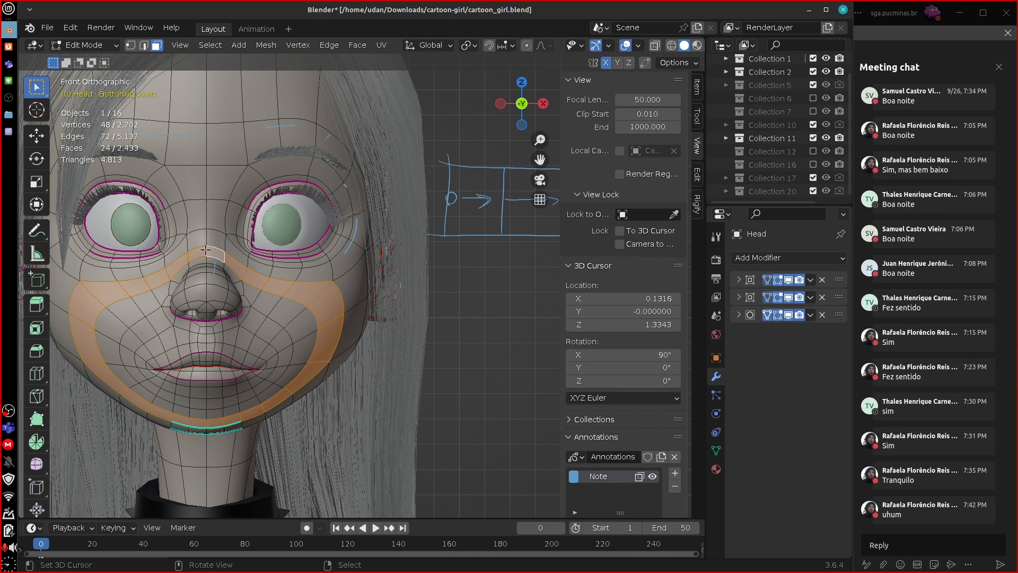
pyautogui.moveTo(314, 291)
pyautogui.mouseDown()
pyautogui.moveTo(312, 369)
pyautogui.moveTo(185, 421)
pyautogui.moveTo(87, 328)
pyautogui.mouseUp()
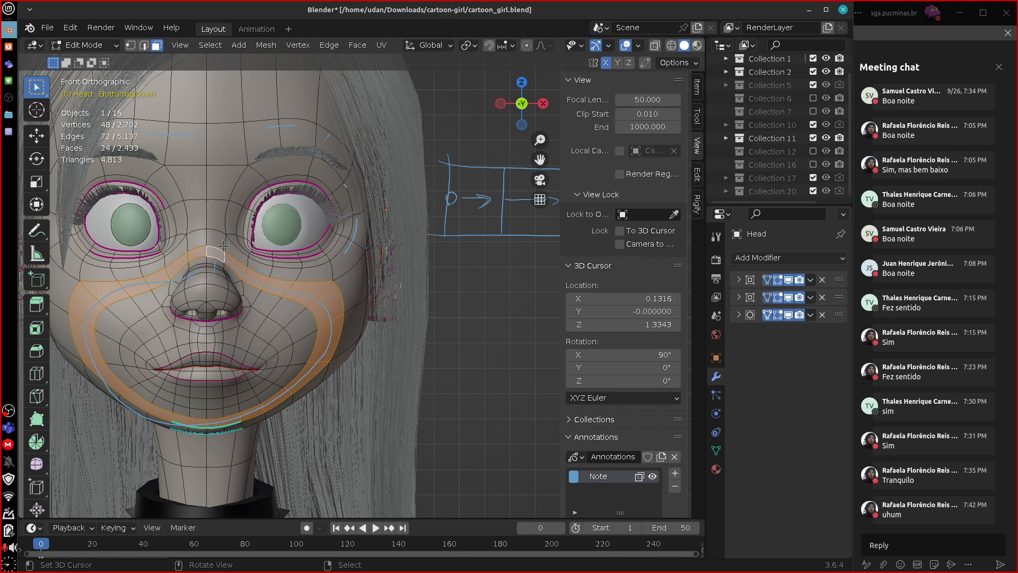
pyautogui.moveTo(223, 245); pyautogui.dragTo(224, 247, button='right')
# Switch mesh editing from the head to the body.
pyautogui.keyDown('shift'); pyautogui.moveTo(450, 483); pyautogui.dragTo(436, 258, button='middle'); pyautogui.keyUp('shift')
pyautogui.press('Tab')
pyautogui.keyDown('shift'); pyautogui.moveTo(476, 427); pyautogui.dragTo(422, 266, button='middle'); pyautogui.keyUp('shift')
pyautogui.rightClick(385, 347)
pyautogui.press('Tab')
# Select the face loop around the upper arm and armpit on the body mesh, and isolate the body in local view.
pyautogui.keyDown('shift'); pyautogui.moveTo(497, 438); pyautogui.dragTo(439, 336, button='middle'); pyautogui.keyUp('shift')
pyautogui.keyDown('alt'); pyautogui.click(422, 381); pyautogui.keyUp('alt')
pyautogui.keyDown('alt'); pyautogui.keyDown('shift'); pyautogui.click(300, 268); pyautogui.keyUp('shift'); pyautogui.keyUp('alt')
pyautogui.keyDown('shift'); pyautogui.moveTo(404, 241); pyautogui.dragTo(520, 349, button='middle'); pyautogui.keyUp('shift')
pyautogui.keyDown('alt'); pyautogui.click(384, 327); pyautogui.keyUp('alt')
pyautogui.moveTo(469, 377); pyautogui.dragTo(641, 404, button='middle')
pyautogui.press('KP_Divide')
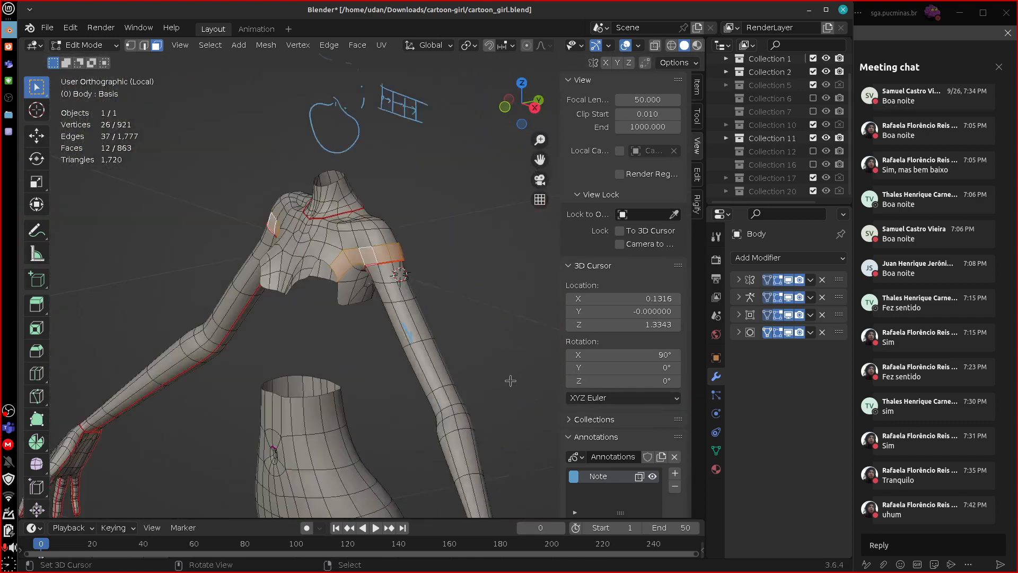
# Sketch curved blue strokes below the isolated chest in front view and erase them.
pyautogui.scroll(4, 464, 262)
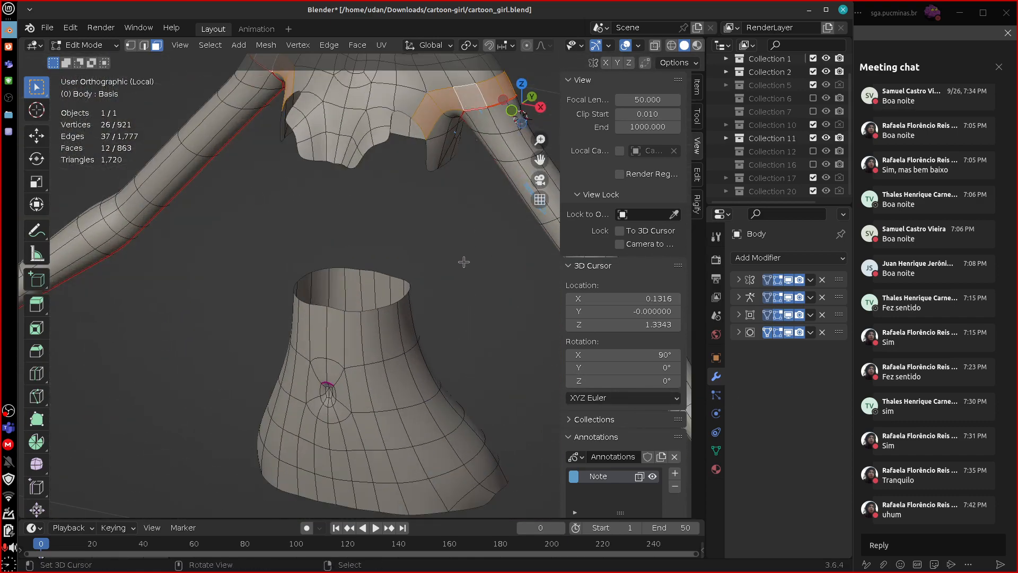
pyautogui.moveTo(464, 262)
pyautogui.keyDown('shift'); pyautogui.mouseDown(button='middle')
pyautogui.moveTo(419, 371)
pyautogui.moveTo(342, 430)
pyautogui.mouseUp(button='middle'); pyautogui.keyUp('shift')
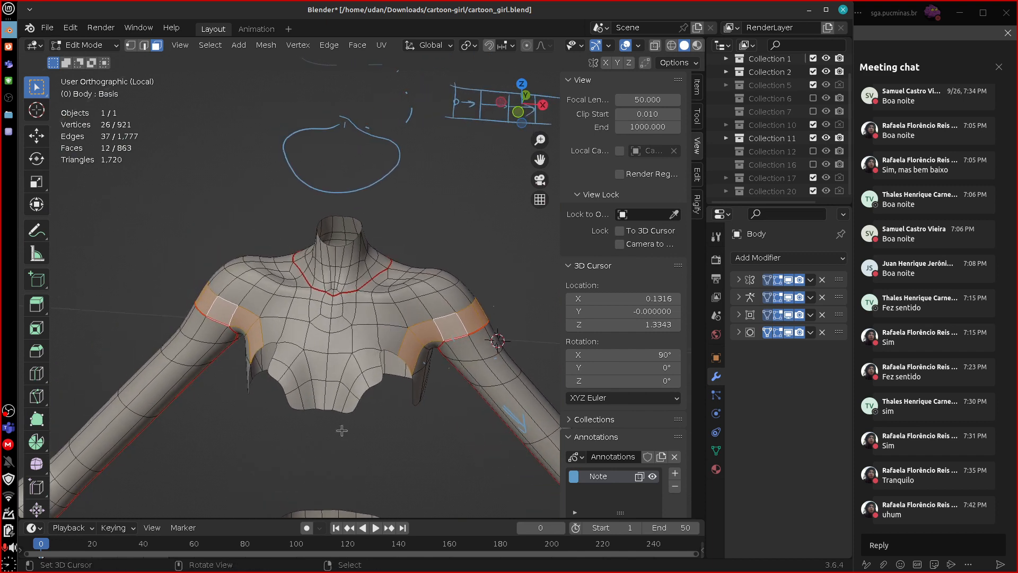
pyautogui.press('KP_1')
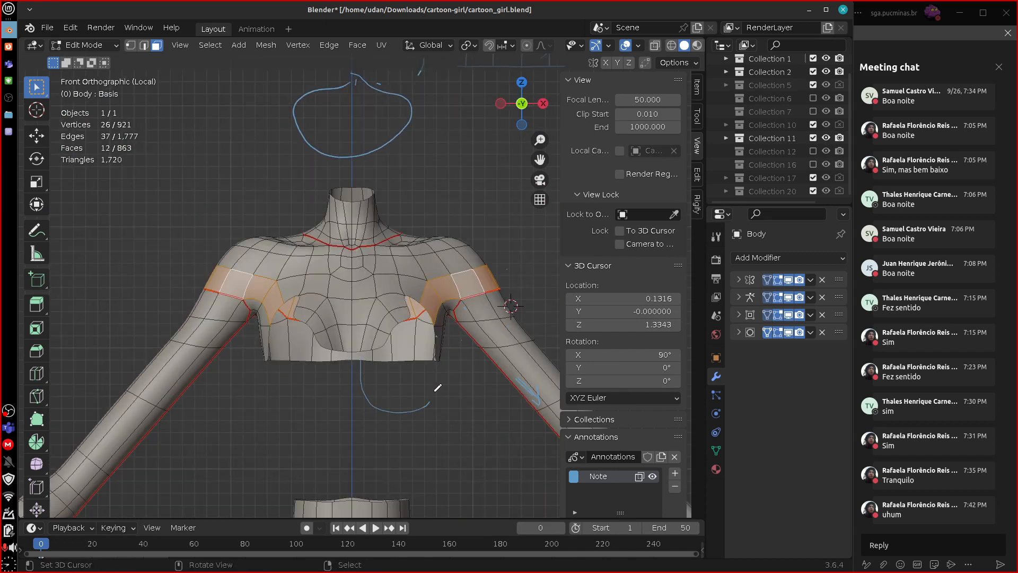
pyautogui.keyDown('ctrl'); pyautogui.moveTo(366, 386); pyautogui.dragTo(428, 393); pyautogui.keyUp('ctrl')
pyautogui.keyDown('shift'); pyautogui.moveTo(458, 342); pyautogui.dragTo(440, 394, button='middle'); pyautogui.keyUp('shift')
# Select the face loop crossing the chest and shoulders, then the one down the upper back, examining their paths from front and behind.
pyautogui.keyDown('alt'); pyautogui.rightClick(378, 338); pyautogui.keyUp('alt')
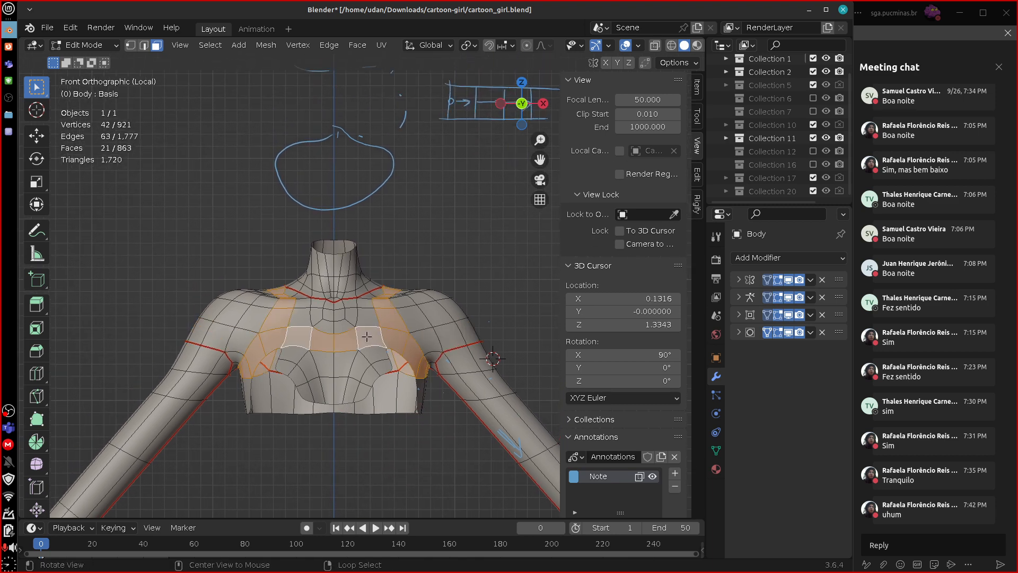
pyautogui.moveTo(453, 439); pyautogui.dragTo(342, 372, button='middle')
pyautogui.keyDown('alt'); pyautogui.moveTo(498, 394); pyautogui.dragTo(324, 385); pyautogui.keyUp('alt')
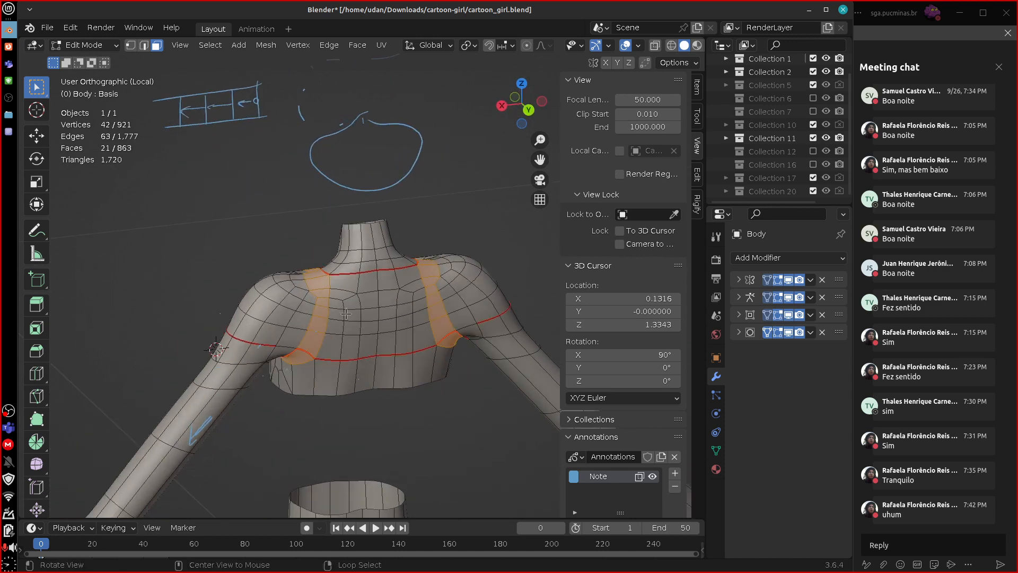
pyautogui.keyDown('alt'); pyautogui.rightClick(349, 300); pyautogui.keyUp('alt')
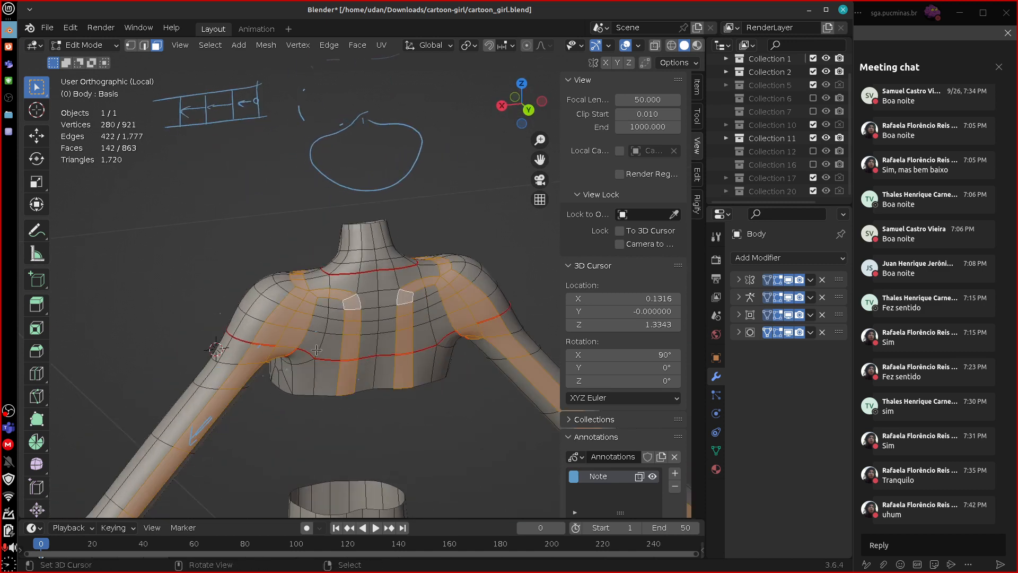
pyautogui.moveTo(404, 416); pyautogui.dragTo(498, 408, button='middle')
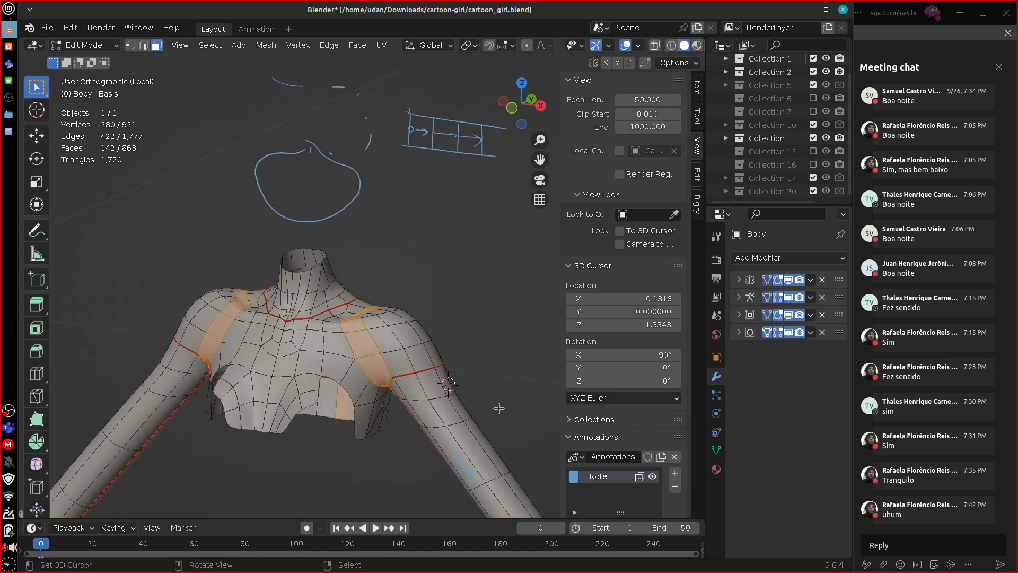
# Leave local view and switch mesh editing from the body to the head in front view.
pyautogui.press('KP_Divide')
pyautogui.keyDown('alt'); pyautogui.keyDown('shift'); pyautogui.moveTo(437, 147); pyautogui.dragTo(454, 486); pyautogui.keyUp('shift'); pyautogui.keyUp('alt')
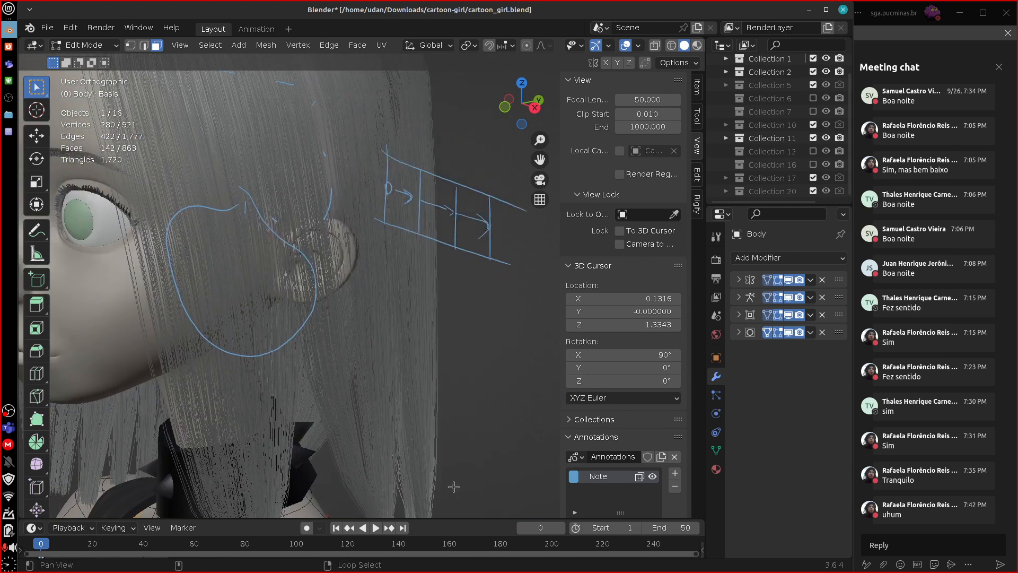
pyautogui.press('KP_1')
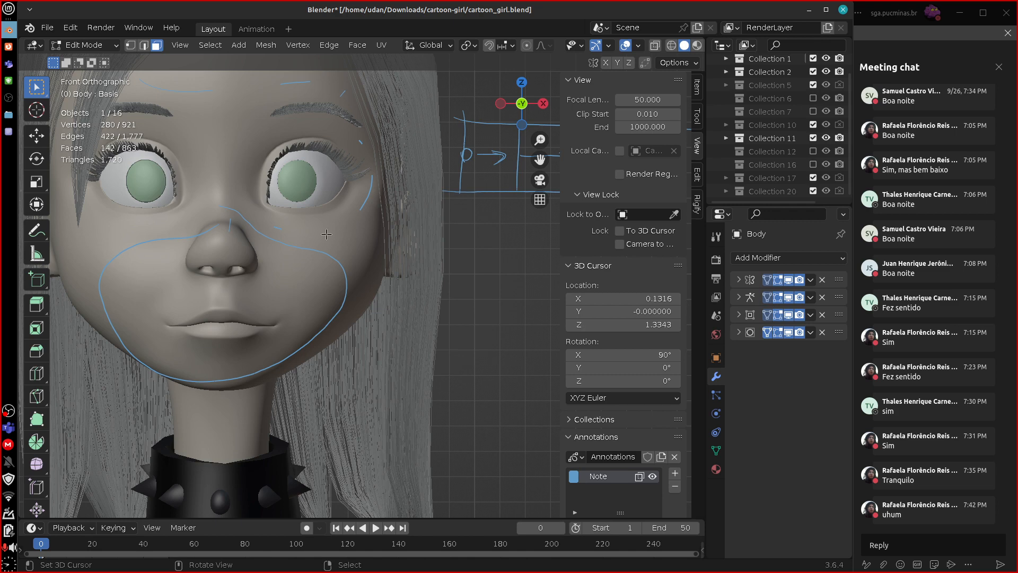
pyautogui.hotkey('alt', 'q')
# Select in turn the face loop from the lower eyelid to the mouth corner, the loop around the eye, and one face above the mouth corner.
pyautogui.keyDown('alt'); pyautogui.click(329, 204); pyautogui.keyUp('alt')
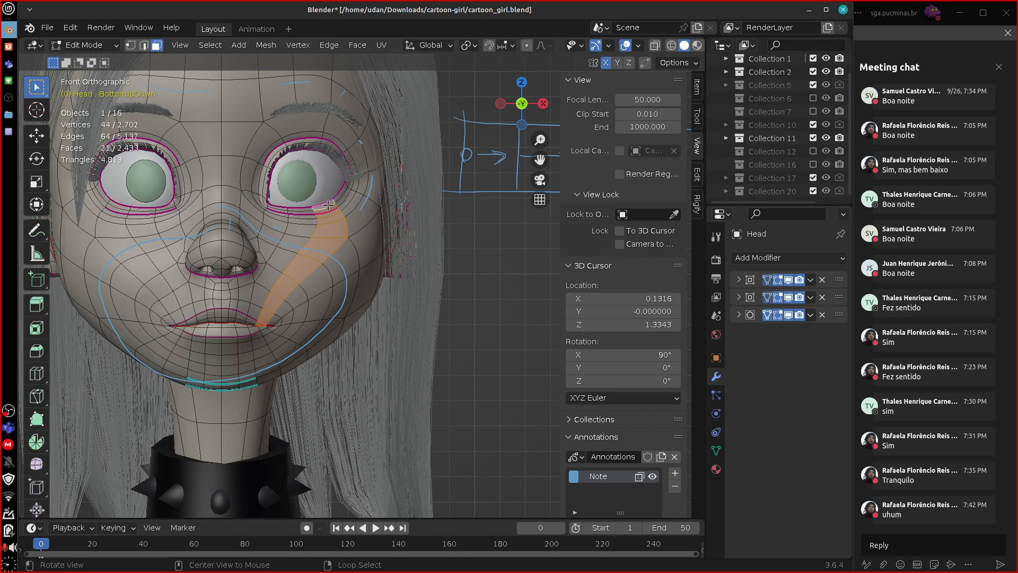
pyautogui.keyDown('alt'); pyautogui.click(337, 204); pyautogui.keyUp('alt')
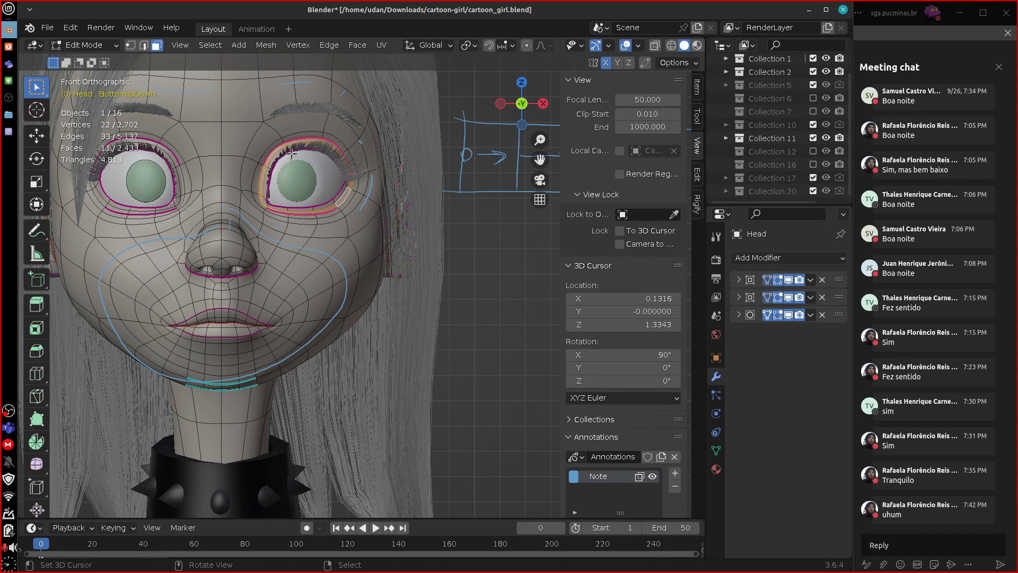
pyautogui.moveTo(490, 261)
pyautogui.mouseDown()
pyautogui.moveTo(519, 280)
pyautogui.moveTo(467, 267)
pyautogui.mouseUp()
pyautogui.moveTo(451, 269)
pyautogui.mouseDown(button='right')
pyautogui.moveTo(473, 291)
pyautogui.moveTo(461, 264)
pyautogui.moveTo(516, 287)
pyautogui.mouseUp(button='right')
pyautogui.click(274, 308)
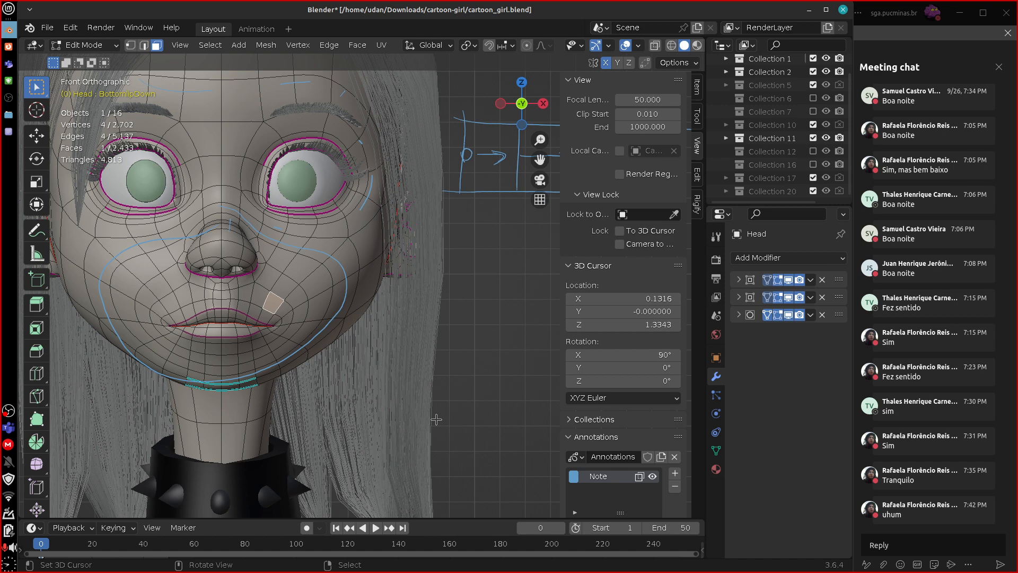
# Sketch a curved S-shaped strip in blue below the straight quad strip, divide it with cross lines, and add a stroke along its lower bend.
pyautogui.keyDown('shift'); pyautogui.moveTo(419, 383); pyautogui.dragTo(367, 396, button='middle'); pyautogui.keyUp('shift')
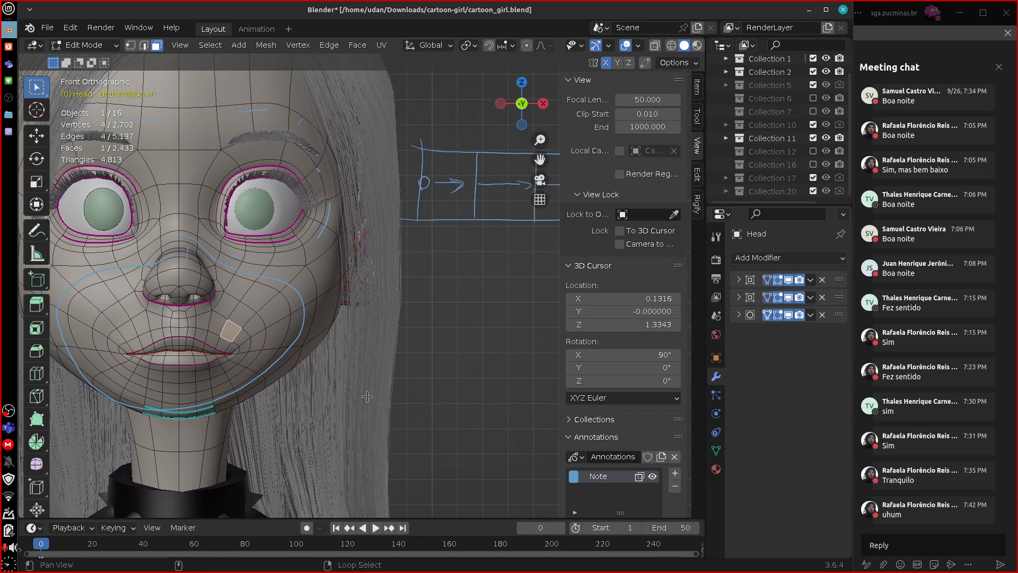
pyautogui.keyDown('shift'); pyautogui.moveTo(483, 386); pyautogui.dragTo(226, 412, button='middle'); pyautogui.keyUp('shift')
pyautogui.keyDown('shift'); pyautogui.moveTo(417, 427); pyautogui.dragTo(369, 367, button='middle'); pyautogui.keyUp('shift')
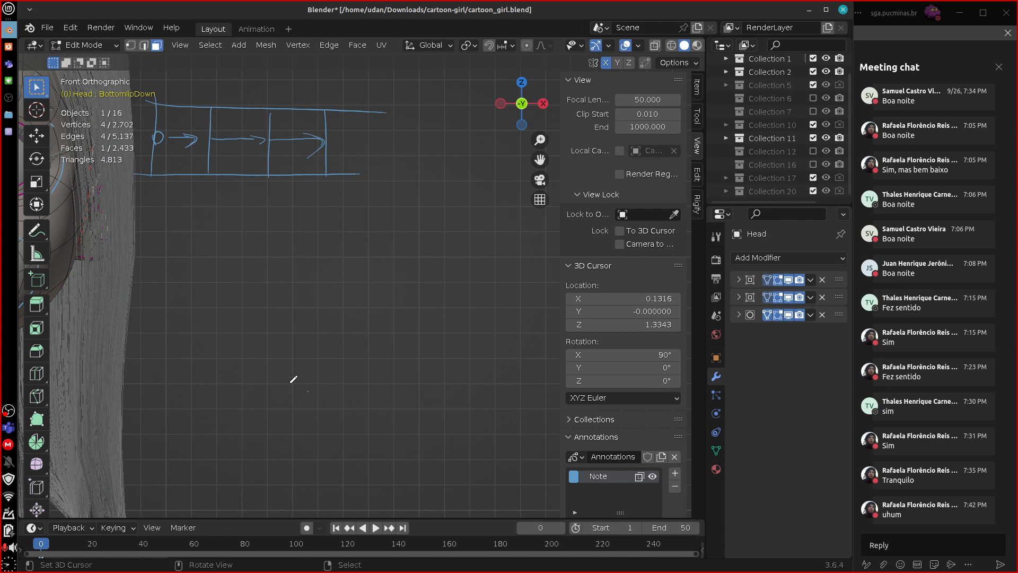
pyautogui.moveTo(308, 391)
pyautogui.mouseDown()
pyautogui.moveTo(357, 250)
pyautogui.moveTo(453, 182)
pyautogui.mouseUp()
pyautogui.moveTo(339, 383)
pyautogui.mouseDown()
pyautogui.moveTo(304, 325)
pyautogui.moveTo(438, 255)
pyautogui.moveTo(459, 204)
pyautogui.mouseUp()
pyautogui.moveTo(295, 384); pyautogui.dragTo(320, 370)
pyautogui.moveTo(269, 325); pyautogui.dragTo(305, 327)
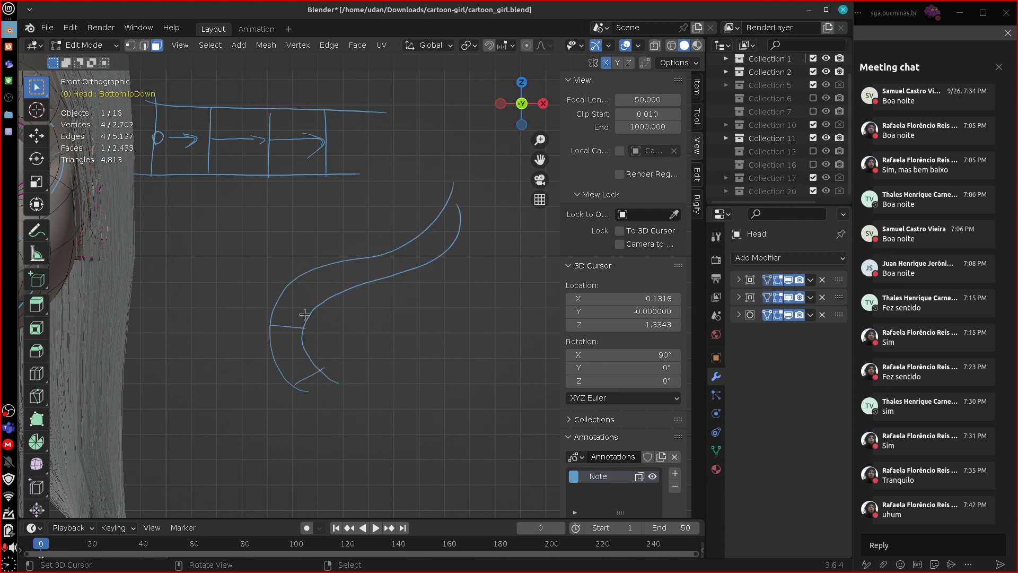
pyautogui.moveTo(312, 273); pyautogui.dragTo(339, 297)
pyautogui.moveTo(374, 249); pyautogui.dragTo(388, 280)
pyautogui.moveTo(429, 232); pyautogui.dragTo(443, 257)
pyautogui.moveTo(318, 389); pyautogui.dragTo(289, 320)
# Write QUADS in blue beside the curved strip and erase the strip sketch.
pyautogui.moveTo(388, 325); pyautogui.dragTo(414, 360)
pyautogui.moveTo(449, 346)
pyautogui.mouseDown()
pyautogui.moveTo(468, 329)
pyautogui.moveTo(484, 332)
pyautogui.mouseUp()
pyautogui.moveTo(505, 295); pyautogui.dragTo(499, 332)
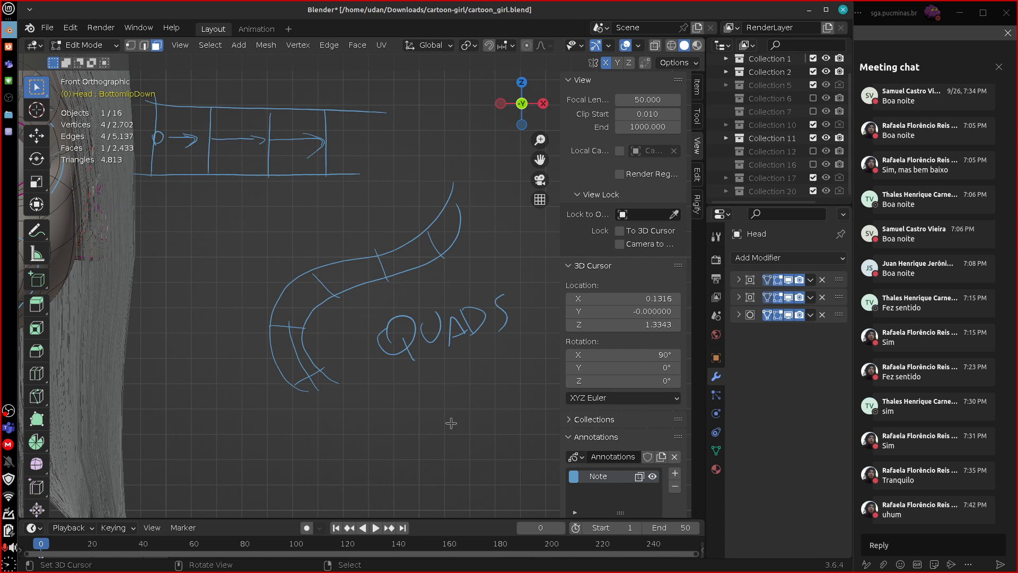
pyautogui.moveTo(451, 194)
pyautogui.mouseDown()
pyautogui.moveTo(438, 244)
pyautogui.moveTo(306, 295)
pyautogui.moveTo(291, 386)
pyautogui.moveTo(323, 426)
pyautogui.mouseUp()
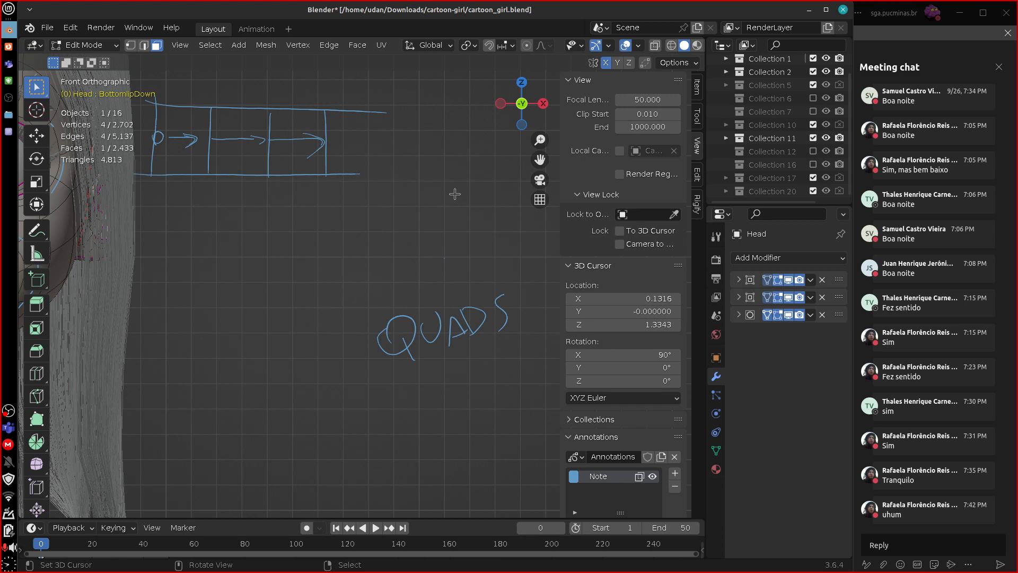
# Erase the blue guide loop sketched around the nose, cheeks and mouth, and deselect all faces.
pyautogui.keyDown('shift'); pyautogui.moveTo(262, 399); pyautogui.dragTo(644, 340, button='middle'); pyautogui.keyUp('shift')
pyautogui.keyDown('shift'); pyautogui.moveTo(540, 371); pyautogui.dragTo(478, 426, button='middle'); pyautogui.keyUp('shift')
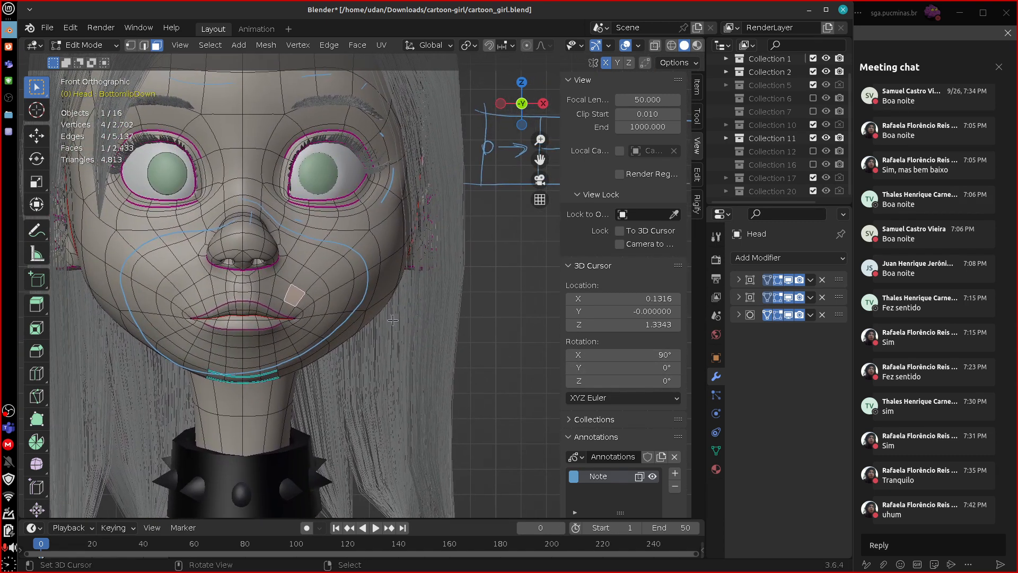
pyautogui.moveTo(369, 256); pyautogui.dragTo(284, 368, button='right')
pyautogui.press('s')
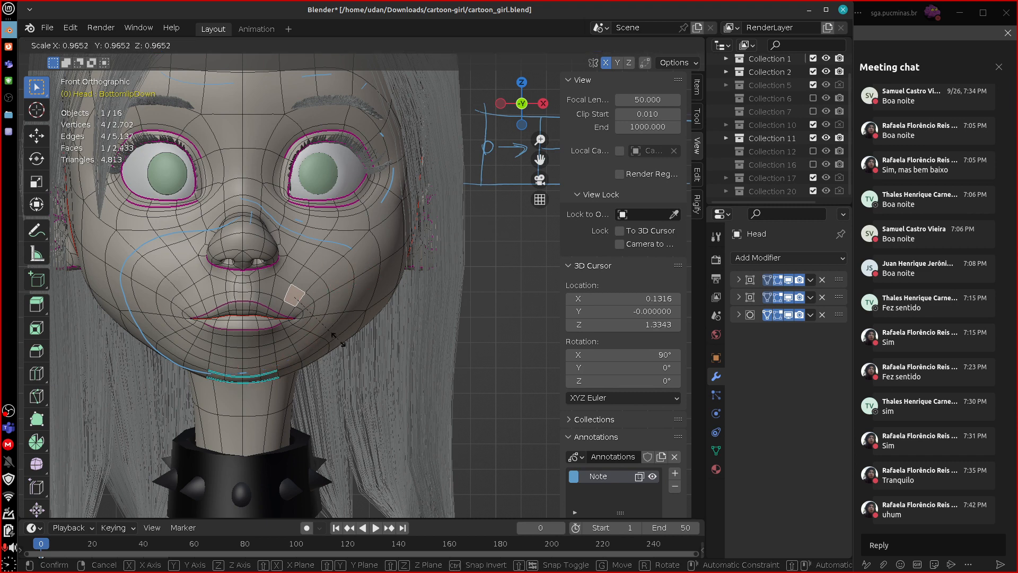
pyautogui.click(352, 351)
pyautogui.press('a')
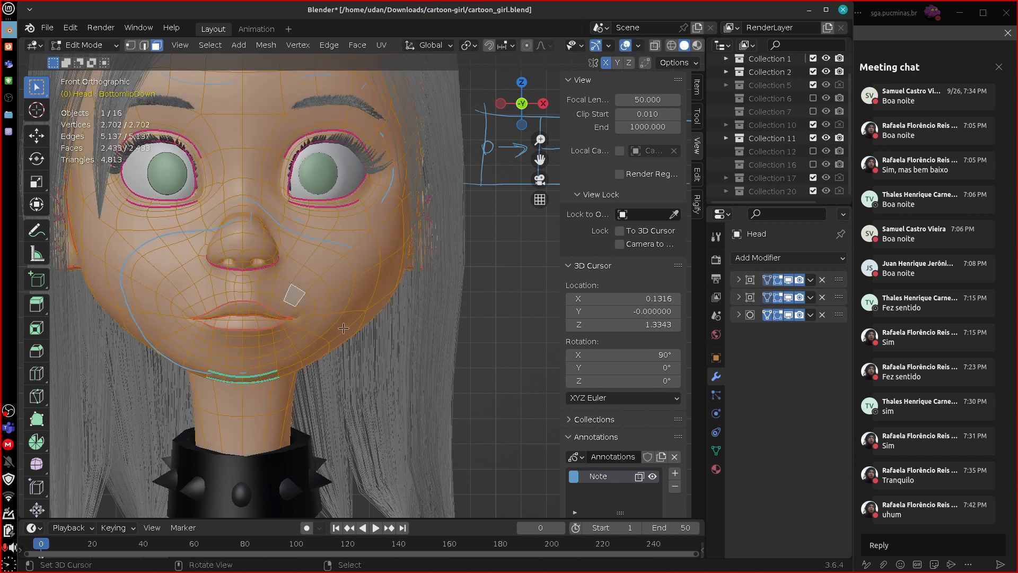
pyautogui.hotkey('alt', 'a')
pyautogui.moveTo(358, 244)
pyautogui.mouseDown(button='right')
pyautogui.moveTo(204, 220)
pyautogui.moveTo(284, 376)
pyautogui.moveTo(158, 252)
pyautogui.mouseUp(button='right')
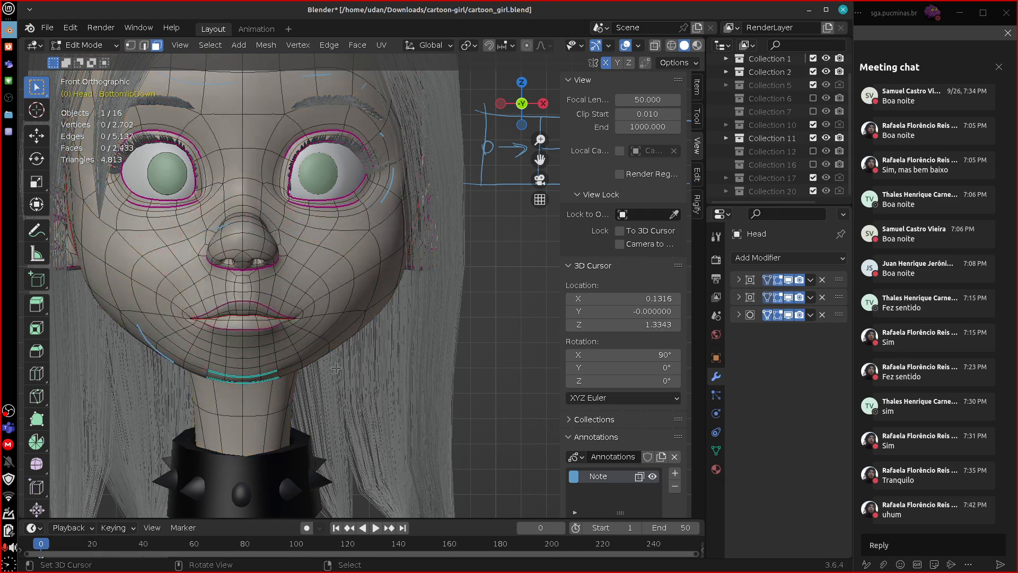
# Isolate the head mesh in local view.
pyautogui.press('KP_Divide')
pyautogui.moveTo(440, 398); pyautogui.dragTo(371, 350, button='middle')
pyautogui.scroll(4, 367, 335)
pyautogui.scroll(4, 368, 335)
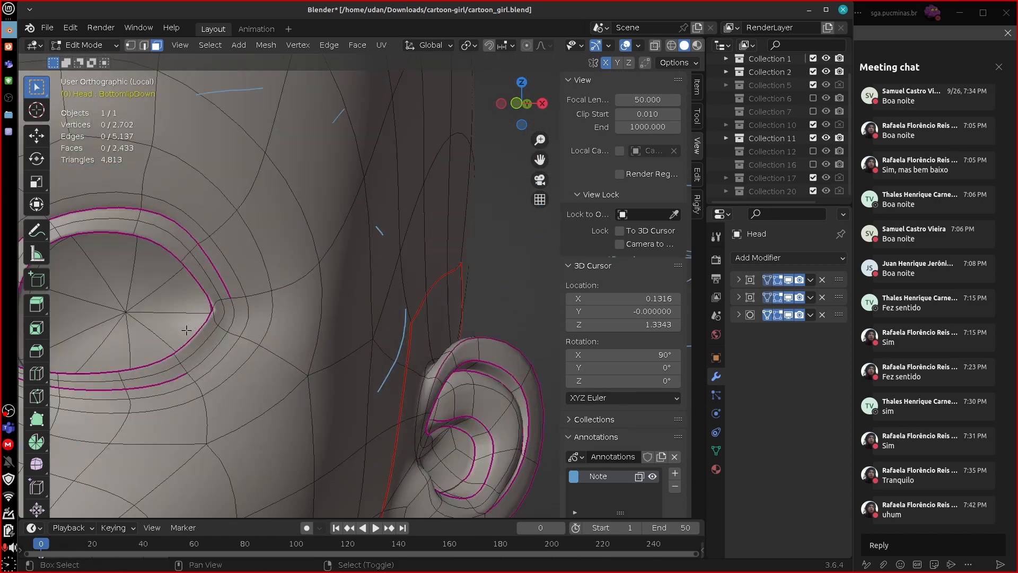
# Select the triangular faces filling the eye socket on the ear side one by one, and clear the selection.
pyautogui.keyDown('shift'); pyautogui.moveTo(146, 323); pyautogui.dragTo(350, 353, button='middle'); pyautogui.keyUp('shift')
pyautogui.click(351, 353)
pyautogui.keyDown('shift'); pyautogui.click(404, 325); pyautogui.keyUp('shift')
pyautogui.keyDown('shift'); pyautogui.click(413, 292); pyautogui.keyUp('shift')
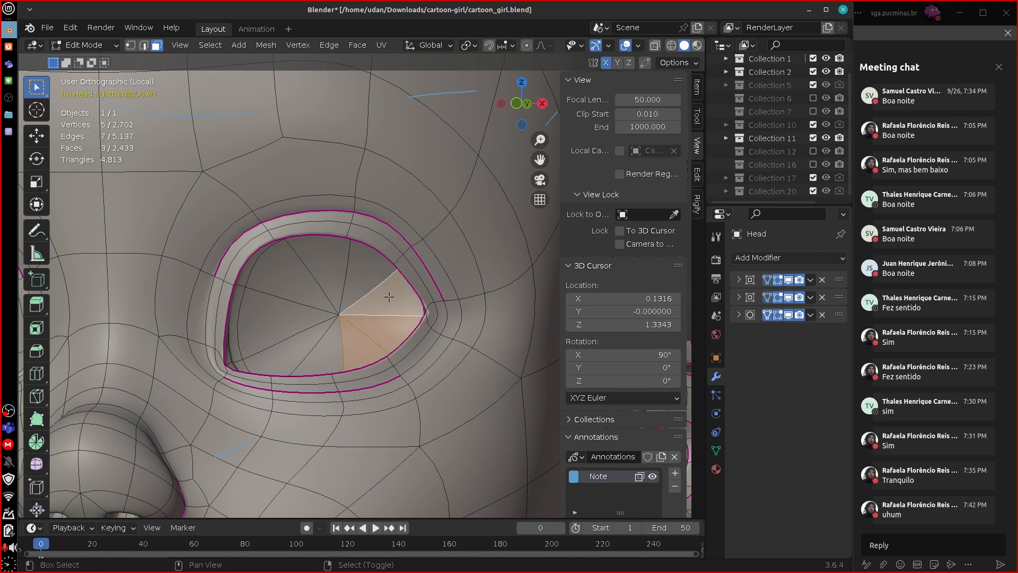
pyautogui.keyDown('shift'); pyautogui.click(374, 258); pyautogui.keyUp('shift')
pyautogui.keyDown('shift'); pyautogui.click(313, 259); pyautogui.keyUp('shift')
pyautogui.keyDown('shift'); pyautogui.click(292, 277); pyautogui.keyUp('shift')
pyautogui.keyDown('shift'); pyautogui.click(265, 318); pyautogui.keyUp('shift')
pyautogui.keyDown('shift'); pyautogui.click(283, 353); pyautogui.keyUp('shift')
pyautogui.keyDown('shift'); pyautogui.click(321, 363); pyautogui.keyUp('shift')
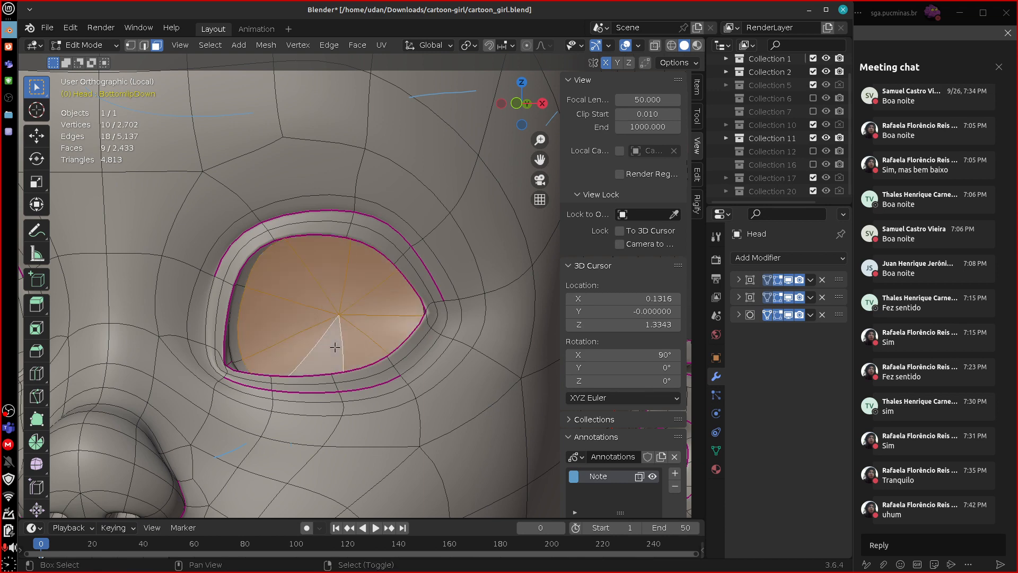
pyautogui.moveTo(321, 363); pyautogui.dragTo(427, 367, button='middle')
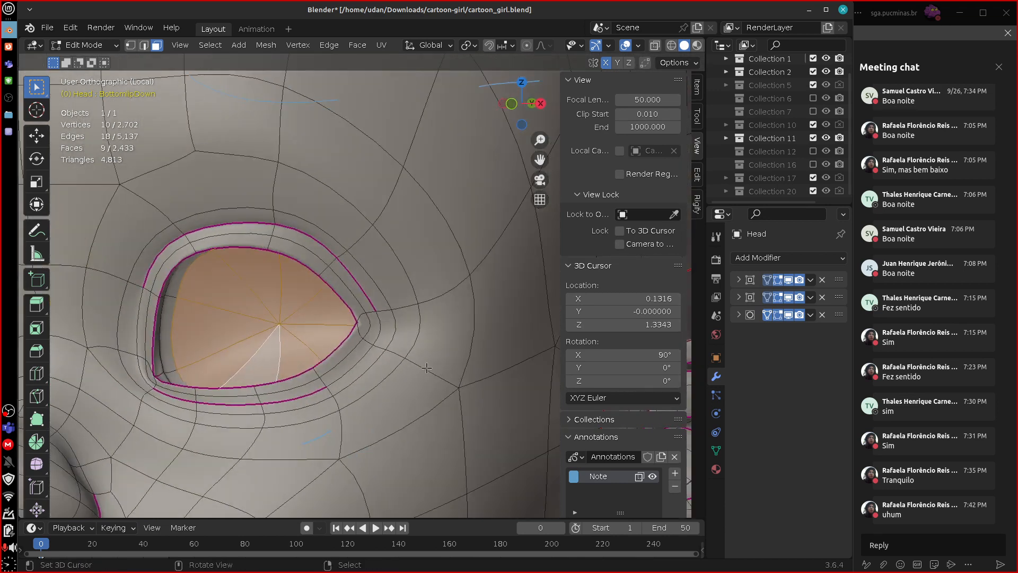
pyautogui.scroll(-5, 432, 373)
pyautogui.hotkey('alt', 'a')
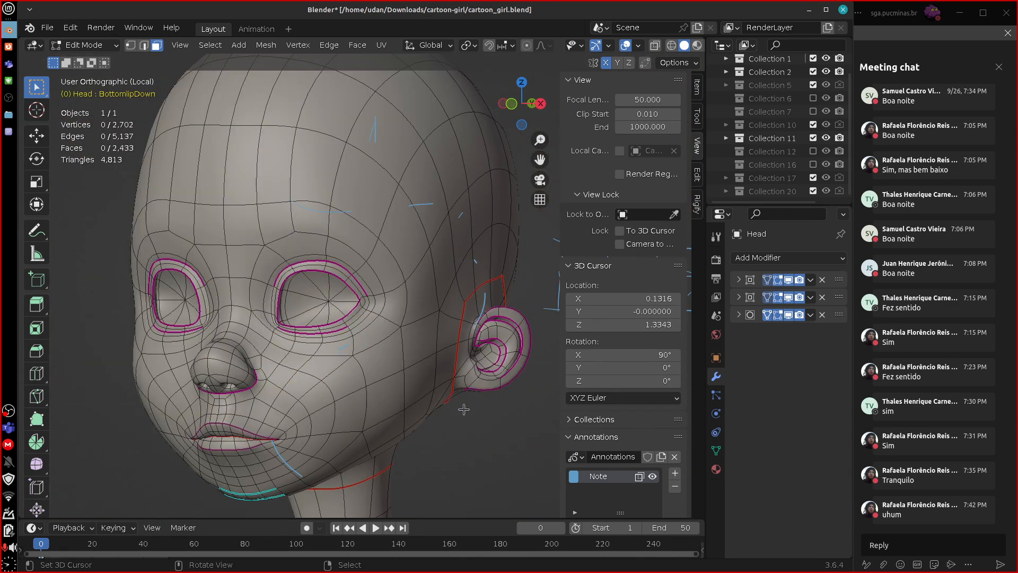
# Select all head faces with fewer than four vertices using Select Faces by Sides with 4 vertices and Less Than.
pyautogui.moveTo(511, 424); pyautogui.dragTo(493, 367, button='middle')
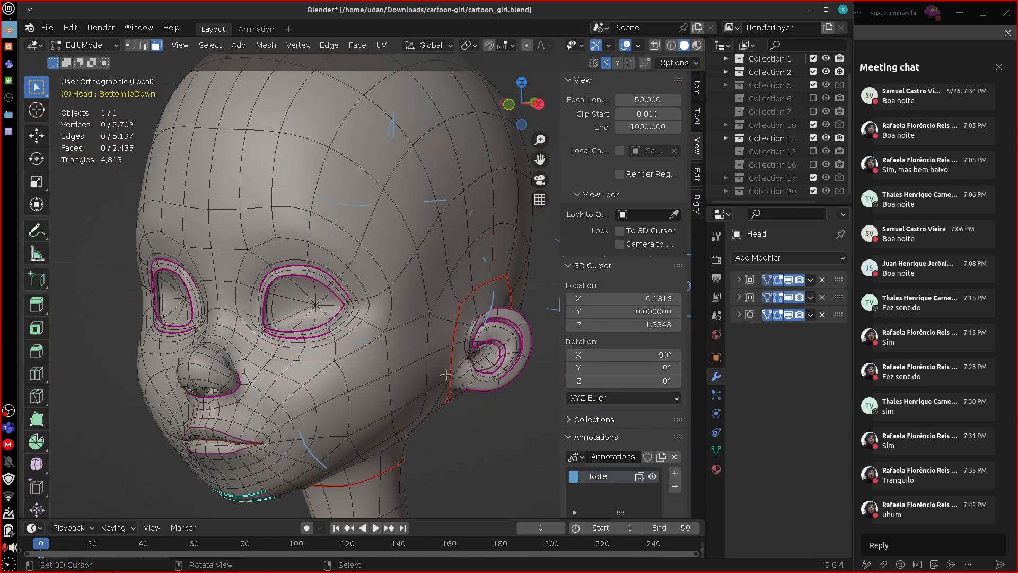
pyautogui.click(214, 47)
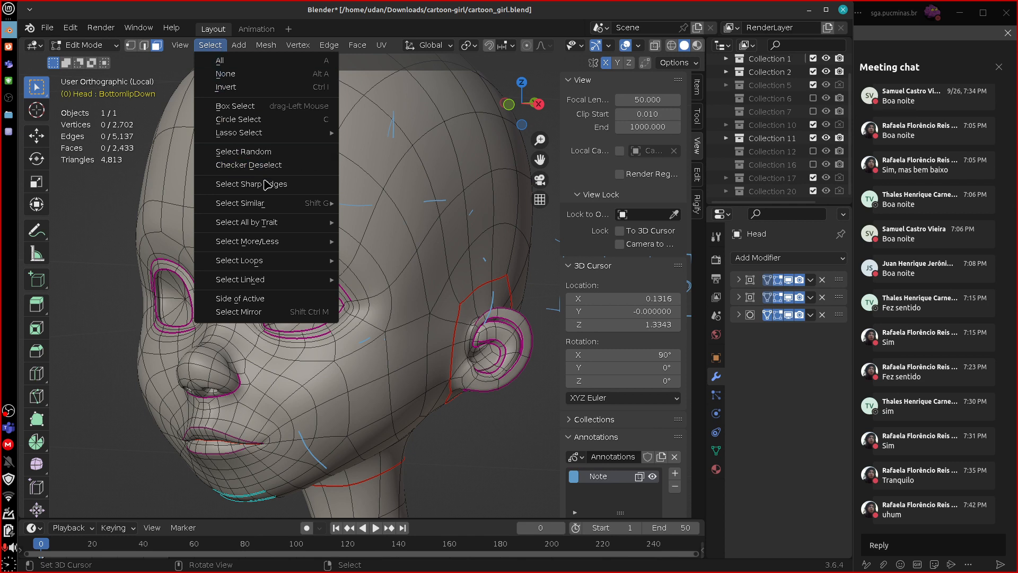
pyautogui.moveTo(300, 222)
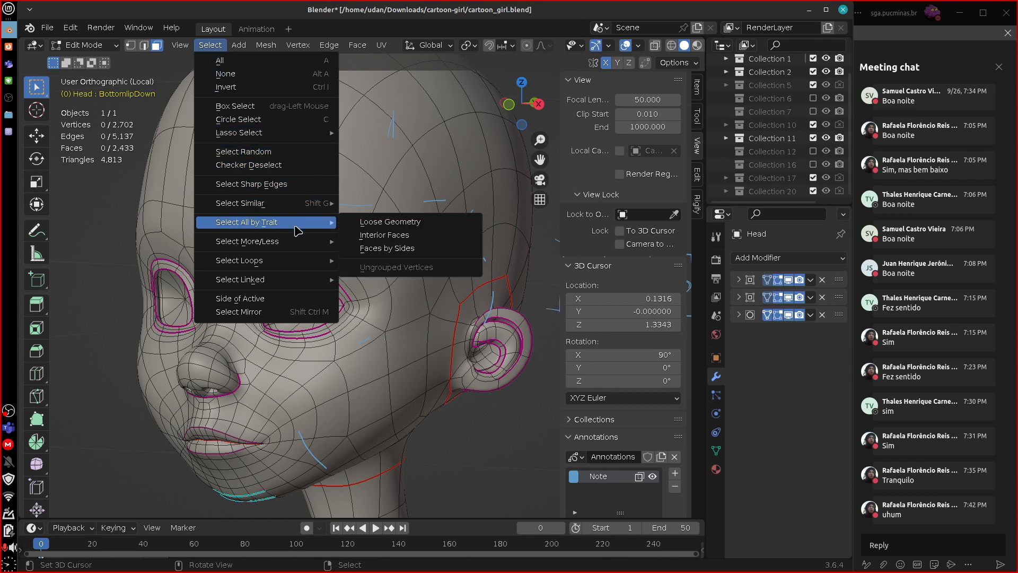
pyautogui.click(431, 248)
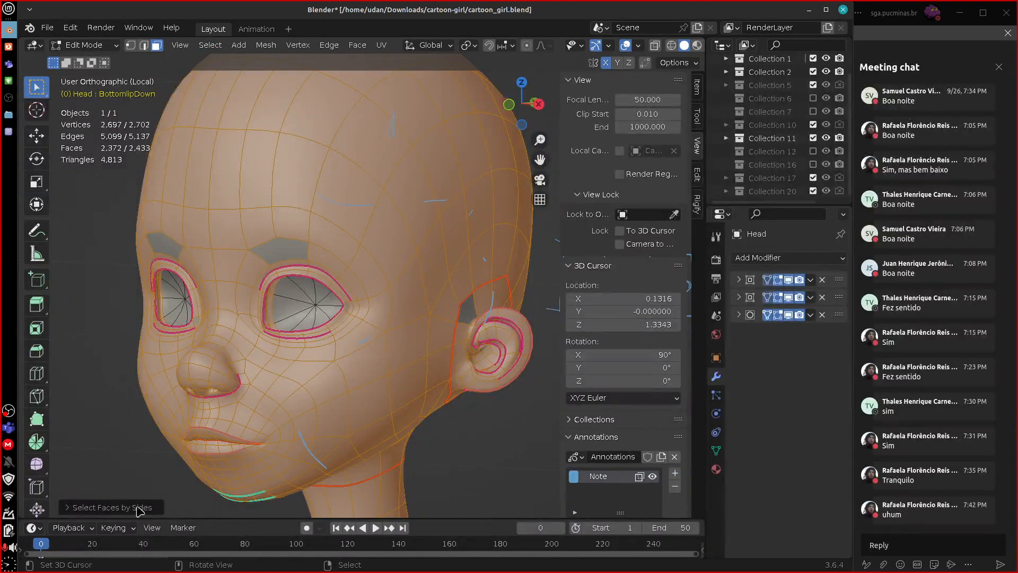
pyautogui.click(85, 507)
pyautogui.click(215, 490)
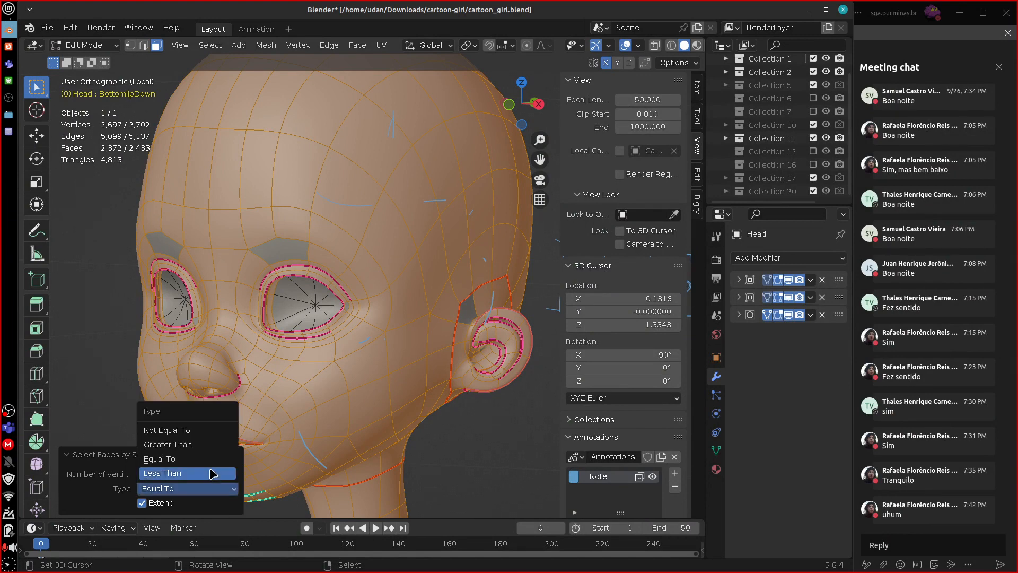
pyautogui.click(207, 475)
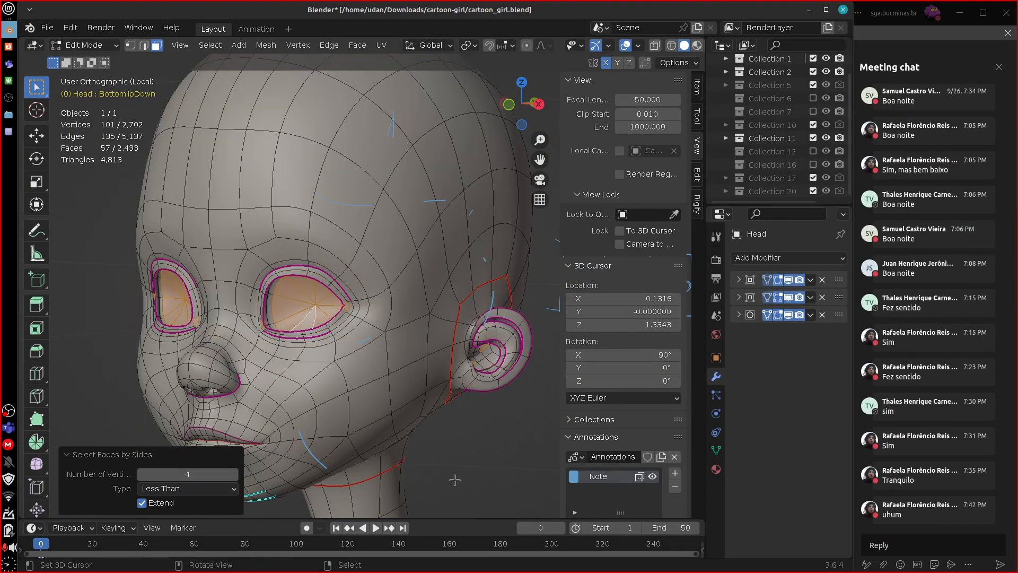
pyautogui.click(67, 454)
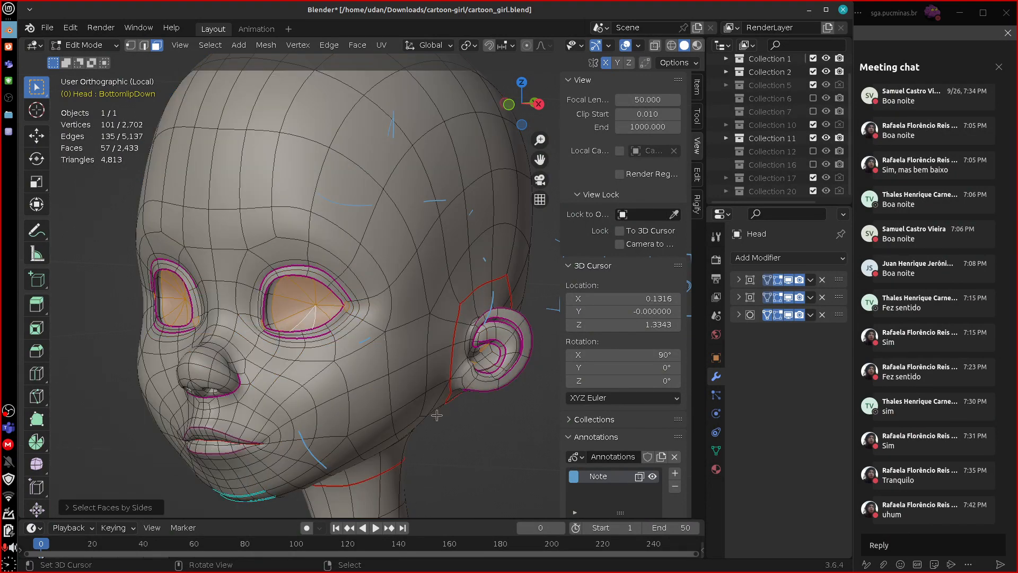
# Place the 3D cursor on the jaw below the ear and examine the selected triangles at the eye corner and behind the ear.
pyautogui.click(467, 419)
pyautogui.moveTo(461, 419); pyautogui.dragTo(426, 419, button='middle')
pyautogui.click(425, 419)
pyautogui.scroll(1, 407, 367)
pyautogui.scroll(4, 407, 367)
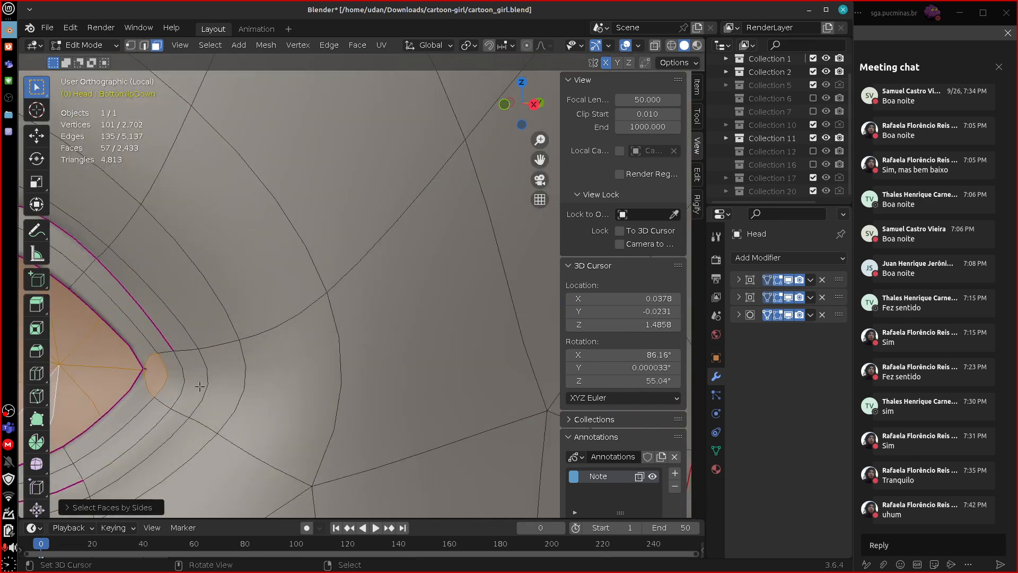
pyautogui.keyDown('shift'); pyautogui.moveTo(200, 386); pyautogui.dragTo(376, 382, button='middle'); pyautogui.keyUp('shift')
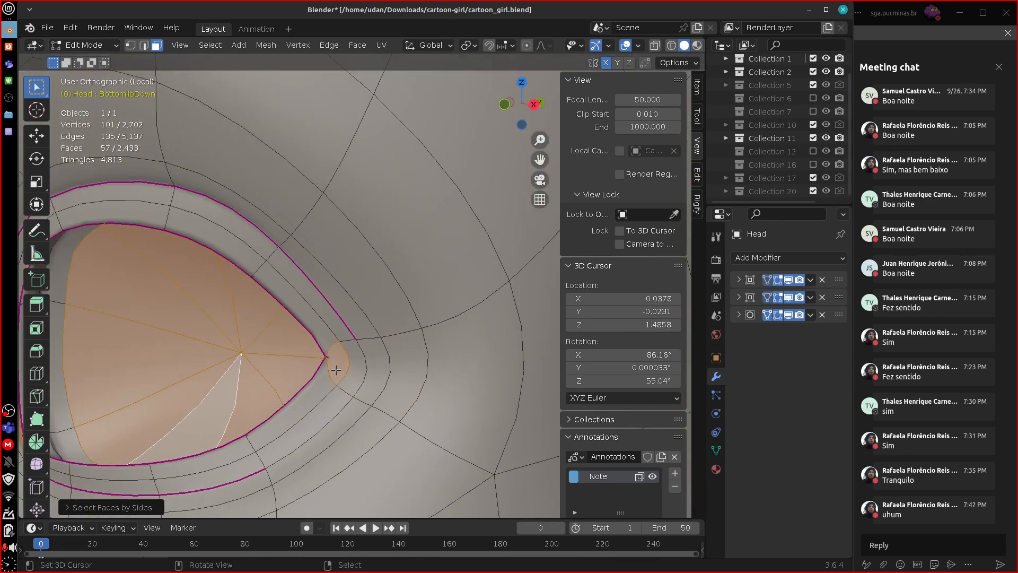
pyautogui.moveTo(345, 346); pyautogui.dragTo(342, 379)
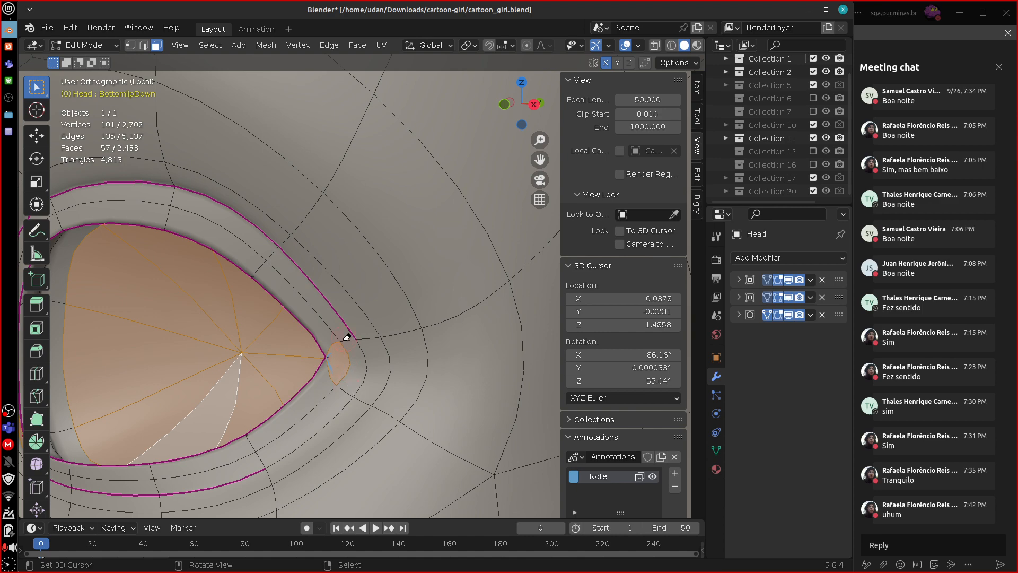
pyautogui.scroll(-8, 492, 410)
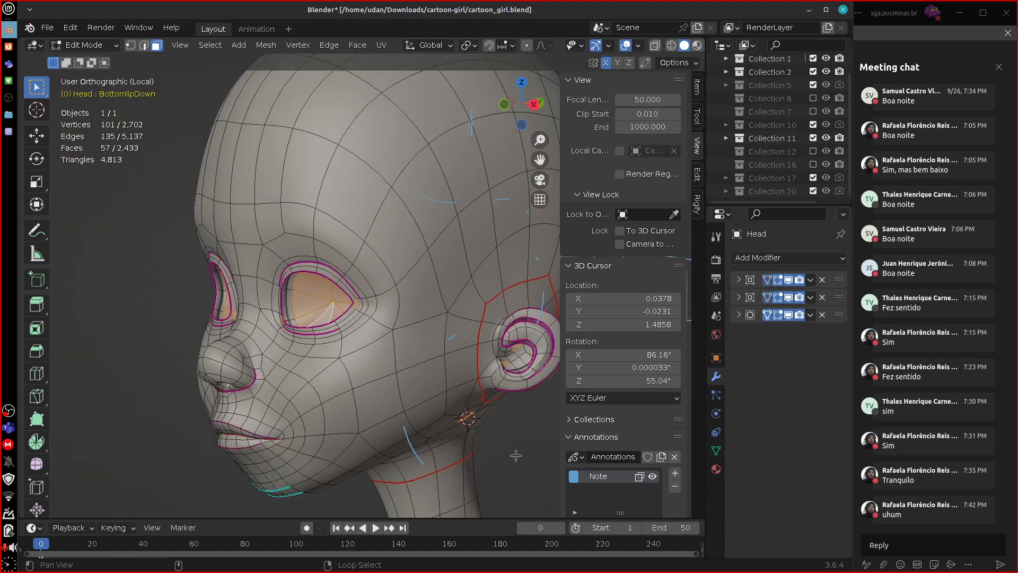
pyautogui.keyDown('alt'); pyautogui.keyDown('shift'); pyautogui.moveTo(511, 450); pyautogui.dragTo(384, 312); pyautogui.keyUp('shift'); pyautogui.keyUp('alt')
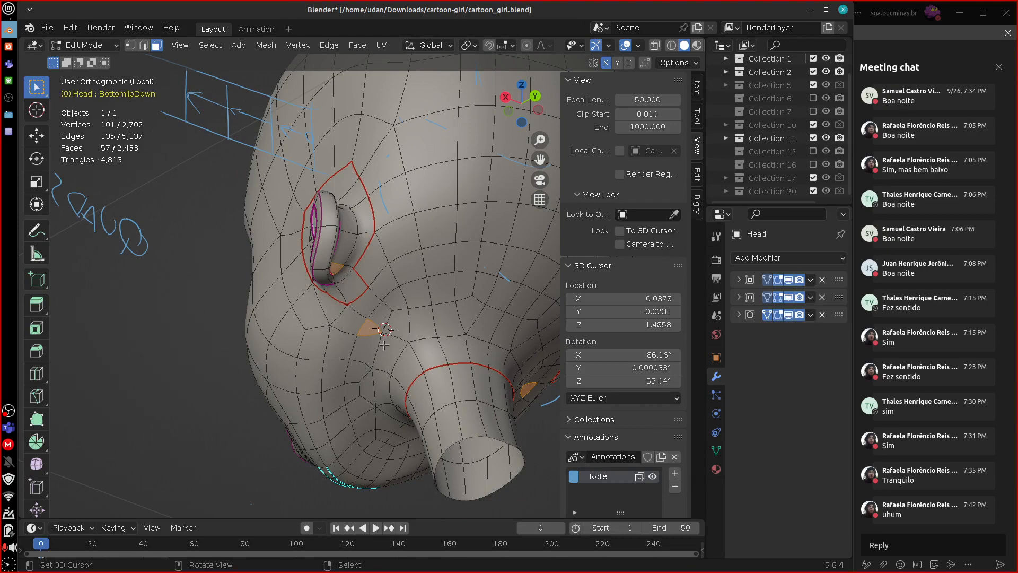
pyautogui.moveTo(431, 469); pyautogui.dragTo(419, 389, button='middle')
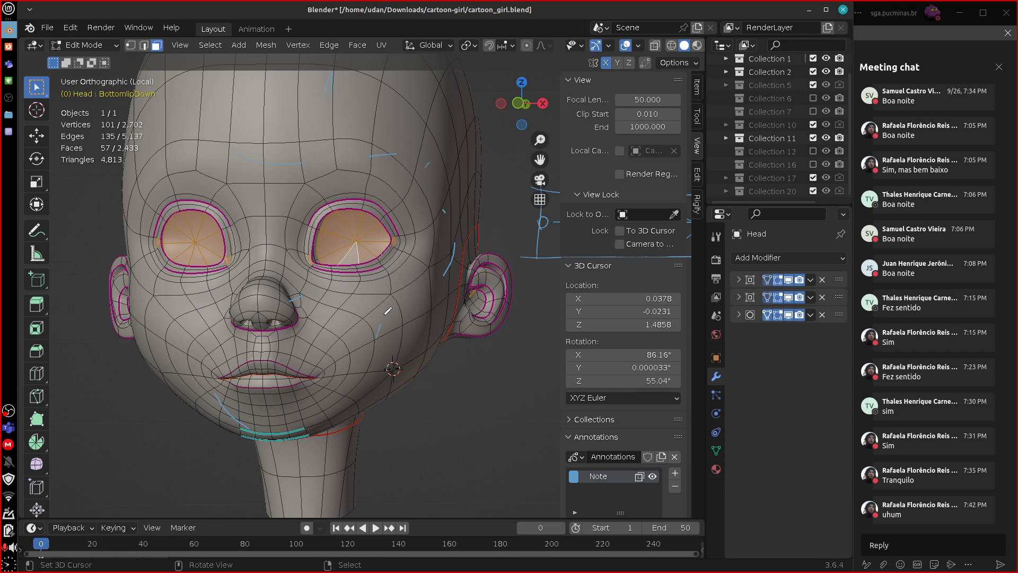
# Erase the stray blue strokes near the nose, cheek and ear, and examine the selected triangles under the jaw.
pyautogui.hotkey('ctrl', 'z')
pyautogui.keyDown('ctrl'); pyautogui.moveTo(444, 261); pyautogui.dragTo(449, 252); pyautogui.keyUp('ctrl')
pyautogui.keyDown('ctrl'); pyautogui.moveTo(304, 300); pyautogui.dragTo(300, 297); pyautogui.keyUp('ctrl')
pyautogui.moveTo(381, 353); pyautogui.dragTo(449, 325, button='middle')
pyautogui.moveTo(497, 361); pyautogui.dragTo(458, 276, button='middle')
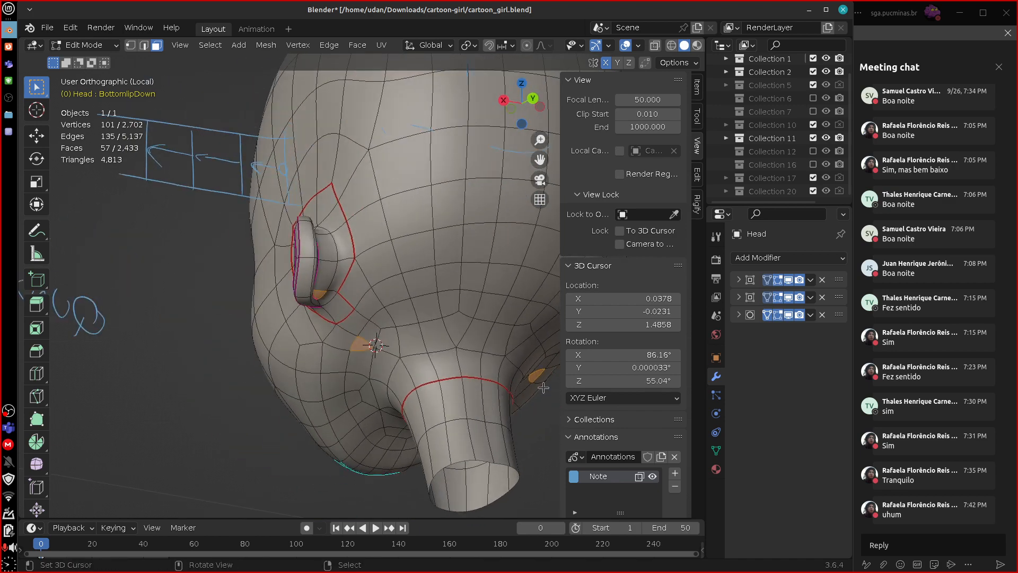
pyautogui.moveTo(544, 388); pyautogui.dragTo(404, 332, button='middle')
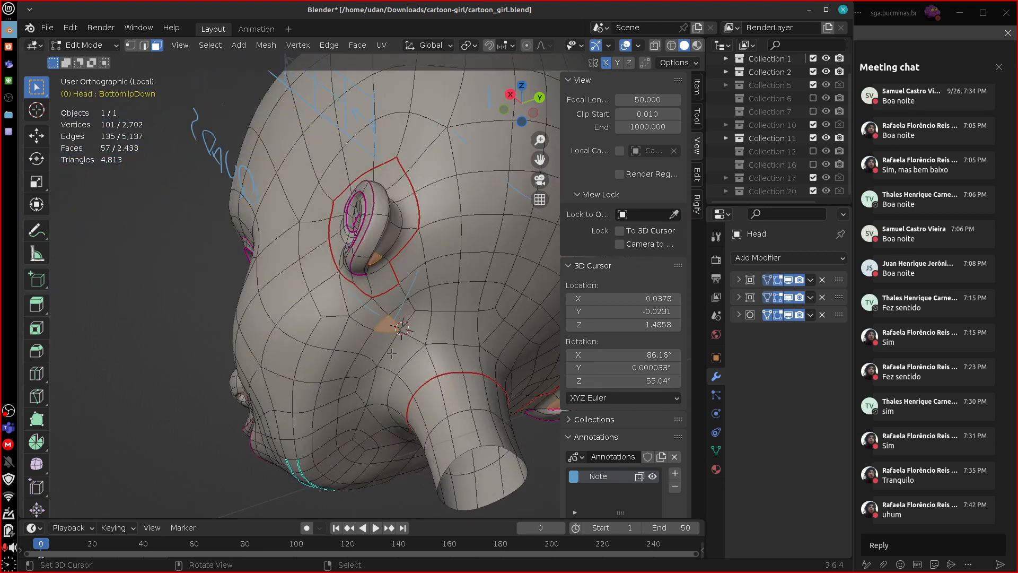
pyautogui.moveTo(396, 327); pyautogui.dragTo(375, 327, button='right')
pyautogui.moveTo(445, 285); pyautogui.dragTo(391, 266, button='middle')
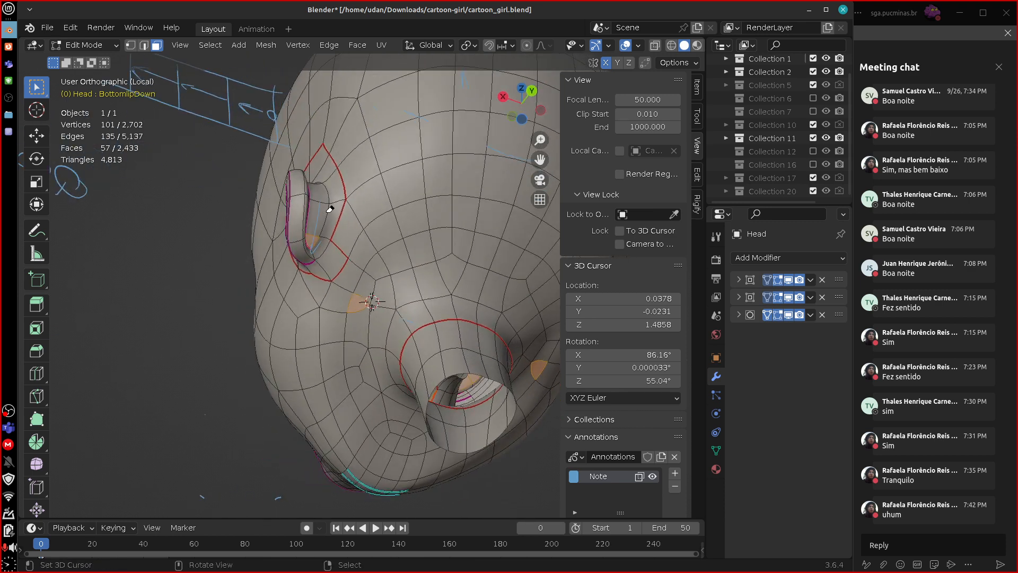
# Circle the word QUADS in blue in front view and write a short note beside the circle.
pyautogui.press('KP_1')
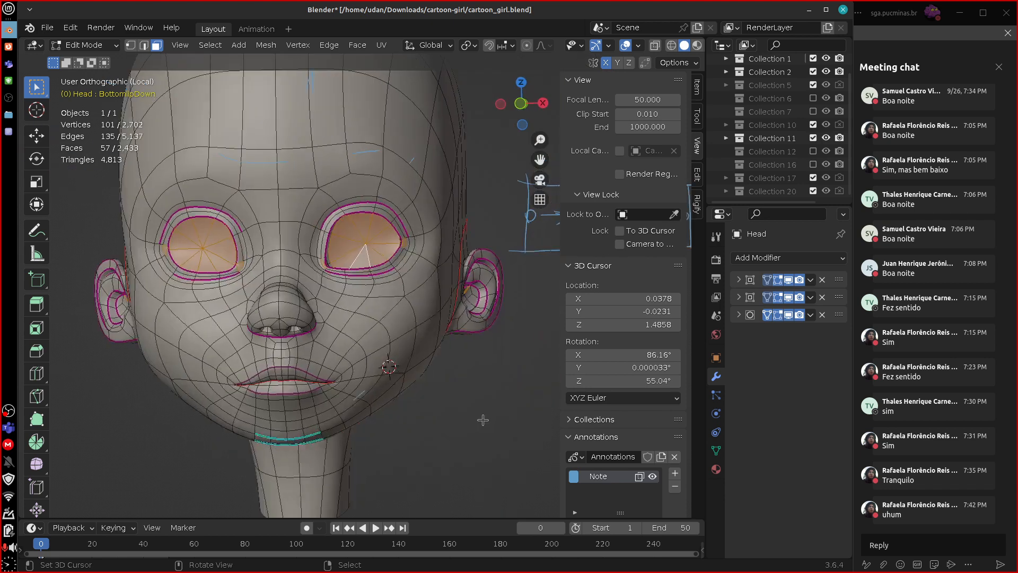
pyautogui.scroll(-4, 493, 449)
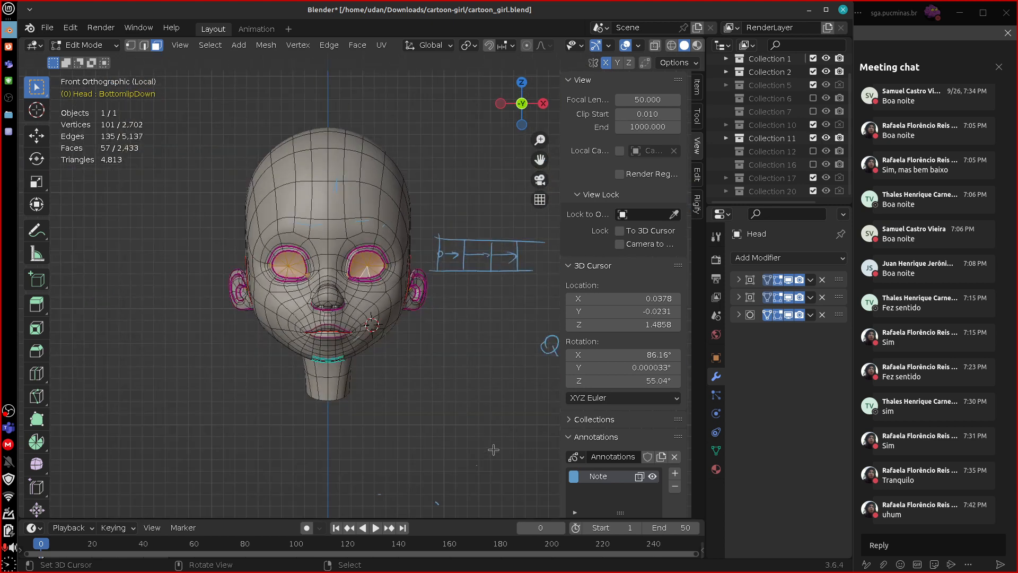
pyautogui.keyDown('shift'); pyautogui.moveTo(469, 441); pyautogui.dragTo(288, 447, button='middle'); pyautogui.keyUp('shift')
pyautogui.keyDown('shift'); pyautogui.moveTo(490, 426); pyautogui.dragTo(435, 427, button='middle'); pyautogui.keyUp('shift')
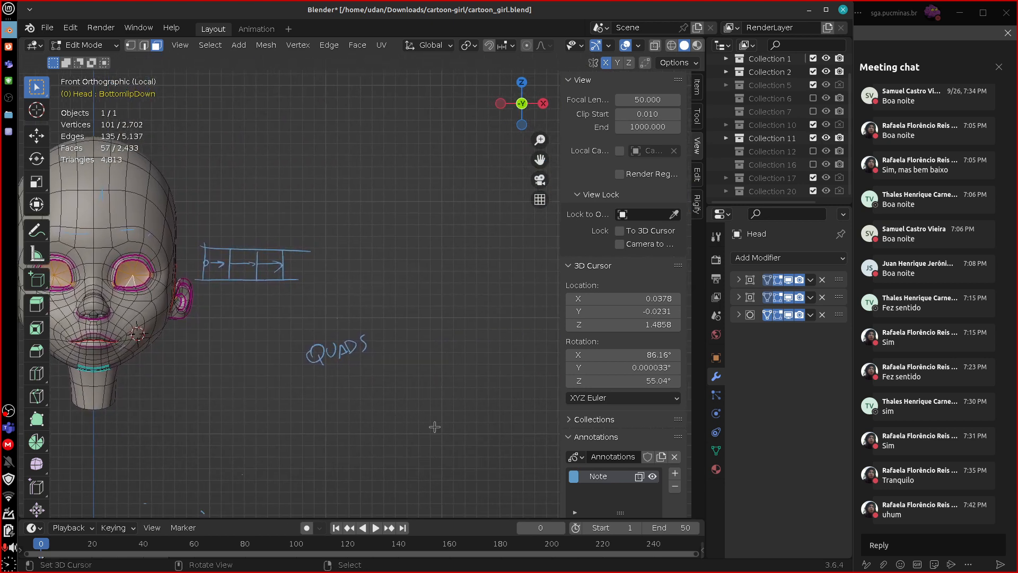
pyautogui.moveTo(360, 306)
pyautogui.mouseDown()
pyautogui.moveTo(287, 353)
pyautogui.moveTo(365, 309)
pyautogui.mouseUp()
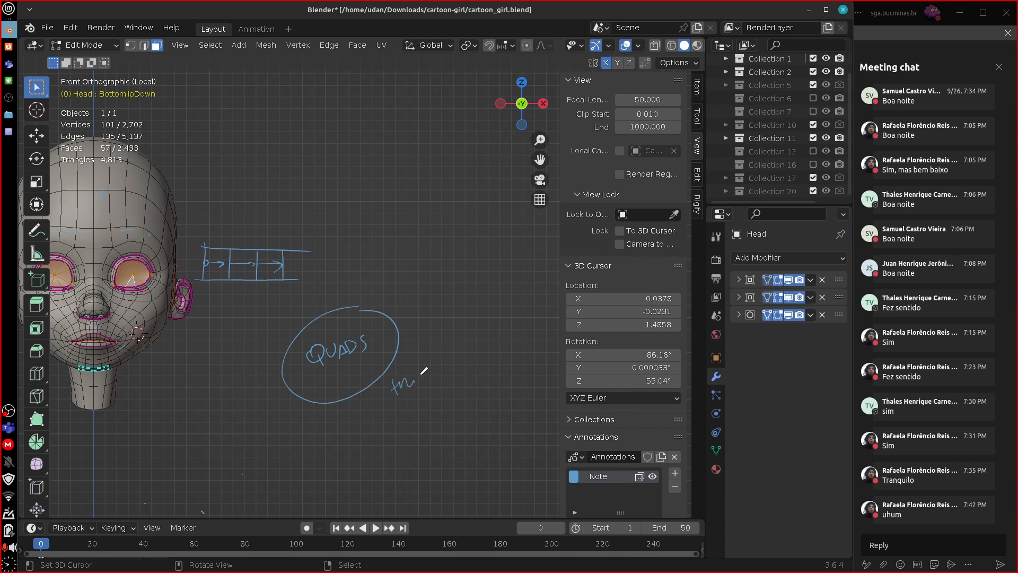
pyautogui.moveTo(426, 375); pyautogui.dragTo(419, 388)
# Erase the circled QUADS text, the note beside it and the straight quad strip sketch.
pyautogui.moveTo(406, 396)
pyautogui.mouseDown(button='right')
pyautogui.moveTo(314, 403)
pyautogui.moveTo(297, 355)
pyautogui.moveTo(345, 345)
pyautogui.mouseUp(button='right')
pyautogui.moveTo(312, 265)
pyautogui.mouseDown(button='right')
pyautogui.moveTo(273, 245)
pyautogui.moveTo(209, 282)
pyautogui.mouseUp(button='right')
pyautogui.scroll(4, 421, 311)
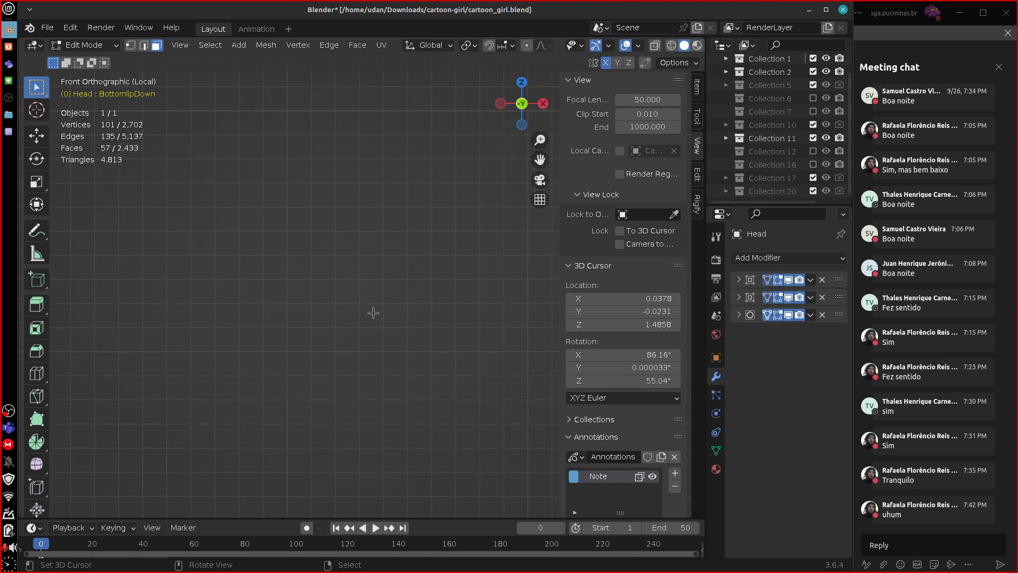
# Sketch a blue cross beside the head with four lines meeting at a filled dot.
pyautogui.keyDown('shift'); pyautogui.moveTo(314, 306); pyautogui.dragTo(515, 362, button='middle'); pyautogui.keyUp('shift')
pyautogui.keyDown('shift'); pyautogui.moveTo(410, 347); pyautogui.dragTo(409, 347, button='middle'); pyautogui.keyUp('shift')
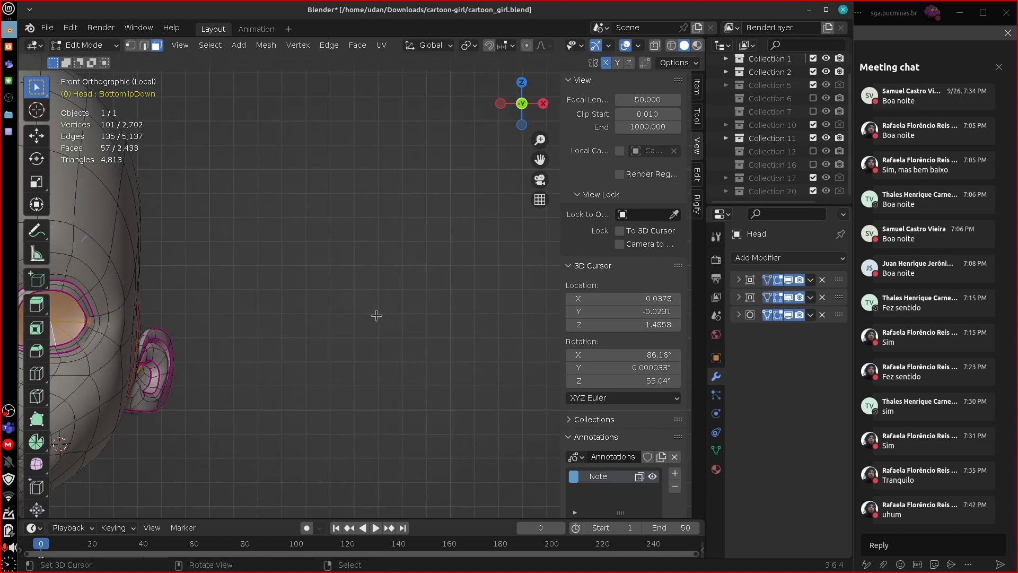
pyautogui.moveTo(381, 319)
pyautogui.mouseDown()
pyautogui.moveTo(388, 282)
pyautogui.moveTo(383, 323)
pyautogui.moveTo(317, 324)
pyautogui.moveTo(457, 316)
pyautogui.moveTo(378, 405)
pyautogui.mouseUp()
pyautogui.moveTo(377, 409)
pyautogui.keyDown('shift'); pyautogui.mouseDown(button='middle')
pyautogui.moveTo(448, 377)
pyautogui.moveTo(394, 386)
pyautogui.mouseUp(button='middle'); pyautogui.keyUp('shift')
pyautogui.moveTo(433, 306); pyautogui.dragTo(422, 309)
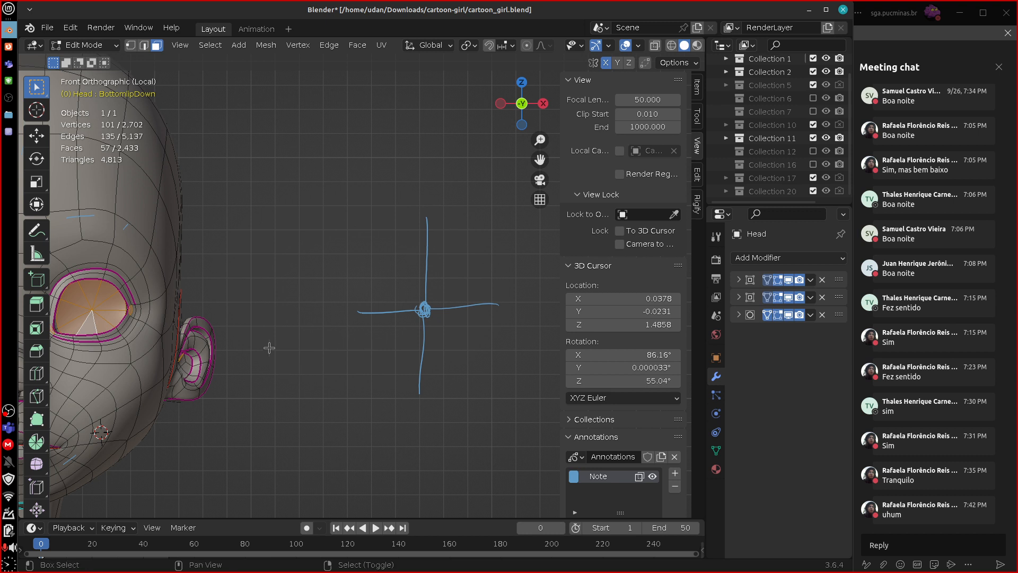
# Switch to vertex selection, select forehead vertices in turn, and circle the outer one above the character's right eye in blue.
pyautogui.press('1')
pyautogui.keyDown('alt'); pyautogui.keyDown('shift'); pyautogui.moveTo(223, 214); pyautogui.dragTo(483, 357); pyautogui.keyUp('shift'); pyautogui.keyUp('alt')
pyautogui.rightClick(310, 280)
pyautogui.rightClick(337, 277)
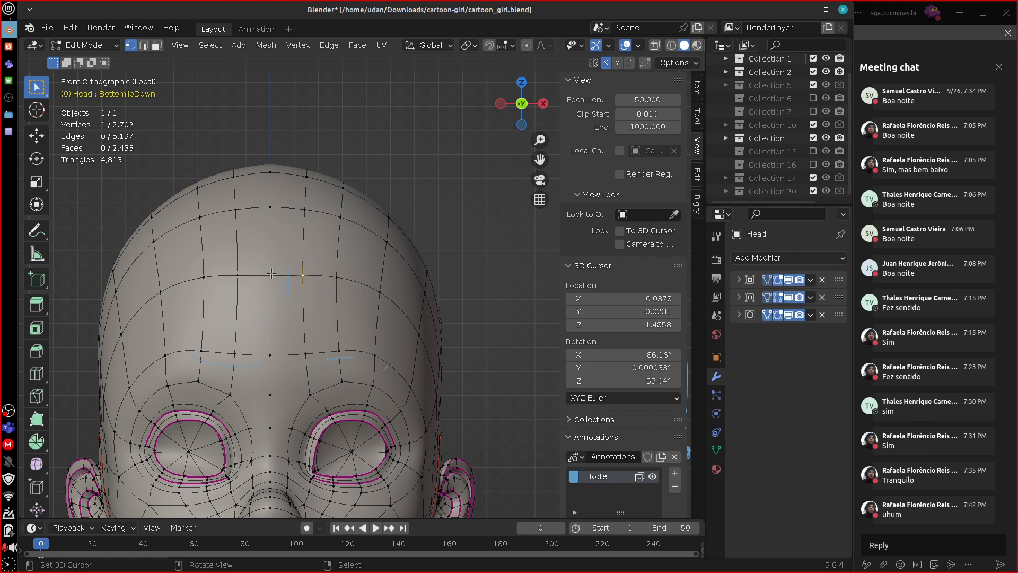
pyautogui.rightClick(160, 292)
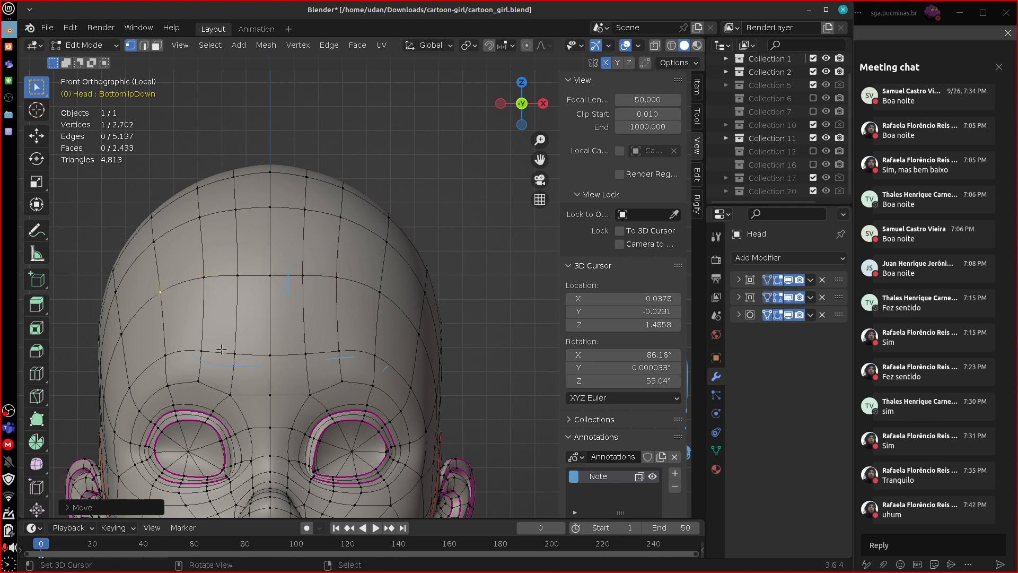
pyautogui.moveTo(177, 317); pyautogui.dragTo(163, 269)
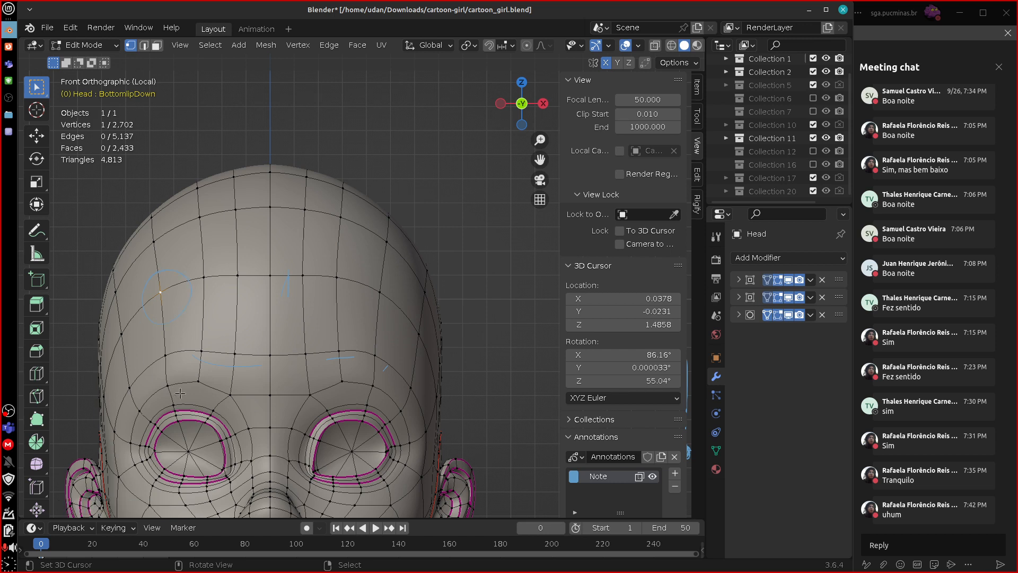
# Erase the circle around the forehead vertex and sketch three blue lines meeting at a small circle in empty space beside the head.
pyautogui.moveTo(187, 282); pyautogui.dragTo(192, 287, button='right')
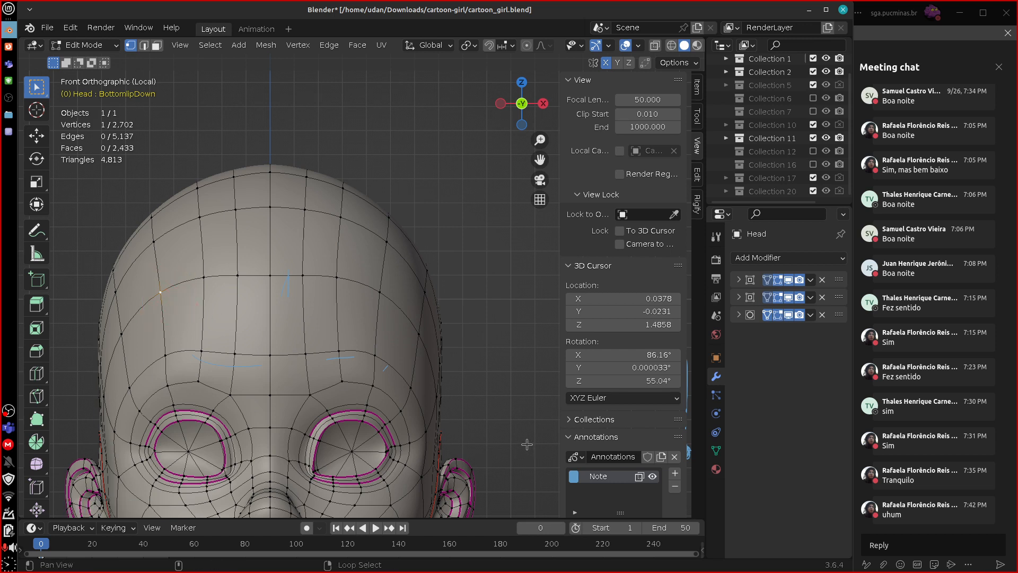
pyautogui.keyDown('shift'); pyautogui.moveTo(527, 443); pyautogui.dragTo(304, 383, button='middle'); pyautogui.keyUp('shift')
pyautogui.moveTo(474, 418)
pyautogui.keyDown('shift'); pyautogui.mouseDown(button='middle')
pyautogui.moveTo(352, 419)
pyautogui.moveTo(254, 467)
pyautogui.mouseUp(button='middle'); pyautogui.keyUp('shift')
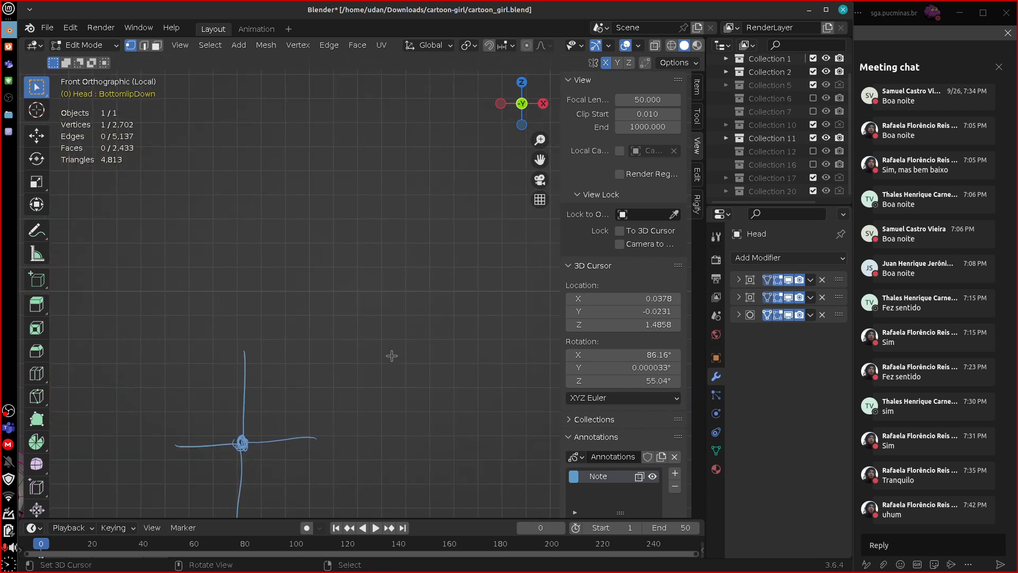
pyautogui.moveTo(333, 309)
pyautogui.mouseDown()
pyautogui.moveTo(364, 263)
pyautogui.moveTo(435, 277)
pyautogui.moveTo(444, 291)
pyautogui.mouseUp()
pyautogui.moveTo(374, 247); pyautogui.dragTo(361, 187)
pyautogui.moveTo(381, 249); pyautogui.dragTo(380, 250)
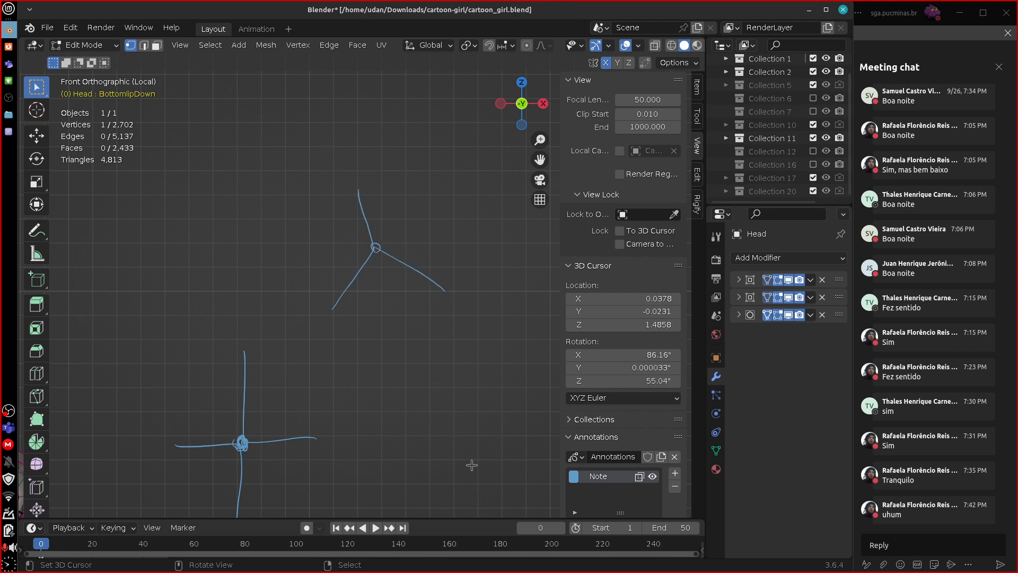
# Write the label QUINAS in blue beside the three-line junction sketch.
pyautogui.moveTo(439, 222)
pyautogui.mouseDown()
pyautogui.moveTo(442, 240)
pyautogui.moveTo(469, 222)
pyautogui.mouseUp()
pyautogui.moveTo(475, 219)
pyautogui.mouseDown()
pyautogui.moveTo(478, 231)
pyautogui.moveTo(489, 206)
pyautogui.moveTo(512, 224)
pyautogui.mouseUp()
pyautogui.click(476, 211)
pyautogui.moveTo(517, 215); pyautogui.dragTo(513, 237)
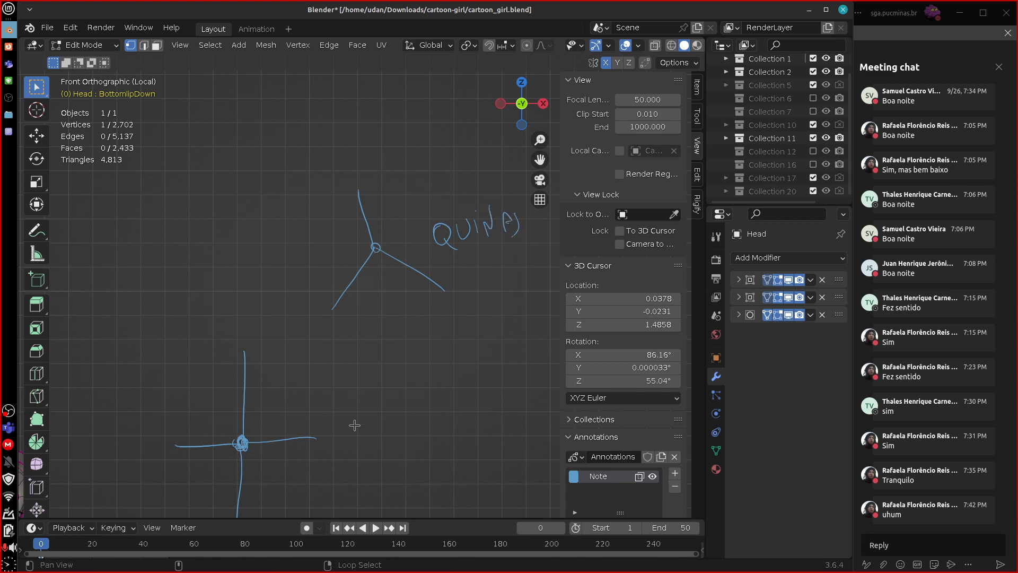
# Select the vertex above the character's left eye, circle it in blue and trace the edges that meet there.
pyautogui.moveTo(88, 387)
pyautogui.keyDown('shift'); pyautogui.mouseDown(button='middle')
pyautogui.moveTo(383, 365)
pyautogui.moveTo(487, 389)
pyautogui.moveTo(464, 275)
pyautogui.mouseUp(button='middle'); pyautogui.keyUp('shift')
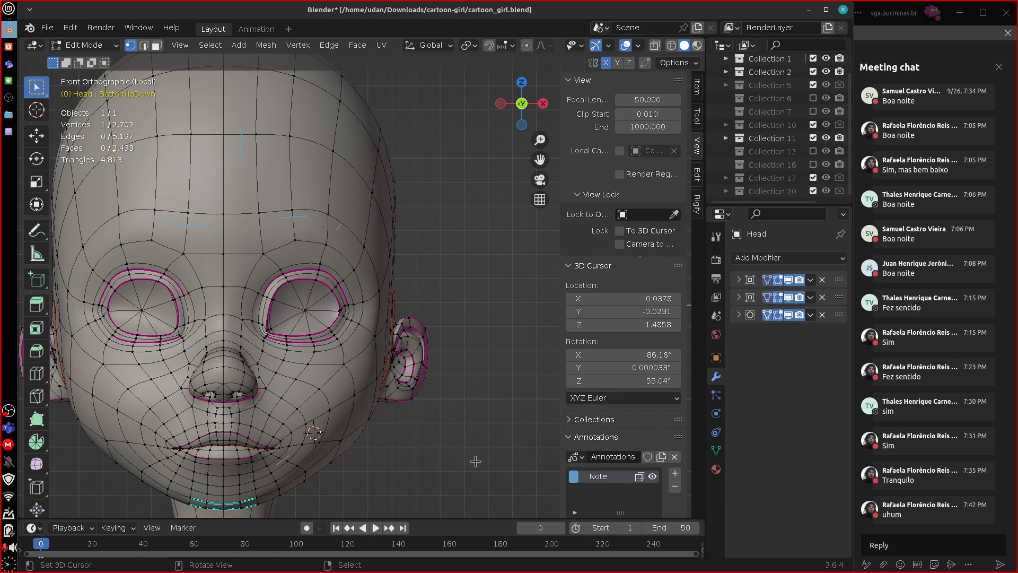
pyautogui.moveTo(494, 429); pyautogui.dragTo(390, 380, button='middle')
pyautogui.scroll(4, 390, 381)
pyautogui.rightClick(85, 296)
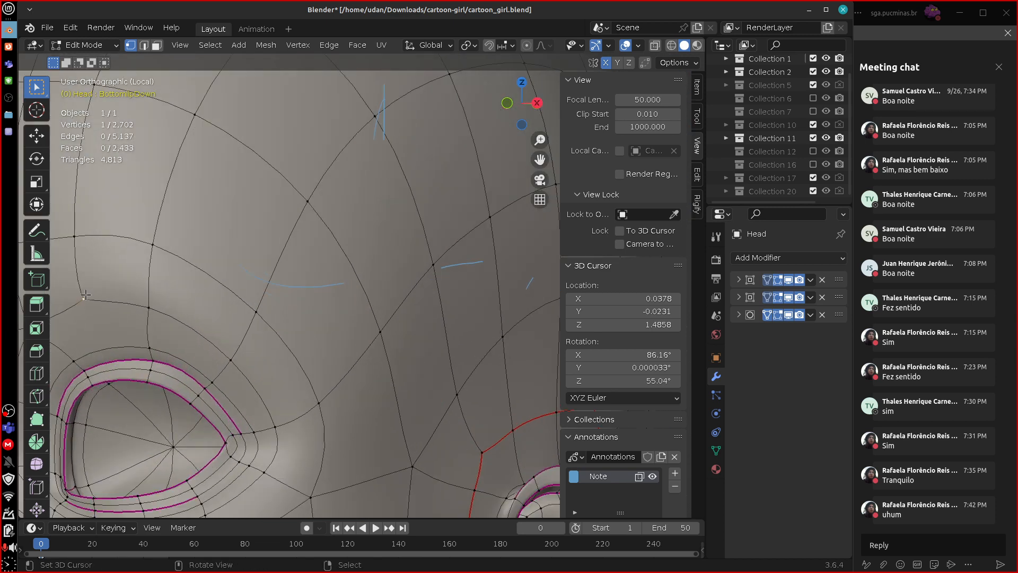
pyautogui.keyDown('shift'); pyautogui.moveTo(85, 297); pyautogui.dragTo(206, 295, button='middle'); pyautogui.keyUp('shift')
pyautogui.moveTo(402, 310); pyautogui.dragTo(322, 335, button='middle')
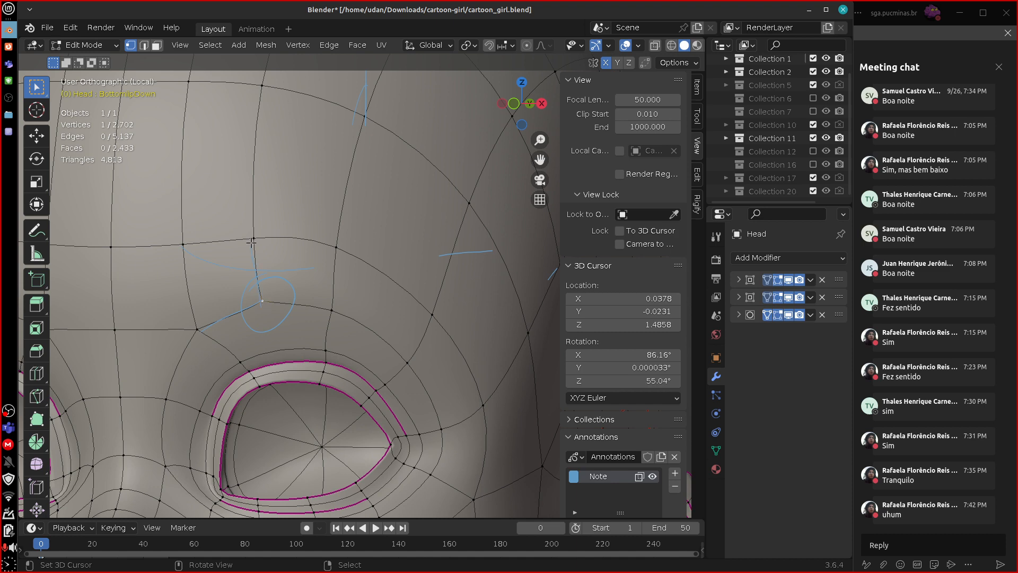
pyautogui.moveTo(262, 301); pyautogui.dragTo(339, 313)
pyautogui.moveTo(246, 321)
pyautogui.mouseDown(button='right')
pyautogui.moveTo(321, 289)
pyautogui.moveTo(253, 307)
pyautogui.mouseUp(button='right')
# Sketch blue edge-flow lines across the forehead and down and up its side, around the vertex above the left eye.
pyautogui.moveTo(427, 380); pyautogui.dragTo(360, 328, button='middle')
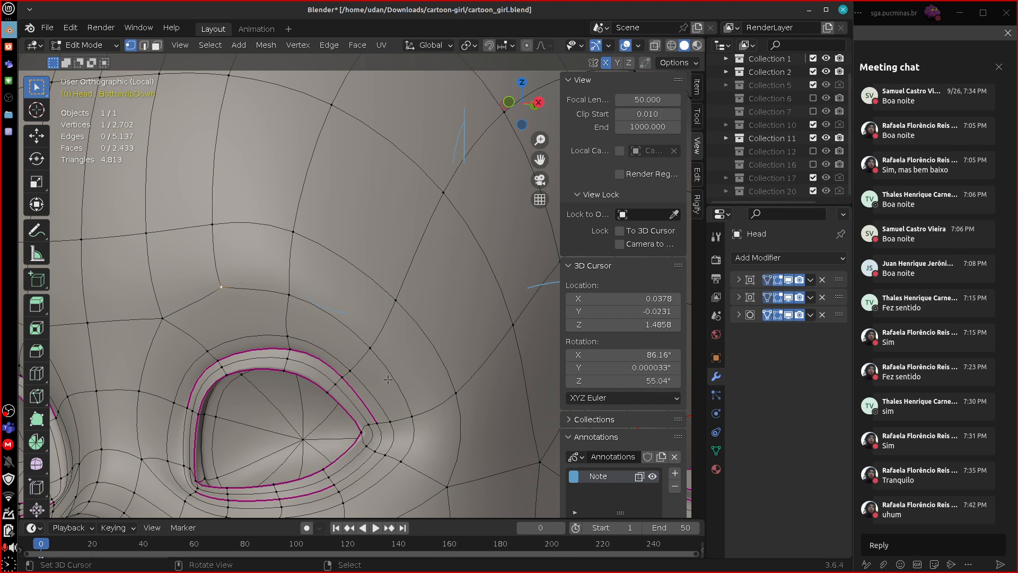
pyautogui.scroll(-2, 414, 408)
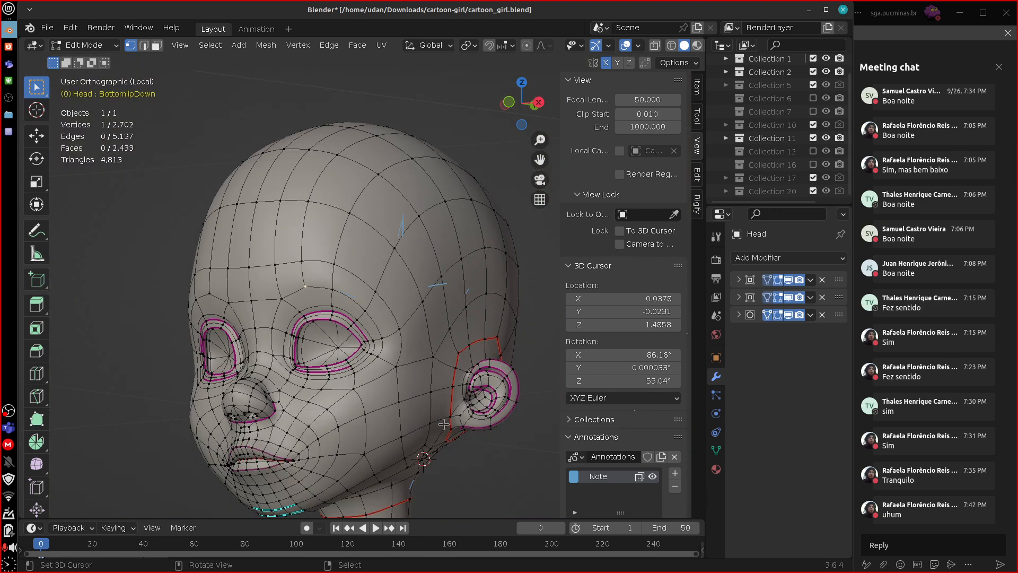
pyautogui.moveTo(430, 309); pyautogui.dragTo(515, 357, button='middle')
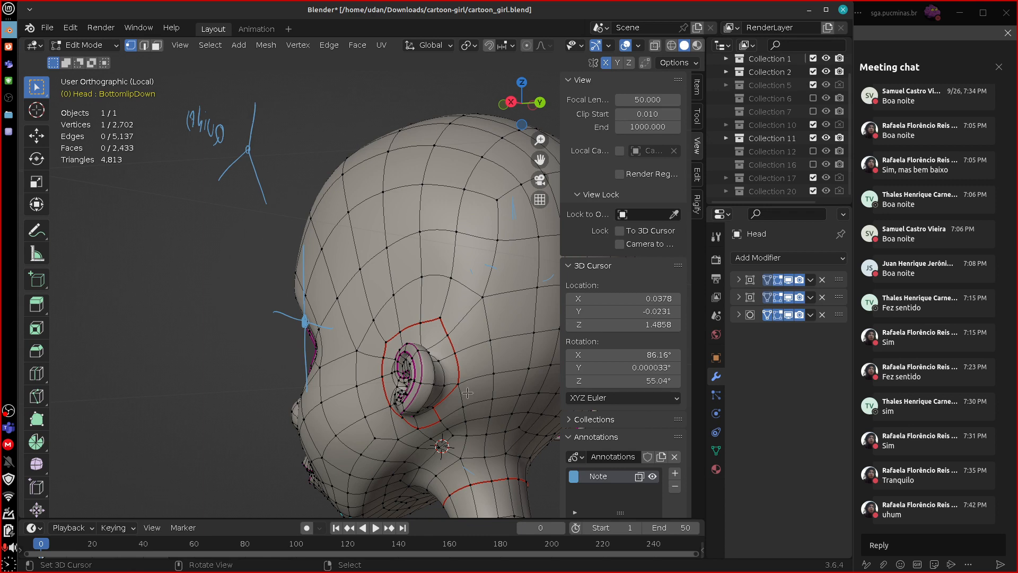
pyautogui.moveTo(463, 387); pyautogui.dragTo(403, 291, button='middle')
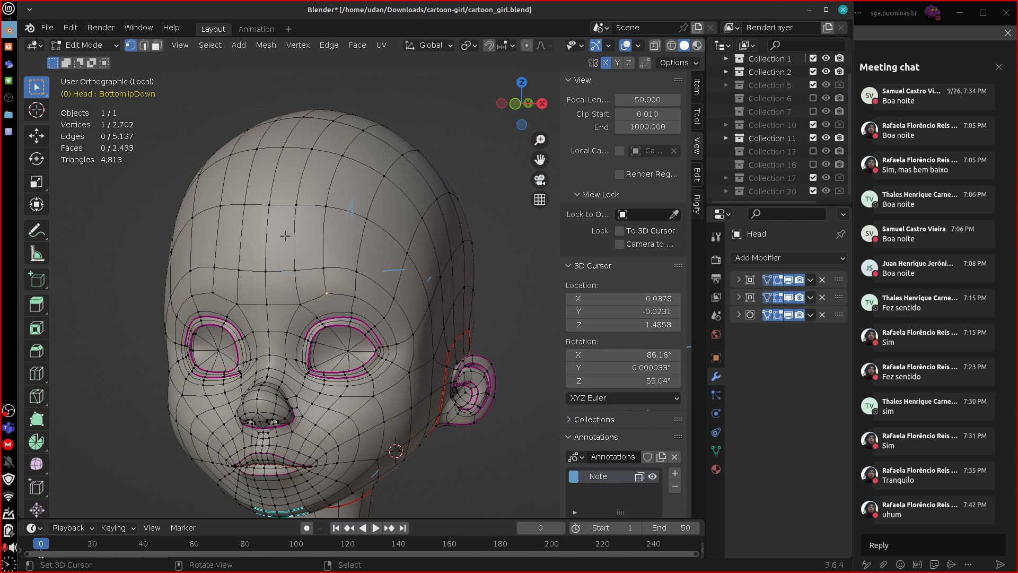
pyautogui.moveTo(166, 222); pyautogui.dragTo(408, 214)
pyautogui.moveTo(398, 218); pyautogui.dragTo(401, 329)
pyautogui.moveTo(399, 224); pyautogui.dragTo(463, 155)
pyautogui.moveTo(321, 272); pyautogui.dragTo(324, 286)
pyautogui.moveTo(392, 171); pyautogui.dragTo(399, 116)
pyautogui.moveTo(440, 233); pyautogui.dragTo(478, 232)
pyautogui.moveTo(444, 232); pyautogui.dragTo(486, 228)
pyautogui.moveTo(482, 229)
pyautogui.mouseDown(button='right')
pyautogui.moveTo(445, 227)
pyautogui.moveTo(416, 191)
pyautogui.moveTo(374, 216)
pyautogui.moveTo(358, 161)
pyautogui.mouseUp(button='right')
pyautogui.moveTo(352, 269)
pyautogui.mouseDown()
pyautogui.moveTo(384, 279)
pyautogui.moveTo(372, 292)
pyautogui.mouseUp()
pyautogui.moveTo(347, 325); pyautogui.dragTo(347, 348)
pyautogui.moveTo(340, 333); pyautogui.dragTo(355, 327)
pyautogui.moveTo(374, 268)
pyautogui.mouseDown(button='right')
pyautogui.moveTo(377, 248)
pyautogui.moveTo(361, 311)
pyautogui.moveTo(328, 228)
pyautogui.moveTo(289, 263)
pyautogui.mouseUp(button='right')
# Sketch five blue lines meeting at a small circle in empty space beside the head and label them Desvio.
pyautogui.moveTo(453, 401)
pyautogui.mouseDown(button='right')
pyautogui.moveTo(396, 299)
pyautogui.moveTo(443, 198)
pyautogui.moveTo(161, 242)
pyautogui.moveTo(322, 387)
pyautogui.mouseUp(button='right')
pyautogui.keyDown('shift'); pyautogui.moveTo(480, 430); pyautogui.dragTo(214, 410, button='middle'); pyautogui.keyUp('shift')
pyautogui.keyDown('shift'); pyautogui.moveTo(374, 395); pyautogui.dragTo(139, 450, button='middle'); pyautogui.keyUp('shift')
pyautogui.keyDown('shift'); pyautogui.moveTo(424, 358); pyautogui.dragTo(372, 413, button='middle'); pyautogui.keyUp('shift')
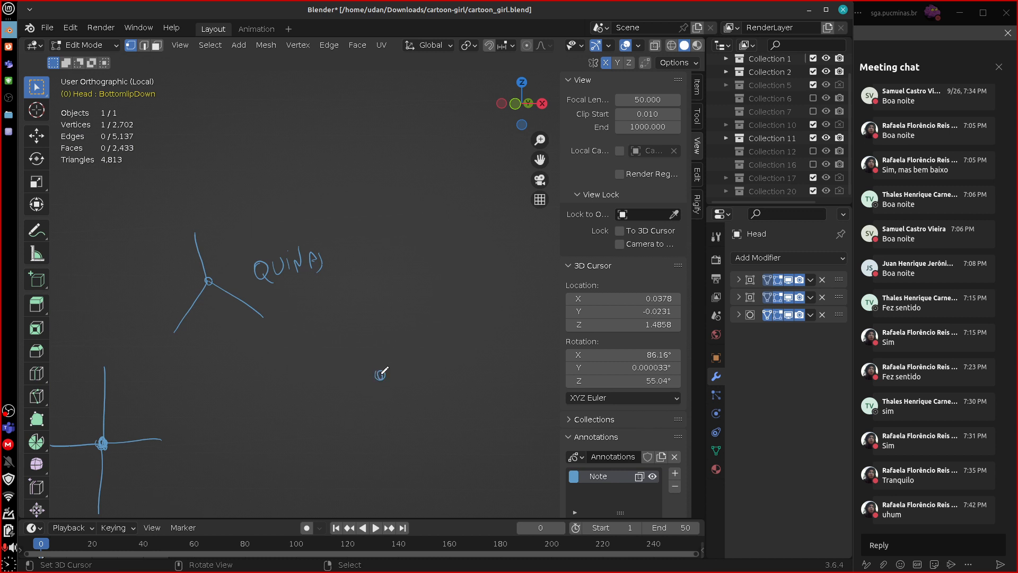
pyautogui.moveTo(380, 374); pyautogui.dragTo(383, 304)
pyautogui.moveTo(380, 375); pyautogui.dragTo(329, 345)
pyautogui.moveTo(381, 373)
pyautogui.mouseDown()
pyautogui.moveTo(459, 325)
pyautogui.moveTo(339, 431)
pyautogui.moveTo(431, 425)
pyautogui.mouseUp()
pyautogui.moveTo(416, 257)
pyautogui.mouseDown()
pyautogui.moveTo(417, 287)
pyautogui.moveTo(449, 277)
pyautogui.mouseUp()
pyautogui.moveTo(460, 258)
pyautogui.mouseDown()
pyautogui.moveTo(450, 272)
pyautogui.moveTo(475, 243)
pyautogui.moveTo(493, 255)
pyautogui.mouseUp()
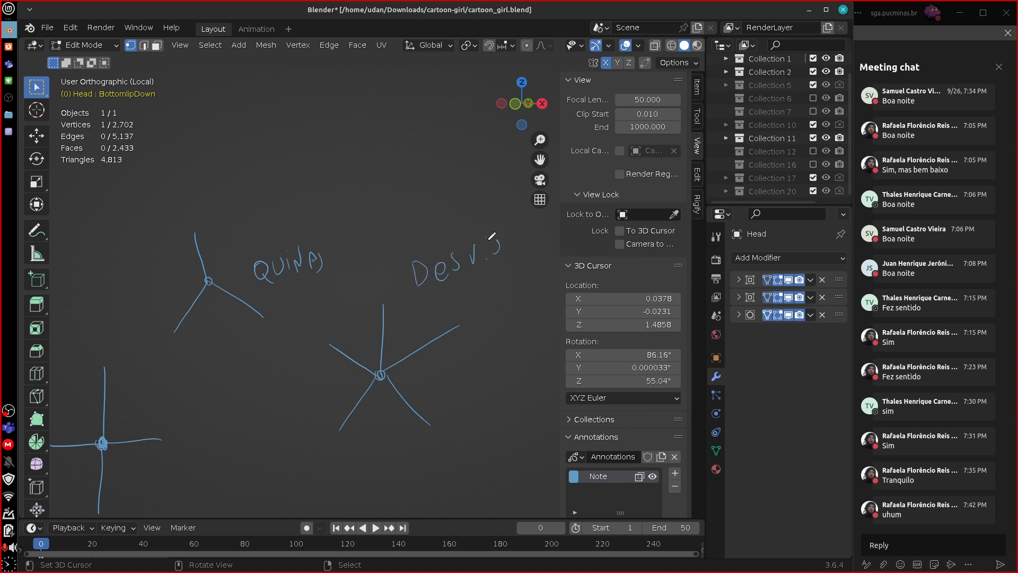
# Write the terms Pole and Star in blue above the junction sketches and enclose both words in a large circle.
pyautogui.moveTo(313, 127)
pyautogui.mouseDown()
pyautogui.moveTo(317, 139)
pyautogui.moveTo(357, 140)
pyautogui.moveTo(340, 172)
pyautogui.mouseUp()
pyautogui.moveTo(358, 142)
pyautogui.mouseDown()
pyautogui.moveTo(355, 169)
pyautogui.moveTo(362, 151)
pyautogui.mouseUp()
pyautogui.moveTo(362, 159); pyautogui.dragTo(377, 151)
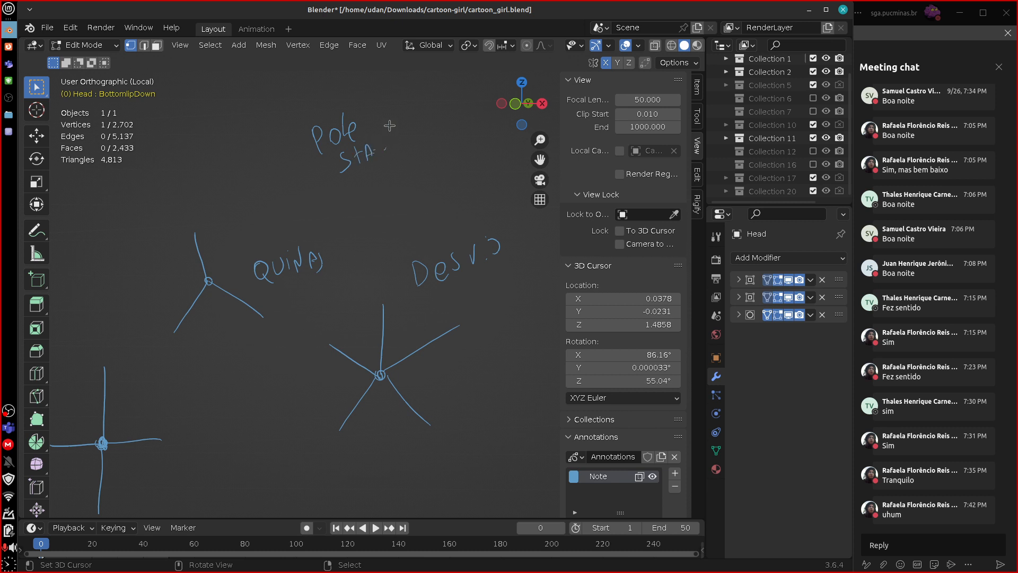
pyautogui.moveTo(349, 88); pyautogui.dragTo(372, 91)
pyautogui.moveTo(377, 142); pyautogui.dragTo(378, 158)
pyautogui.moveTo(376, 143); pyautogui.dragTo(394, 144)
pyautogui.moveTo(355, 74)
pyautogui.mouseDown()
pyautogui.moveTo(401, 74)
pyautogui.moveTo(347, 77)
pyautogui.mouseUp()
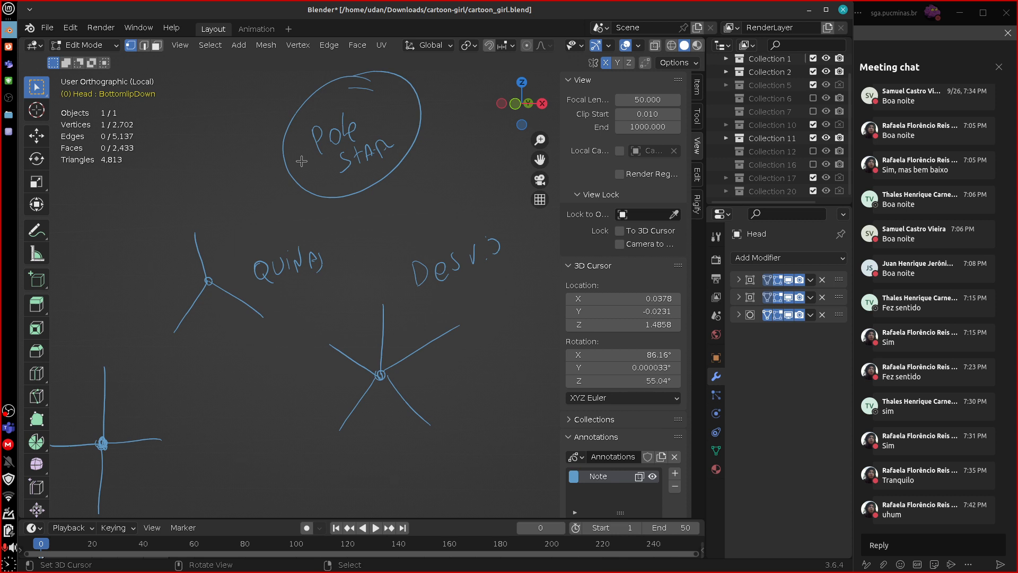
# Draw blue flow arrows under the character's left eye, one curving up to the temple and one down the cheek.
pyautogui.keyDown('shift'); pyautogui.moveTo(354, 443); pyautogui.dragTo(680, 429, button='middle'); pyautogui.keyUp('shift')
pyautogui.moveTo(412, 346)
pyautogui.keyDown('shift'); pyautogui.mouseDown(button='middle')
pyautogui.moveTo(433, 312)
pyautogui.moveTo(569, 186)
pyautogui.mouseUp(button='middle'); pyautogui.keyUp('shift')
pyautogui.keyDown('shift'); pyautogui.moveTo(443, 329); pyautogui.dragTo(451, 318, button='middle'); pyautogui.keyUp('shift')
pyautogui.scroll(4, 408, 351)
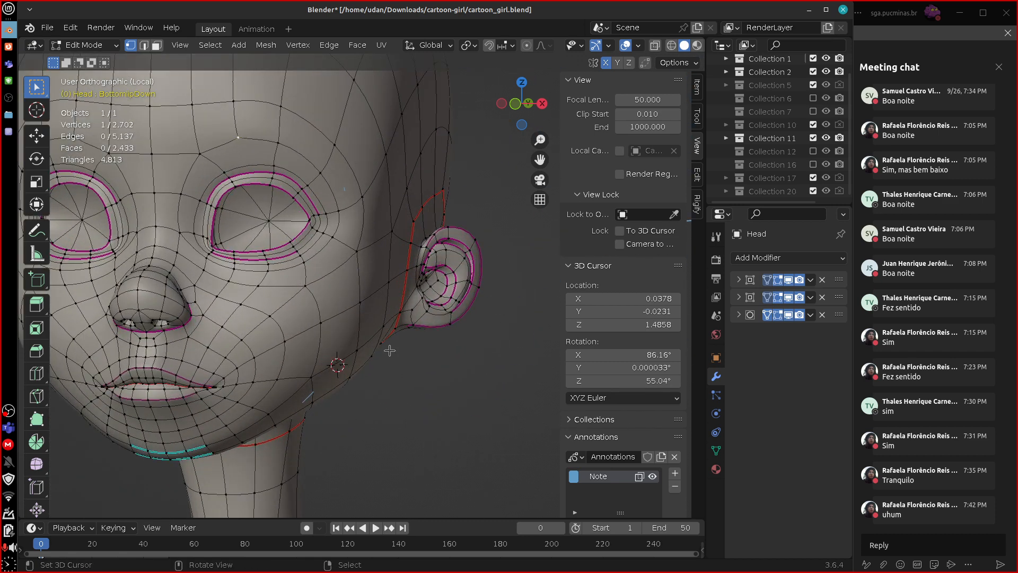
pyautogui.moveTo(364, 343); pyautogui.dragTo(375, 351, button='middle')
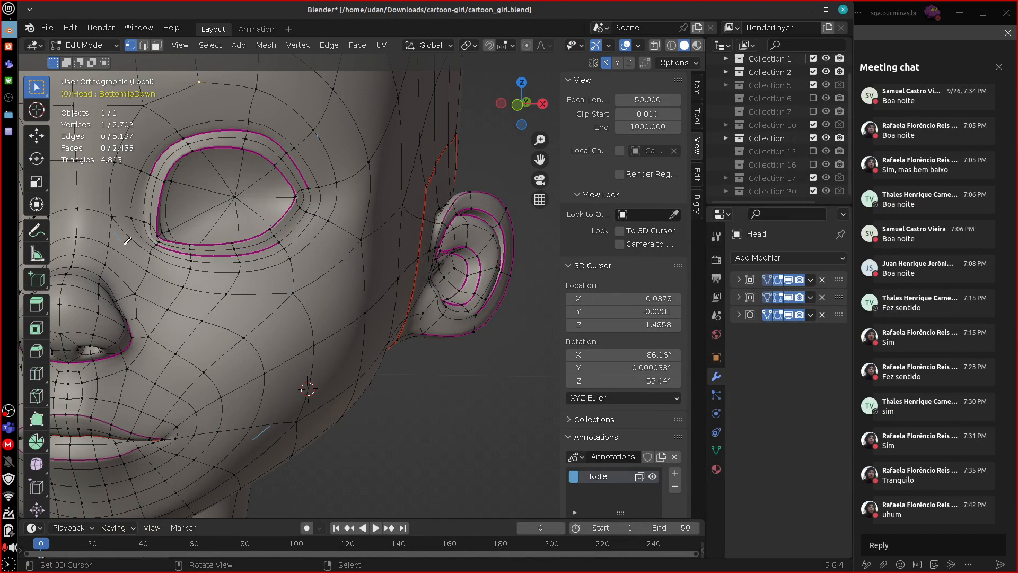
pyautogui.moveTo(263, 279)
pyautogui.mouseDown()
pyautogui.moveTo(320, 261)
pyautogui.moveTo(359, 187)
pyautogui.moveTo(353, 126)
pyautogui.moveTo(355, 140)
pyautogui.mouseUp()
pyautogui.moveTo(108, 254); pyautogui.dragTo(128, 274)
pyautogui.moveTo(273, 314)
pyautogui.mouseDown()
pyautogui.moveTo(293, 361)
pyautogui.moveTo(268, 455)
pyautogui.moveTo(281, 433)
pyautogui.mouseUp()
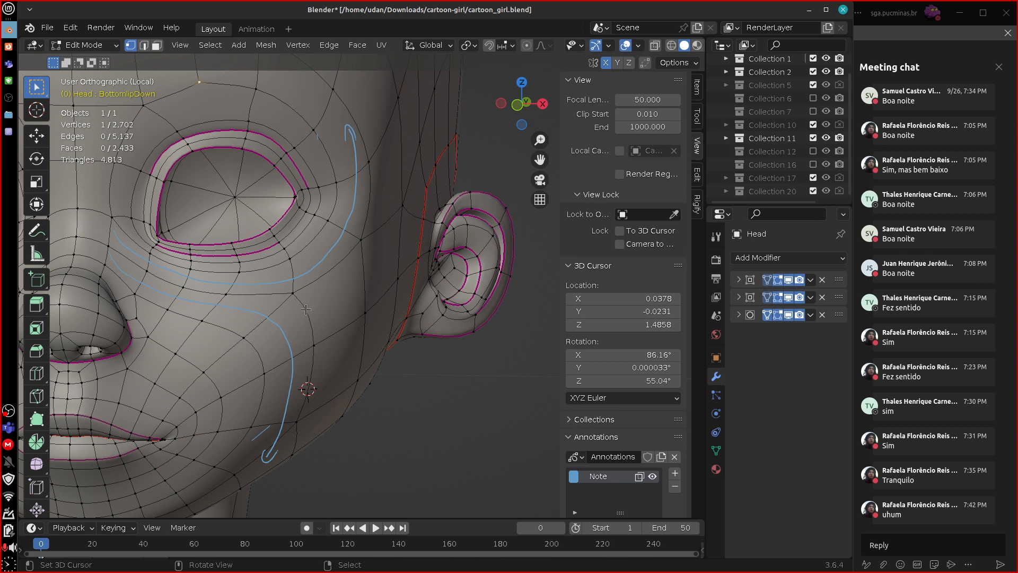
# Circle the cheek vertex where the two flows split and draw its outgoing edges and ovals towards the ear.
pyautogui.moveTo(285, 287); pyautogui.dragTo(303, 296)
pyautogui.moveTo(295, 253)
pyautogui.mouseDown()
pyautogui.moveTo(295, 284)
pyautogui.moveTo(243, 288)
pyautogui.moveTo(244, 337)
pyautogui.mouseUp()
pyautogui.moveTo(303, 305); pyautogui.dragTo(318, 386)
pyautogui.moveTo(322, 314)
pyautogui.mouseDown()
pyautogui.moveTo(366, 277)
pyautogui.moveTo(332, 395)
pyautogui.mouseUp()
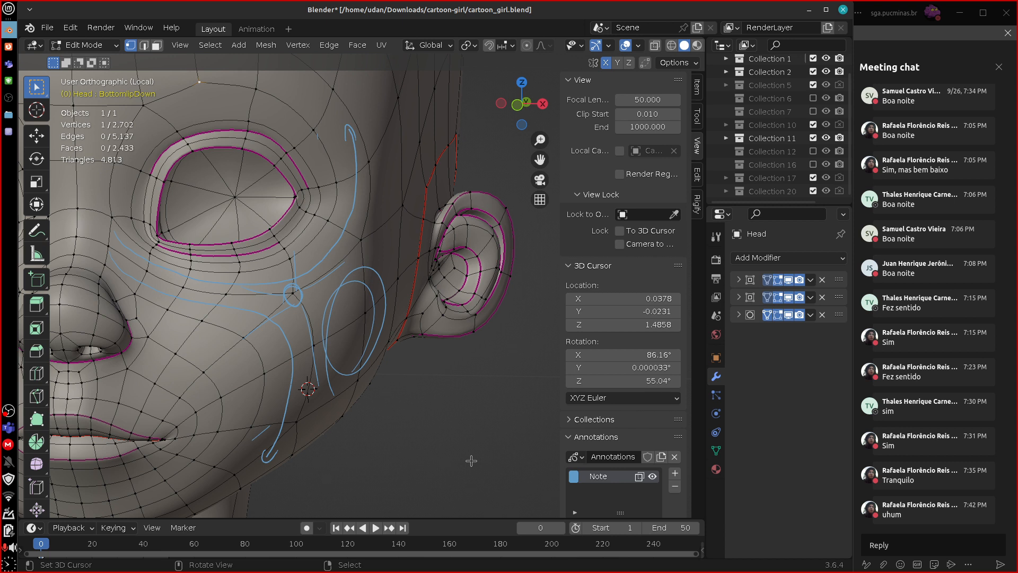
# Draw blue arrows up the forehead and around the left eye, and hatch the patch between them above the brow.
pyautogui.keyDown('alt'); pyautogui.keyDown('shift'); pyautogui.moveTo(491, 380); pyautogui.dragTo(313, 445); pyautogui.keyUp('shift'); pyautogui.keyUp('alt')
pyautogui.keyDown('alt'); pyautogui.keyDown('shift'); pyautogui.moveTo(460, 416); pyautogui.dragTo(390, 445); pyautogui.keyUp('shift'); pyautogui.keyUp('alt')
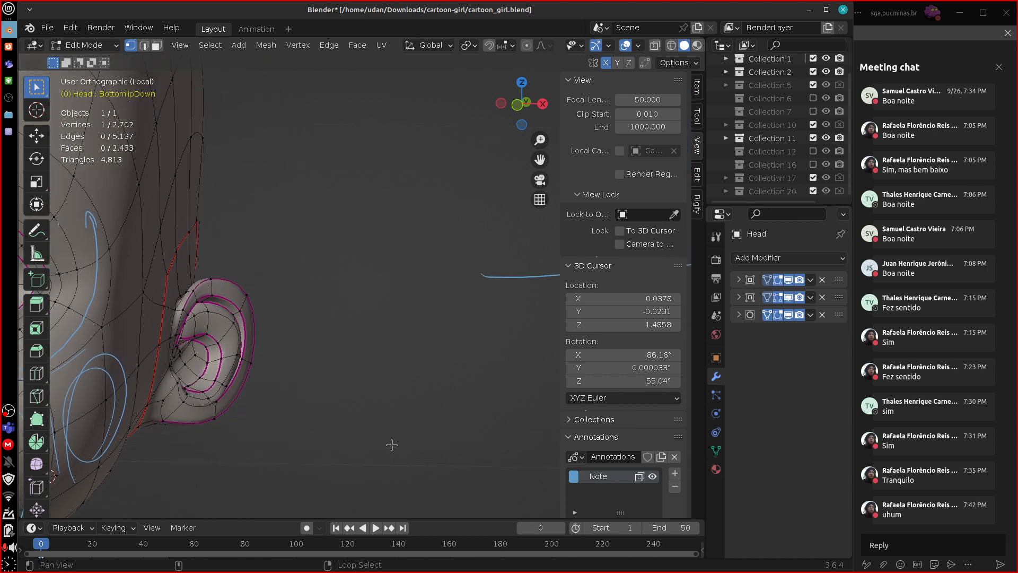
pyautogui.keyDown('alt'); pyautogui.keyDown('shift'); pyautogui.moveTo(517, 384); pyautogui.dragTo(414, 484); pyautogui.keyUp('shift'); pyautogui.keyUp('alt')
pyautogui.keyDown('alt'); pyautogui.keyDown('shift'); pyautogui.moveTo(470, 450); pyautogui.dragTo(506, 479); pyautogui.keyUp('shift'); pyautogui.keyUp('alt')
pyautogui.keyDown('alt'); pyautogui.keyDown('shift'); pyautogui.moveTo(314, 416); pyautogui.dragTo(647, 393); pyautogui.keyUp('shift'); pyautogui.keyUp('alt')
pyautogui.moveTo(324, 385)
pyautogui.keyDown('alt'); pyautogui.keyDown('shift'); pyautogui.mouseDown()
pyautogui.moveTo(469, 372)
pyautogui.moveTo(470, 384)
pyautogui.mouseUp(); pyautogui.keyUp('shift'); pyautogui.keyUp('alt')
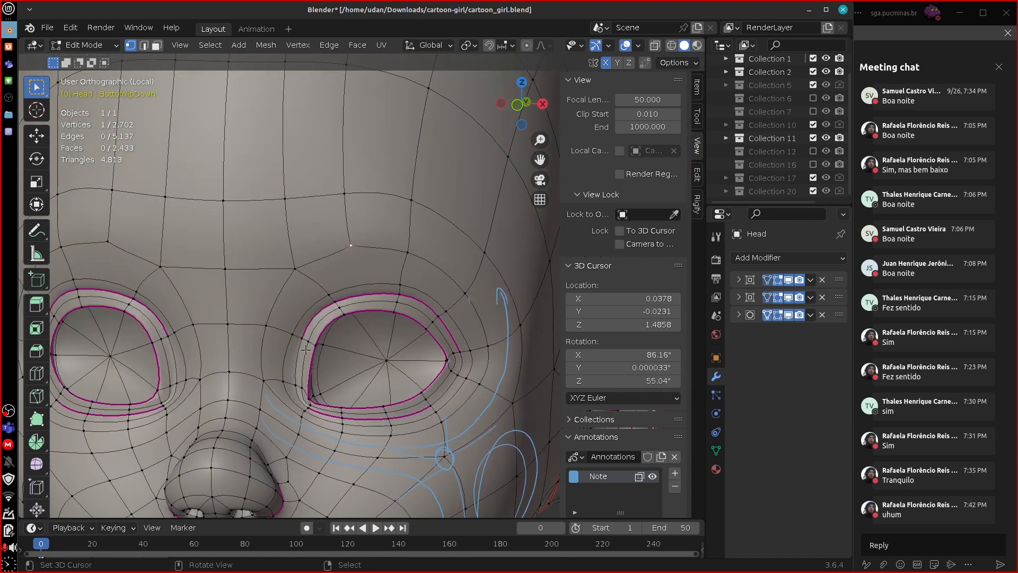
pyautogui.moveTo(277, 369)
pyautogui.mouseDown()
pyautogui.moveTo(316, 282)
pyautogui.moveTo(370, 258)
pyautogui.mouseUp()
pyautogui.moveTo(245, 362); pyautogui.dragTo(247, 127)
pyautogui.moveTo(295, 268); pyautogui.dragTo(373, 223)
pyautogui.moveTo(344, 124); pyautogui.dragTo(390, 218)
pyautogui.scroll(-2, 398, 240)
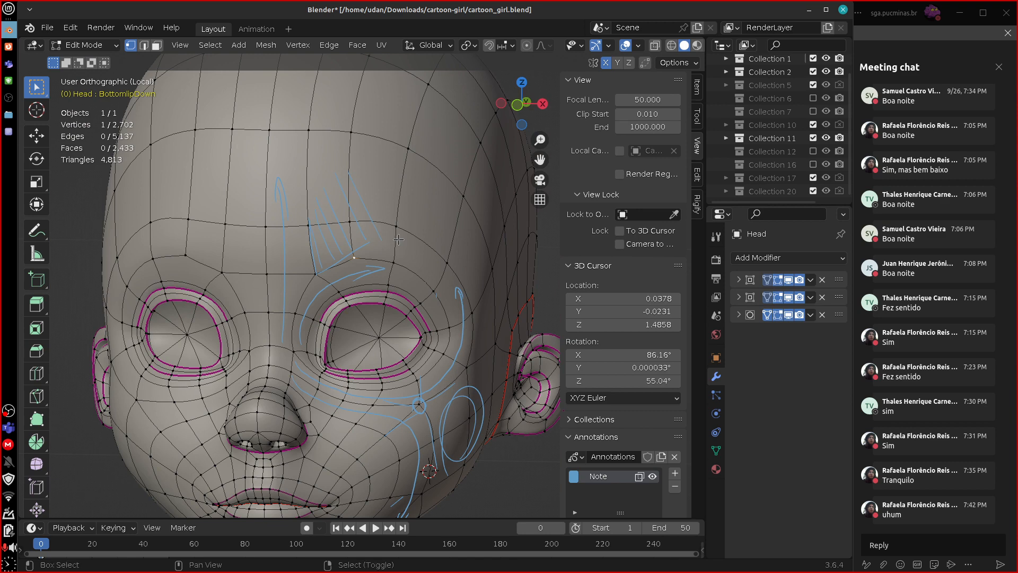
# Sketch six blue lines meeting at a small circle in empty space below the five-line junction.
pyautogui.moveTo(524, 444)
pyautogui.keyDown('shift'); pyautogui.mouseDown(button='middle')
pyautogui.moveTo(326, 445)
pyautogui.moveTo(484, 420)
pyautogui.moveTo(286, 448)
pyautogui.mouseUp(button='middle'); pyautogui.keyUp('shift')
pyautogui.moveTo(460, 448)
pyautogui.keyDown('shift'); pyautogui.mouseDown(button='middle')
pyautogui.moveTo(473, 427)
pyautogui.moveTo(330, 516)
pyautogui.moveTo(181, 491)
pyautogui.moveTo(331, 452)
pyautogui.moveTo(236, 462)
pyautogui.mouseUp(button='middle'); pyautogui.keyUp('shift')
pyautogui.keyDown('shift'); pyautogui.moveTo(455, 416); pyautogui.dragTo(480, 283, button='middle'); pyautogui.keyUp('shift')
pyautogui.press('s')
pyautogui.click(389, 362)
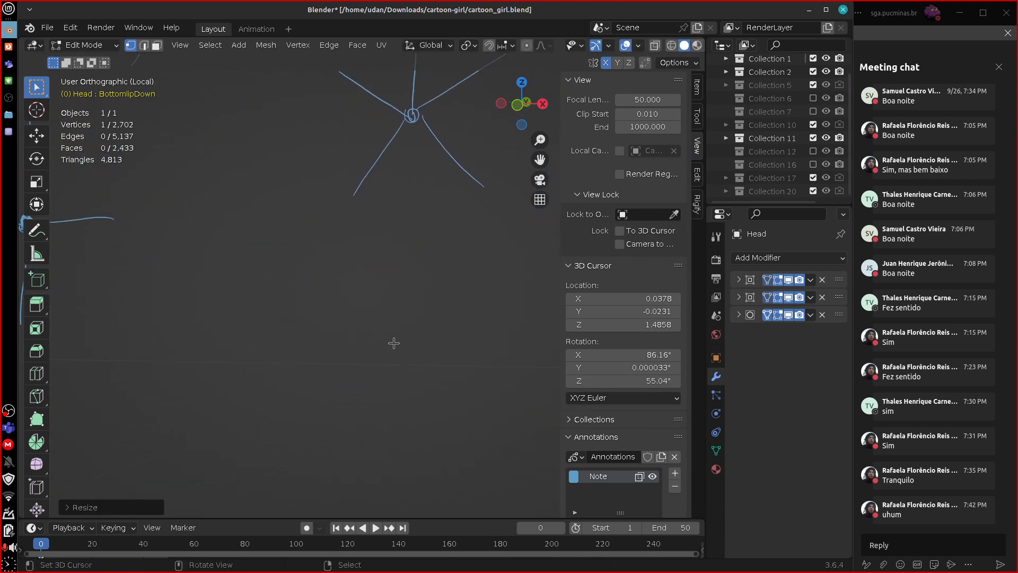
pyautogui.moveTo(403, 366)
pyautogui.mouseDown()
pyautogui.moveTo(404, 284)
pyautogui.moveTo(454, 325)
pyautogui.moveTo(466, 316)
pyautogui.moveTo(335, 321)
pyautogui.moveTo(329, 444)
pyautogui.moveTo(409, 451)
pyautogui.moveTo(515, 423)
pyautogui.mouseUp()
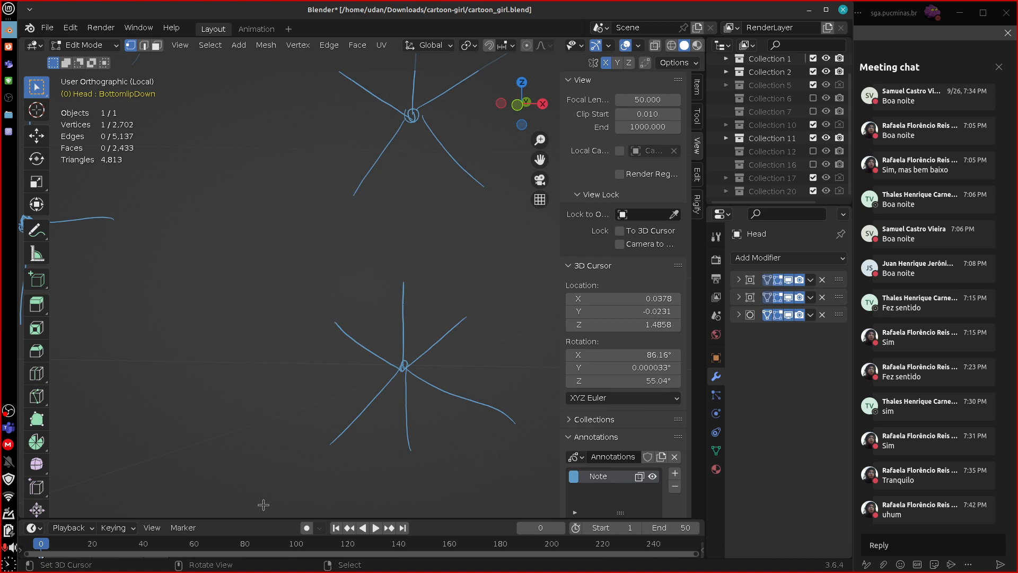
# Select the centre vertex inside the character's left eye socket and mark the edges radiating from it with blue strokes.
pyautogui.keyDown('shift'); pyautogui.moveTo(268, 425); pyautogui.dragTo(482, 421, button='middle'); pyautogui.keyUp('shift')
pyautogui.keyDown('shift'); pyautogui.moveTo(285, 444); pyautogui.dragTo(611, 473, button='middle'); pyautogui.keyUp('shift')
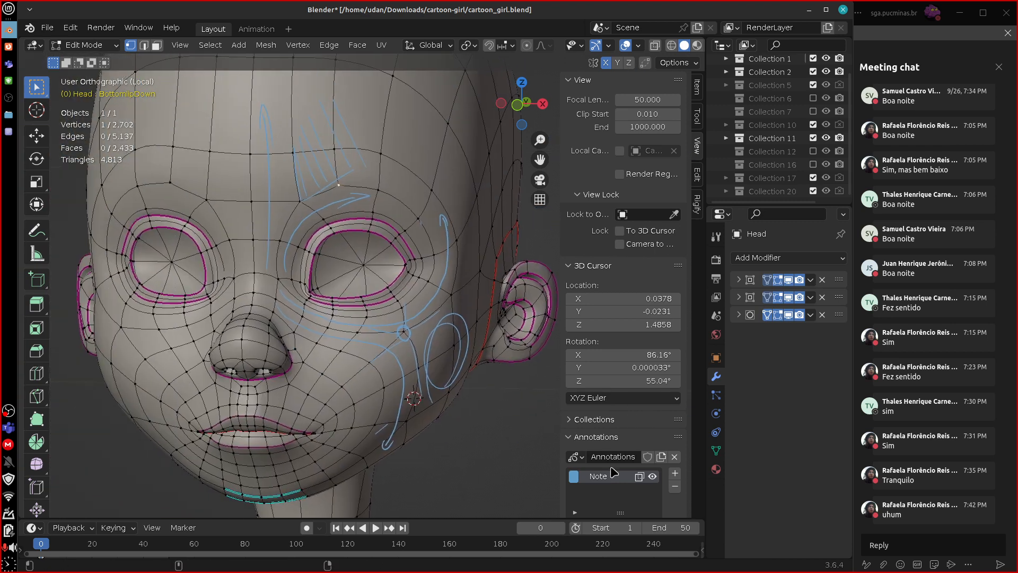
pyautogui.keyDown('shift'); pyautogui.moveTo(459, 344); pyautogui.dragTo(421, 420, button='middle'); pyautogui.keyUp('shift')
pyautogui.scroll(4, 470, 389)
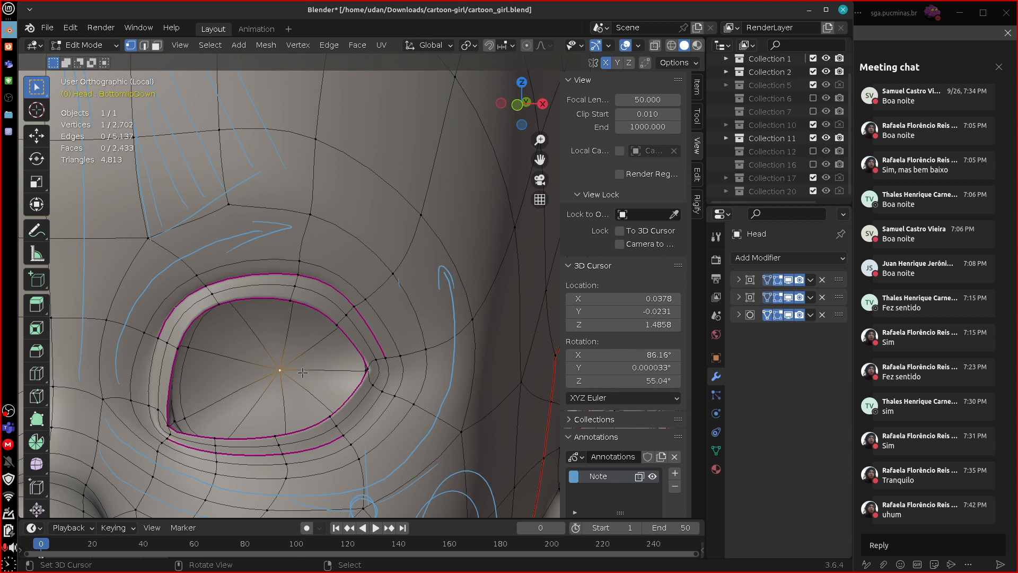
pyautogui.moveTo(317, 334)
pyautogui.mouseDown()
pyautogui.moveTo(293, 361)
pyautogui.moveTo(237, 364)
pyautogui.mouseUp()
pyautogui.moveTo(271, 380)
pyautogui.mouseDown()
pyautogui.moveTo(235, 395)
pyautogui.moveTo(253, 408)
pyautogui.mouseUp()
pyautogui.moveTo(281, 385); pyautogui.dragTo(285, 433)
pyautogui.moveTo(295, 377); pyautogui.dragTo(325, 396)
# Select edges around the left eye opening in turn, and reselect the vertex at the centre of the eye socket.
pyautogui.keyDown('alt'); pyautogui.click(350, 345); pyautogui.keyUp('alt')
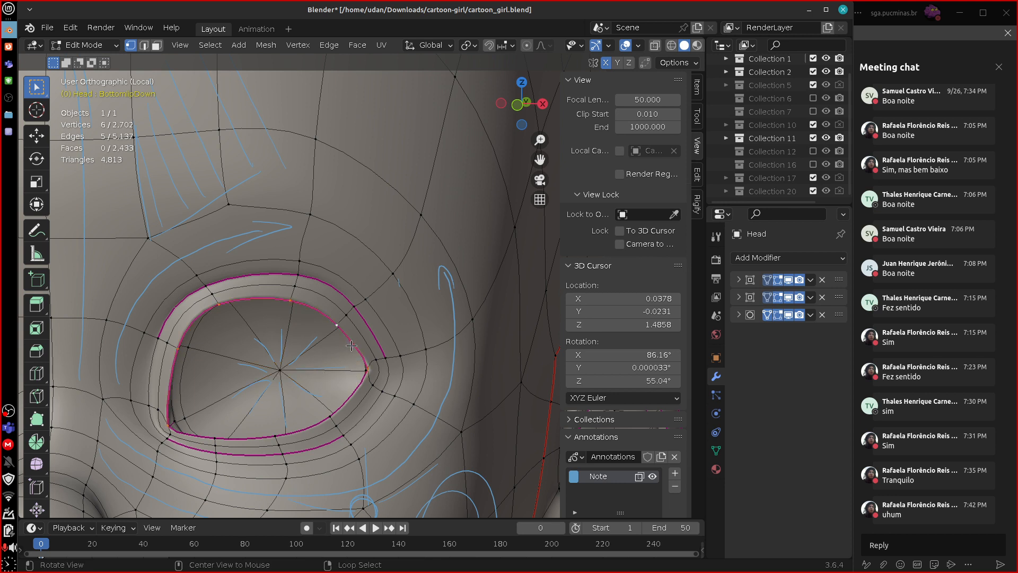
pyautogui.moveTo(348, 365); pyautogui.dragTo(358, 388, button='middle')
pyautogui.keyDown('alt'); pyautogui.rightClick(180, 398); pyautogui.keyUp('alt')
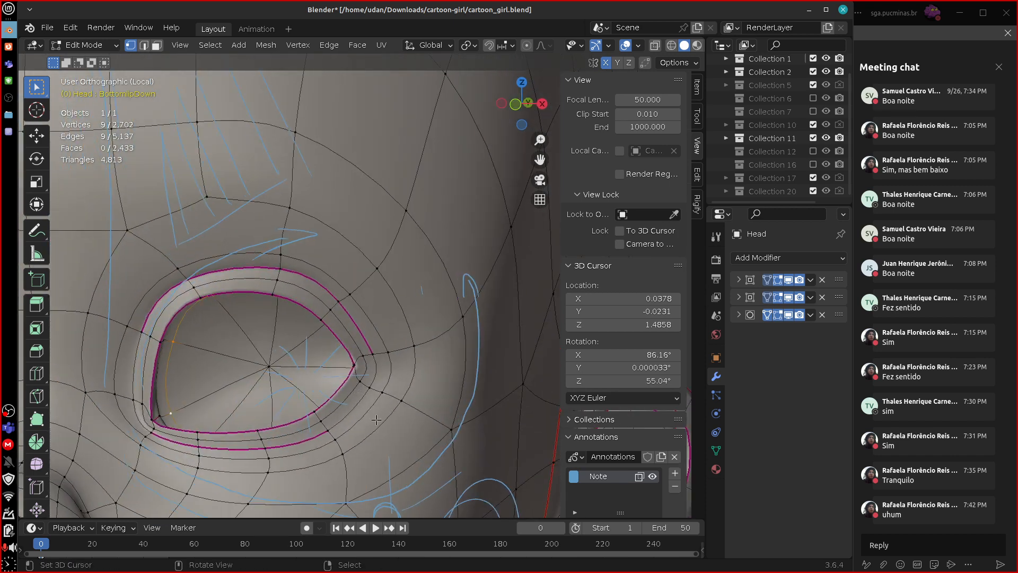
pyautogui.scroll(-5, 376, 419)
pyautogui.scroll(-3, 376, 419)
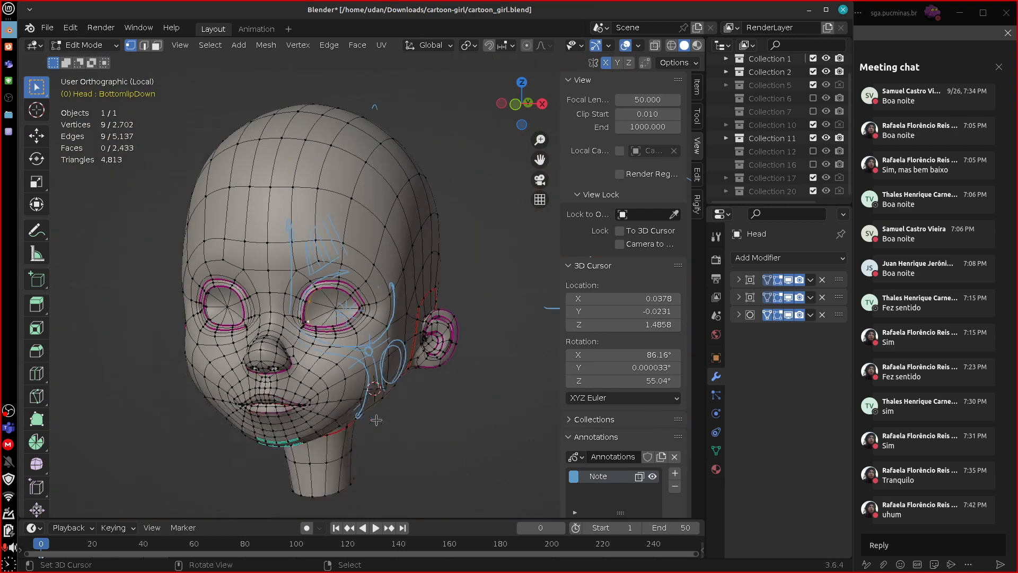
pyautogui.scroll(6, 375, 419)
pyautogui.scroll(-8, 376, 420)
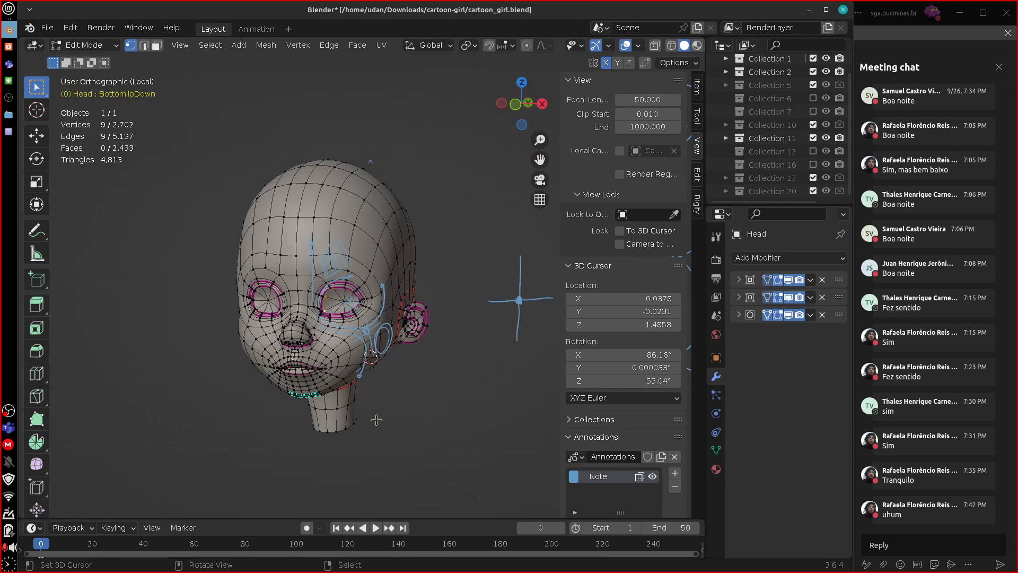
pyautogui.click(342, 300)
pyautogui.scroll(6, 327, 400)
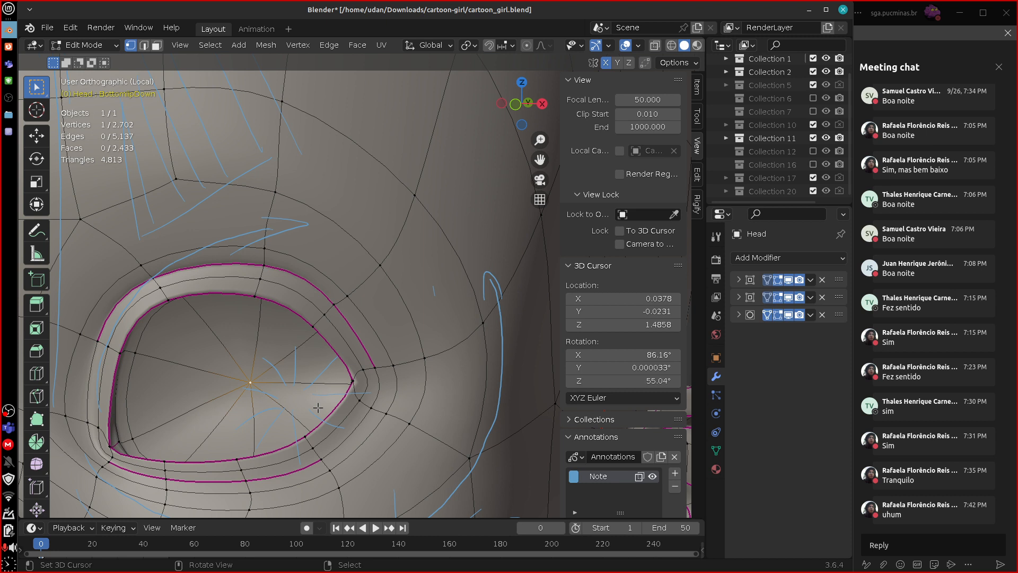
# Merge the upper triangles inside the left eye socket into two quads, pairing adjacent triangular faces on each side of the centre.
pyautogui.click(157, 46)
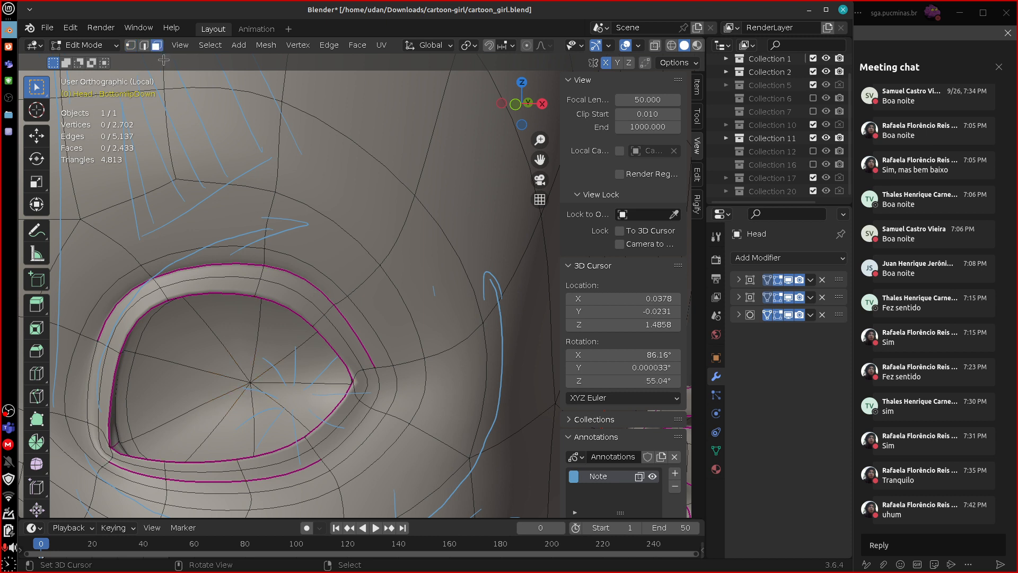
pyautogui.click(213, 354)
pyautogui.keyDown('shift'); pyautogui.click(242, 350); pyautogui.keyUp('shift')
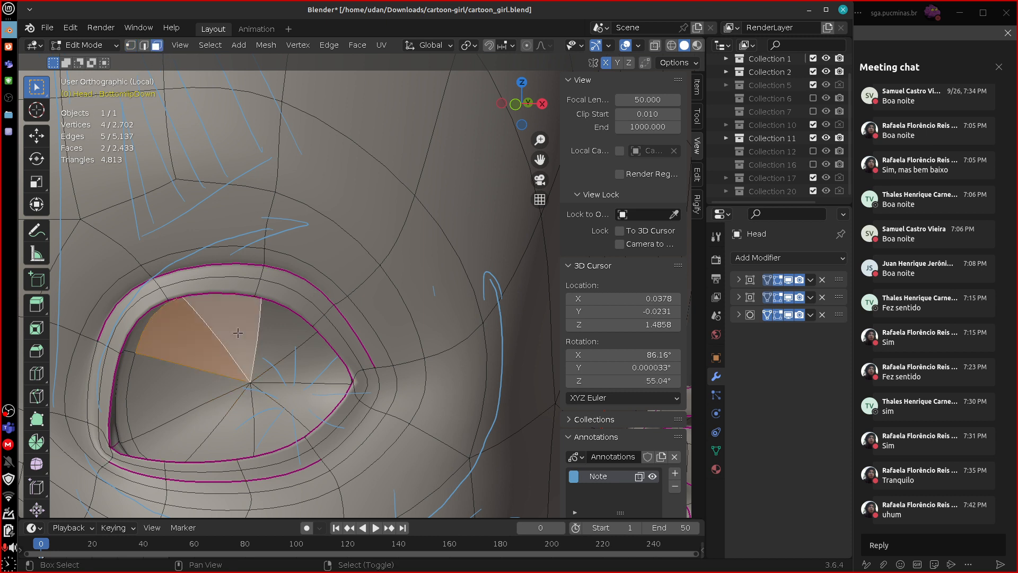
pyautogui.press('f')
pyautogui.rightClick(272, 348)
pyautogui.keyDown('shift'); pyautogui.rightClick(300, 361); pyautogui.keyUp('shift')
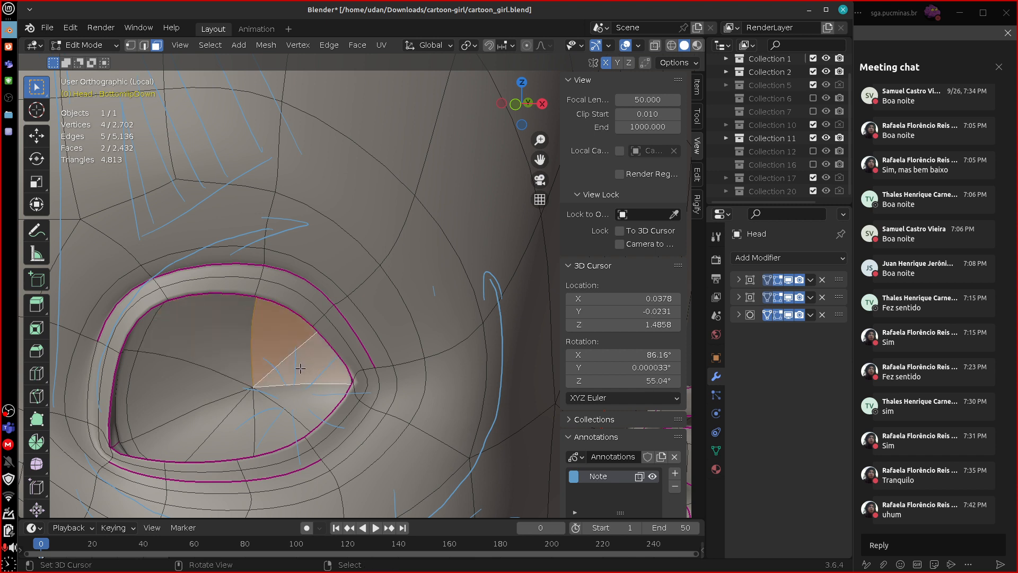
pyautogui.press('f')
# Merge the remaining lower triangles inside the left eye socket into quads, and select the lower outer quad.
pyautogui.rightClick(297, 386)
pyautogui.keyDown('shift'); pyautogui.rightClick(283, 420); pyautogui.keyUp('shift')
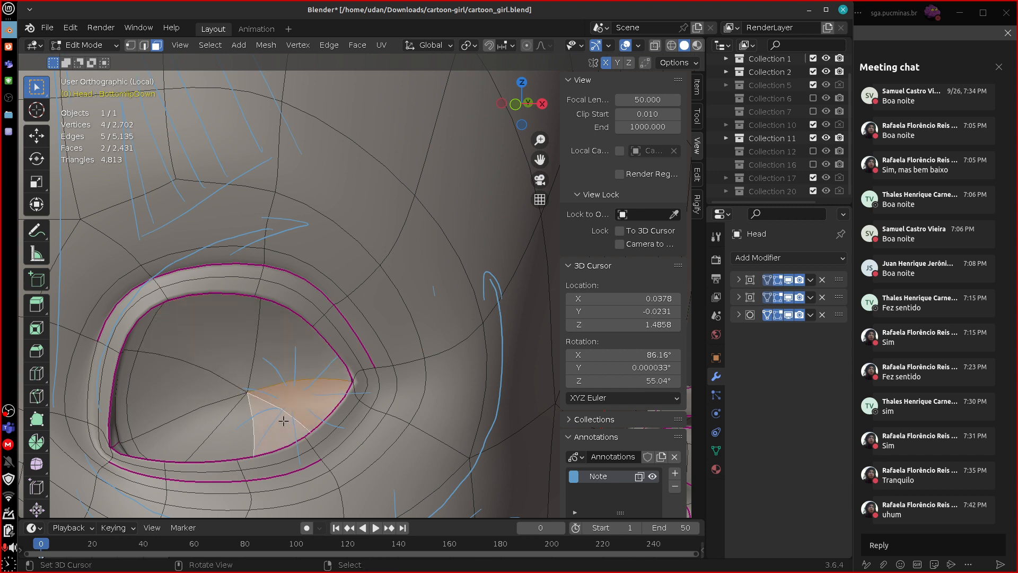
pyautogui.press('f')
pyautogui.rightClick(237, 438)
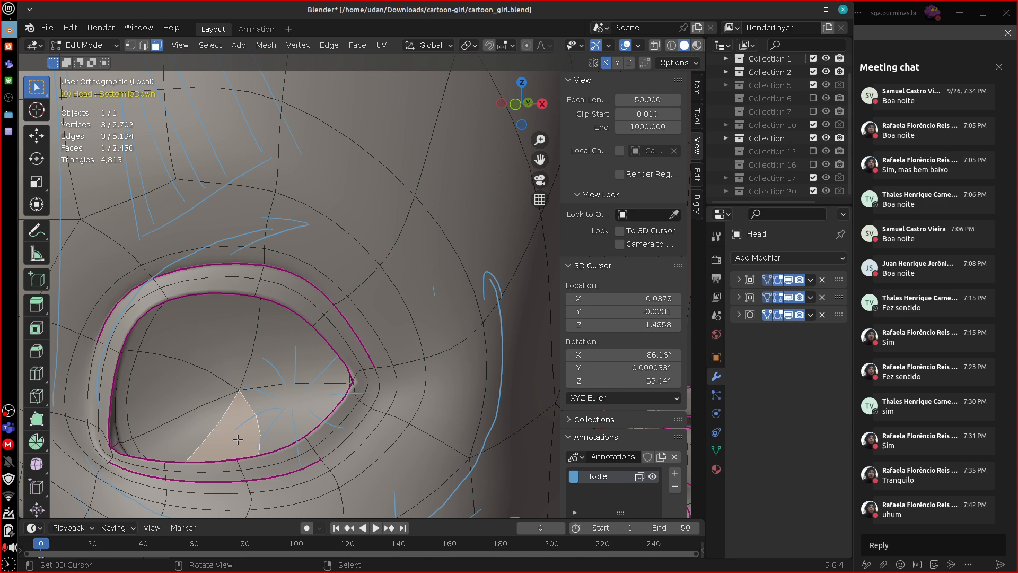
pyautogui.keyDown('shift'); pyautogui.rightClick(197, 428); pyautogui.keyUp('shift')
pyautogui.press('f')
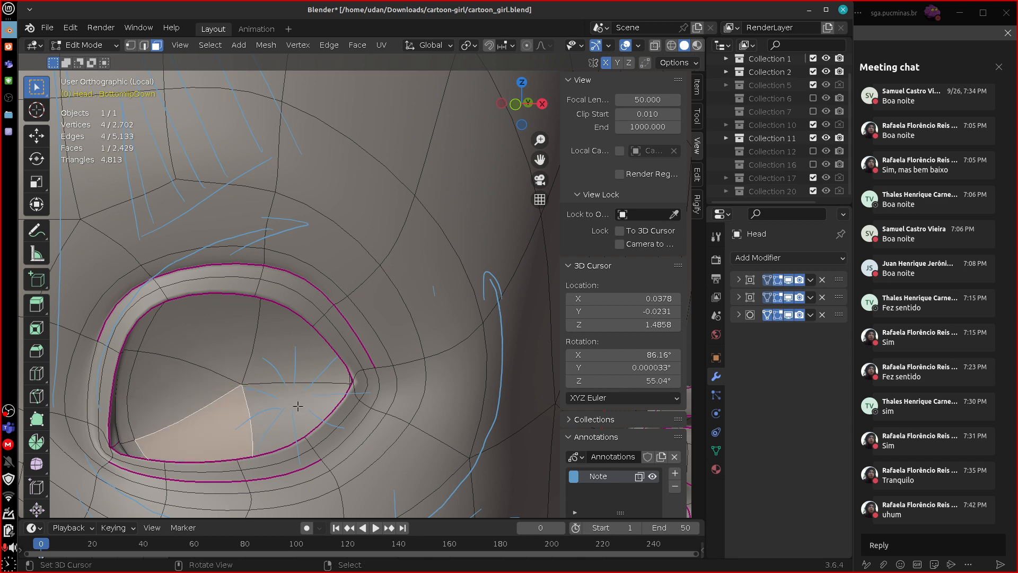
pyautogui.rightClick(274, 425)
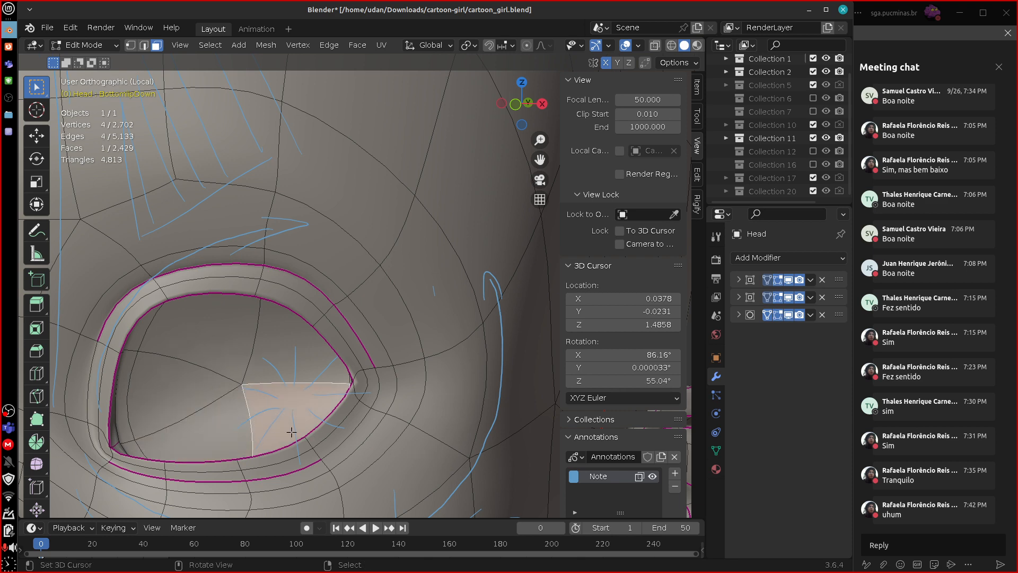
# Select the vertex at the centre of the left eye socket where the merged quads meet.
pyautogui.scroll(-2, 291, 432)
pyautogui.scroll(-2, 344, 383)
pyautogui.scroll(2, 361, 382)
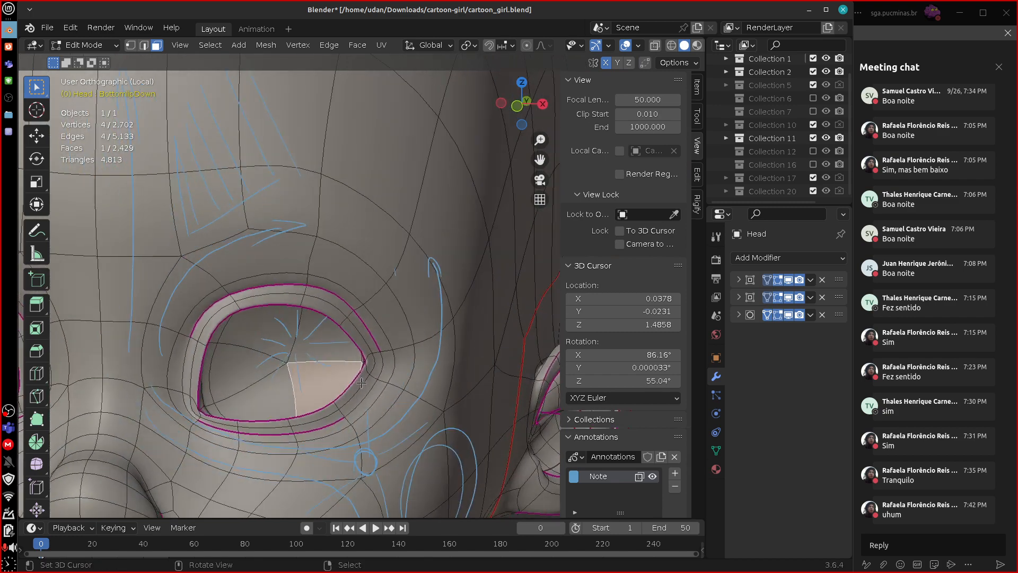
pyautogui.press('1')
pyautogui.rightClick(287, 363)
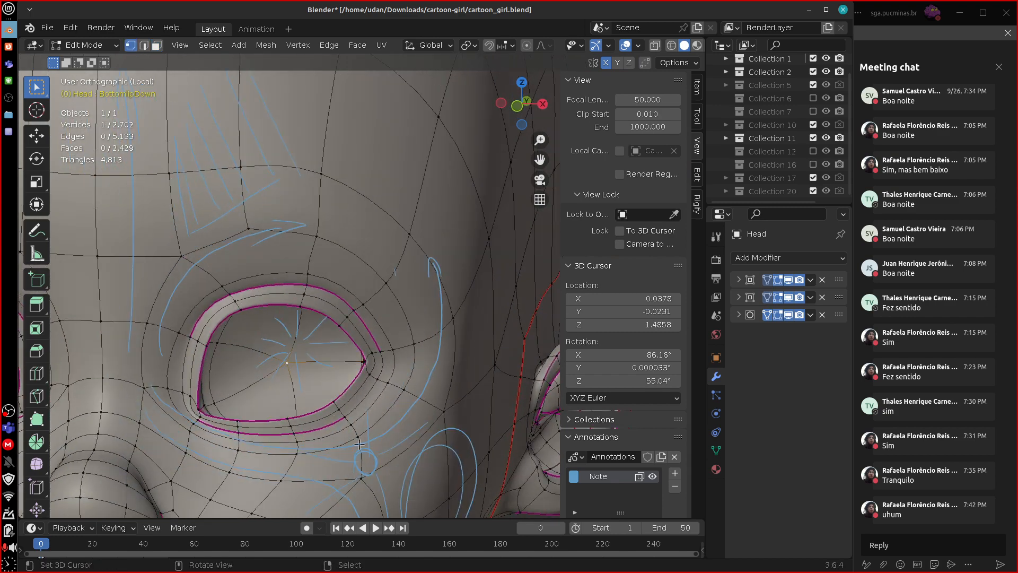
# Examine the edge flow around the left eye and the whole head together with the pole sketches beside it.
pyautogui.scroll(1, 418, 457)
pyautogui.scroll(2, 417, 457)
pyautogui.moveTo(419, 456); pyautogui.dragTo(393, 448, button='middle')
pyautogui.scroll(-2, 393, 448)
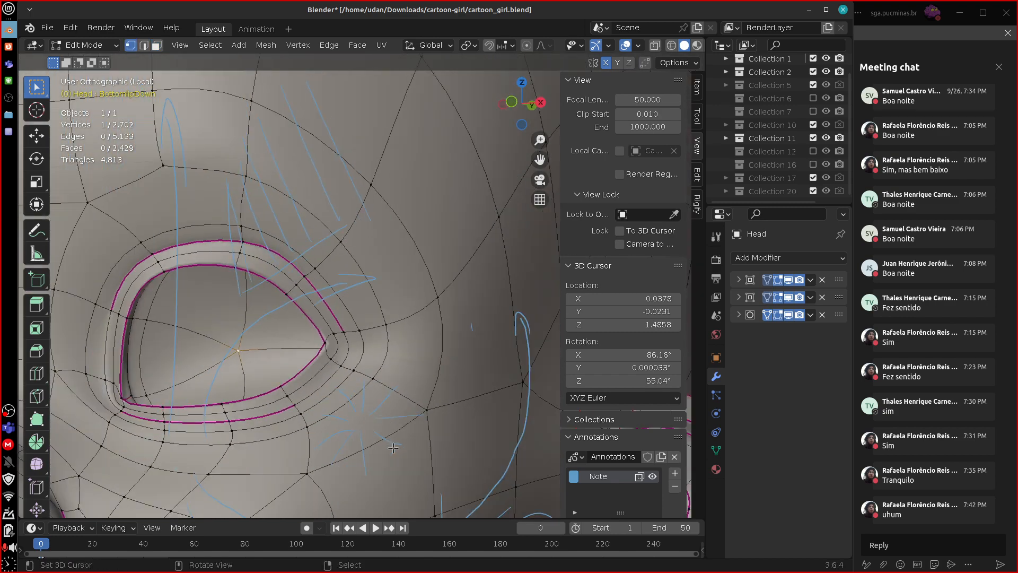
pyautogui.scroll(-4, 393, 448)
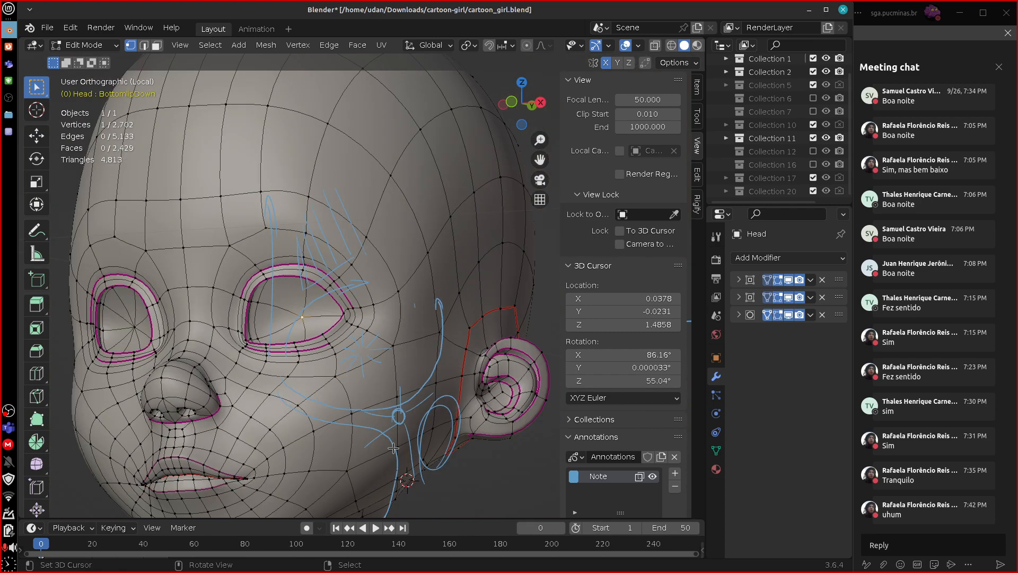
pyautogui.moveTo(375, 373); pyautogui.dragTo(366, 393, button='middle')
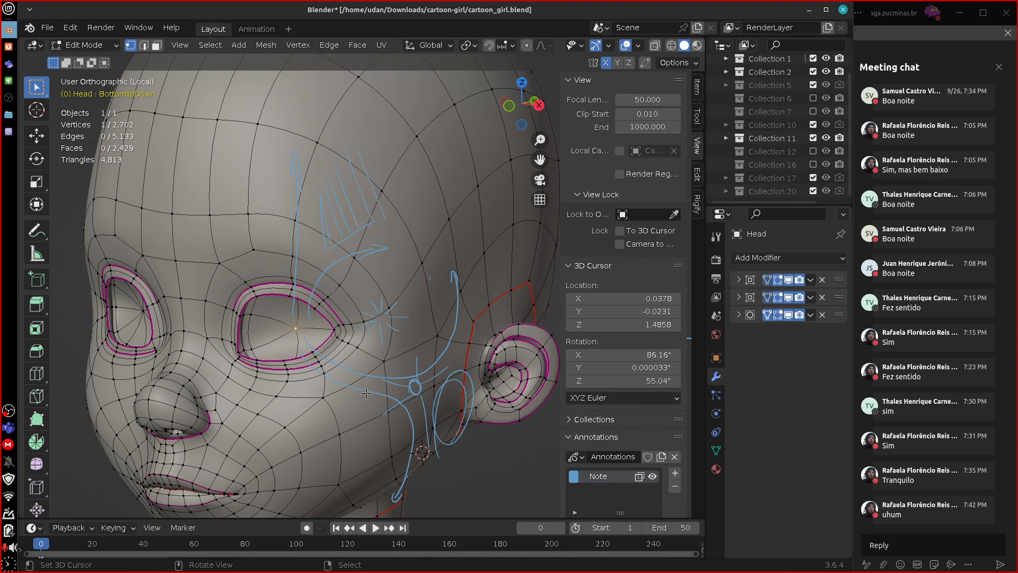
pyautogui.scroll(-6, 366, 392)
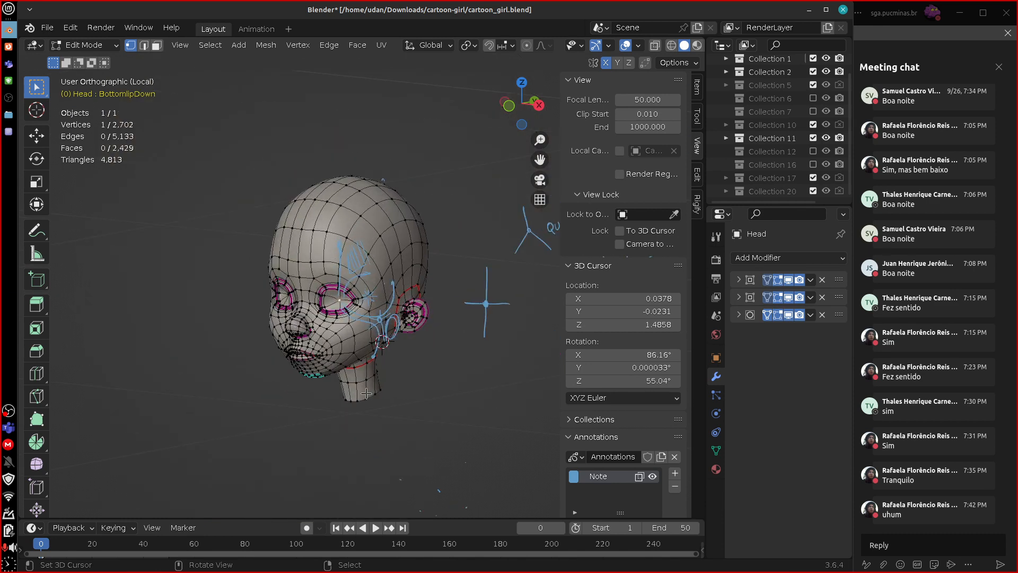
pyautogui.moveTo(365, 392); pyautogui.dragTo(381, 408, button='middle')
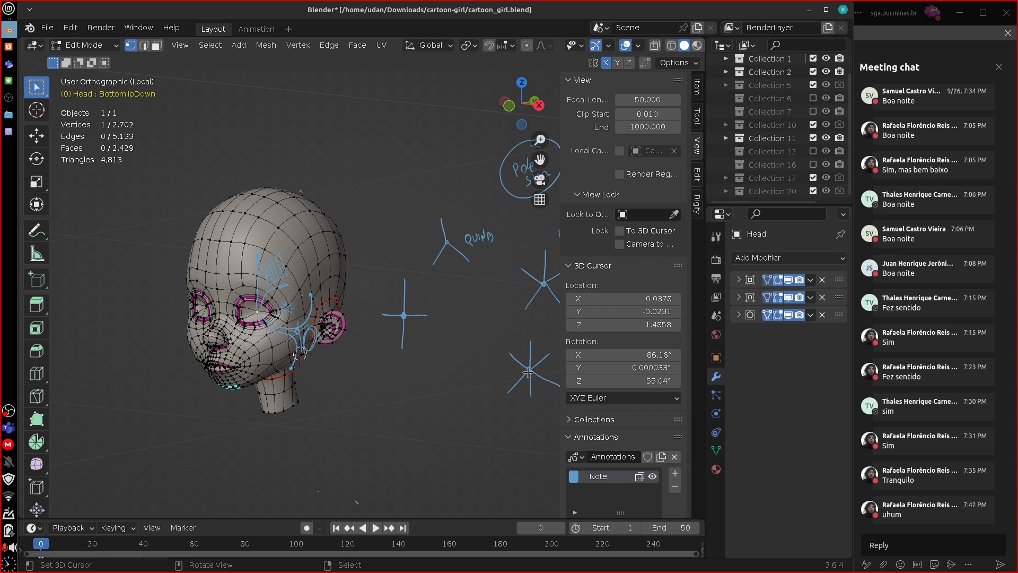
# Reveal hidden geometry and leave local view, then switch mesh editing from the head to the Body object.
pyautogui.hotkey('alt', 'h')
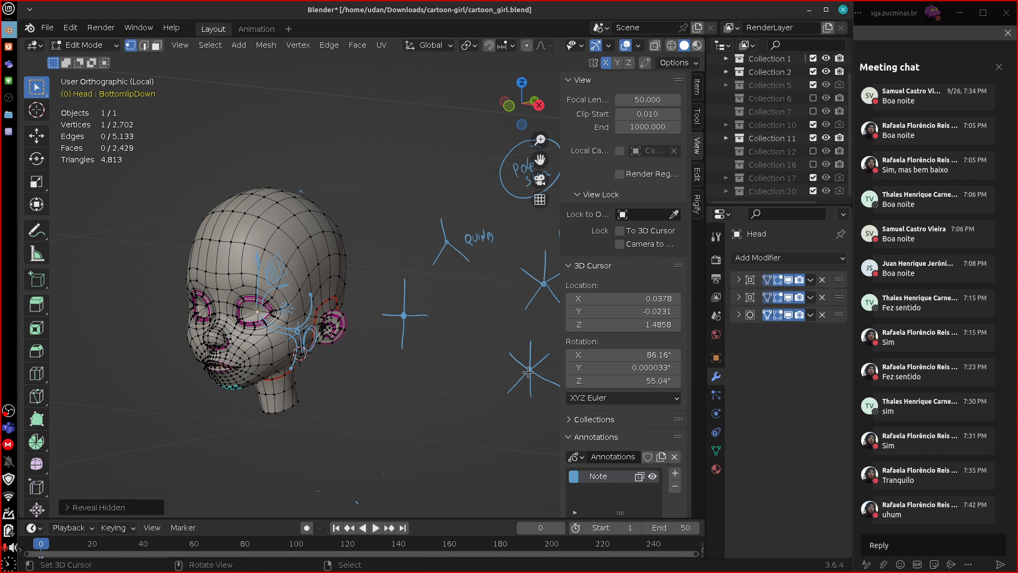
pyautogui.press('KP_Divide')
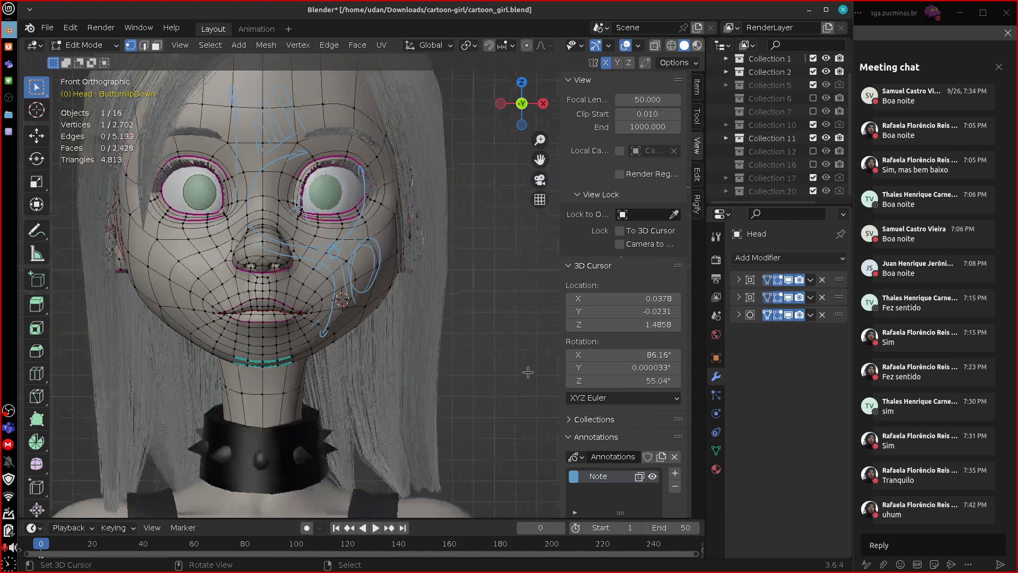
pyautogui.press('Tab')
pyautogui.click(416, 419)
pyautogui.press('Tab')
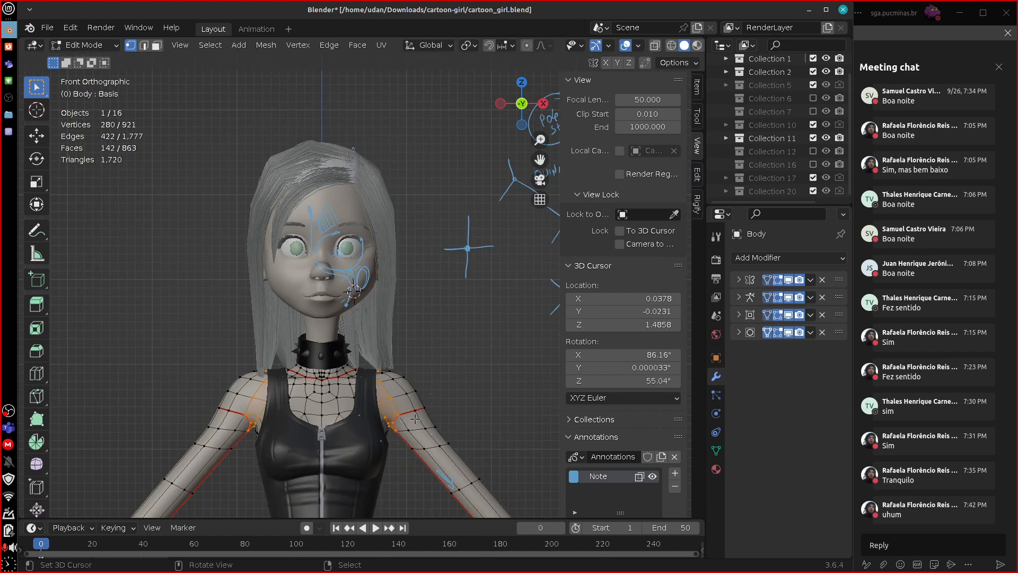
# Circle the character's left armpit with blue annotation strokes, and erase the circle.
pyautogui.scroll(5, 422, 429)
pyautogui.keyDown('shift'); pyautogui.moveTo(449, 479); pyautogui.dragTo(472, 320, button='middle'); pyautogui.keyUp('shift')
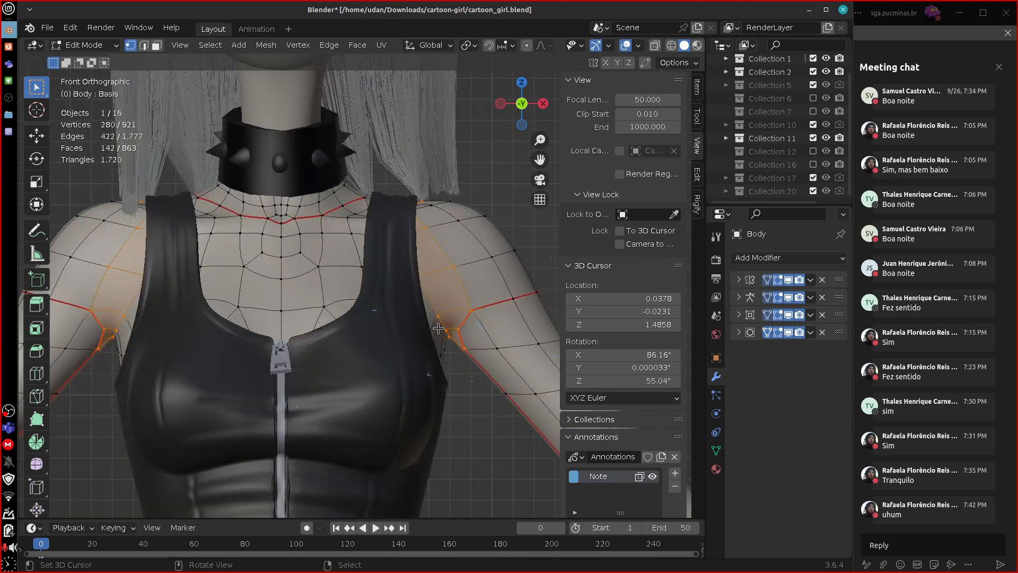
pyautogui.moveTo(450, 303)
pyautogui.mouseDown()
pyautogui.moveTo(413, 364)
pyautogui.moveTo(473, 343)
pyautogui.moveTo(406, 405)
pyautogui.mouseUp()
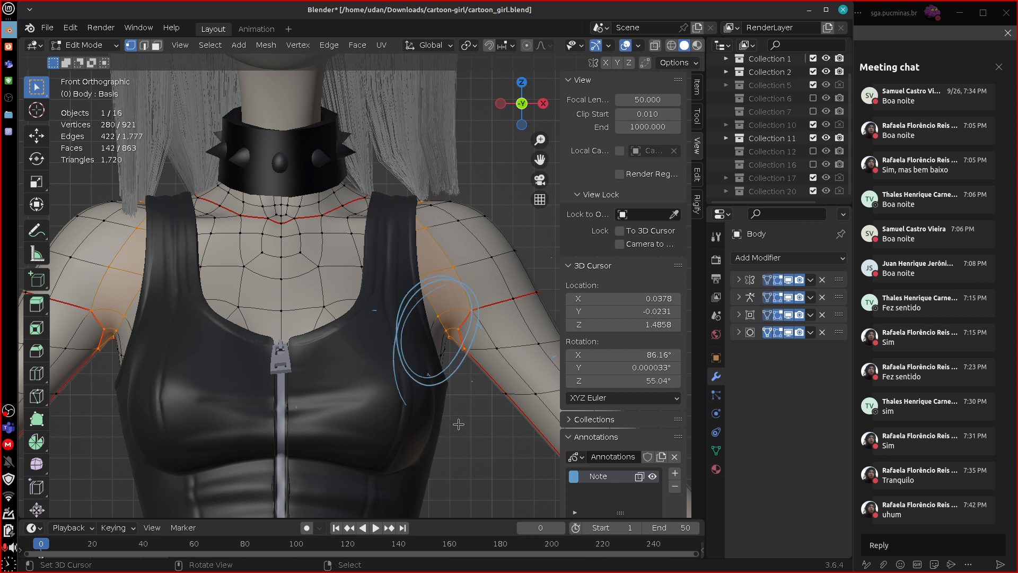
pyautogui.moveTo(425, 292)
pyautogui.mouseDown(button='right')
pyautogui.moveTo(450, 304)
pyautogui.moveTo(446, 402)
pyautogui.moveTo(454, 366)
pyautogui.mouseUp(button='right')
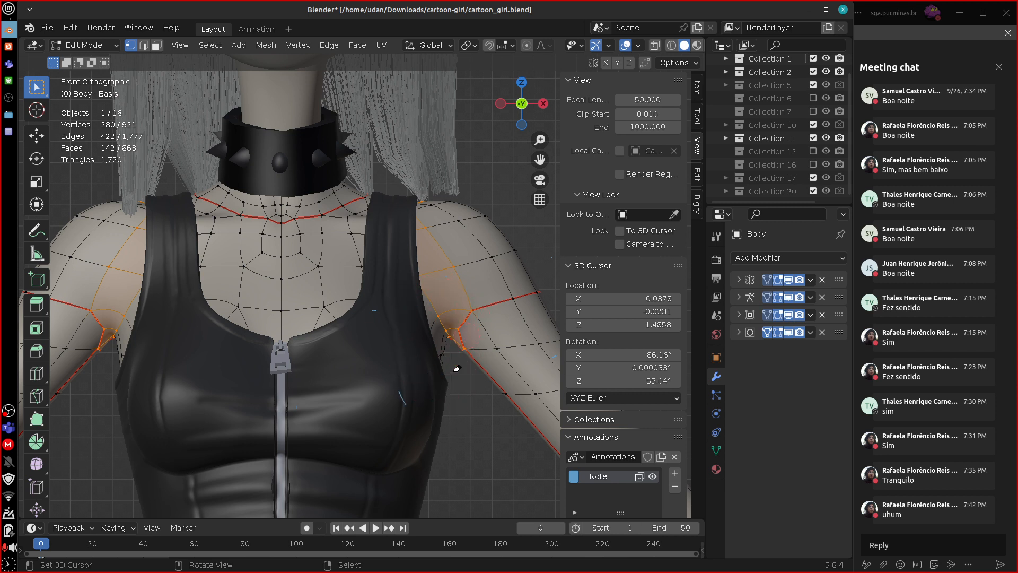
# Draw blue flow arrows around the left armpit toward the shoulder, arm and torso, and erase them.
pyautogui.moveTo(375, 361); pyautogui.dragTo(510, 258)
pyautogui.moveTo(403, 353); pyautogui.dragTo(525, 426)
pyautogui.moveTo(440, 467); pyautogui.dragTo(445, 354)
pyautogui.moveTo(436, 363); pyautogui.dragTo(444, 349)
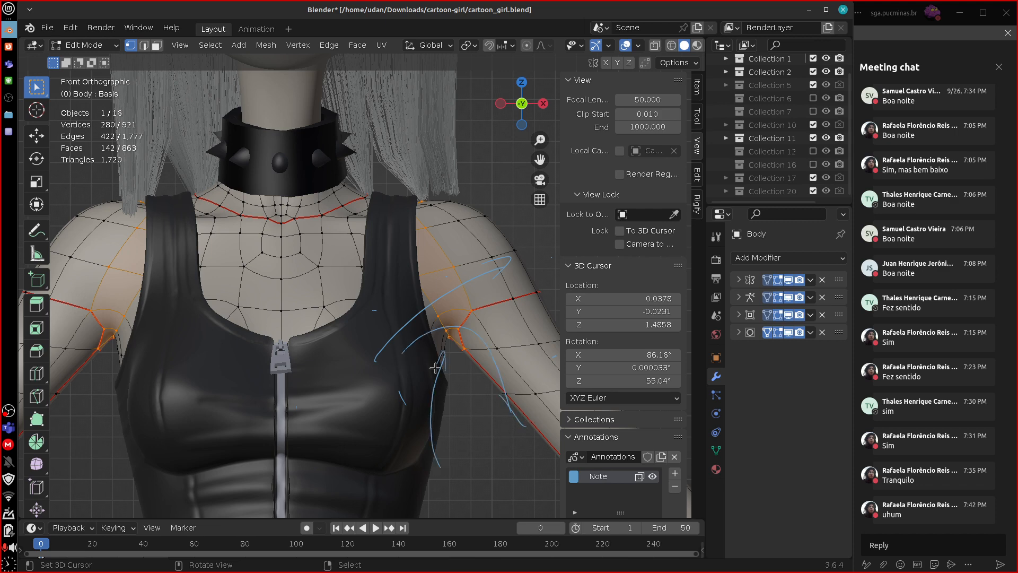
pyautogui.moveTo(454, 325)
pyautogui.mouseDown(button='right')
pyautogui.moveTo(476, 357)
pyautogui.moveTo(409, 324)
pyautogui.moveTo(477, 293)
pyautogui.moveTo(520, 322)
pyautogui.moveTo(537, 369)
pyautogui.mouseUp(button='right')
pyautogui.moveTo(511, 277)
pyautogui.mouseDown(button='right')
pyautogui.moveTo(555, 435)
pyautogui.moveTo(481, 248)
pyautogui.mouseUp(button='right')
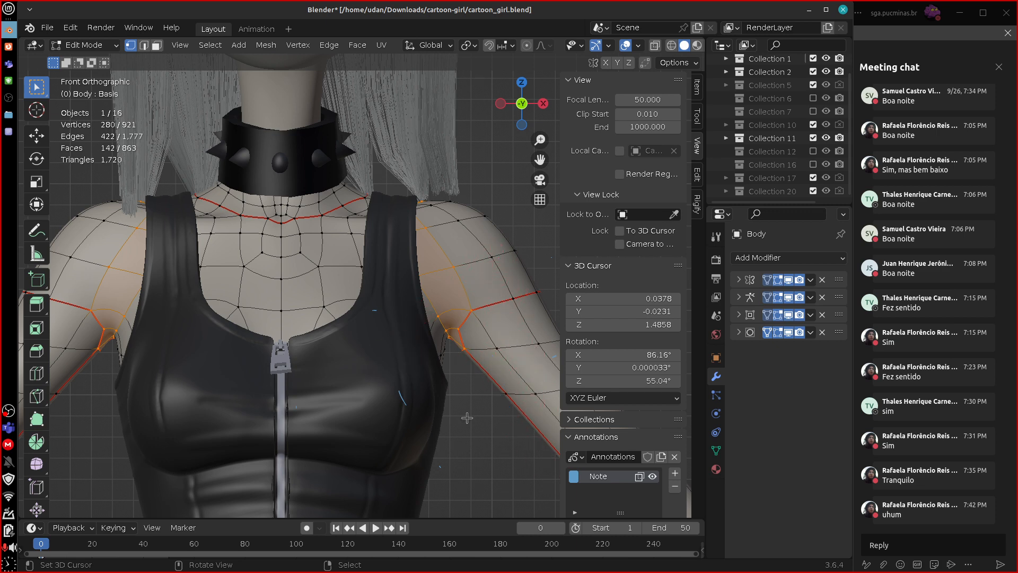
# Examine the body's topology from the shoulders and arms down to the navel and waist.
pyautogui.scroll(-10, 466, 417)
pyautogui.scroll(7, 466, 418)
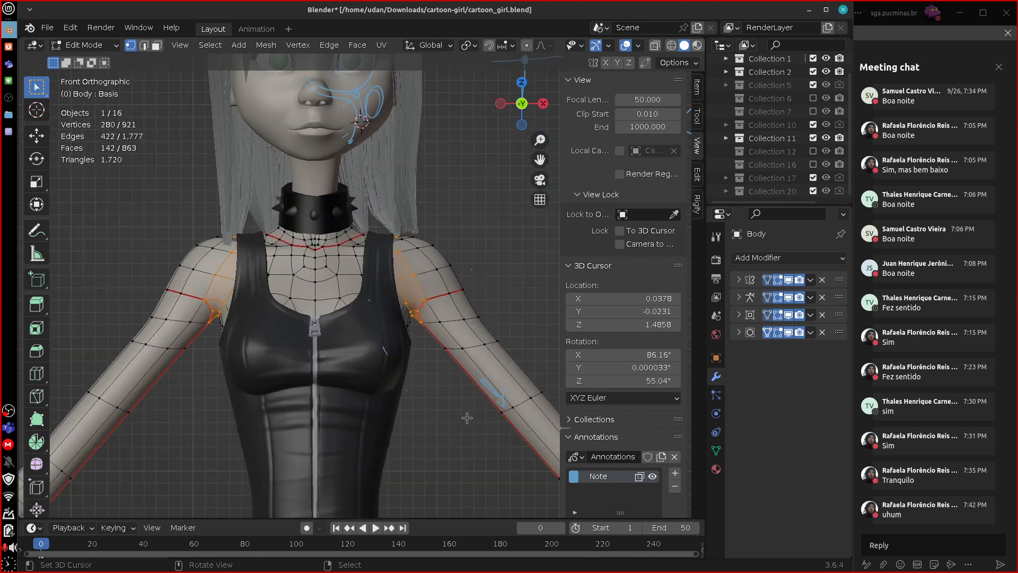
pyautogui.scroll(-4, 466, 418)
pyautogui.scroll(6, 466, 418)
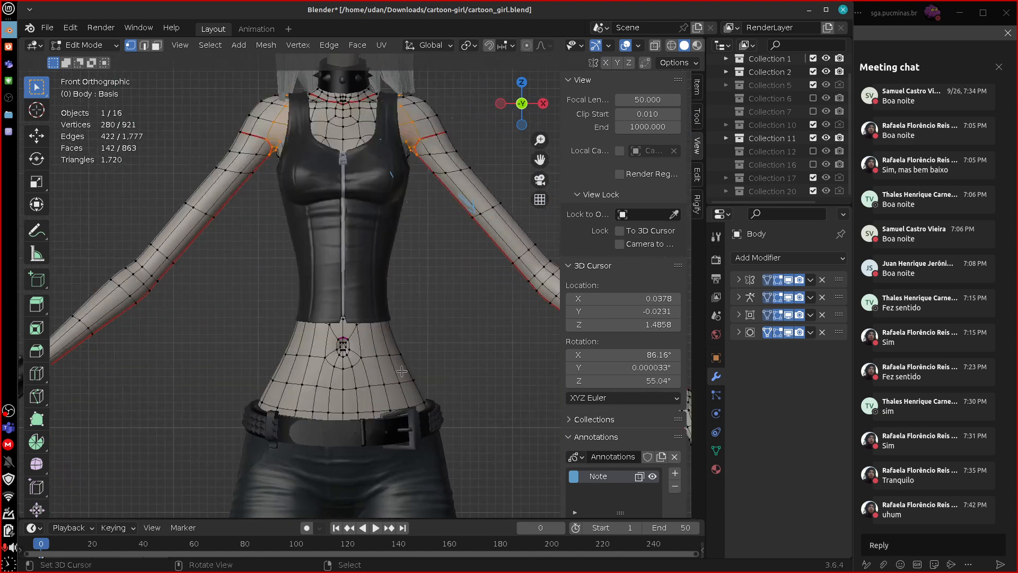
pyautogui.scroll(3, 408, 403)
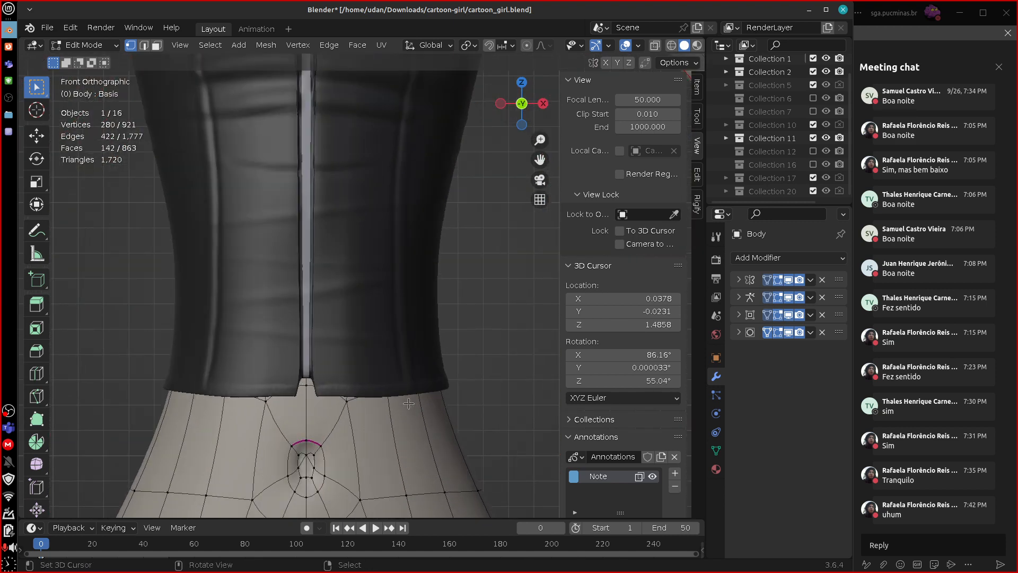
pyautogui.scroll(-6, 408, 402)
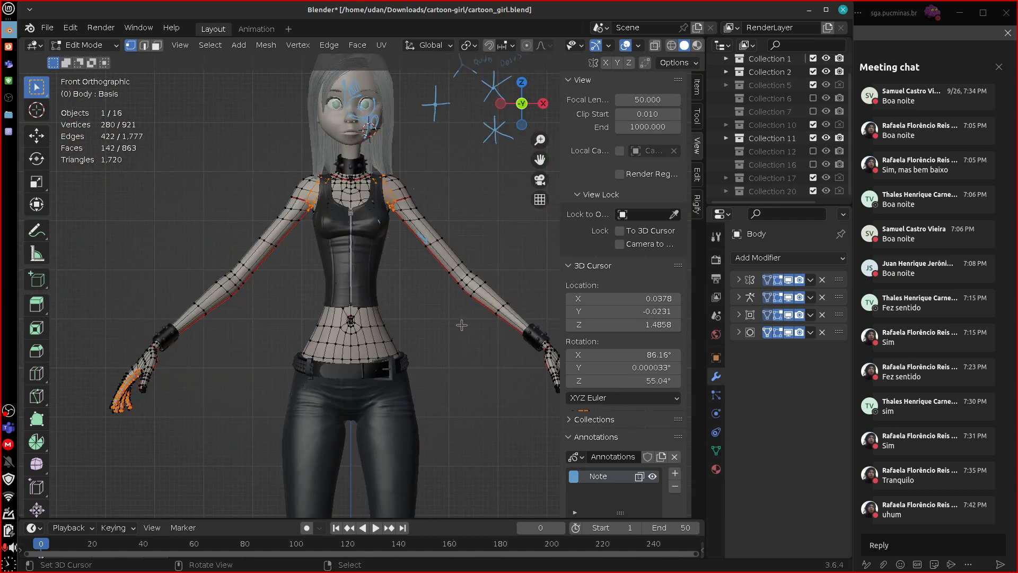
# Trace annotation strokes on the back of the left hand from the knuckles toward the wrist, and clear them.
pyautogui.moveTo(449, 343)
pyautogui.keyDown('shift'); pyautogui.mouseDown(button='middle')
pyautogui.moveTo(445, 355)
pyautogui.moveTo(470, 346)
pyautogui.moveTo(520, 375)
pyautogui.moveTo(391, 389)
pyautogui.moveTo(481, 183)
pyautogui.moveTo(437, 345)
pyautogui.mouseUp(button='middle'); pyautogui.keyUp('shift')
pyautogui.press('Tab')
pyautogui.press('Tab')
pyautogui.scroll(6, 418, 387)
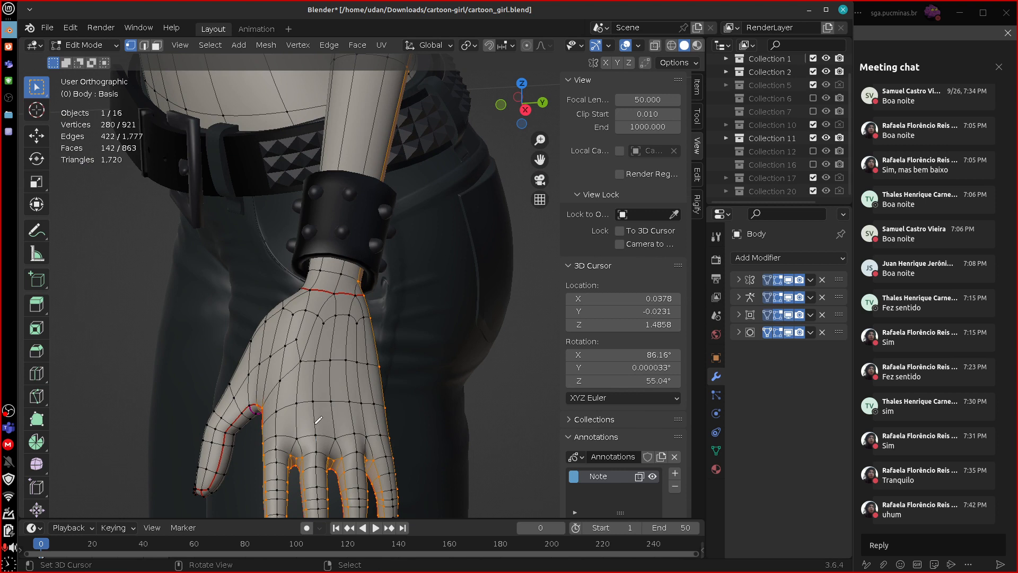
pyautogui.moveTo(347, 436); pyautogui.dragTo(340, 310)
pyautogui.moveTo(366, 452); pyautogui.dragTo(354, 326)
pyautogui.moveTo(359, 307)
pyautogui.mouseDown(button='right')
pyautogui.moveTo(352, 446)
pyautogui.moveTo(311, 424)
pyautogui.moveTo(331, 356)
pyautogui.moveTo(354, 353)
pyautogui.mouseUp(button='right')
pyautogui.scroll(-4, 354, 354)
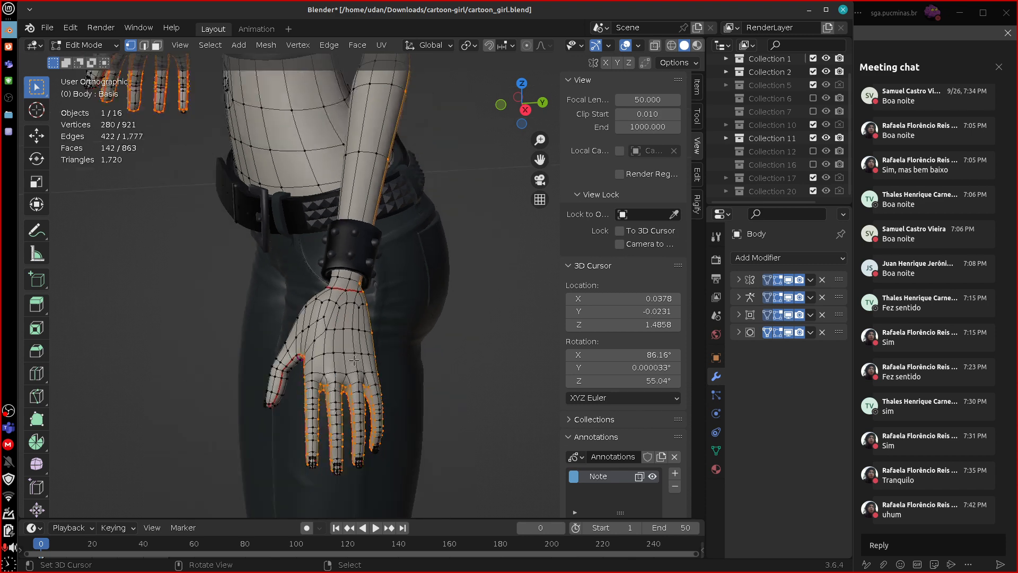
# Deselect all of the Body mesh and return to Object Mode in front view.
pyautogui.press('a')
pyautogui.hotkey('alt', 'a')
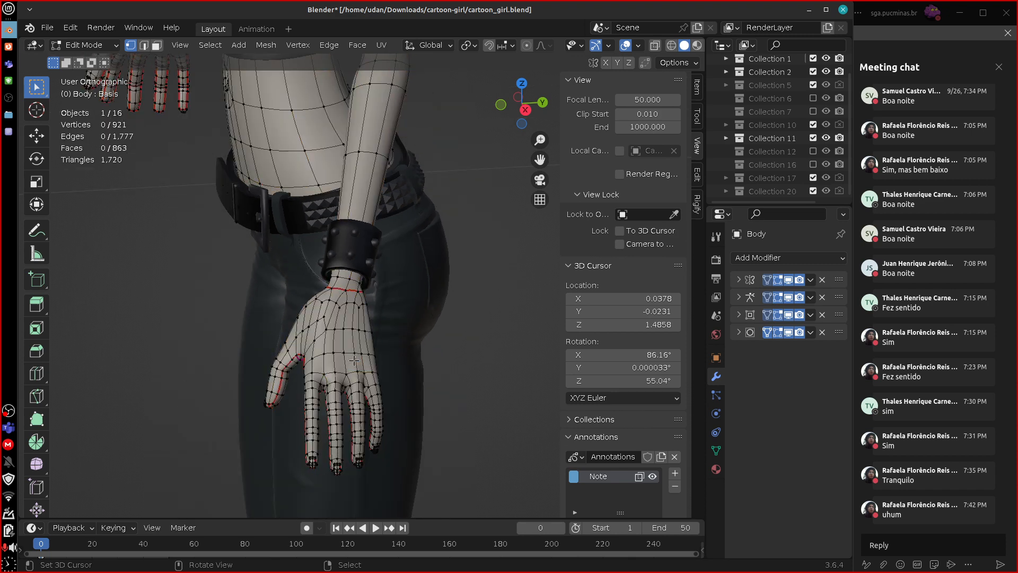
pyautogui.scroll(-4, 354, 361)
pyautogui.press('KP_1')
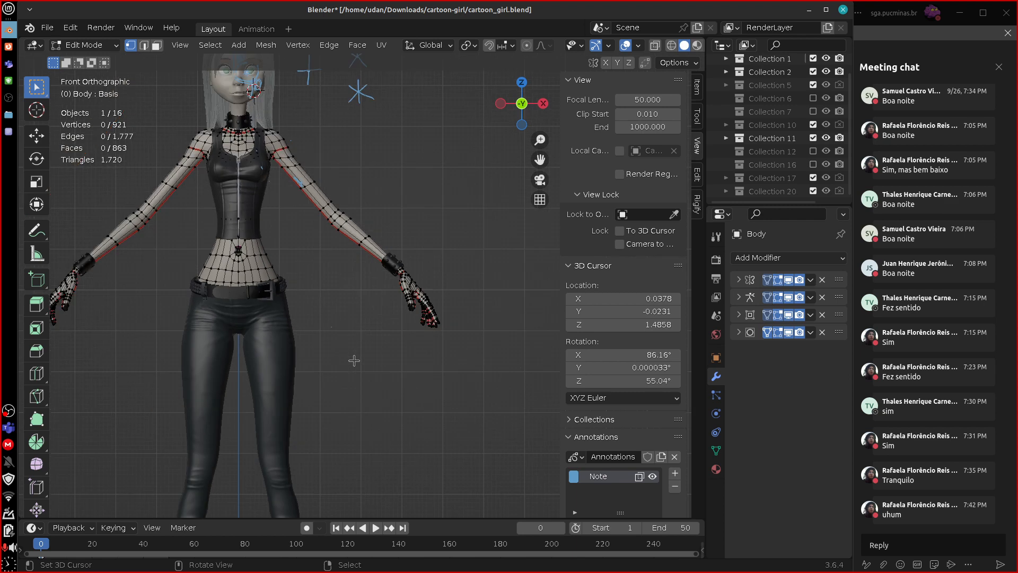
pyautogui.press('Tab')
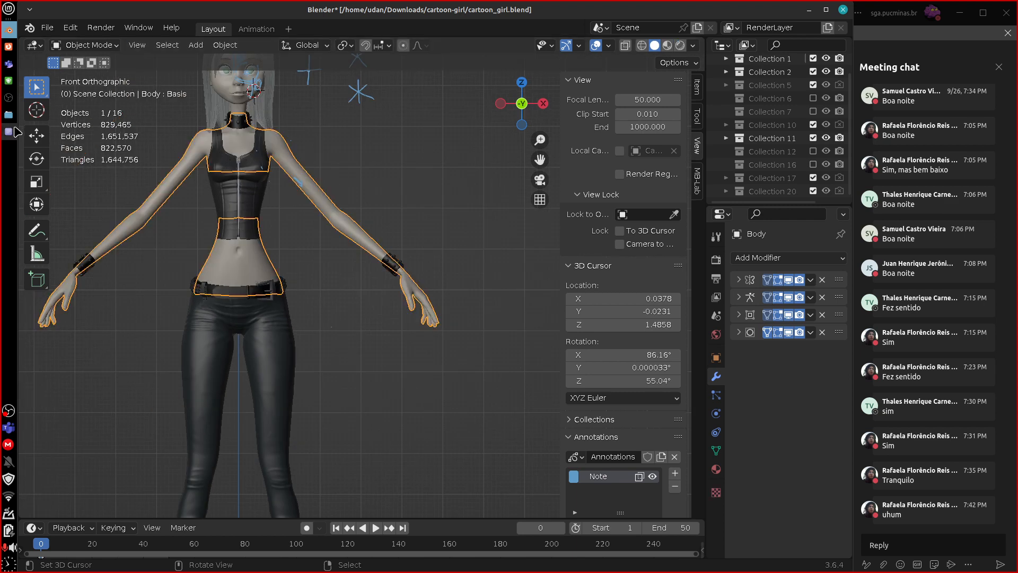
# Switch to the text editor with the guidelines and mark items 6 and 7 with a leading asterisk.
pyautogui.click(8, 132)
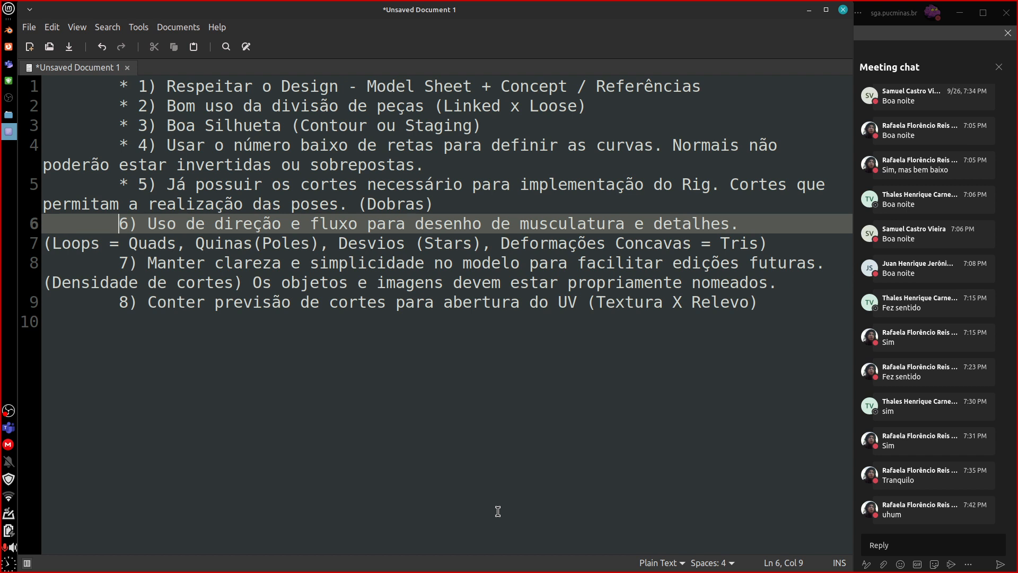
pyautogui.write('*')
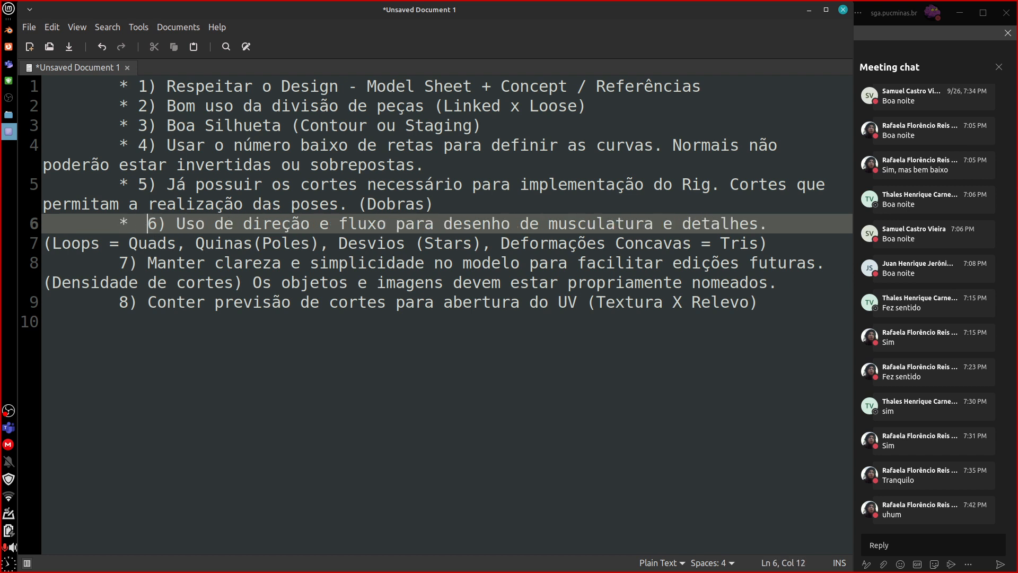
pyautogui.press('BackSpace')
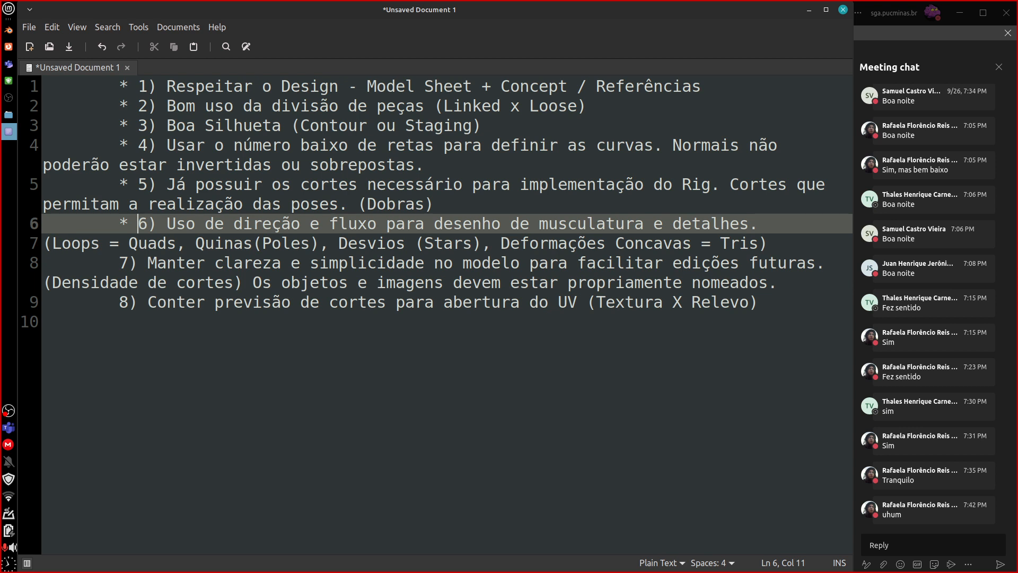
pyautogui.click(118, 262)
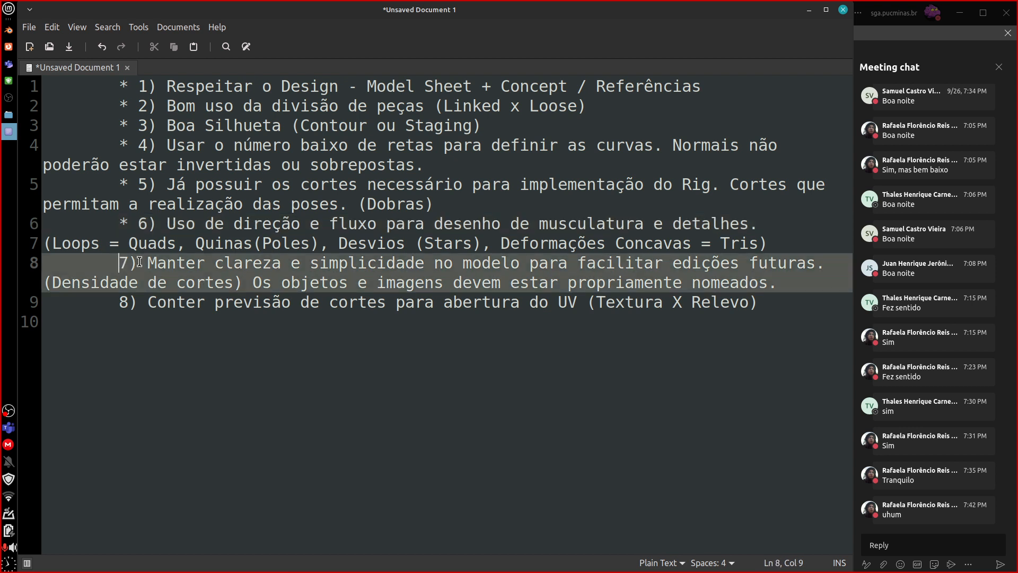
pyautogui.write('*')
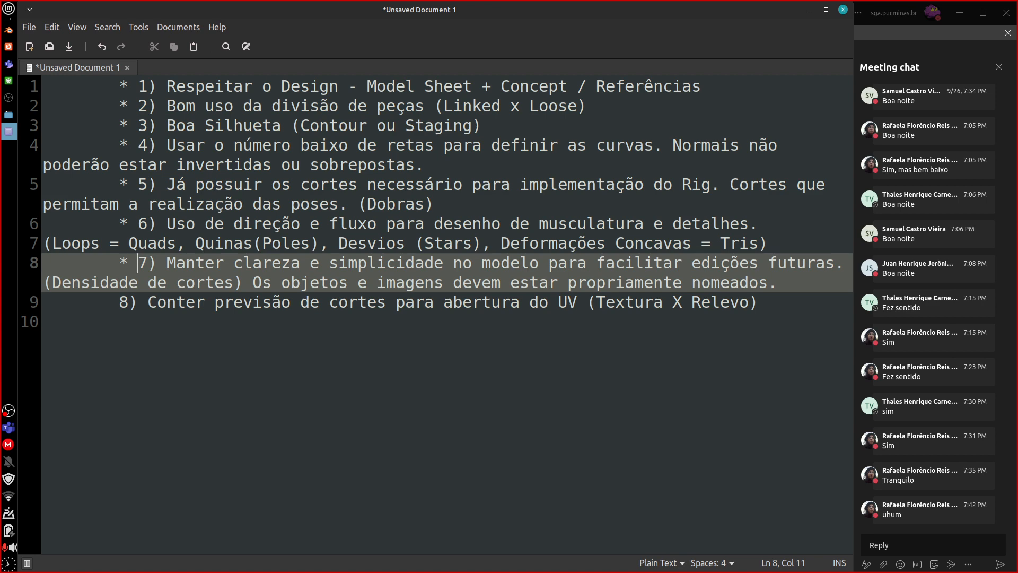
# Switch back to Blender and erase the annotation strokes around the character's head.
pyautogui.click(8, 30)
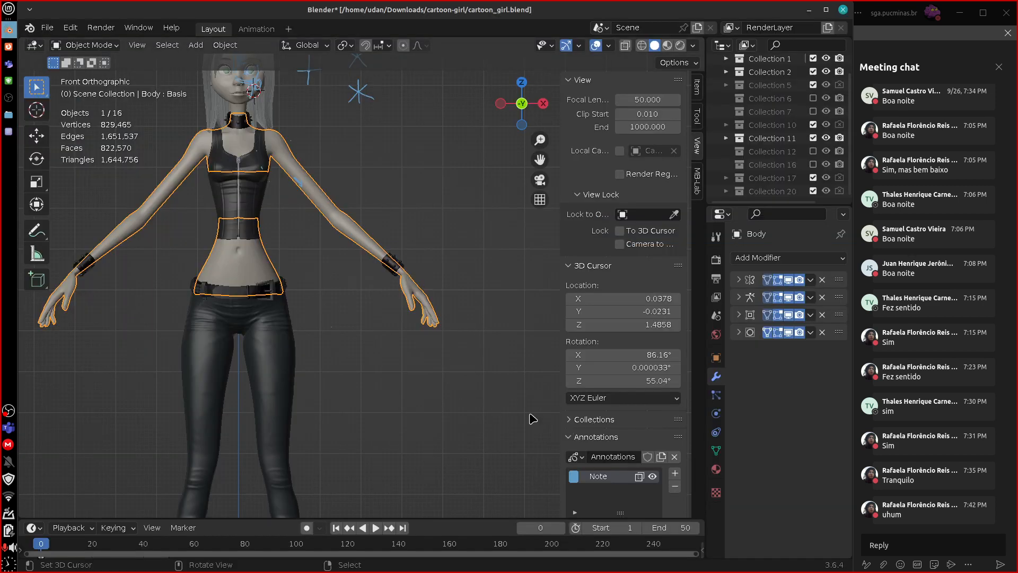
pyautogui.moveTo(528, 309)
pyautogui.keyDown('shift'); pyautogui.mouseDown(button='middle')
pyautogui.moveTo(550, 371)
pyautogui.moveTo(507, 405)
pyautogui.moveTo(516, 450)
pyautogui.mouseUp(button='middle'); pyautogui.keyUp('shift')
pyautogui.moveTo(403, 230)
pyautogui.mouseDown(button='right')
pyautogui.moveTo(385, 223)
pyautogui.moveTo(363, 155)
pyautogui.moveTo(399, 177)
pyautogui.moveTo(381, 197)
pyautogui.moveTo(321, 204)
pyautogui.moveTo(286, 159)
pyautogui.mouseUp(button='right')
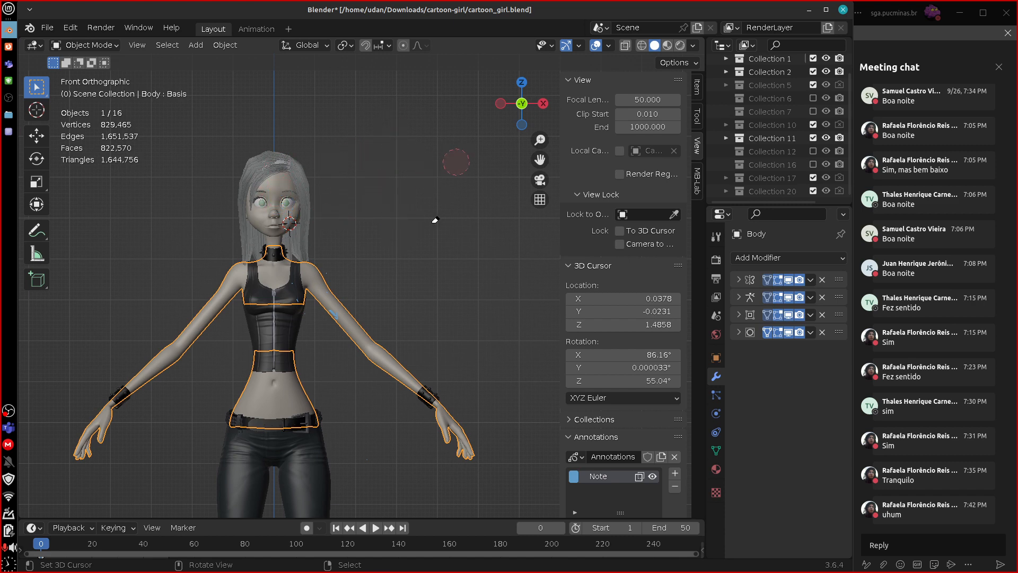
# Enter Edit Mode on the Body mesh and draw annotation strokes across the upper arm and elbow edge loops of the left arm.
pyautogui.press('Tab')
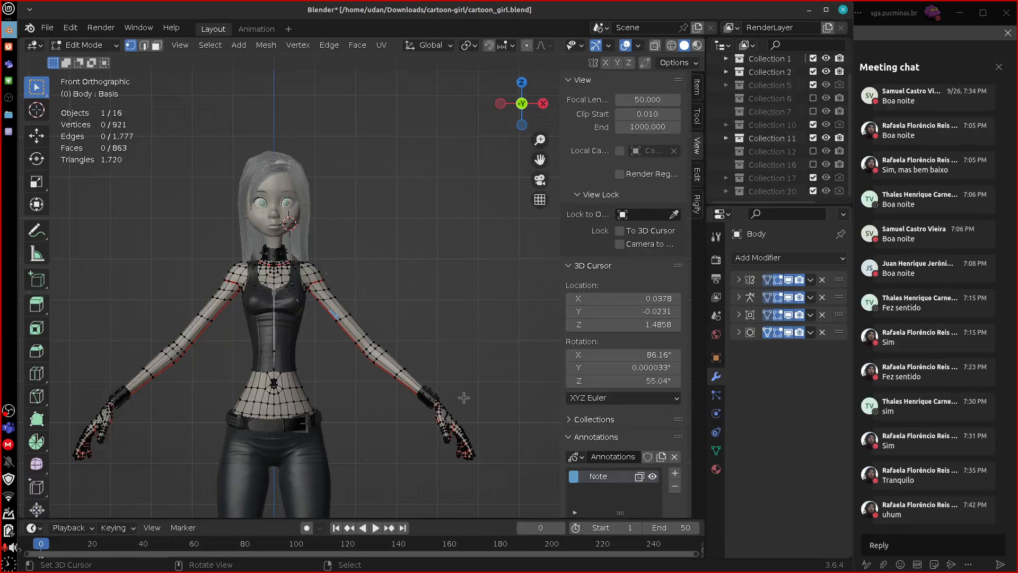
pyautogui.scroll(2, 462, 393)
pyautogui.scroll(1, 423, 409)
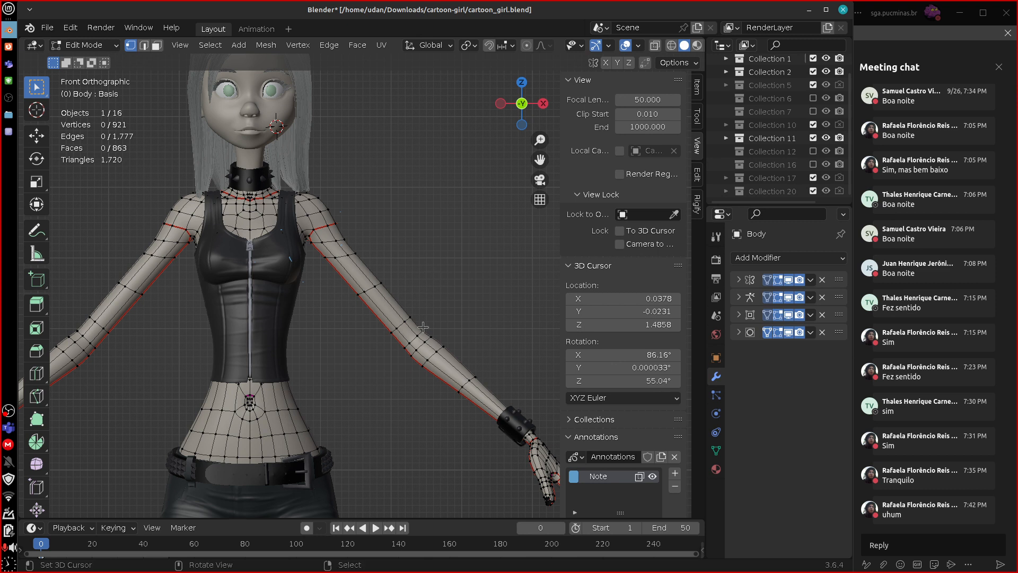
pyautogui.press('d')
pyautogui.moveTo(347, 308)
pyautogui.mouseDown()
pyautogui.moveTo(397, 275)
pyautogui.moveTo(340, 314)
pyautogui.mouseUp()
pyautogui.moveTo(377, 351); pyautogui.dragTo(429, 301)
pyautogui.press('d')
pyautogui.moveTo(443, 349)
pyautogui.mouseDown()
pyautogui.moveTo(468, 323)
pyautogui.moveTo(394, 404)
pyautogui.mouseUp()
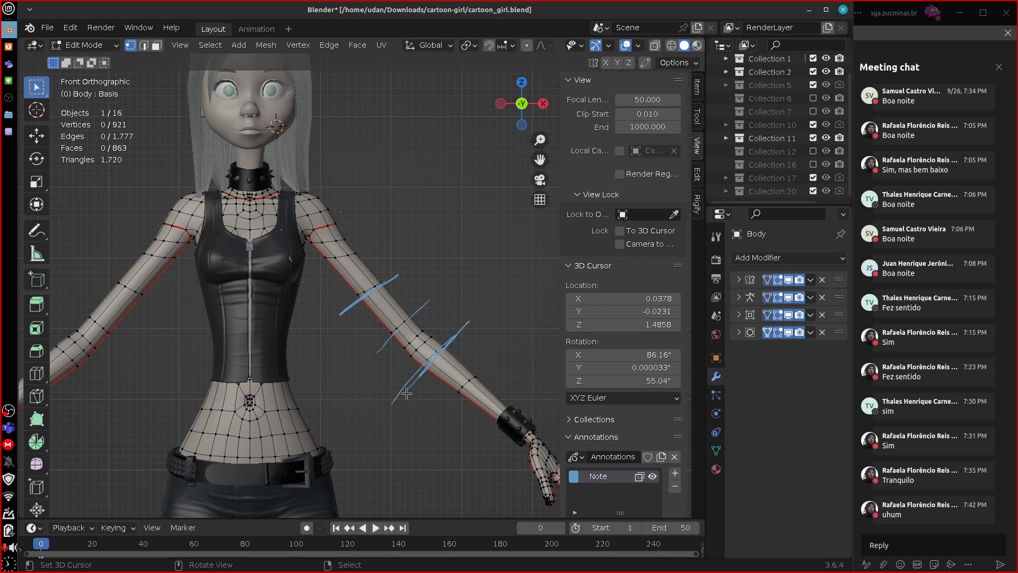
pyautogui.press('d')
pyautogui.moveTo(460, 333); pyautogui.dragTo(408, 384, button='right')
pyautogui.press('d')
pyautogui.moveTo(401, 389); pyautogui.dragTo(468, 320)
pyautogui.moveTo(389, 364); pyautogui.dragTo(441, 306)
pyautogui.moveTo(401, 370); pyautogui.dragTo(441, 322)
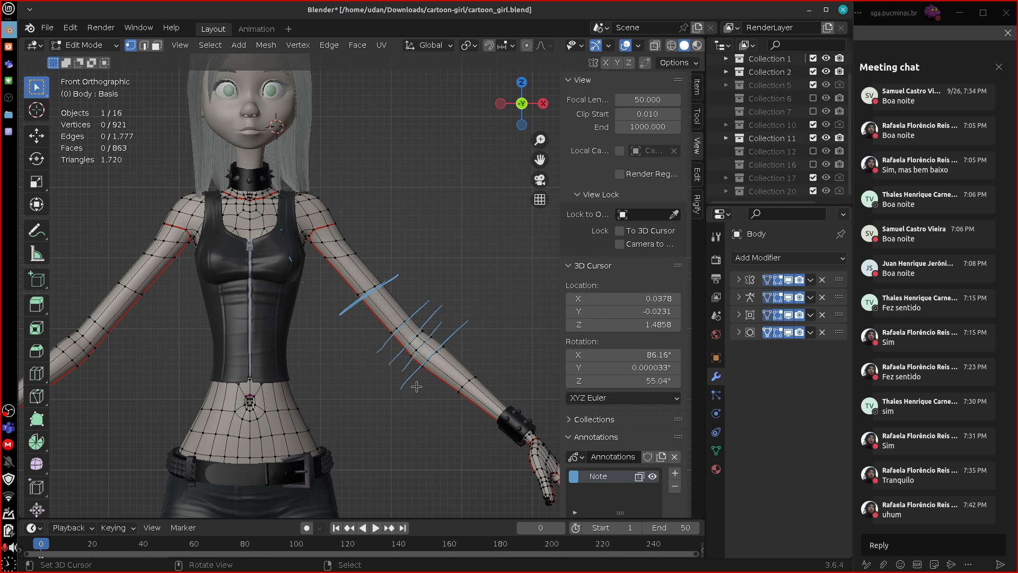
# Draw annotation strokes across the left arm's armpit, shoulder and forearm edge loops.
pyautogui.moveTo(316, 258); pyautogui.dragTo(389, 247)
pyautogui.moveTo(275, 223)
pyautogui.mouseDown()
pyautogui.moveTo(347, 206)
pyautogui.moveTo(311, 190)
pyautogui.mouseUp()
pyautogui.moveTo(442, 409); pyautogui.dragTo(517, 337)
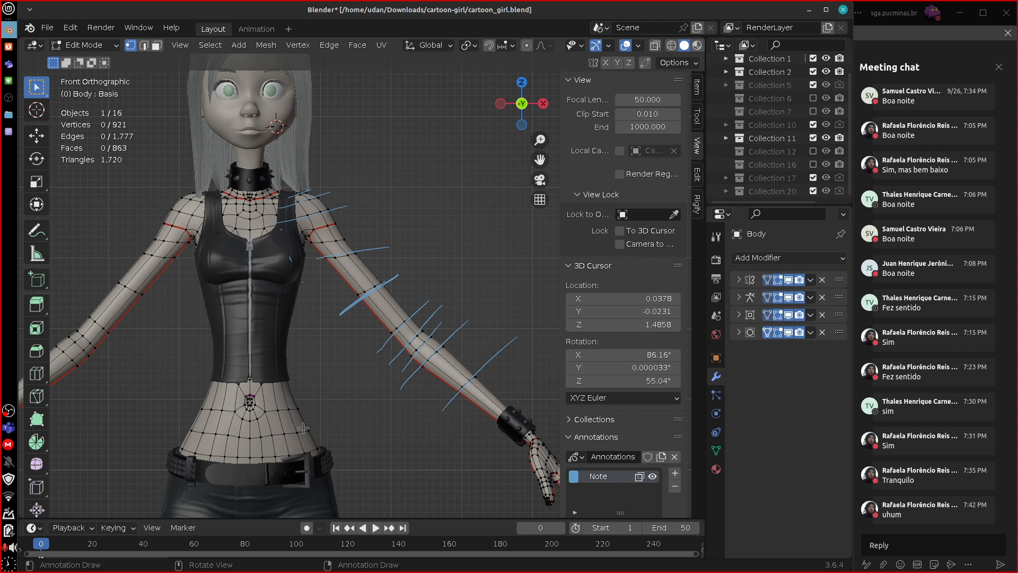
# Draw annotation strokes across the waist's edge loops, and erase all the strokes on the arm and torso.
pyautogui.moveTo(191, 432); pyautogui.dragTo(331, 429)
pyautogui.moveTo(192, 408)
pyautogui.mouseDown()
pyautogui.moveTo(327, 404)
pyautogui.moveTo(312, 423)
pyautogui.moveTo(323, 454)
pyautogui.mouseUp()
pyautogui.moveTo(188, 448); pyautogui.dragTo(316, 461)
pyautogui.moveTo(273, 389); pyautogui.dragTo(302, 387)
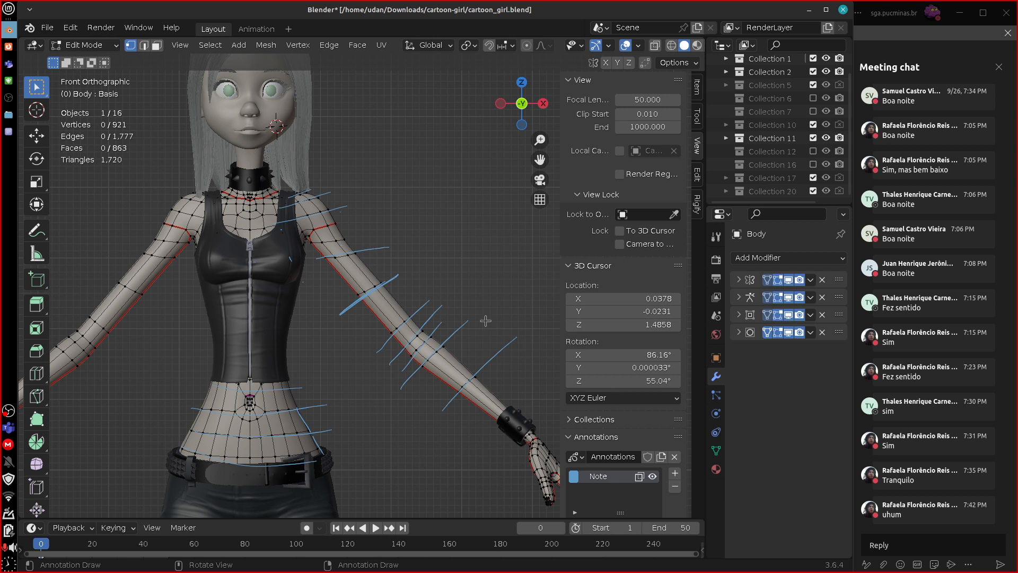
pyautogui.moveTo(509, 342)
pyautogui.mouseDown(button='right')
pyautogui.moveTo(446, 406)
pyautogui.moveTo(438, 312)
pyautogui.moveTo(404, 286)
pyautogui.moveTo(408, 297)
pyautogui.moveTo(319, 177)
pyautogui.moveTo(313, 200)
pyautogui.moveTo(465, 319)
pyautogui.moveTo(467, 379)
pyautogui.moveTo(403, 430)
pyautogui.moveTo(311, 440)
pyautogui.moveTo(307, 455)
pyautogui.moveTo(292, 391)
pyautogui.moveTo(237, 395)
pyautogui.moveTo(193, 416)
pyautogui.moveTo(218, 409)
pyautogui.mouseUp(button='right')
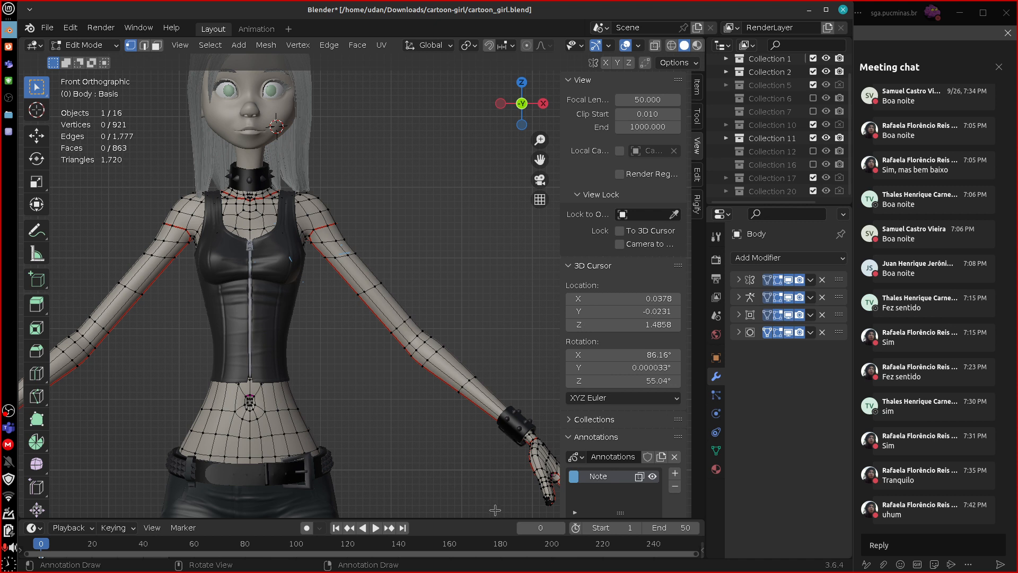
# Draw annotation strokes across the knuckles on the back of the left hand.
pyautogui.keyDown('shift'); pyautogui.moveTo(504, 482); pyautogui.dragTo(464, 432, button='middle'); pyautogui.keyUp('shift')
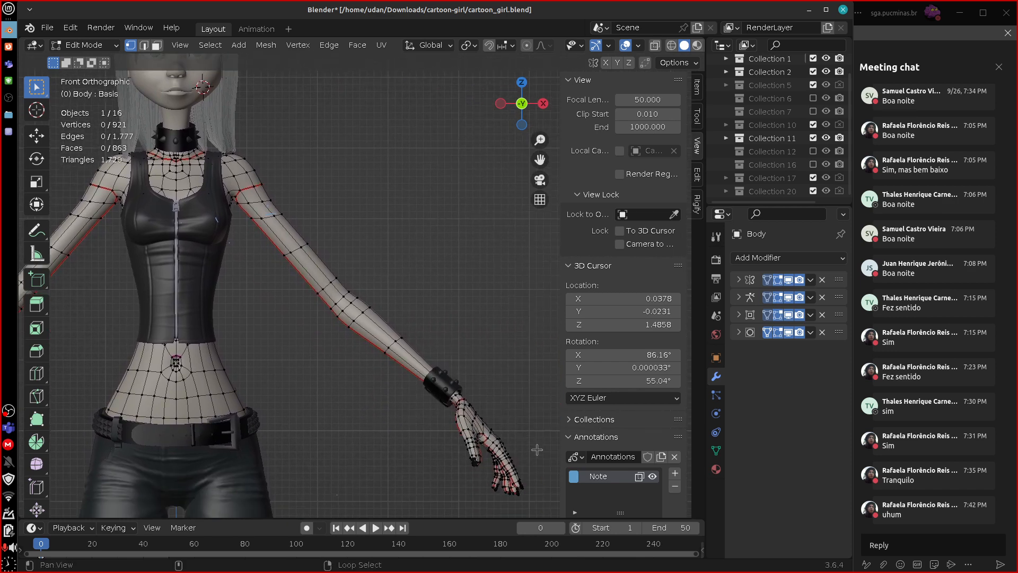
pyautogui.keyDown('shift'); pyautogui.moveTo(538, 450); pyautogui.dragTo(512, 426, button='middle'); pyautogui.keyUp('shift')
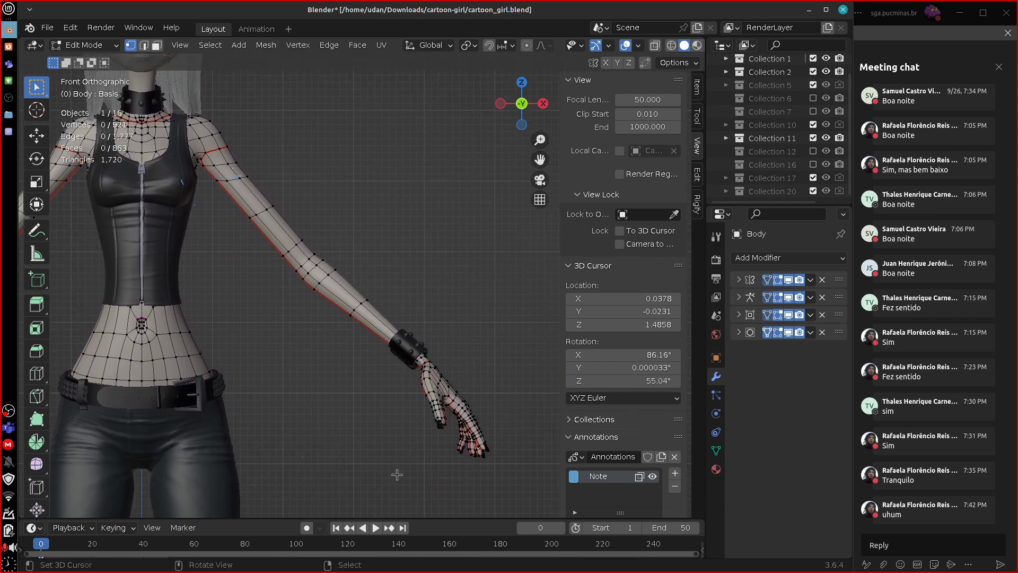
pyautogui.keyDown('shift'); pyautogui.moveTo(285, 428); pyautogui.dragTo(336, 409, button='middle'); pyautogui.keyUp('shift')
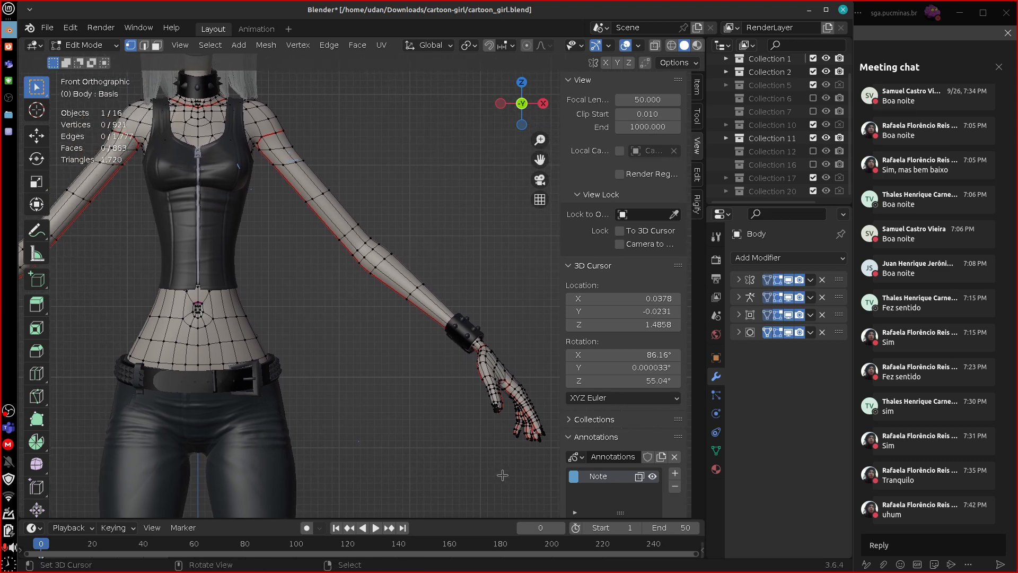
pyautogui.keyDown('shift'); pyautogui.moveTo(502, 475); pyautogui.dragTo(448, 199, button='middle'); pyautogui.keyUp('shift')
pyautogui.scroll(4, 440, 480)
pyautogui.moveTo(448, 323); pyautogui.dragTo(457, 327, button='middle')
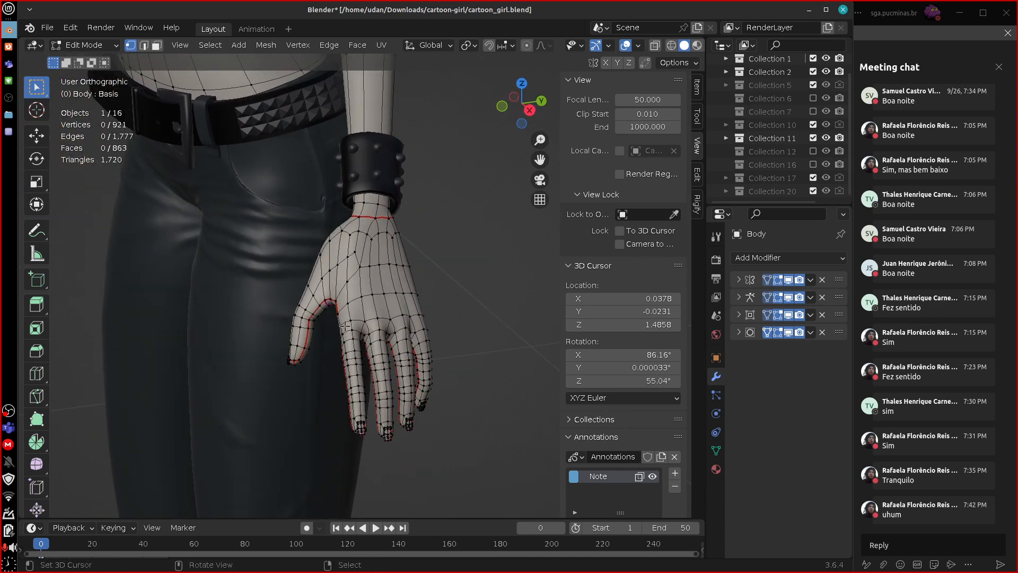
pyautogui.moveTo(327, 327)
pyautogui.mouseDown()
pyautogui.moveTo(439, 303)
pyautogui.moveTo(430, 323)
pyautogui.mouseUp()
pyautogui.moveTo(328, 355); pyautogui.dragTo(443, 332)
# Draw annotation strokes across the left wrist and the forearm's edge loops.
pyautogui.keyDown('shift'); pyautogui.moveTo(475, 261); pyautogui.dragTo(471, 459, button='middle'); pyautogui.keyUp('shift')
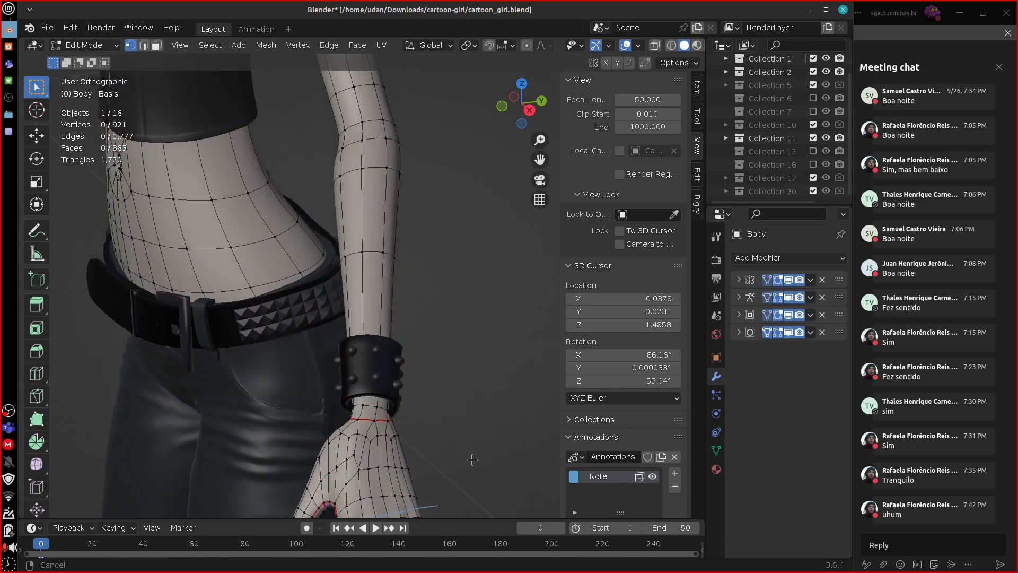
pyautogui.moveTo(331, 396); pyautogui.dragTo(399, 397)
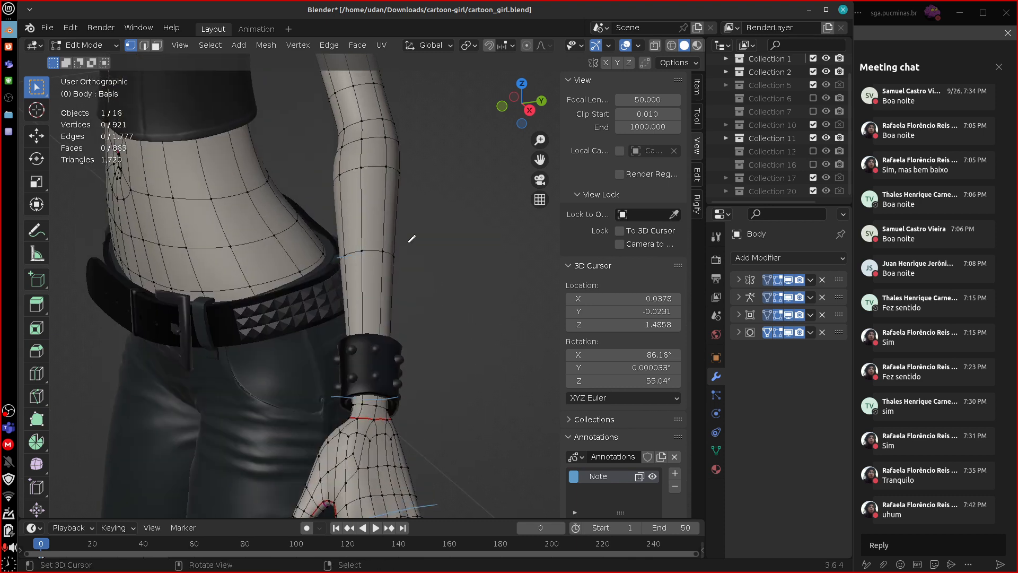
pyautogui.moveTo(411, 238); pyautogui.dragTo(444, 238)
pyautogui.moveTo(333, 169); pyautogui.dragTo(454, 170)
# Trace the lengthwise edge flow with annotation strokes along the back of the left hand and up through the wrist.
pyautogui.moveTo(355, 409)
pyautogui.mouseDown()
pyautogui.moveTo(392, 449)
pyautogui.moveTo(339, 419)
pyautogui.mouseUp()
pyautogui.moveTo(408, 427)
pyautogui.mouseDown(button='right')
pyautogui.moveTo(385, 430)
pyautogui.moveTo(392, 457)
pyautogui.mouseUp(button='right')
pyautogui.moveTo(382, 417); pyautogui.dragTo(394, 508)
pyautogui.moveTo(386, 418)
pyautogui.mouseDown()
pyautogui.moveTo(407, 514)
pyautogui.moveTo(369, 516)
pyautogui.mouseUp()
pyautogui.moveTo(370, 468)
pyautogui.mouseDown(button='right')
pyautogui.moveTo(384, 448)
pyautogui.moveTo(403, 500)
pyautogui.moveTo(334, 419)
pyautogui.moveTo(406, 285)
pyautogui.moveTo(386, 238)
pyautogui.moveTo(412, 150)
pyautogui.moveTo(377, 343)
pyautogui.mouseUp(button='right')
pyautogui.moveTo(376, 430)
pyautogui.mouseDown()
pyautogui.moveTo(392, 527)
pyautogui.moveTo(409, 520)
pyautogui.moveTo(364, 536)
pyautogui.mouseUp()
pyautogui.moveTo(400, 434); pyautogui.dragTo(425, 530)
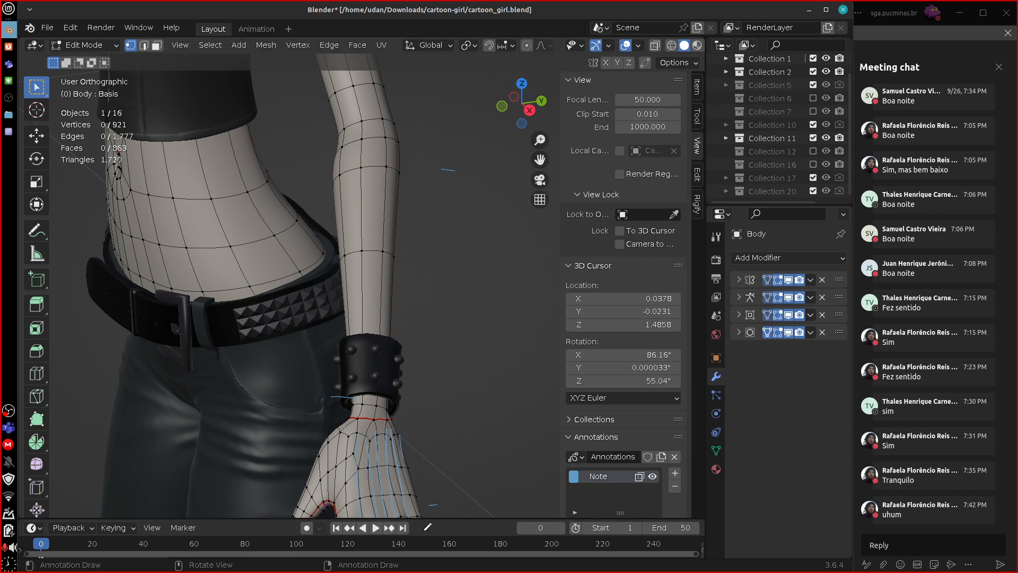
pyautogui.moveTo(348, 437); pyautogui.dragTo(354, 513)
pyautogui.moveTo(357, 418)
pyautogui.mouseDown()
pyautogui.moveTo(359, 435)
pyautogui.moveTo(374, 418)
pyautogui.moveTo(380, 432)
pyautogui.moveTo(391, 419)
pyautogui.moveTo(371, 339)
pyautogui.mouseUp()
pyautogui.moveTo(377, 396); pyautogui.dragTo(380, 340)
pyautogui.moveTo(391, 419); pyautogui.dragTo(393, 344)
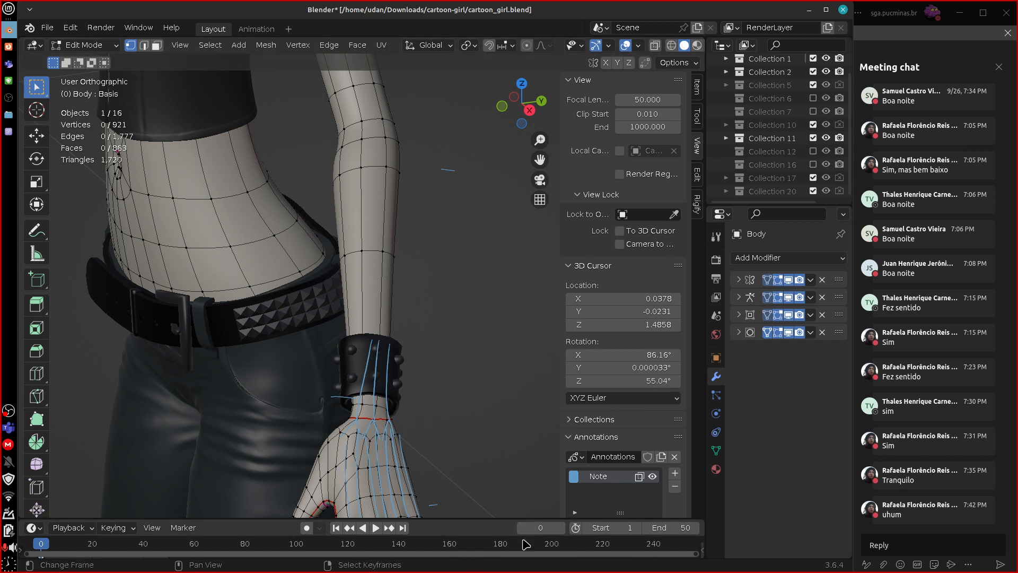
# Draw annotation strokes across the left hand's finger joints, and erase all the strokes on the hand and wrist.
pyautogui.keyDown('shift'); pyautogui.moveTo(464, 373); pyautogui.dragTo(480, 219, button='middle'); pyautogui.keyUp('shift')
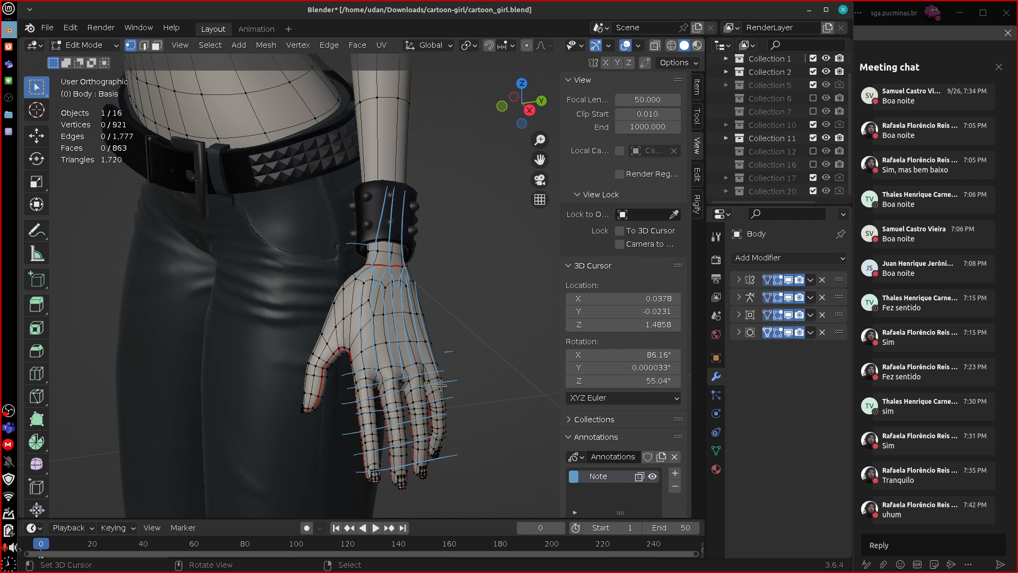
pyautogui.moveTo(400, 183)
pyautogui.mouseDown(button='right')
pyautogui.moveTo(409, 178)
pyautogui.moveTo(322, 298)
pyautogui.moveTo(325, 377)
pyautogui.moveTo(364, 440)
pyautogui.moveTo(438, 471)
pyautogui.mouseUp(button='right')
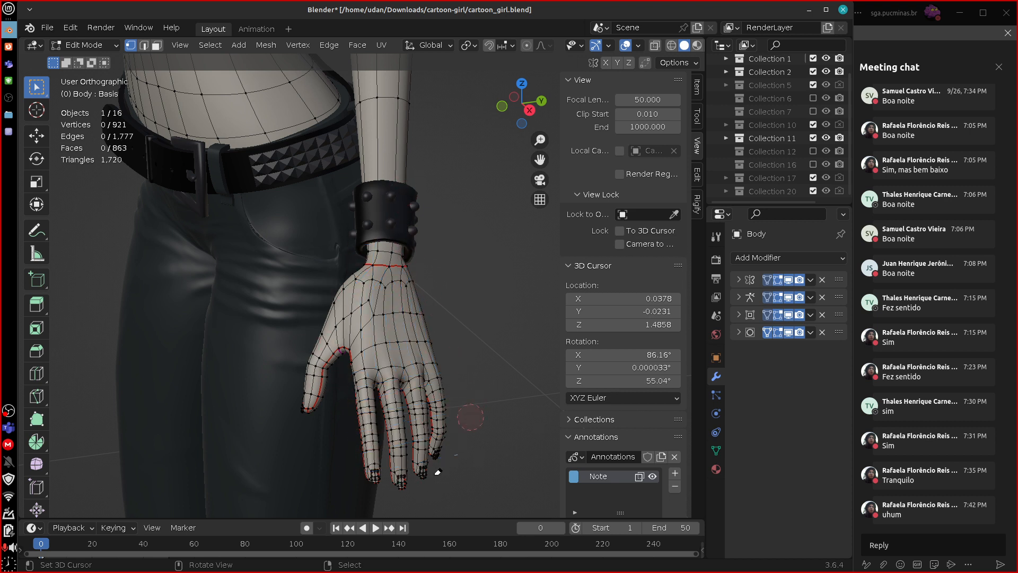
pyautogui.moveTo(471, 410); pyautogui.dragTo(503, 394, button='middle')
# Leave the Body's Edit Mode in front view, select the Head object and enter Edit Mode on it.
pyautogui.keyDown('shift'); pyautogui.moveTo(512, 313); pyautogui.dragTo(493, 429, button='middle'); pyautogui.keyUp('shift')
pyautogui.press('KP_1')
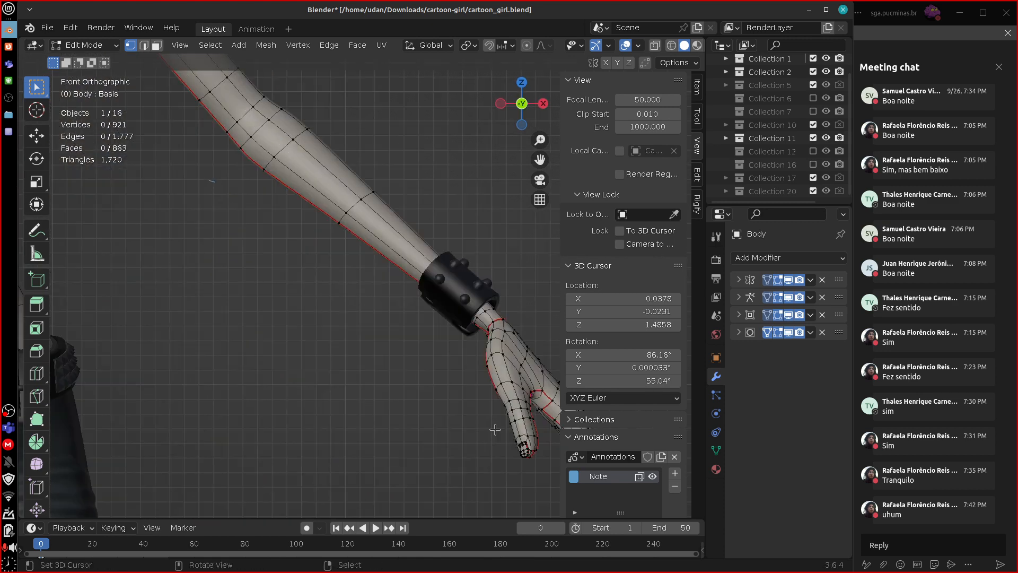
pyautogui.scroll(-7, 494, 429)
pyautogui.scroll(-2, 494, 428)
pyautogui.press('Tab')
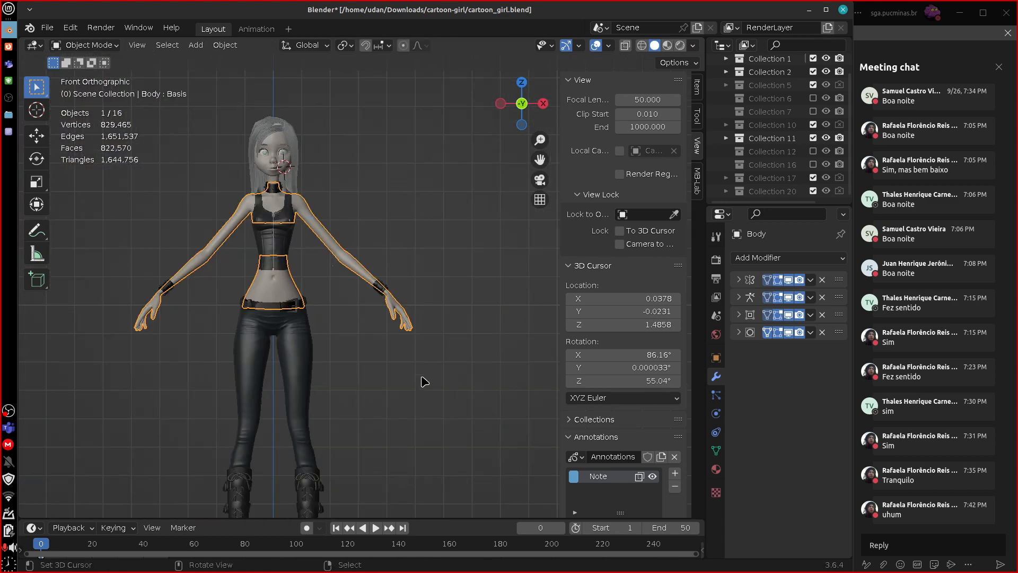
pyautogui.rightClick(283, 161)
pyautogui.press('Tab')
pyautogui.scroll(4, 313, 214)
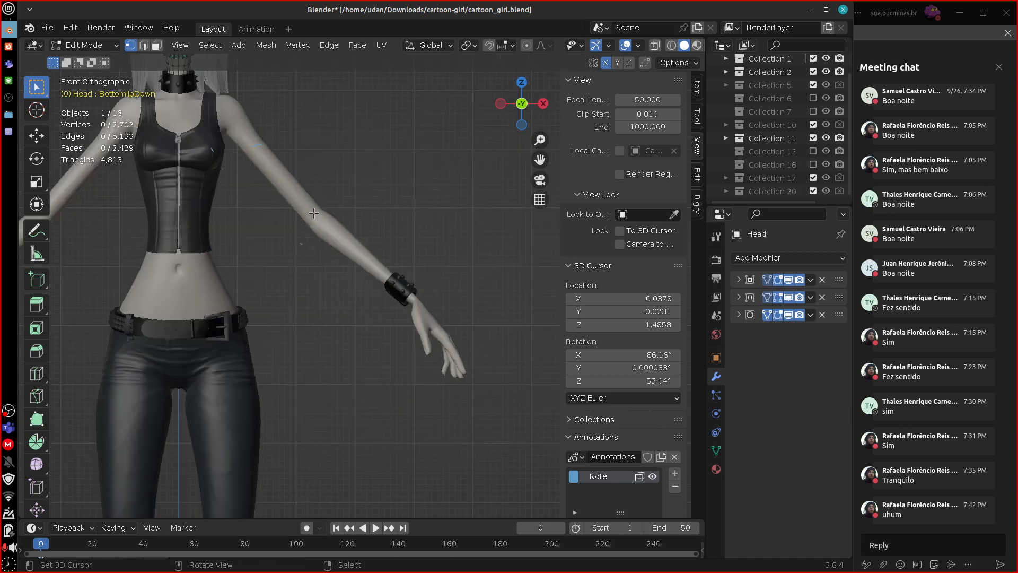
pyautogui.keyDown('shift'); pyautogui.moveTo(314, 214); pyautogui.dragTo(490, 408, button='middle'); pyautogui.keyUp('shift')
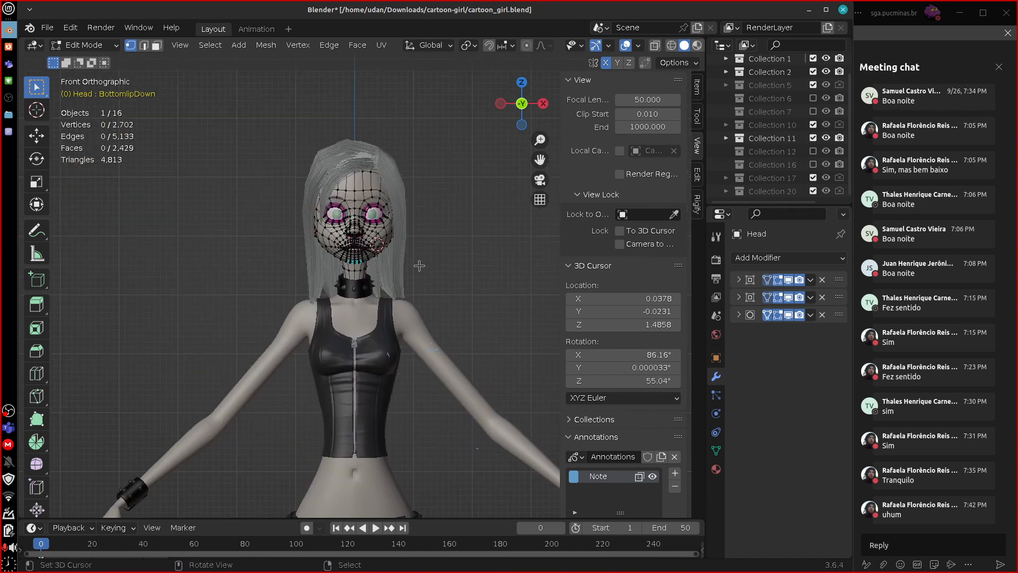
# Circle the mouth area and the forehead with annotation strokes, erasing and redrawing them on the Head mesh.
pyautogui.moveTo(352, 259)
pyautogui.mouseDown()
pyautogui.moveTo(337, 248)
pyautogui.moveTo(353, 218)
pyautogui.mouseUp()
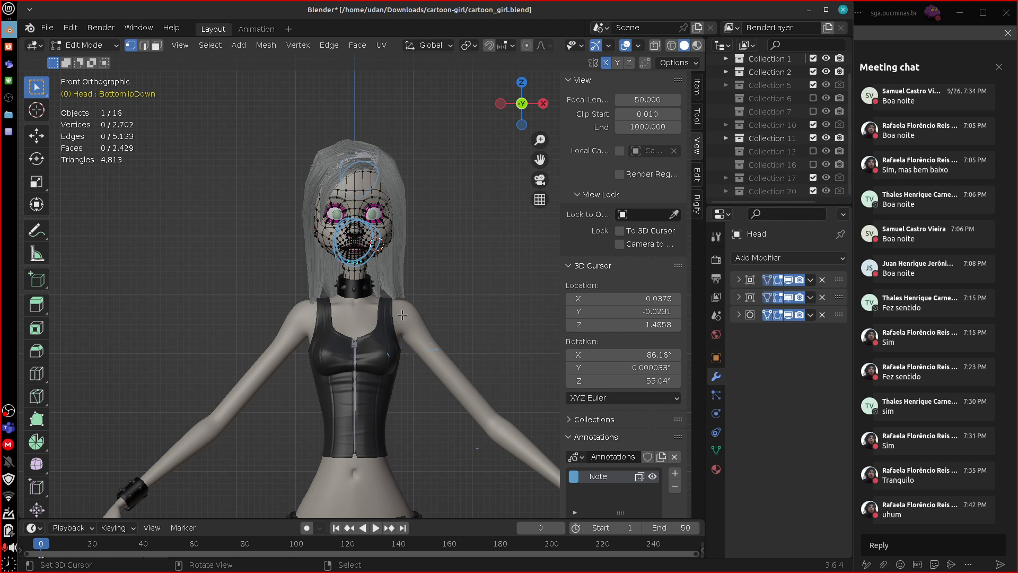
pyautogui.moveTo(346, 229); pyautogui.dragTo(376, 251, button='right')
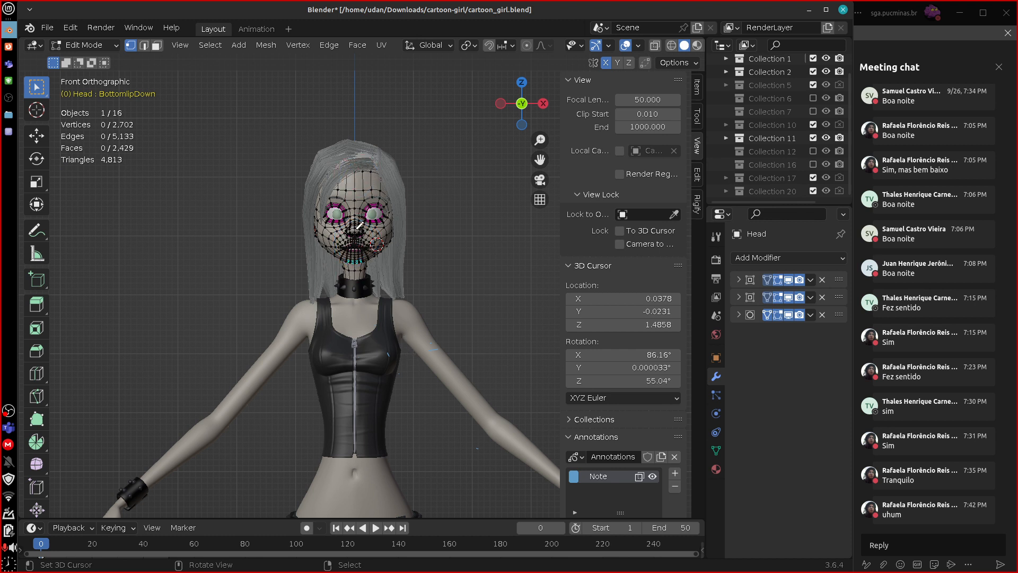
pyautogui.moveTo(359, 228)
pyautogui.mouseDown()
pyautogui.moveTo(342, 248)
pyautogui.moveTo(373, 262)
pyautogui.mouseUp()
pyautogui.moveTo(370, 212)
pyautogui.mouseDown()
pyautogui.moveTo(371, 197)
pyautogui.moveTo(356, 234)
pyautogui.mouseUp()
# Isolate the Head in local view from the right side, and circle the face and the back of the skull with annotations.
pyautogui.press('KP_Divide')
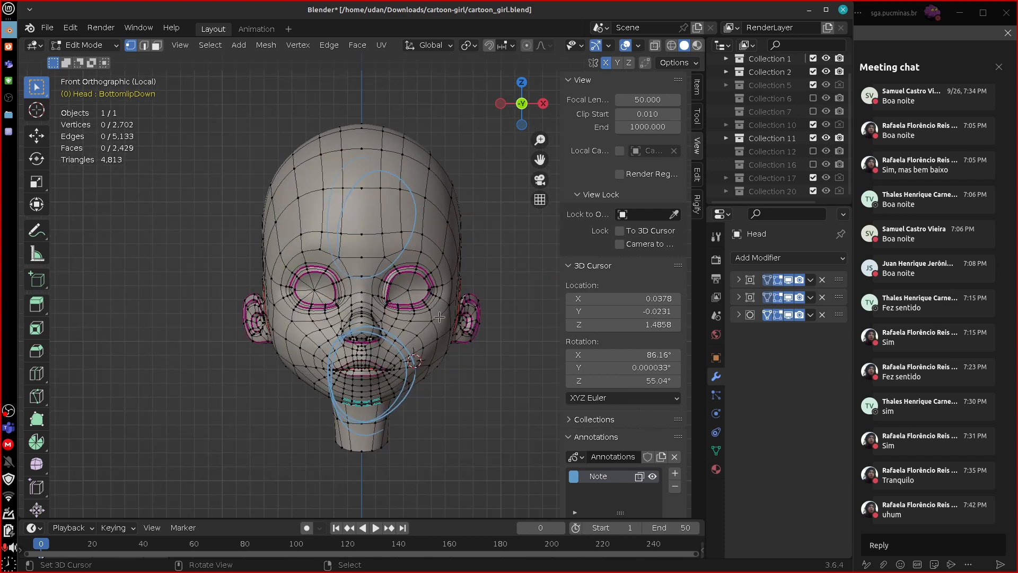
pyautogui.press('KP_3')
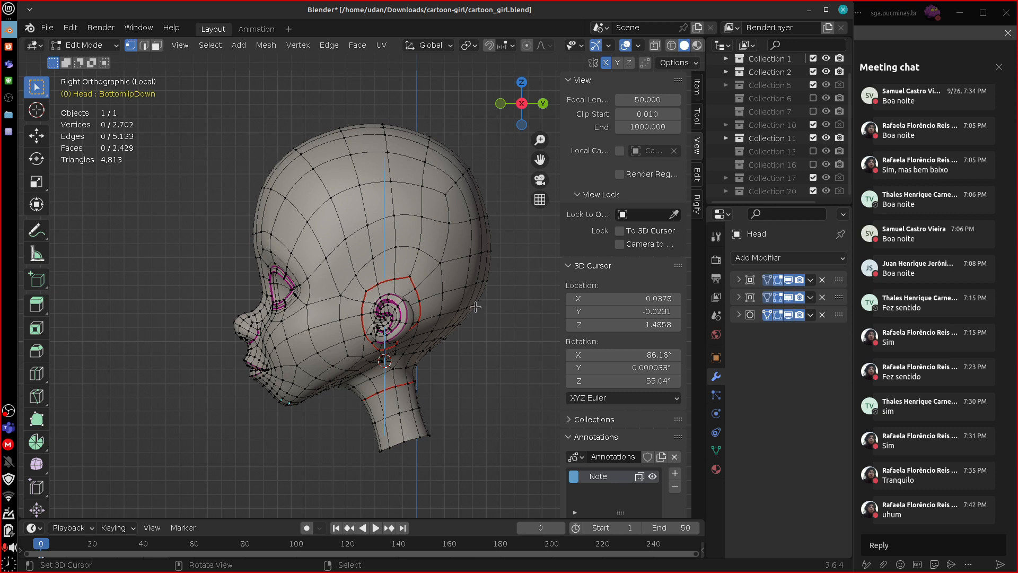
pyautogui.moveTo(243, 204); pyautogui.dragTo(225, 248)
pyautogui.moveTo(221, 292); pyautogui.dragTo(242, 399)
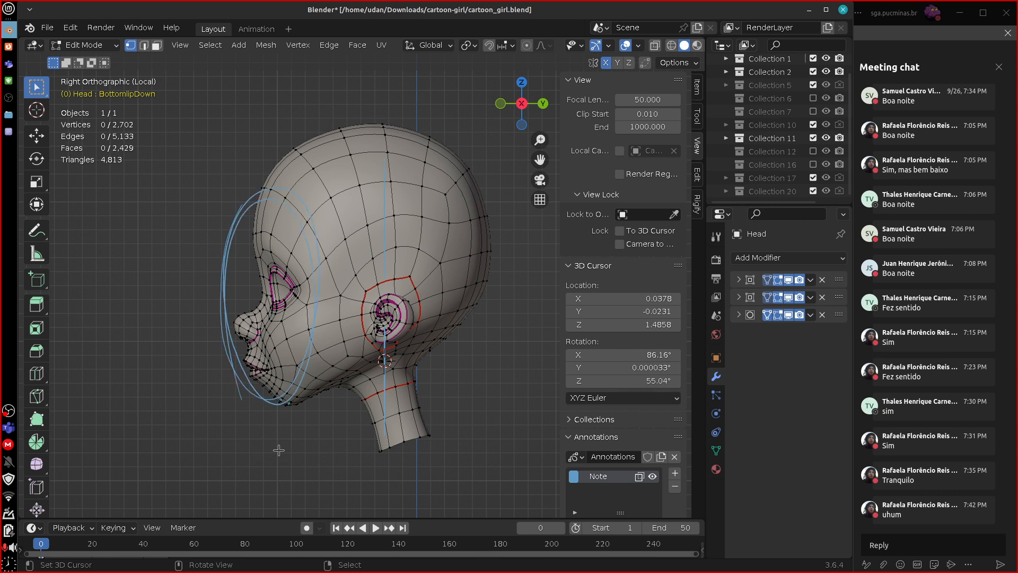
pyautogui.moveTo(436, 139)
pyautogui.mouseDown()
pyautogui.moveTo(518, 291)
pyautogui.moveTo(444, 410)
pyautogui.mouseUp()
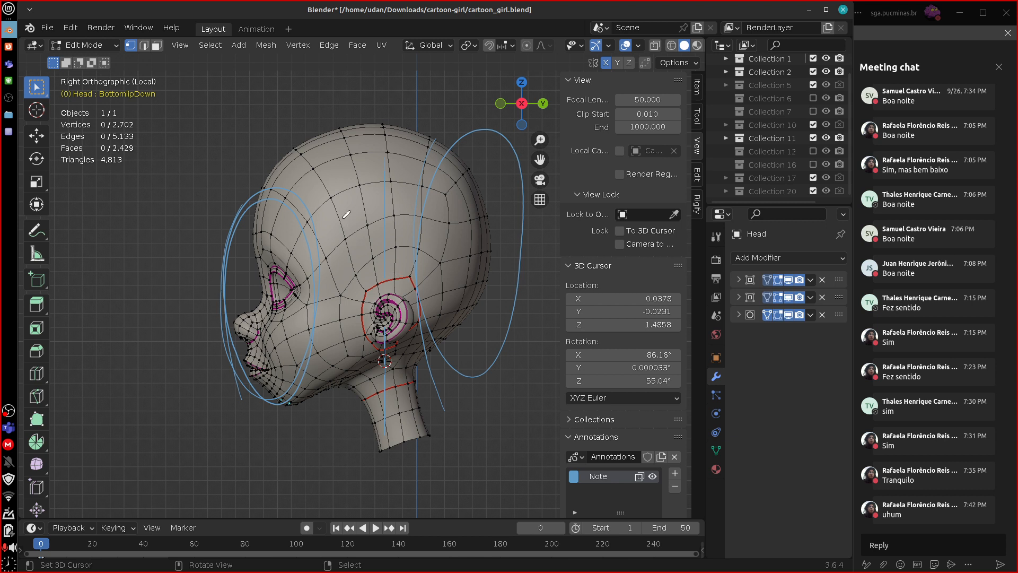
# Draw annotation strokes across the side of the head between face and back of the skull, and erase all the strokes.
pyautogui.moveTo(343, 220)
pyautogui.mouseDown()
pyautogui.moveTo(338, 350)
pyautogui.moveTo(400, 266)
pyautogui.moveTo(370, 379)
pyautogui.moveTo(454, 253)
pyautogui.moveTo(424, 174)
pyautogui.moveTo(442, 223)
pyautogui.moveTo(440, 360)
pyautogui.moveTo(519, 265)
pyautogui.moveTo(480, 140)
pyautogui.moveTo(518, 233)
pyautogui.mouseUp()
pyautogui.moveTo(452, 328)
pyautogui.keyDown('ctrl'); pyautogui.mouseDown()
pyautogui.moveTo(404, 358)
pyautogui.moveTo(371, 262)
pyautogui.moveTo(388, 240)
pyautogui.moveTo(414, 273)
pyautogui.moveTo(326, 263)
pyautogui.moveTo(330, 296)
pyautogui.moveTo(245, 260)
pyautogui.mouseUp(); pyautogui.keyUp('ctrl')
pyautogui.moveTo(242, 262)
pyautogui.mouseDown(button='right')
pyautogui.moveTo(246, 402)
pyautogui.moveTo(274, 408)
pyautogui.mouseUp(button='right')
pyautogui.moveTo(266, 316); pyautogui.dragTo(465, 265)
pyautogui.moveTo(282, 296)
pyautogui.mouseDown()
pyautogui.moveTo(451, 250)
pyautogui.moveTo(491, 230)
pyautogui.mouseUp()
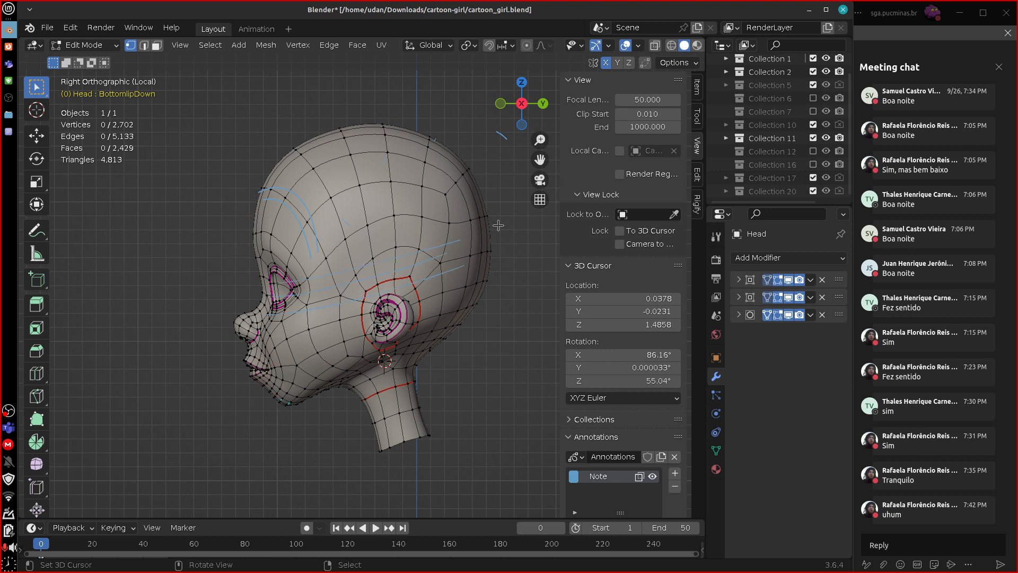
pyautogui.moveTo(298, 262)
pyautogui.mouseDown()
pyautogui.moveTo(483, 209)
pyautogui.moveTo(489, 185)
pyautogui.moveTo(407, 290)
pyautogui.mouseUp()
pyautogui.moveTo(421, 204); pyautogui.dragTo(476, 274)
pyautogui.moveTo(481, 190)
pyautogui.mouseDown(button='right')
pyautogui.moveTo(439, 258)
pyautogui.moveTo(438, 232)
pyautogui.moveTo(366, 281)
pyautogui.moveTo(326, 278)
pyautogui.moveTo(271, 190)
pyautogui.moveTo(383, 258)
pyautogui.moveTo(480, 174)
pyautogui.mouseUp(button='right')
# Return to front view, leave local view and switch the Head back to Object Mode.
pyautogui.press('KP_1')
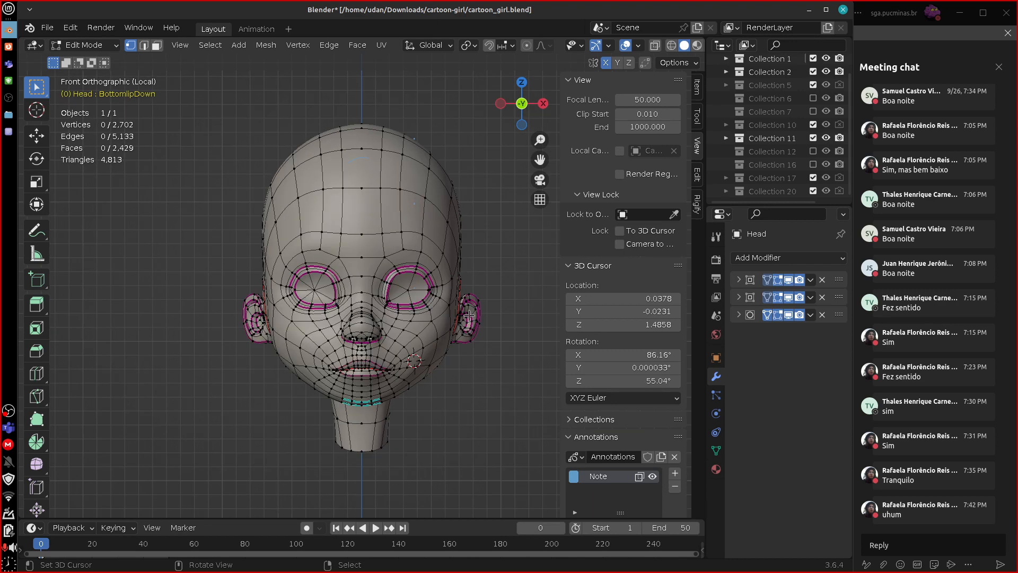
pyautogui.press('KP_Divide')
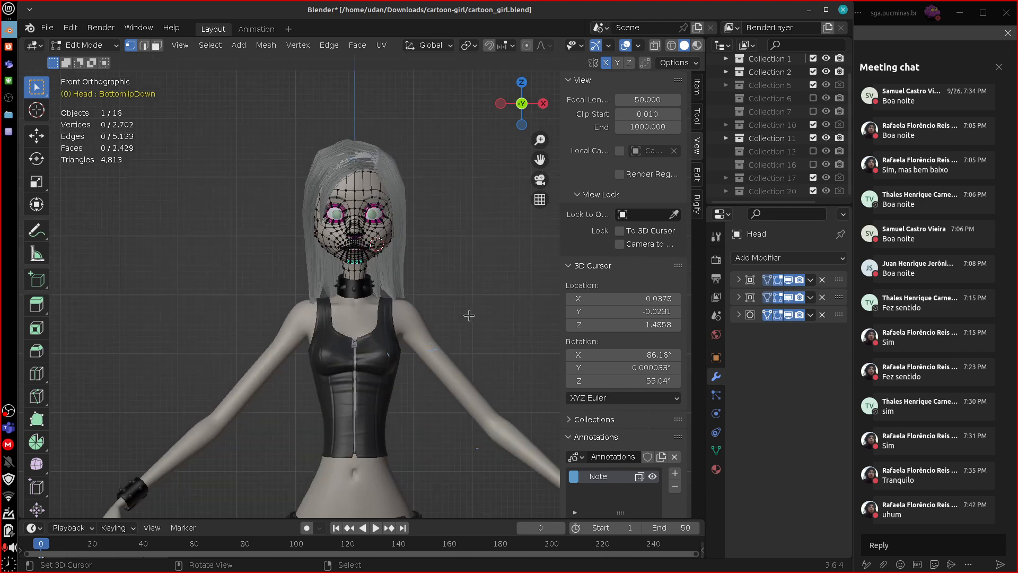
pyautogui.press('Tab')
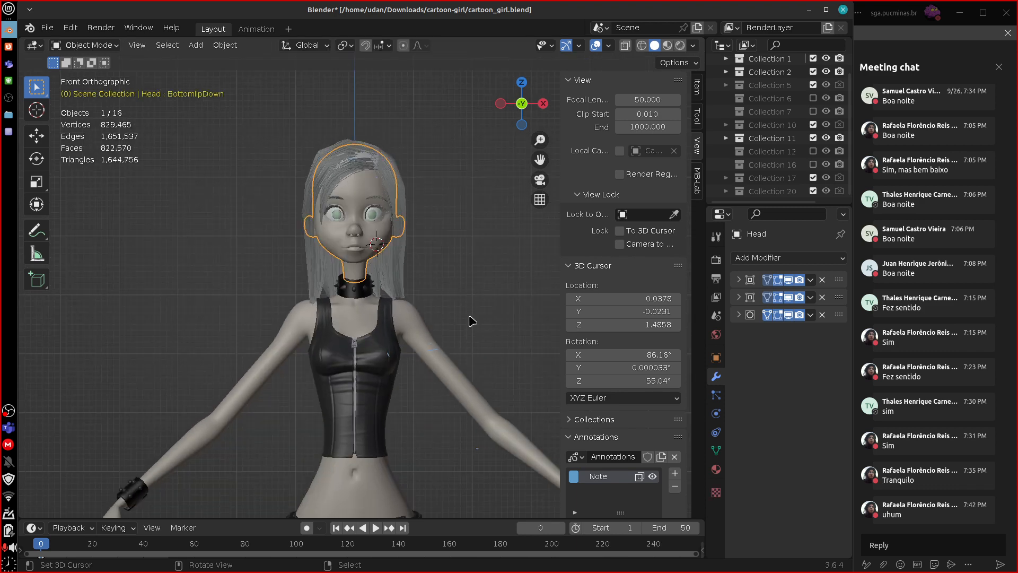
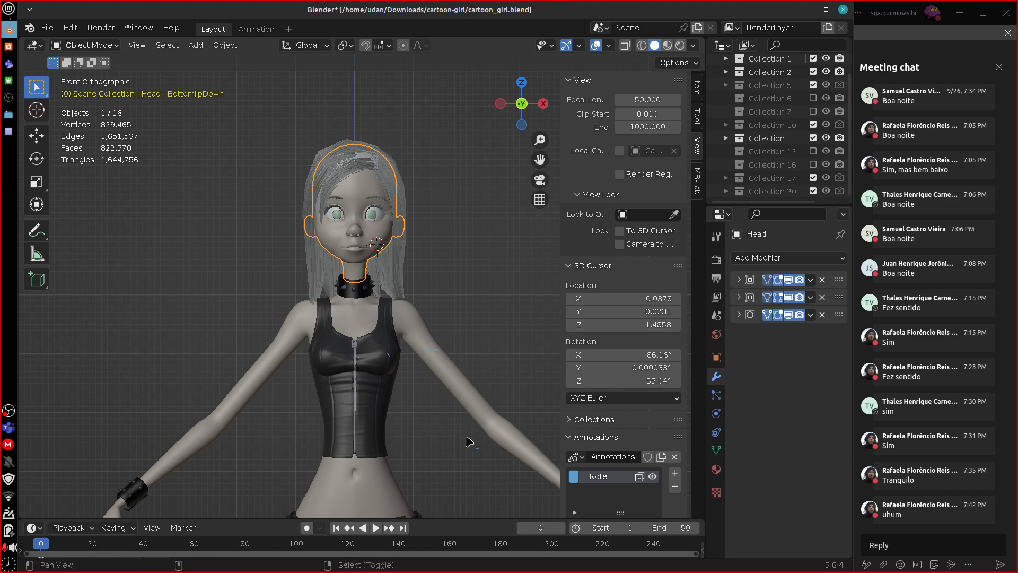
# Switch to the guidelines text document and mark guideline 8 with an asterisk.
pyautogui.keyDown('shift'); pyautogui.moveTo(469, 441); pyautogui.dragTo(466, 408, button='middle'); pyautogui.keyUp('shift')
pyautogui.click(8, 131)
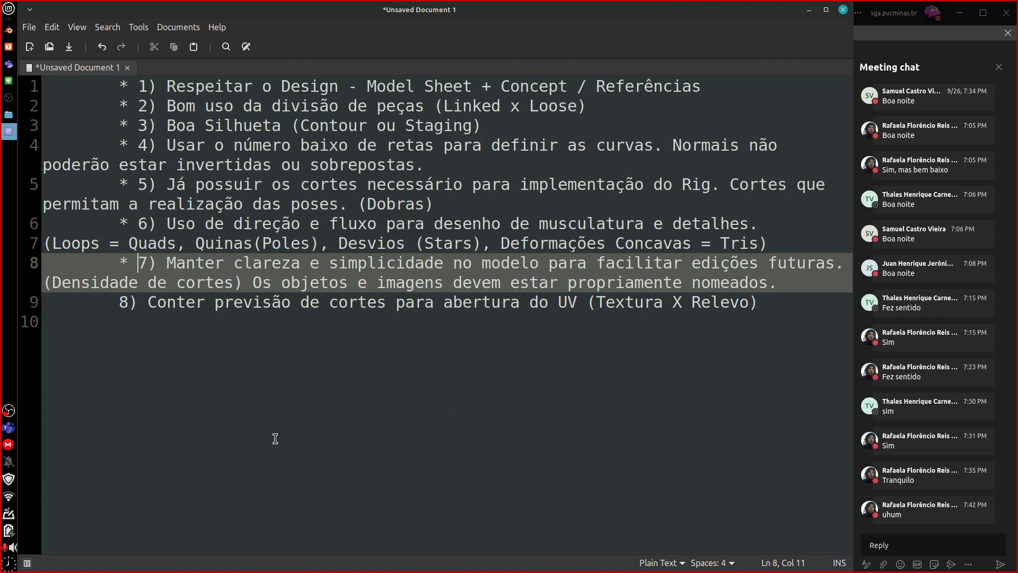
pyautogui.click(119, 301)
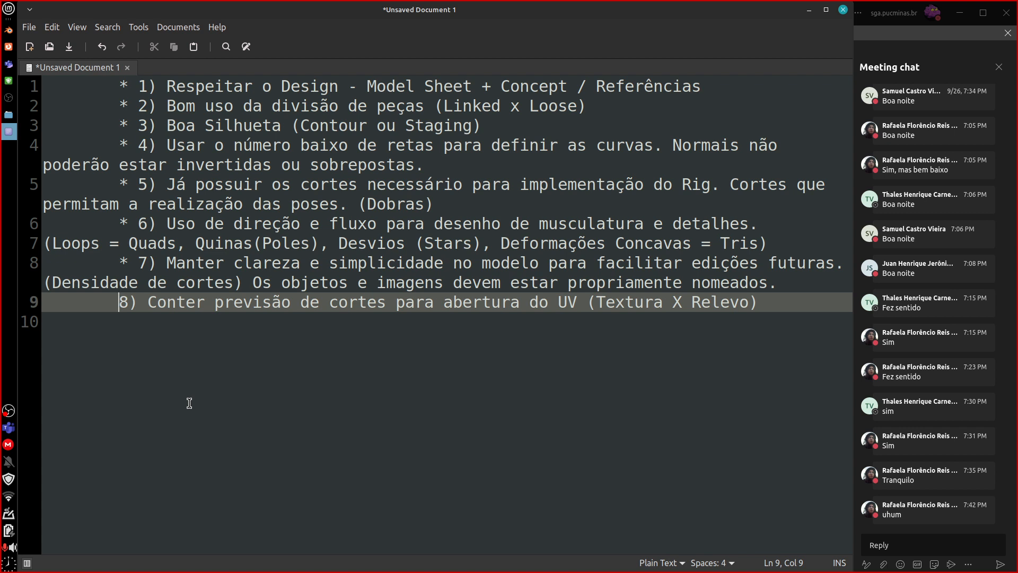
pyautogui.write('*')
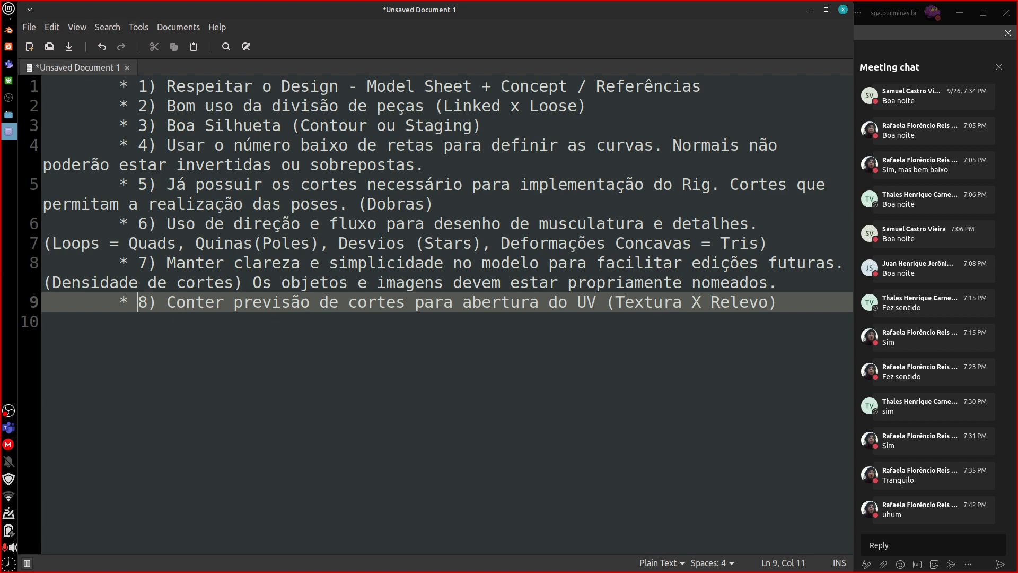
# Switch back to Blender, put the Body in Edit Mode and examine its seams along the arms, shoulders and neck base.
pyautogui.click(9, 30)
pyautogui.click(382, 481)
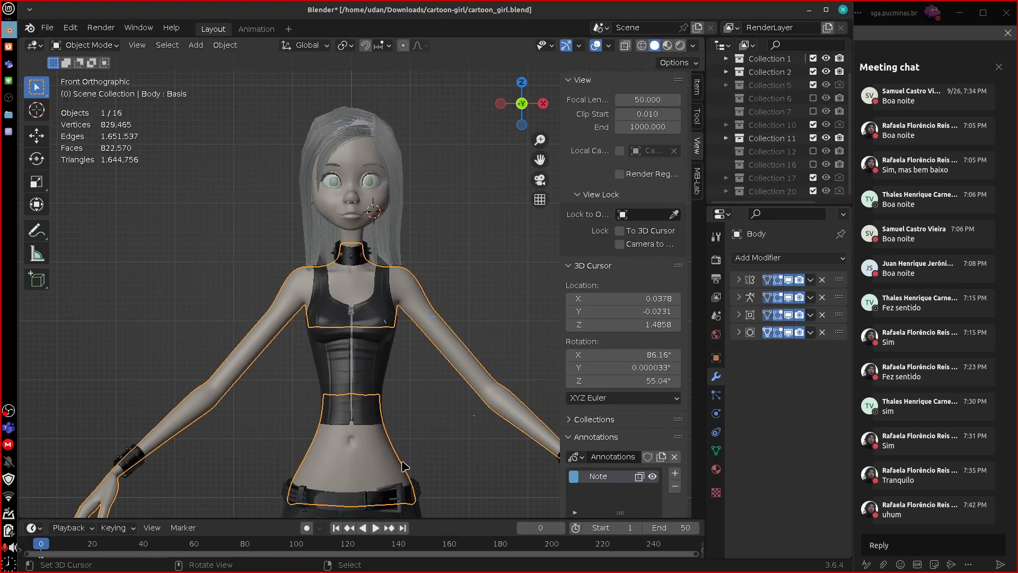
pyautogui.press('Tab')
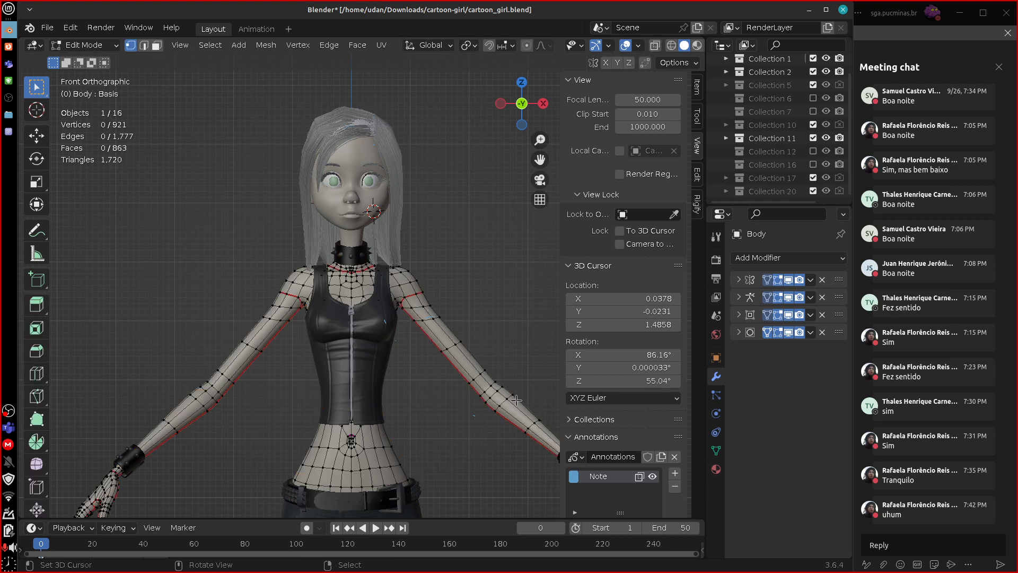
pyautogui.press('KP_3')
pyautogui.keyDown('shift'); pyautogui.moveTo(478, 441); pyautogui.dragTo(551, 340, button='middle'); pyautogui.keyUp('shift')
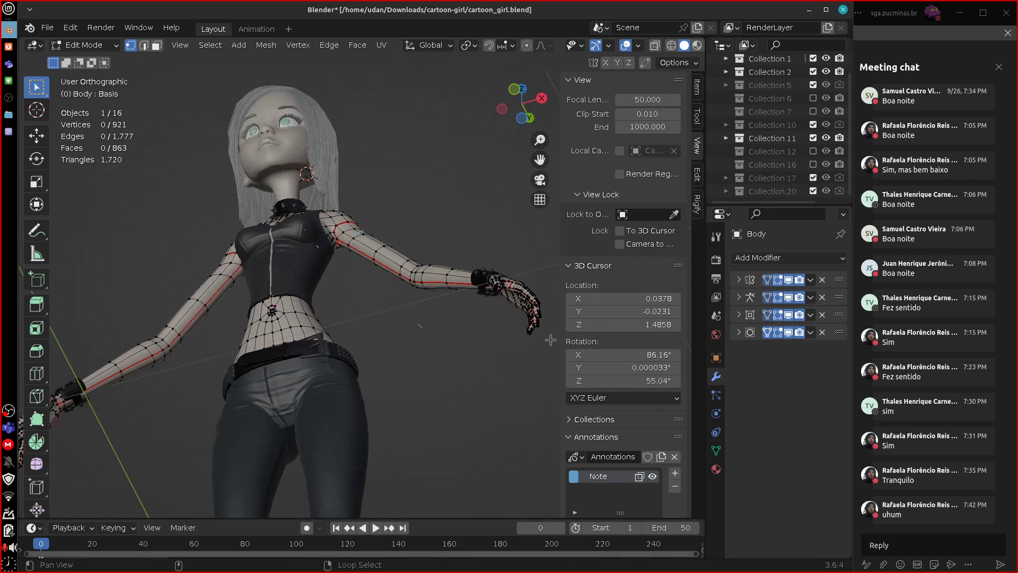
pyautogui.keyDown('alt'); pyautogui.keyDown('shift'); pyautogui.moveTo(551, 340); pyautogui.dragTo(500, 349); pyautogui.keyUp('shift'); pyautogui.keyUp('alt')
pyautogui.scroll(7, 500, 350)
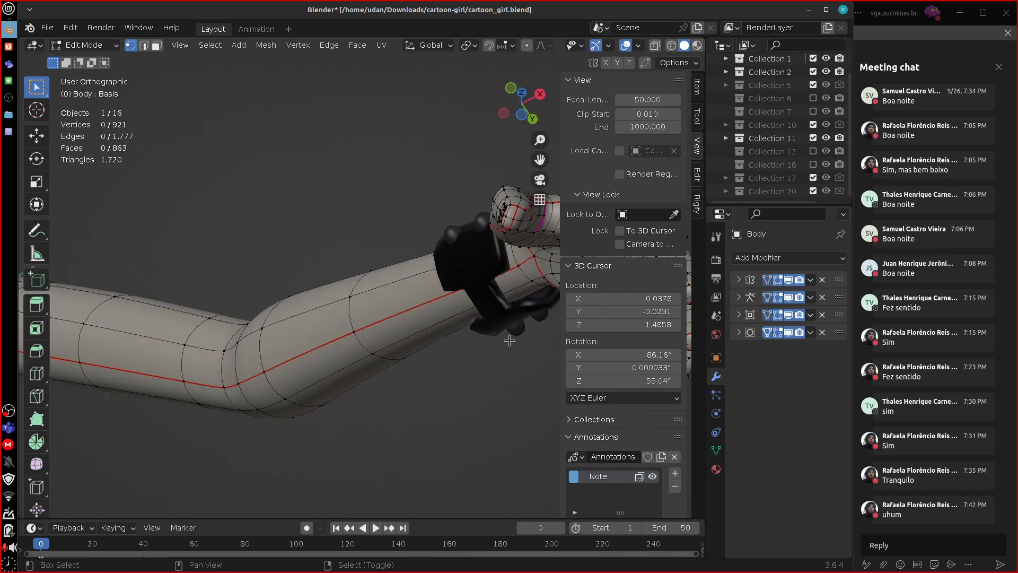
pyautogui.moveTo(509, 340); pyautogui.dragTo(477, 499, button='middle')
pyautogui.moveTo(508, 474); pyautogui.dragTo(323, 261, button='middle')
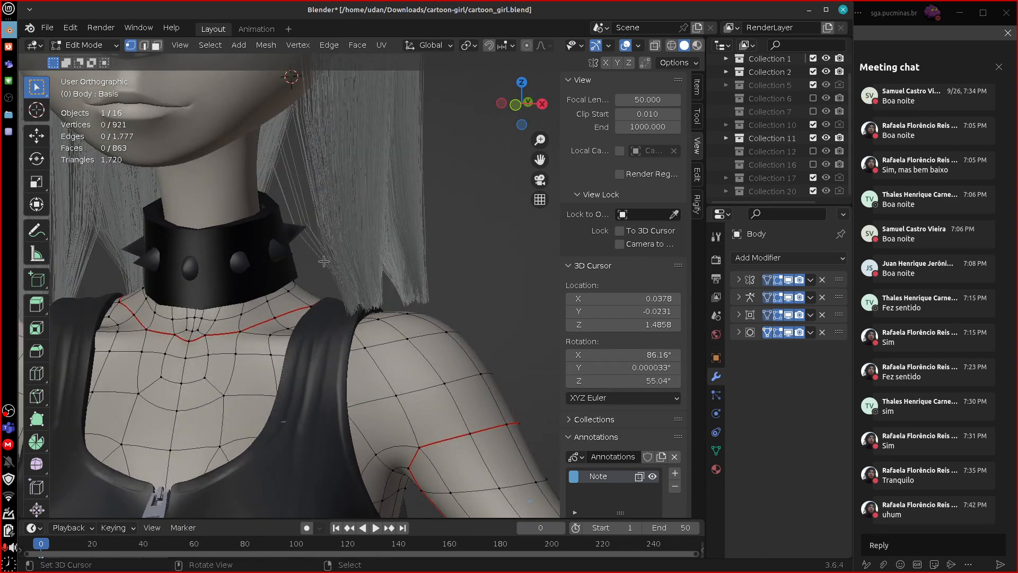
# Leave the Body's Edit Mode, put the Head in Edit Mode instead and isolate it in local view.
pyautogui.press('Tab')
pyautogui.click(244, 169)
pyautogui.press('Tab')
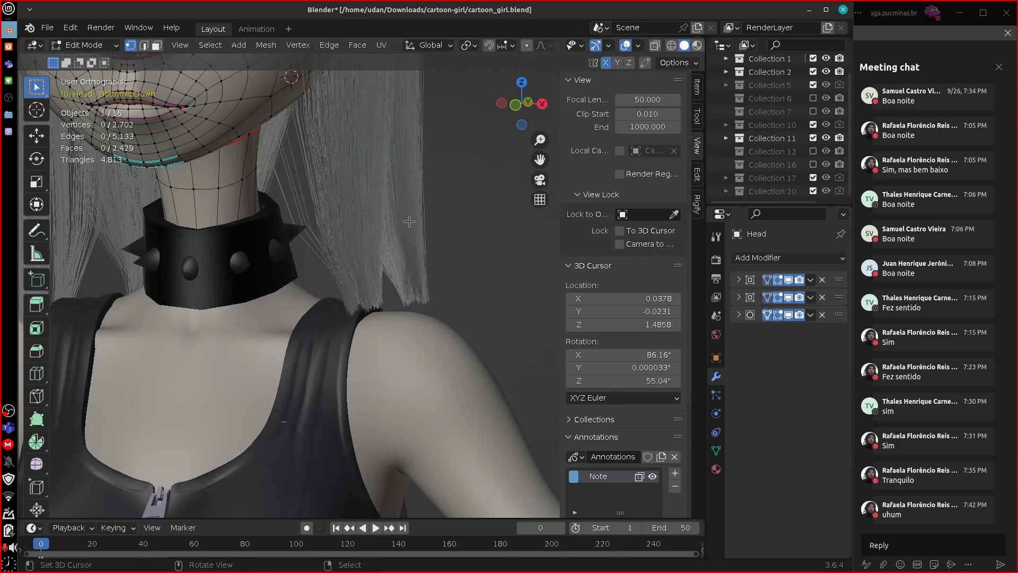
pyautogui.keyDown('alt'); pyautogui.keyDown('shift'); pyautogui.moveTo(419, 179); pyautogui.dragTo(519, 387); pyautogui.keyUp('shift'); pyautogui.keyUp('alt')
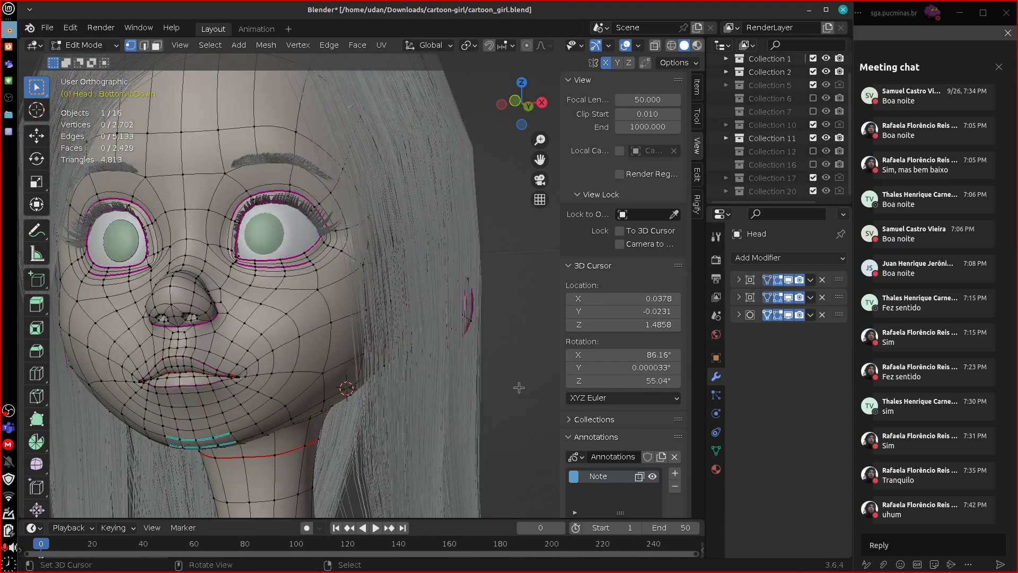
pyautogui.press('KP_Divide')
pyautogui.moveTo(519, 387); pyautogui.dragTo(474, 390, button='middle')
# Select the whole Head mesh and clear all its seams.
pyautogui.keyDown('alt'); pyautogui.click(438, 265); pyautogui.keyUp('alt')
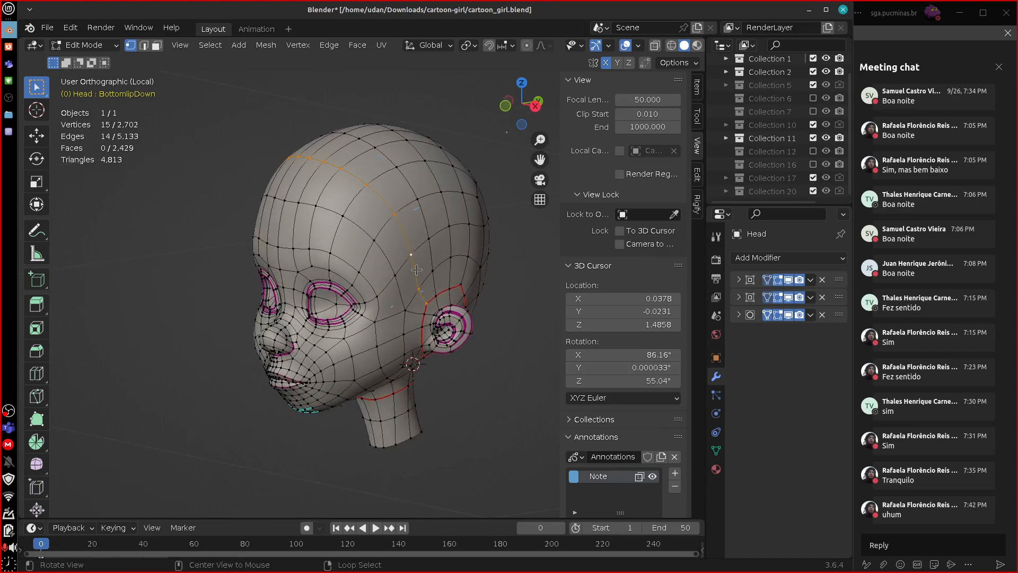
pyautogui.moveTo(438, 264); pyautogui.dragTo(401, 278, button='middle')
pyautogui.press('a')
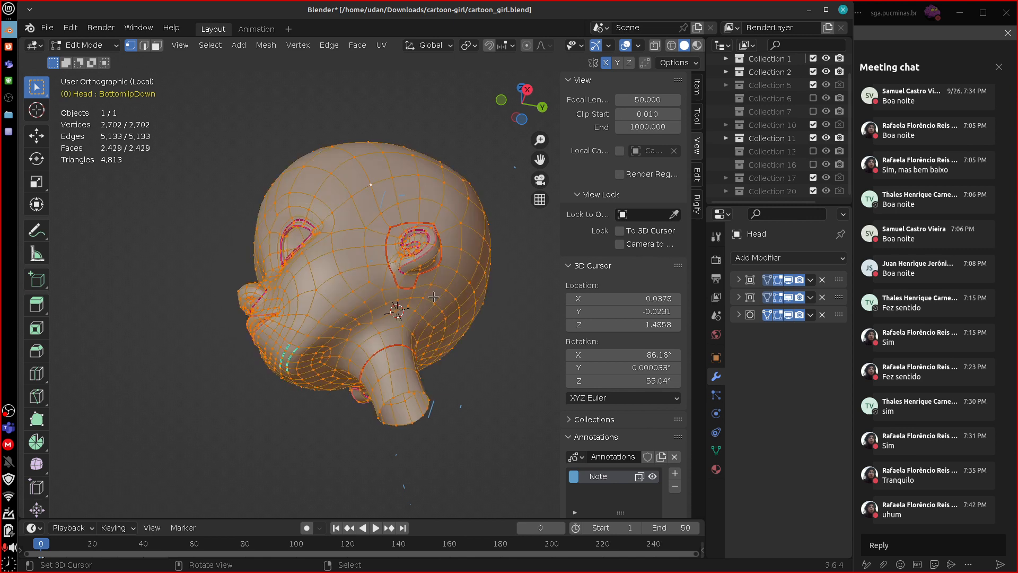
pyautogui.press('u')
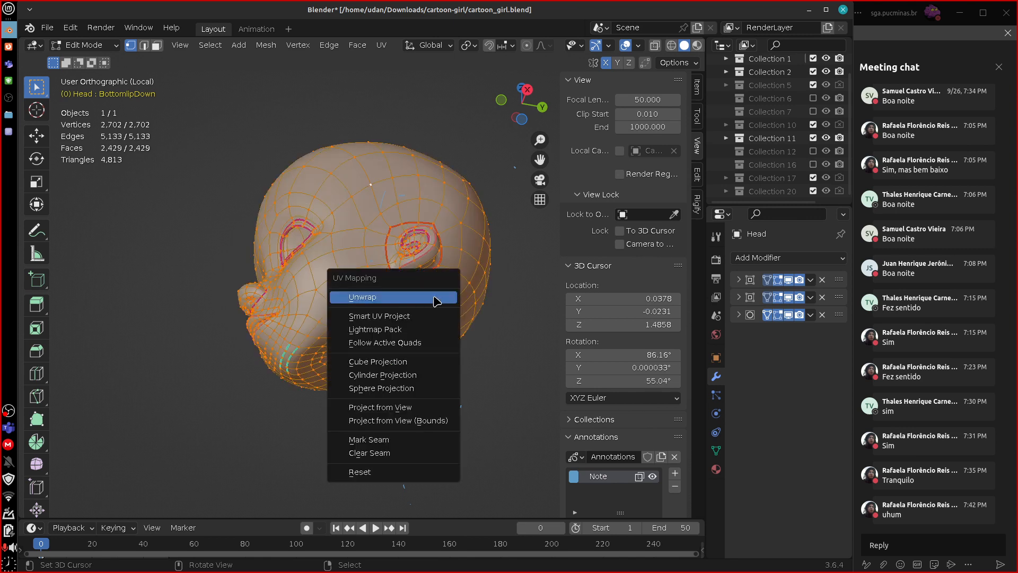
pyautogui.click(424, 452)
pyautogui.moveTo(409, 305); pyautogui.dragTo(411, 290, button='middle')
pyautogui.click(411, 288)
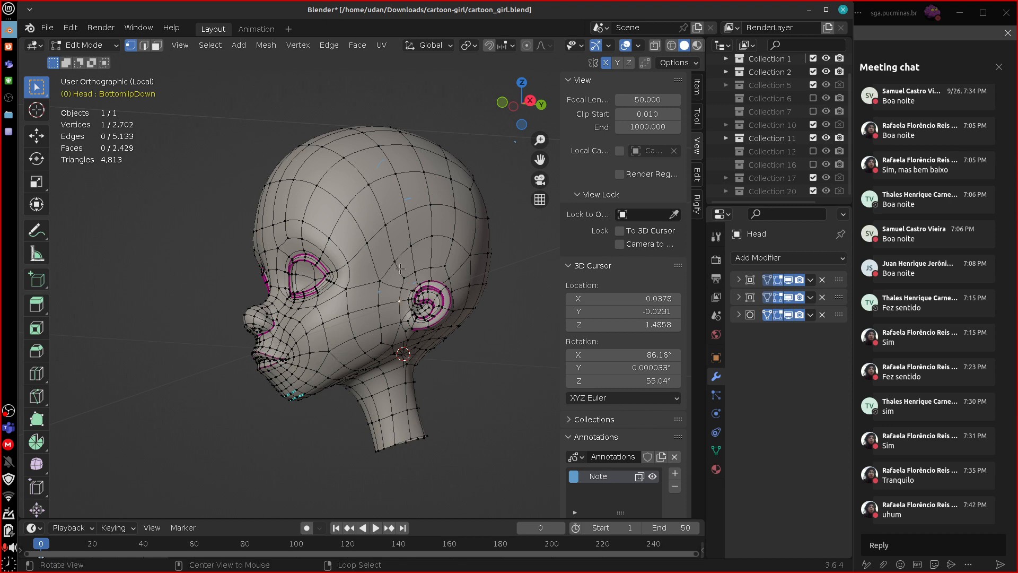
# Select the edge loops over the skull and under the jaw, connect them in front of one ear, and mark them as a seam.
pyautogui.keyDown('alt'); pyautogui.click(402, 270); pyautogui.keyUp('alt')
pyautogui.scroll(2, 443, 305)
pyautogui.scroll(2, 448, 313)
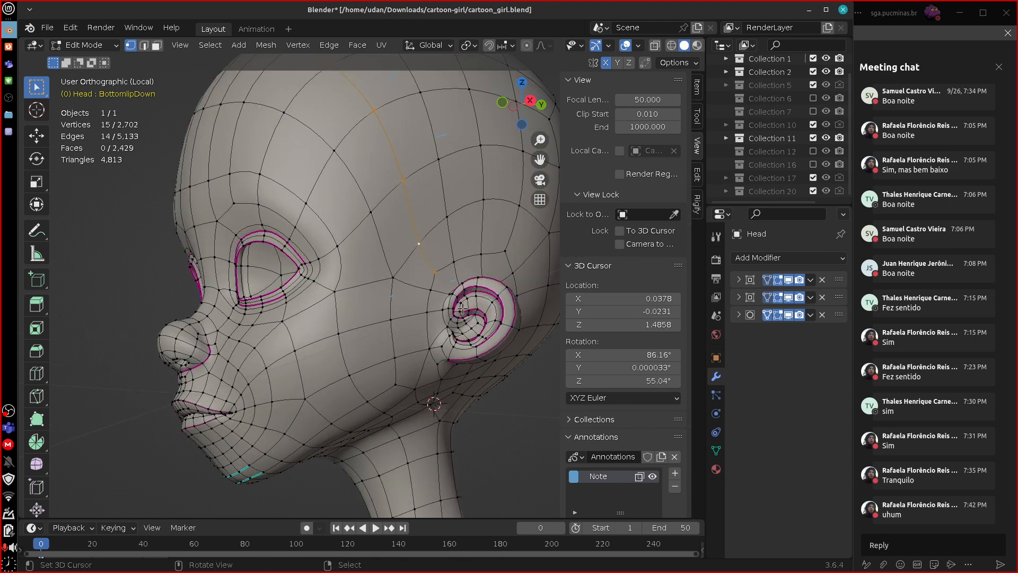
pyautogui.moveTo(448, 313); pyautogui.dragTo(342, 297, button='middle')
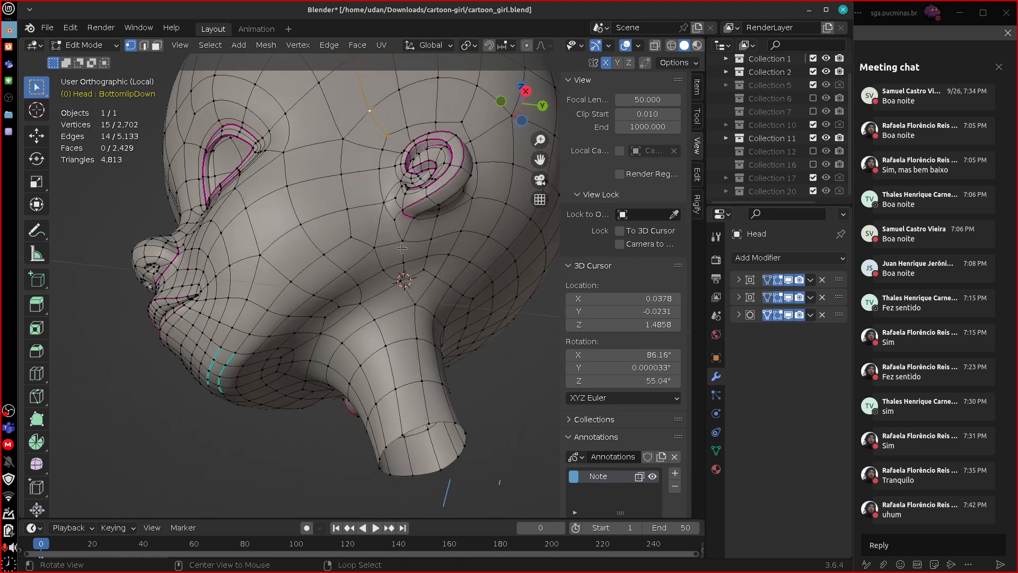
pyautogui.keyDown('alt'); pyautogui.keyDown('shift'); pyautogui.click(313, 299); pyautogui.keyUp('shift'); pyautogui.keyUp('alt')
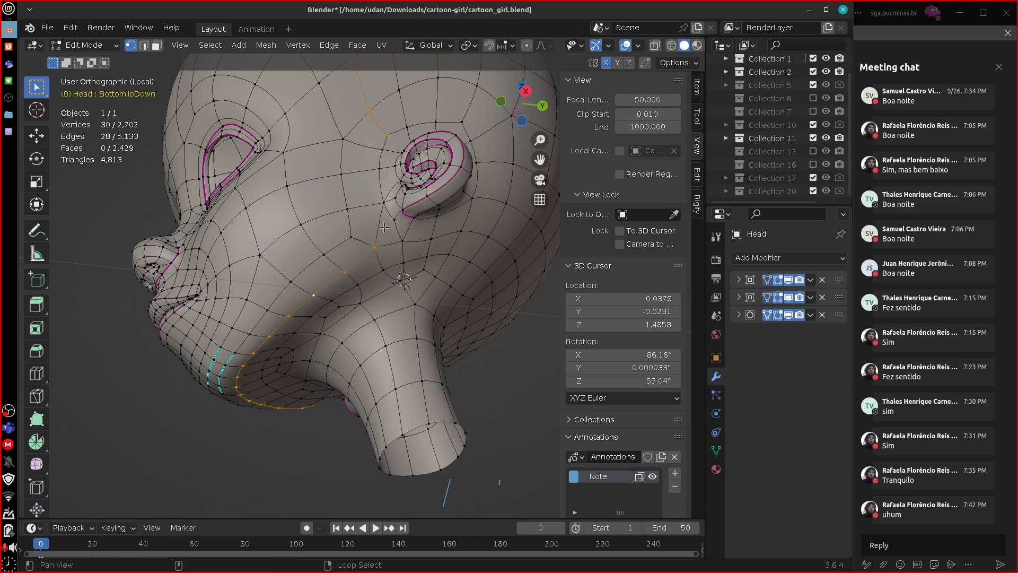
pyautogui.moveTo(384, 227); pyautogui.dragTo(395, 339, button='middle')
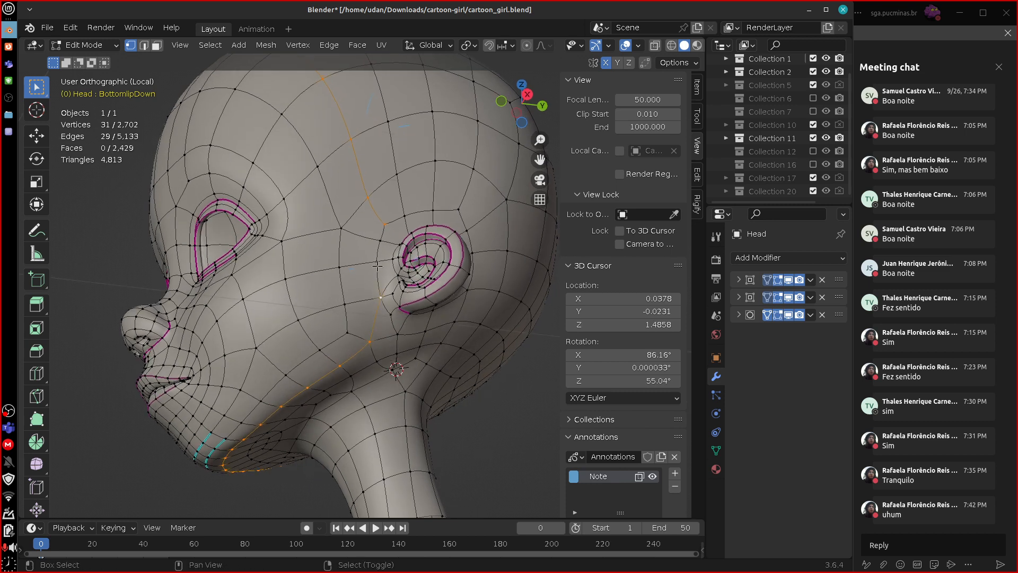
pyautogui.keyDown('shift'); pyautogui.click(377, 264); pyautogui.keyUp('shift')
pyautogui.keyDown('shift'); pyautogui.click(387, 226); pyautogui.keyUp('shift')
pyautogui.moveTo(460, 227); pyautogui.dragTo(455, 303, button='middle')
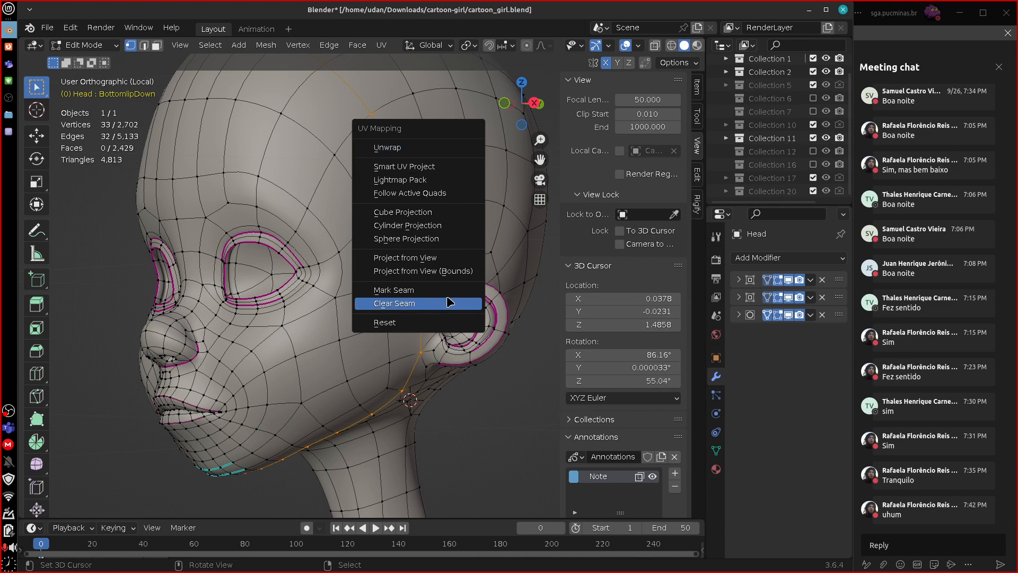
# Add the connecting edges in front of the other ear to the selection and mark them as a seam.
pyautogui.moveTo(514, 269); pyautogui.dragTo(536, 324, button='middle')
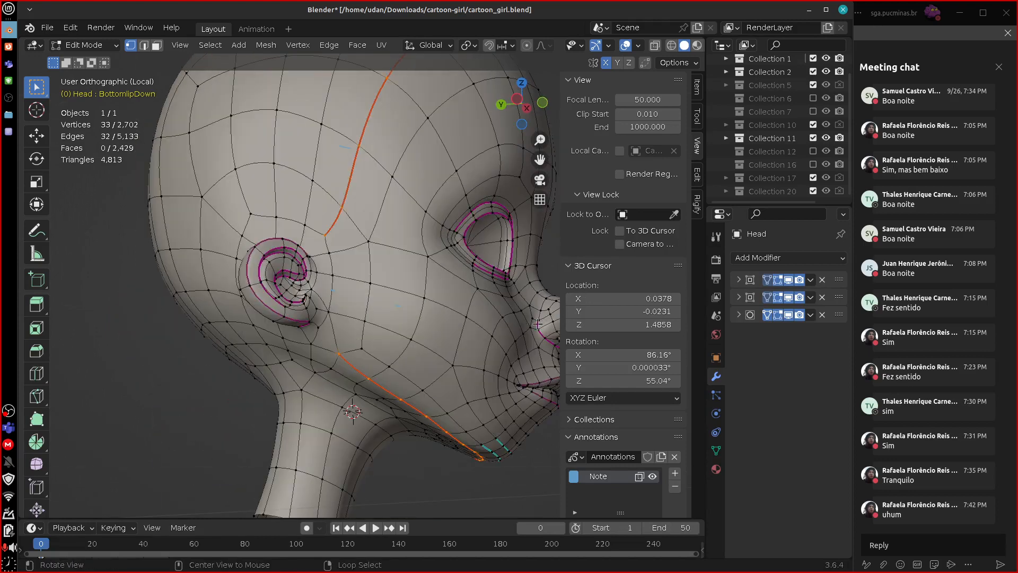
pyautogui.keyDown('alt'); pyautogui.keyDown('shift'); pyautogui.rightClick(334, 335); pyautogui.keyUp('shift'); pyautogui.keyUp('alt')
pyautogui.keyDown('alt'); pyautogui.keyDown('shift'); pyautogui.rightClick(334, 291); pyautogui.keyUp('shift'); pyautogui.keyUp('alt')
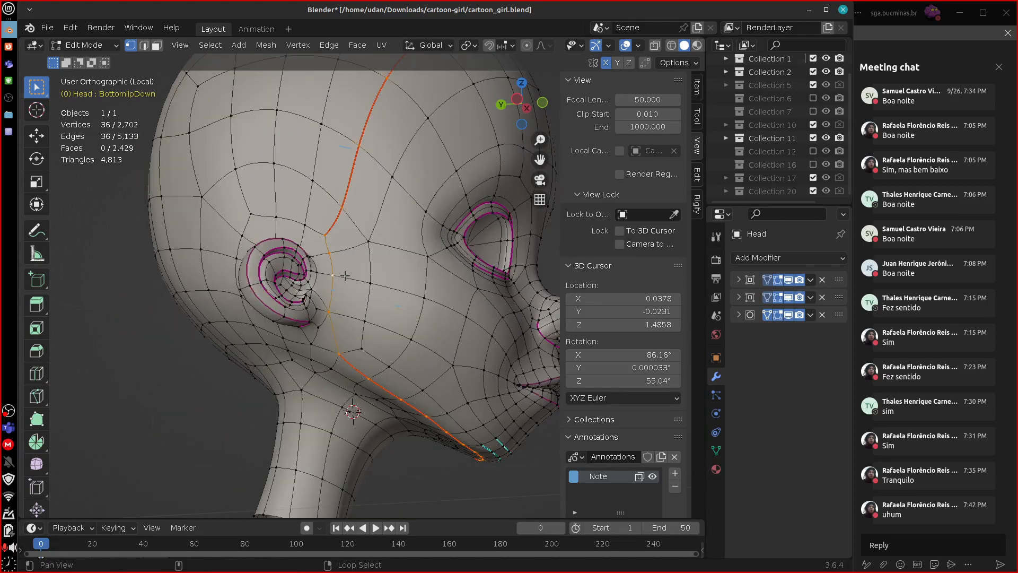
pyautogui.press('u')
pyautogui.click(369, 285)
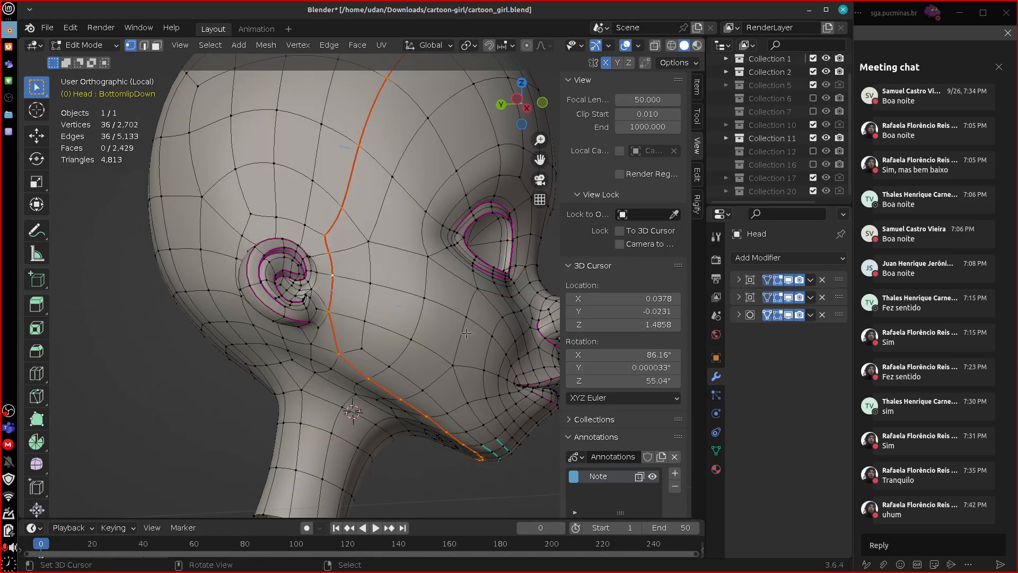
# From the back view, select the vertical centre edge loop of the Head, and clear the selection.
pyautogui.moveTo(550, 356); pyautogui.dragTo(478, 327, button='middle')
pyautogui.scroll(-2, 477, 327)
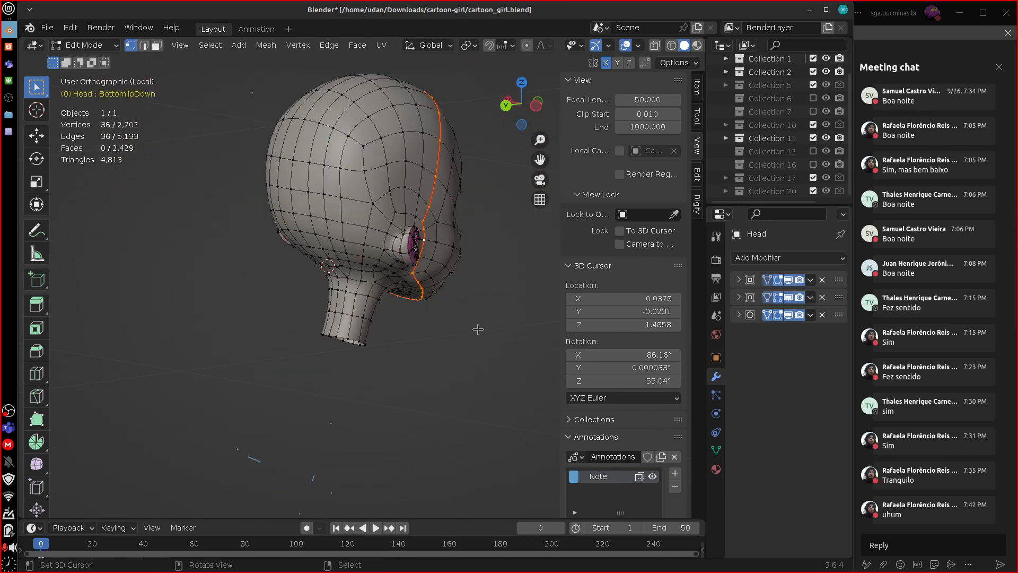
pyautogui.press('ctrl+KP_1')
pyautogui.keyDown('shift'); pyautogui.moveTo(436, 175); pyautogui.dragTo(425, 308, button='middle'); pyautogui.keyUp('shift')
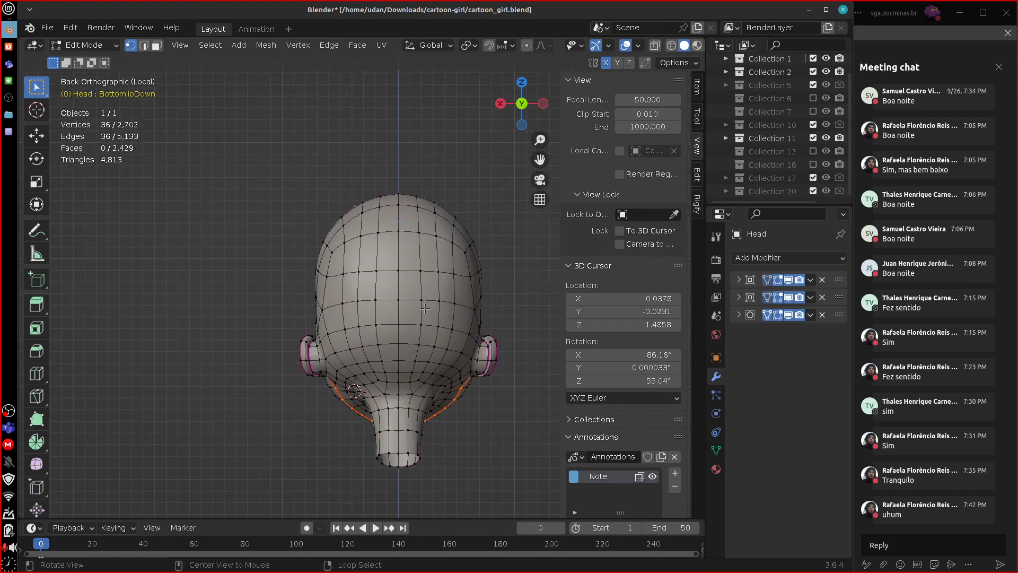
pyautogui.keyDown('alt'); pyautogui.click(397, 291); pyautogui.keyUp('alt')
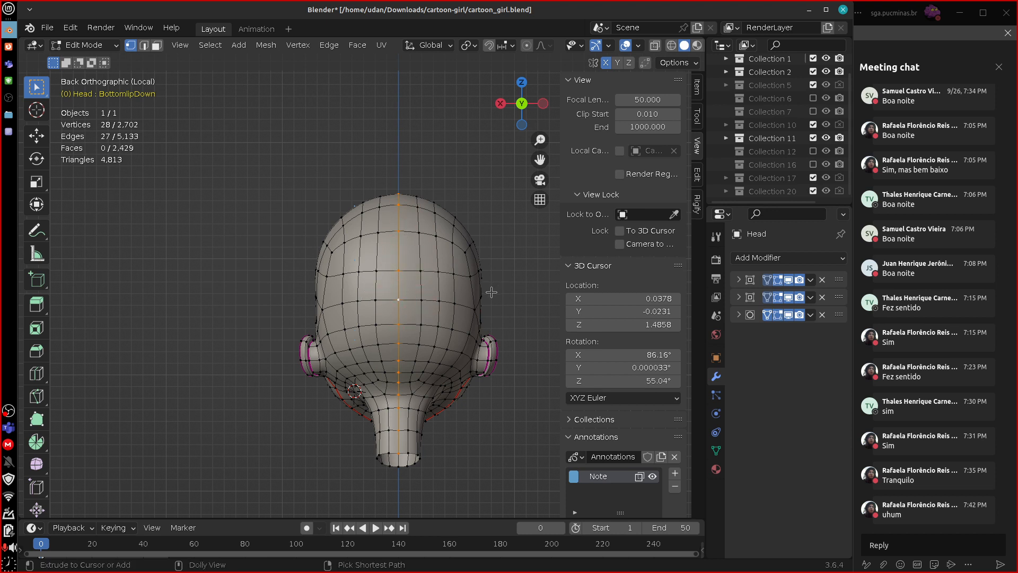
pyautogui.press('a')
pyautogui.hotkey('alt', 'a')
# Select the short edge path on one side of the skull from the vertical seam back to the pole.
pyautogui.moveTo(503, 295); pyautogui.dragTo(431, 303, button='middle')
pyautogui.keyDown('alt'); pyautogui.rightClick(412, 293); pyautogui.keyUp('alt')
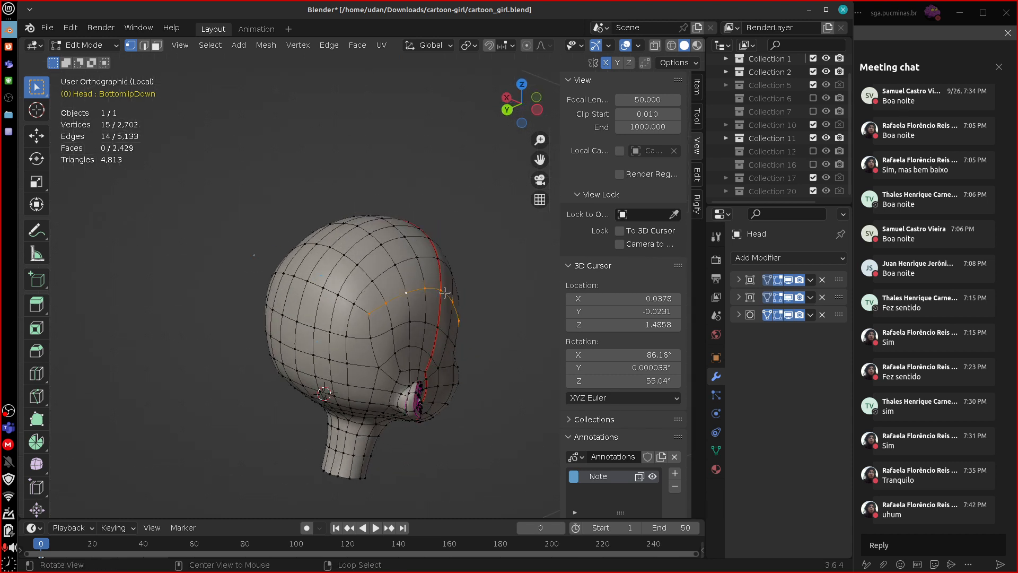
pyautogui.rightClick(437, 289)
pyautogui.keyDown('shift'); pyautogui.rightClick(386, 302); pyautogui.keyUp('shift')
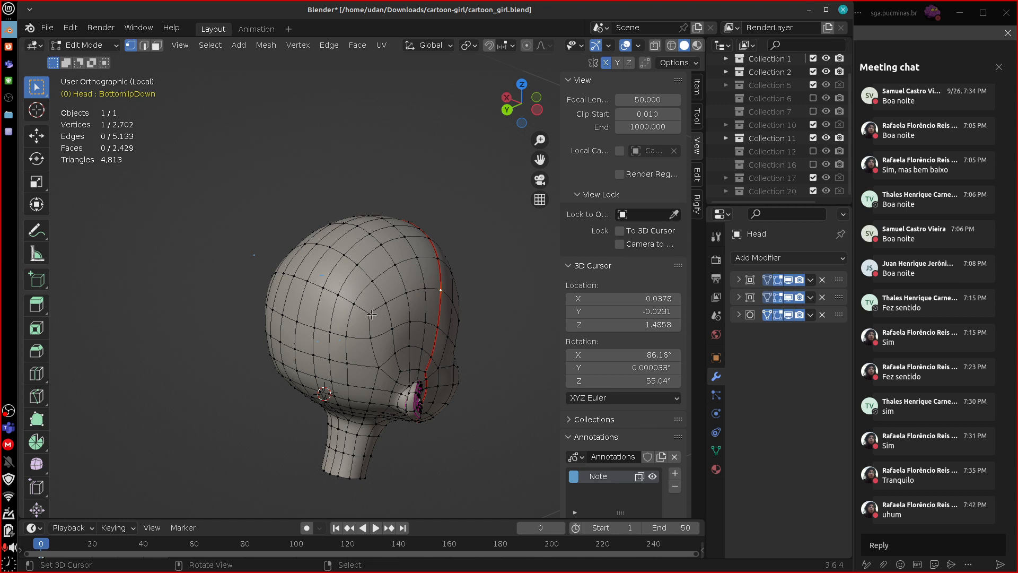
pyautogui.keyDown('shift'); pyautogui.rightClick(437, 288); pyautogui.keyUp('shift')
pyautogui.keyDown('shift'); pyautogui.rightClick(444, 274); pyautogui.keyUp('shift')
pyautogui.moveTo(445, 274); pyautogui.dragTo(477, 281, button='middle')
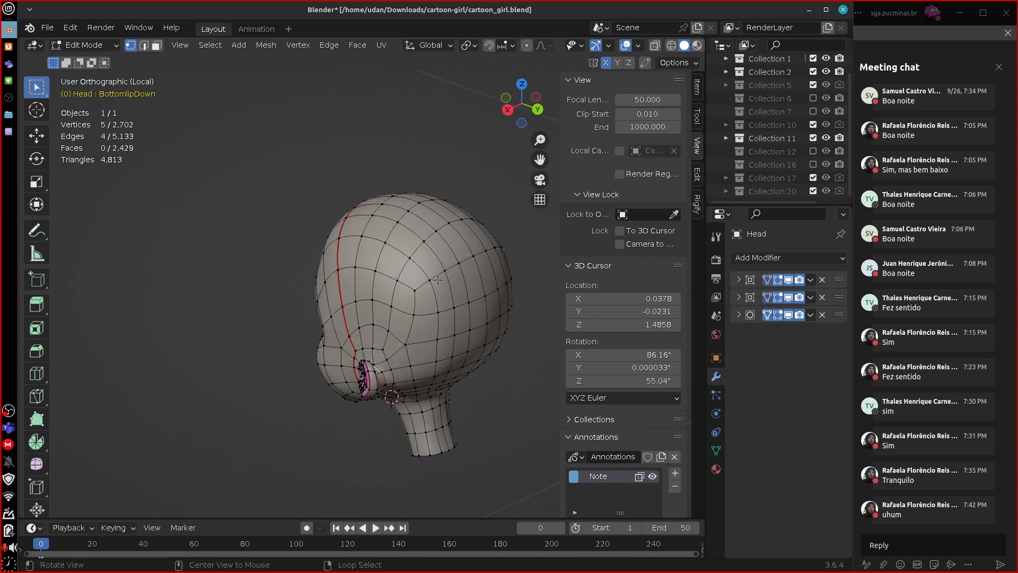
# Add the matching edge path on the other side of the skull, from pole to vertical seam, and mark both as seams.
pyautogui.keyDown('shift'); pyautogui.rightClick(415, 290); pyautogui.keyUp('shift')
pyautogui.keyDown('shift'); pyautogui.rightClick(398, 279); pyautogui.keyUp('shift')
pyautogui.keyDown('shift'); pyautogui.rightClick(376, 271); pyautogui.keyUp('shift')
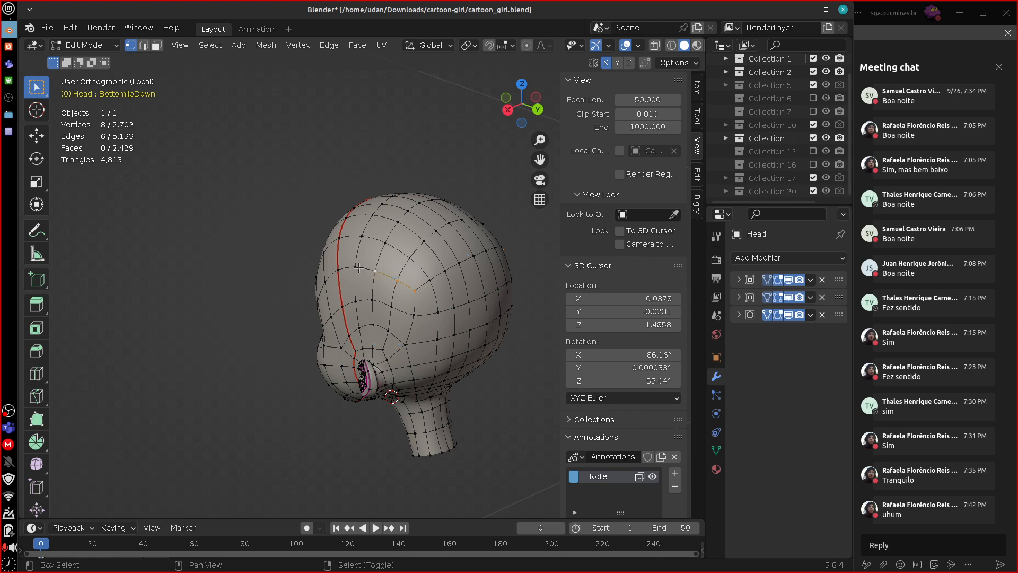
pyautogui.keyDown('shift'); pyautogui.rightClick(355, 267); pyautogui.keyUp('shift')
pyautogui.keyDown('shift'); pyautogui.rightClick(338, 270); pyautogui.keyUp('shift')
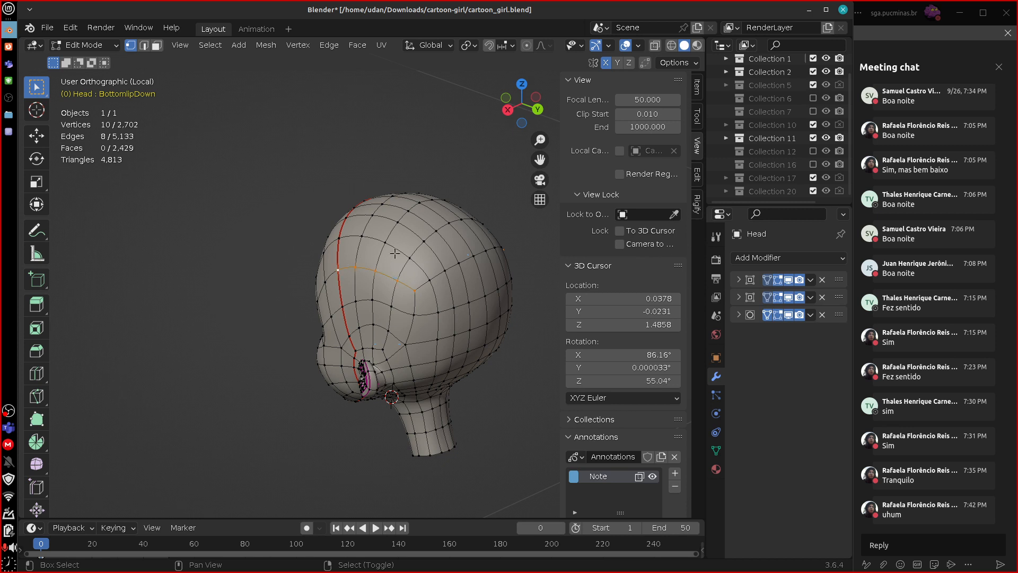
pyautogui.press('u')
pyautogui.click(478, 287)
# Draw annotation strokes curving away from the seams on the skull's top and side, and erase them.
pyautogui.moveTo(478, 287); pyautogui.dragTo(388, 235, button='middle')
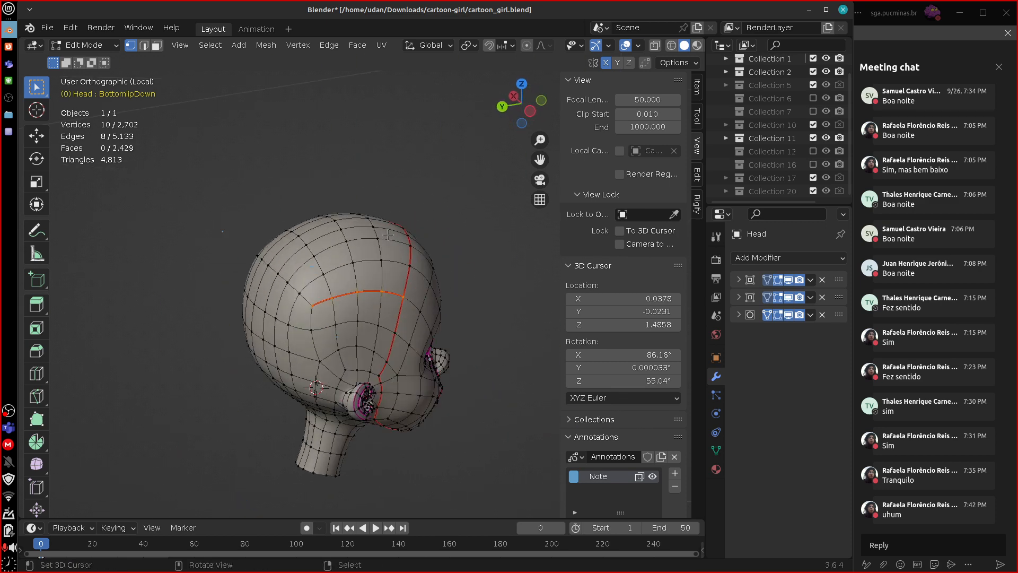
pyautogui.moveTo(395, 228); pyautogui.dragTo(243, 128)
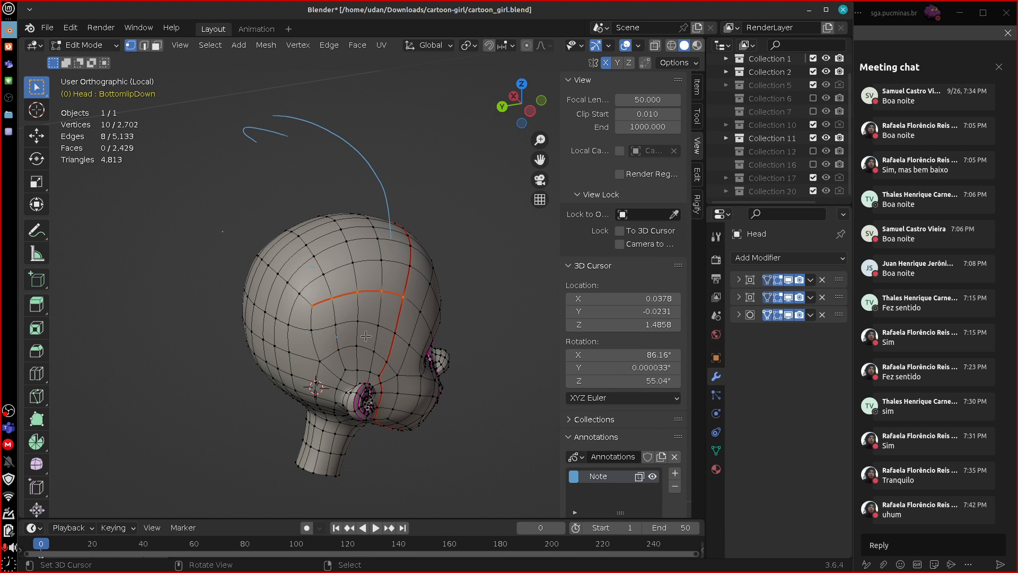
pyautogui.moveTo(363, 331)
pyautogui.mouseDown()
pyautogui.moveTo(377, 483)
pyautogui.moveTo(395, 465)
pyautogui.mouseUp()
pyautogui.moveTo(373, 342)
pyautogui.mouseDown(button='right')
pyautogui.moveTo(391, 484)
pyautogui.moveTo(368, 177)
pyautogui.moveTo(317, 115)
pyautogui.moveTo(260, 139)
pyautogui.mouseUp(button='right')
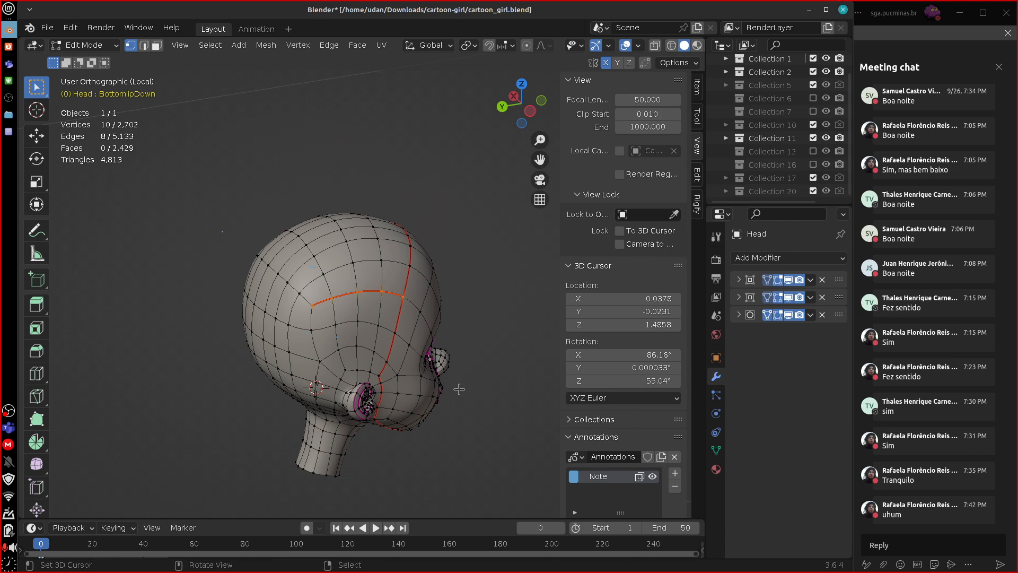
pyautogui.moveTo(460, 390)
pyautogui.mouseDown(button='middle')
pyautogui.moveTo(538, 389)
pyautogui.moveTo(580, 410)
pyautogui.moveTo(409, 266)
pyautogui.mouseUp(button='middle')
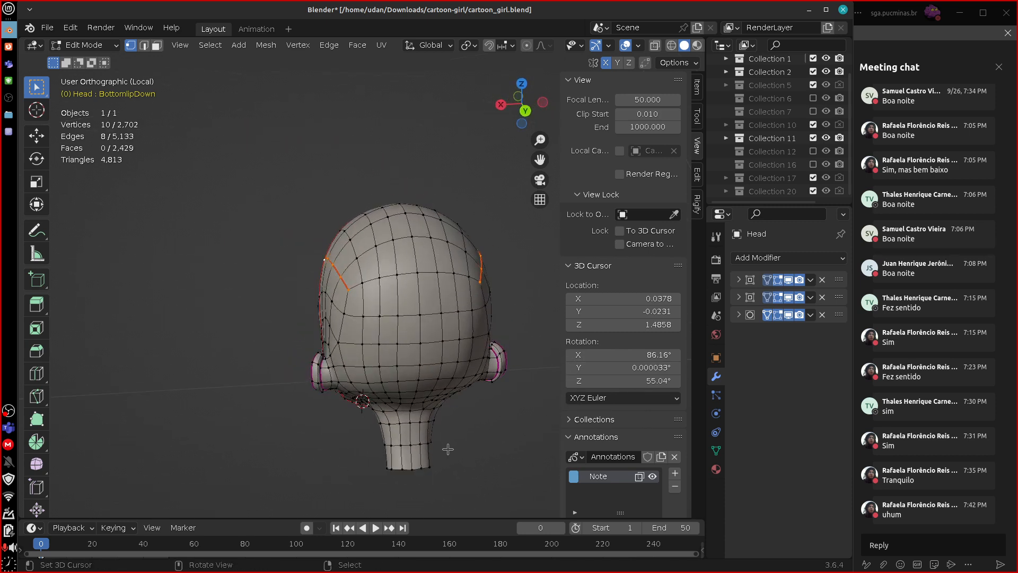
pyautogui.press('KP_1')
pyautogui.moveTo(345, 264); pyautogui.dragTo(296, 215, button='middle')
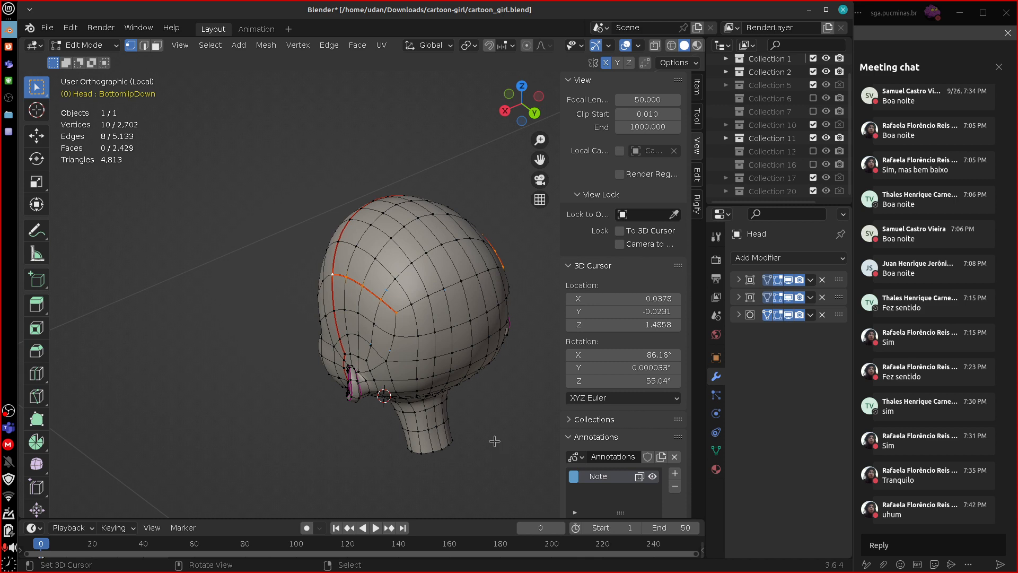
# Leave the Head's isolated view, open the jeans mesh in Edit Mode, and examine its outer leg seam from the side.
pyautogui.press('KP_Divide')
pyautogui.scroll(-8, 497, 445)
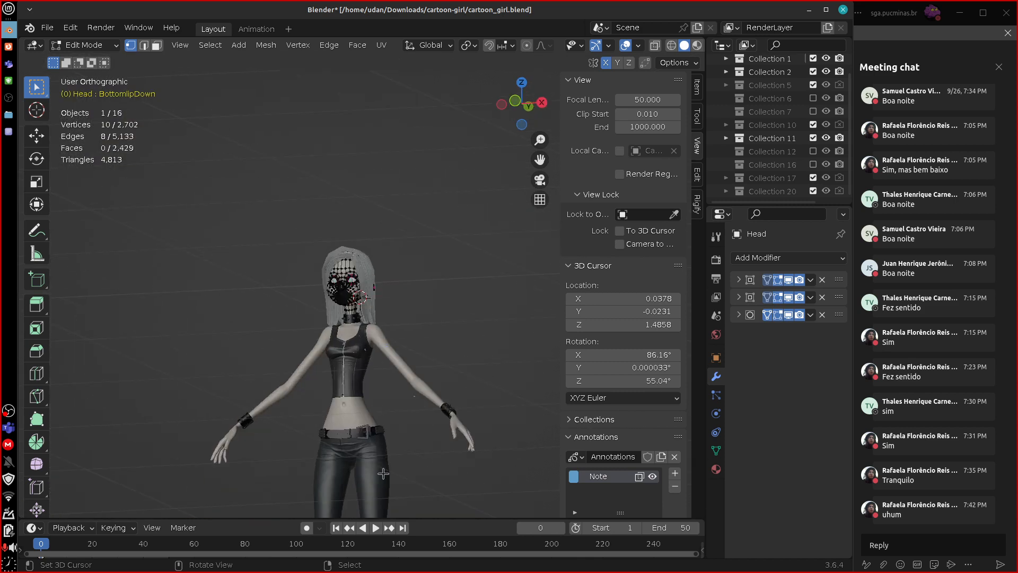
pyautogui.click(384, 475)
pyautogui.press('Tab')
pyautogui.click(385, 479)
pyautogui.press('Tab')
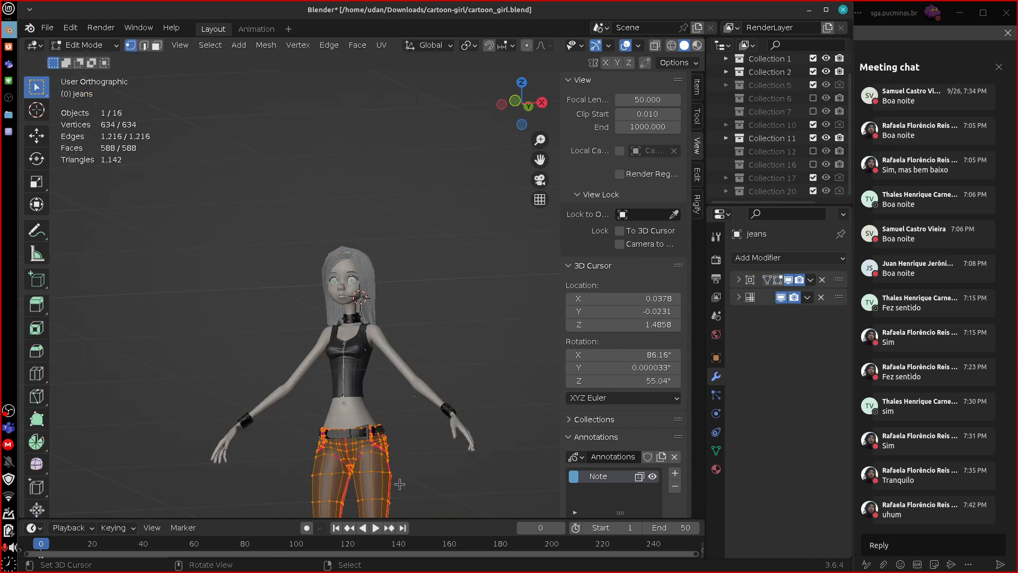
pyautogui.press('KP_3')
pyautogui.keyDown('shift'); pyautogui.moveTo(409, 488); pyautogui.dragTo(421, 311, button='middle'); pyautogui.keyUp('shift')
pyautogui.scroll(8, 432, 371)
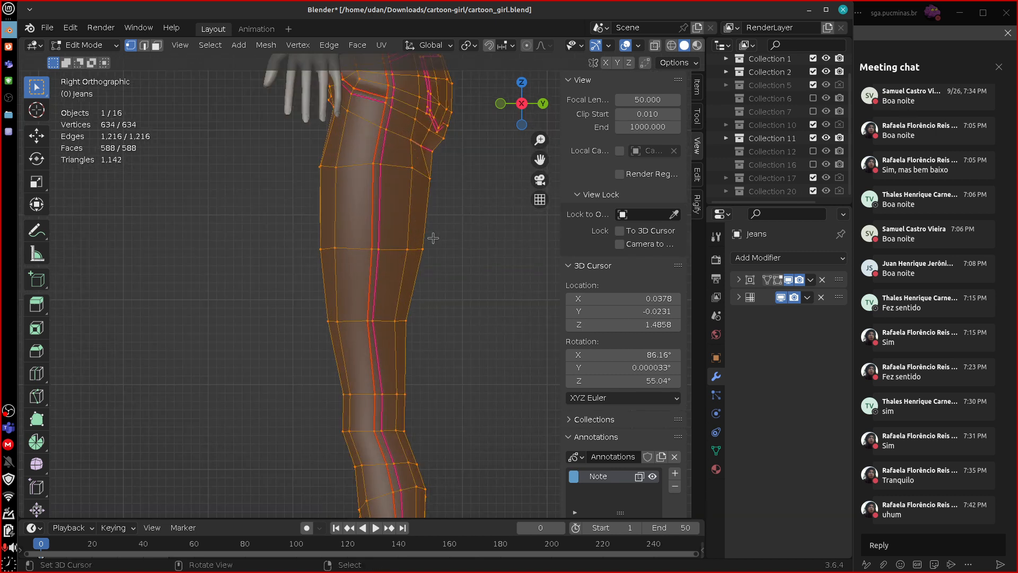
pyautogui.keyDown('shift'); pyautogui.moveTo(432, 239); pyautogui.dragTo(422, 331, button='middle'); pyautogui.keyUp('shift')
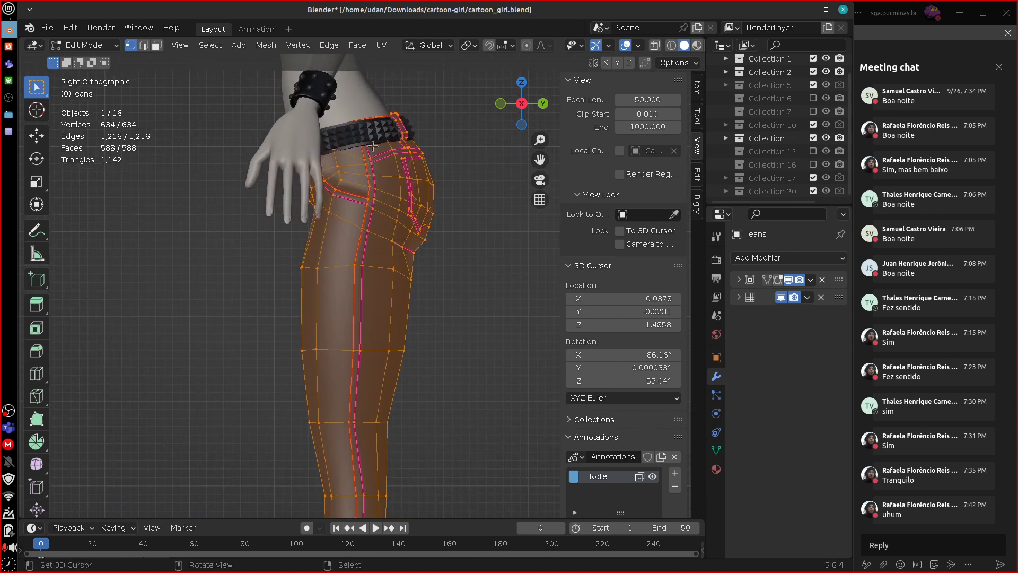
# Trace the jeans' outer side seam with annotation strokes from the belt down the leg, and erase them.
pyautogui.moveTo(367, 142)
pyautogui.mouseDown()
pyautogui.moveTo(373, 256)
pyautogui.moveTo(349, 454)
pyautogui.mouseUp()
pyautogui.moveTo(350, 496); pyautogui.dragTo(350, 514)
pyautogui.moveTo(354, 415); pyautogui.dragTo(358, 485)
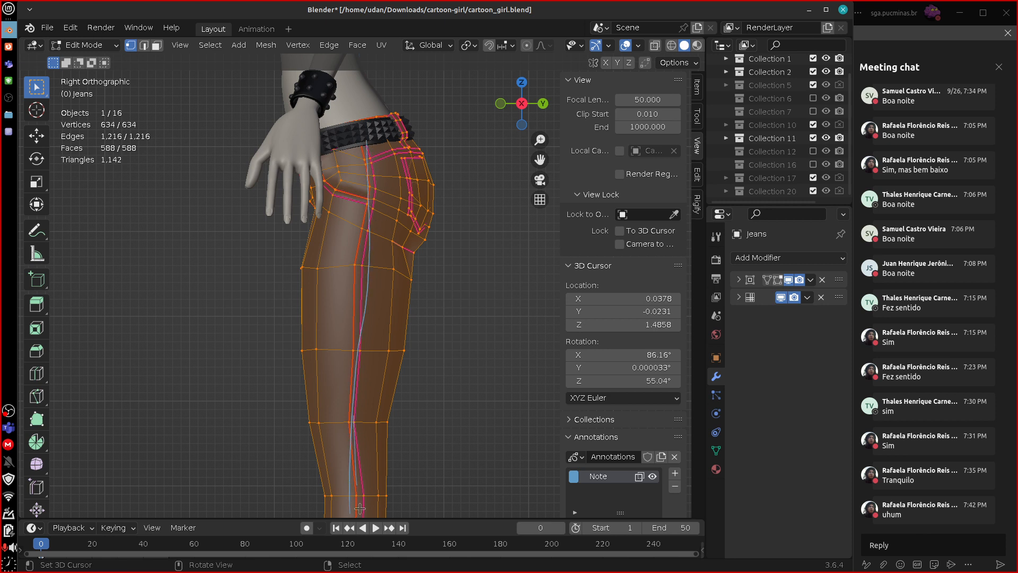
pyautogui.moveTo(355, 488); pyautogui.dragTo(366, 152, button='right')
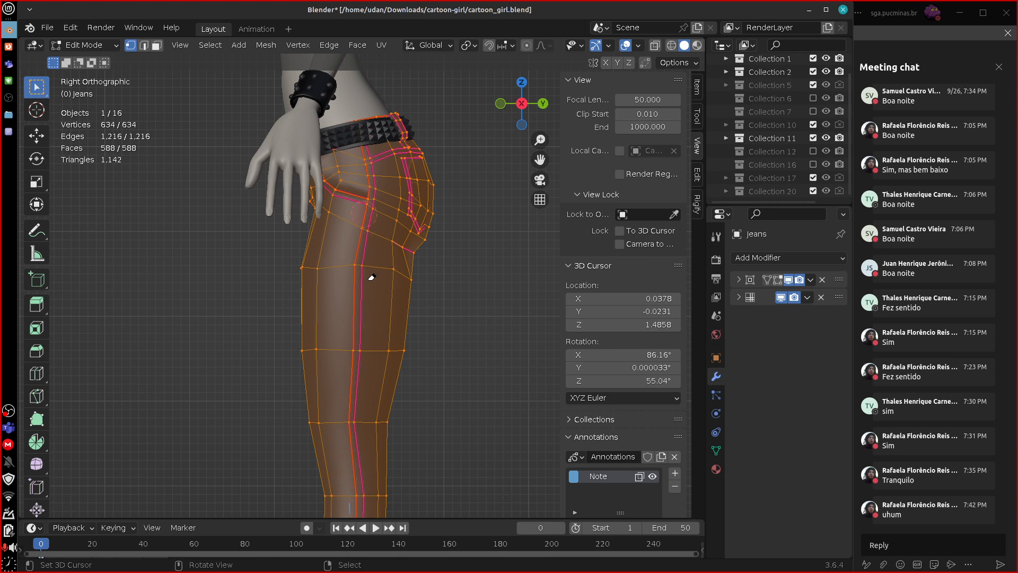
pyautogui.moveTo(367, 142); pyautogui.dragTo(354, 522)
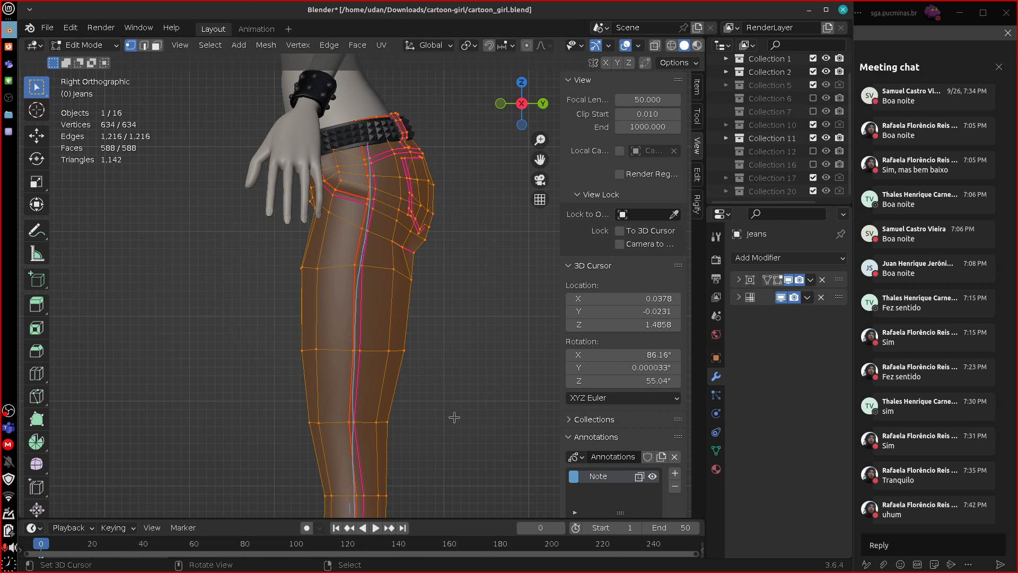
pyautogui.moveTo(371, 146); pyautogui.dragTo(352, 511, button='right')
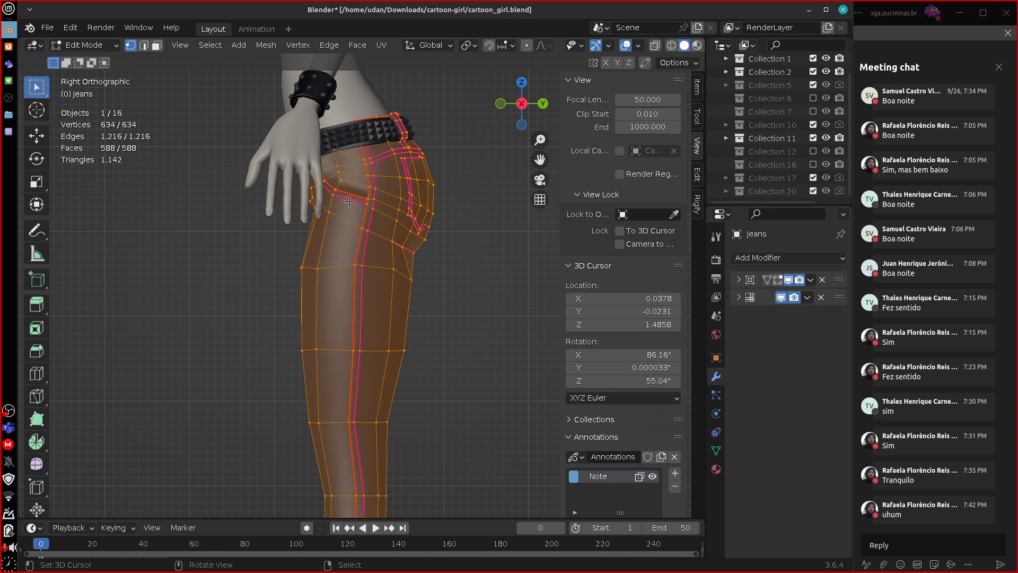
# Draw annotation marks boxing in the side seam around the jeans' hip and upper thigh, and erase them.
pyautogui.moveTo(346, 267)
pyautogui.mouseDown()
pyautogui.moveTo(343, 292)
pyautogui.moveTo(378, 255)
pyautogui.moveTo(381, 141)
pyautogui.mouseUp()
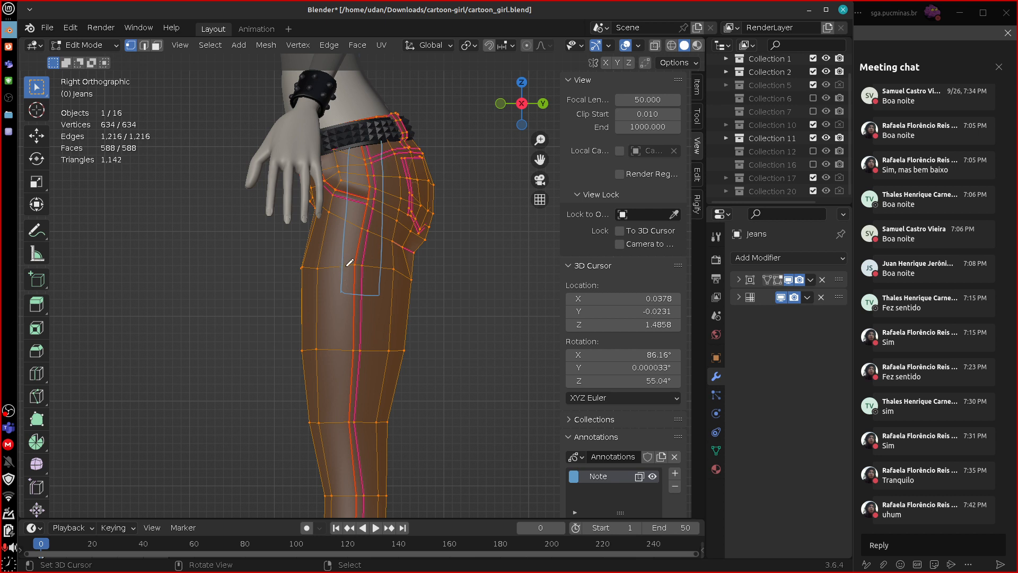
pyautogui.moveTo(355, 265); pyautogui.dragTo(386, 263)
pyautogui.moveTo(350, 223); pyautogui.dragTo(385, 233)
pyautogui.moveTo(351, 184); pyautogui.dragTo(387, 199)
pyautogui.moveTo(360, 274); pyautogui.dragTo(359, 333)
pyautogui.moveTo(356, 335)
pyautogui.mouseDown(button='right')
pyautogui.moveTo(356, 193)
pyautogui.moveTo(387, 171)
pyautogui.moveTo(361, 199)
pyautogui.mouseUp(button='right')
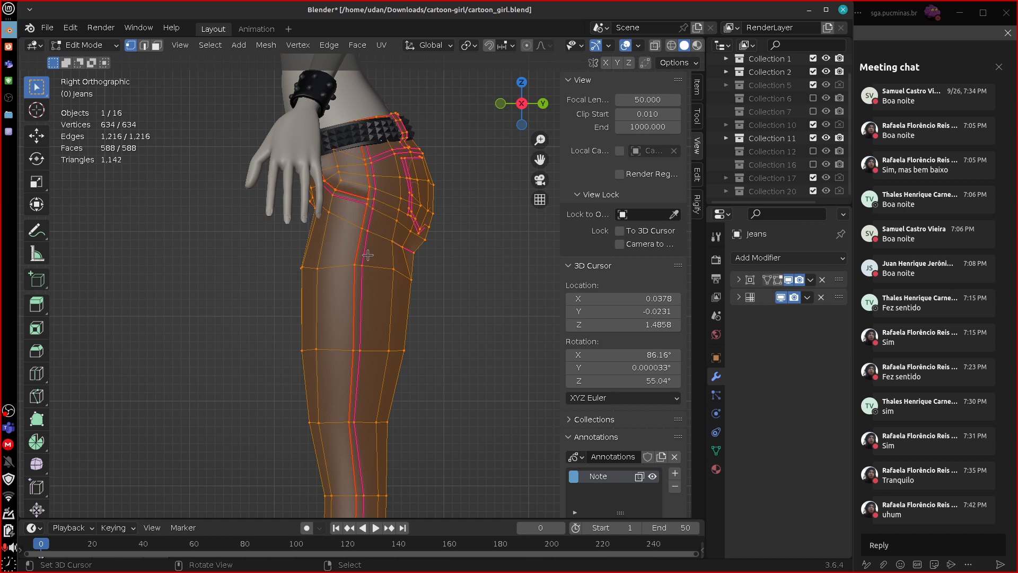
# Leave the jeans mesh, select the Boots, check their mesh in Edit Mode, and view the character from the front.
pyautogui.scroll(-6, 367, 255)
pyautogui.moveTo(417, 315); pyautogui.dragTo(462, 371, button='middle')
pyautogui.click(476, 348)
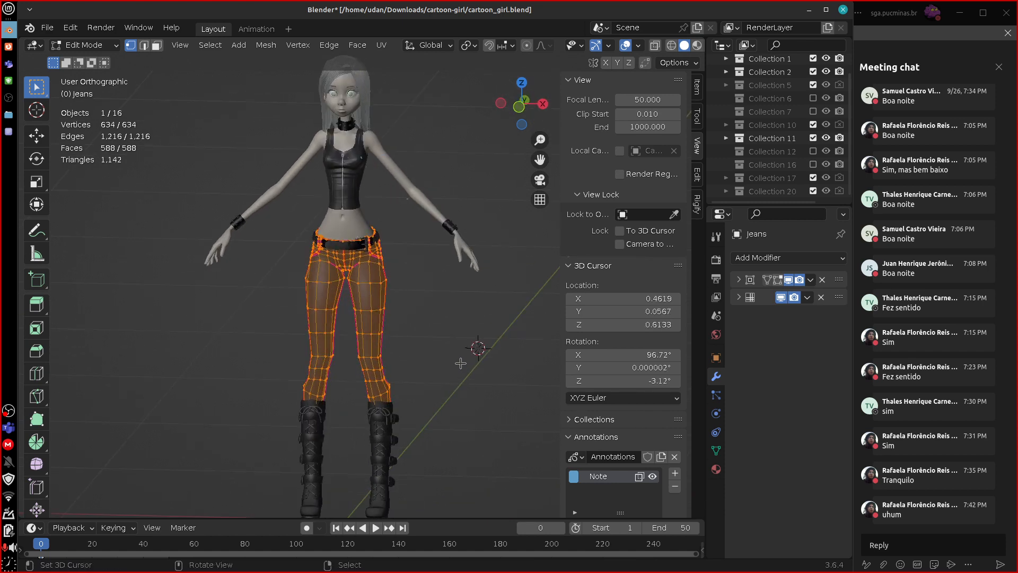
pyautogui.press('Tab')
pyautogui.press('Tab')
pyautogui.press('Tab')
pyautogui.click(397, 433)
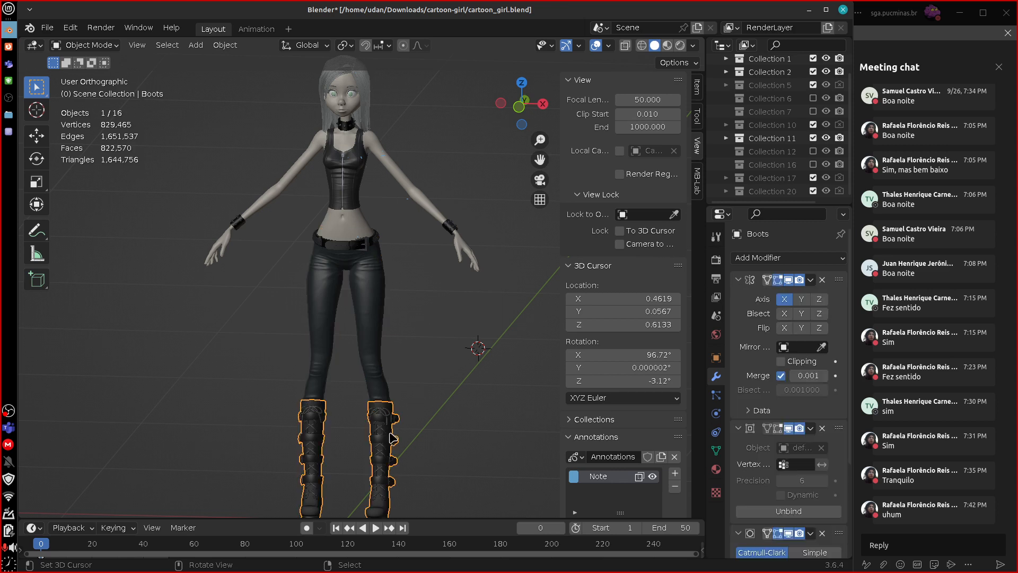
pyautogui.press('Tab')
pyautogui.press('Tab')
pyautogui.press('KP_1')
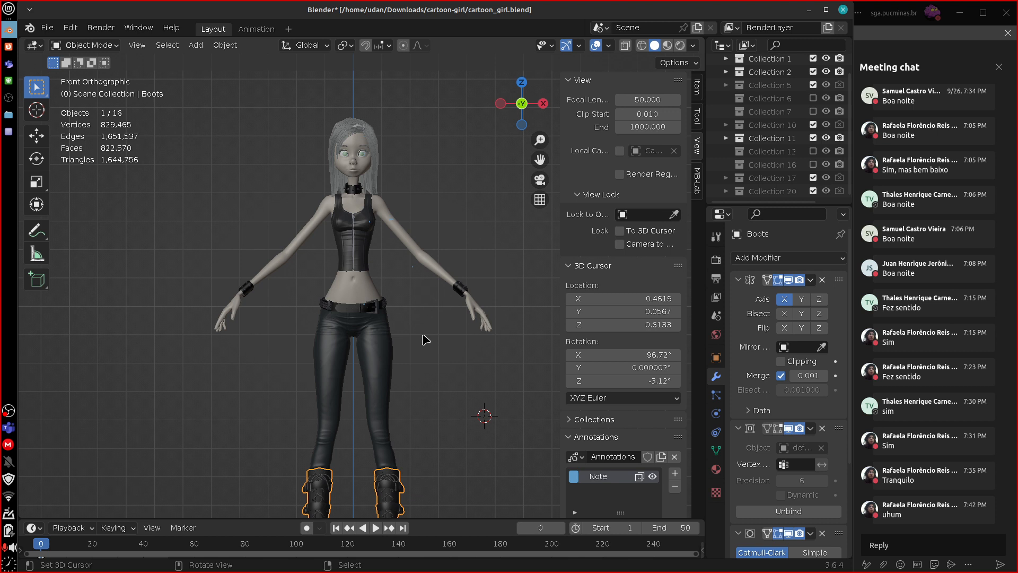
# Reopen the recent file cartoon_girl.blend, discarding the unsaved changes, and frame the character's upper body.
pyautogui.click(47, 27)
pyautogui.moveTo(133, 70)
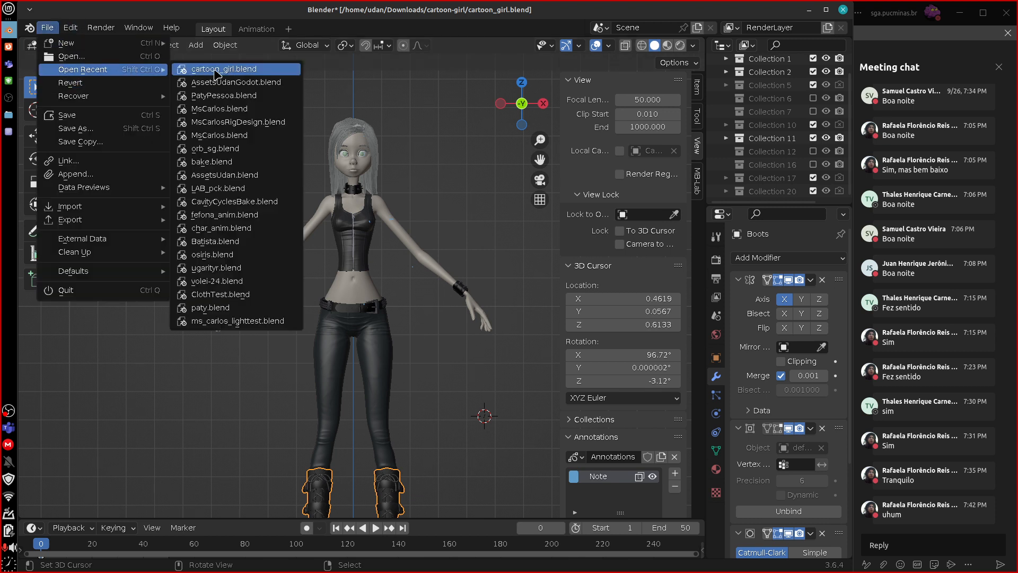
pyautogui.click(282, 70)
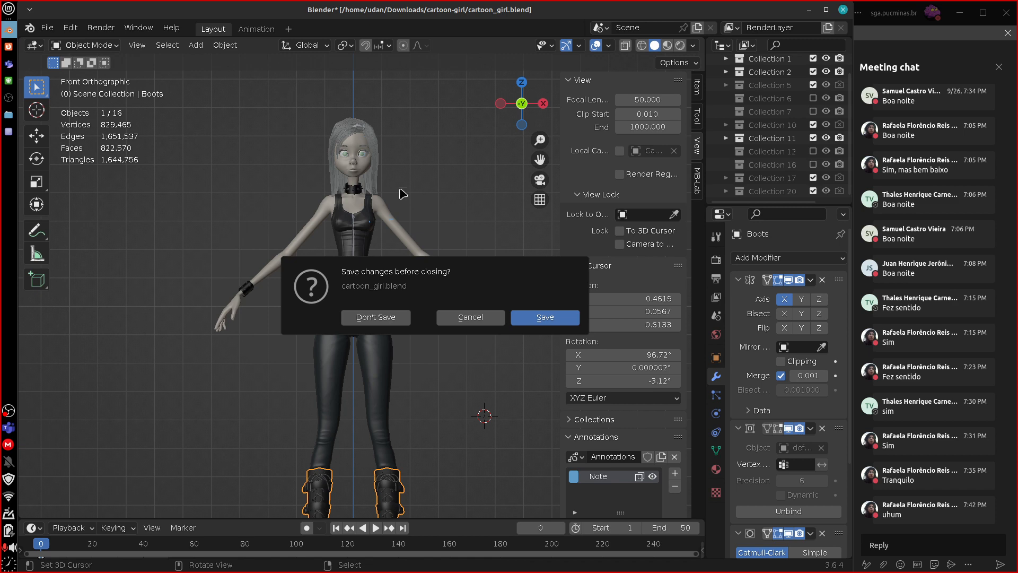
pyautogui.click(403, 323)
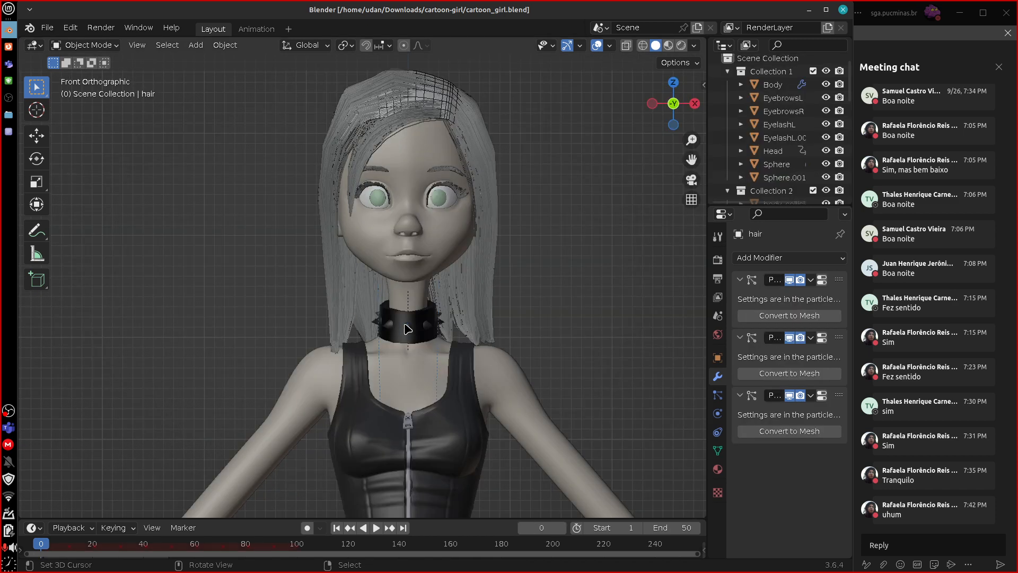
pyautogui.scroll(-3, 408, 330)
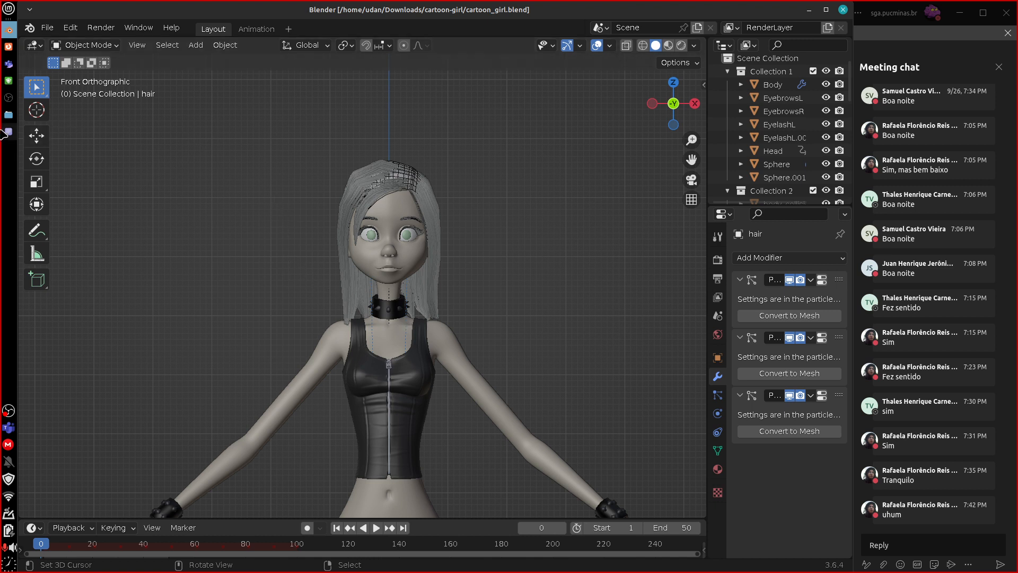
# Look over the guideline notes, switch to Firefox, and request the All Blends listing from Blend Swap's Cartoon girl page.
pyautogui.click(4, 131)
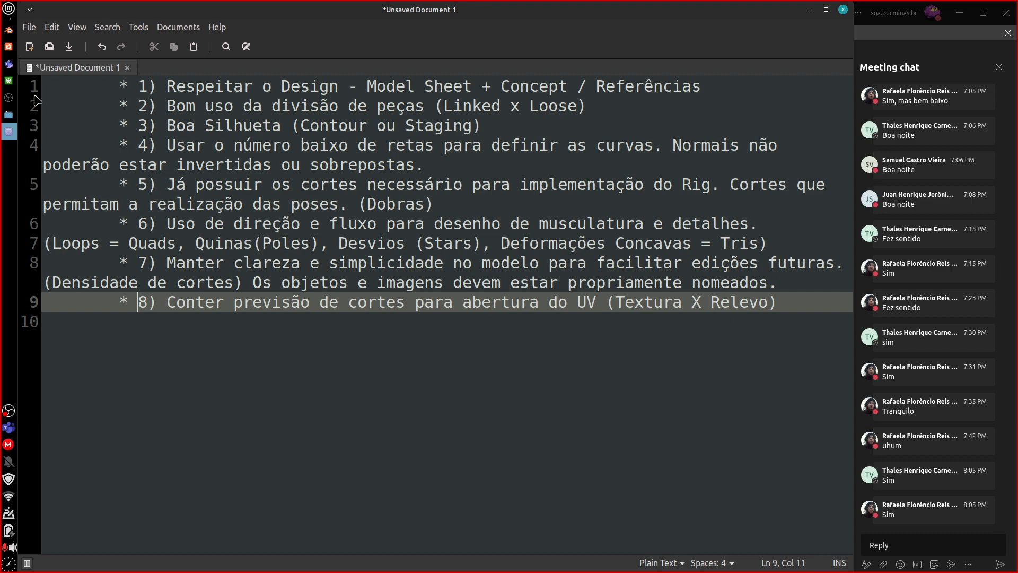
pyautogui.click(9, 48)
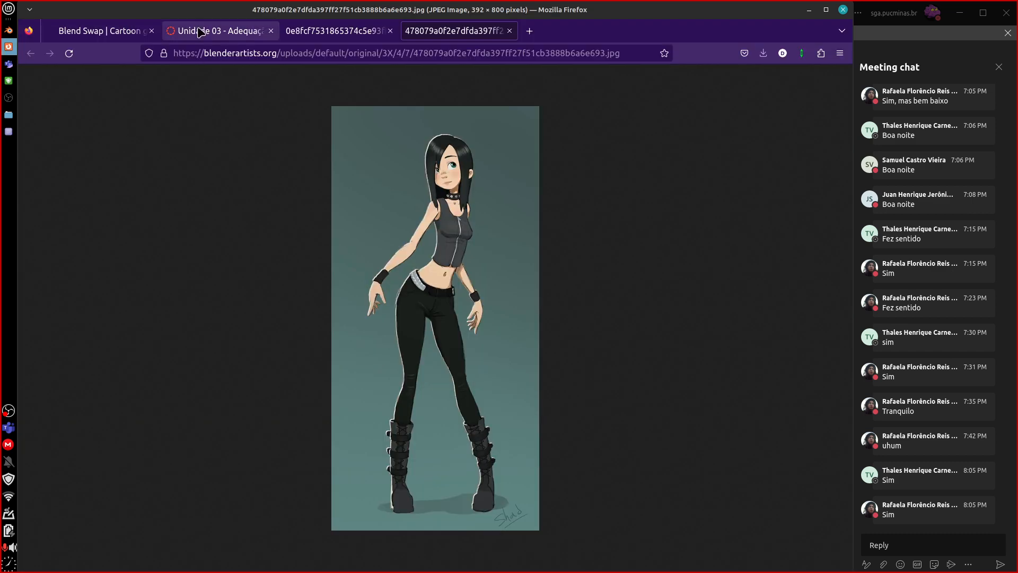
pyautogui.click(96, 31)
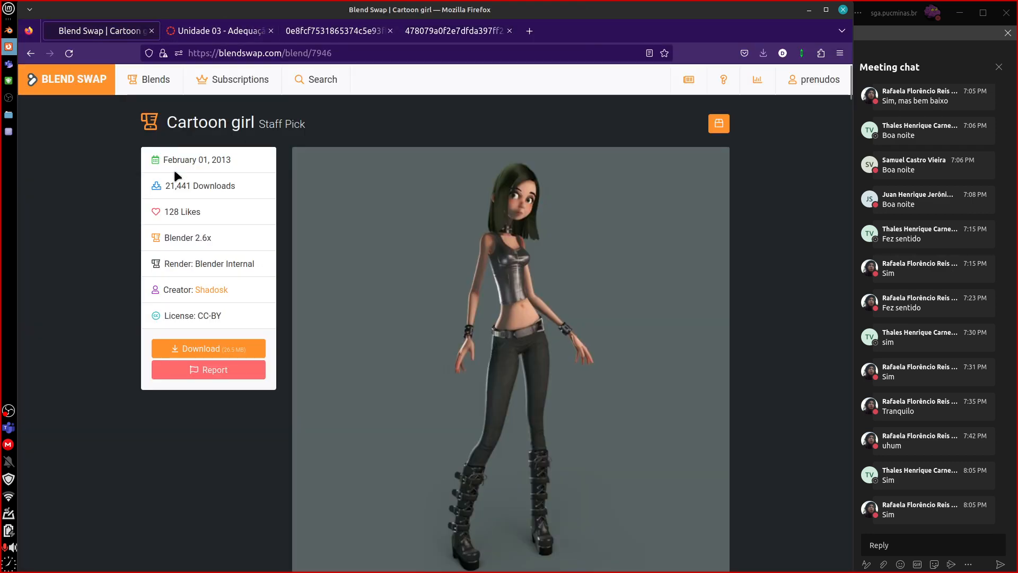
pyautogui.scroll(-5, 399, 309)
pyautogui.scroll(5, 400, 309)
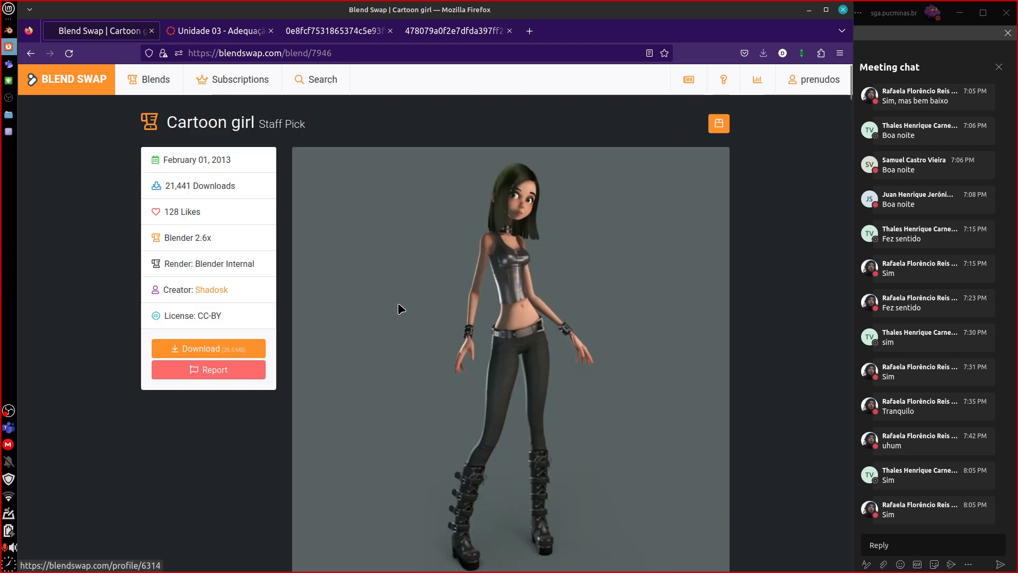
pyautogui.moveTo(154, 84)
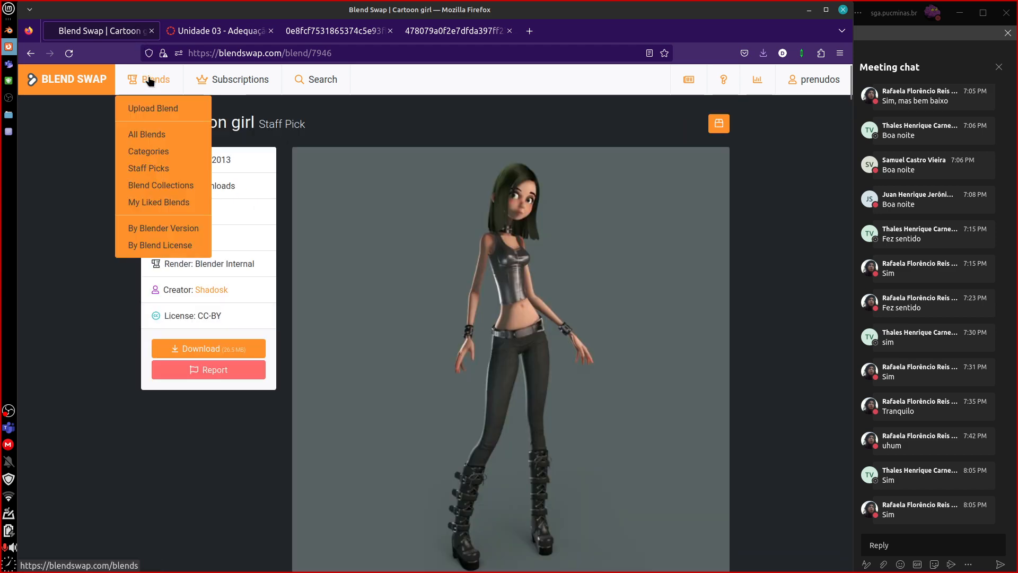
pyautogui.click(154, 134)
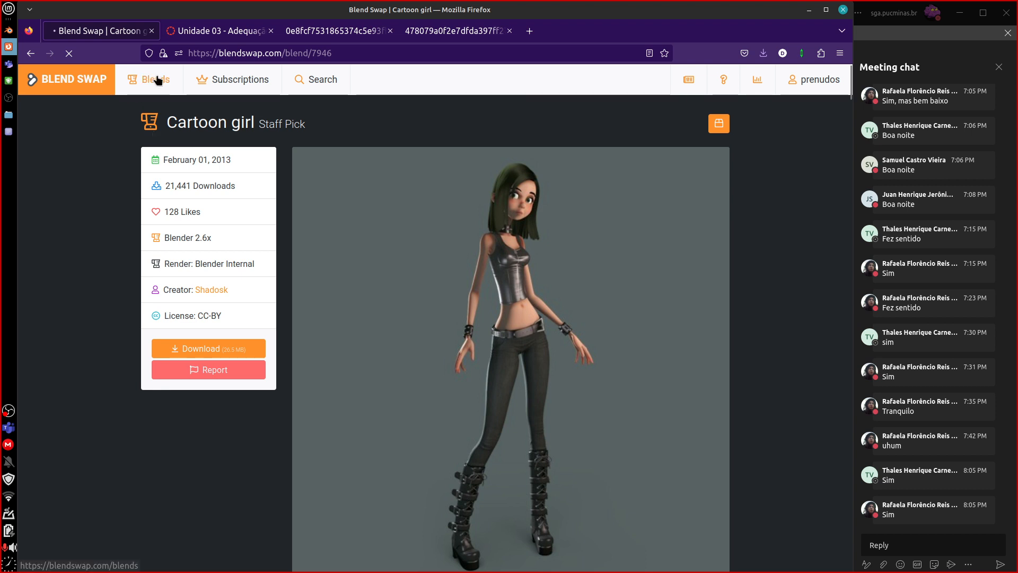
pyautogui.moveTo(157, 80)
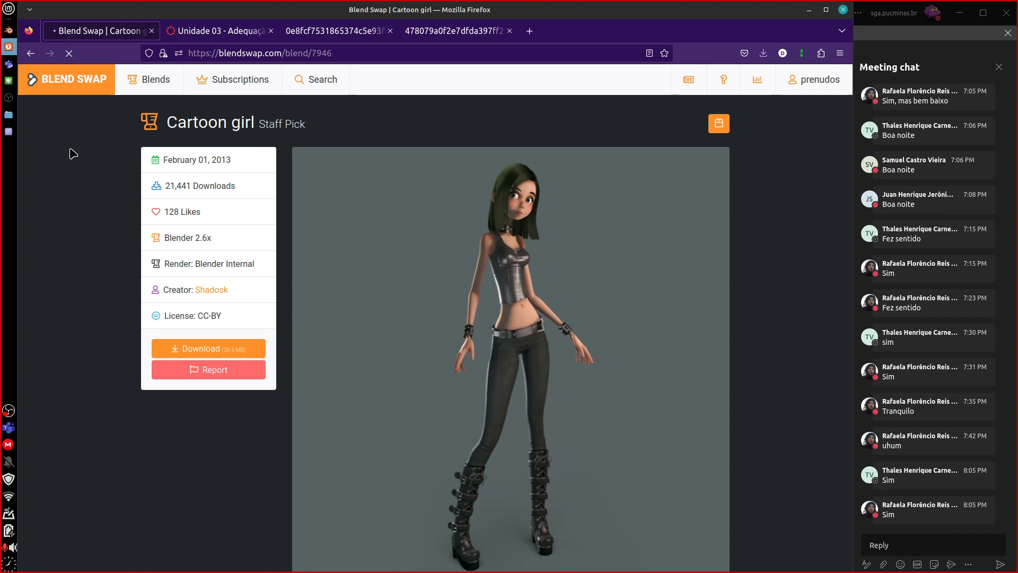
# Switch to Blender, open the Head mesh in Edit Mode with edge selection, and frame the face from the front.
pyautogui.click(10, 31)
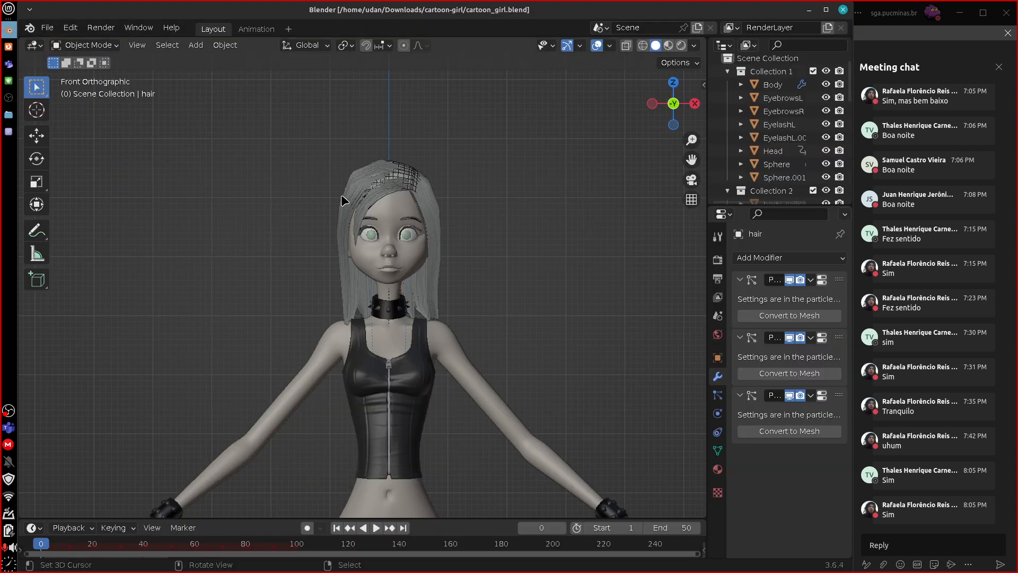
pyautogui.click(371, 264)
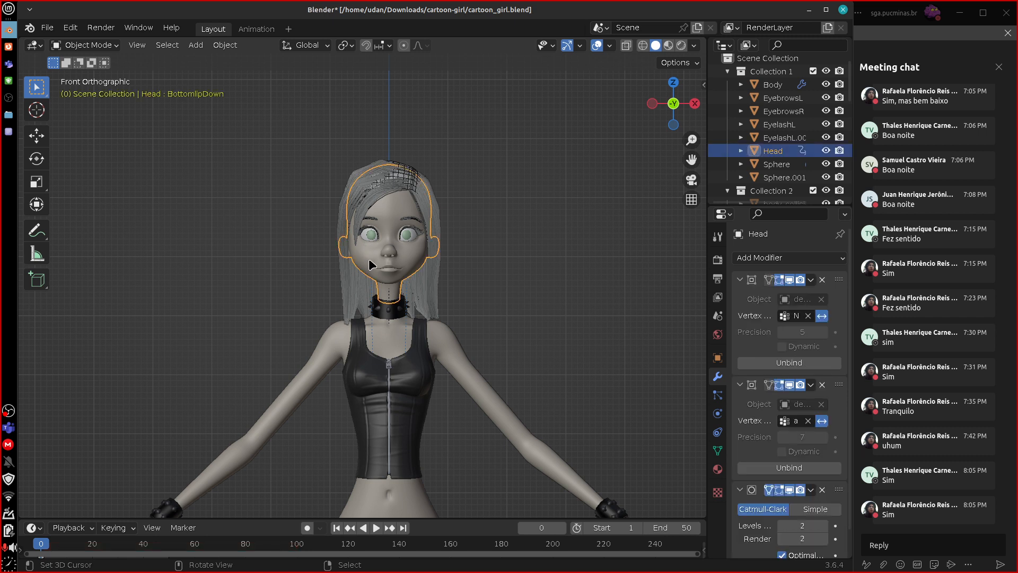
pyautogui.press('Tab')
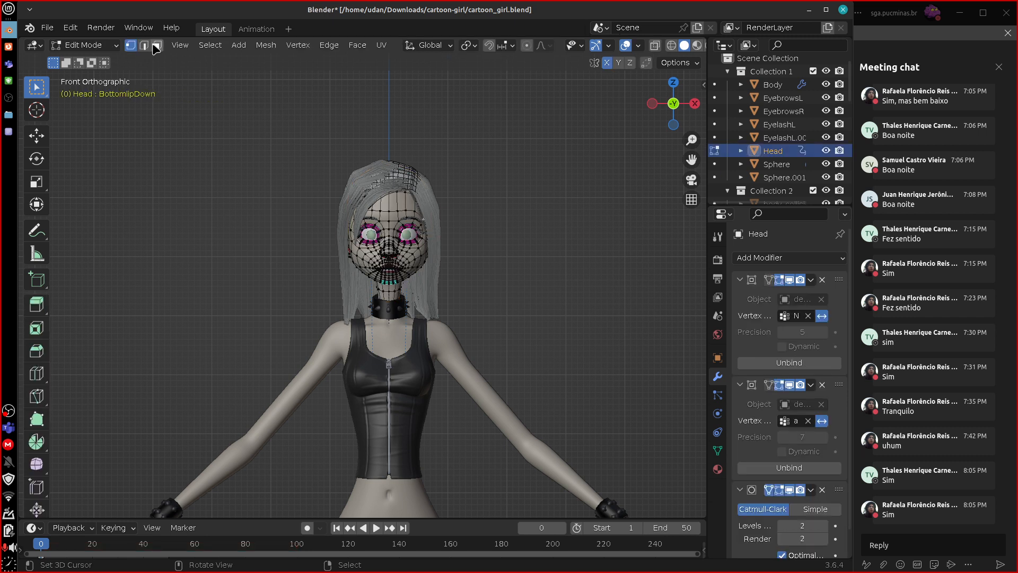
pyautogui.click(143, 45)
pyautogui.scroll(5, 306, 201)
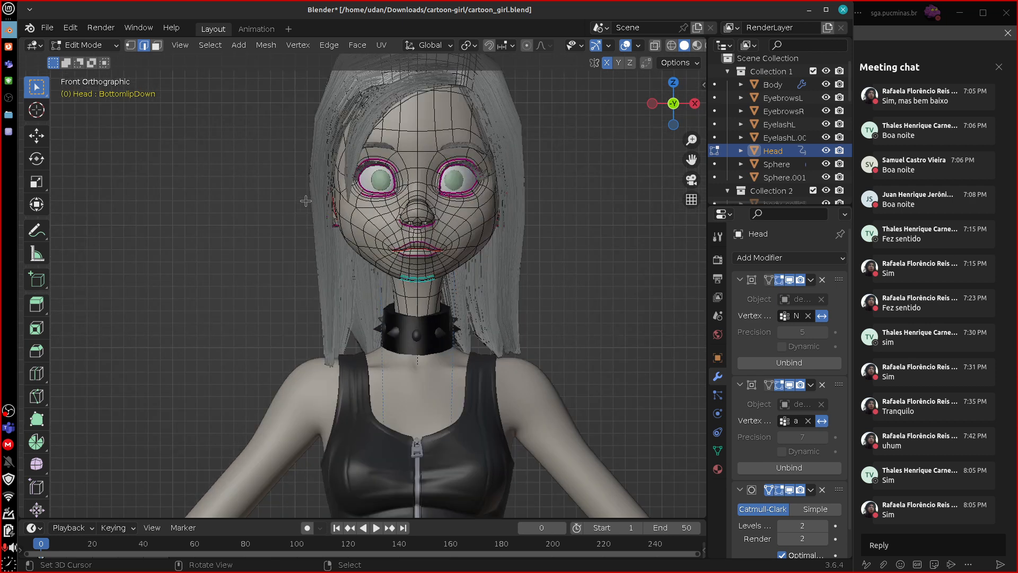
pyautogui.keyDown('shift'); pyautogui.moveTo(638, 220); pyautogui.dragTo(590, 372, button='middle'); pyautogui.keyUp('shift')
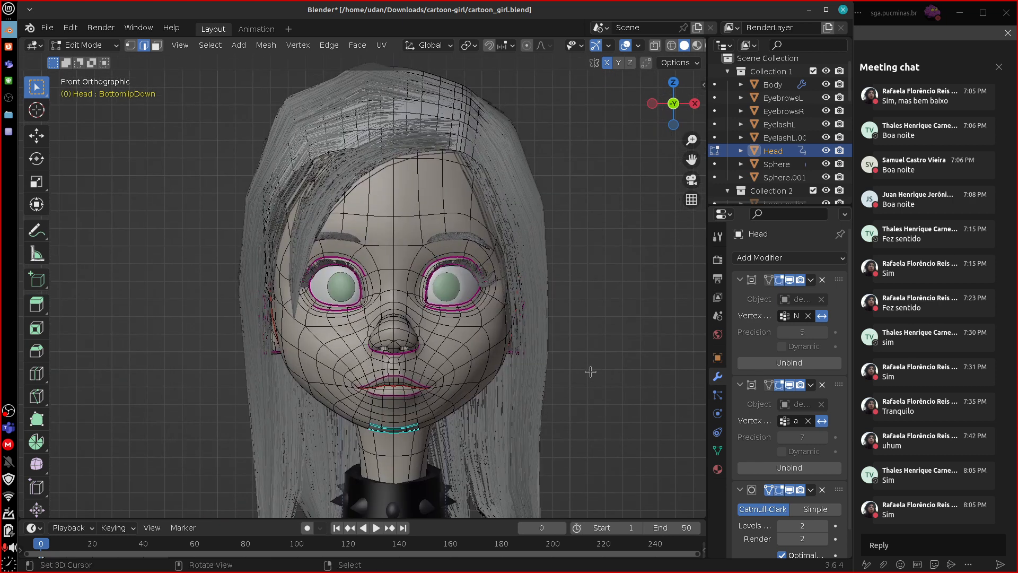
pyautogui.click(8, 48)
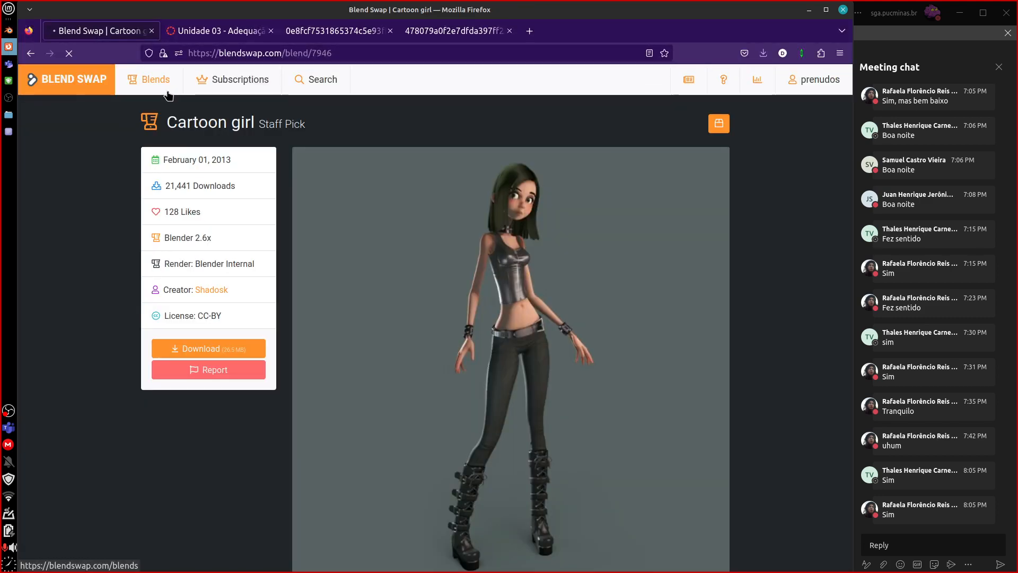
pyautogui.doubleClick(357, 55)
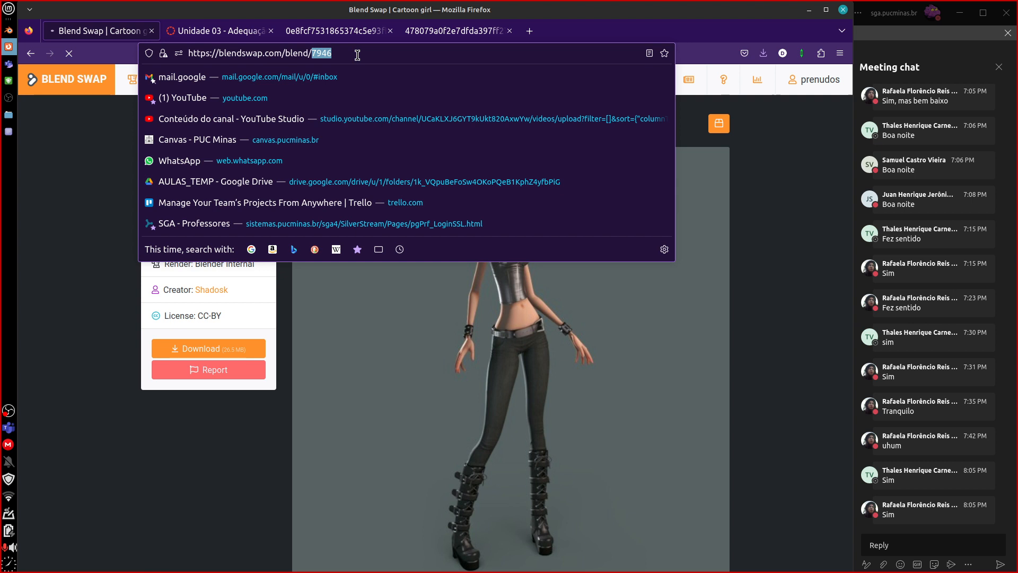
pyautogui.click(61, 184)
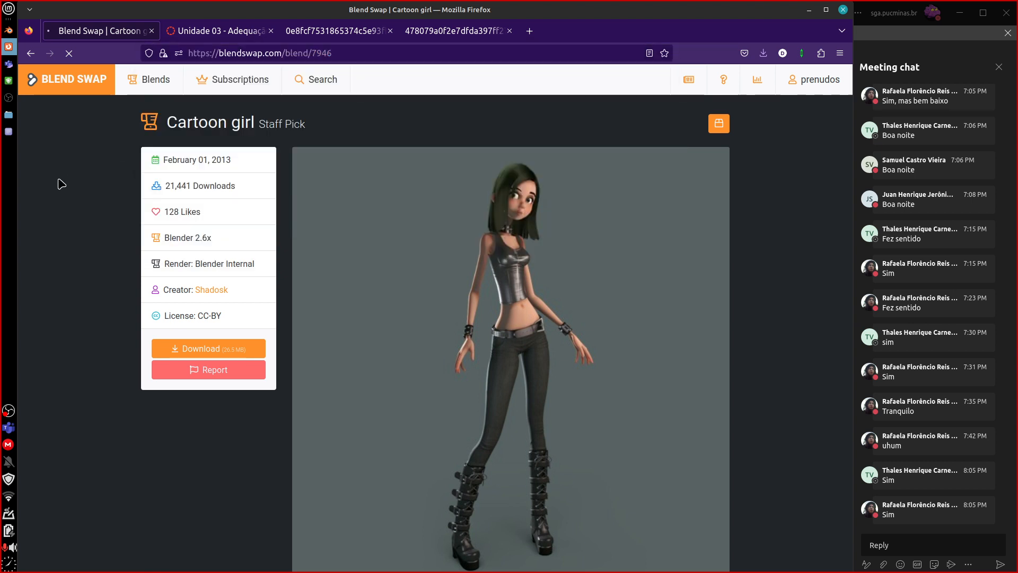
pyautogui.click(281, 53)
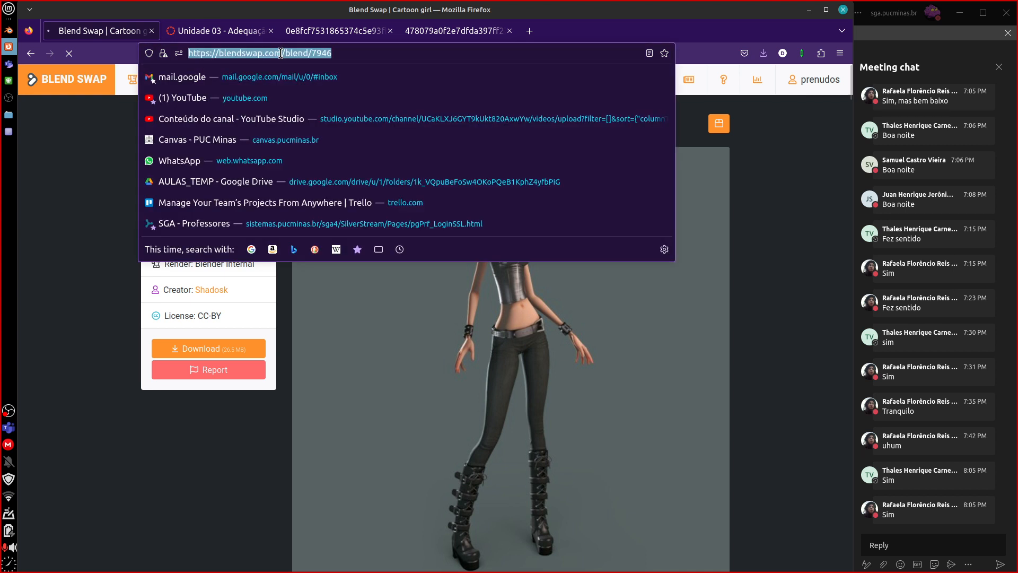
pyautogui.click(281, 53)
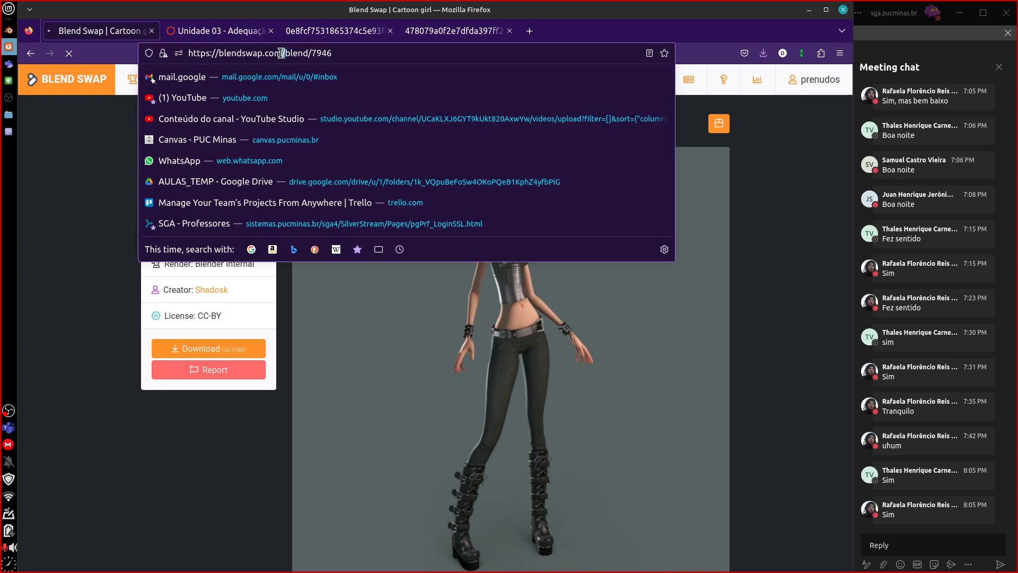
pyautogui.moveTo(281, 53); pyautogui.dragTo(188, 36)
pyautogui.hotkey('ctrl', 'c')
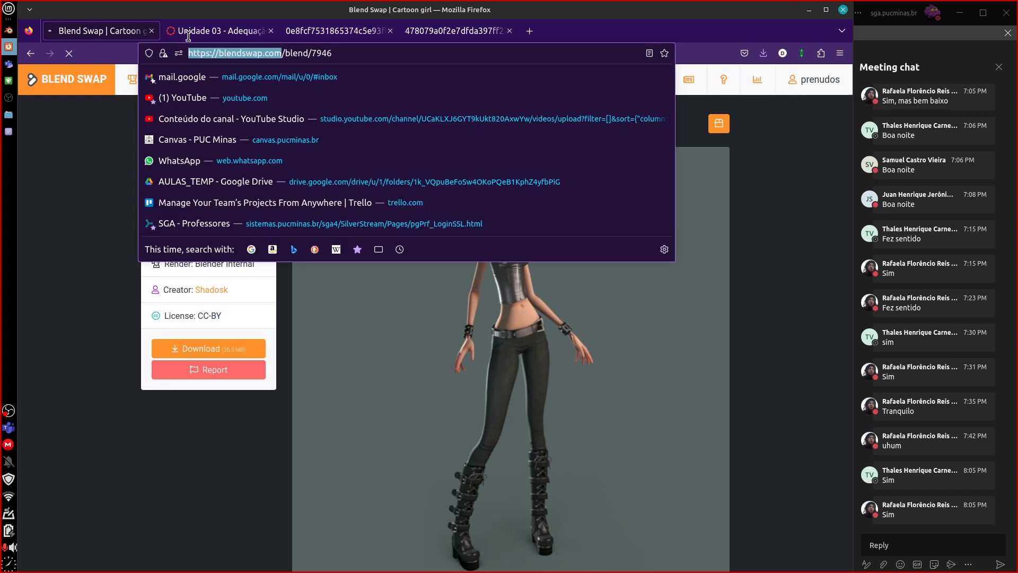
pyautogui.click(883, 546)
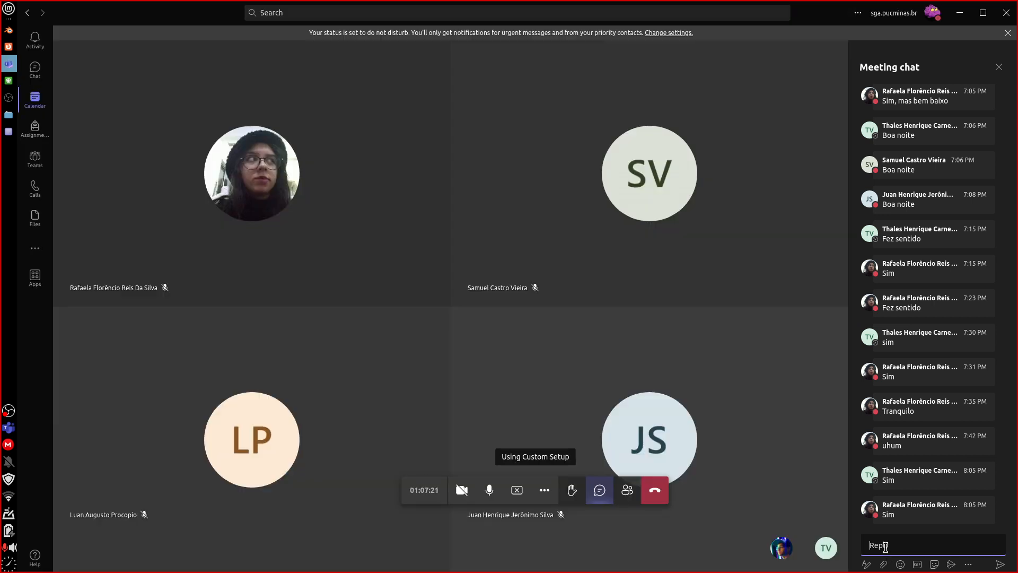
pyautogui.hotkey('ctrl', 'v')
pyautogui.press('Return')
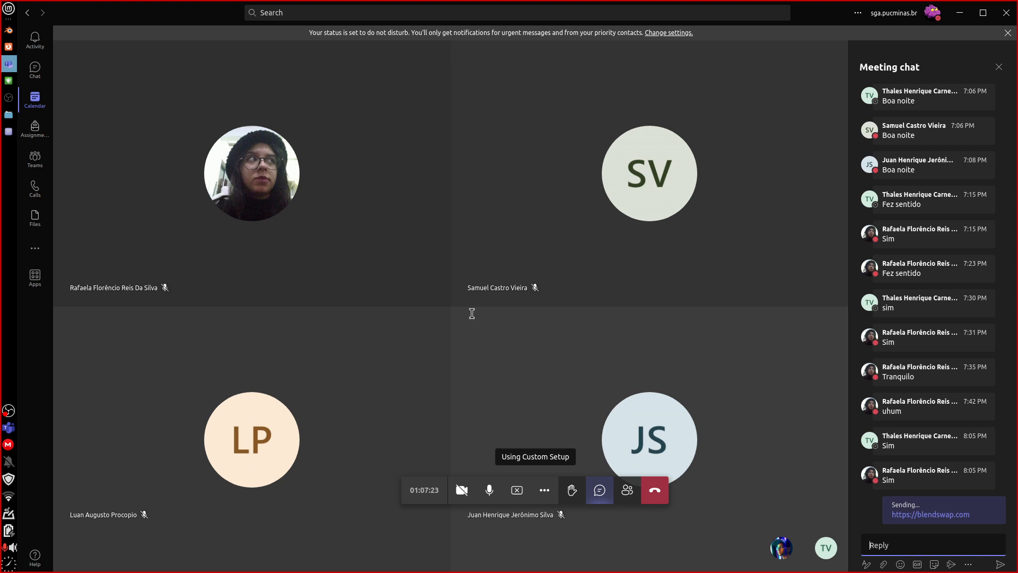
# Return to Blender briefly, switch to Firefox, and request the Blends listing on Blend Swap again.
pyautogui.click(9, 32)
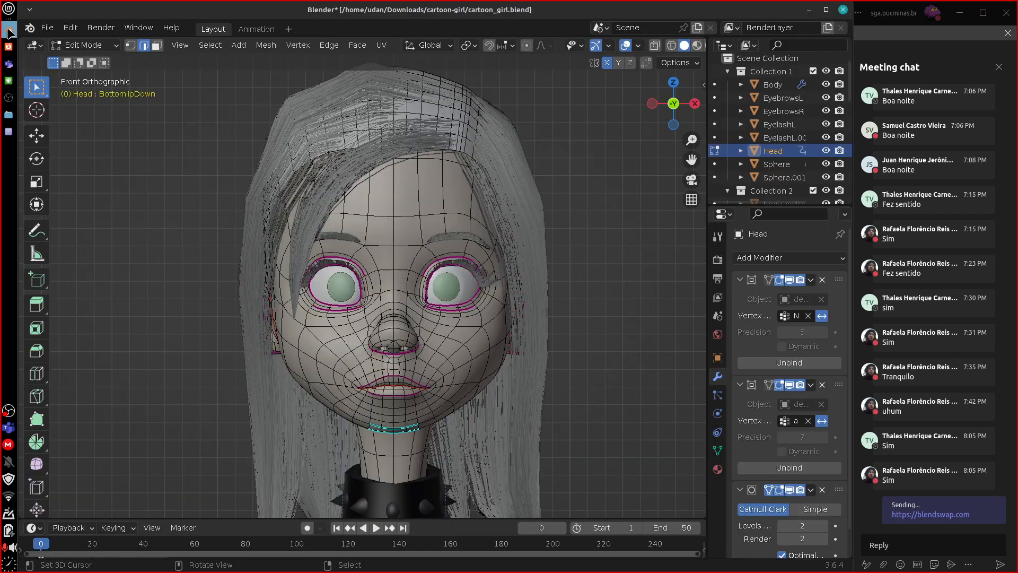
pyautogui.click(9, 46)
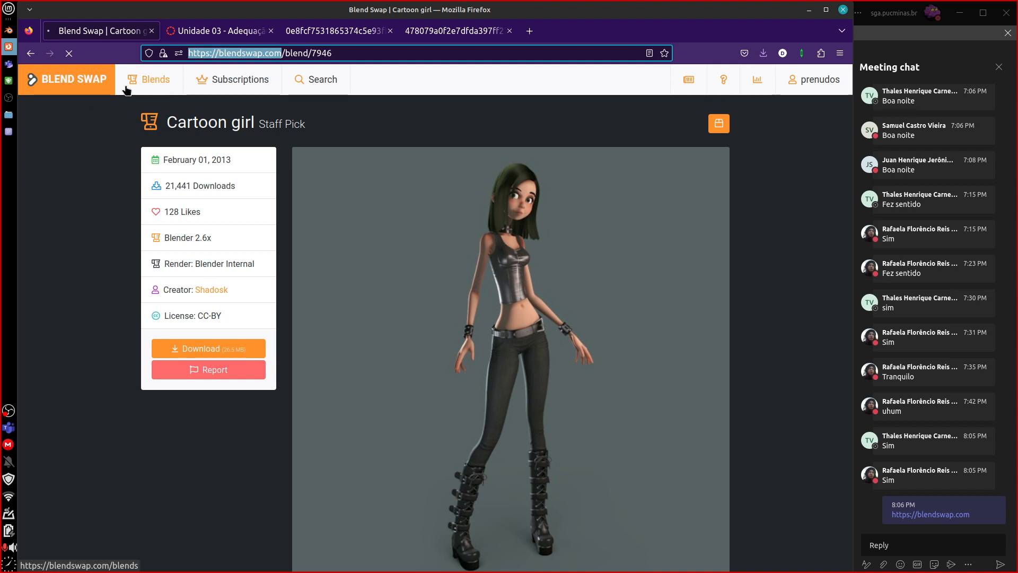
pyautogui.click(146, 81)
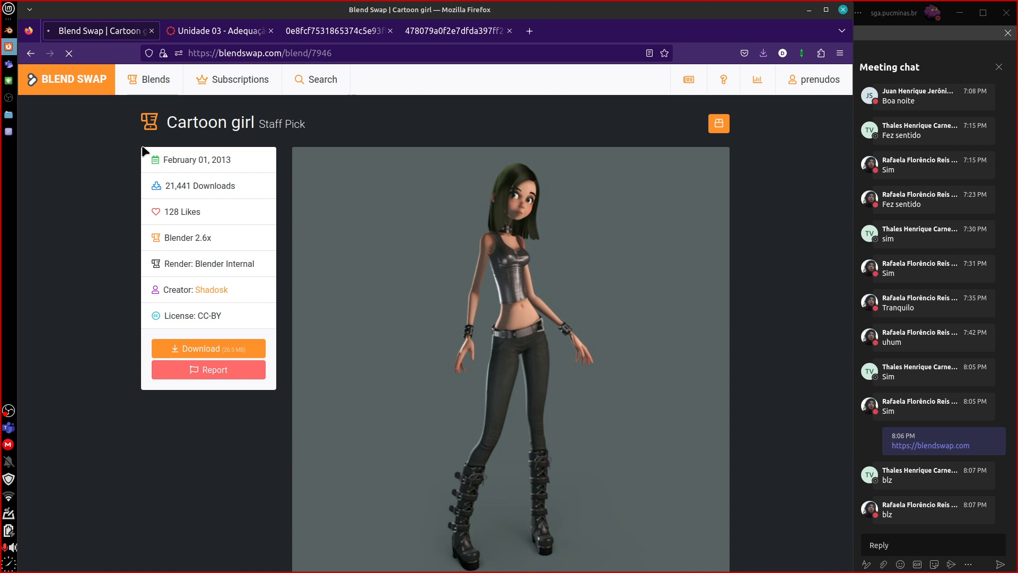
# Check the Unidade 03 course page's topic outline and return to Blend Swap's Cartoon girl page.
pyautogui.click(185, 35)
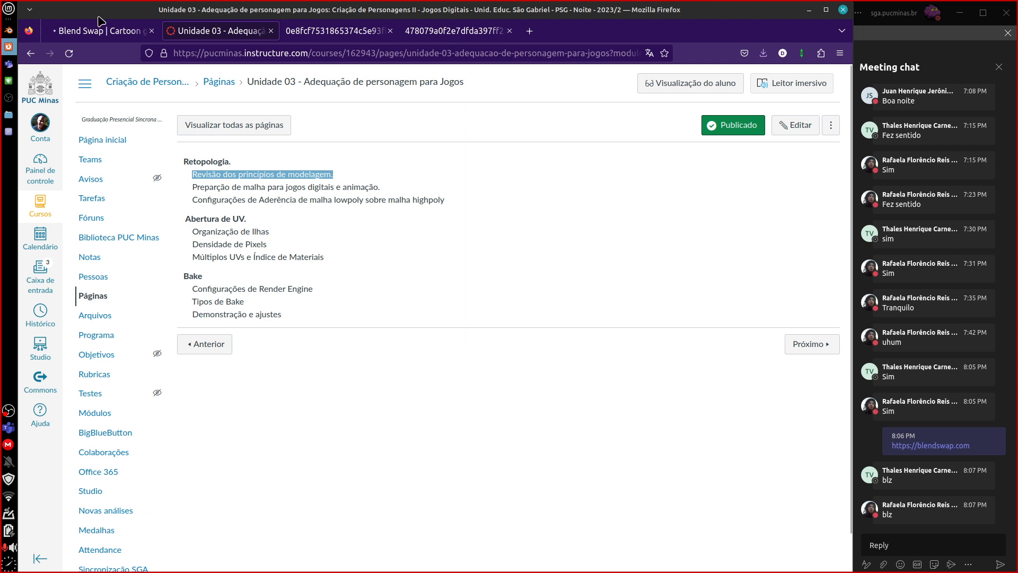
pyautogui.click(76, 33)
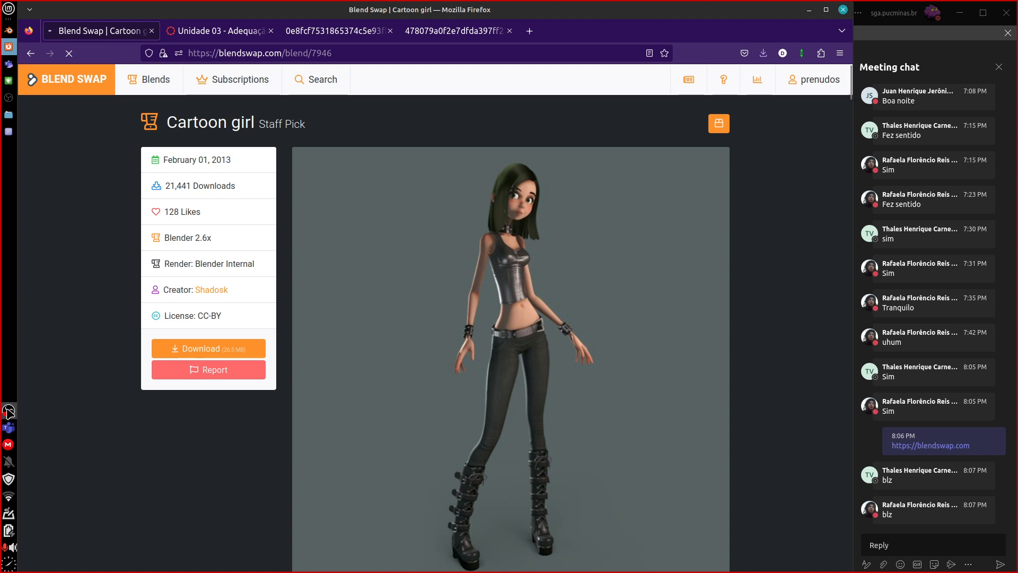
pyautogui.rightClick(9, 412)
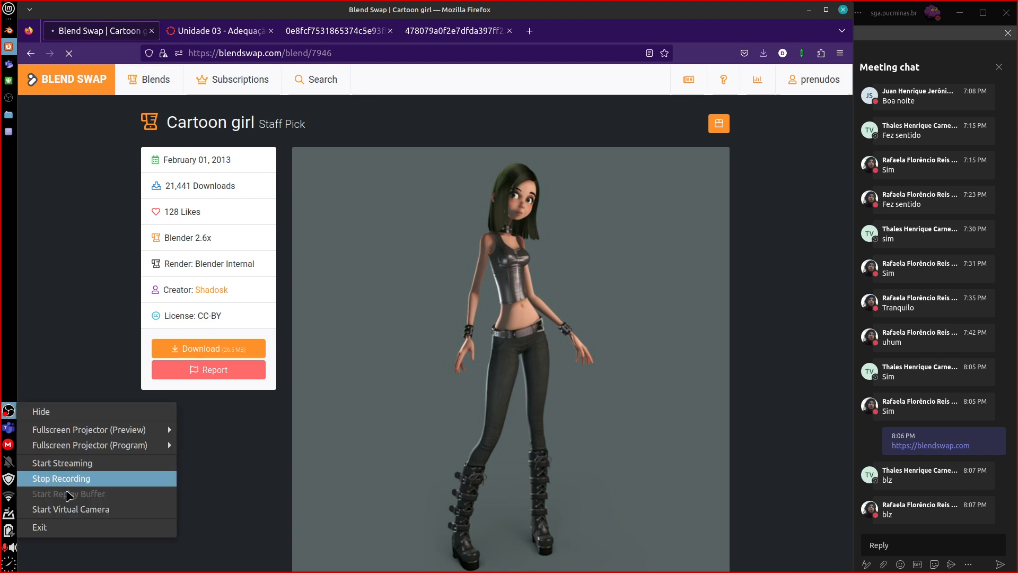